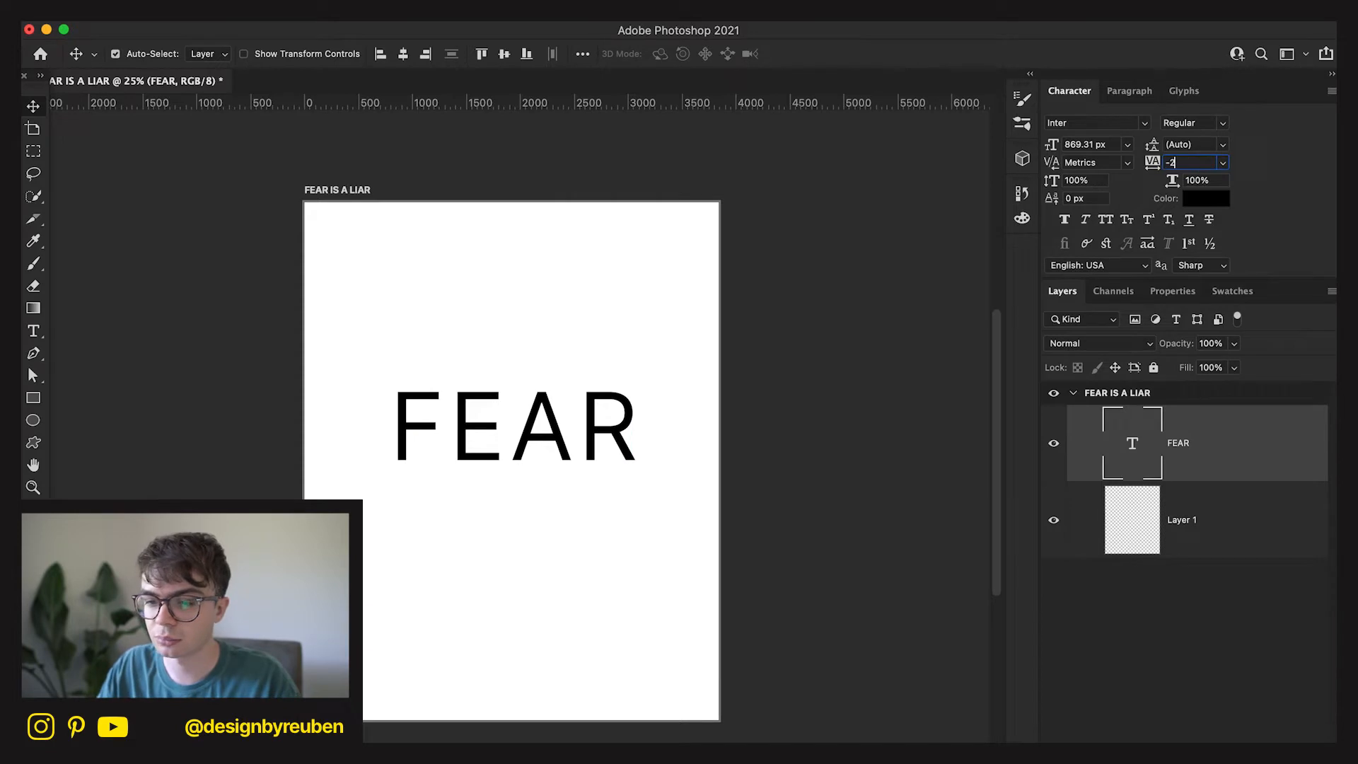
Duplicate the FEAR text directly beneath itself, change the copy to IS A and position it centred under FEAR.
drag(576, 397, 580, 492)
double_click(596, 520)
text(IS A)
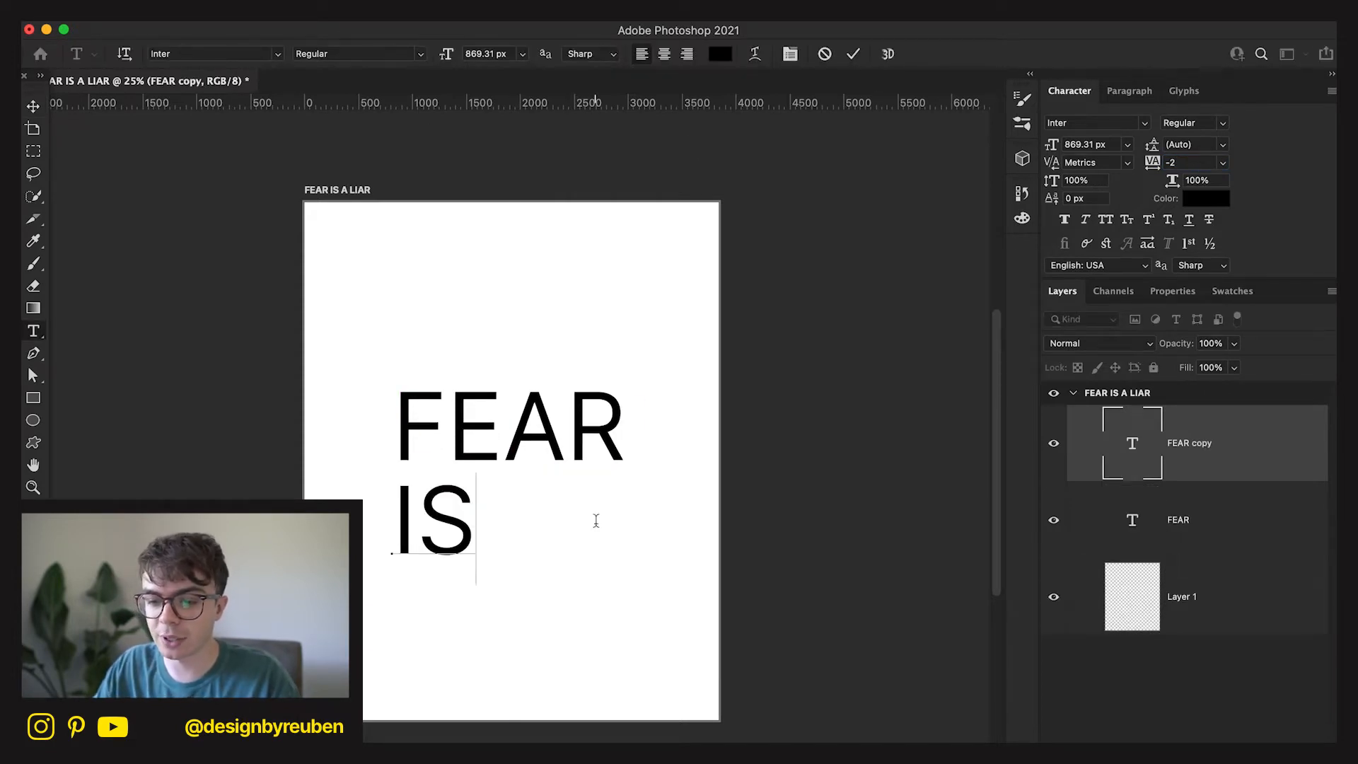
click(39, 117)
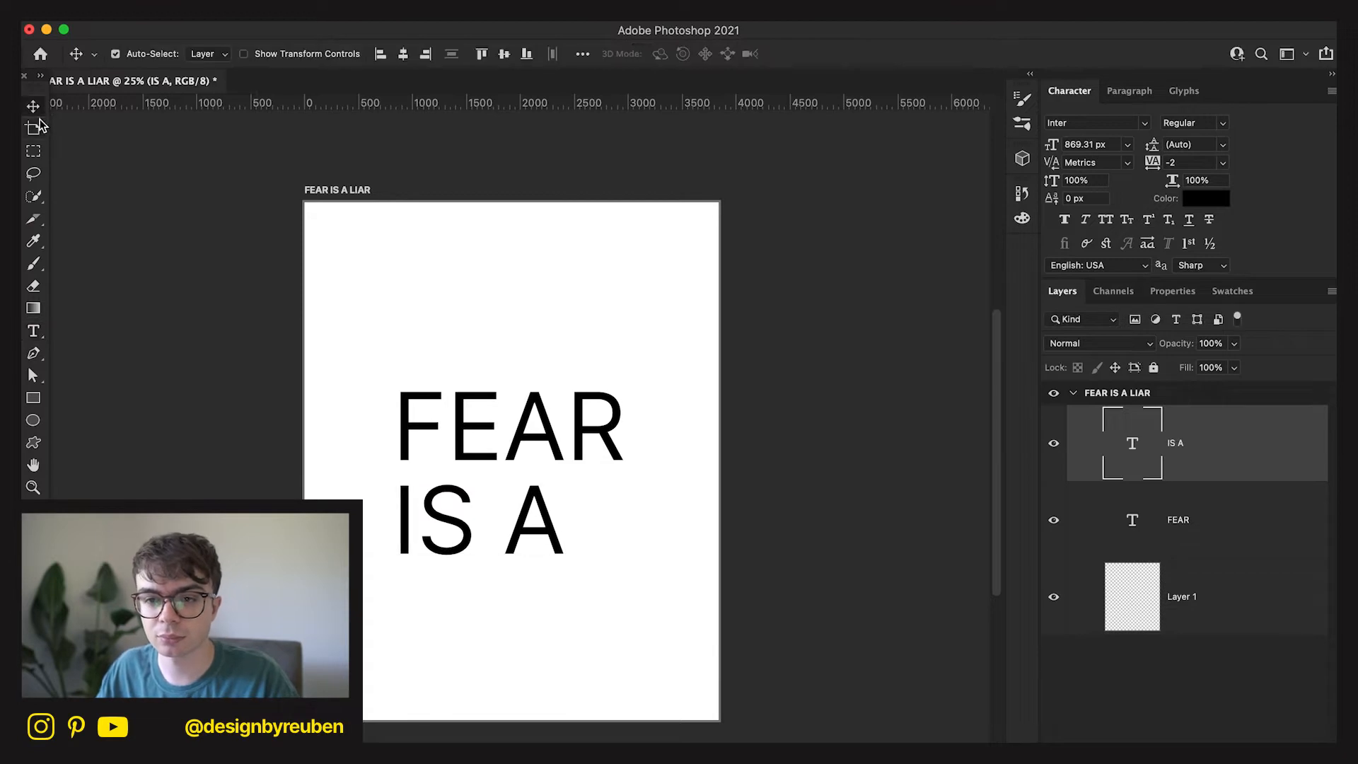
drag(470, 312, 540, 343)
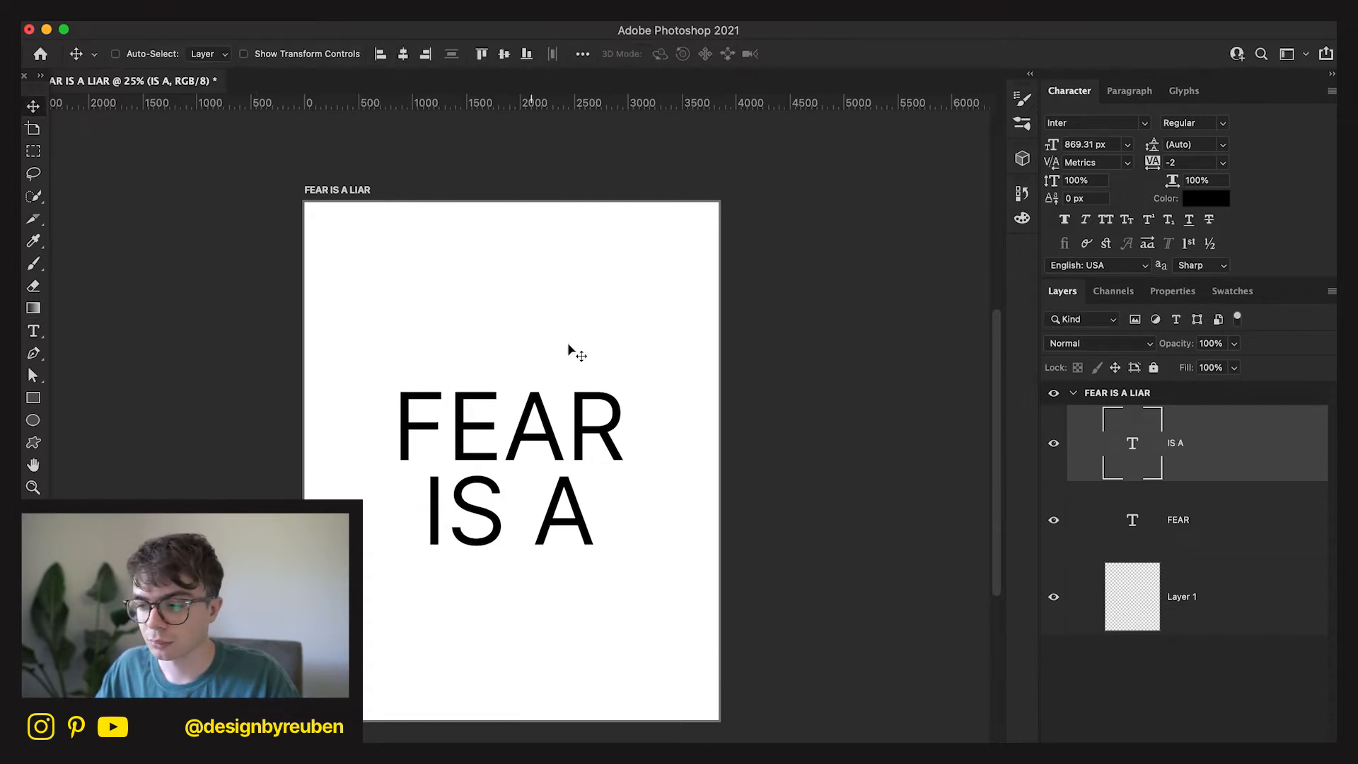
Duplicate the IS A text below itself, change the copy to LIAR and centre it horizontally on the artboard.
key(super+j)
drag(655, 364, 651, 430)
double_click(535, 616)
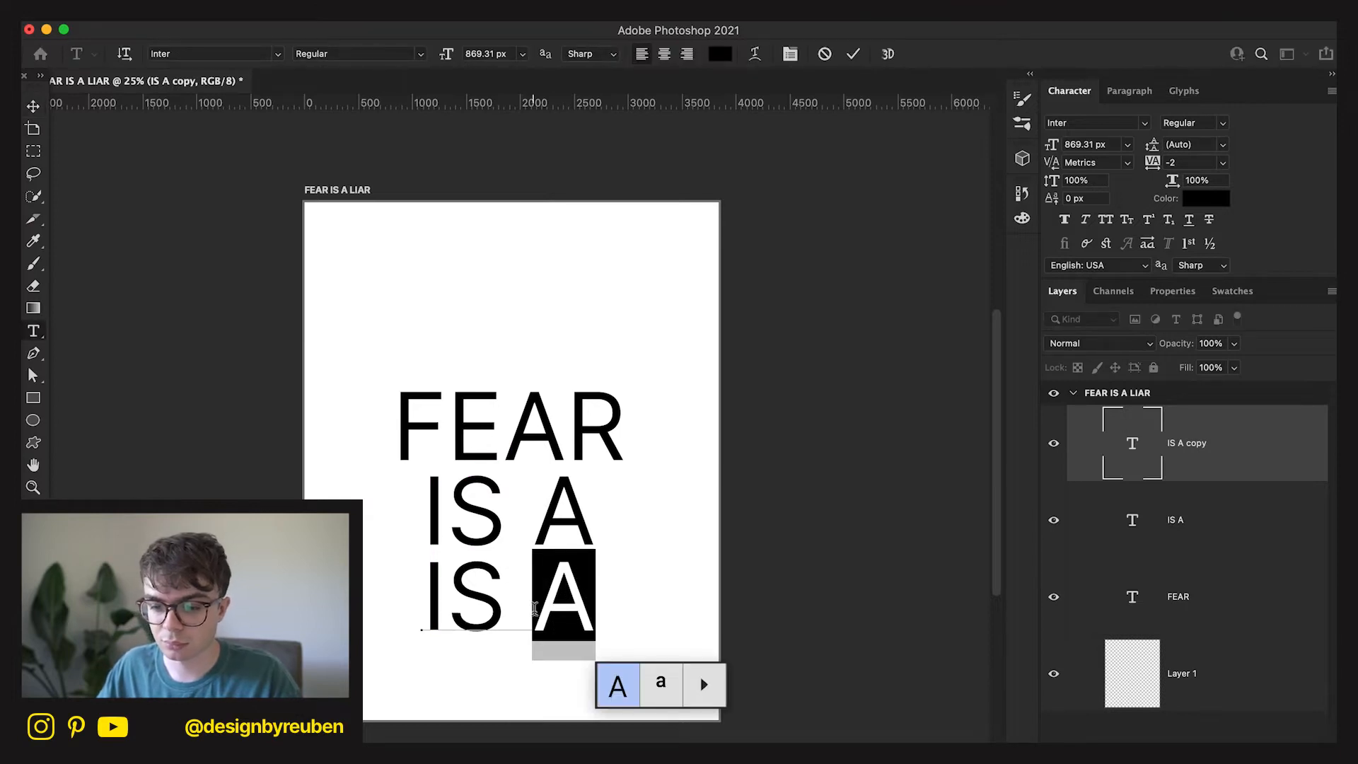
key(super+a)
text(LIAR)
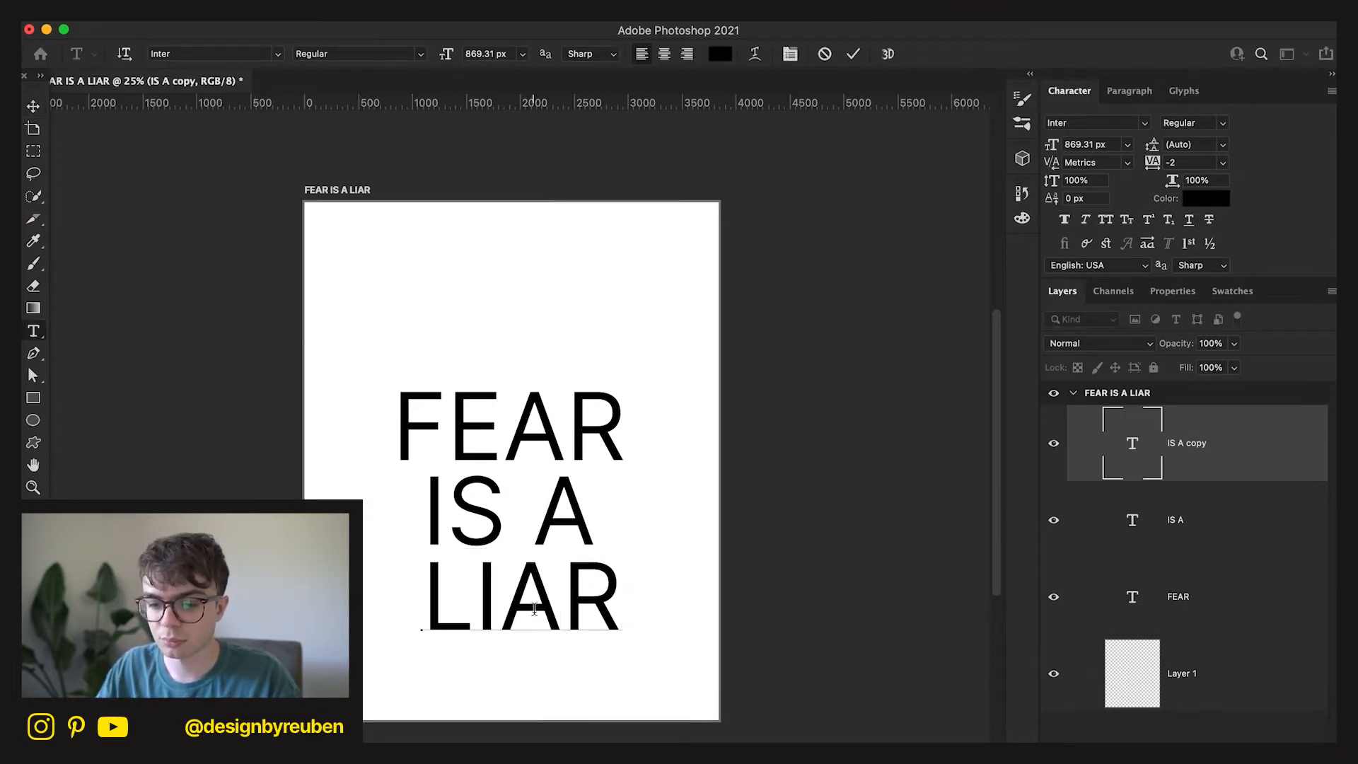
key(super+Return)
key(v)
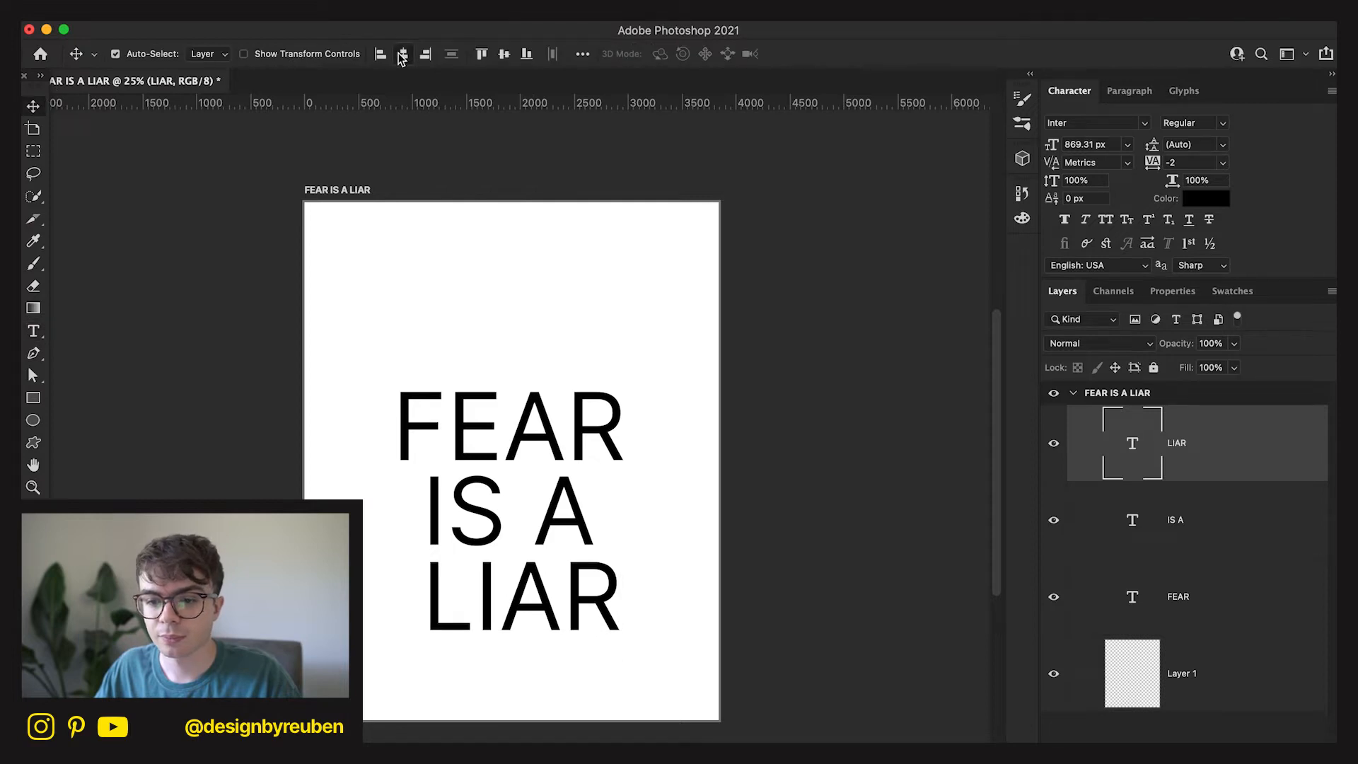
click(401, 55)
Scale the three text lines down together to about 700 px type and group them, centred horizontally on the artboard.
shift+click(1216, 587)
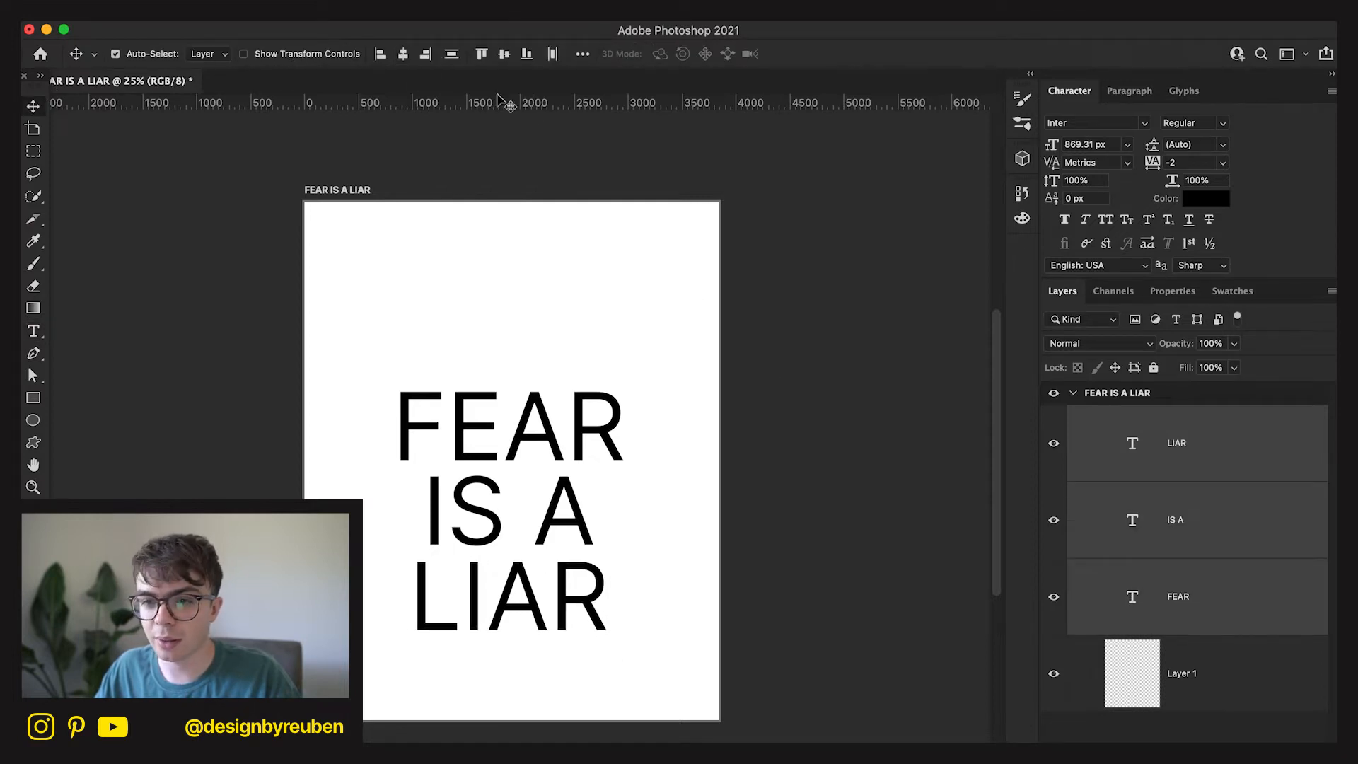
click(446, 60)
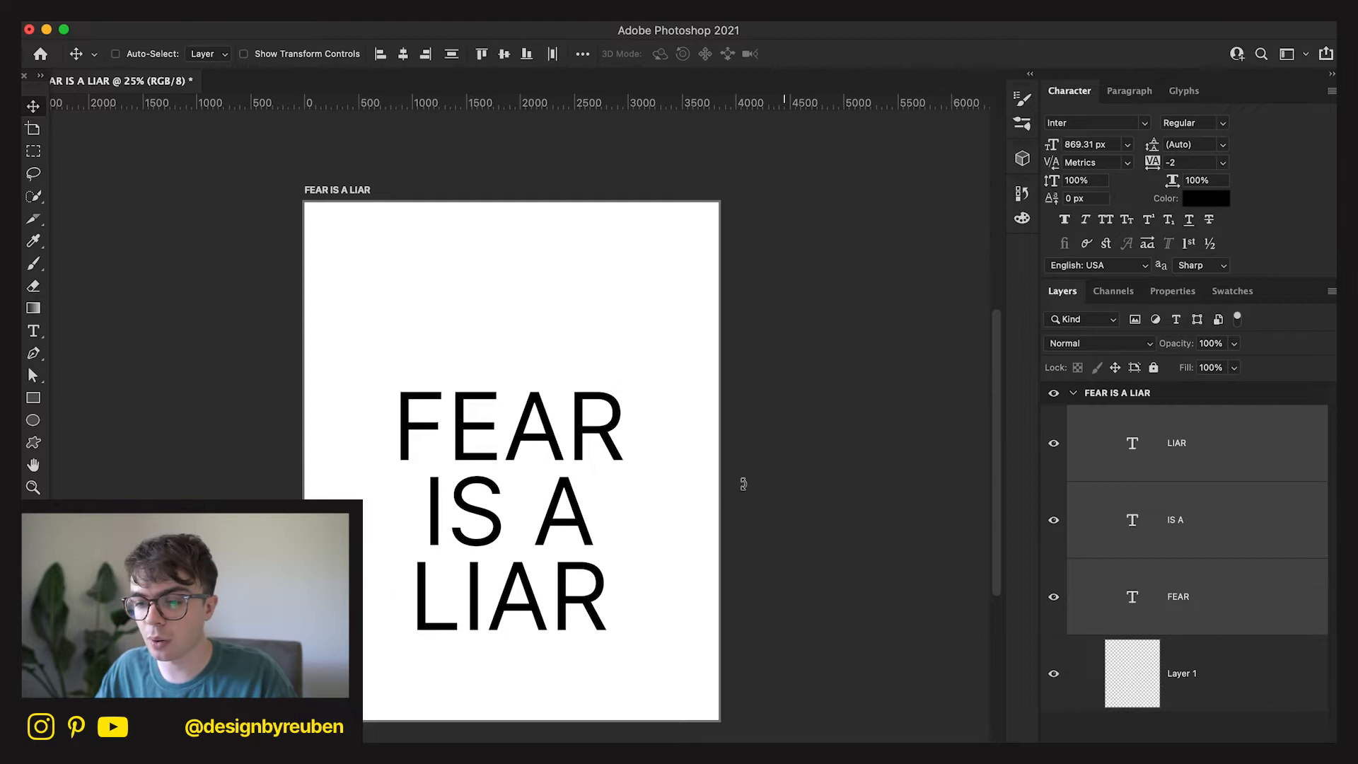
key(super+t)
drag(626, 510, 523, 441)
key(super+g)
click(410, 56)
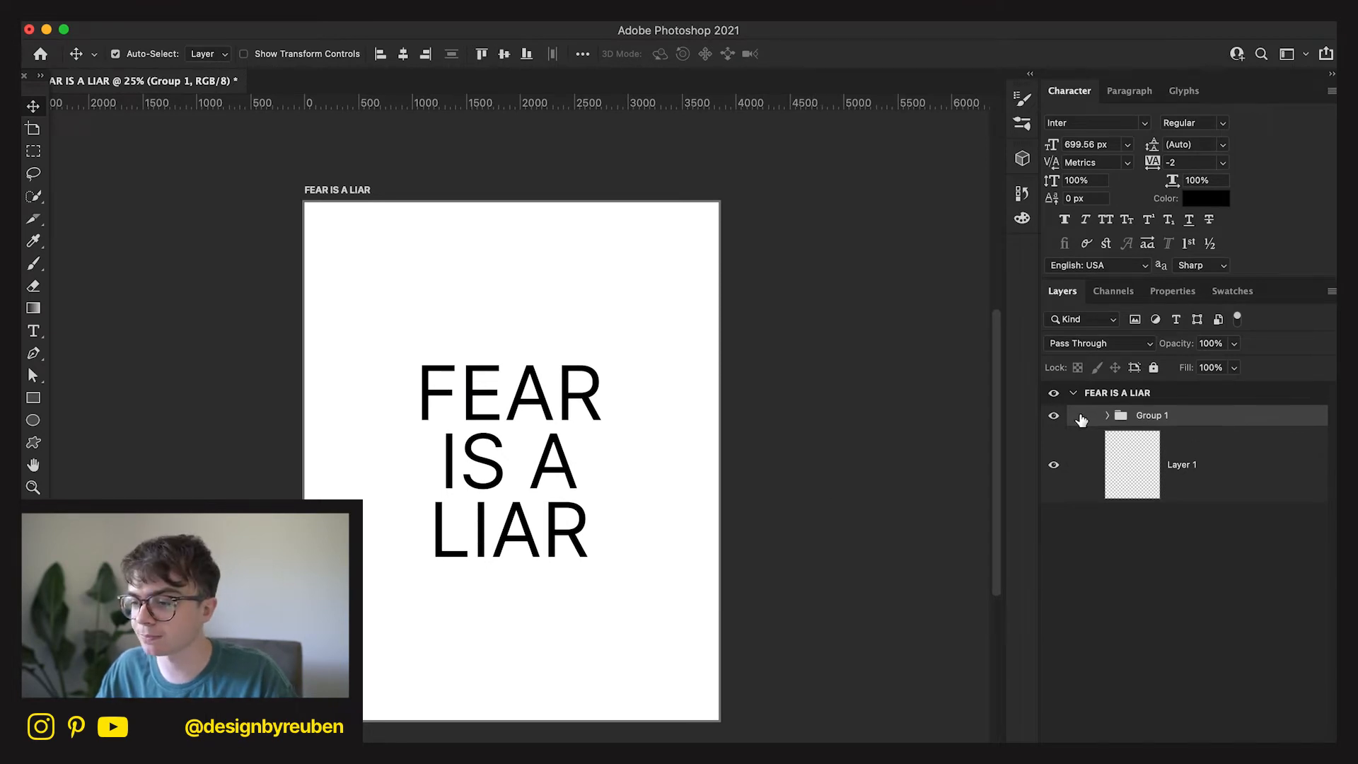
Hide the text group and add a new layer above Layer 1 filled with black.
click(1054, 417)
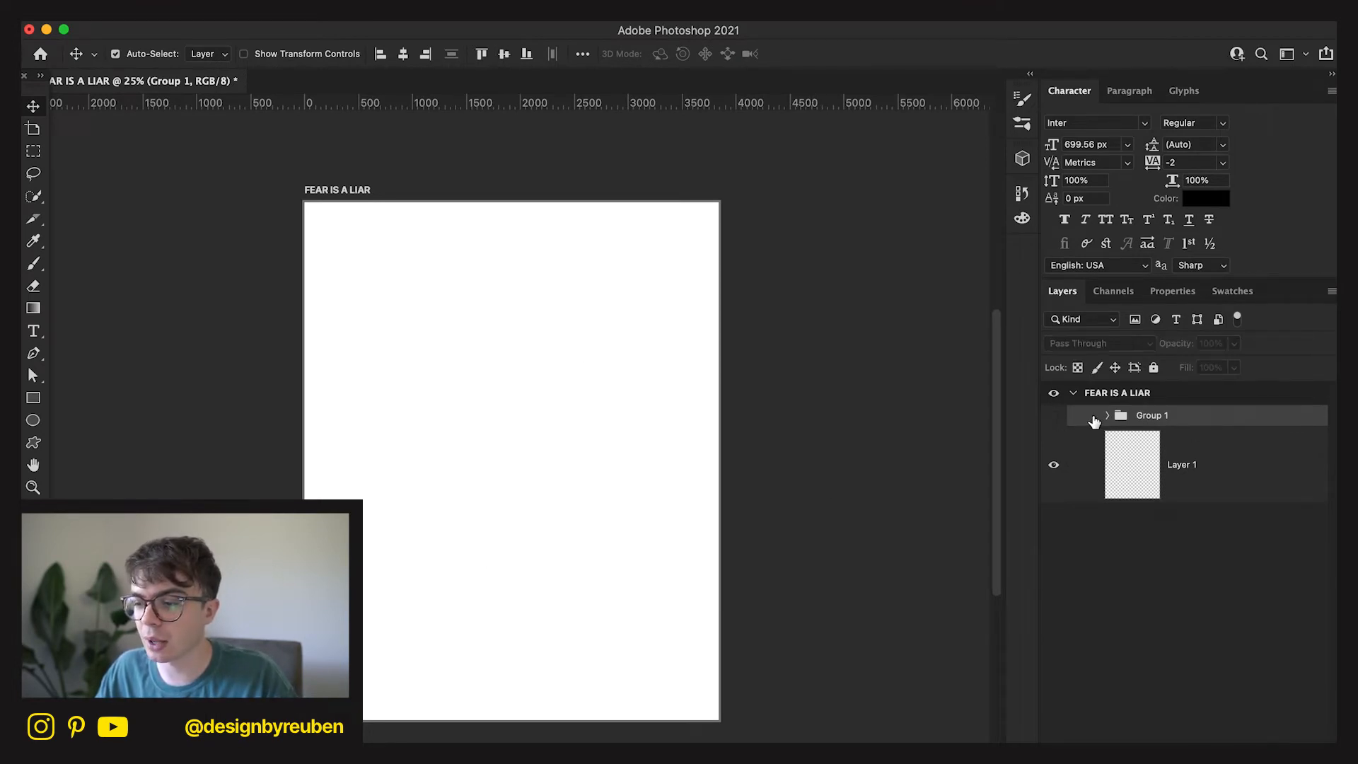
click(1060, 420)
click(1060, 420)
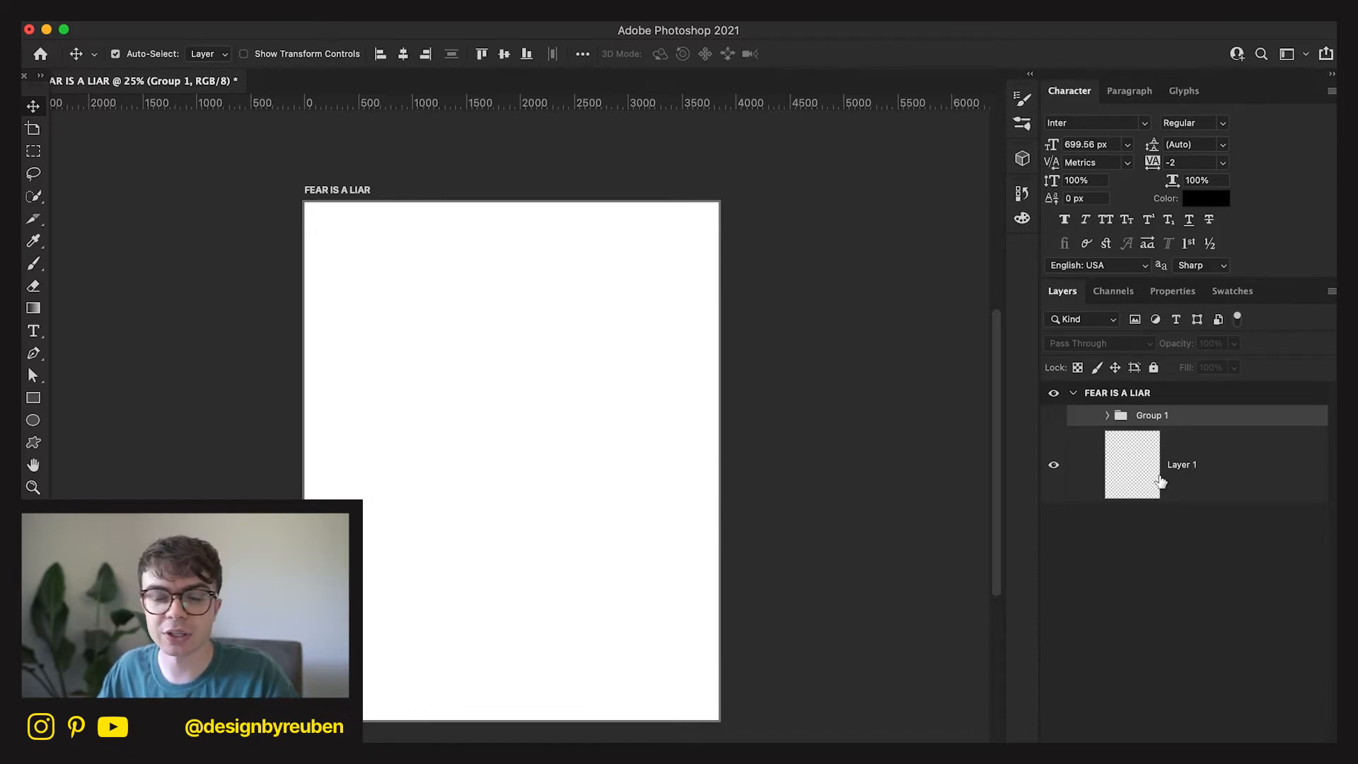
click(1226, 488)
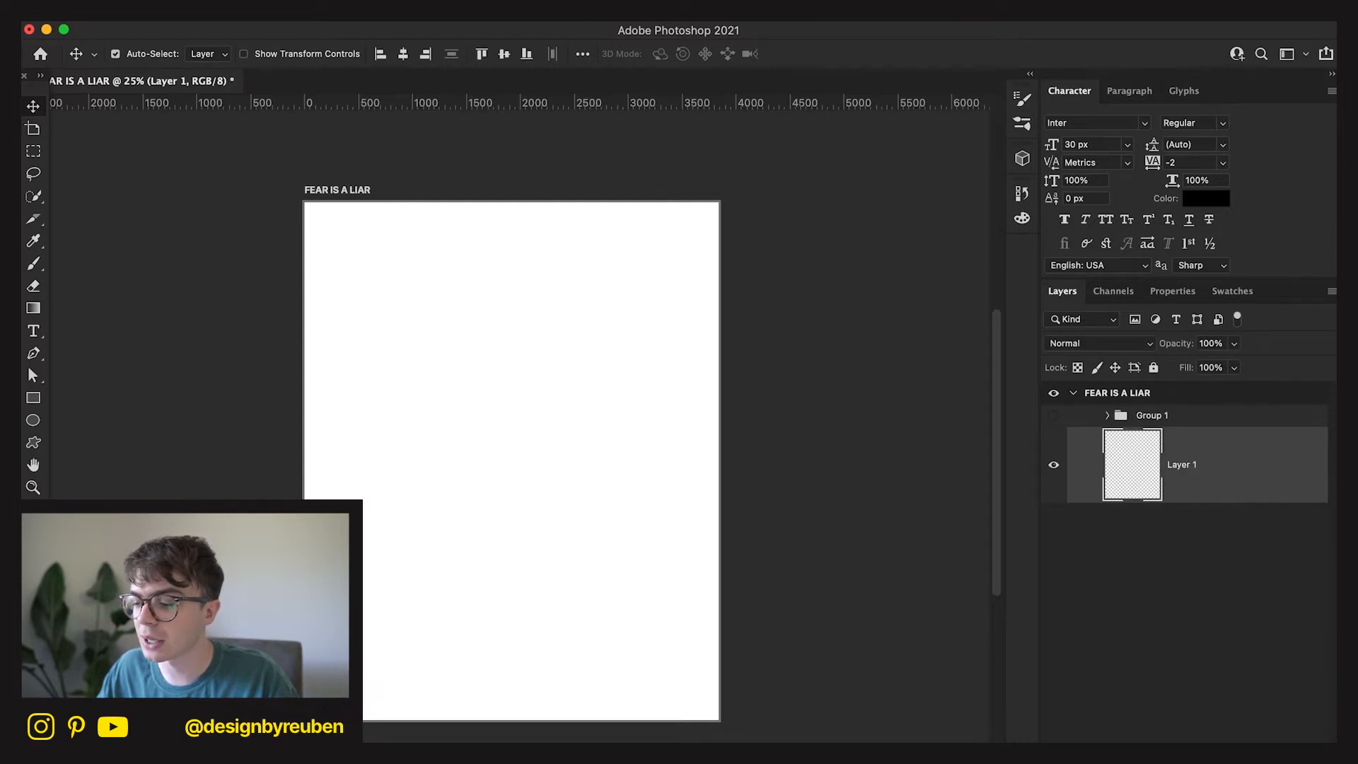
key(alt+shift+super+n)
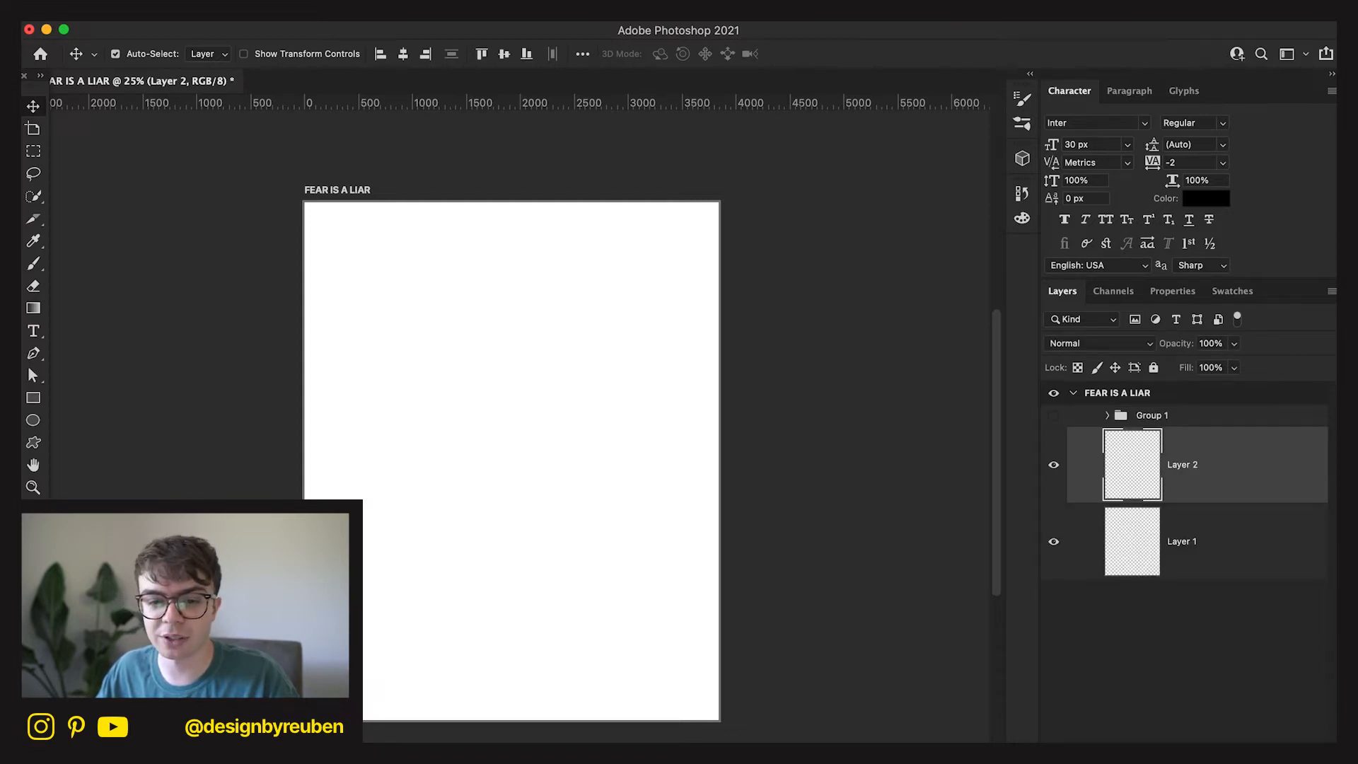
key(g)
click(337, 429)
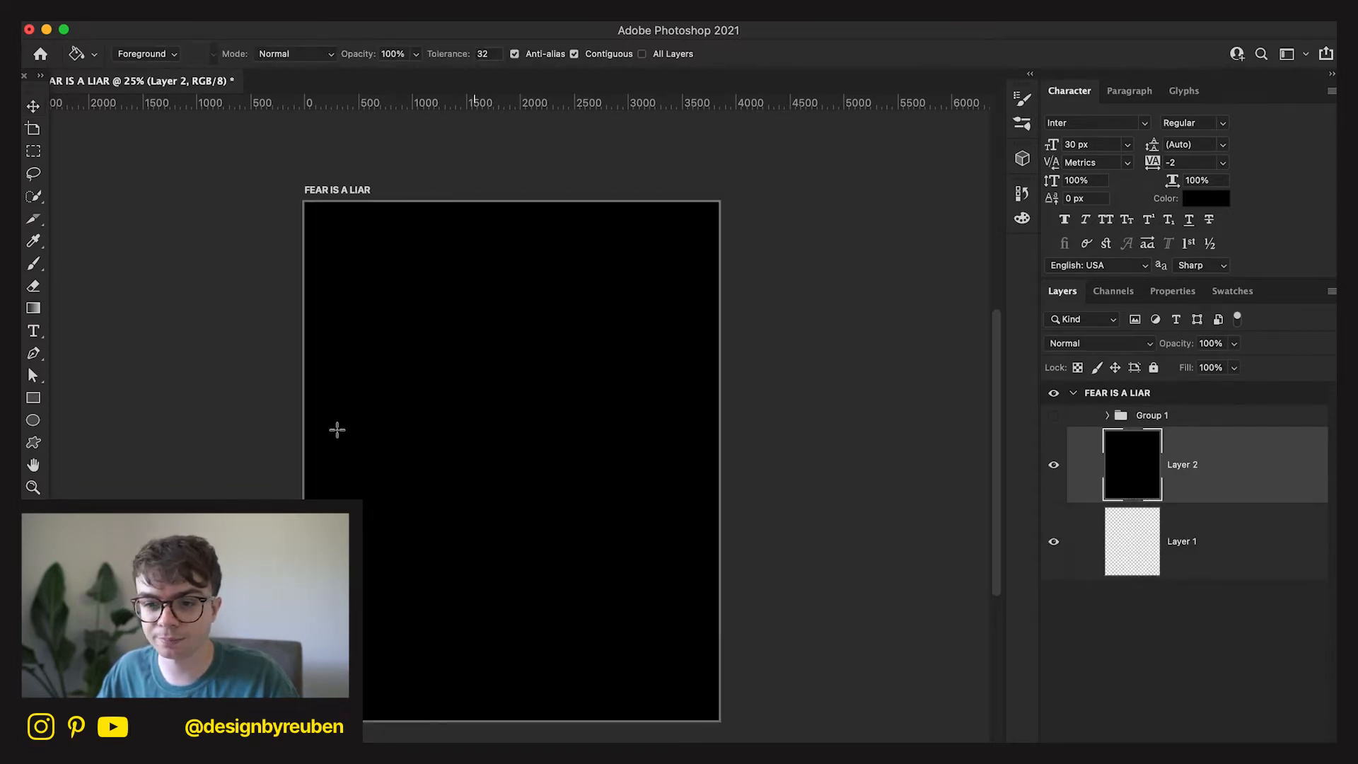
click(30, 106)
Show the text group again and set the colour of its LIAR, IS A and FEAR layers to white.
click(1204, 420)
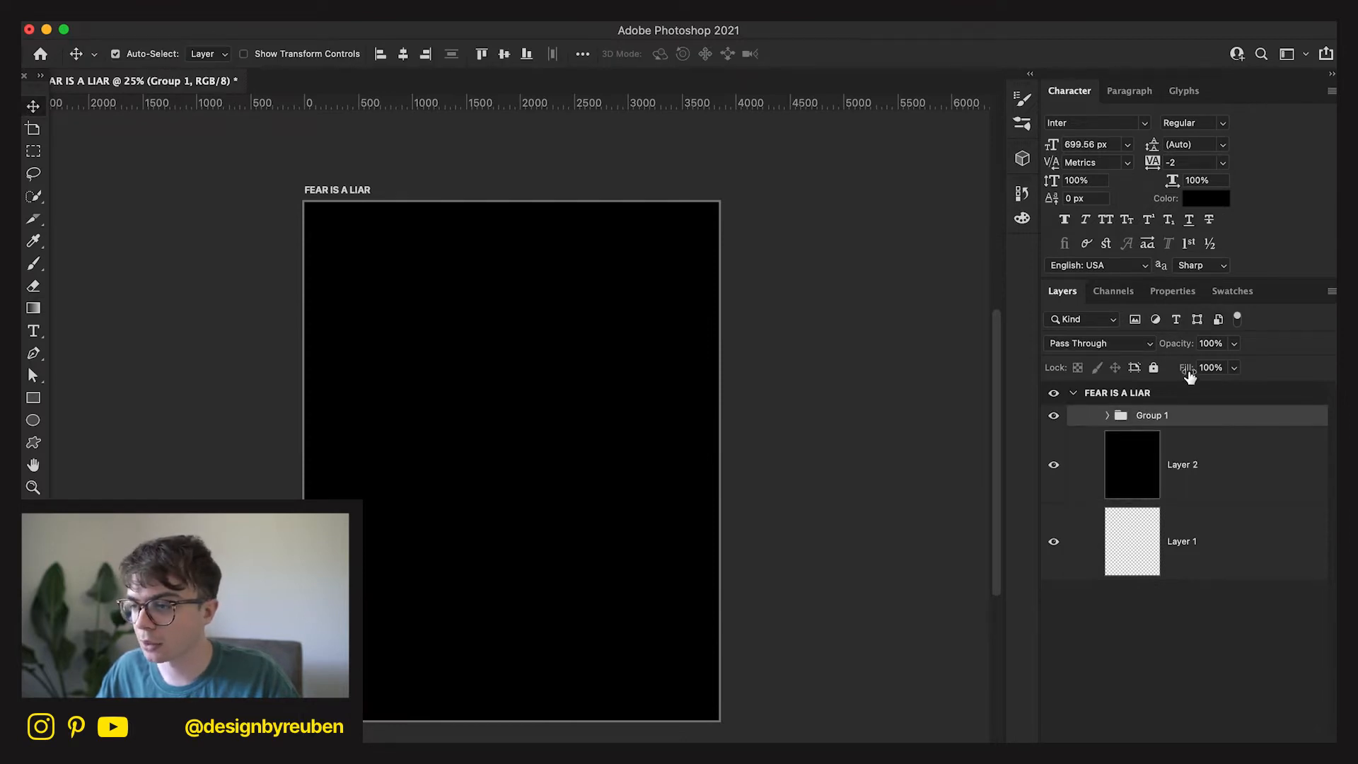
click(1107, 415)
click(1211, 464)
shift+click(1230, 610)
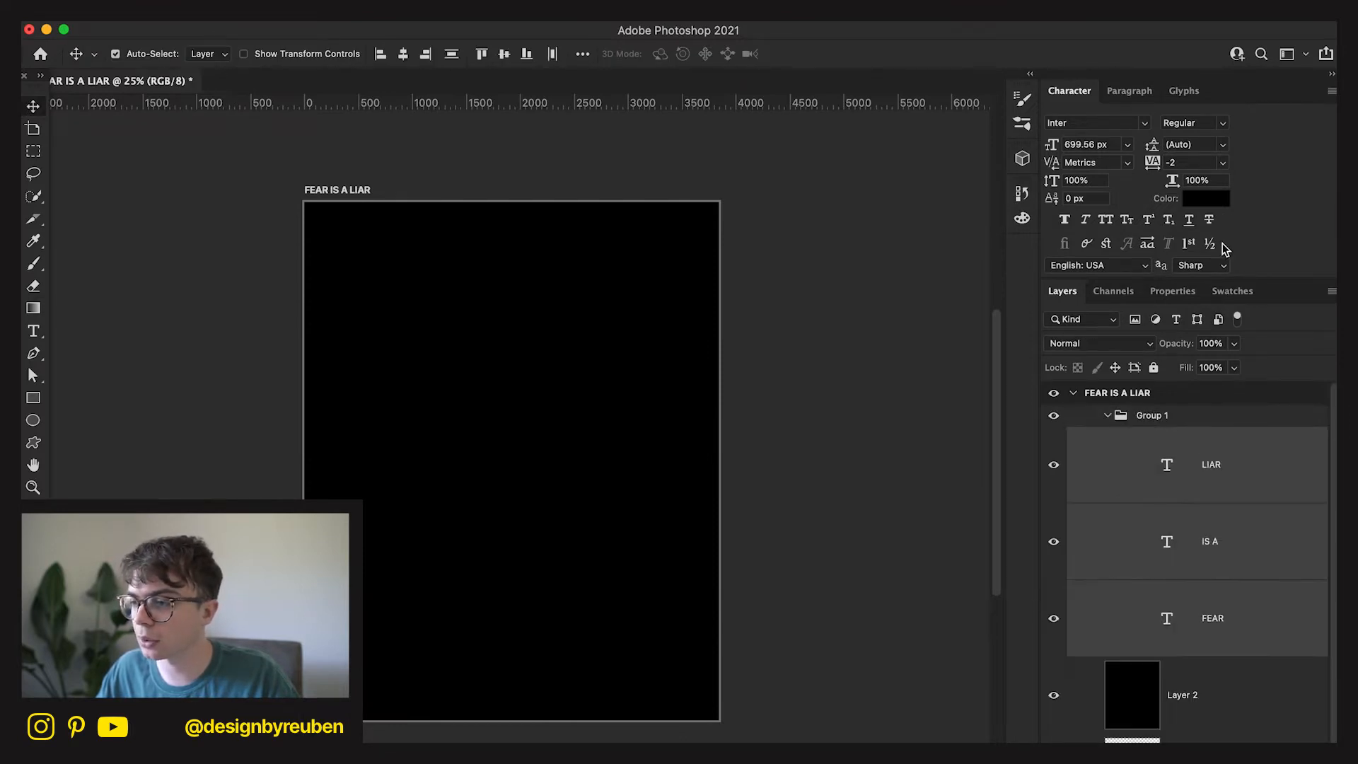
click(1206, 198)
drag(1034, 649, 1034, 557)
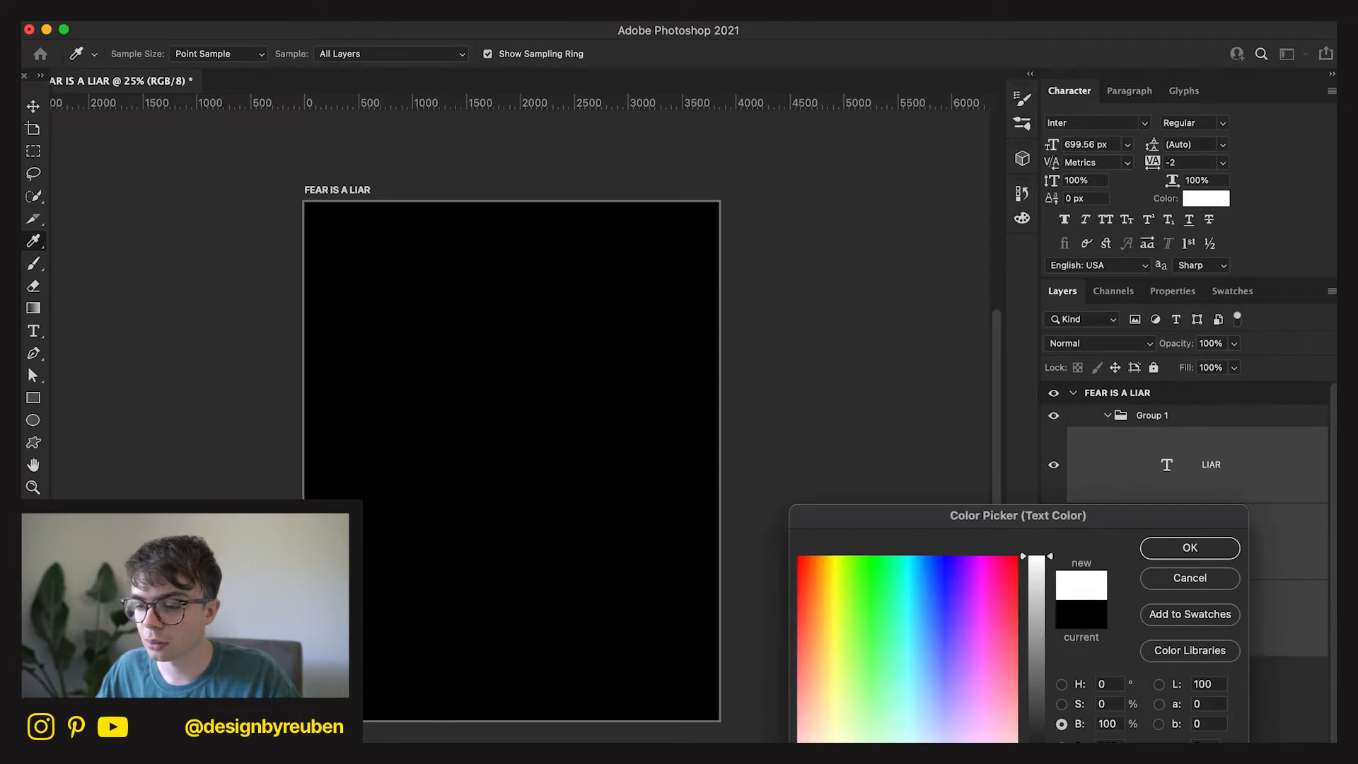
click(1168, 550)
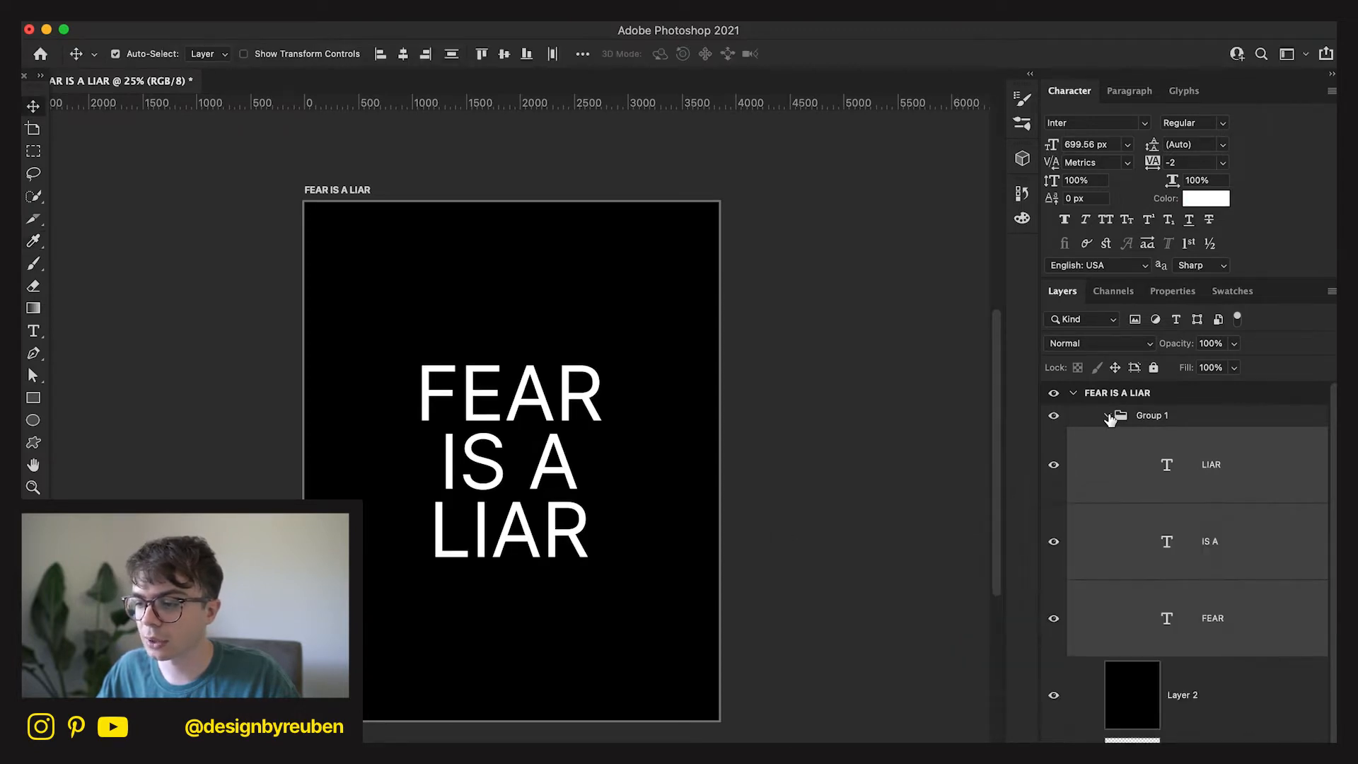
click(1108, 416)
Set the FEAR text to the Adobe font Battlefin Black and centre it horizontally on the artboard.
scroll(864, 582, up, 2)
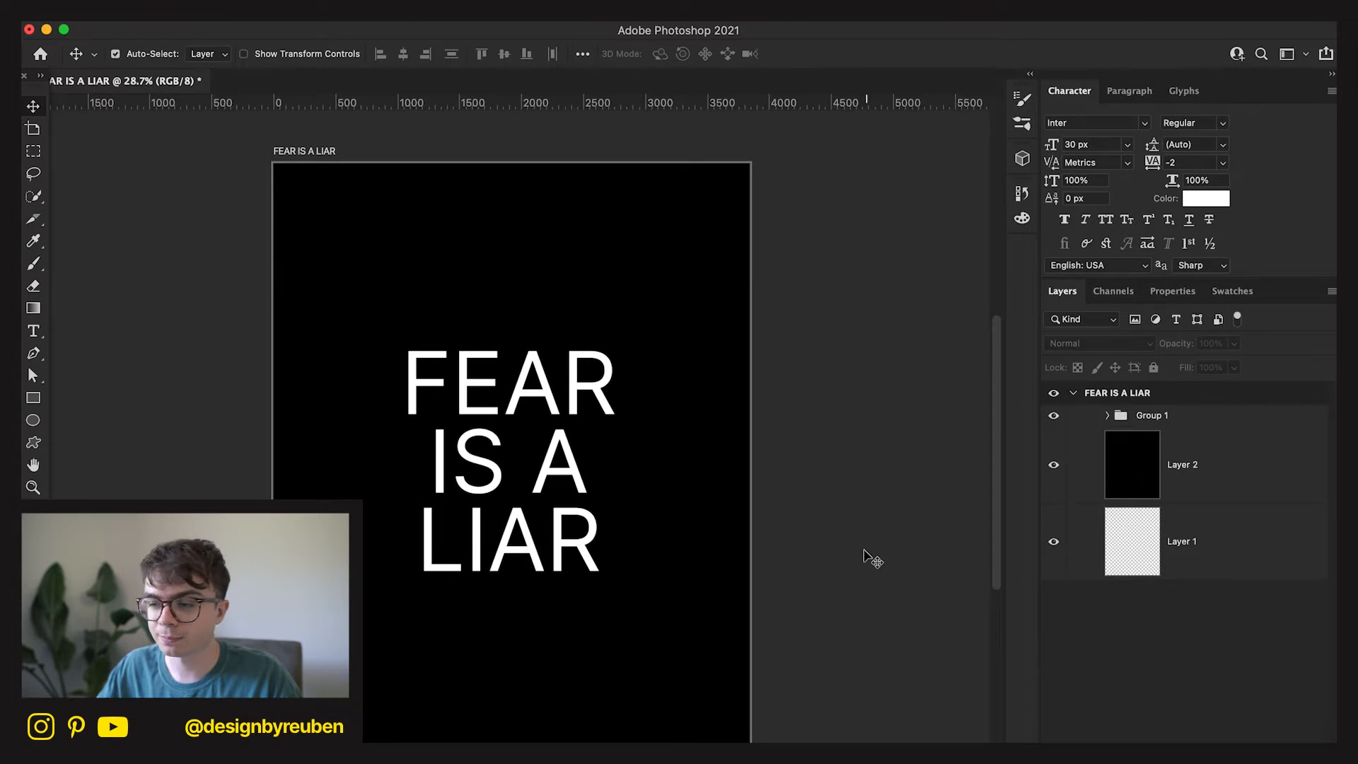
click(1167, 421)
click(1108, 416)
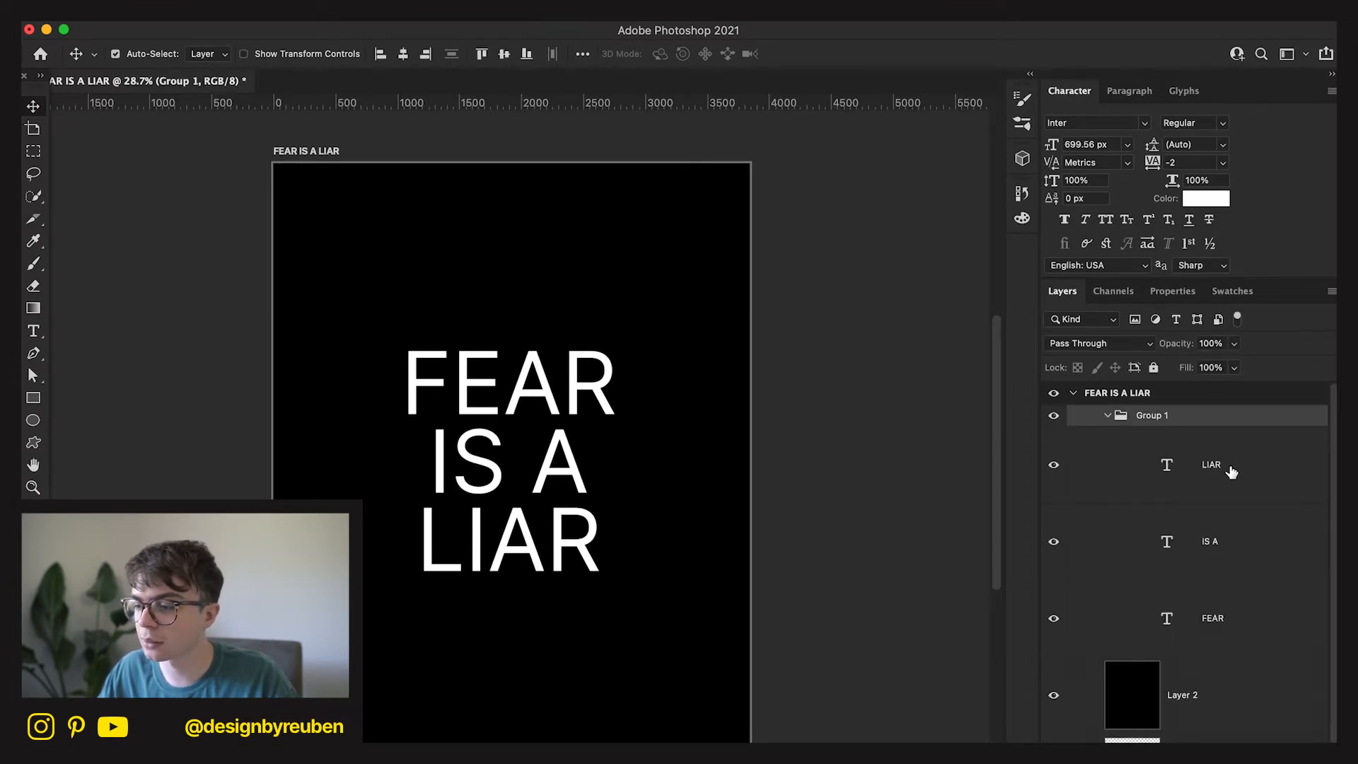
click(1230, 471)
click(1225, 590)
click(1145, 123)
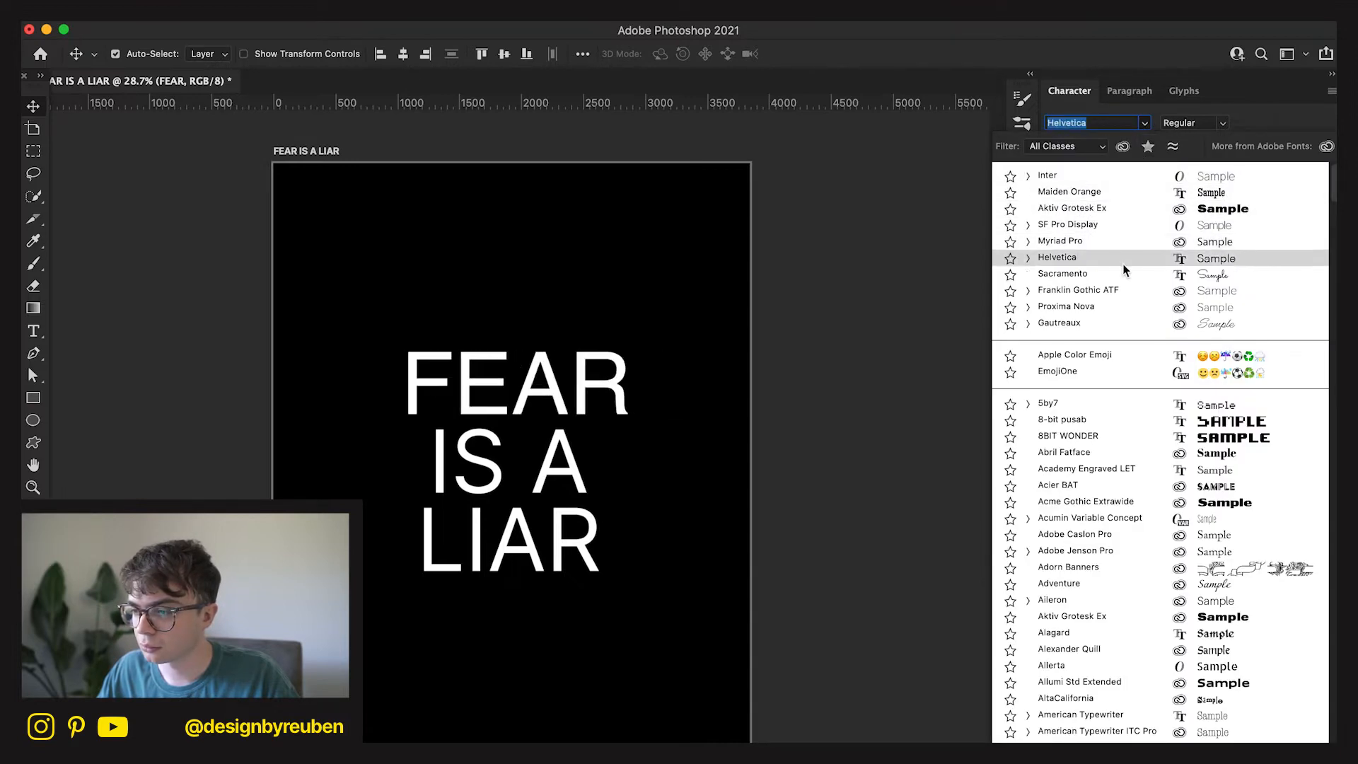
scroll(1116, 376, down, 2)
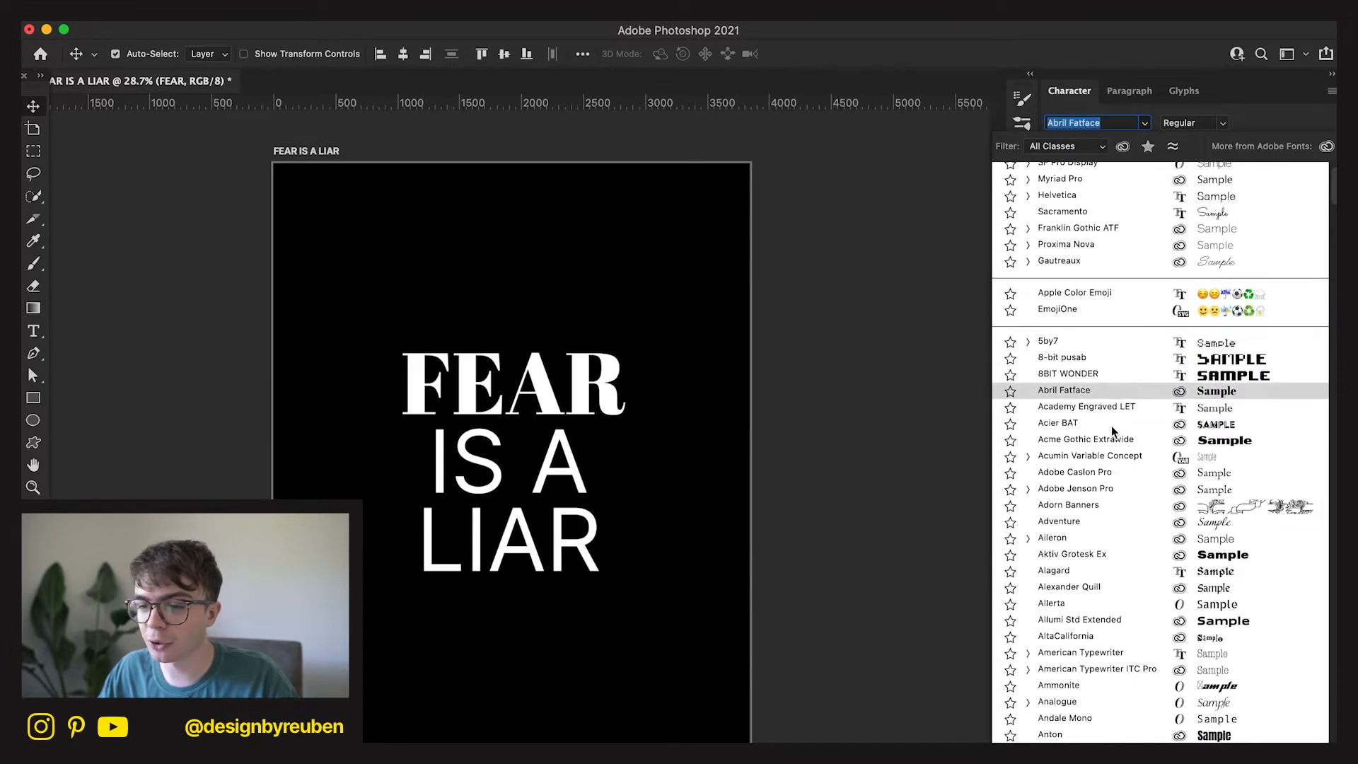
scroll(1098, 268, down, 8)
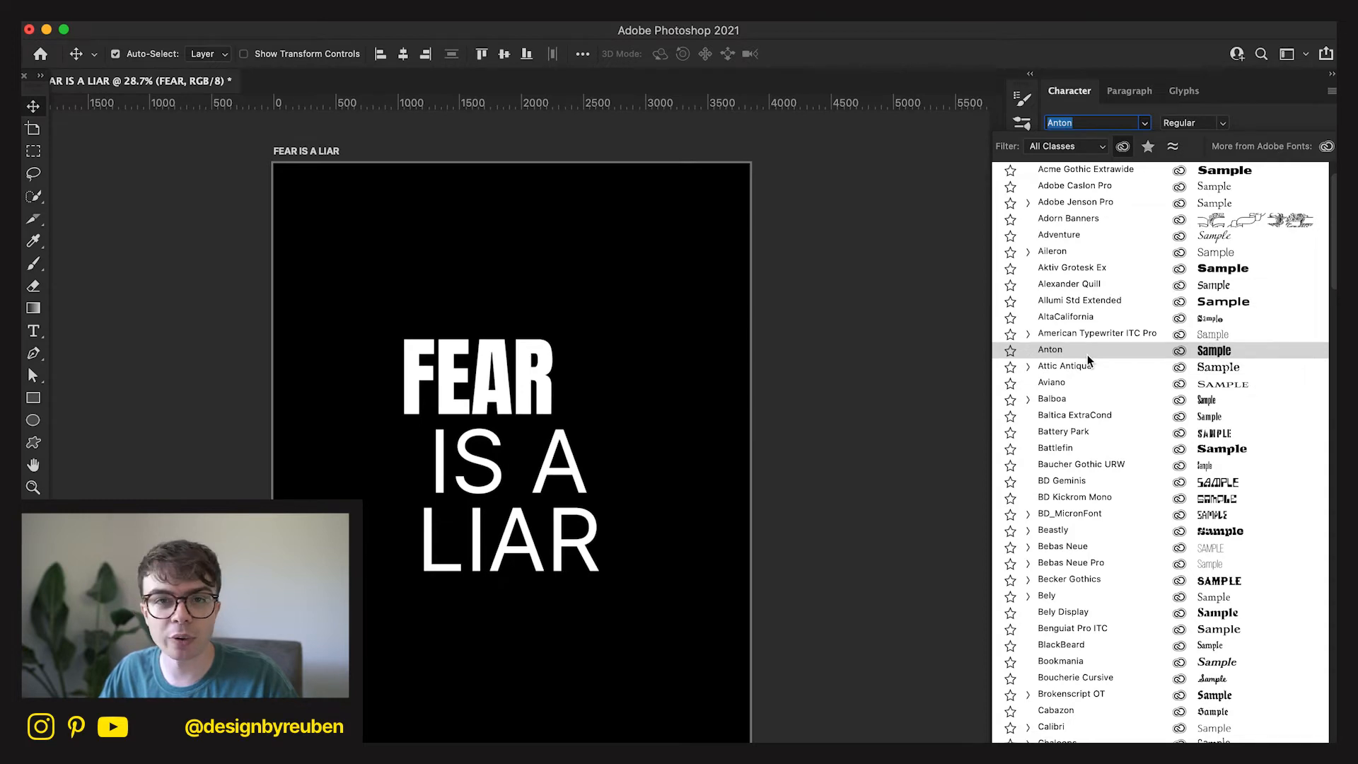
click(1085, 452)
click(409, 57)
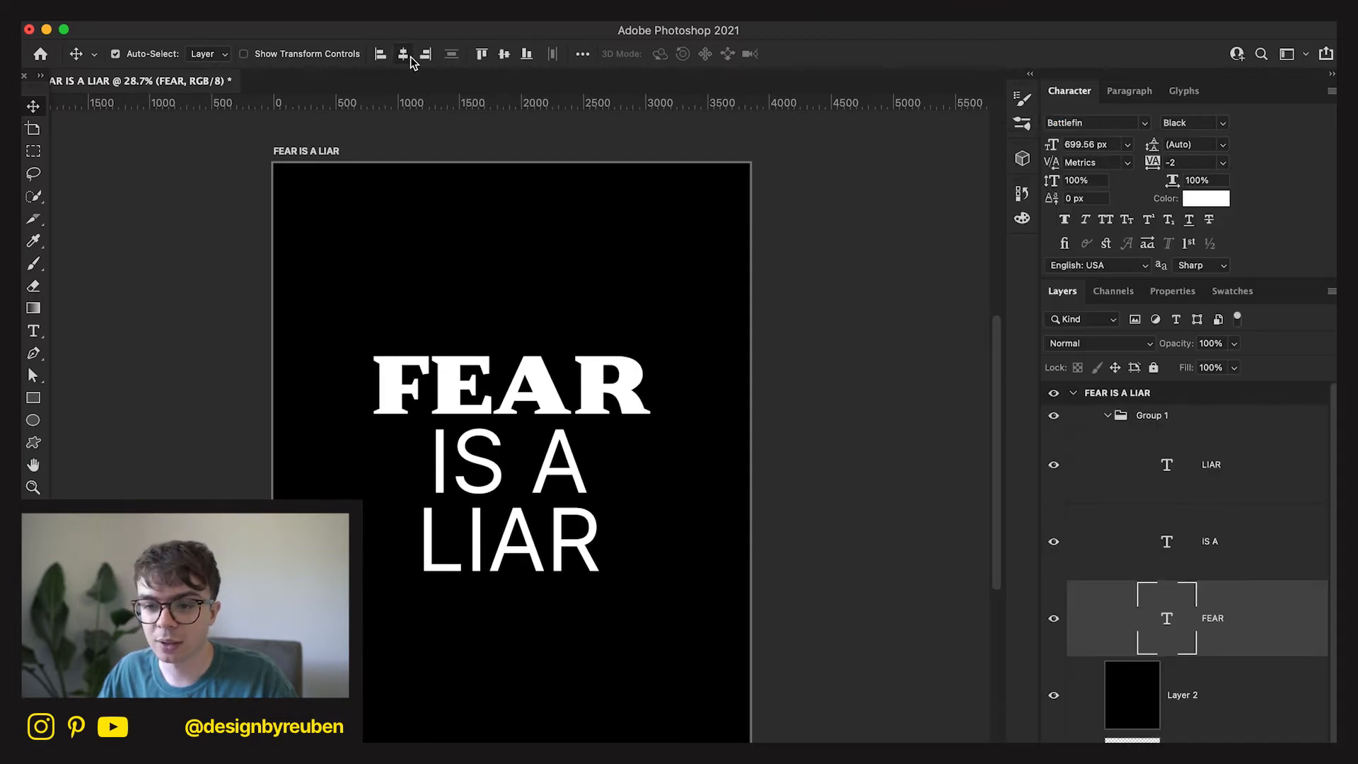
Set the IS A and LIAR text to Battlefin Black and align the horizontal centres of all three text lines.
click(1246, 524)
shift+click(1231, 472)
click(1107, 124)
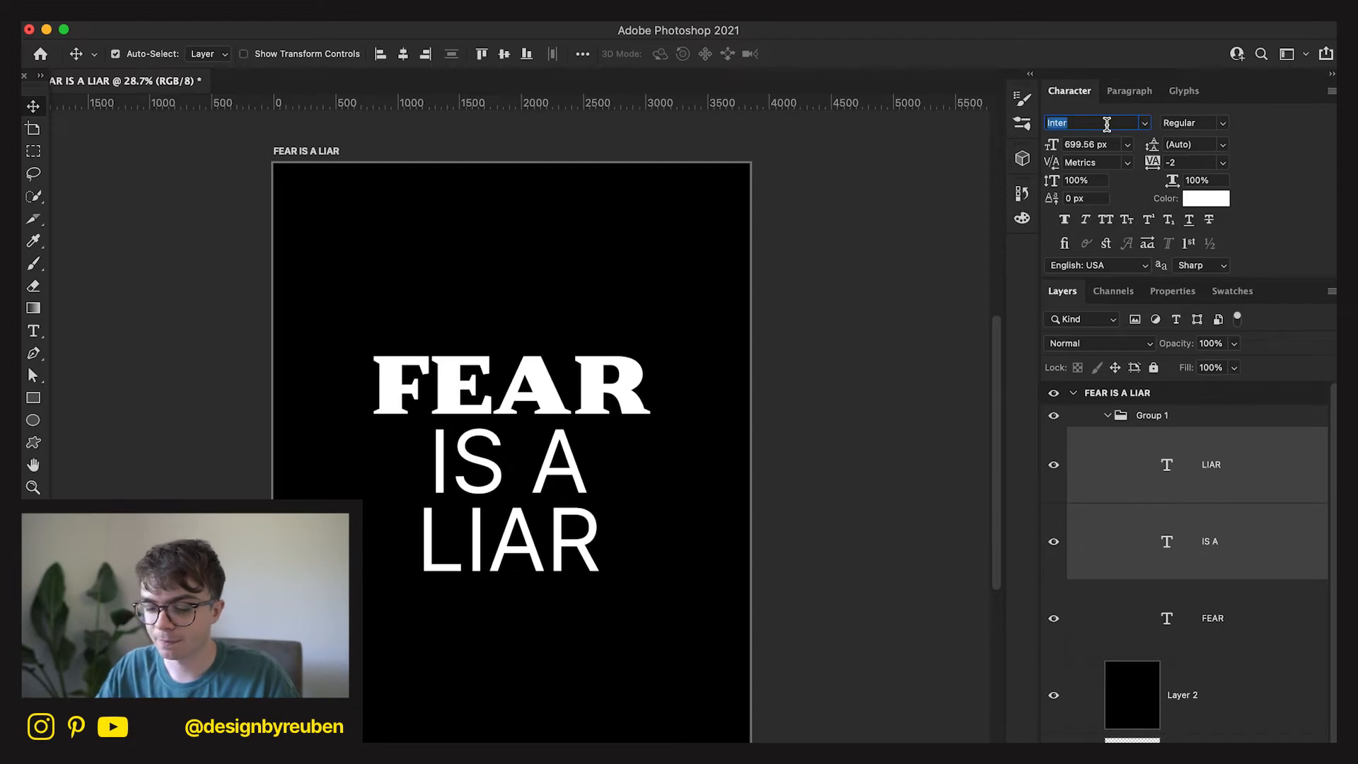
text(BATT)
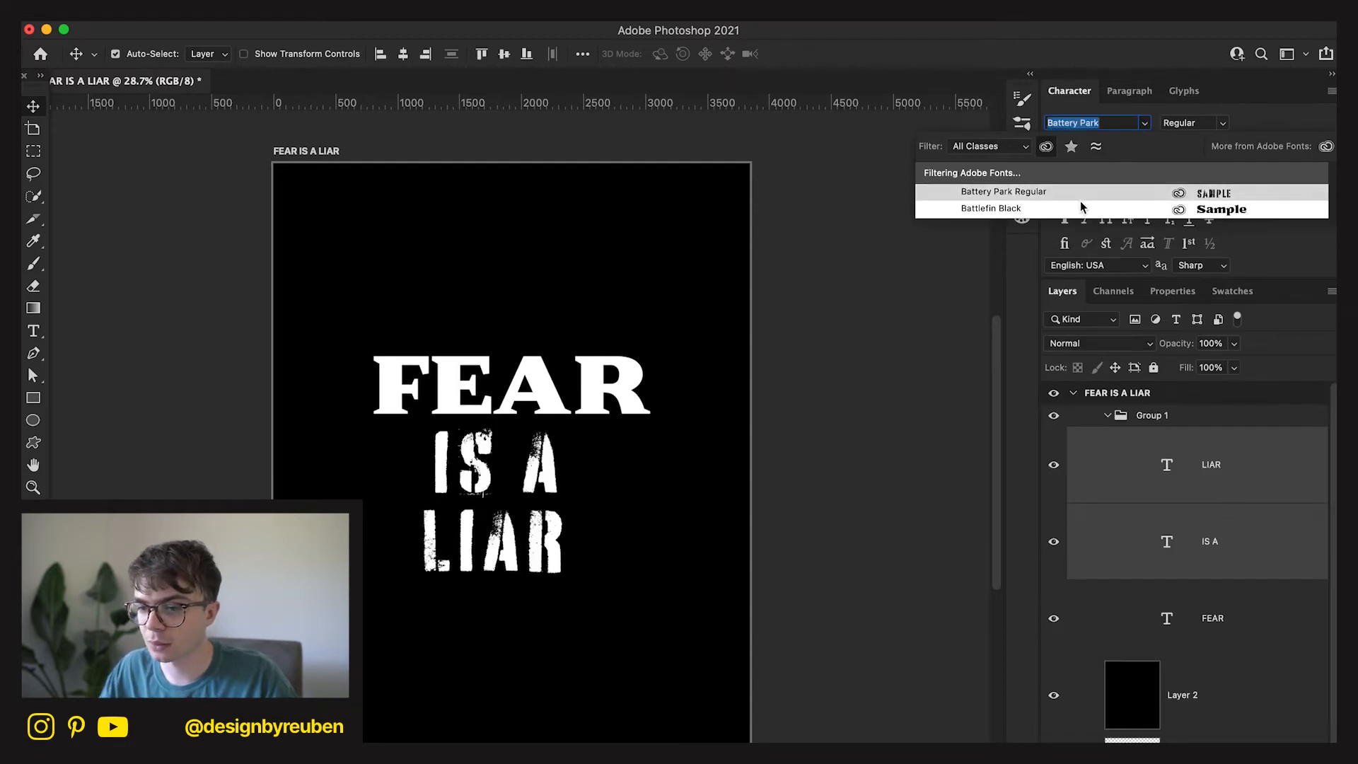
click(1081, 211)
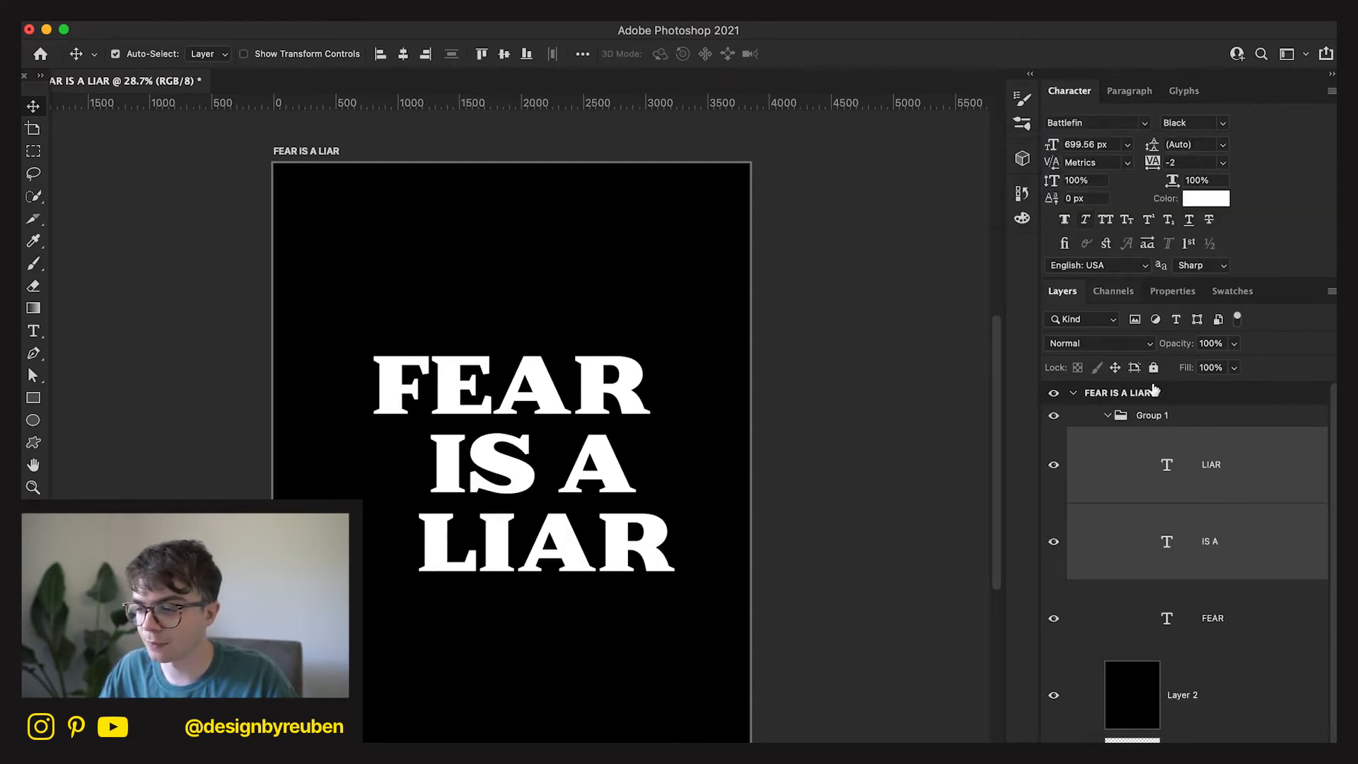
shift+click(1249, 648)
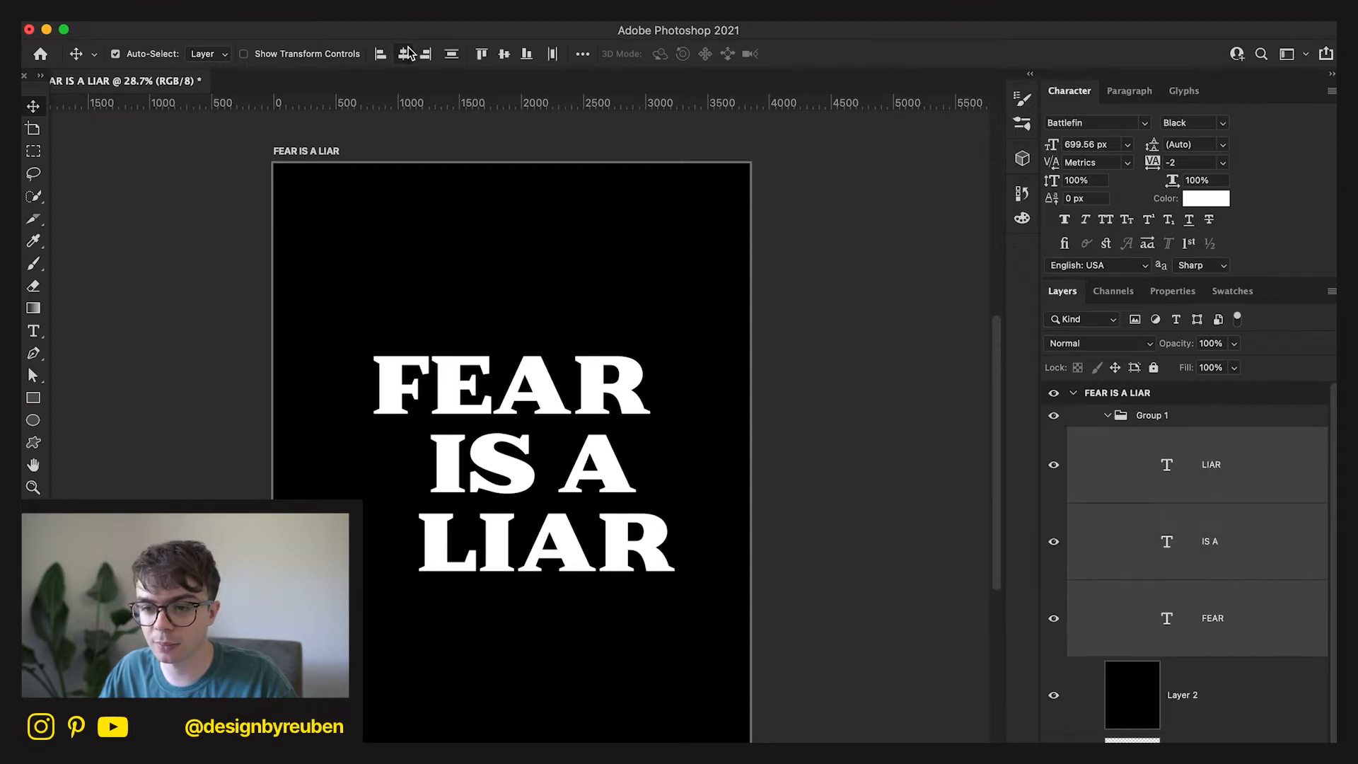
click(407, 53)
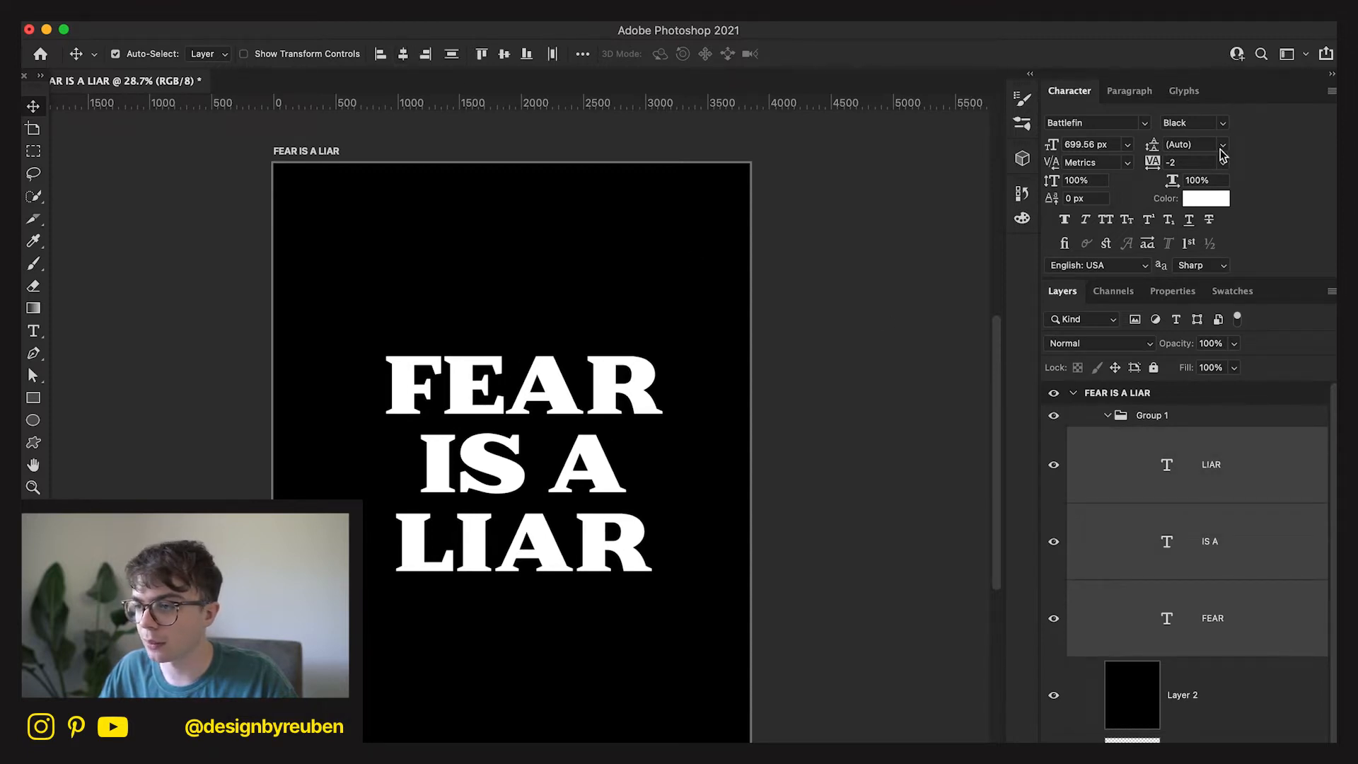
Set the tracking of all three text lines to 20 and centre their group horizontally and vertically on the artboard.
click(1199, 163)
text(0)
key(Return)
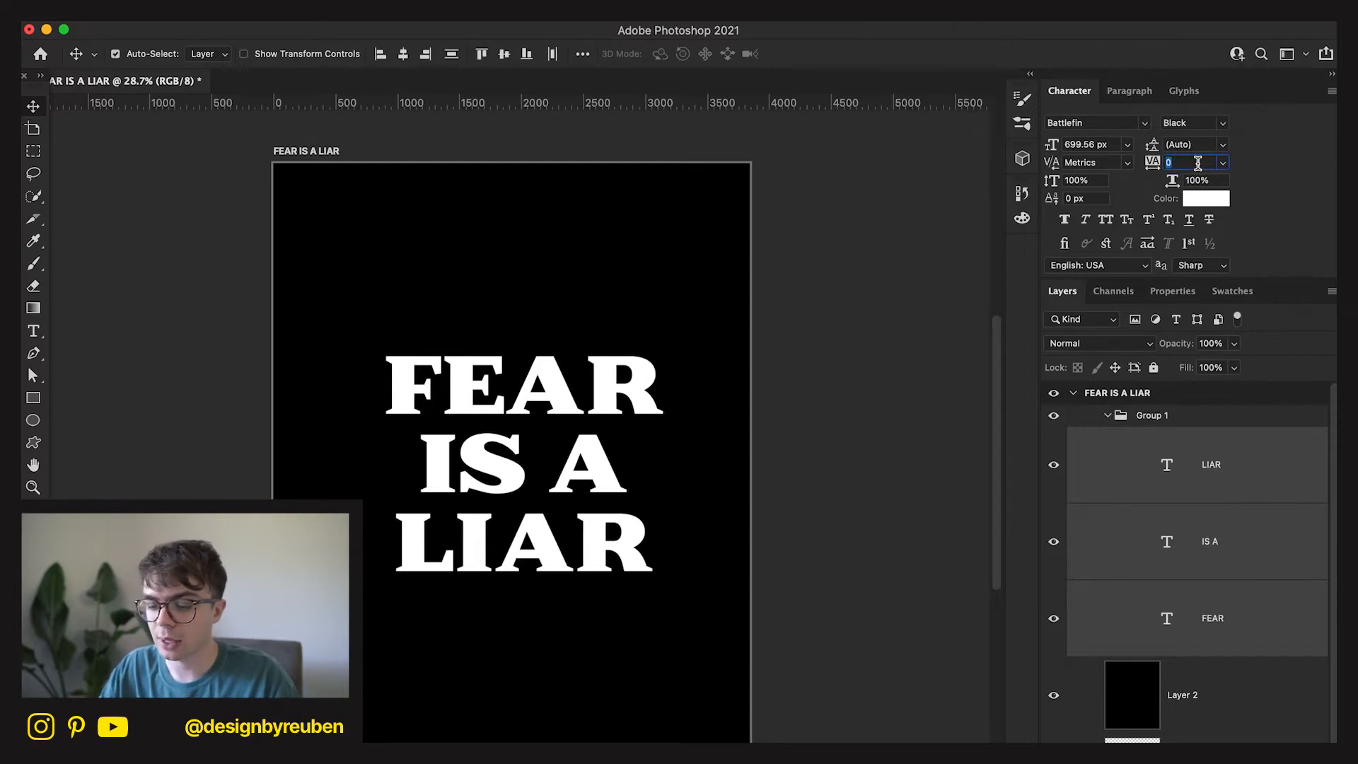
key(Return)
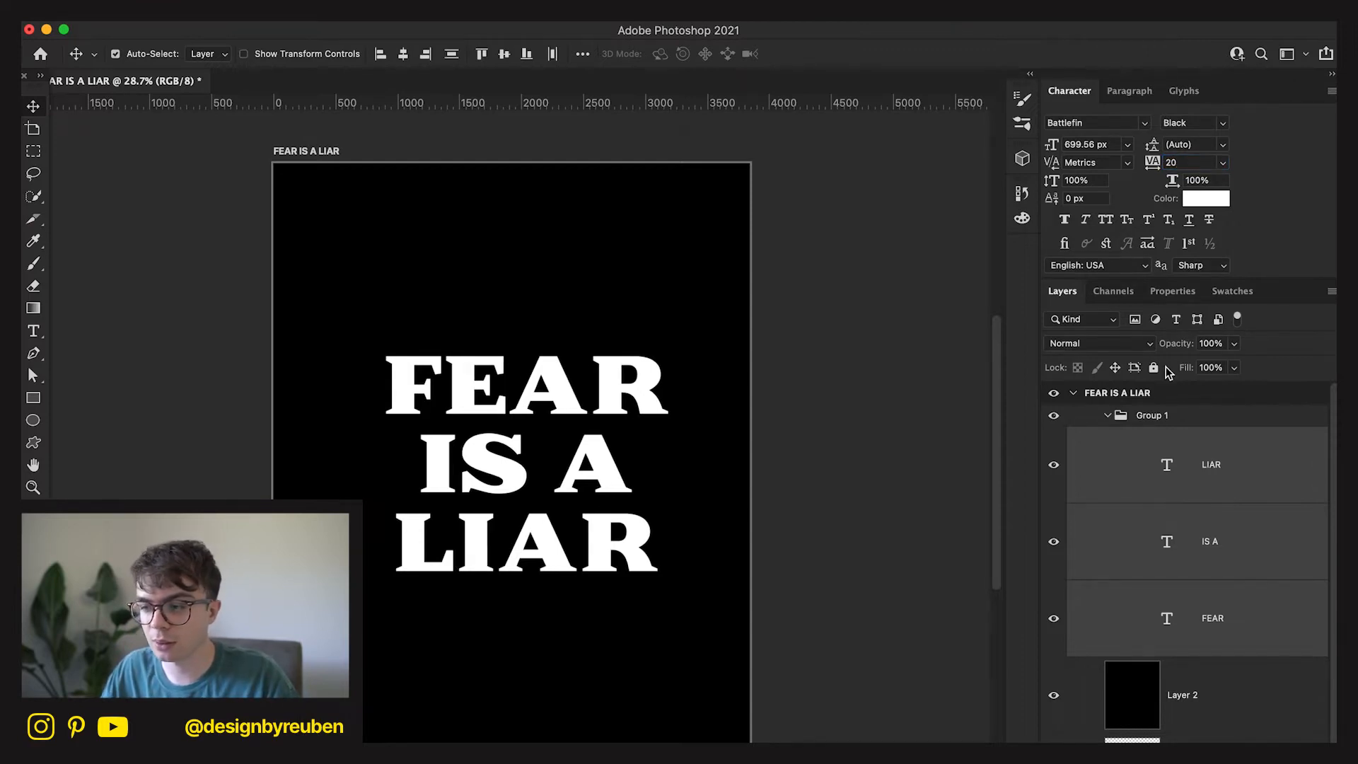
click(1199, 418)
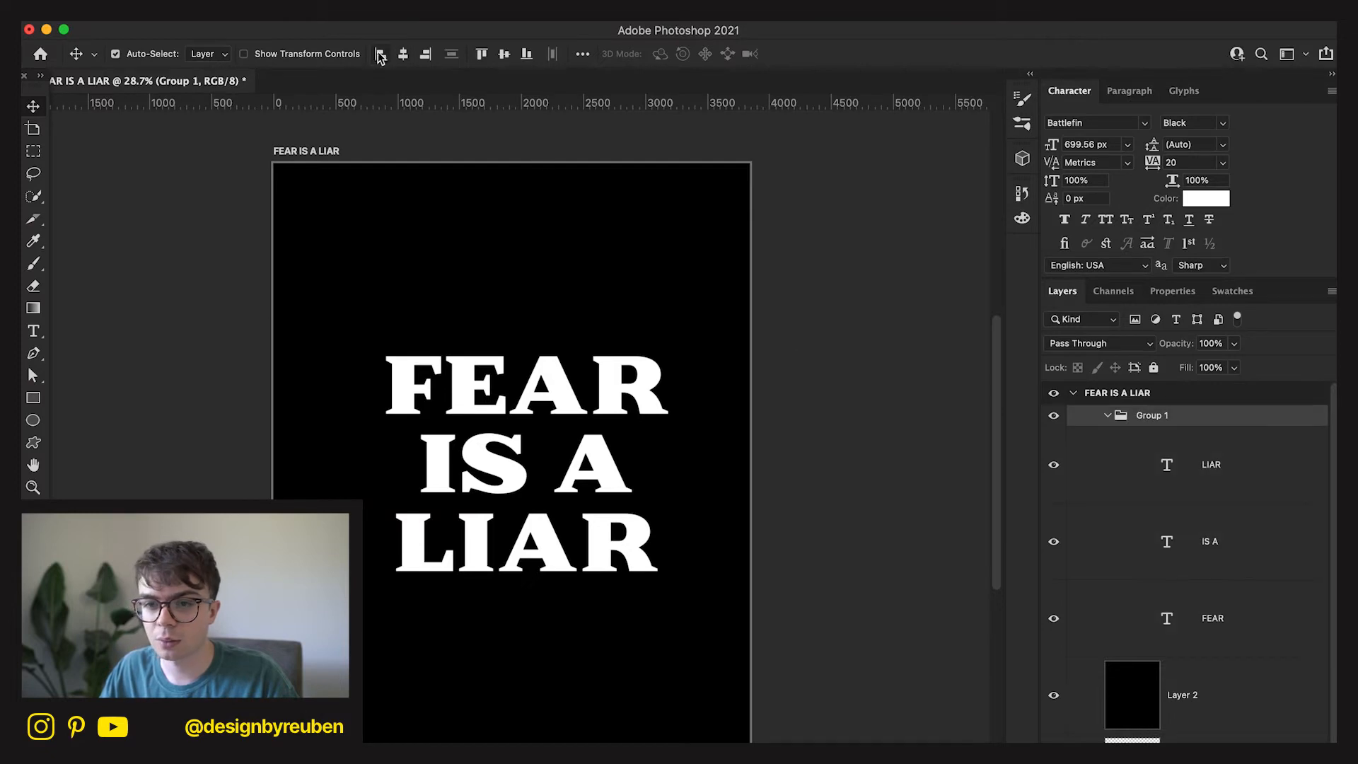
click(404, 54)
click(505, 55)
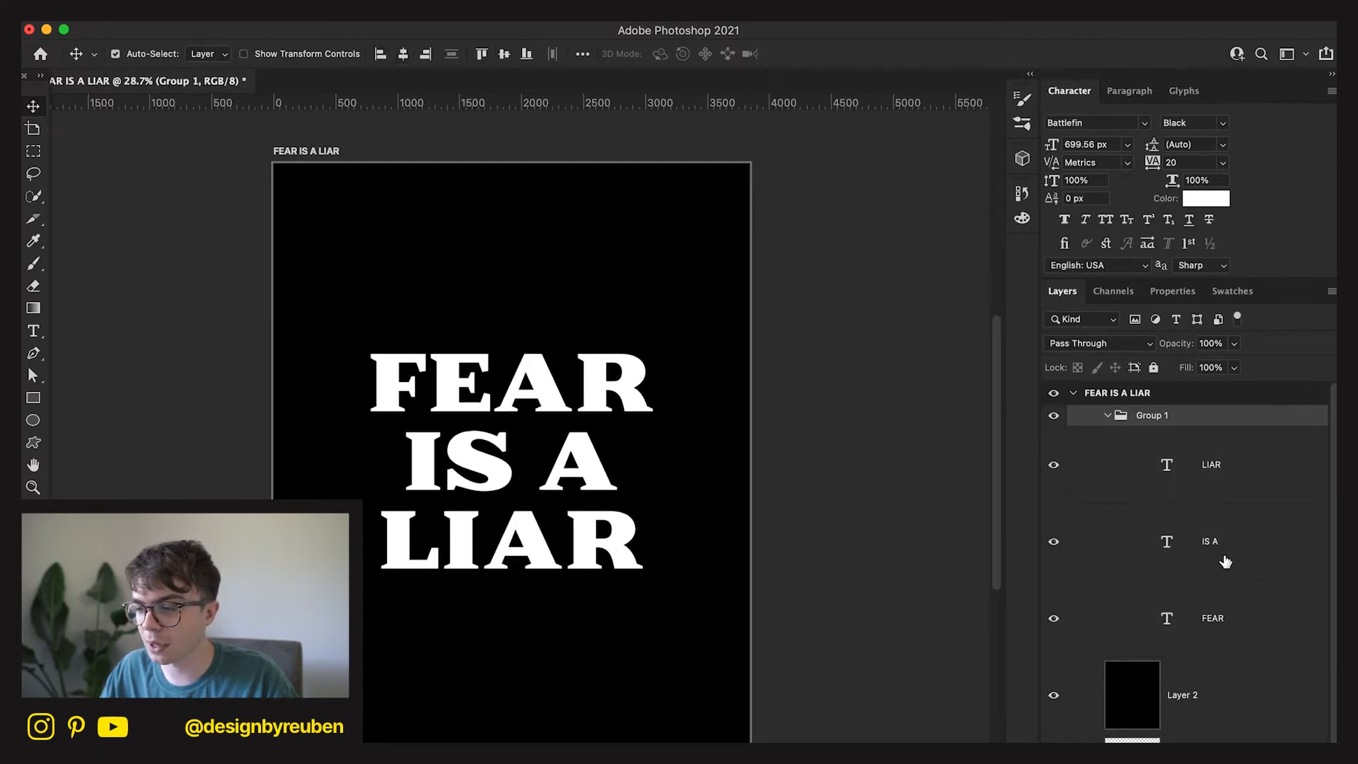
Keep the IS A text in Battlefin and scale it down so it sits centred beneath the FEAR line.
click(1223, 559)
click(1131, 122)
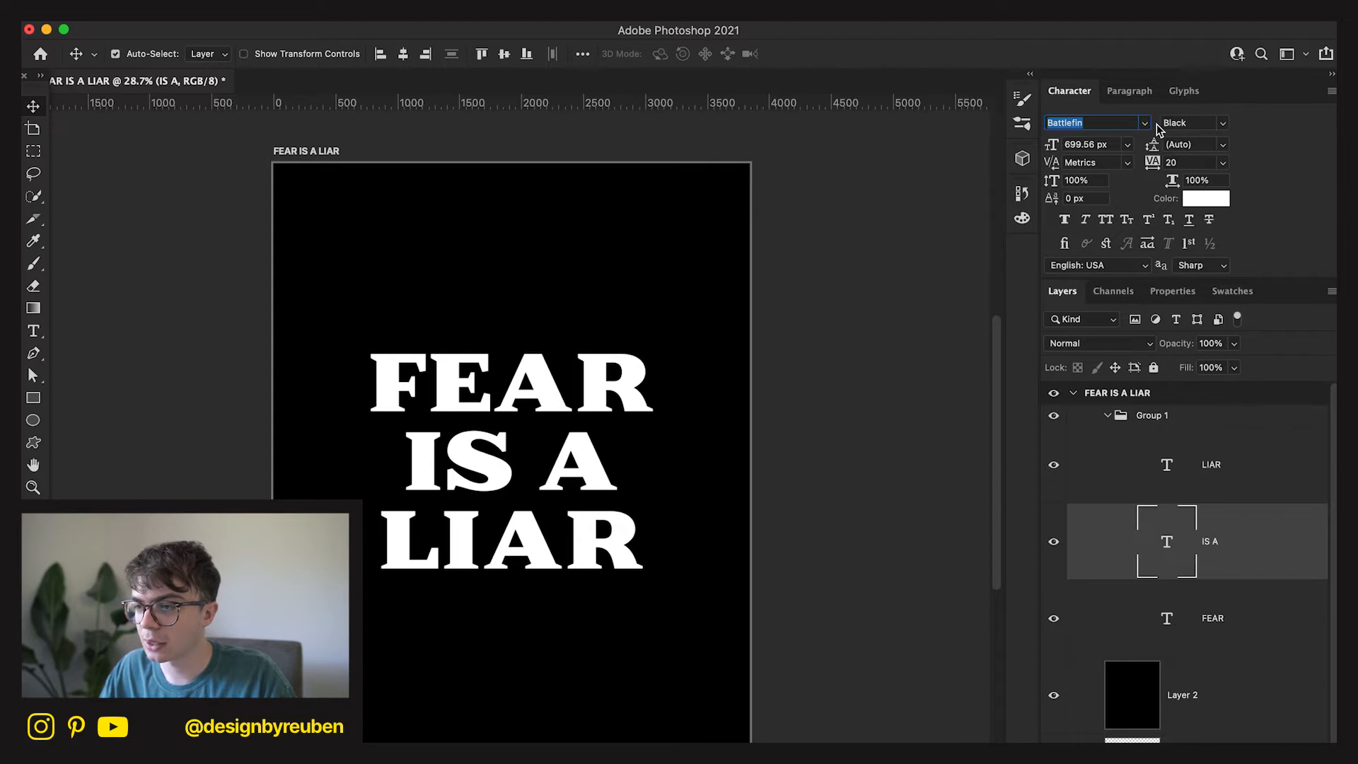
click(1145, 123)
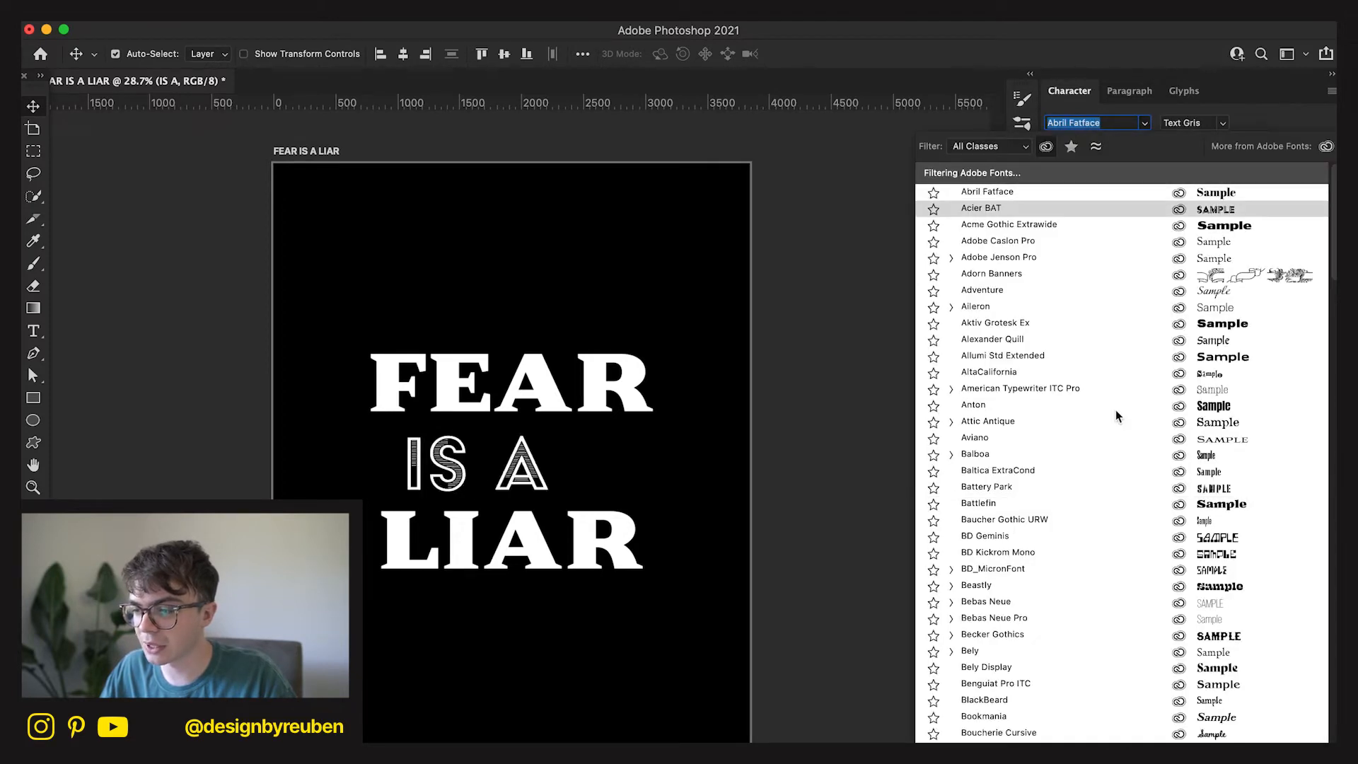
click(1110, 505)
key(ctrl+t)
drag(619, 467, 598, 433)
click(888, 50)
drag(728, 579, 693, 559)
Move the LIAR text up closer to IS A and centre the text group vertically on the artboard.
click(1228, 481)
drag(603, 648, 602, 626)
shift+click(1247, 616)
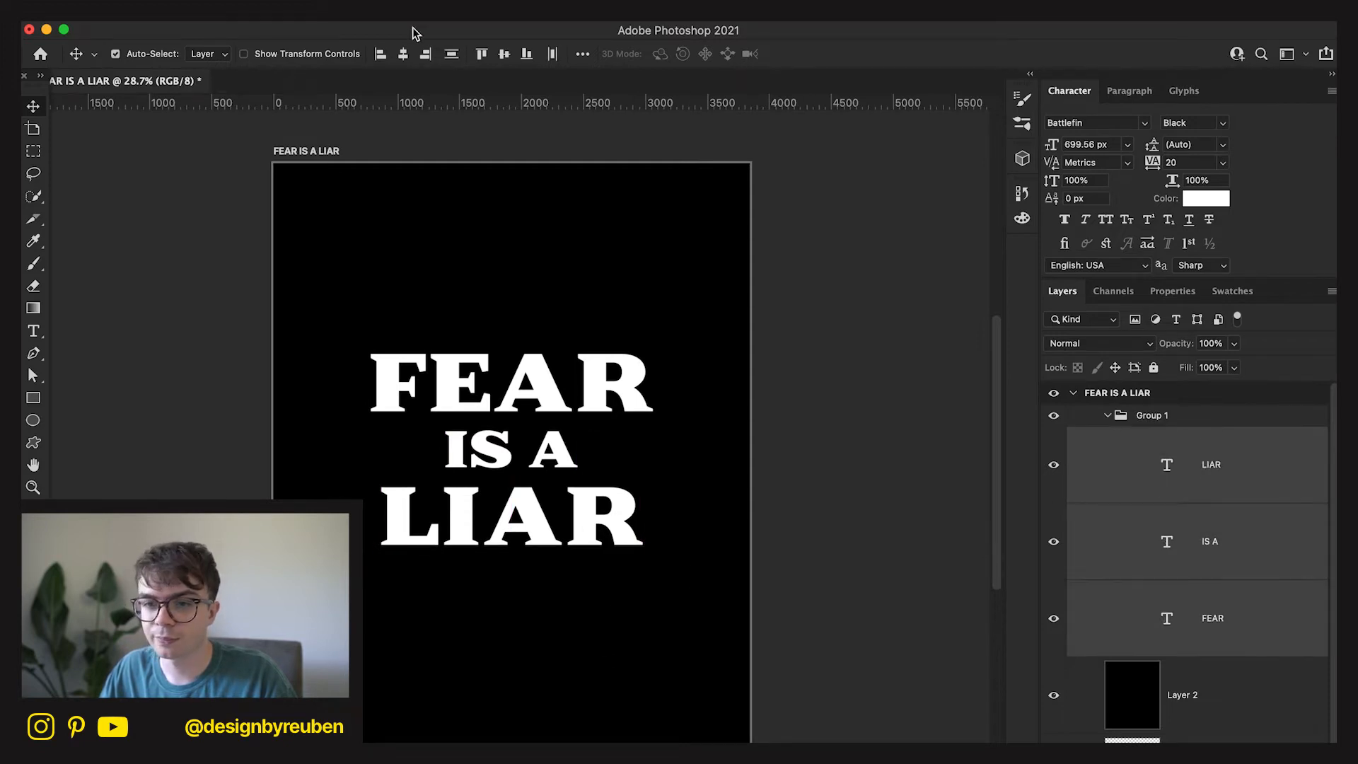
click(1242, 419)
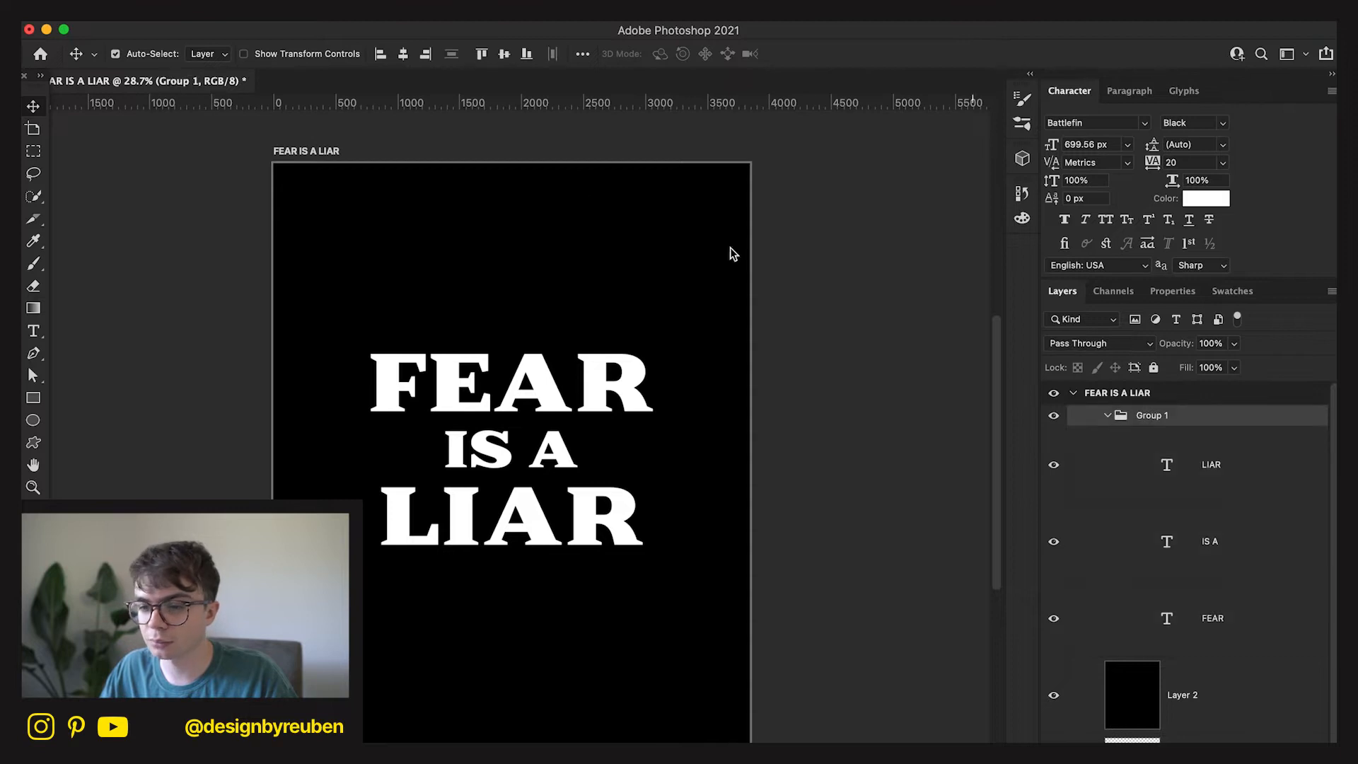
click(504, 54)
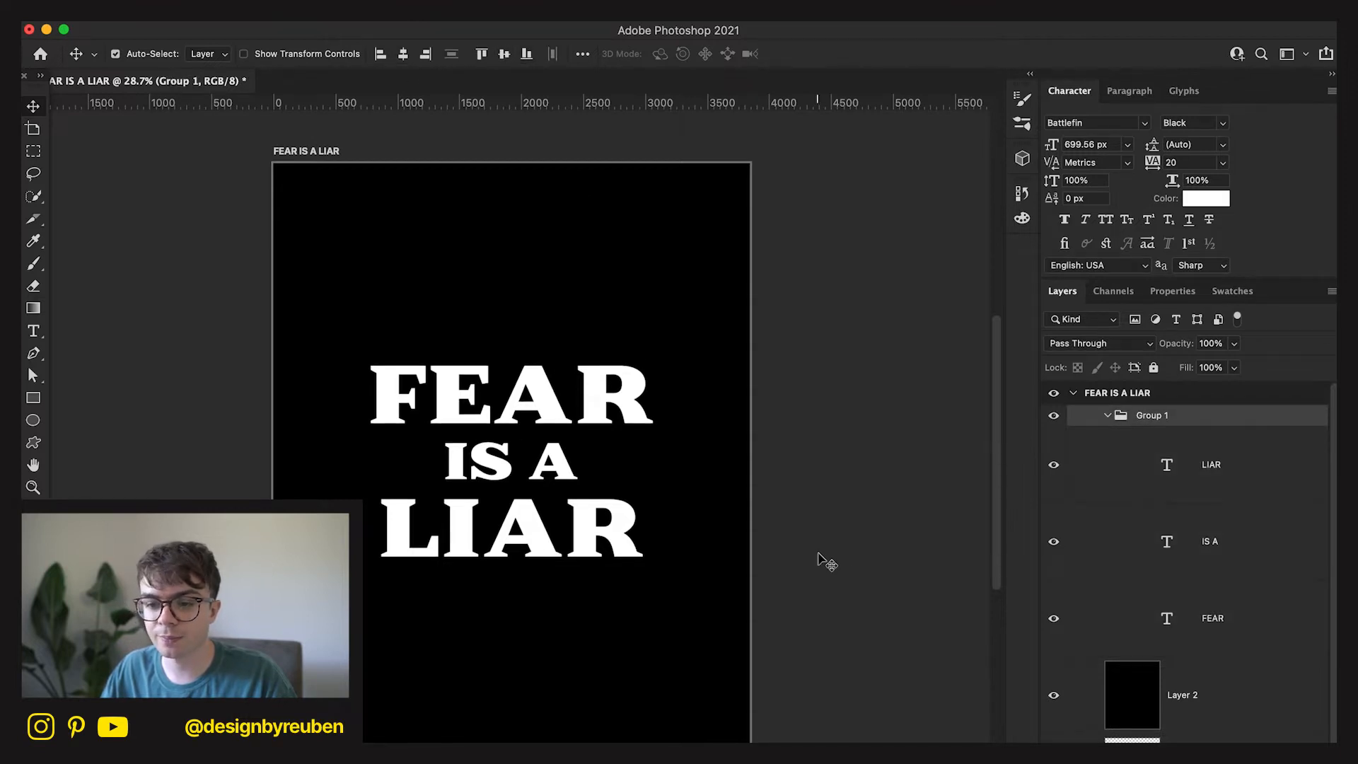
Collapse the text group and add a new empty layer above it.
click(1237, 471)
click(1241, 616)
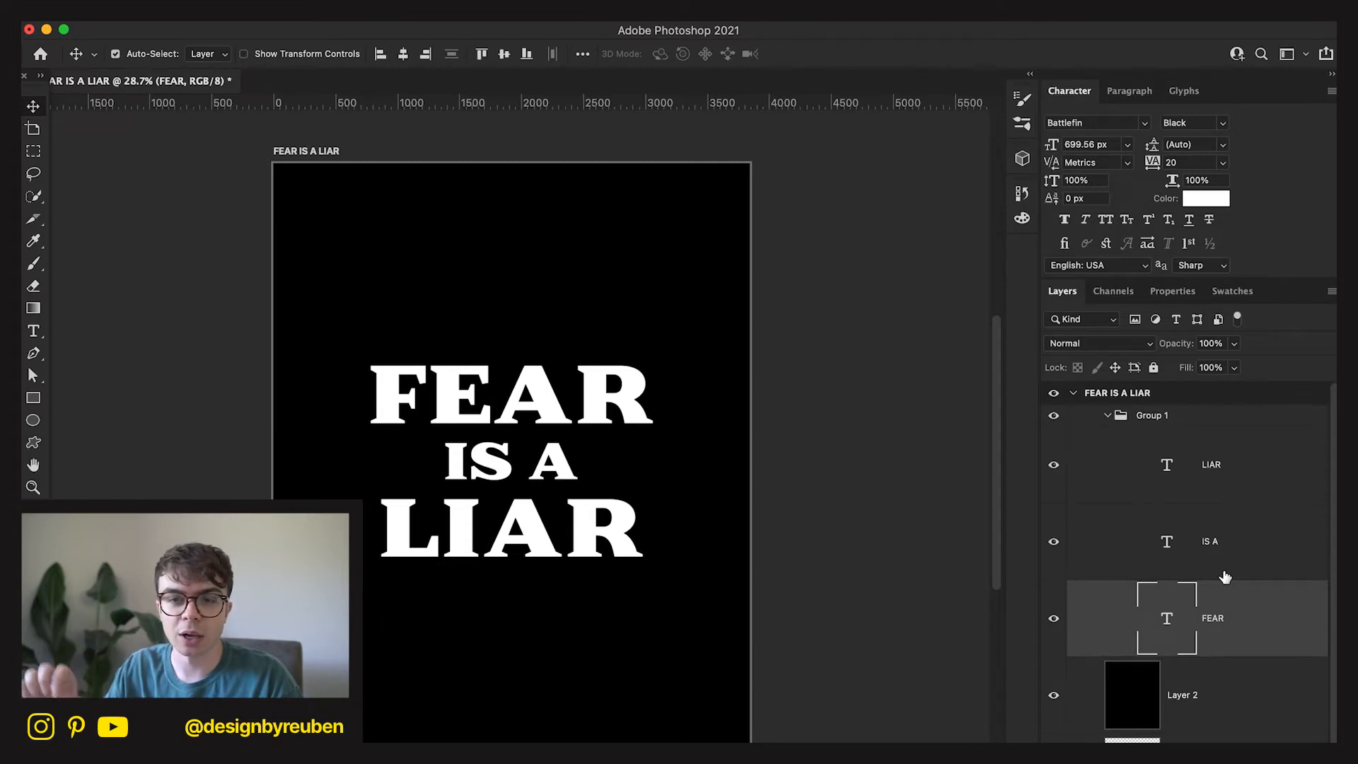
click(1107, 416)
click(1158, 423)
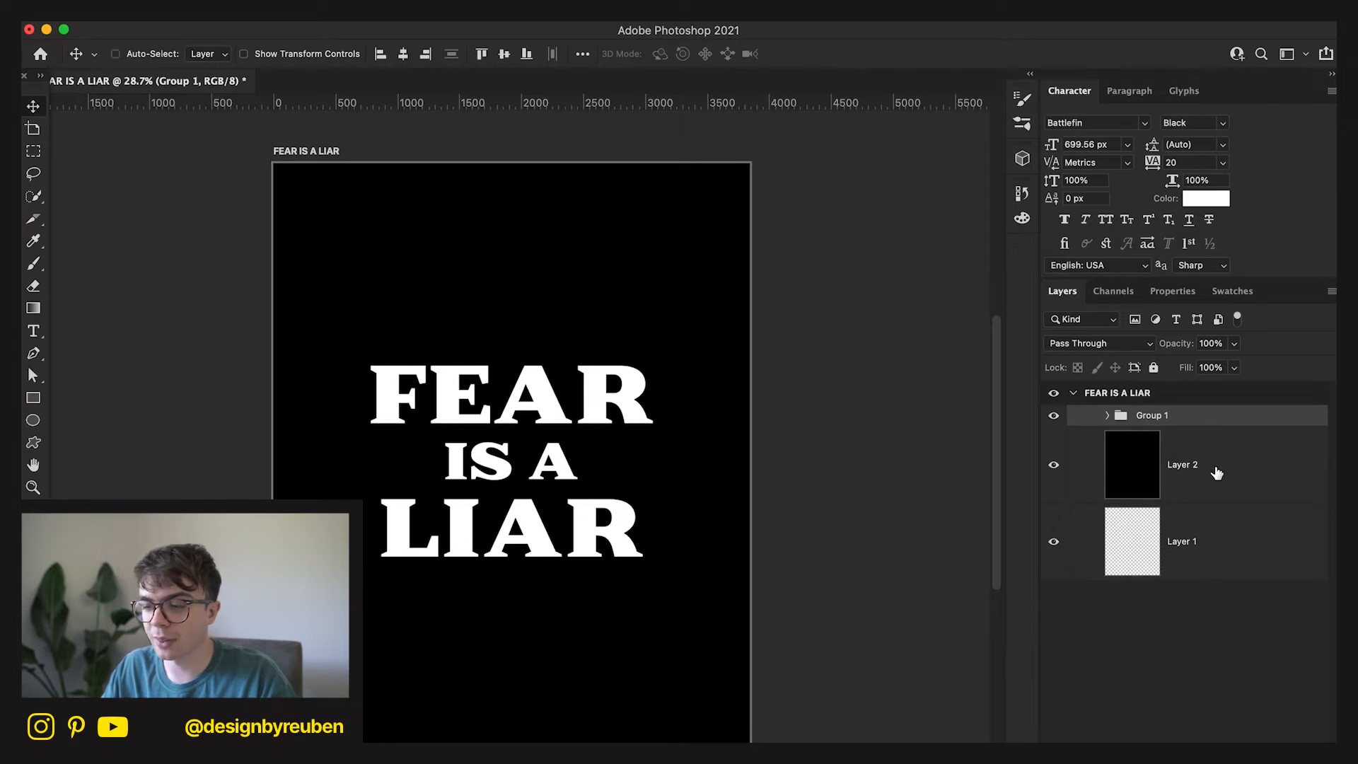
key(super+j)
key(BackSpace)
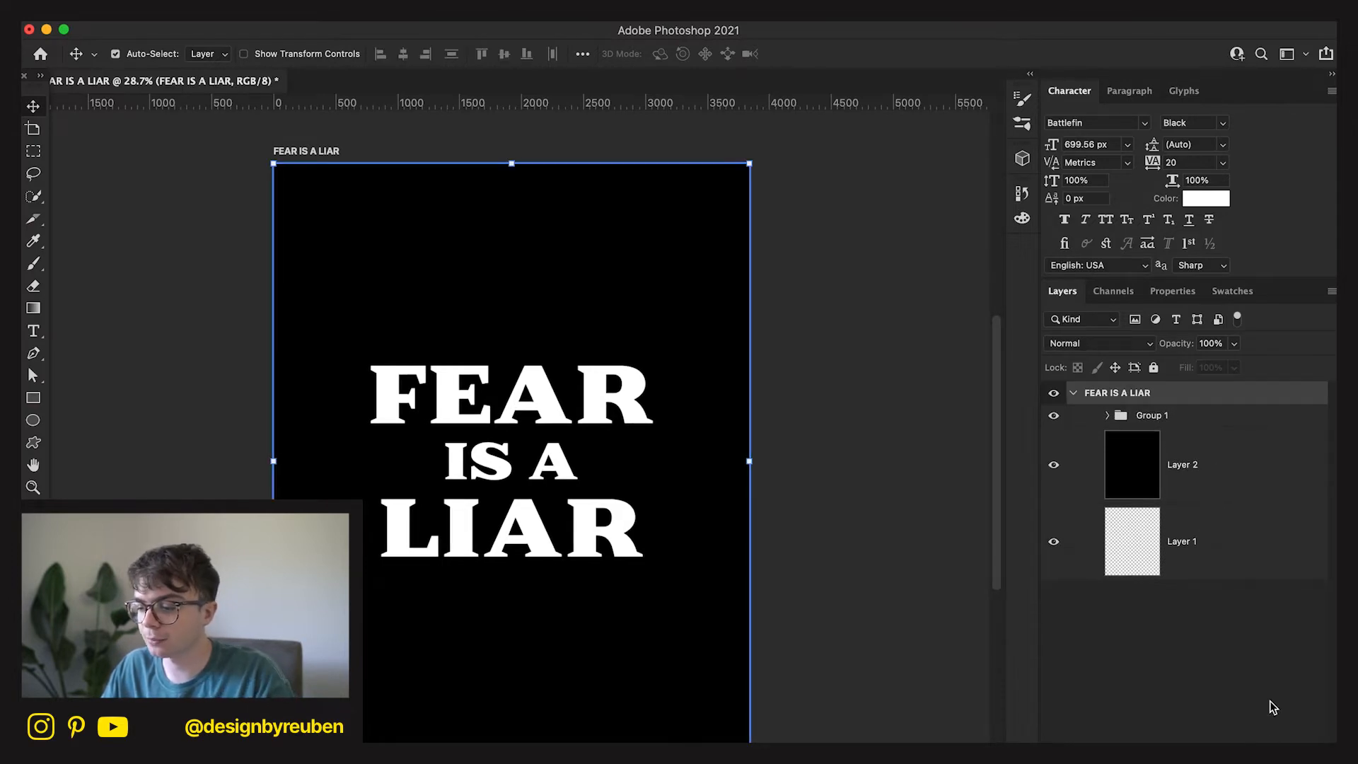
key(super+shift+alt+n)
Add a point text reading Fear above the FEAR headline.
key(t)
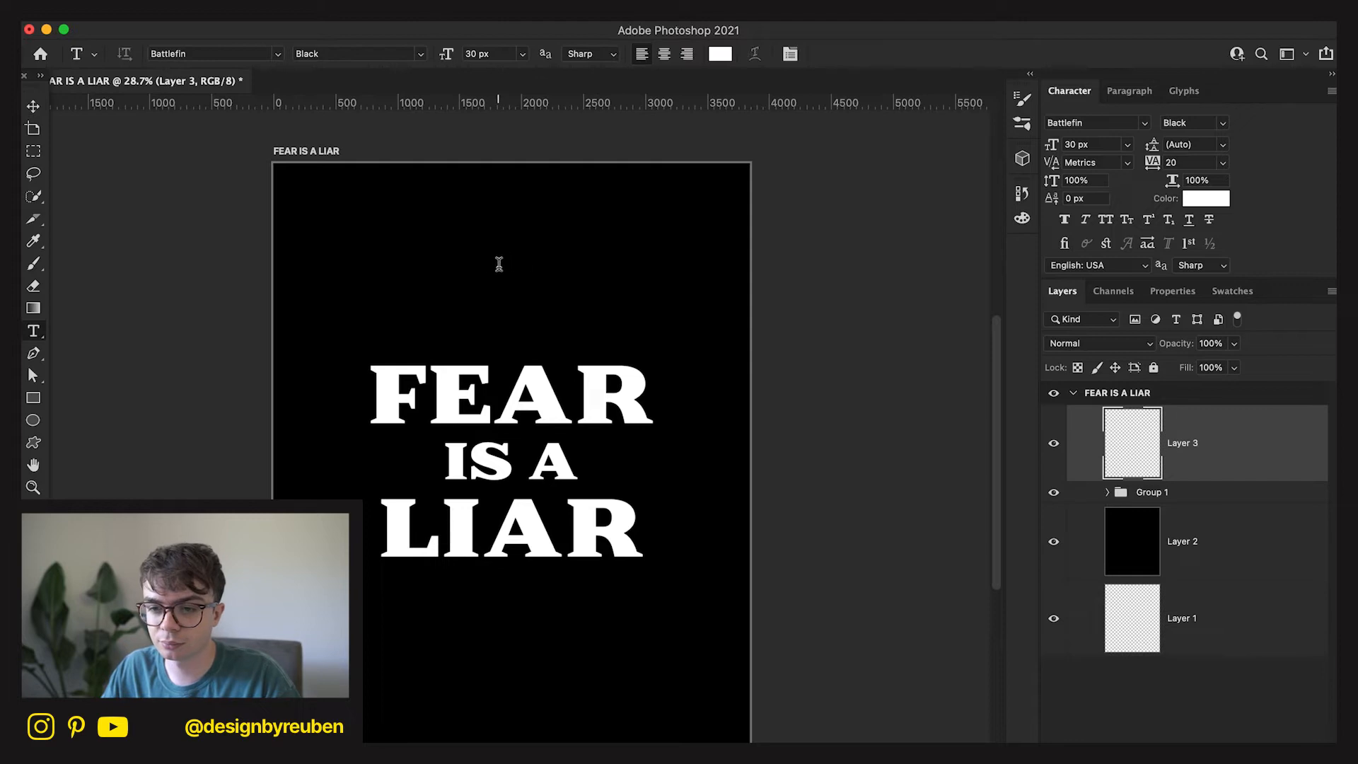
click(497, 264)
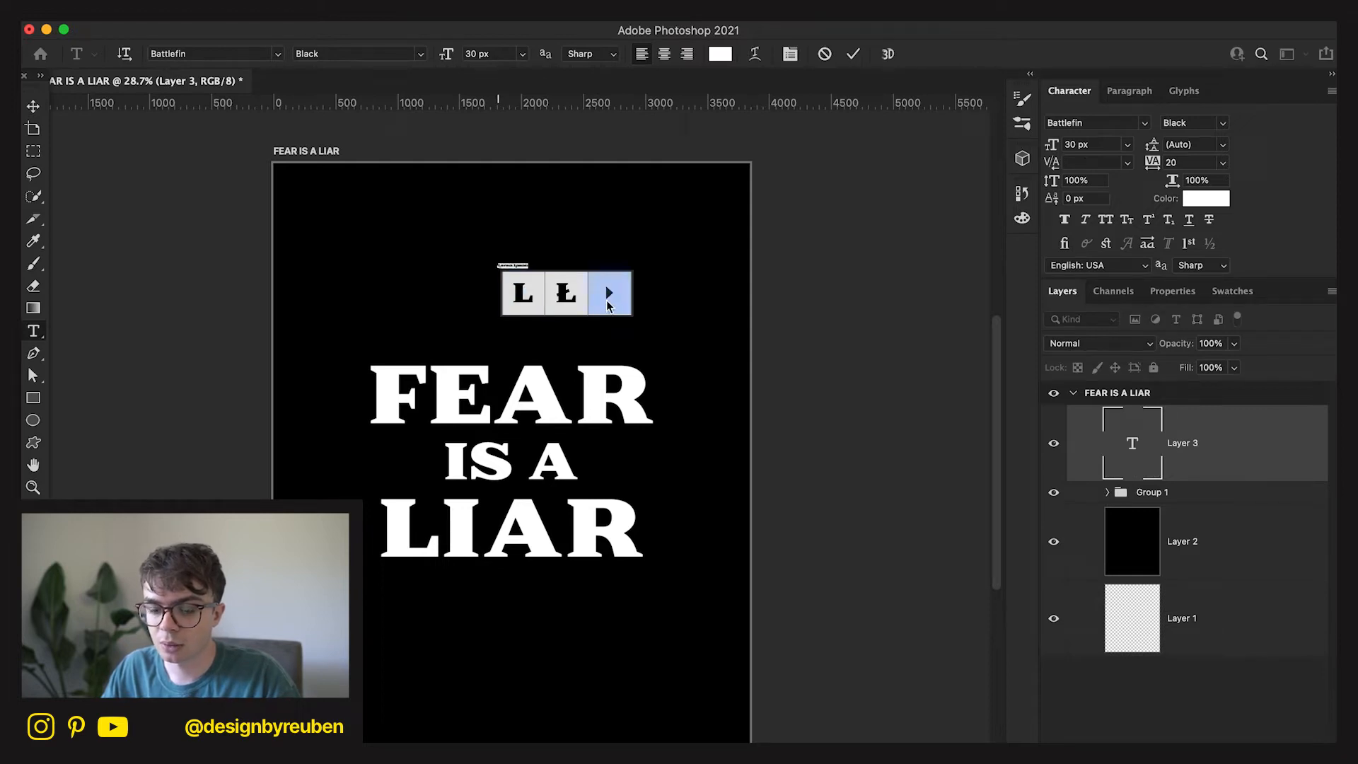
drag(514, 266, 517, 266)
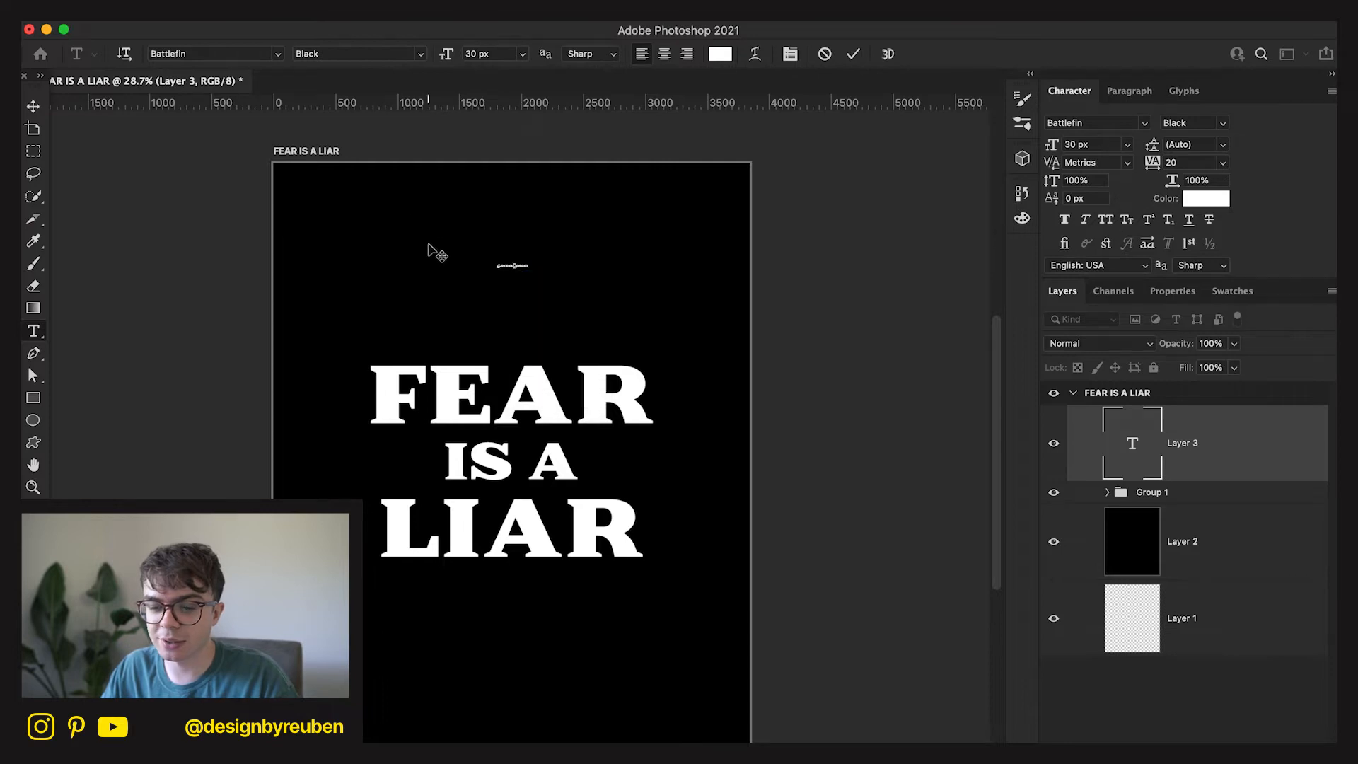
click(517, 283)
triple_click(509, 265)
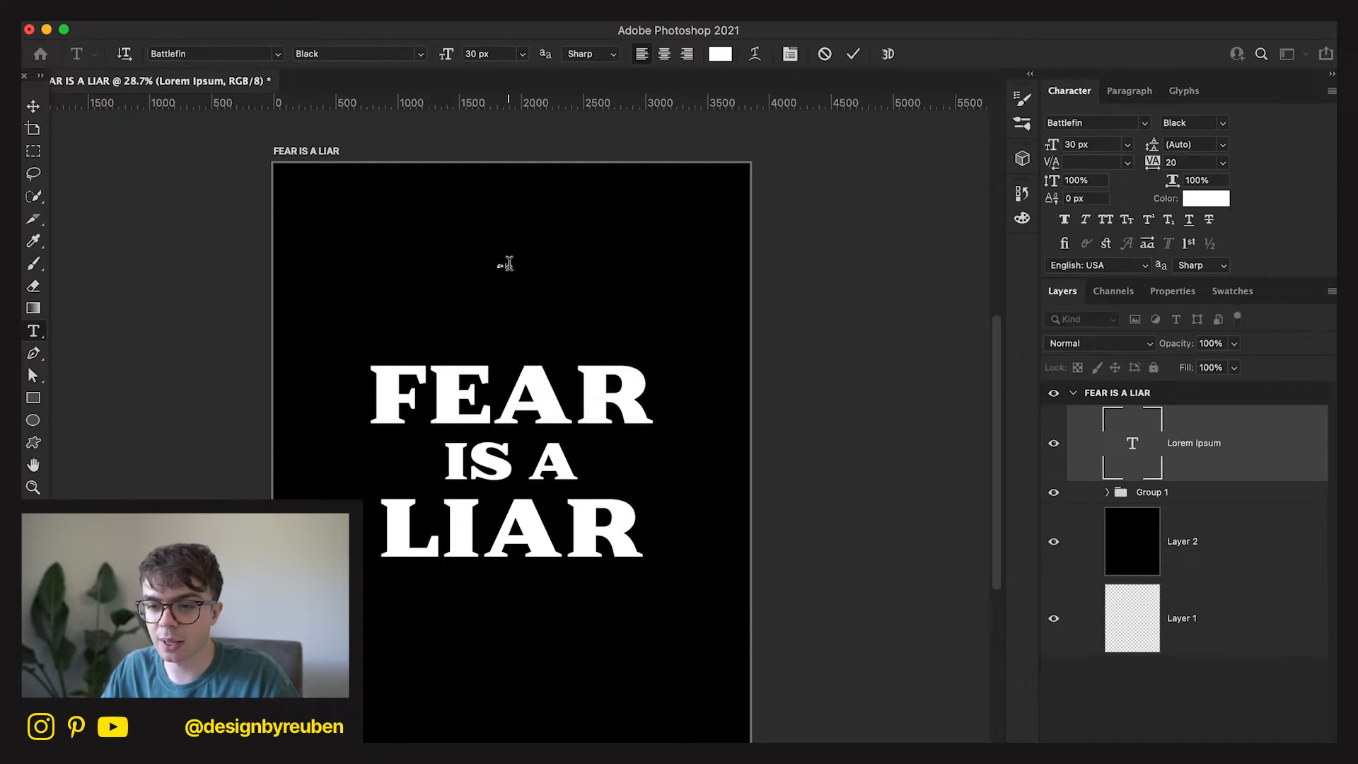
text(Fear)
key(super+Return)
Enlarge the new Fear text to about 678 px and place it centred above the FEAR headline.
key(super+t)
drag(641, 234, 718, 168)
drag(608, 216, 510, 291)
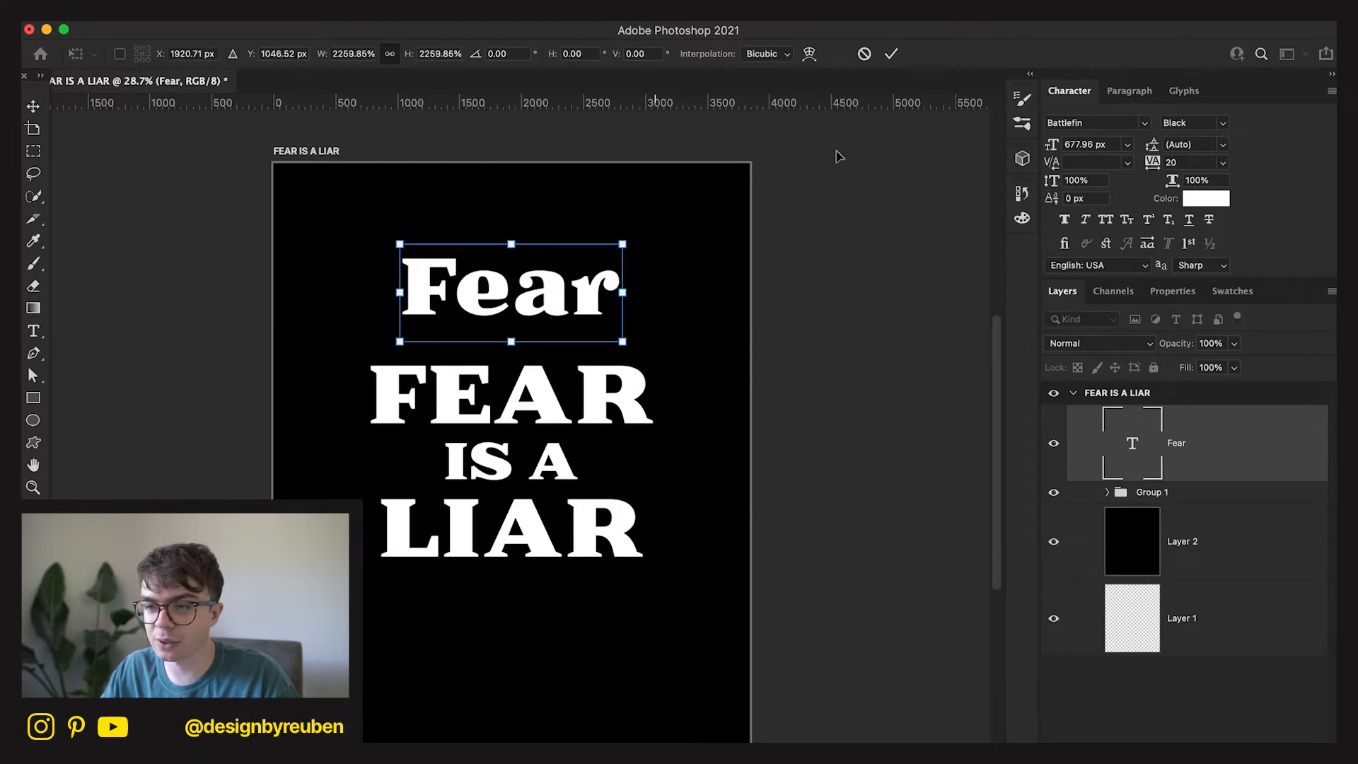
click(891, 54)
Browse the Adobe Fonts list and set the new Fear text to Lakeside Regular.
click(1145, 123)
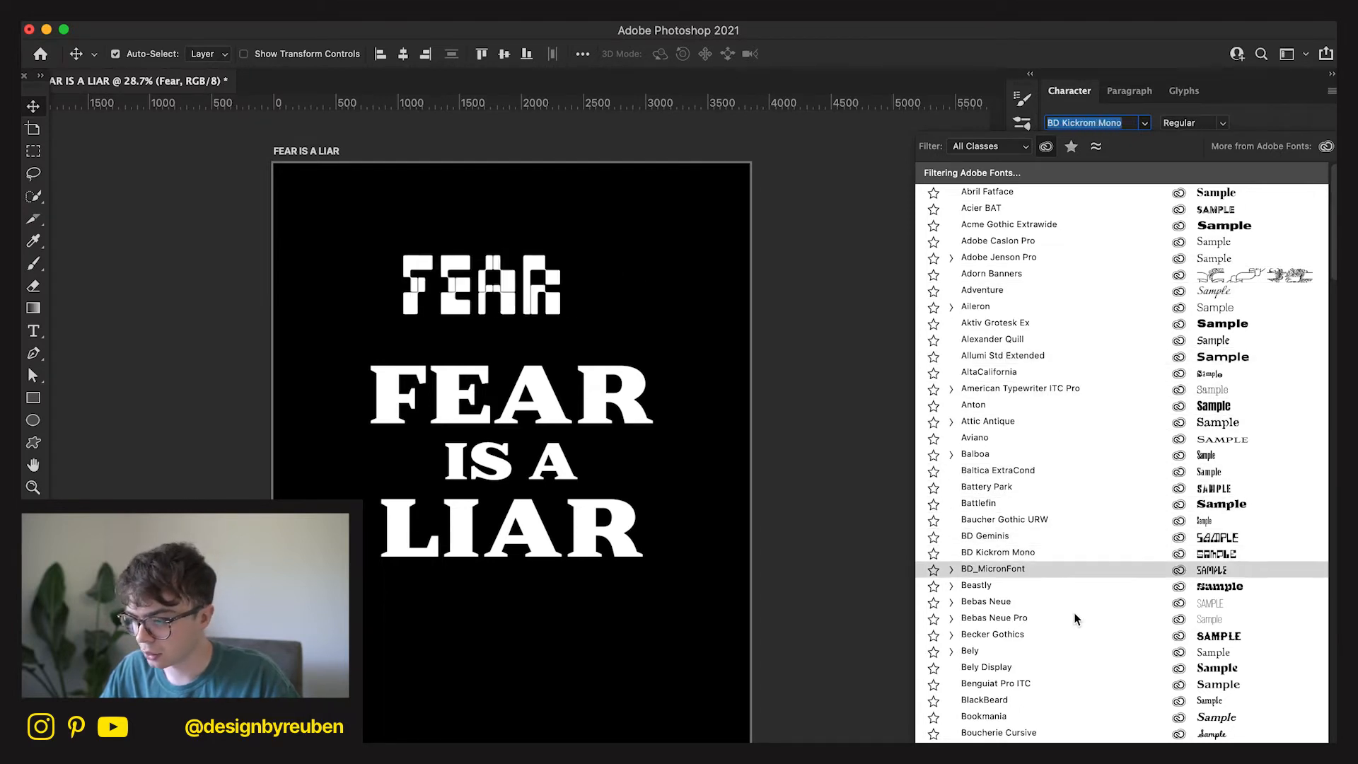
scroll(1077, 650, down, 1)
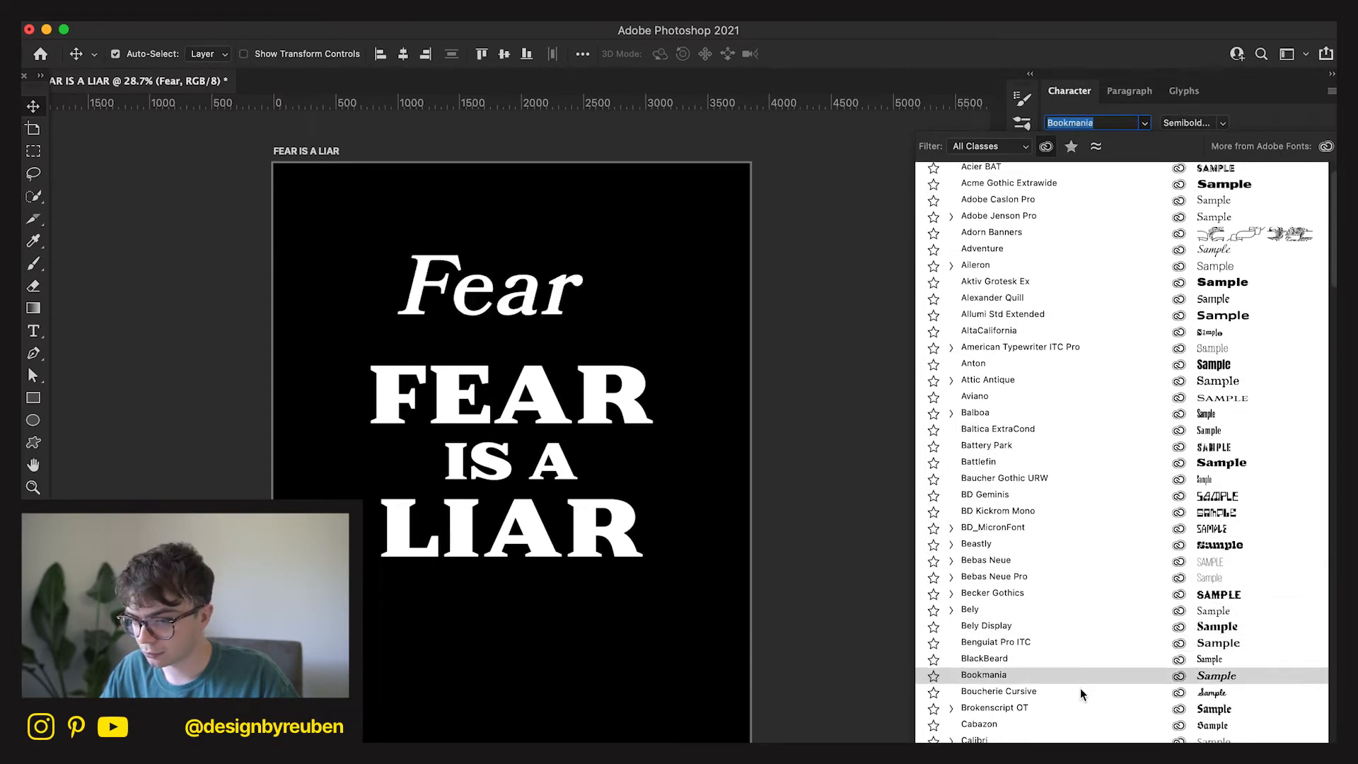
scroll(1080, 691, down, 7)
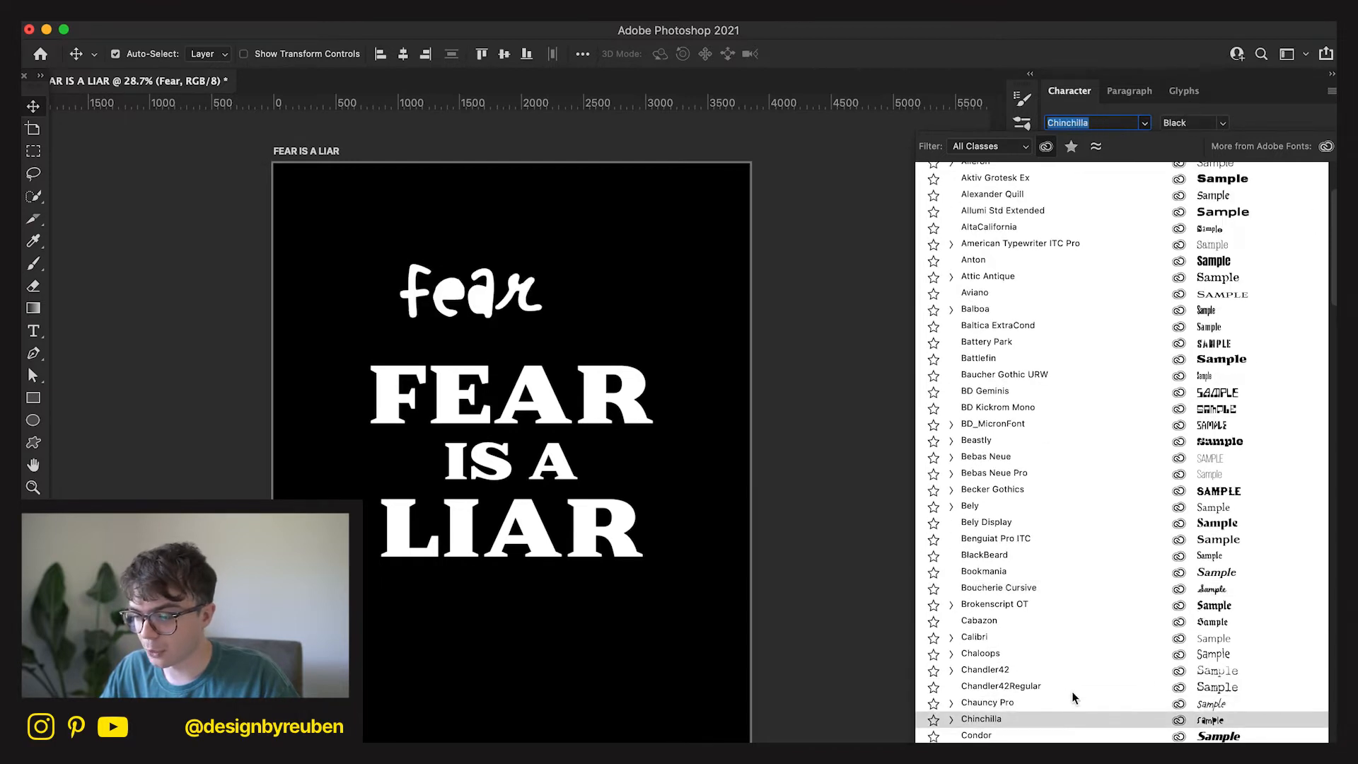
scroll(1078, 711, down, 3)
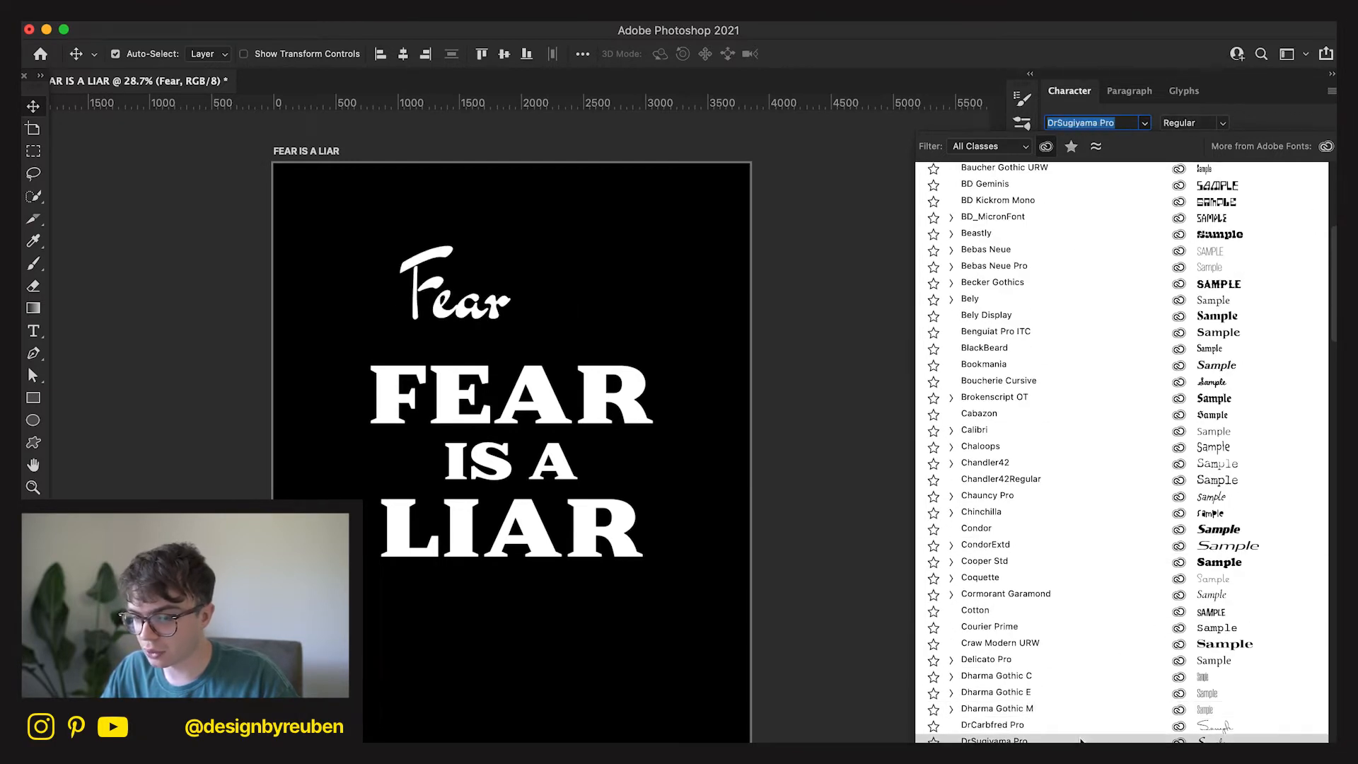
scroll(1079, 708, down, 6)
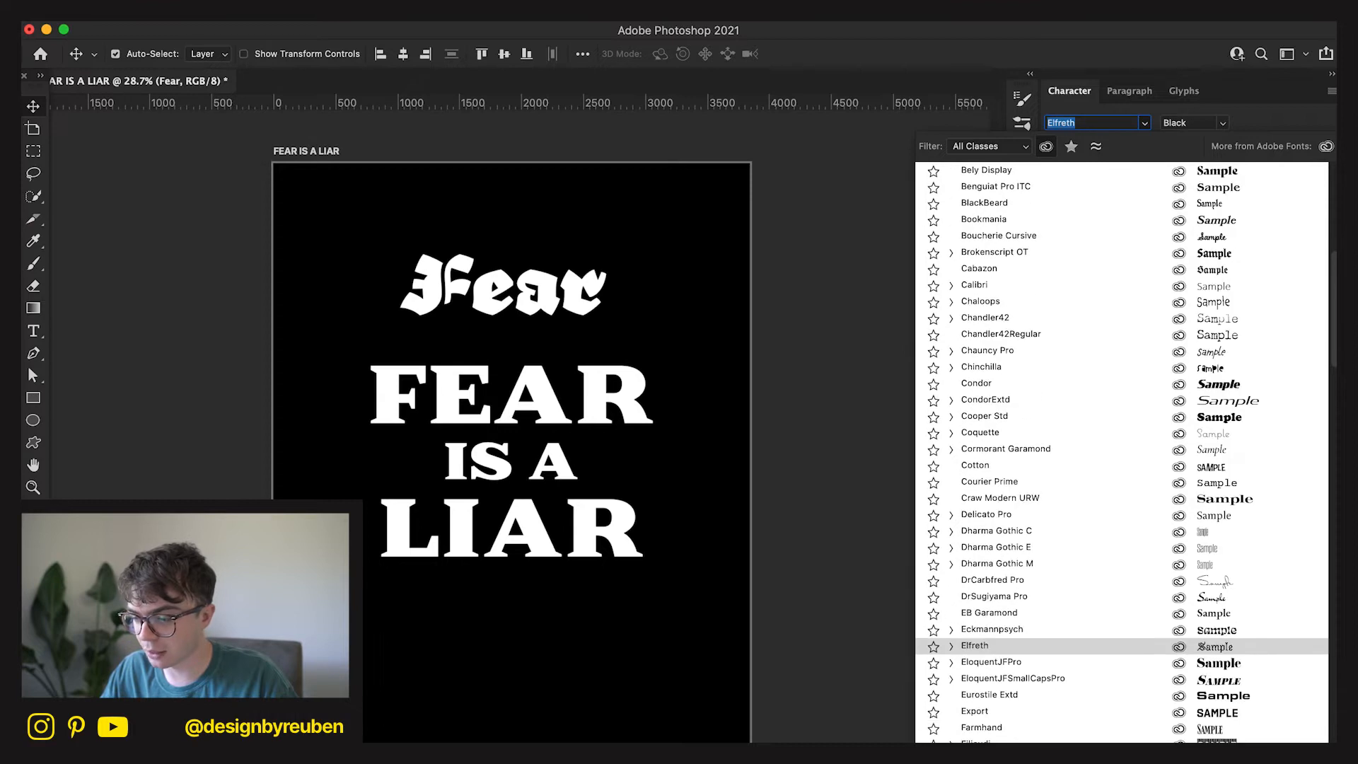
scroll(1080, 740, down, 10)
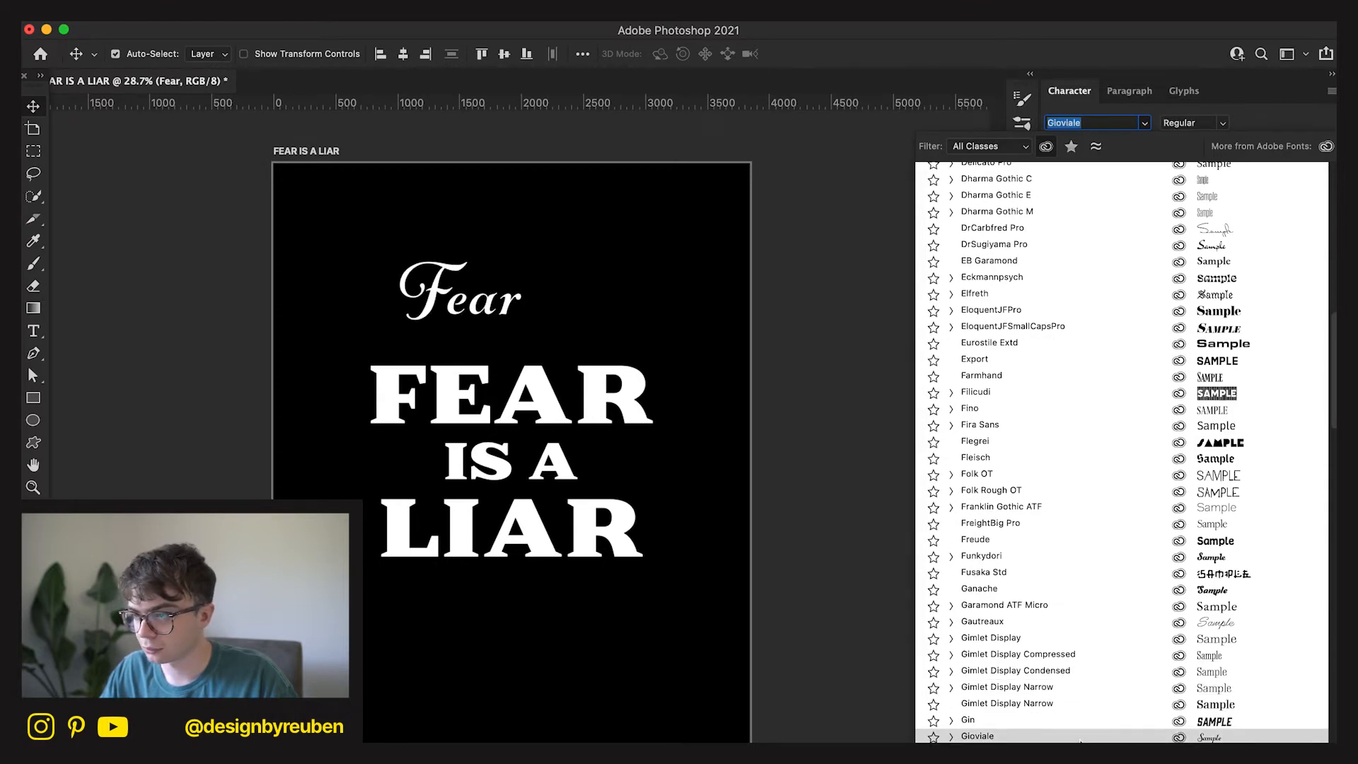
scroll(1080, 736, down, 6)
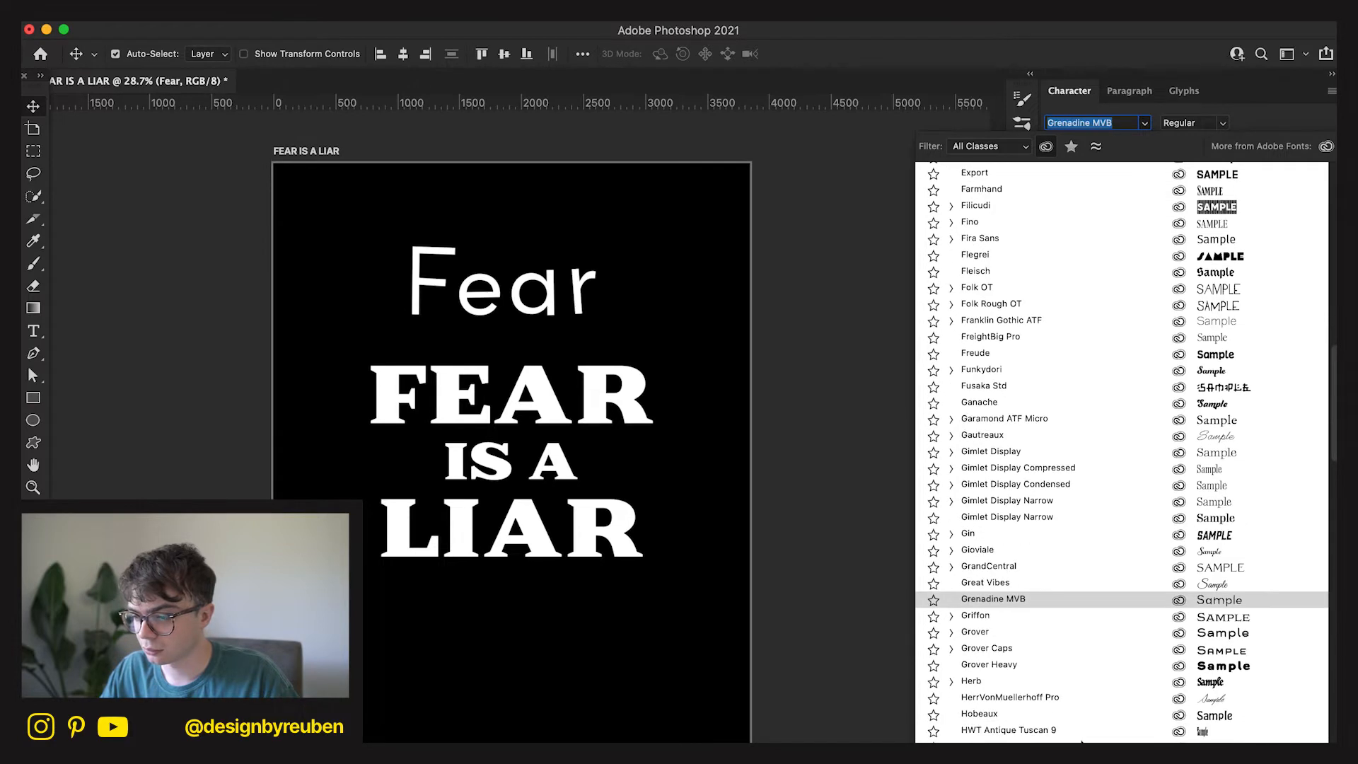
scroll(1075, 681, down, 3)
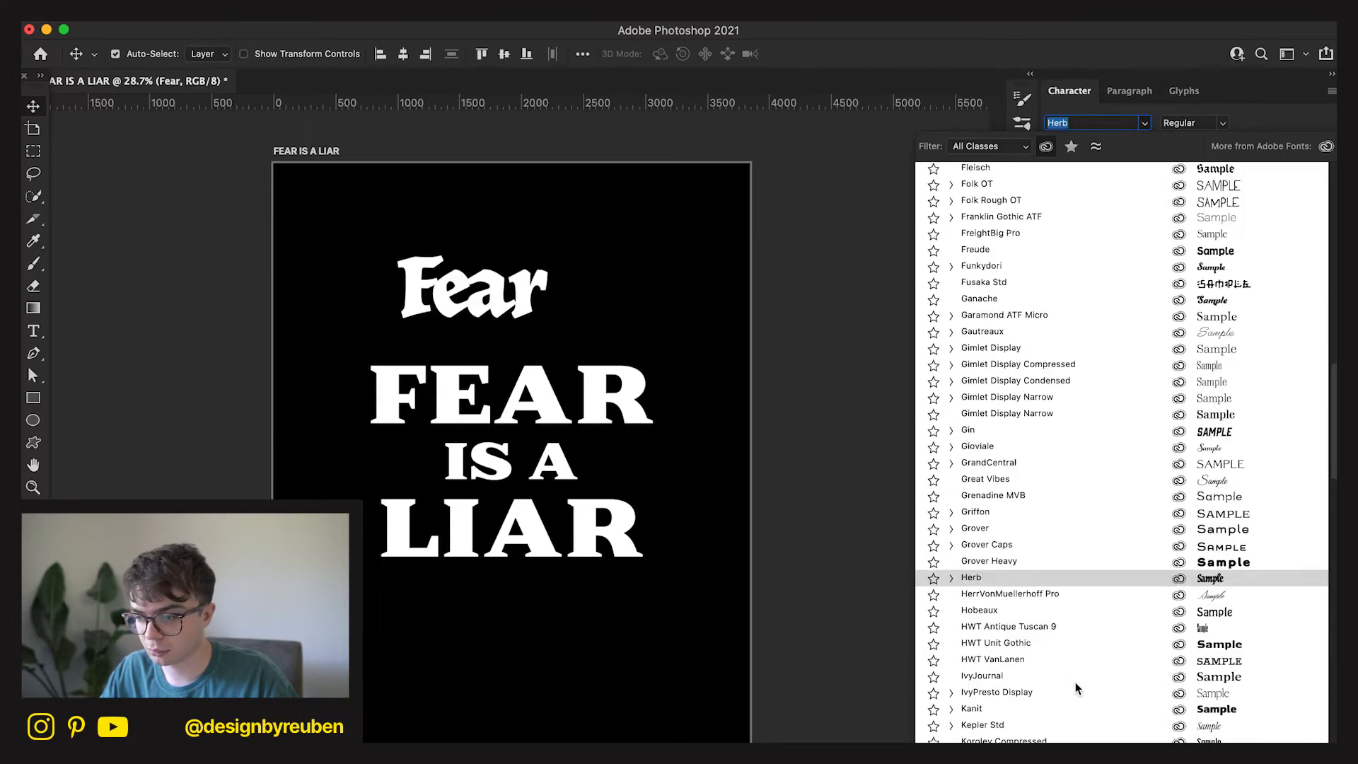
scroll(1082, 719, down, 2)
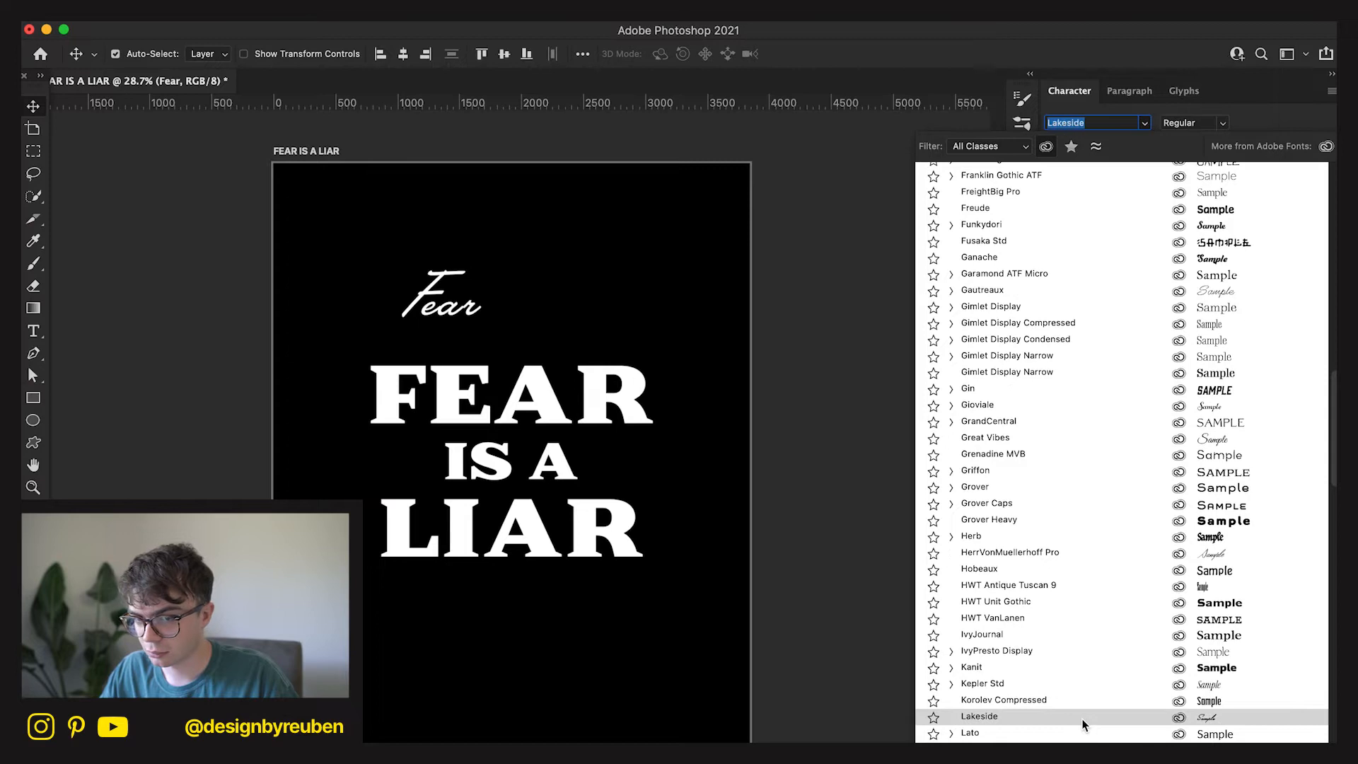
scroll(1082, 719, down, 1)
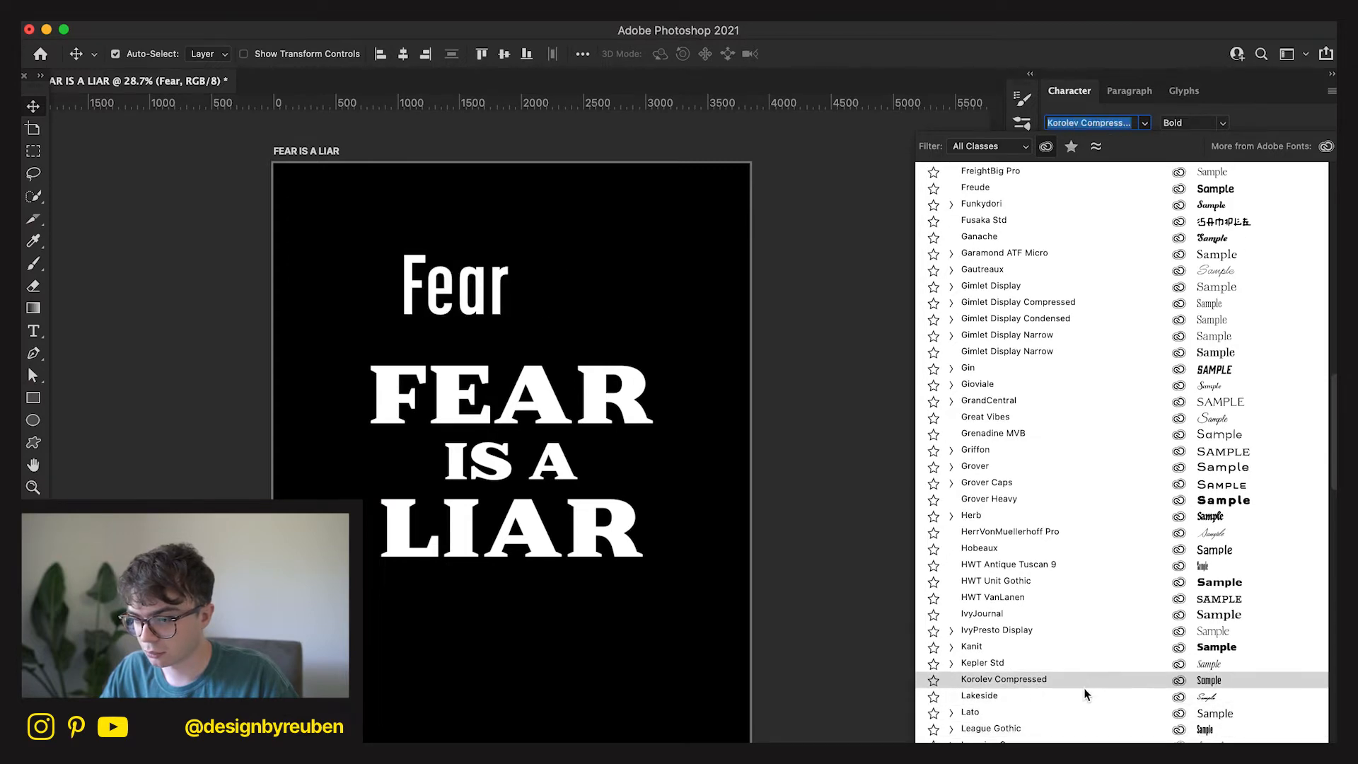
click(1085, 694)
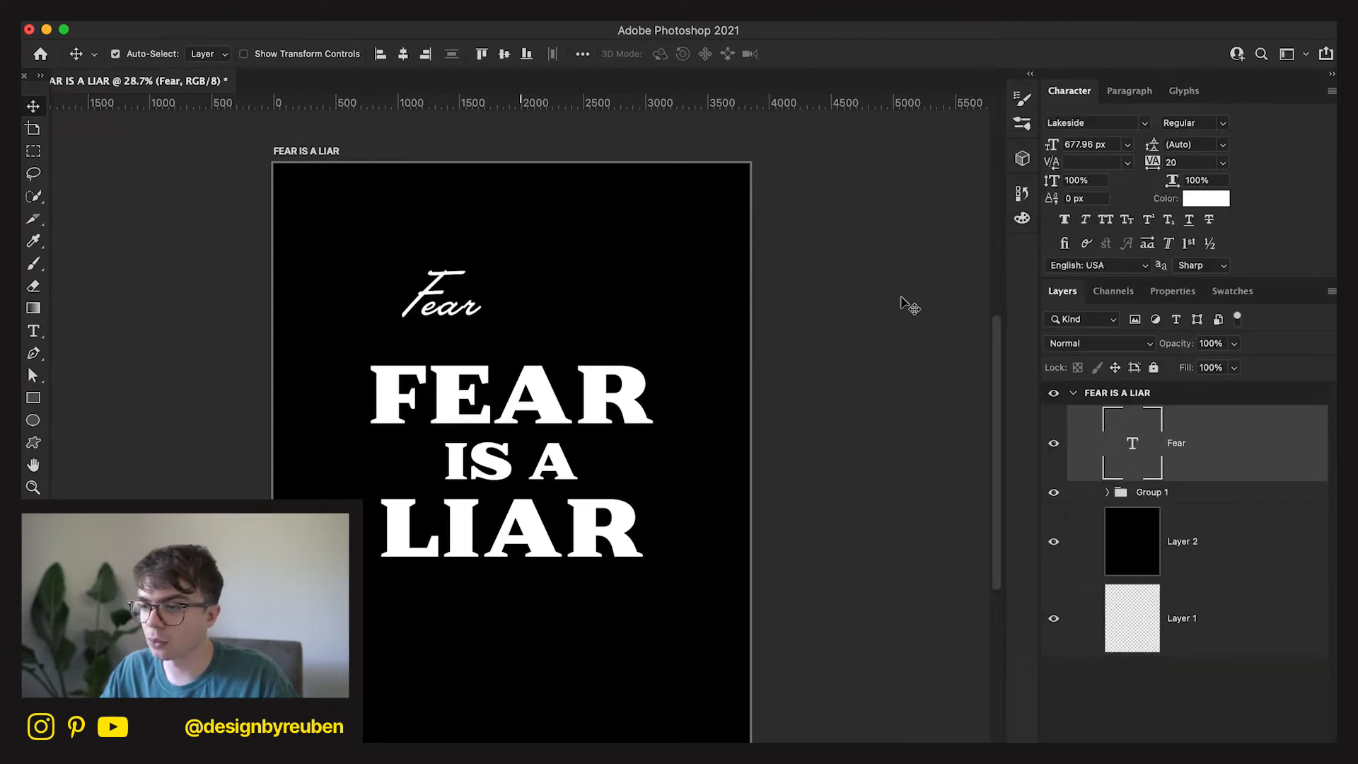
Set the script Fear text's tracking to 0, enlarge it to about 1166 px and overlap it on the start of the FEAR headline.
double_click(1208, 164)
text(0)
key(Return)
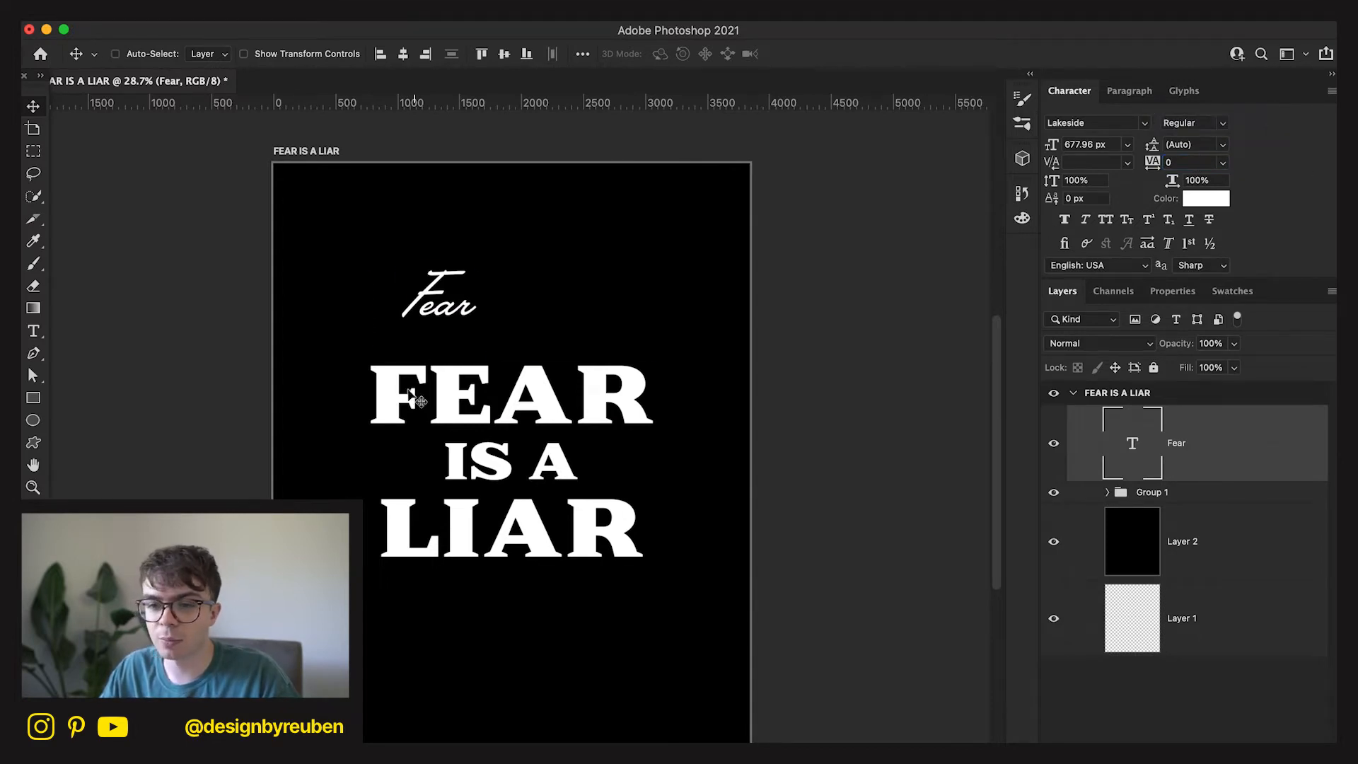
key(super+t)
drag(477, 291, 461, 502)
click(890, 54)
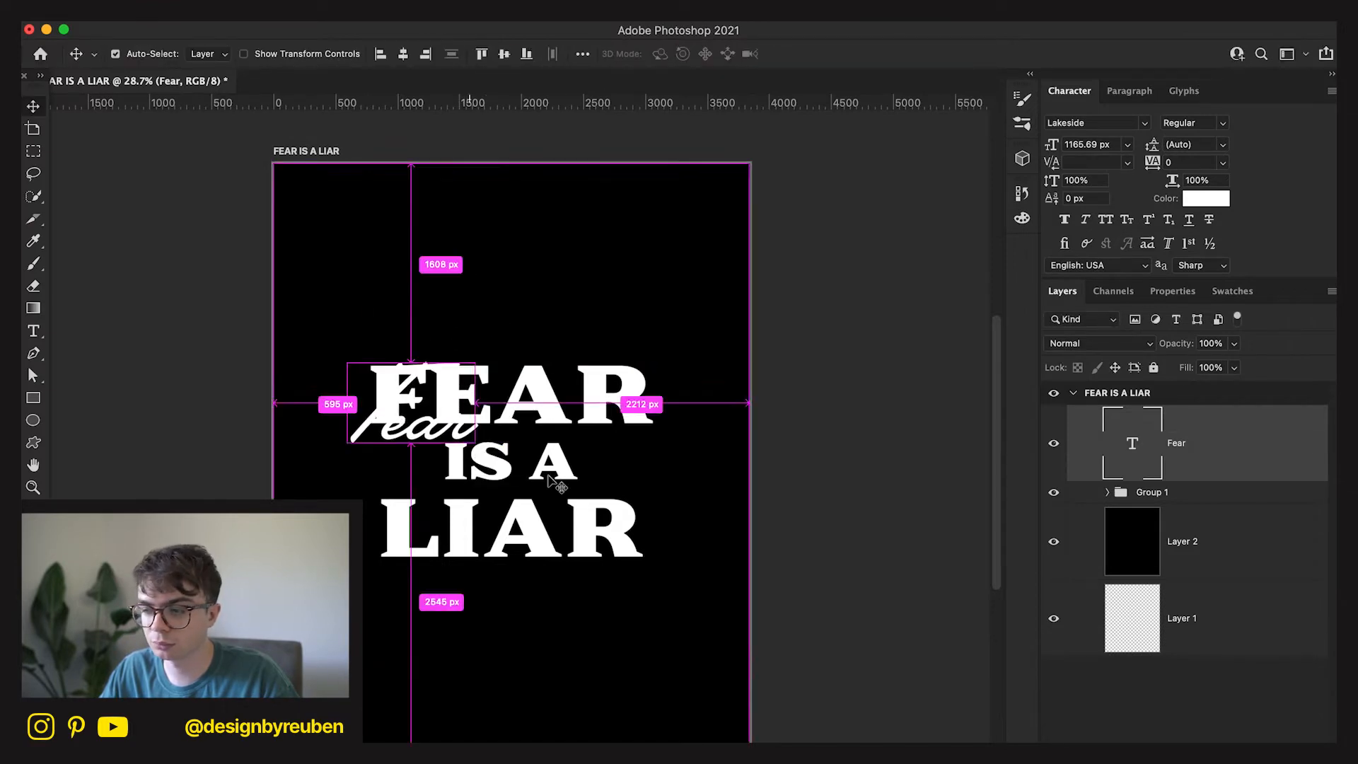
Set the colour of the script Fear text to bright cyan.
click(1206, 199)
drag(940, 611, 917, 549)
click(1181, 547)
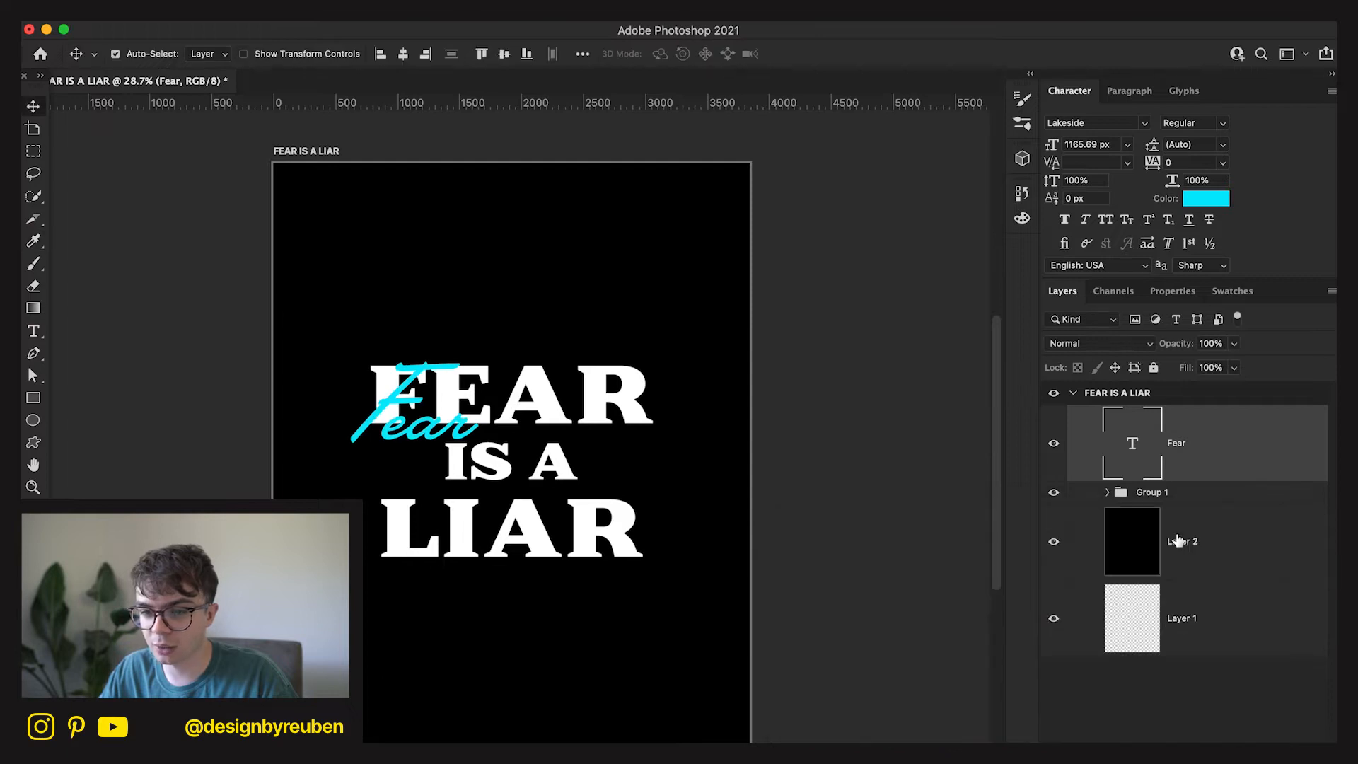
Duplicate the script Fear text, change the copy to read is a, and place it just after the IS A line.
alt+drag(459, 422, 647, 477)
key(t)
double_click(645, 476)
text(isa)
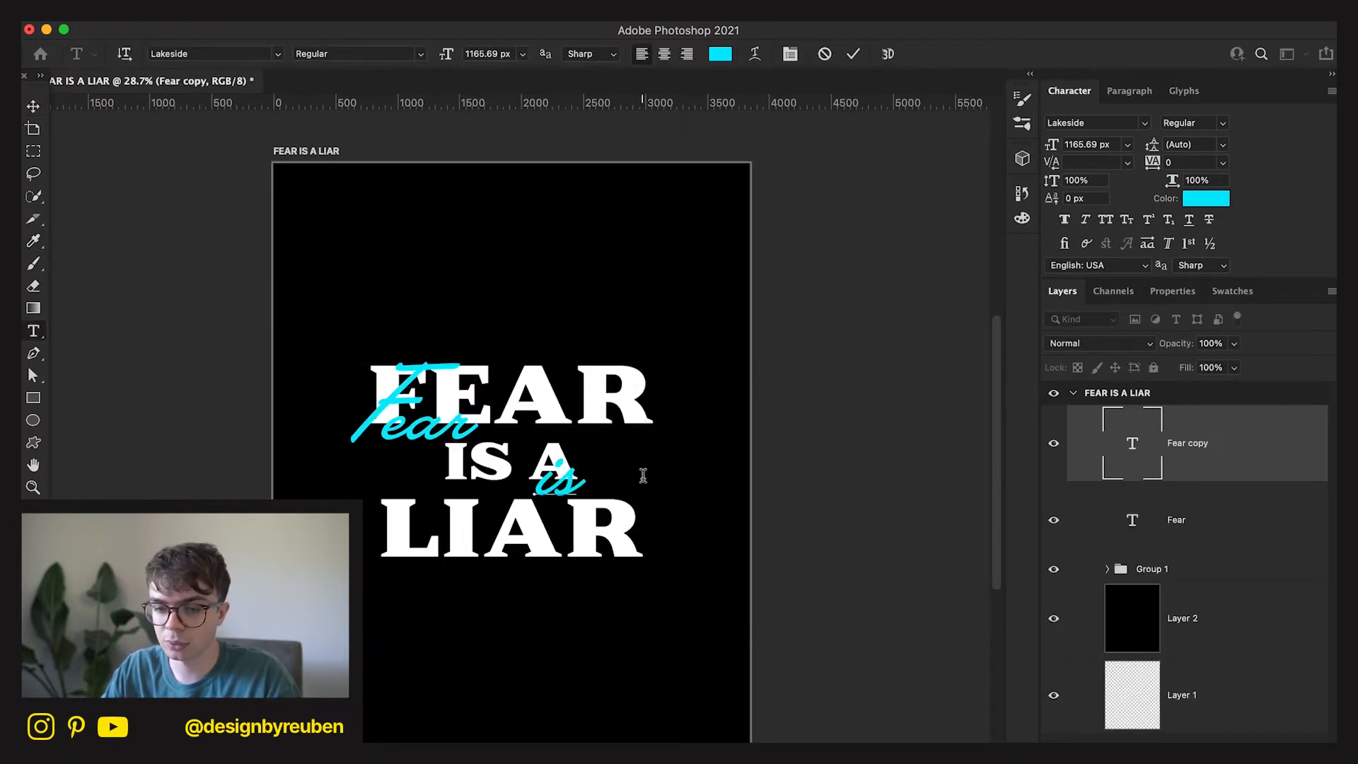
key(BackSpace)
text(a)
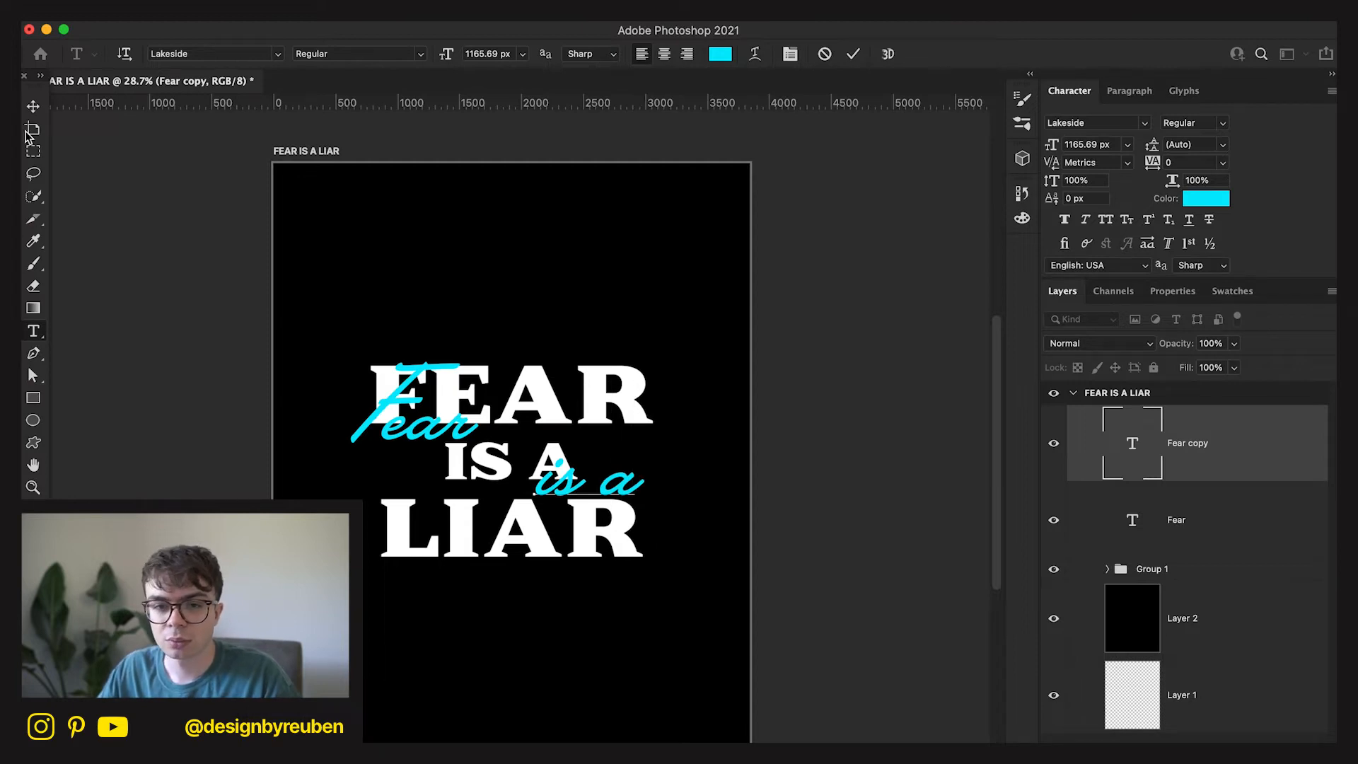
click(33, 106)
mouse_move(700, 549)
super+mouse_down()
mouse_move(648, 537)
mouse_move(720, 539)
super+mouse_up()
Duplicate the script is a text, change the copy to read Liar, and overlap it on the end of the LIAR headline.
alt+drag(667, 471, 624, 566)
key(t)
double_click(622, 566)
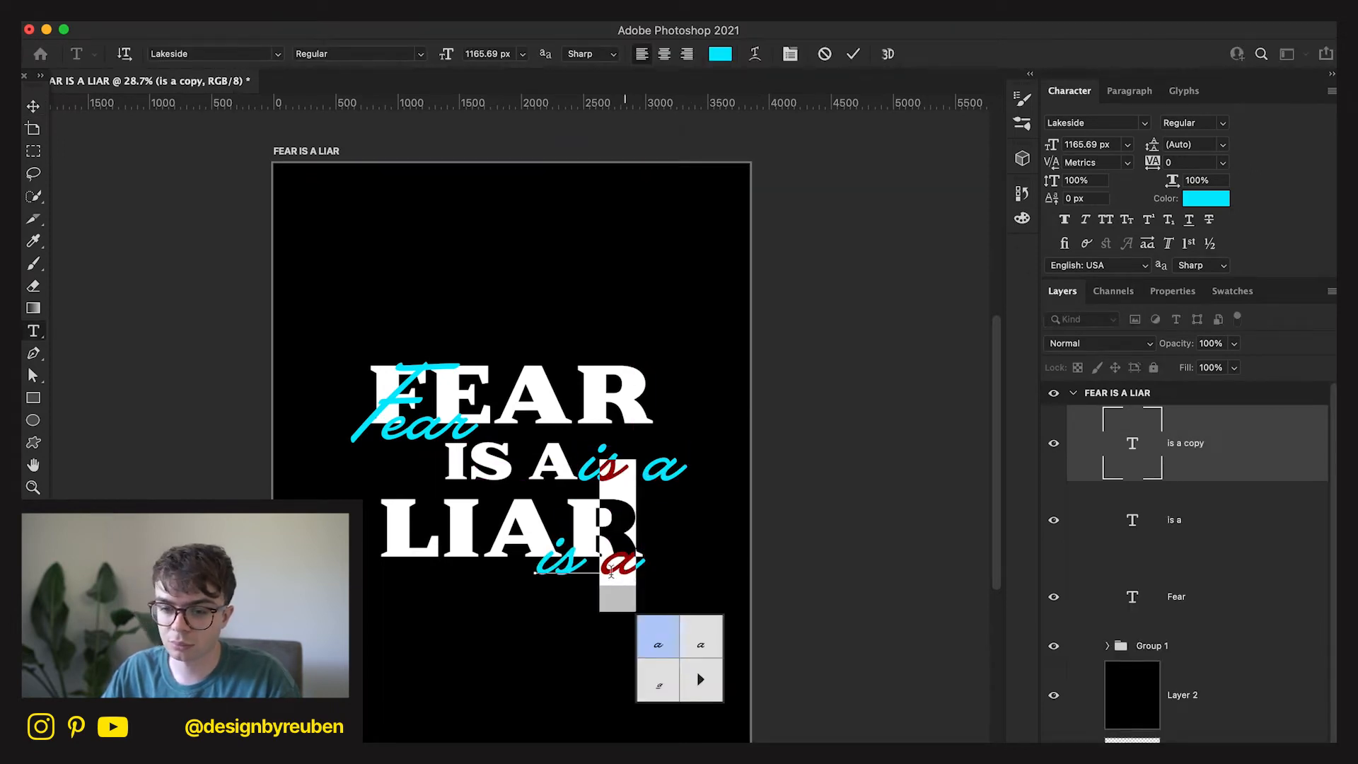
click(1124, 445)
double_click(1124, 446)
text(Liar)
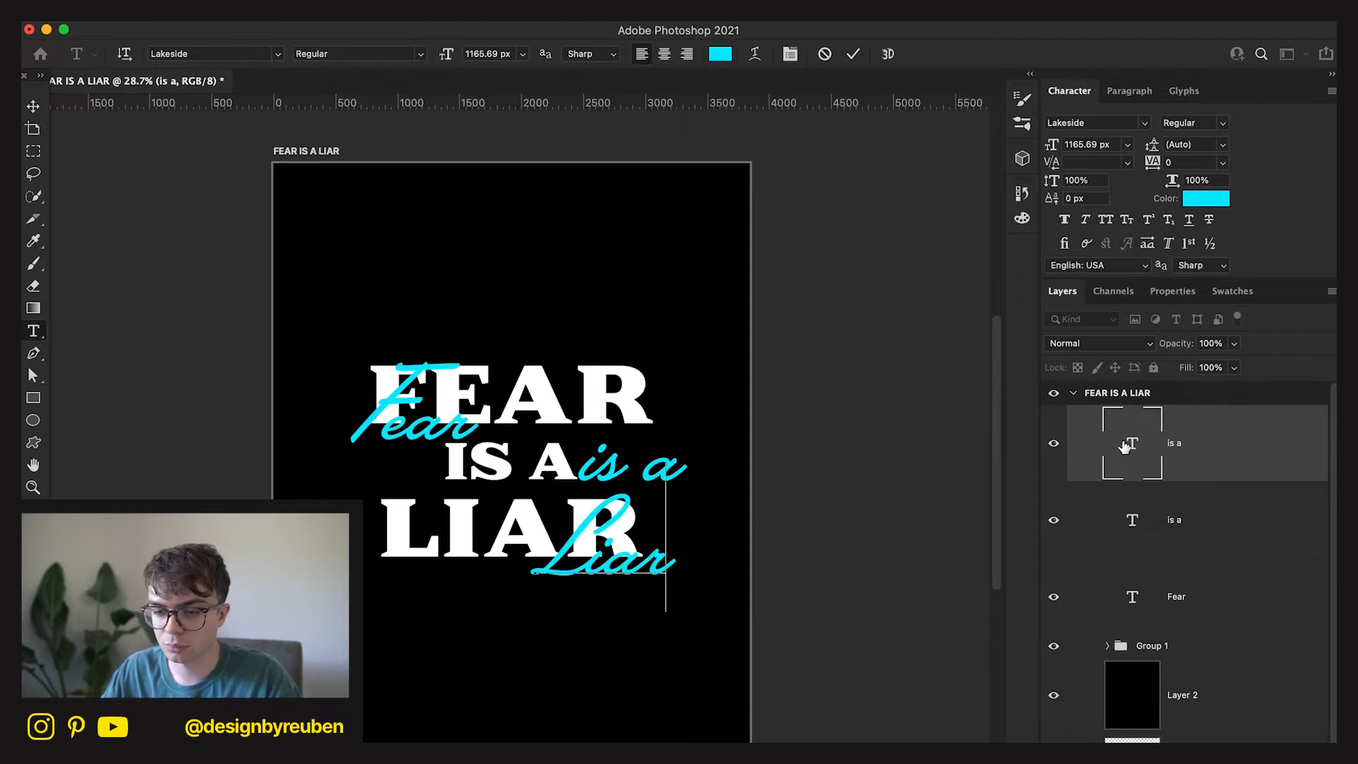
click(32, 106)
drag(650, 553, 636, 553)
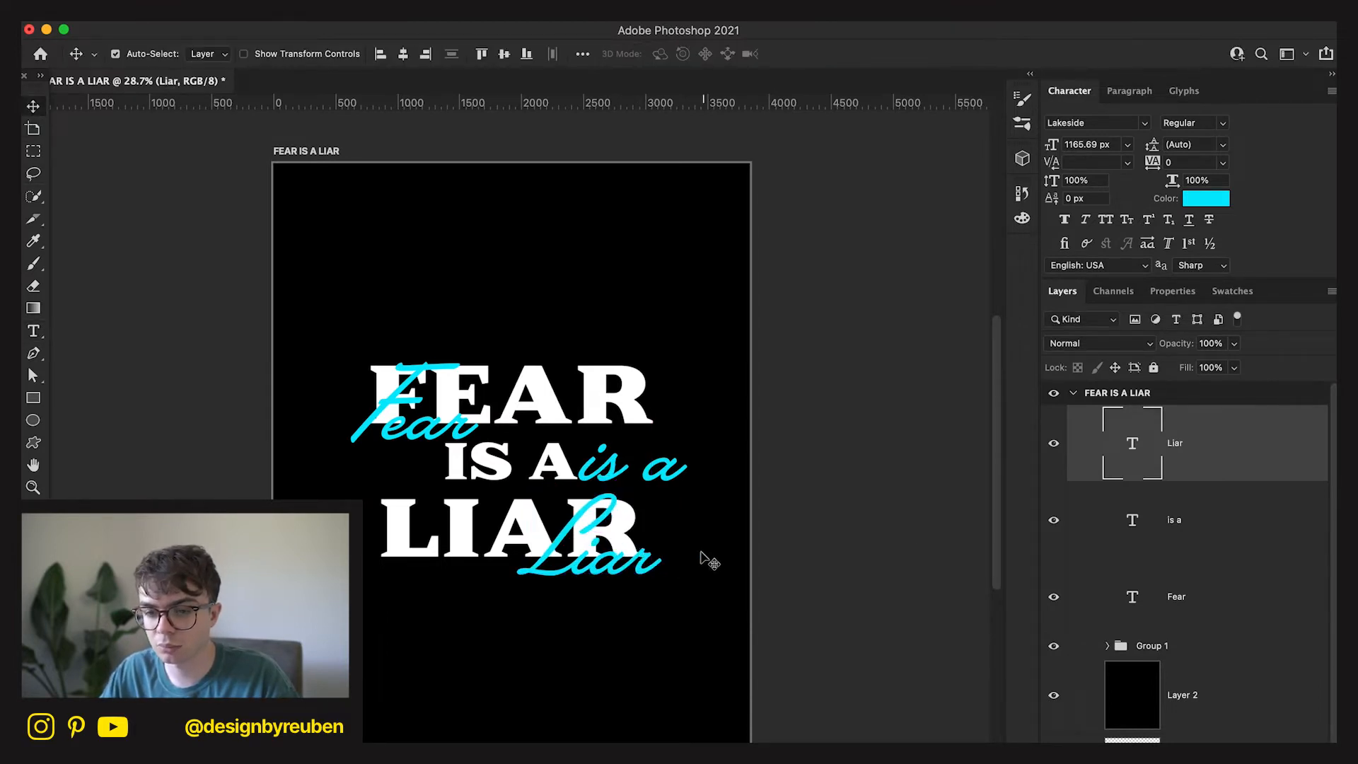
Shift the script Fear text slightly to the right, then shrink the script is a to about 807 px and overlap it on the IS A line.
click(1200, 605)
mouse_move(739, 563)
mouse_down()
mouse_move(891, 490)
mouse_move(740, 562)
mouse_up()
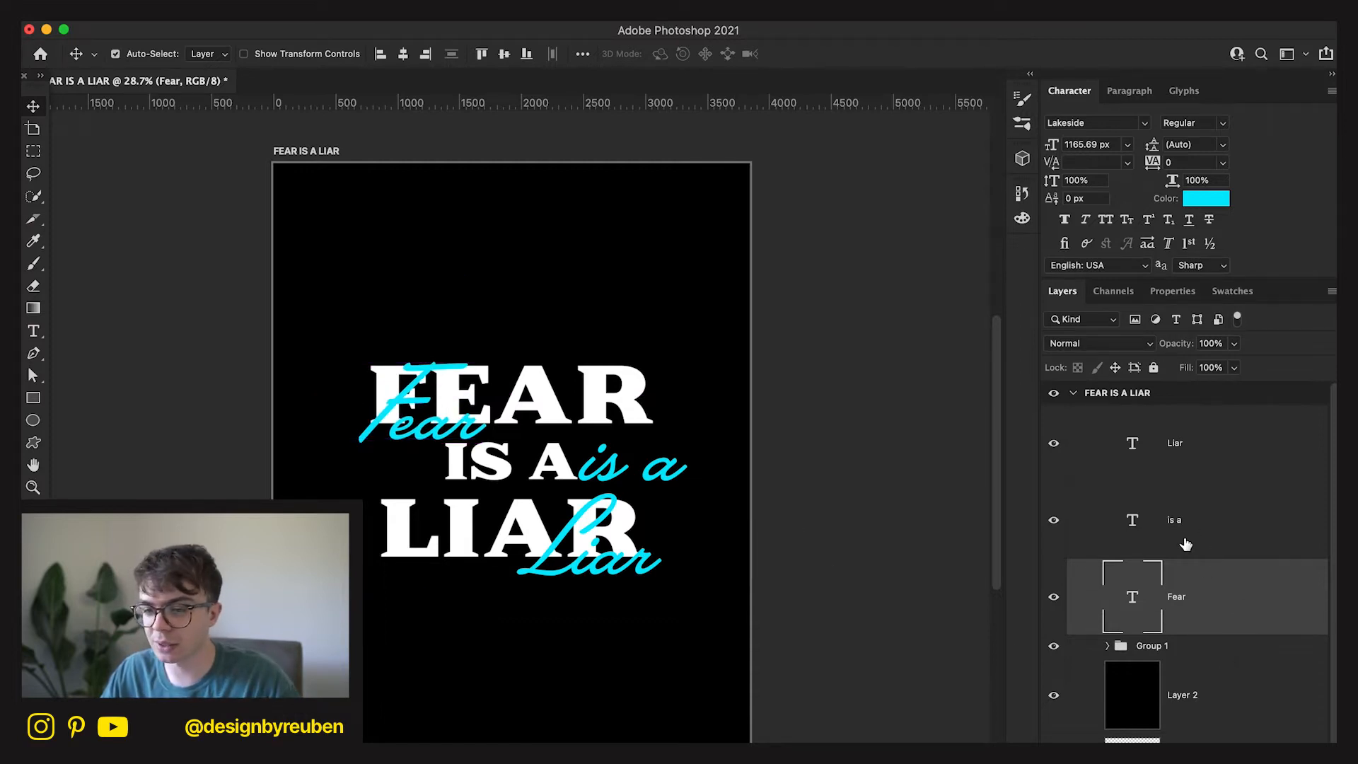
click(1200, 461)
click(1188, 508)
drag(600, 475, 565, 480)
key(super+t)
drag(652, 442, 546, 474)
click(892, 55)
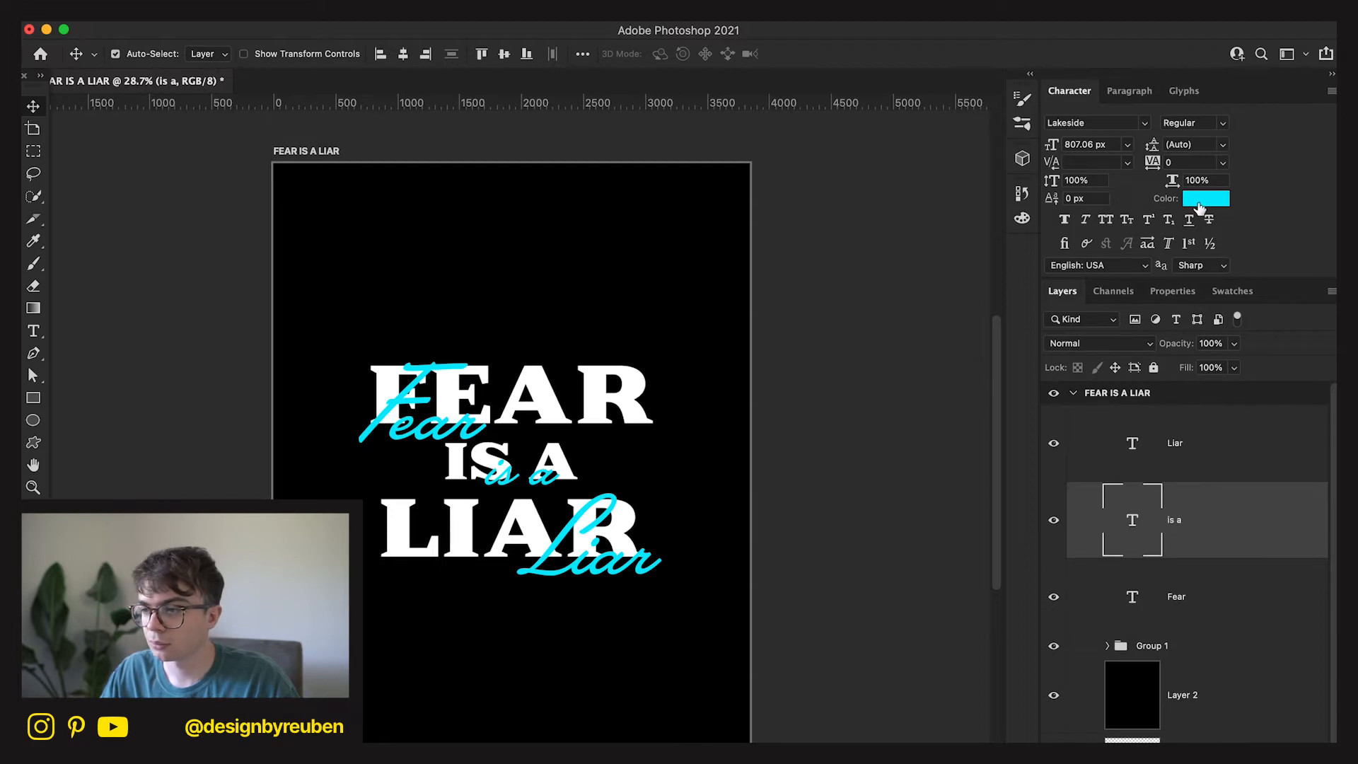
Recolour the script Fear, is a and Liar texts to a vivid blue with hue 227°, saturation 100% and brightness 100%.
click(1198, 466)
shift+click(1201, 616)
click(1206, 198)
click(932, 557)
drag(932, 557, 936, 551)
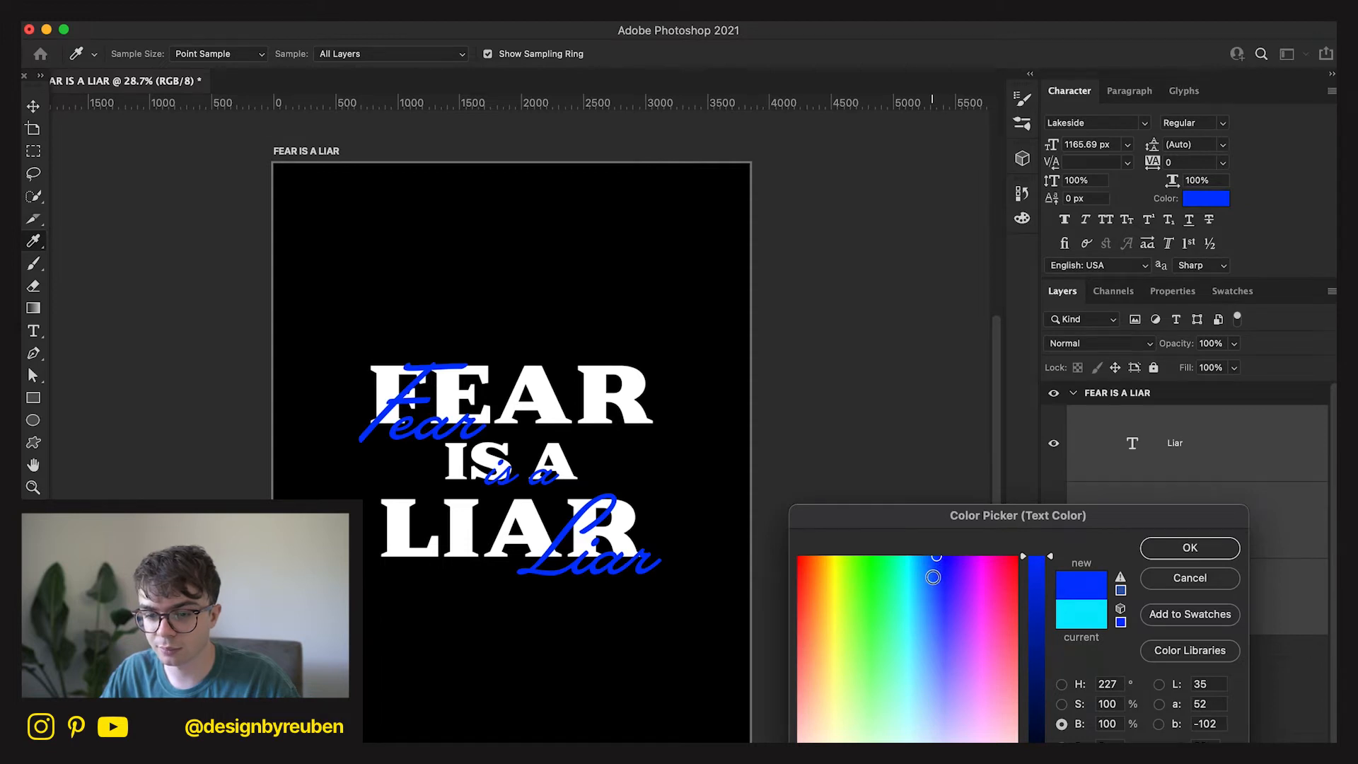
click(1178, 553)
Try the Brush Script MT Italic font on the script Fear, is a and Liar texts.
click(1234, 453)
click(1213, 596)
shift+click(1221, 448)
click(1145, 124)
text(bursh)
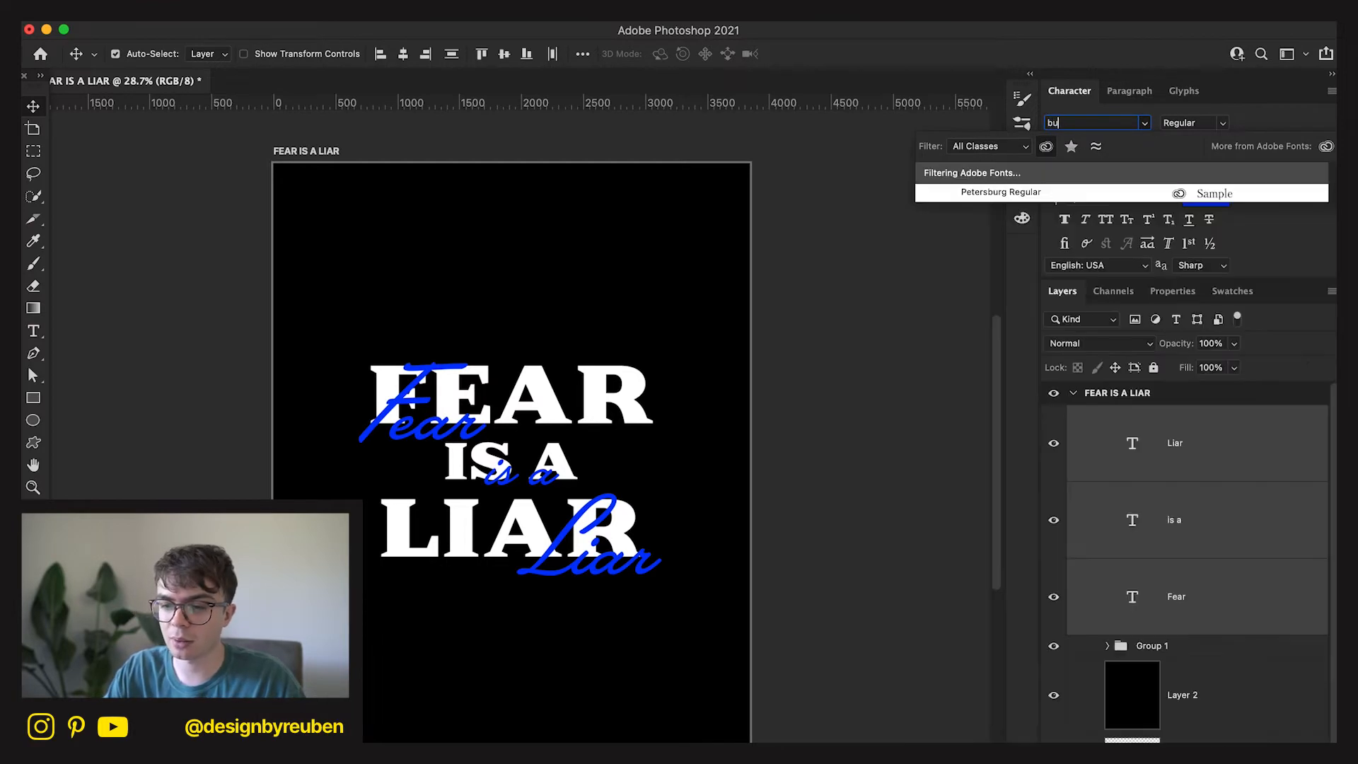
key(BackSpace)
key(BackSpace)
key(BackSpace)
key(BackSpace)
text(rush Script MT)
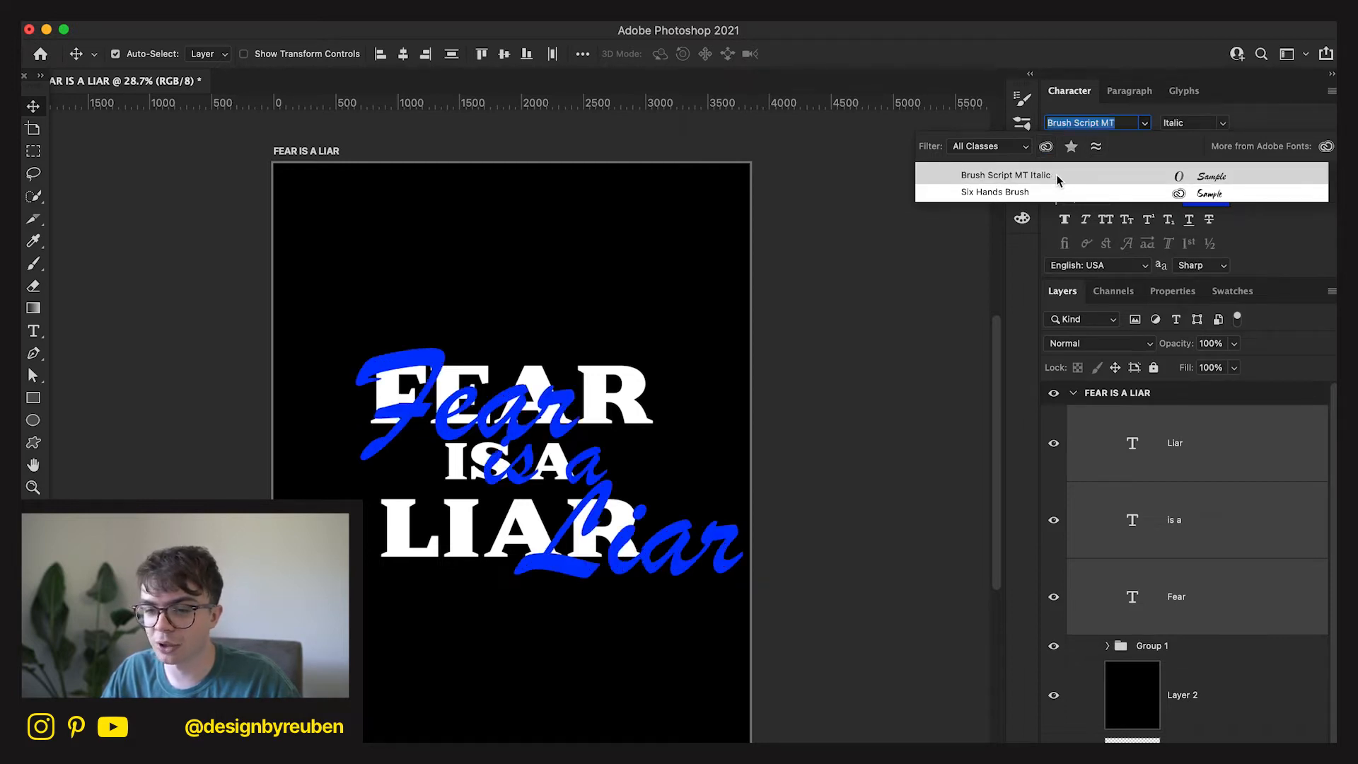
click(1055, 174)
Try to resize the script Fear and Liar texts, and undo the change to Brush Script MT.
click(1242, 602)
key(super+t)
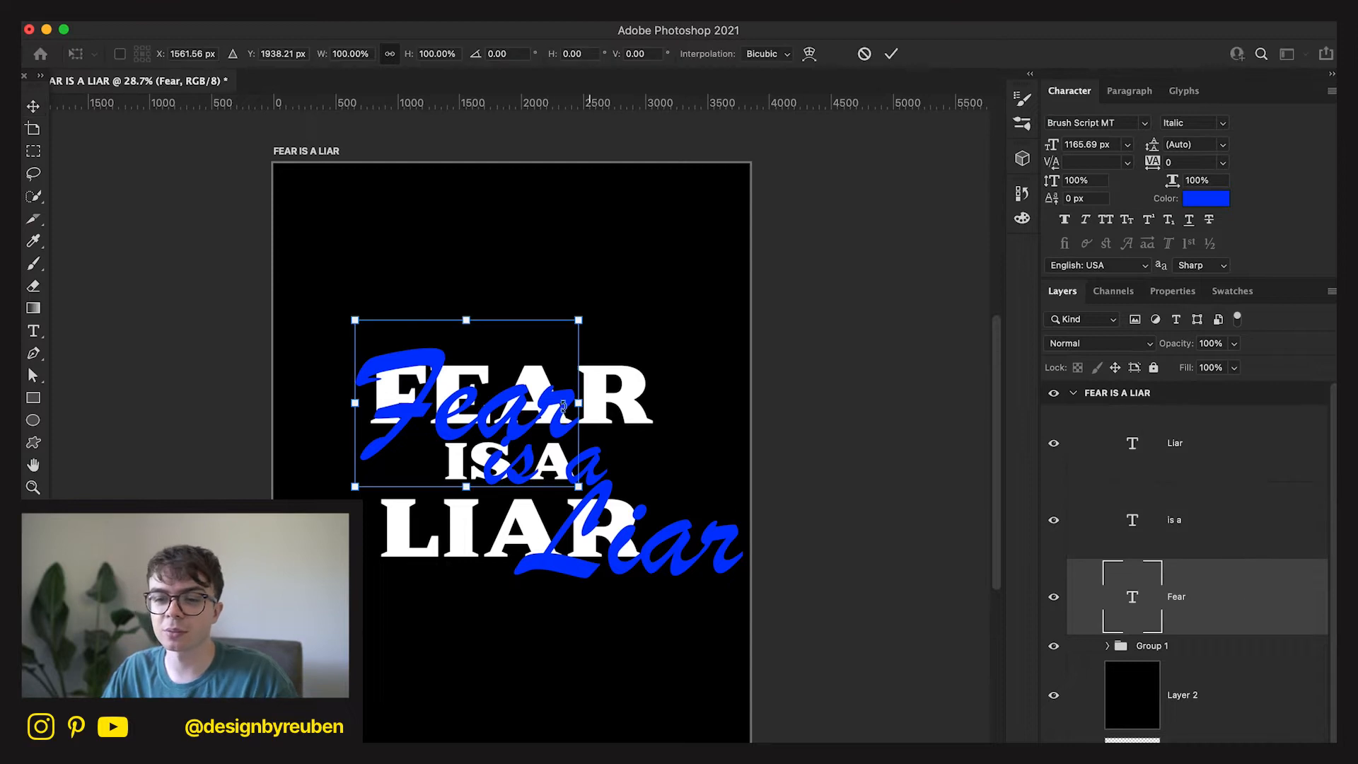
click(892, 54)
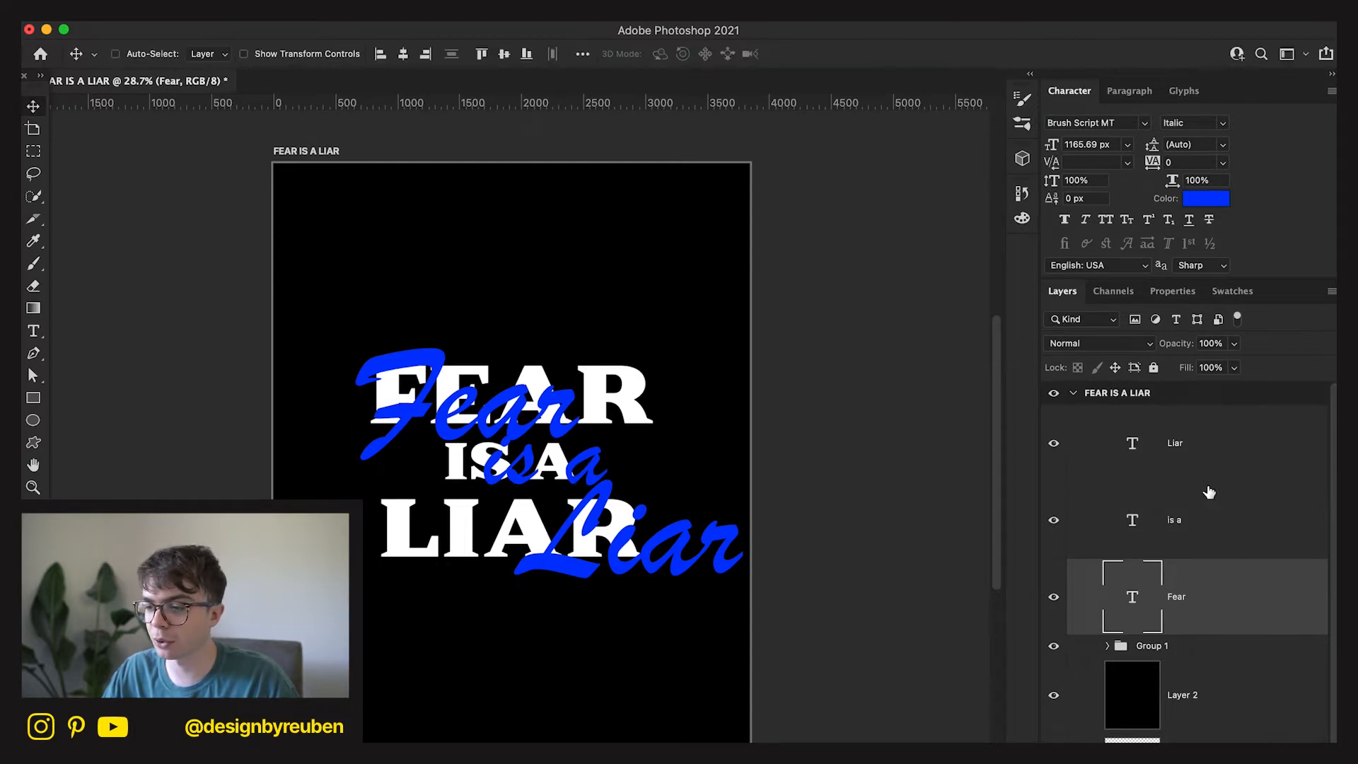
super+click(1203, 472)
key(super+t)
drag(764, 481, 599, 502)
click(865, 54)
key(super+z)
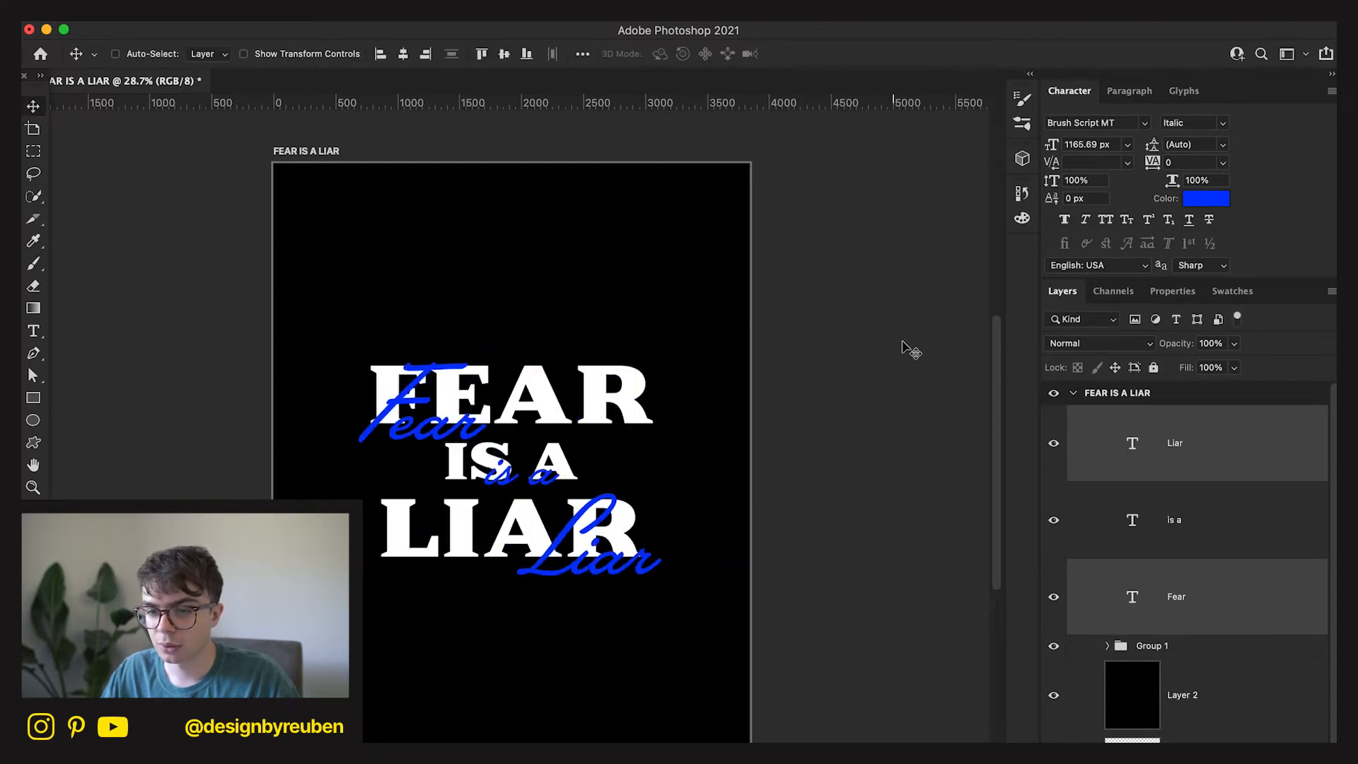
Filter the font list to Adobe Fonts and apply MrDafoe Pro to the script Fear and Liar texts.
click(1144, 123)
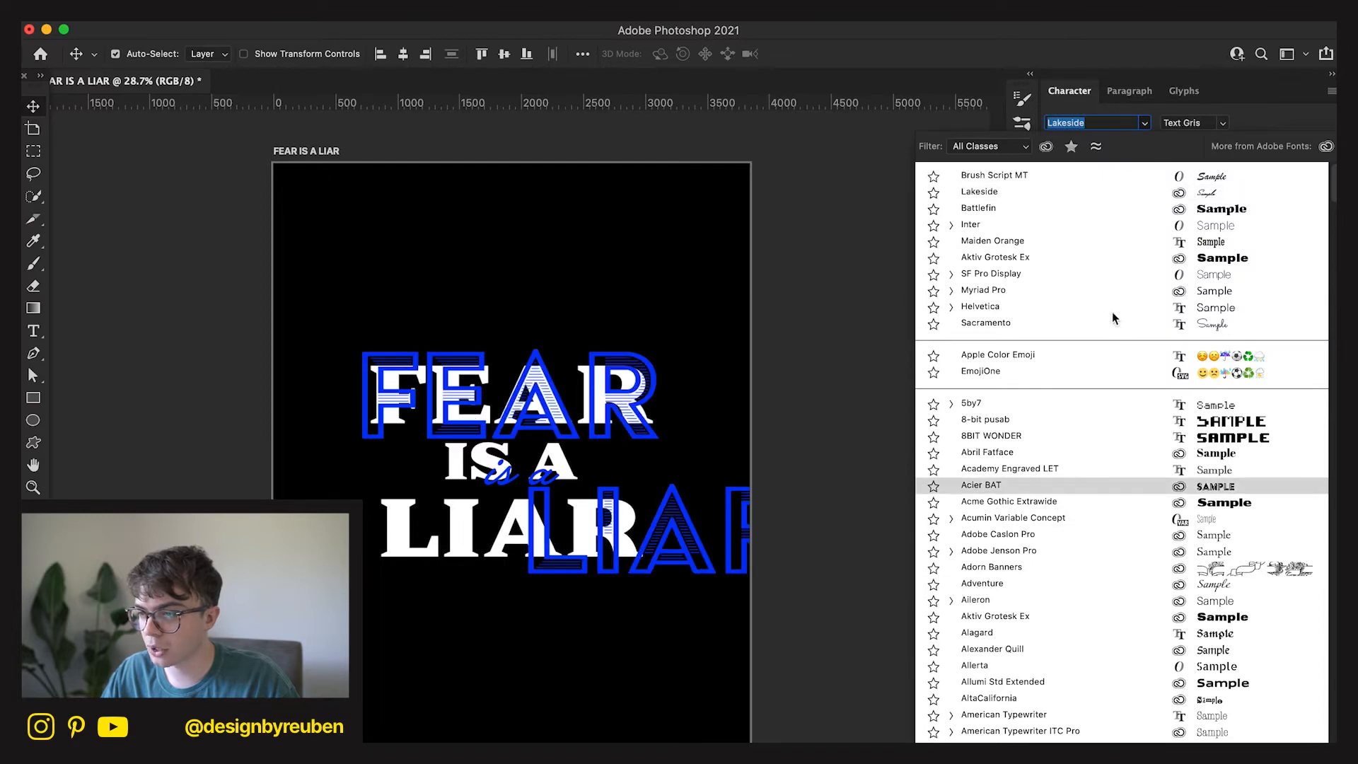
click(1047, 146)
scroll(1089, 584, down, 15)
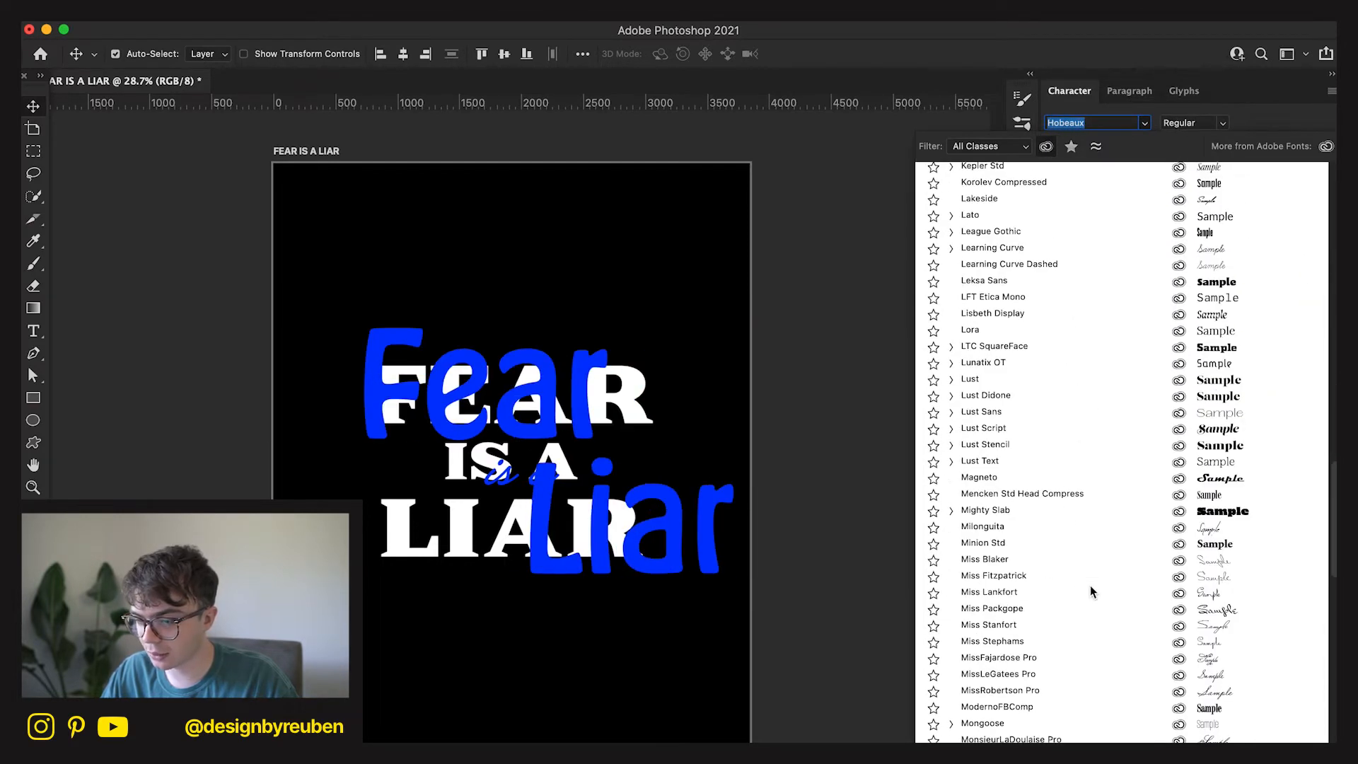
scroll(1091, 587, up, 5)
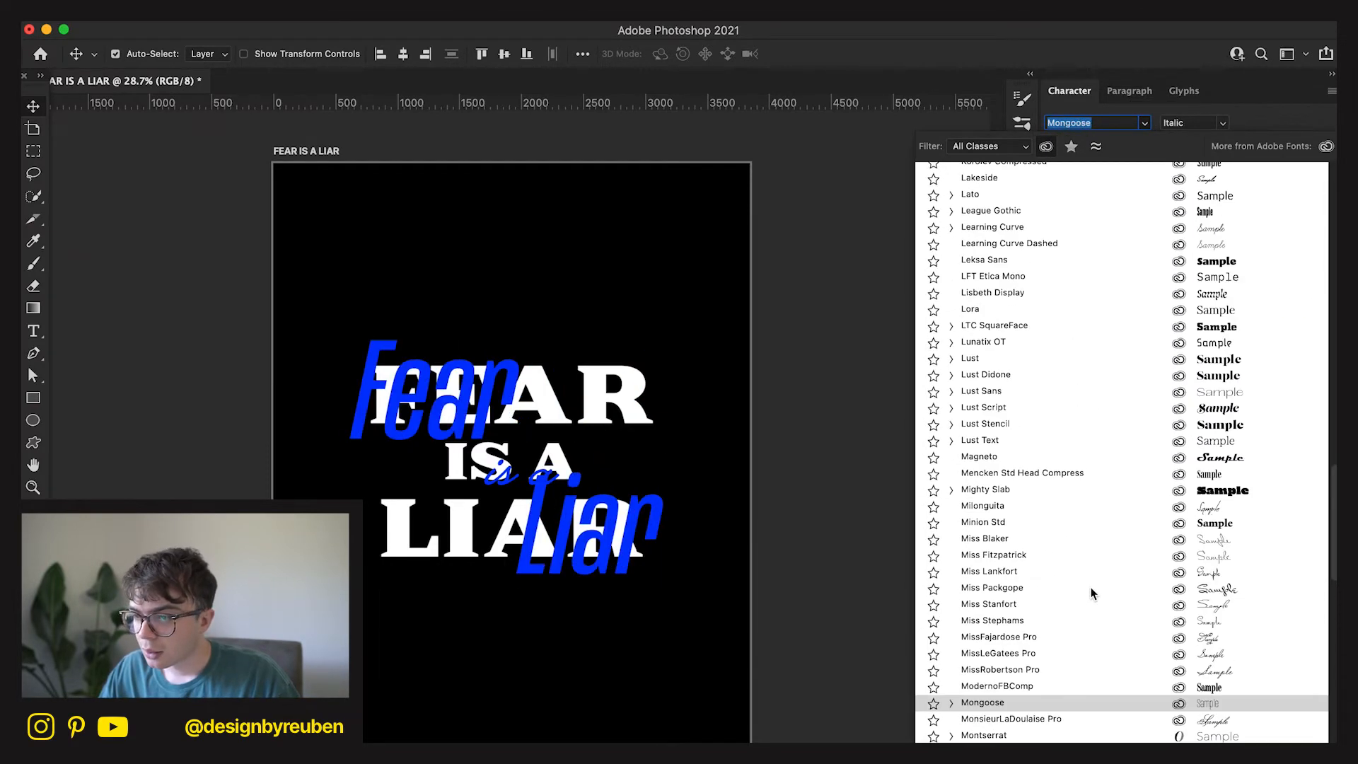
scroll(1030, 297, up, 2)
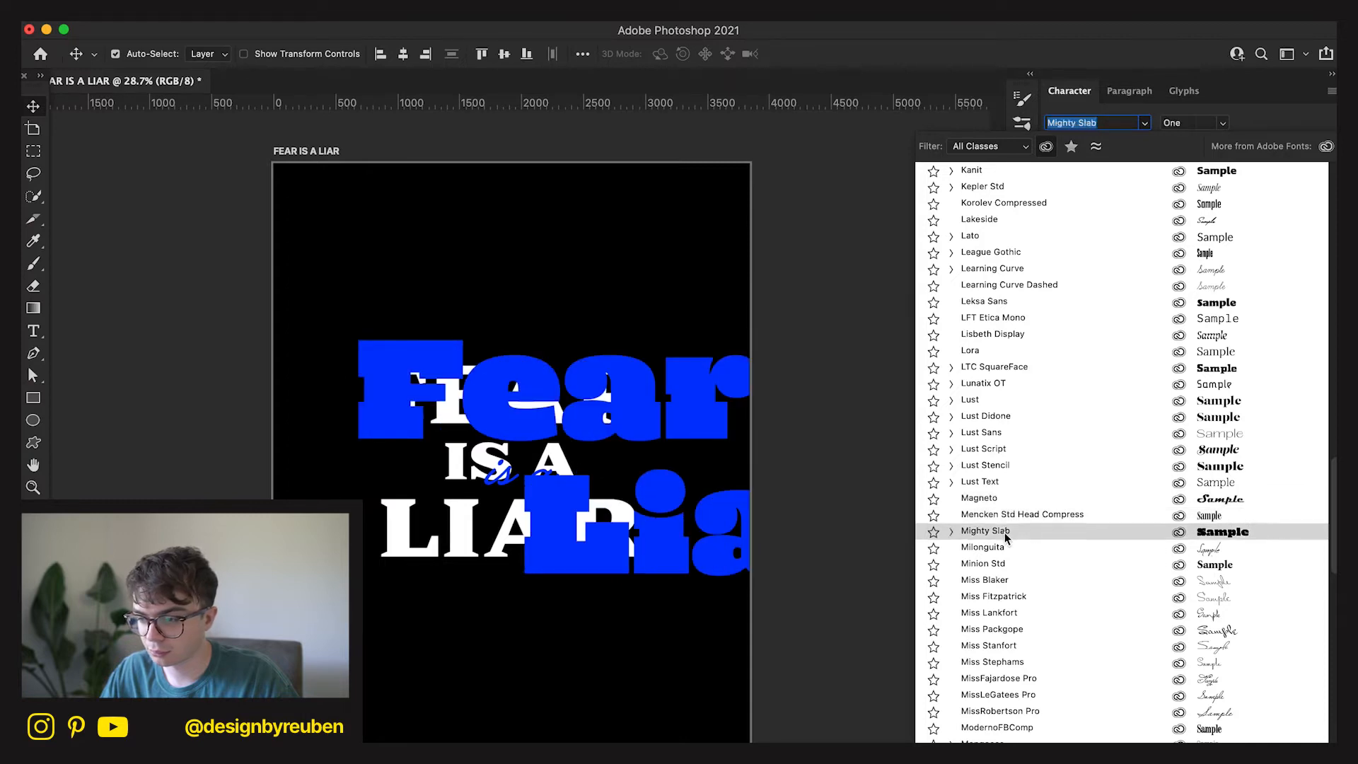
scroll(1004, 644, down, 1)
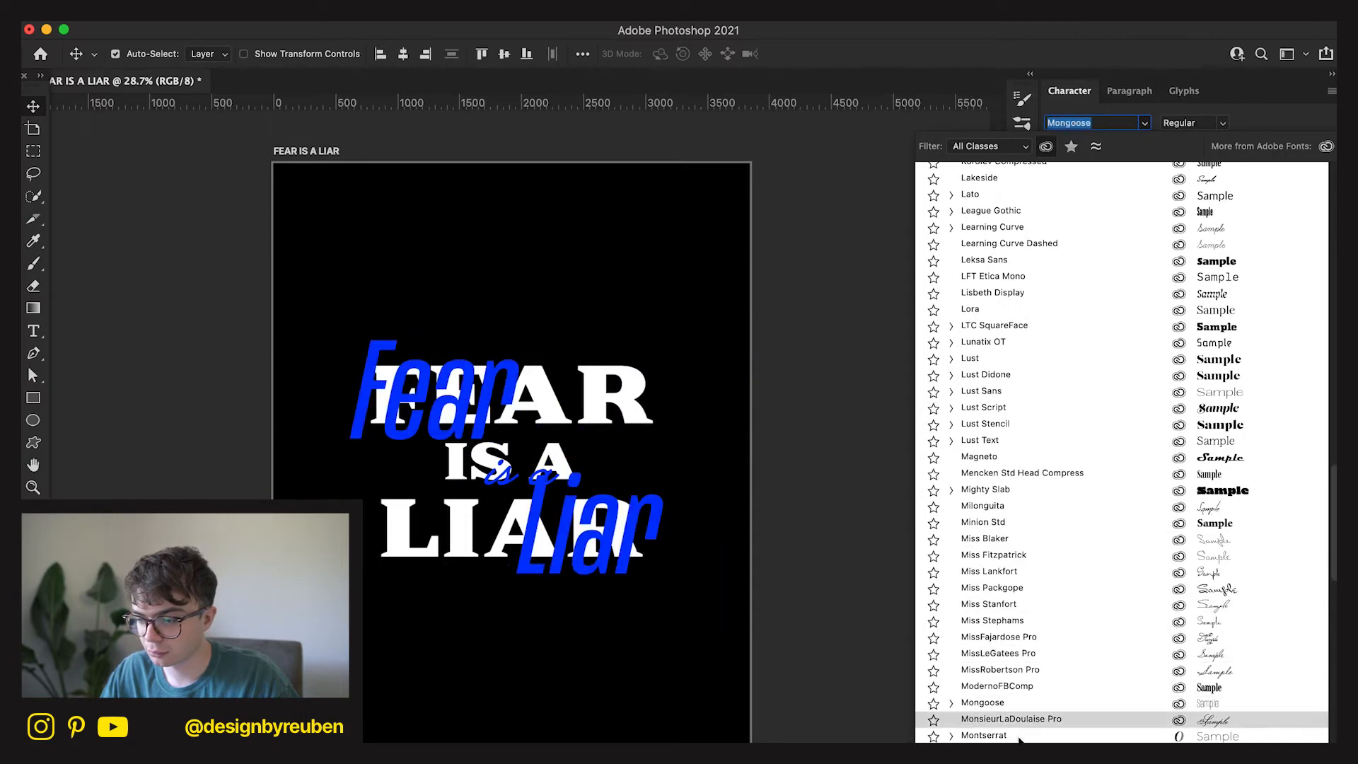
scroll(1017, 724, down, 2)
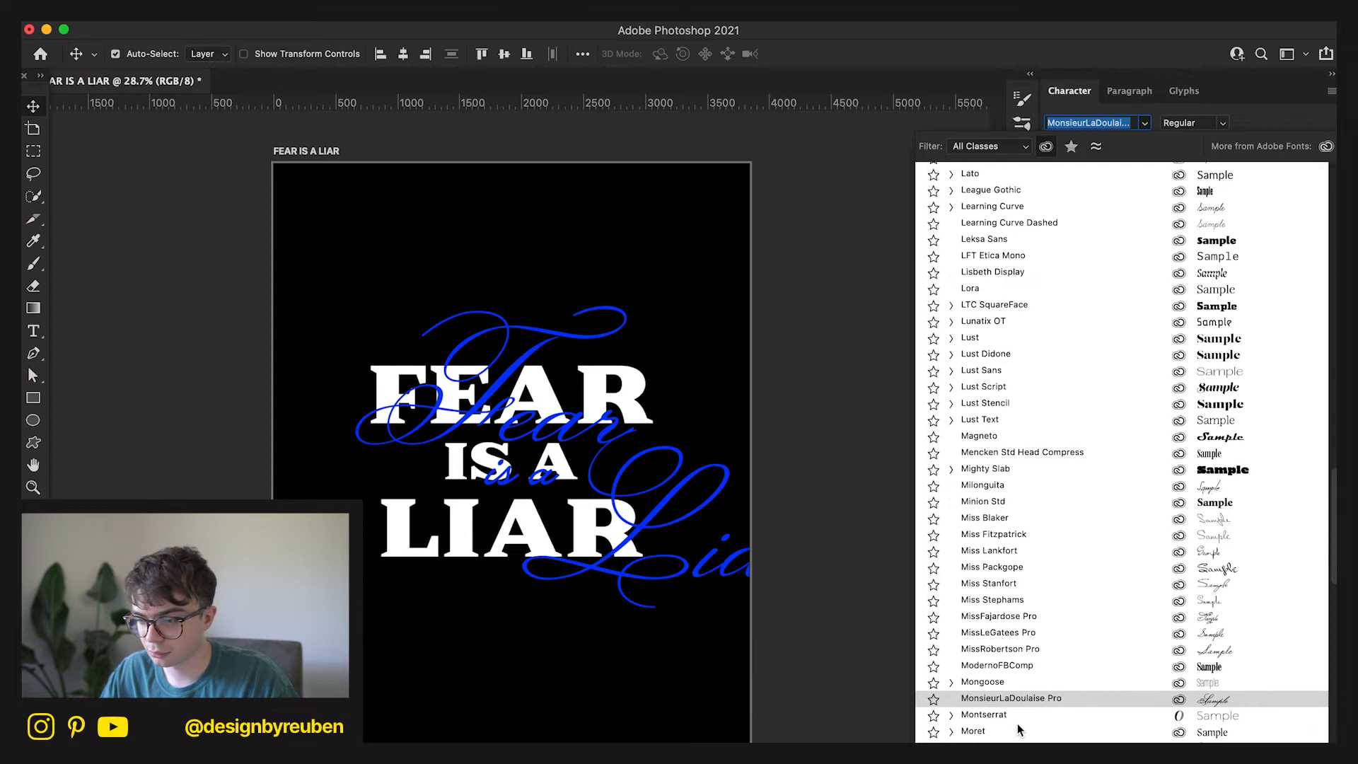
scroll(1019, 740, down, 3)
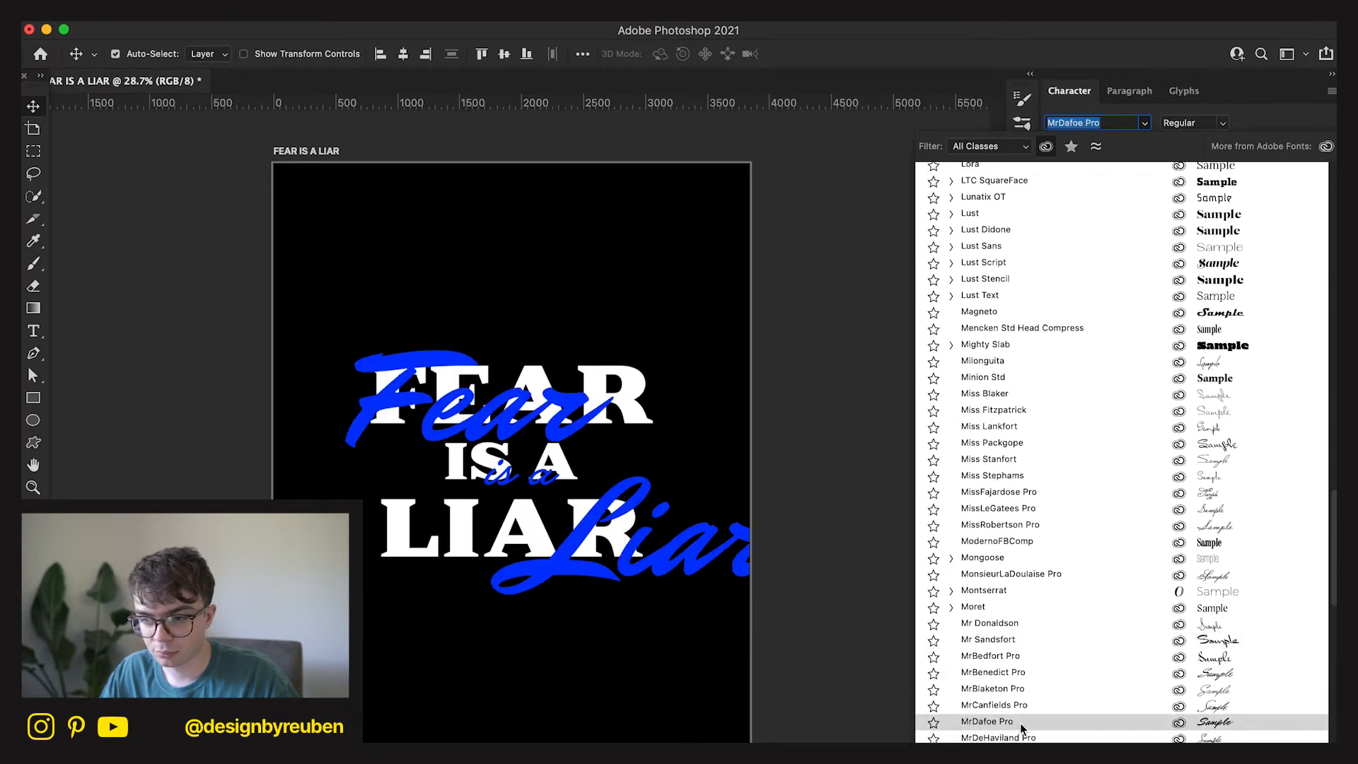
click(1019, 723)
Apply MrDafoe Pro Regular to all three script texts so that is a matches Fear and Liar.
click(1219, 585)
click(1223, 459)
shift+click(1219, 601)
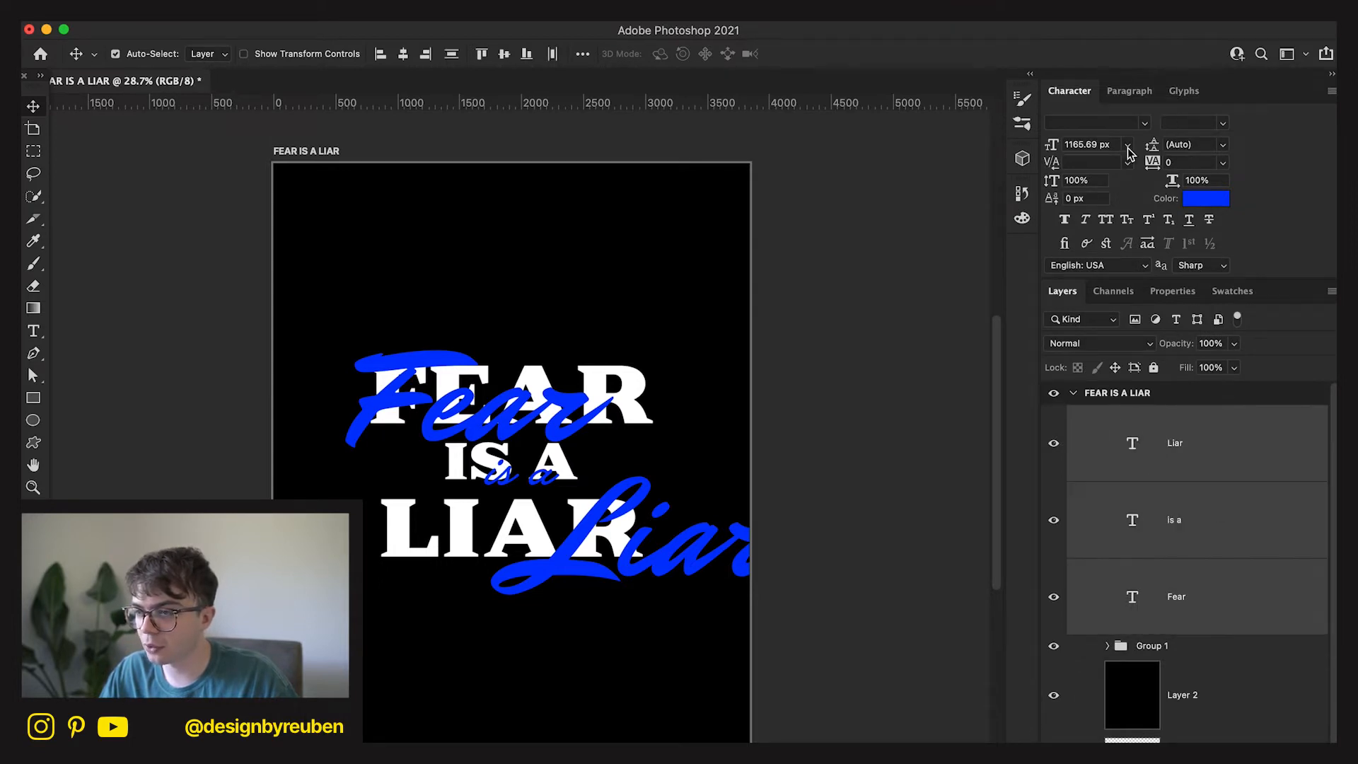
click(1089, 123)
text(mrd)
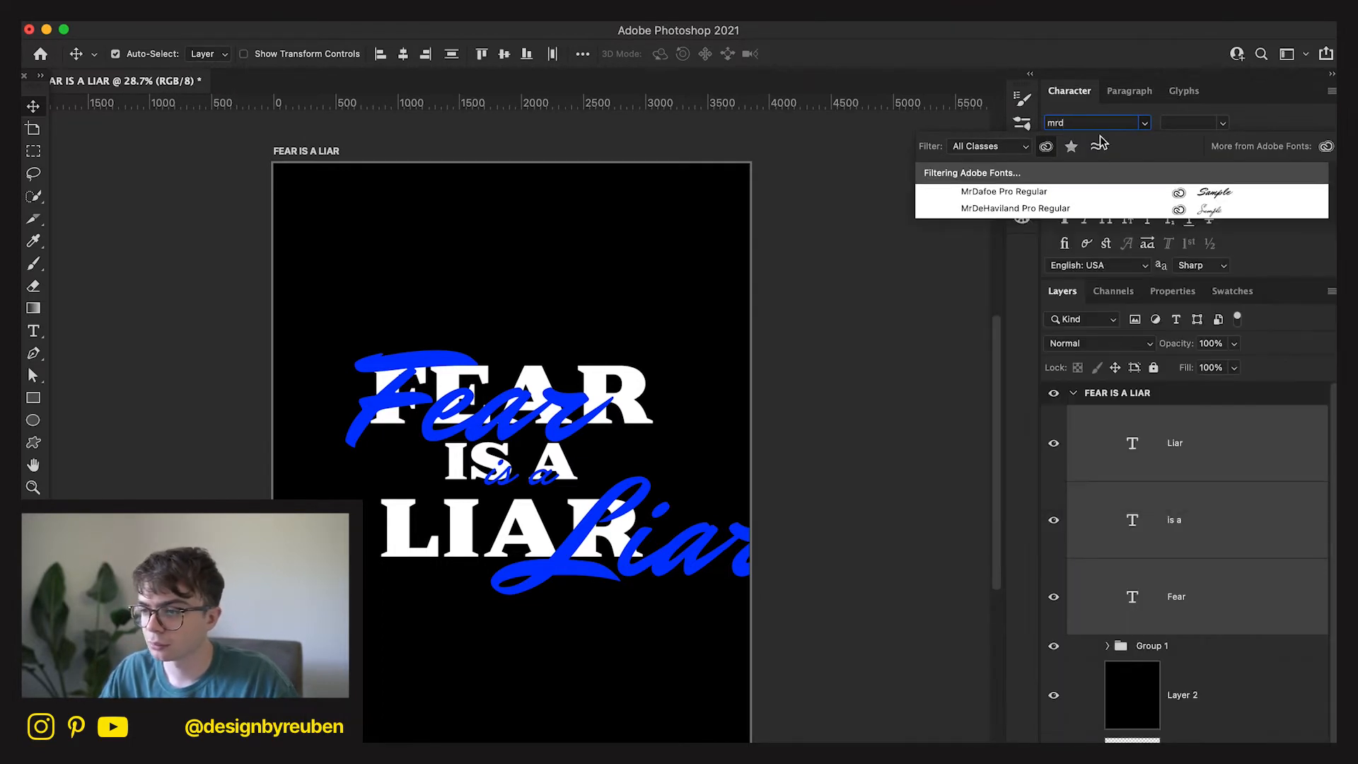
click(1096, 200)
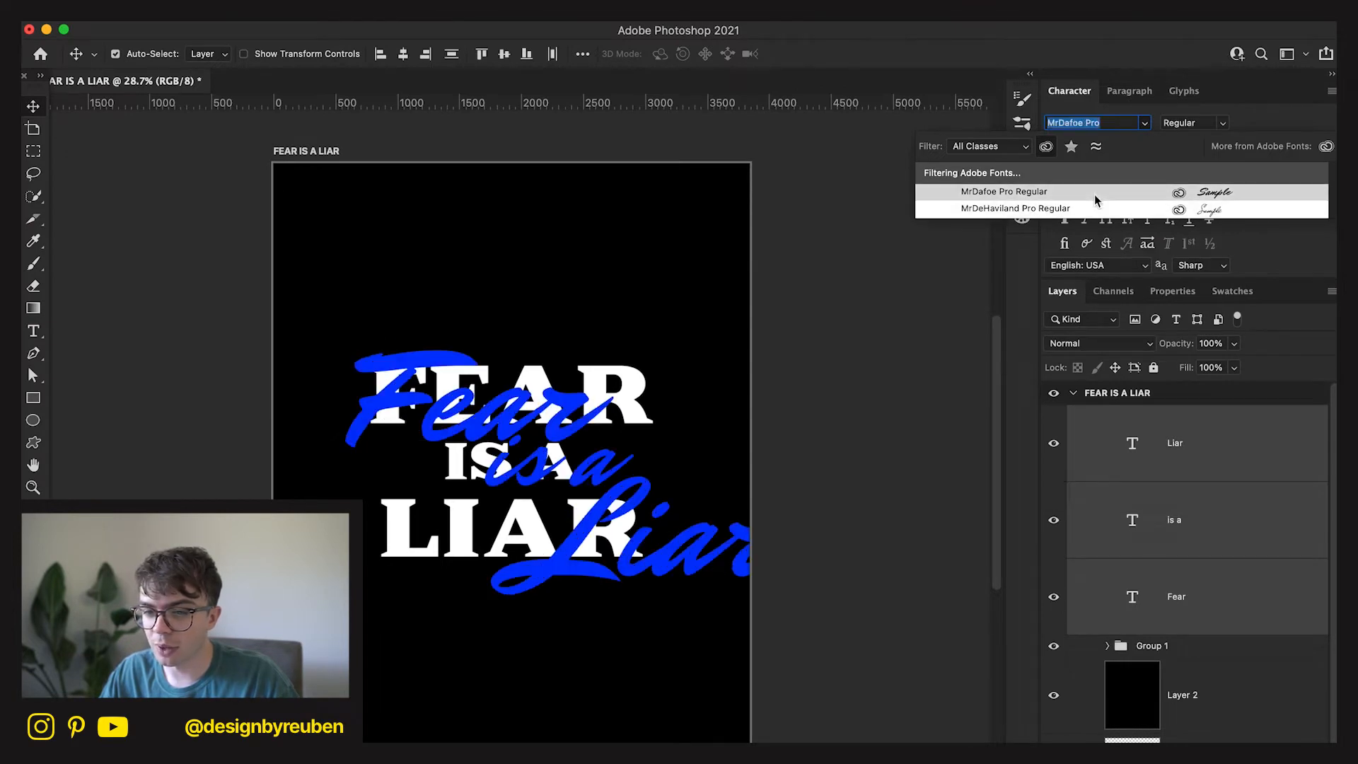
Scale the three script texts down together, bringing Fear and Liar to about 796 px and is a to about 551 px.
click(1199, 573)
key(ctrl+t)
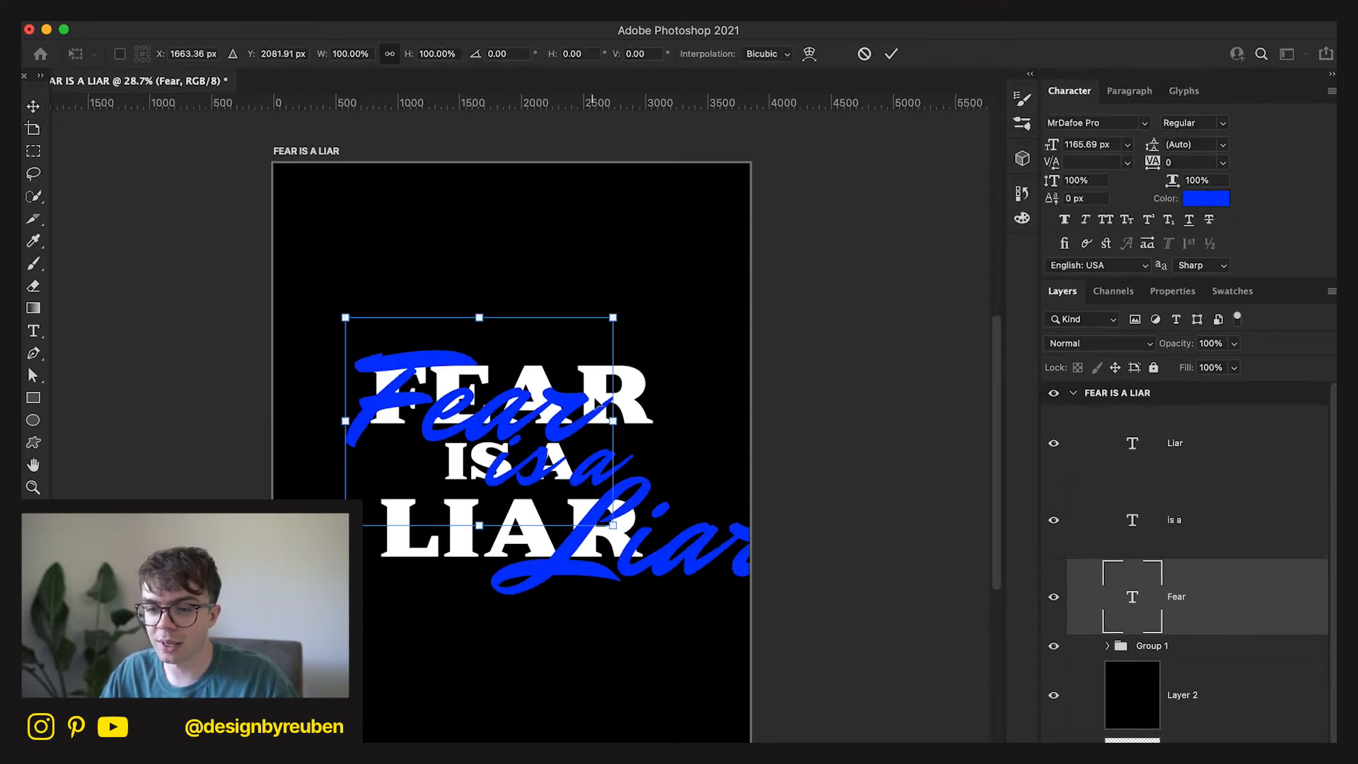
click(862, 55)
shift+click(1208, 480)
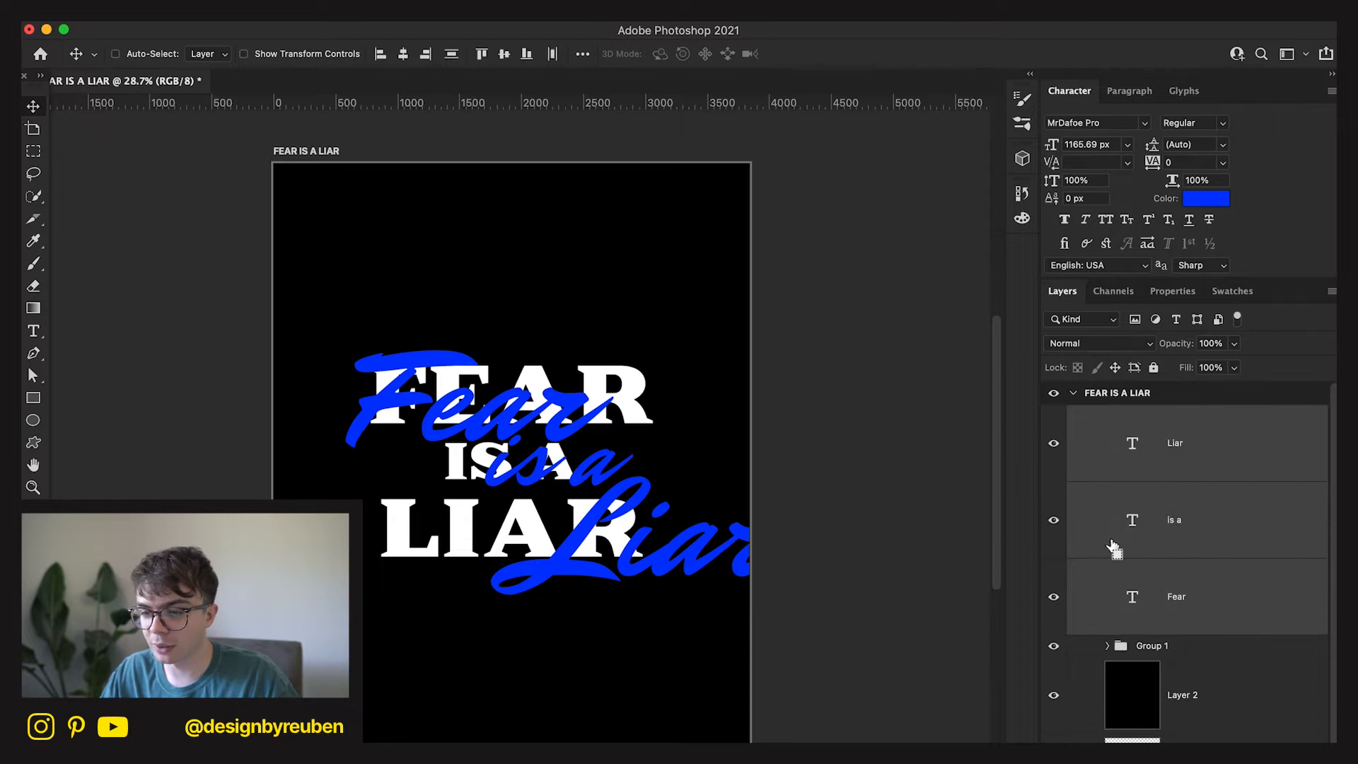
key(ctrl+t)
drag(820, 450, 655, 473)
key(ctrl+z)
drag(599, 524, 617, 488)
click(887, 58)
Reposition the script words individually: Liar and is a over the ends of their headline lines, Fear over the start of FEAR.
drag(584, 542, 602, 572)
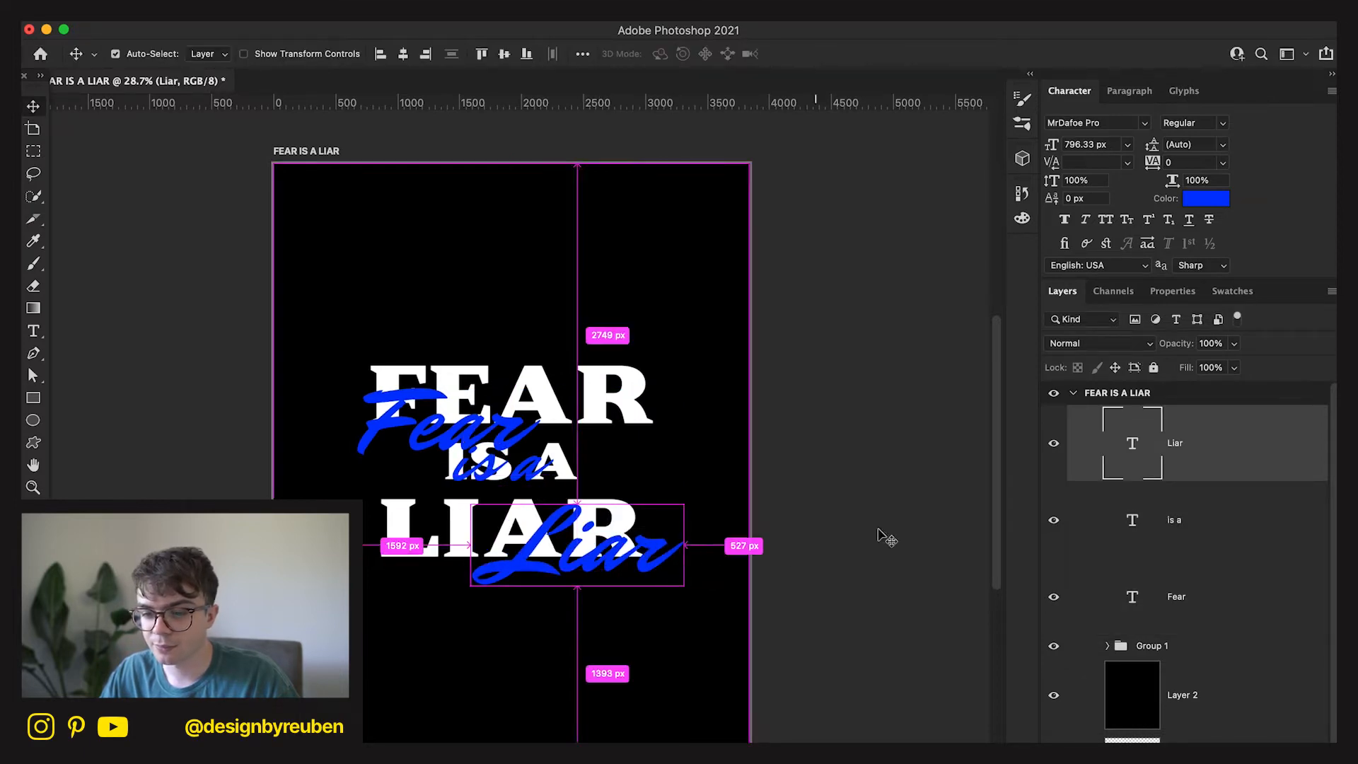
click(1189, 591)
drag(623, 546, 612, 536)
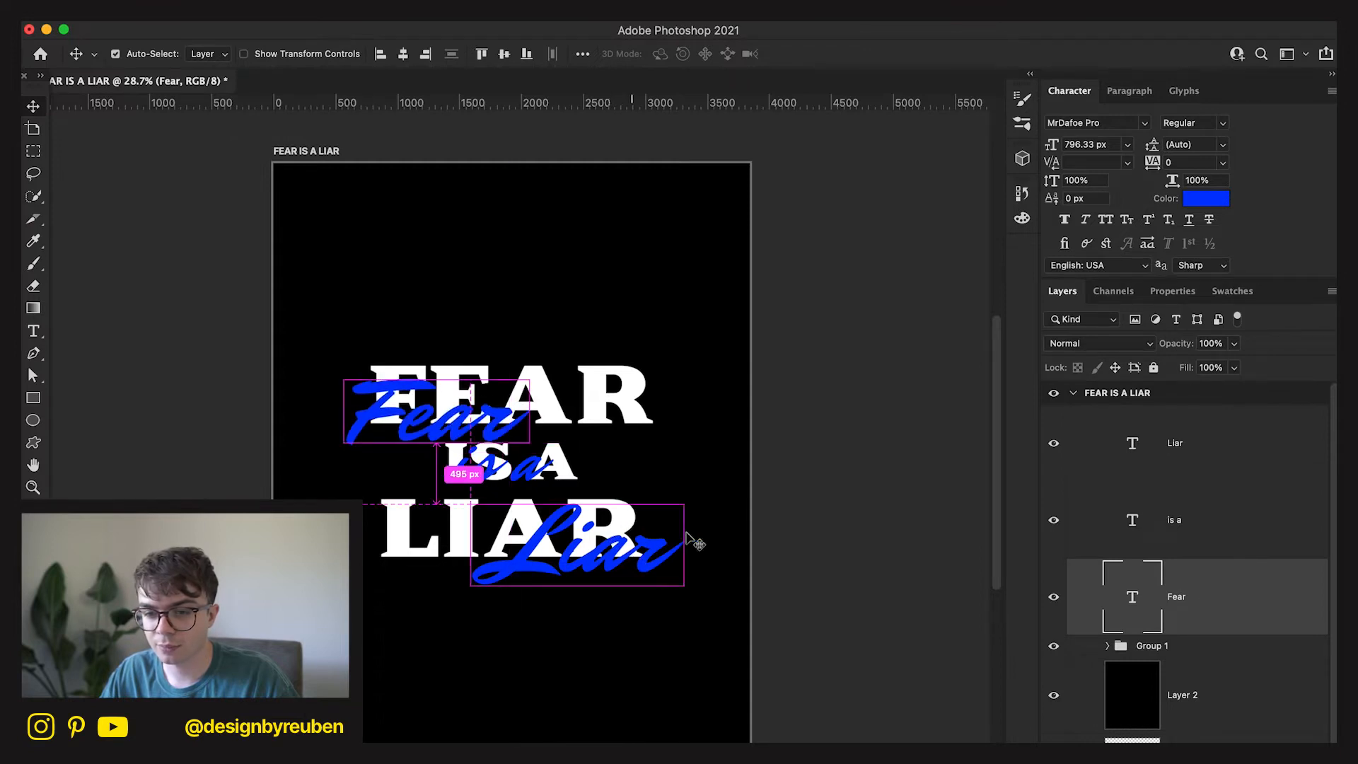
click(1172, 499)
drag(604, 583, 641, 598)
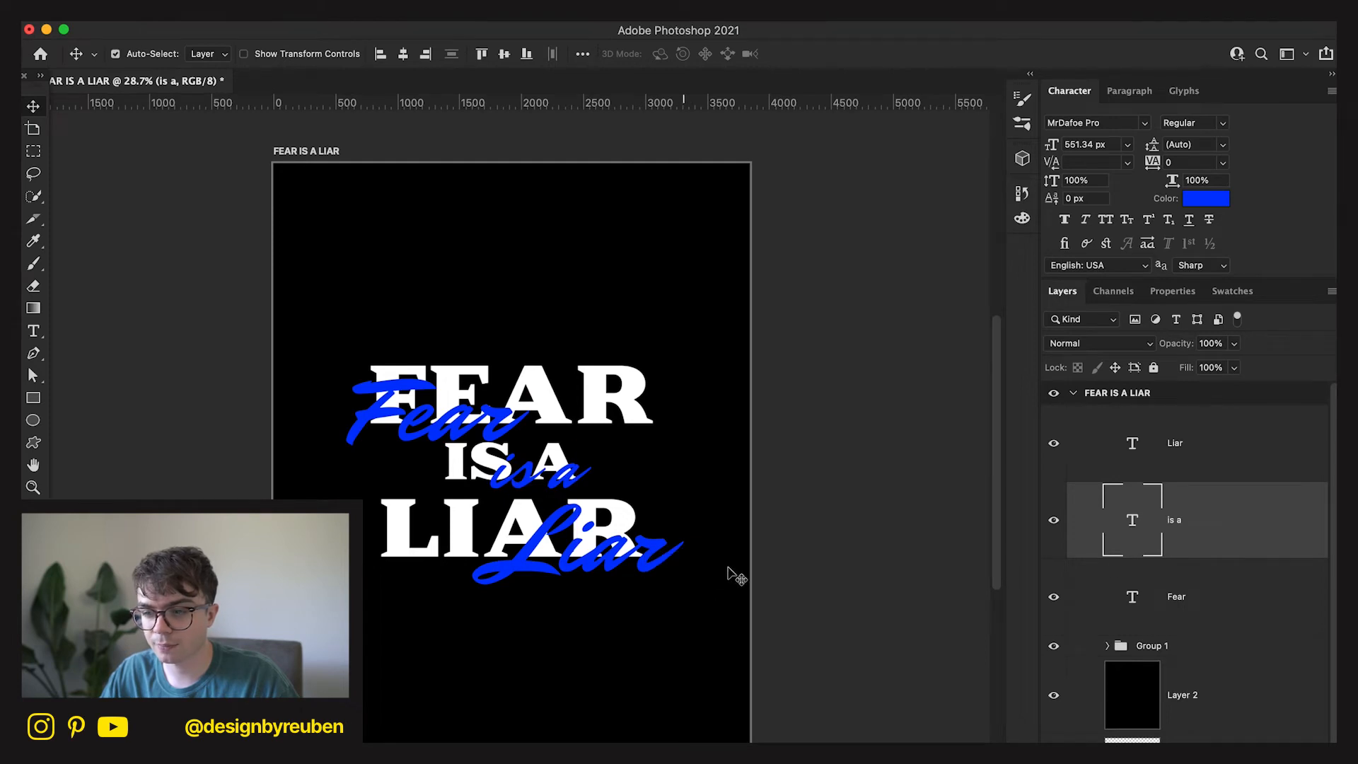
Rotate the three script texts together by about -5° so they slant upwards.
click(1206, 613)
shift+click(1207, 457)
key(super+t)
mouse_move(703, 431)
mouse_down()
mouse_move(686, 384)
mouse_move(695, 415)
mouse_up()
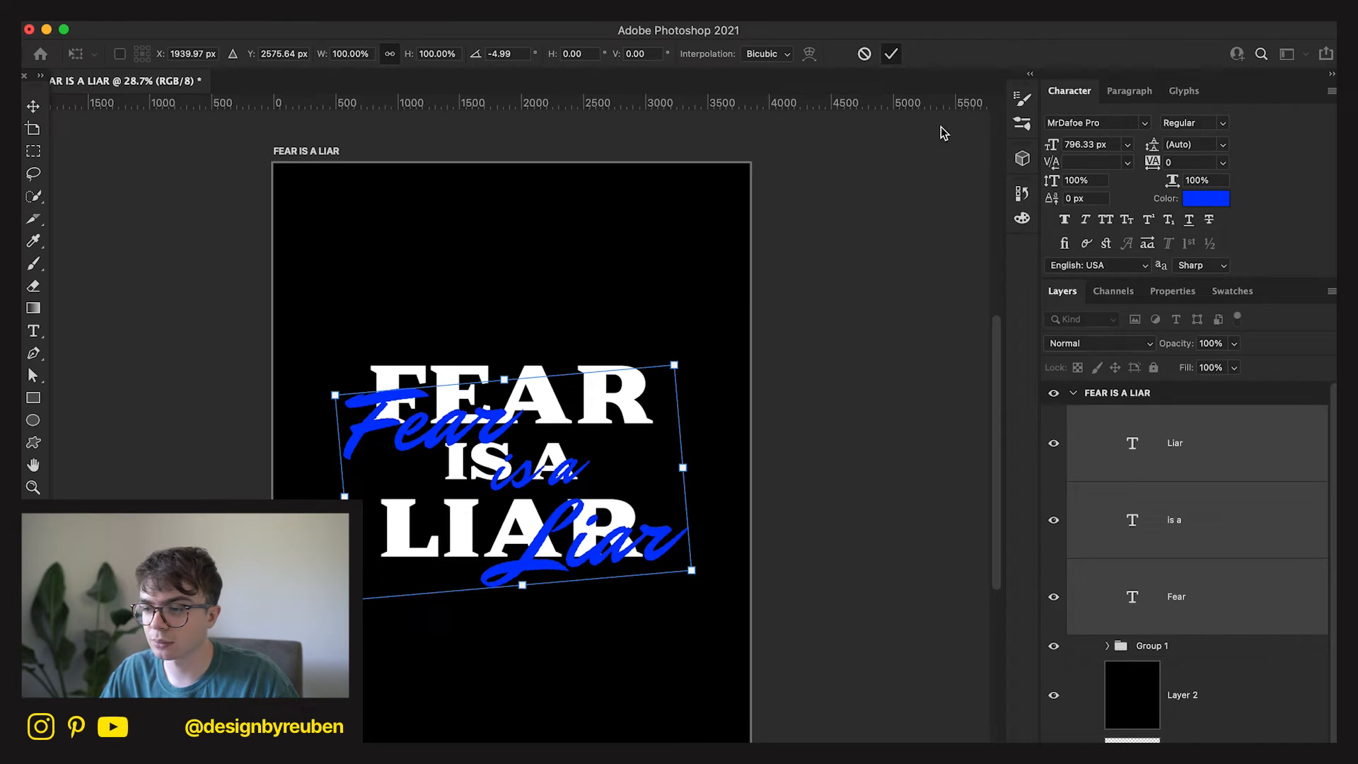
key(Return)
Nudge the rotated script Fear, is a and Liar texts individually to refine their overlap on the white headlines.
click(1240, 622)
drag(569, 598, 621, 646)
key(super)
click(1173, 542)
click(1194, 468)
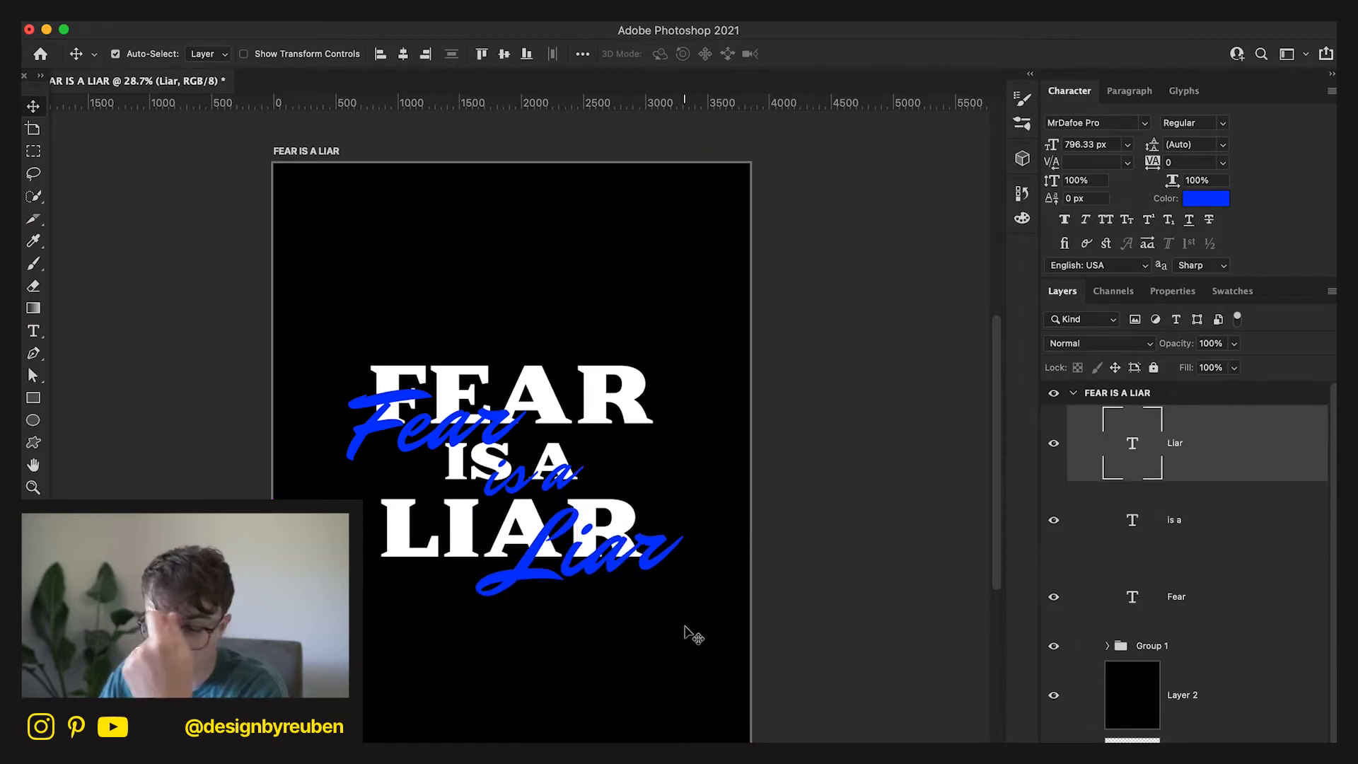
Hide the three script texts and replace the white headline group with an expanded duplicate, hiding the original group.
drag(1054, 596, 1063, 465)
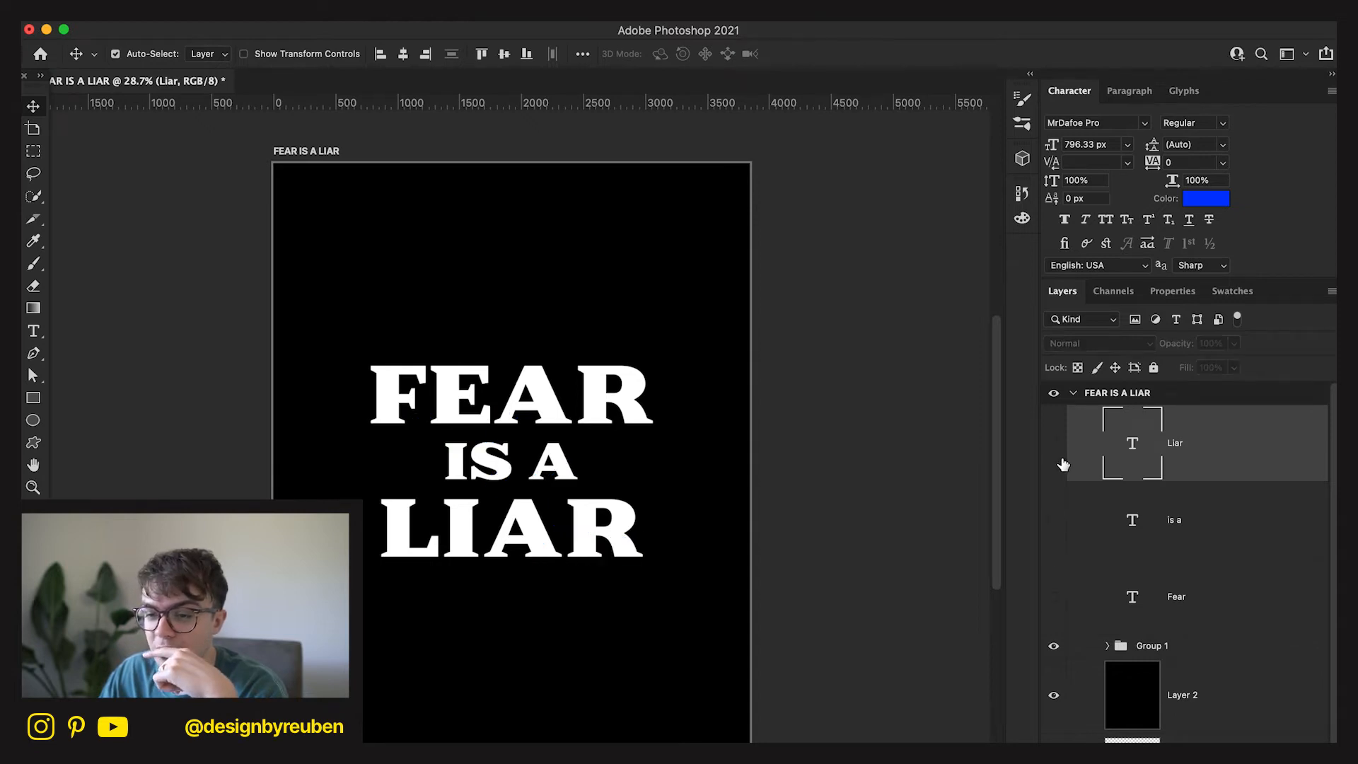
click(1185, 648)
key(super+j)
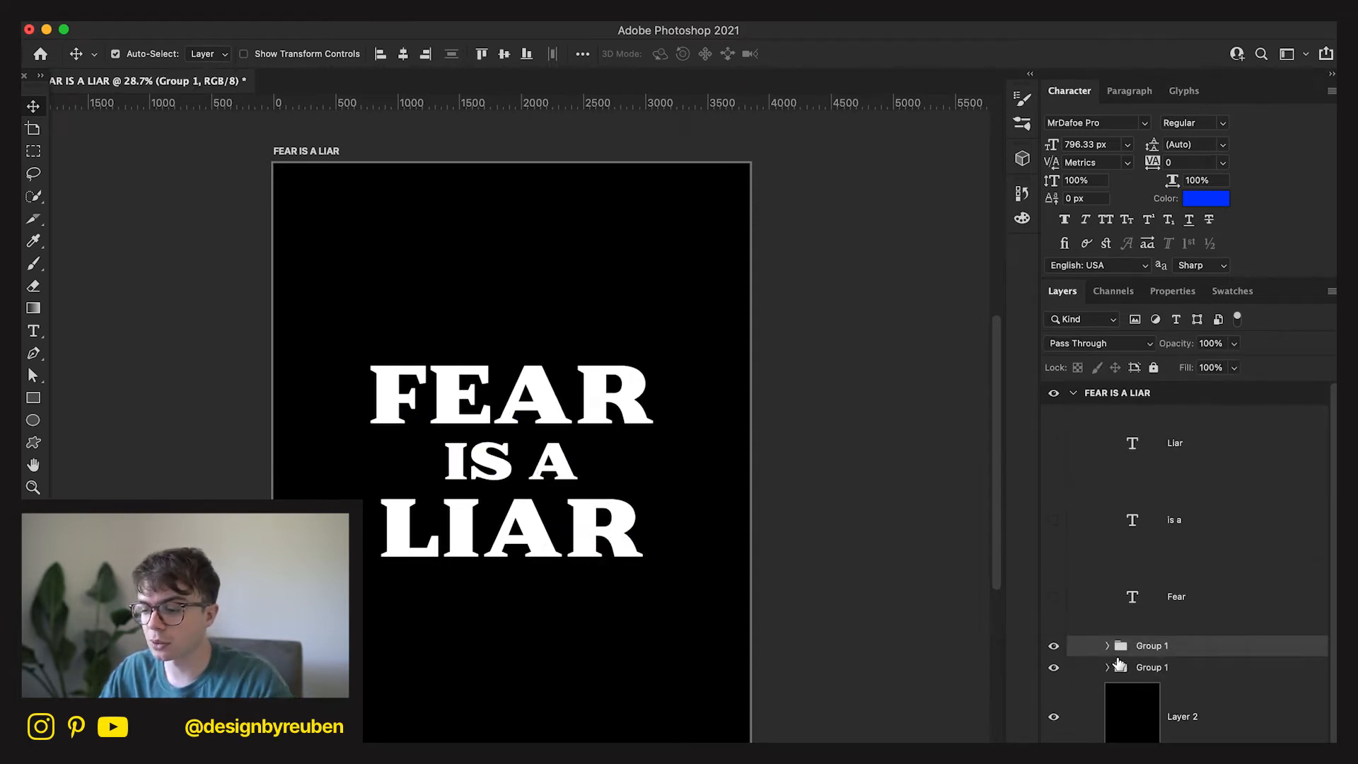
click(1108, 646)
scroll(1201, 682, down, 4)
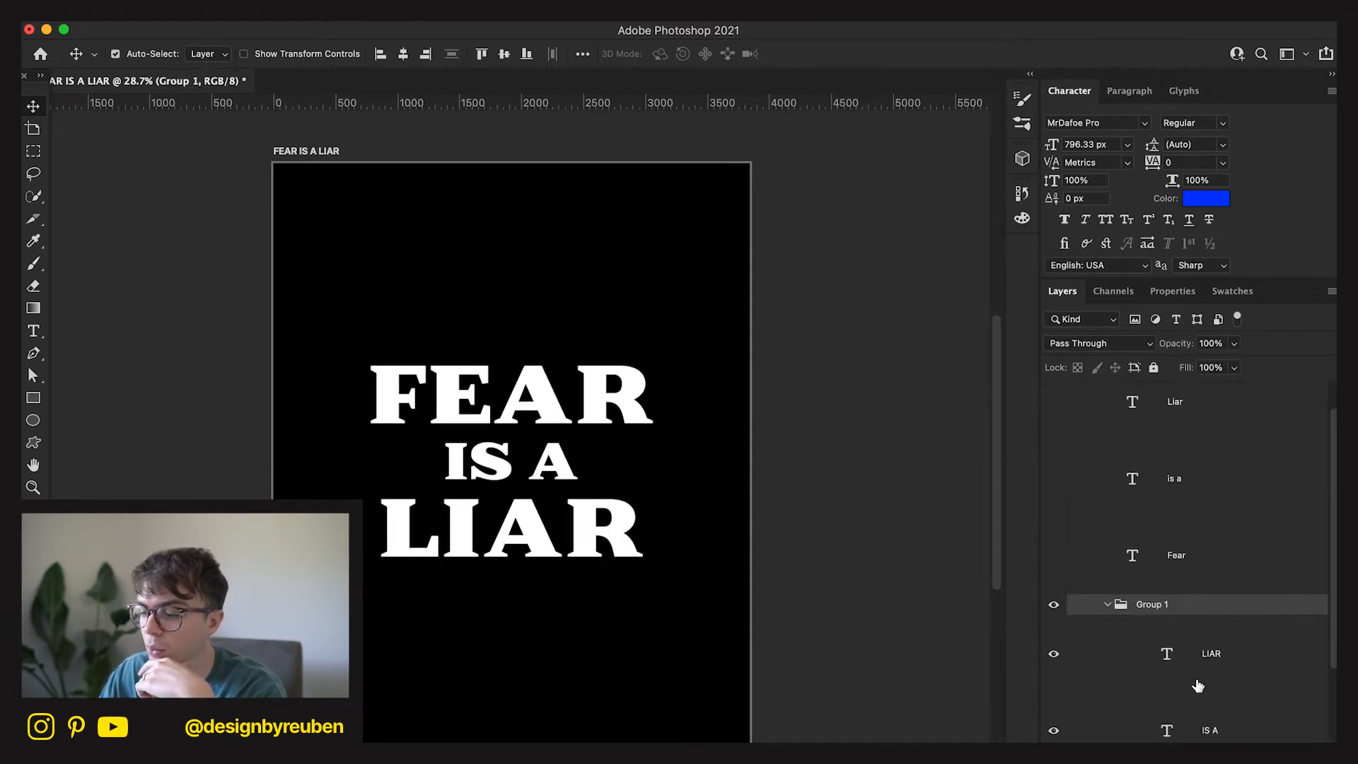
Try League Gothic on the duplicated FEAR headline in Regular and Condensed Regular, and undo the condensed style.
click(1228, 628)
click(1145, 124)
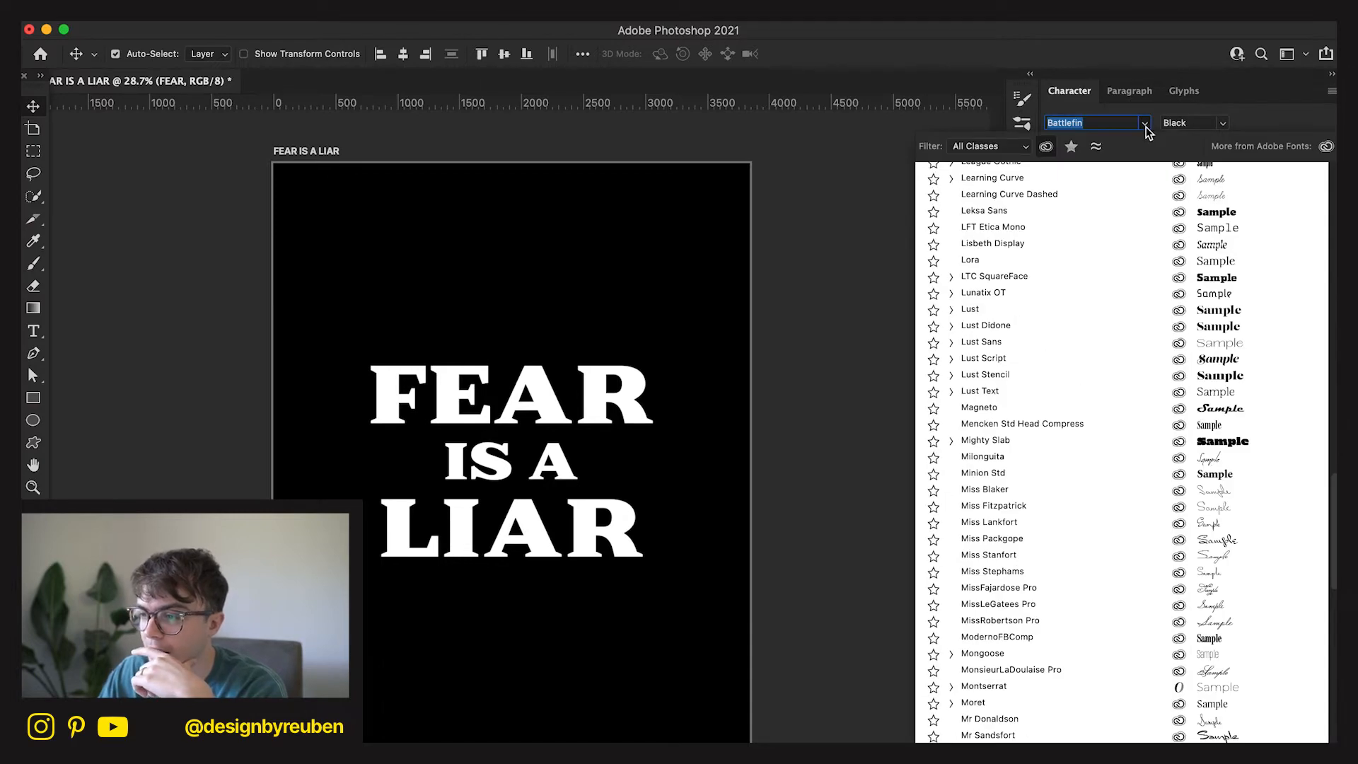
text(leag)
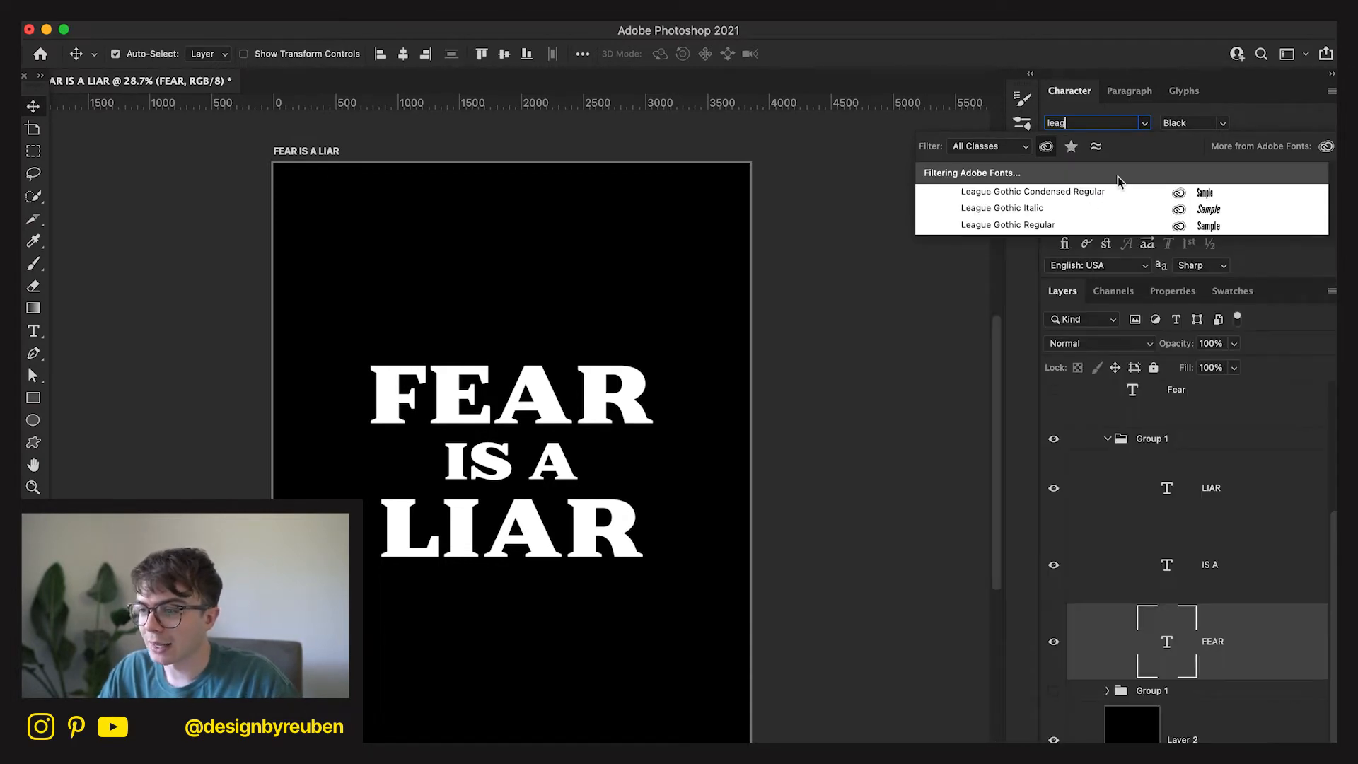
click(1101, 225)
click(1209, 124)
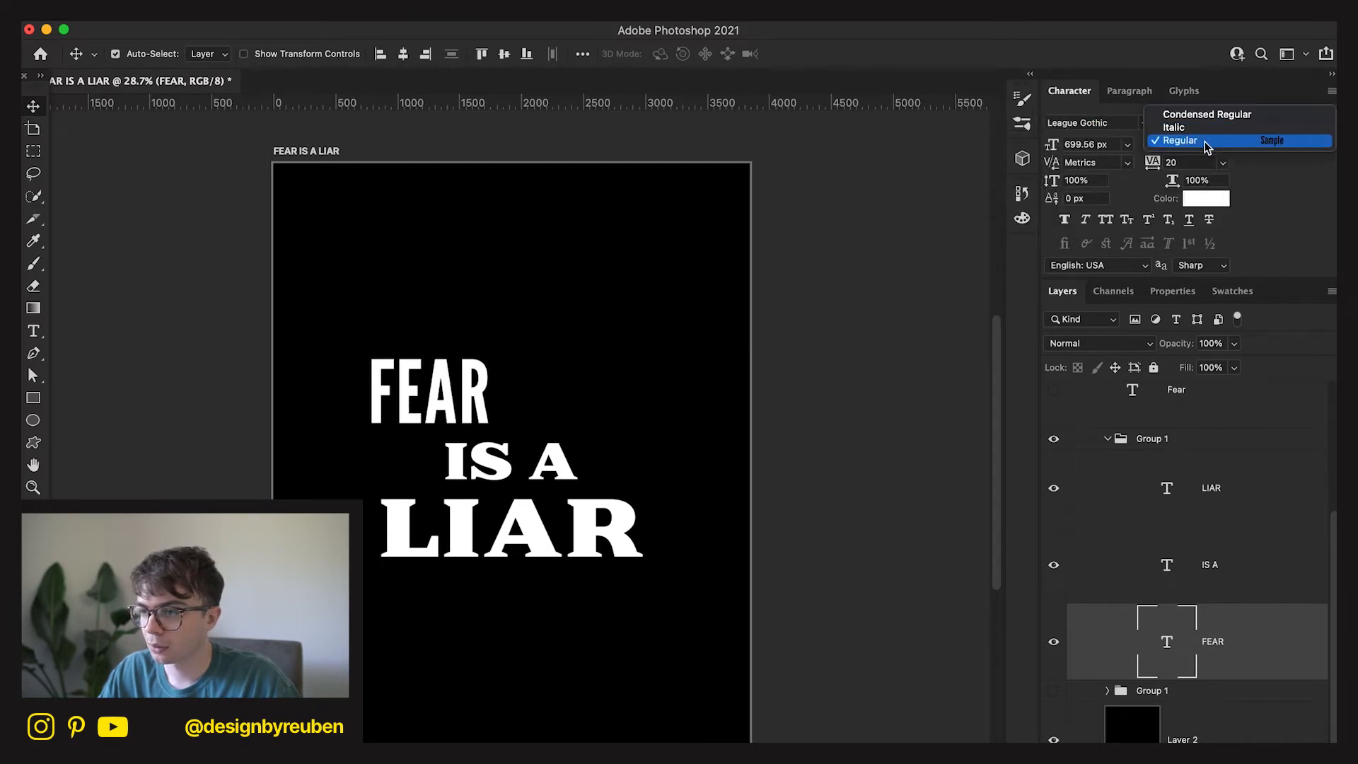
click(1255, 115)
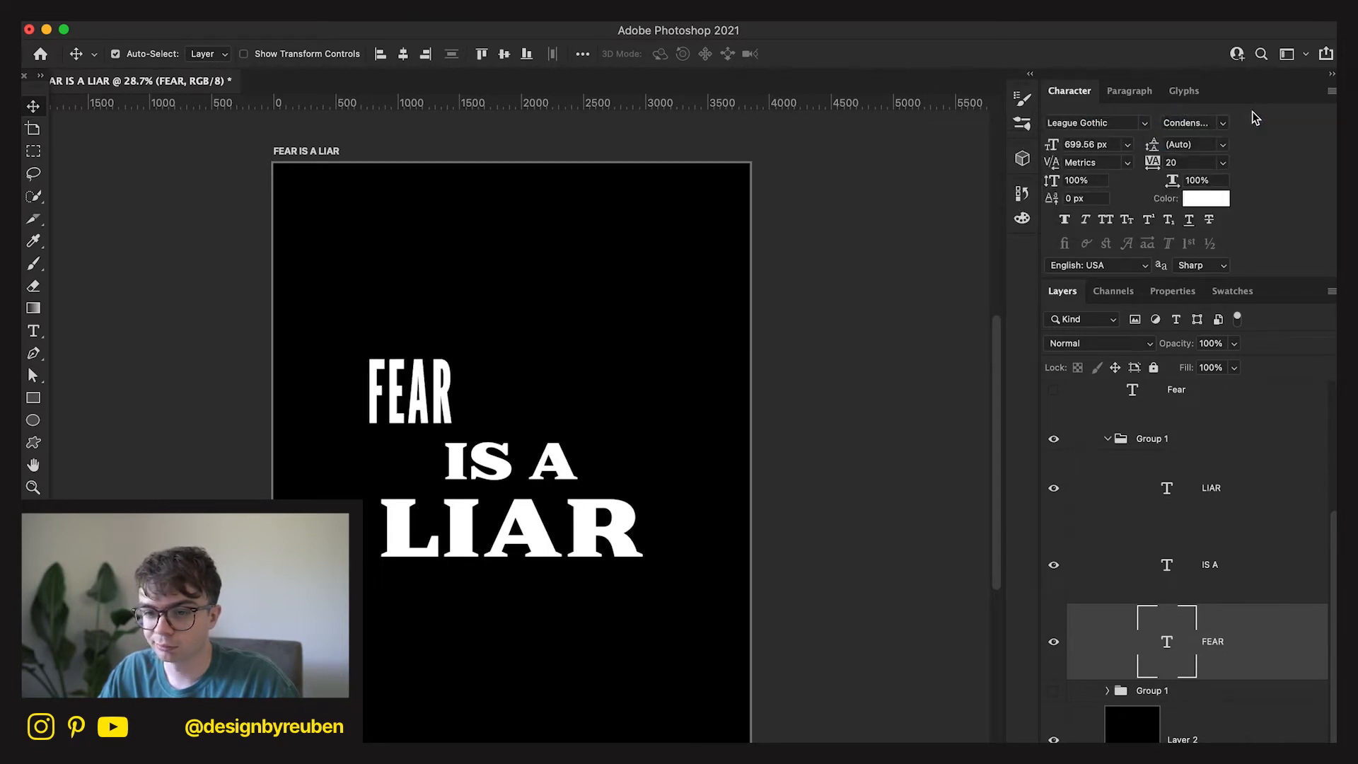
key(super+z)
Browse the Adobe Fonts list and set the duplicated FEAR headline in Anton Regular.
click(1143, 123)
scroll(1139, 181, up, 15)
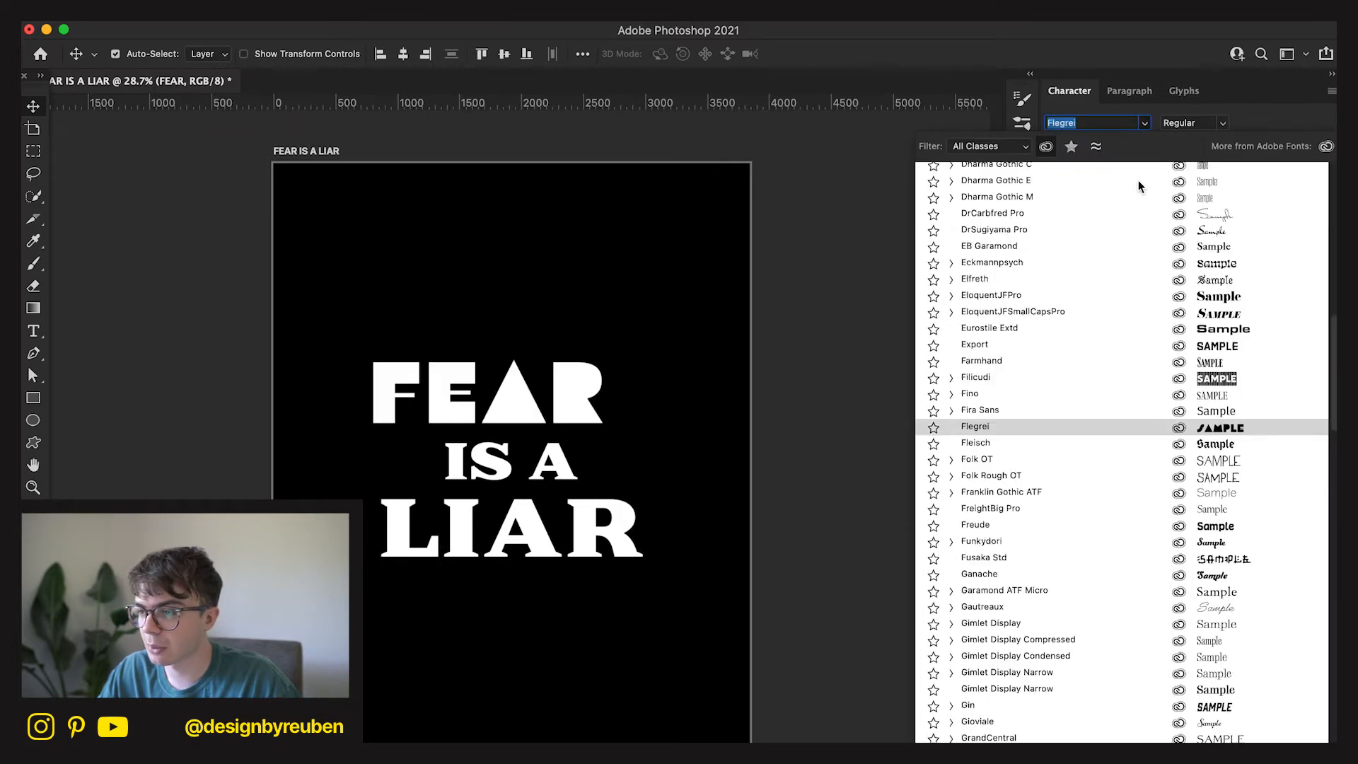
scroll(1139, 180, down, 5)
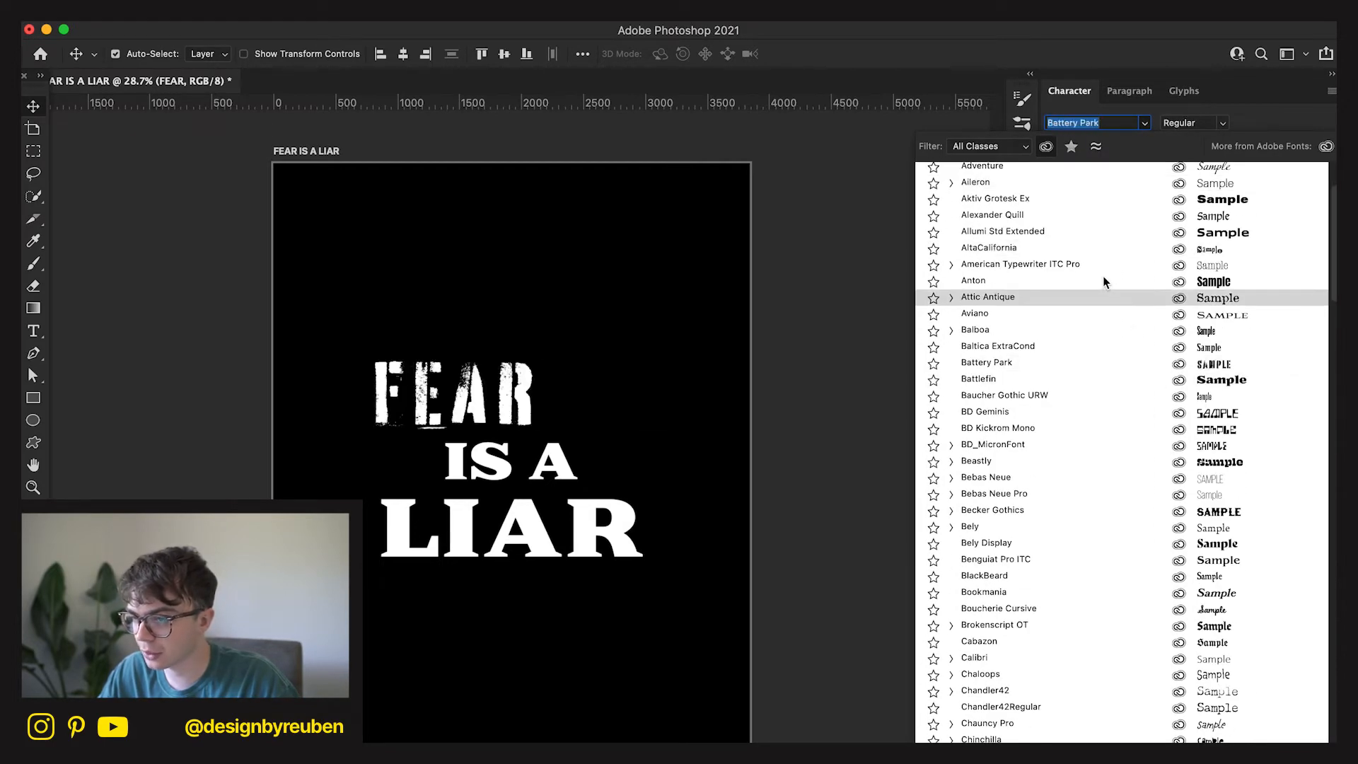
click(1104, 281)
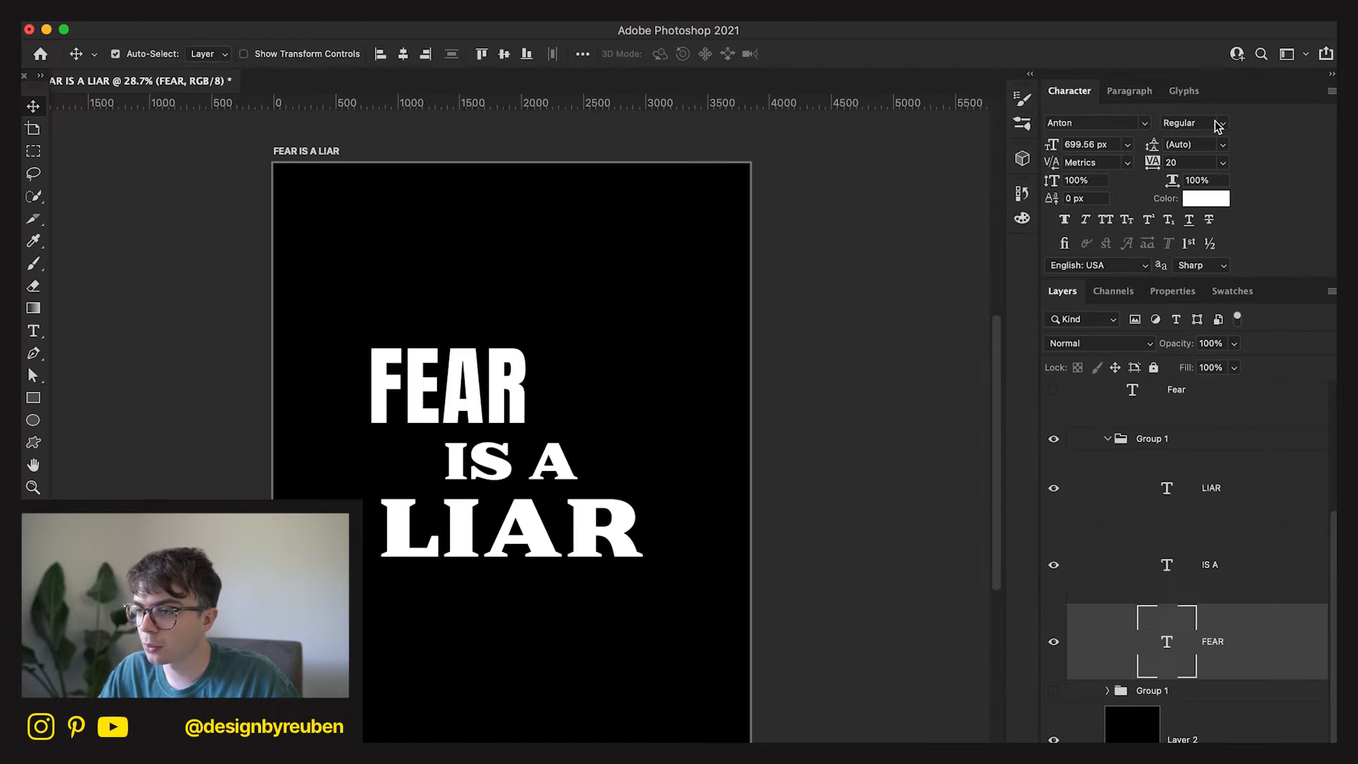
Enlarge the Anton FEAR headline to about 1164 px, centre it above IS A, and set its tracking to 0.
drag(559, 417, 644, 388)
key(super+t)
click(891, 54)
click(1194, 162)
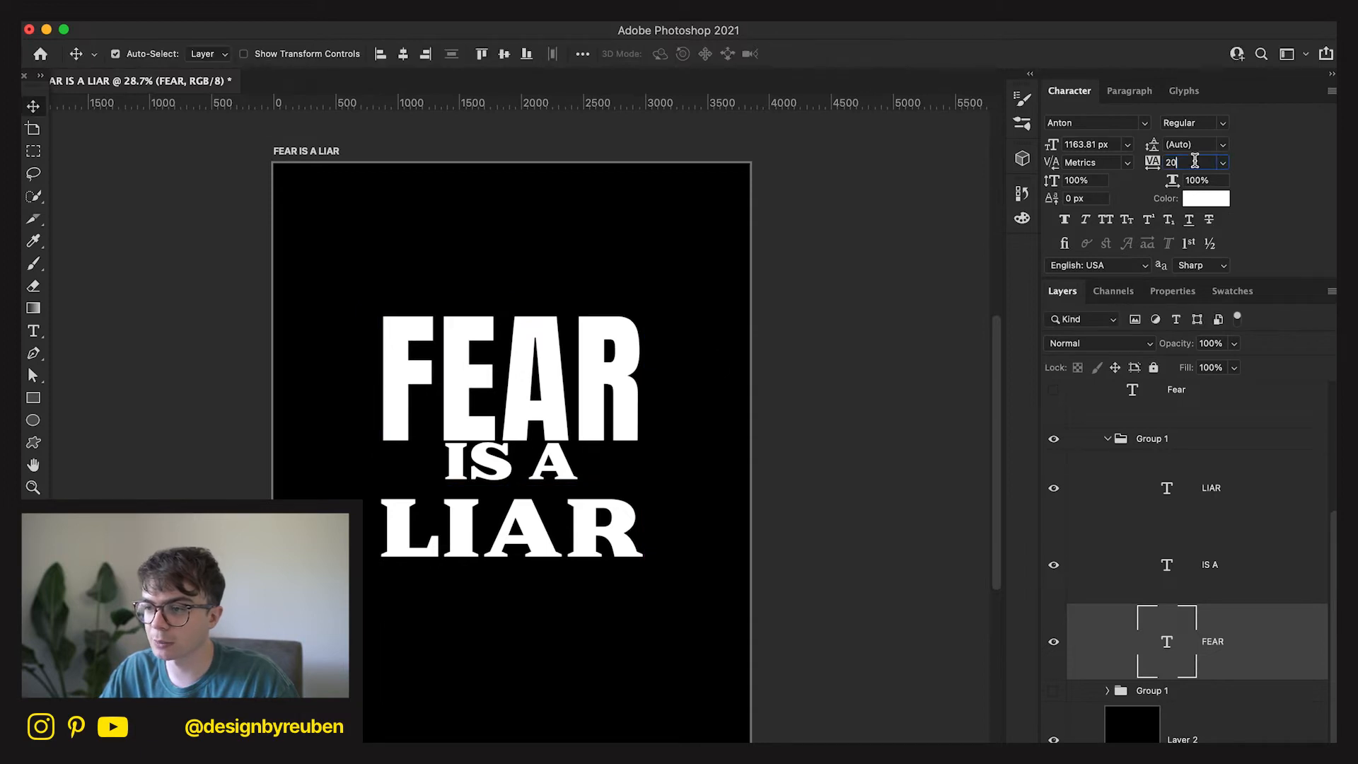
text(-)
key(Return)
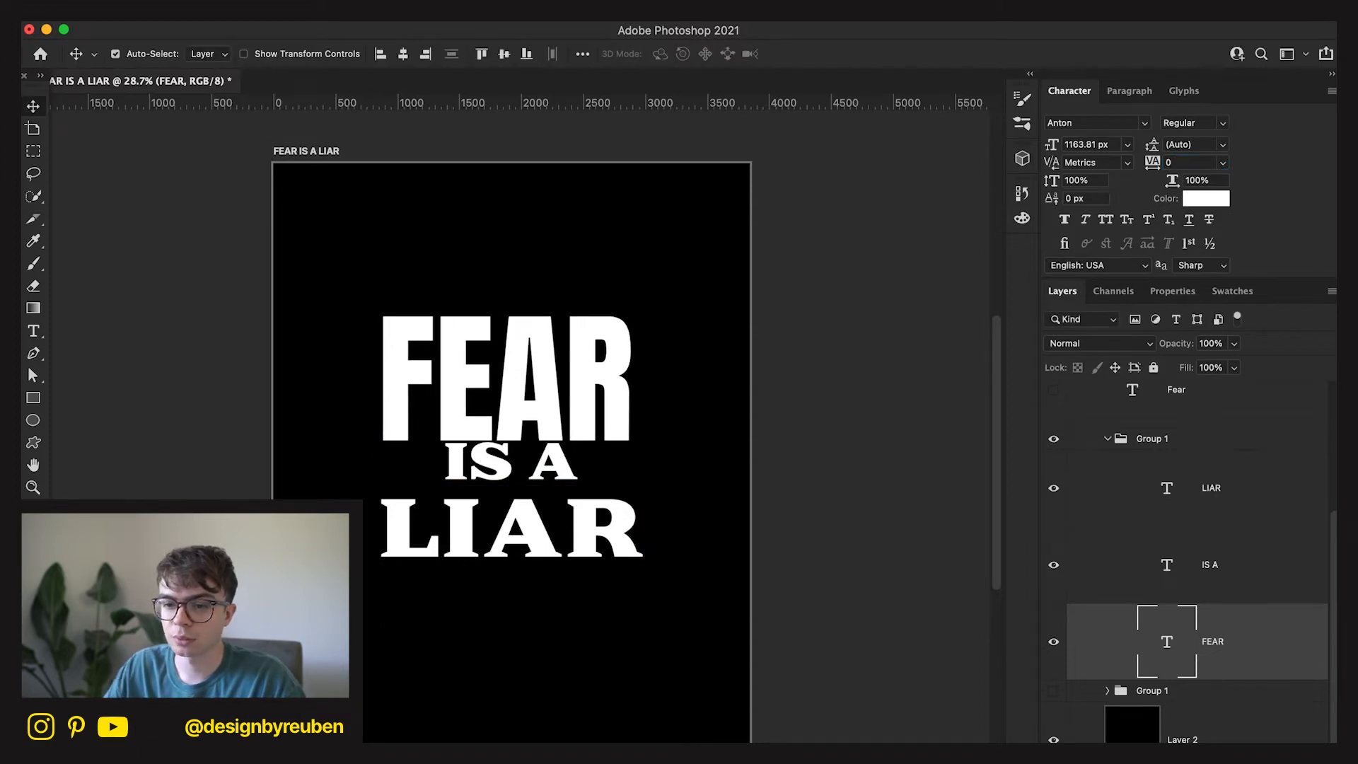
Try a tracking of 20 on the Anton FEAR headline, settle on -20, and centre it horizontally on the poster.
text(20)
key(Return)
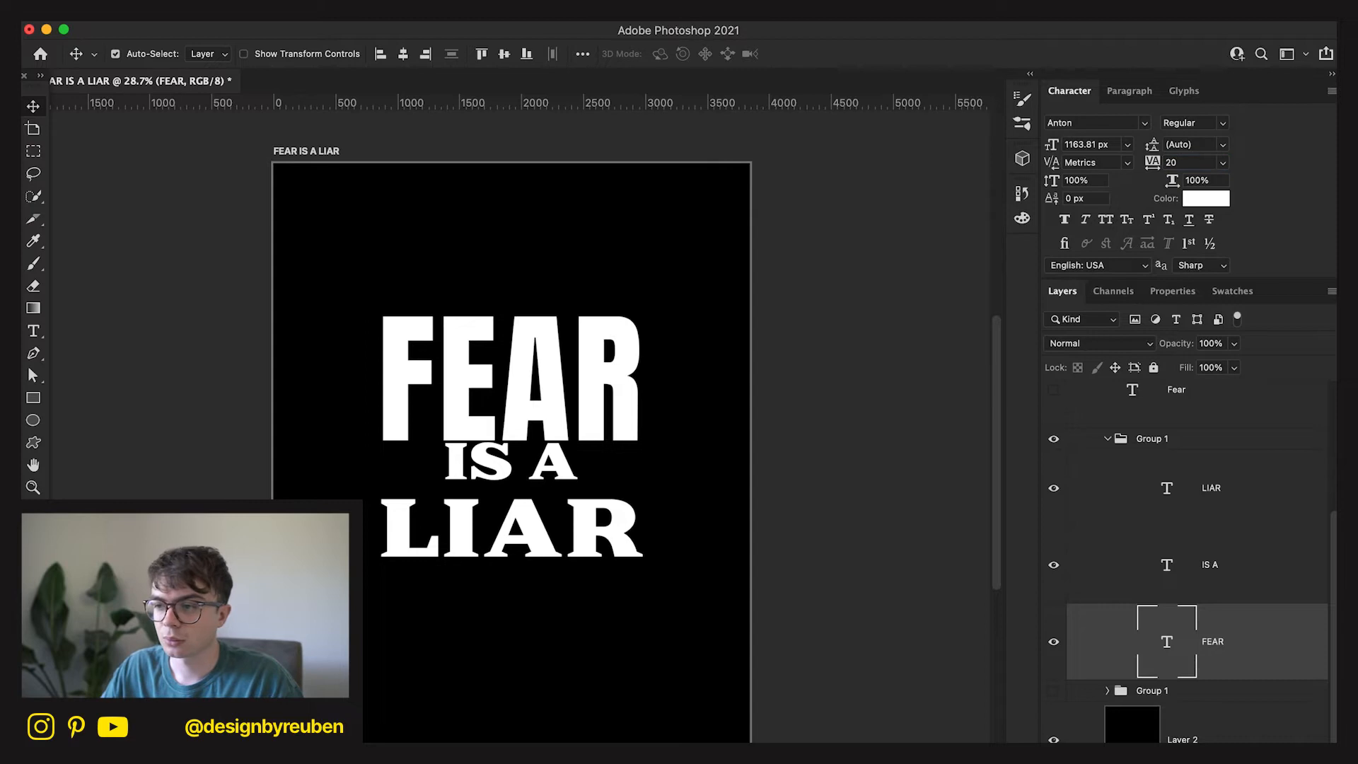
text(-20)
key(Return)
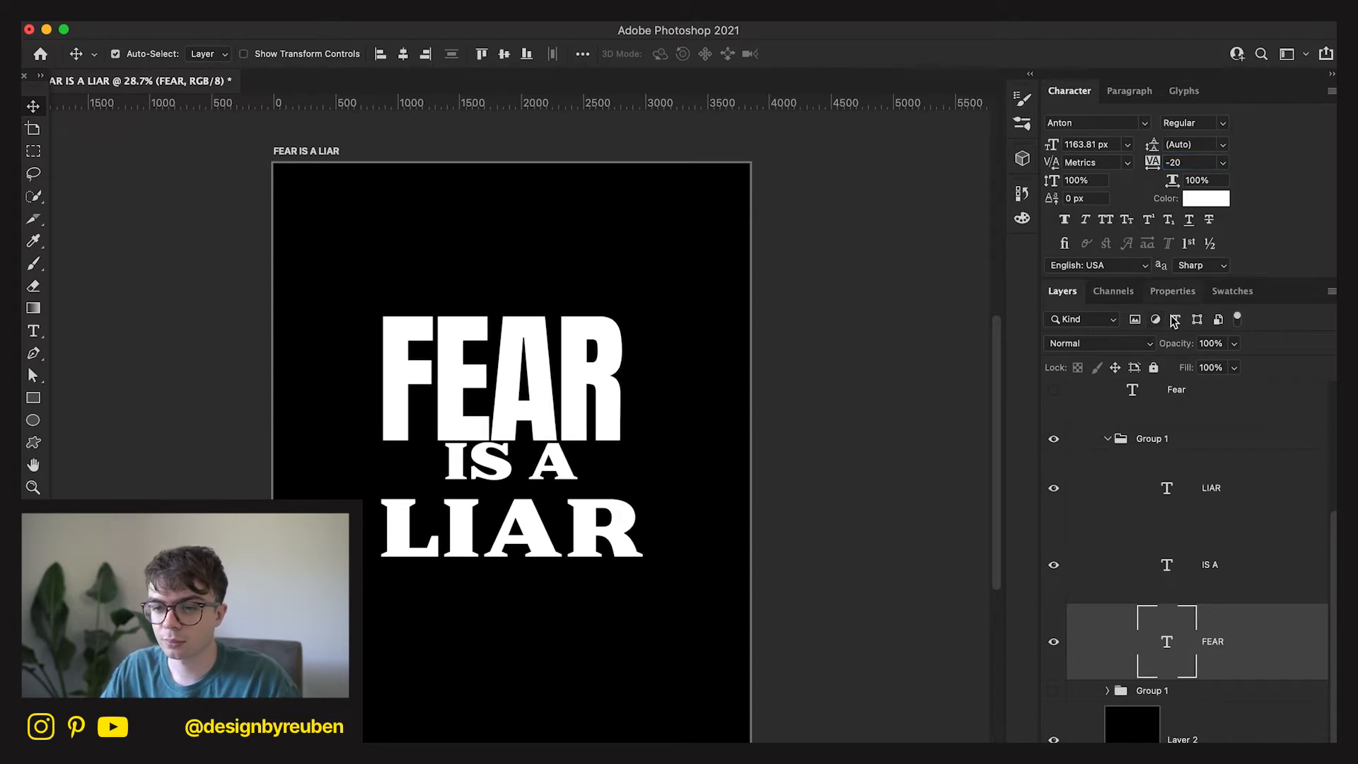
click(404, 54)
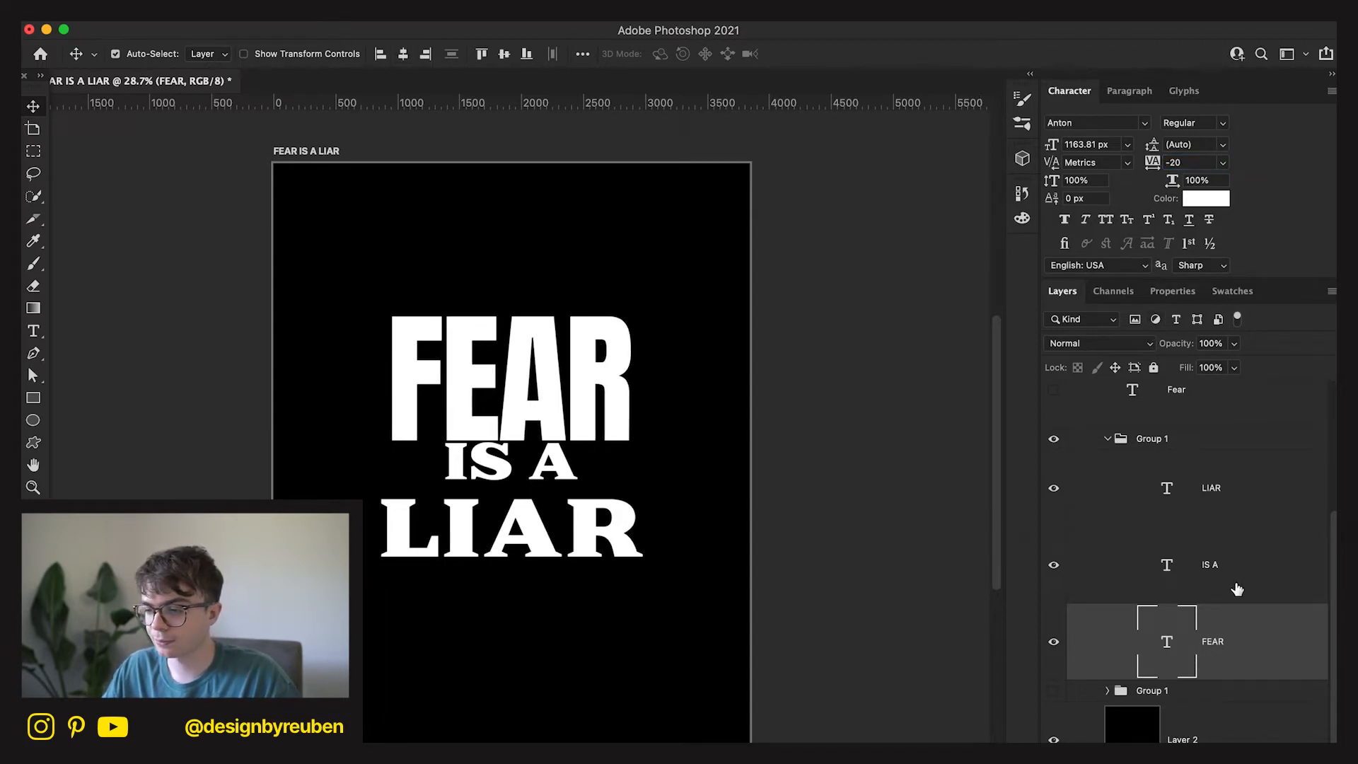
Move the white IS A text down clear of FEAR and set it in Acme Gothic Extrawide Black.
click(1237, 589)
key(shift+Down)
key(shift+Down)
key(shift+Down)
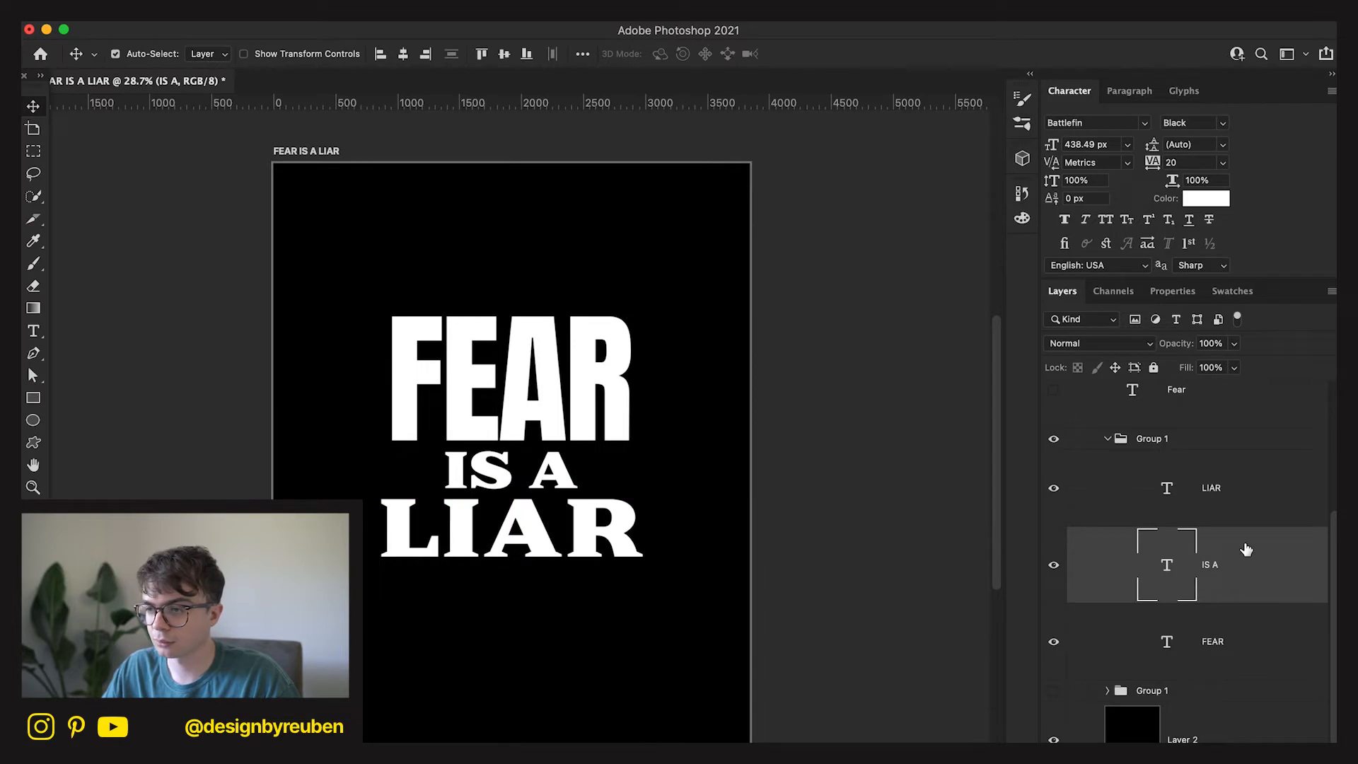
click(1144, 123)
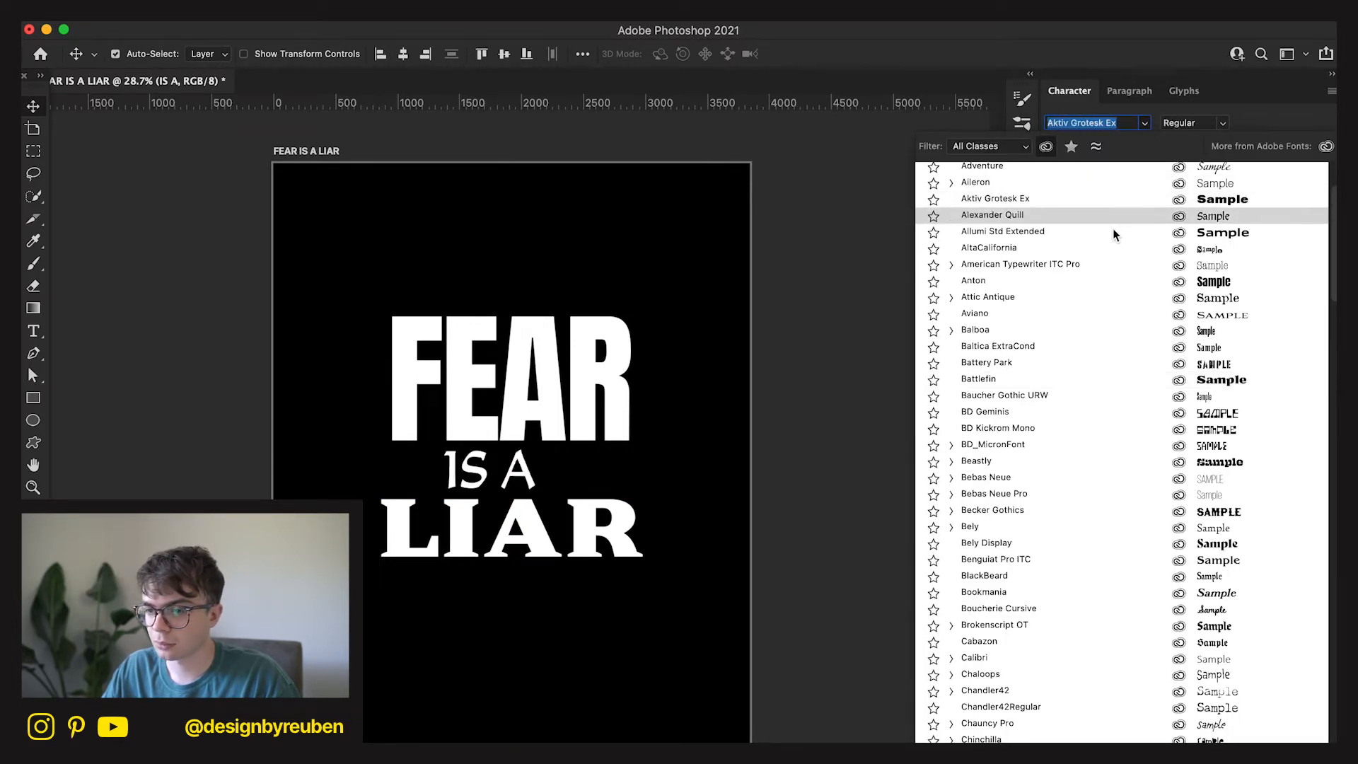
scroll(1113, 233, up, 4)
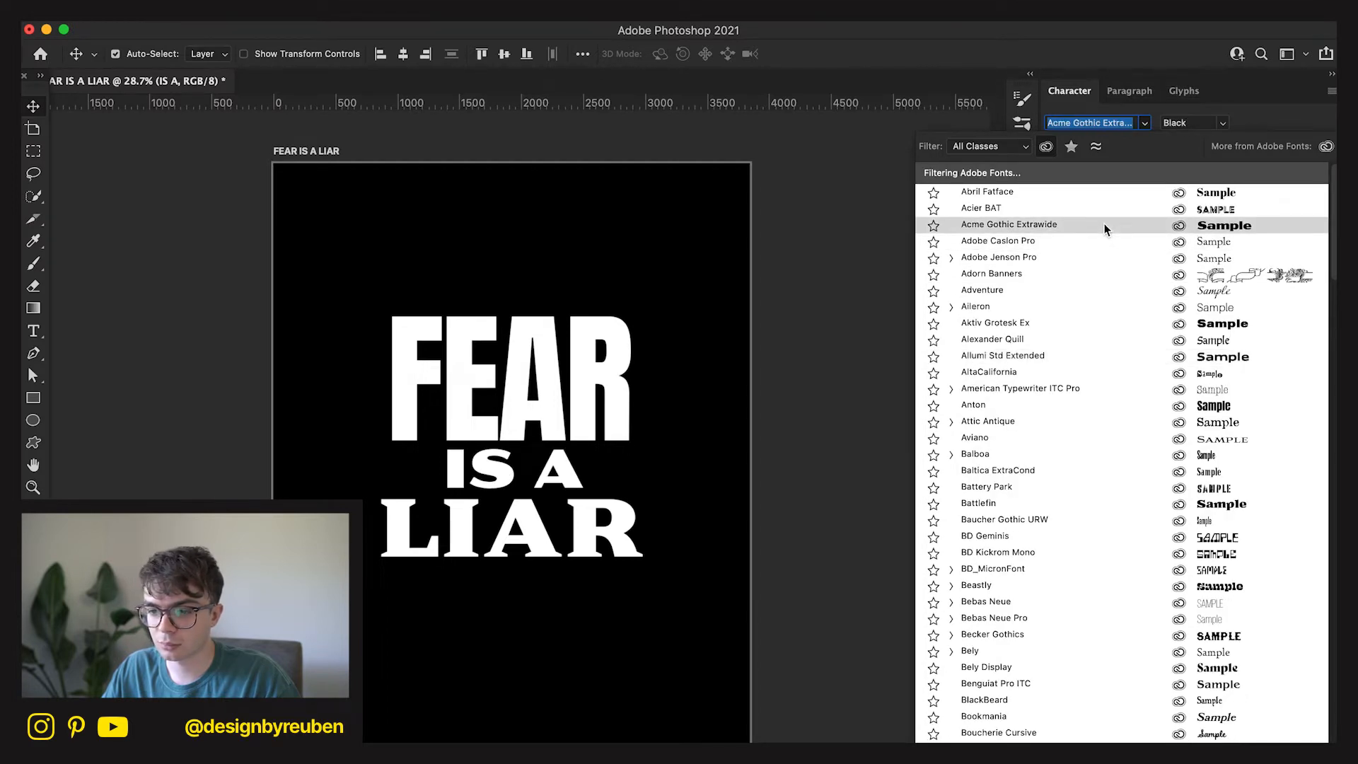
click(1105, 223)
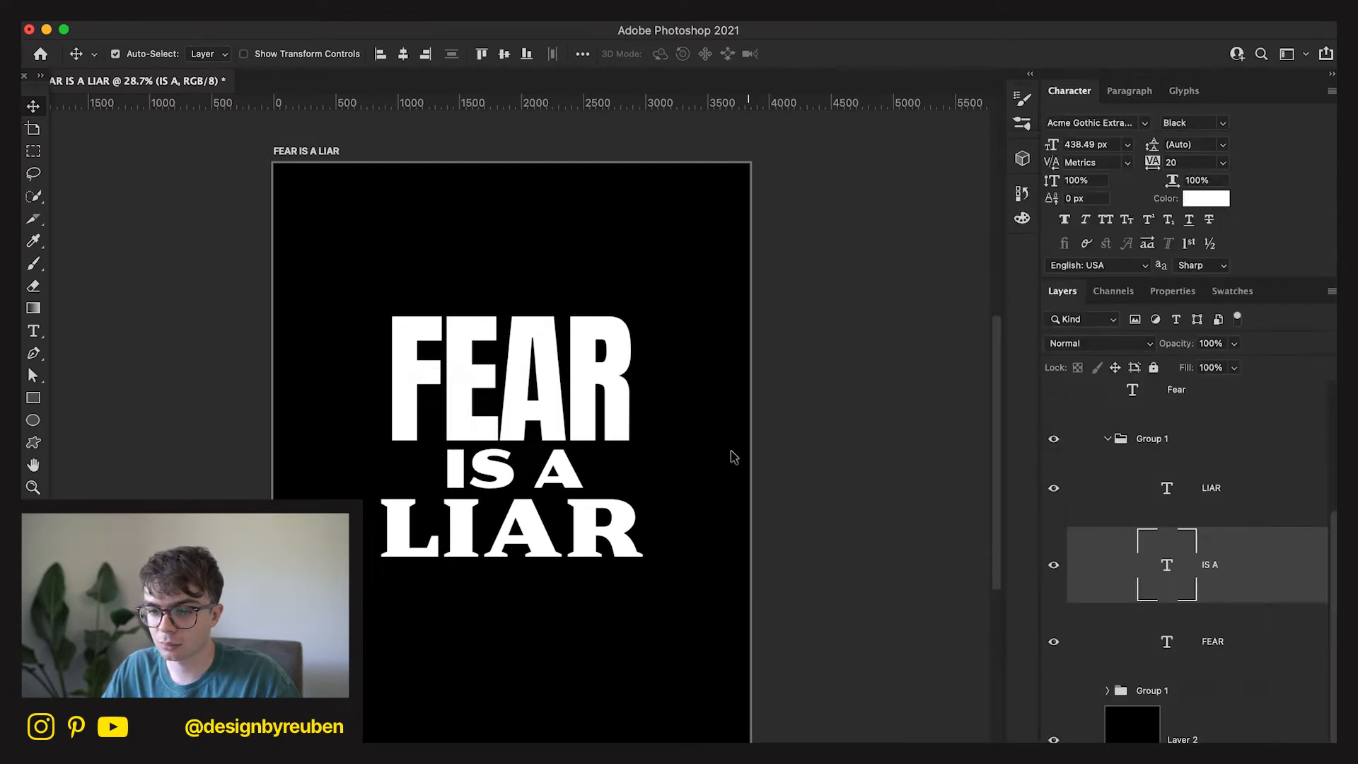
Delete the white Battlefin LIAR text from the headline group.
click(1231, 514)
click(1143, 124)
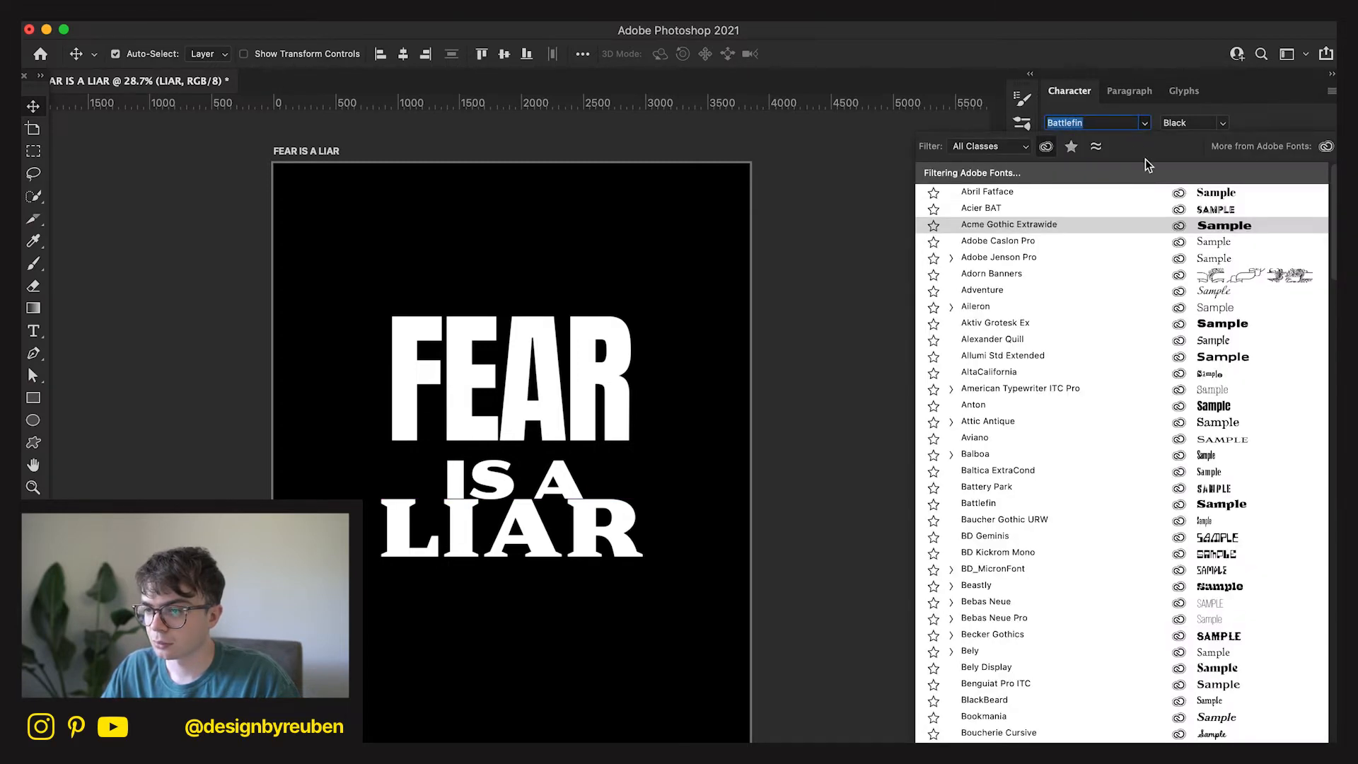
click(1266, 105)
key(BackSpace)
scroll(1228, 501, up, 2)
Duplicate the Anton FEAR text, place the copy above IS A in the layer order, and move it below IS A on the poster.
click(1245, 651)
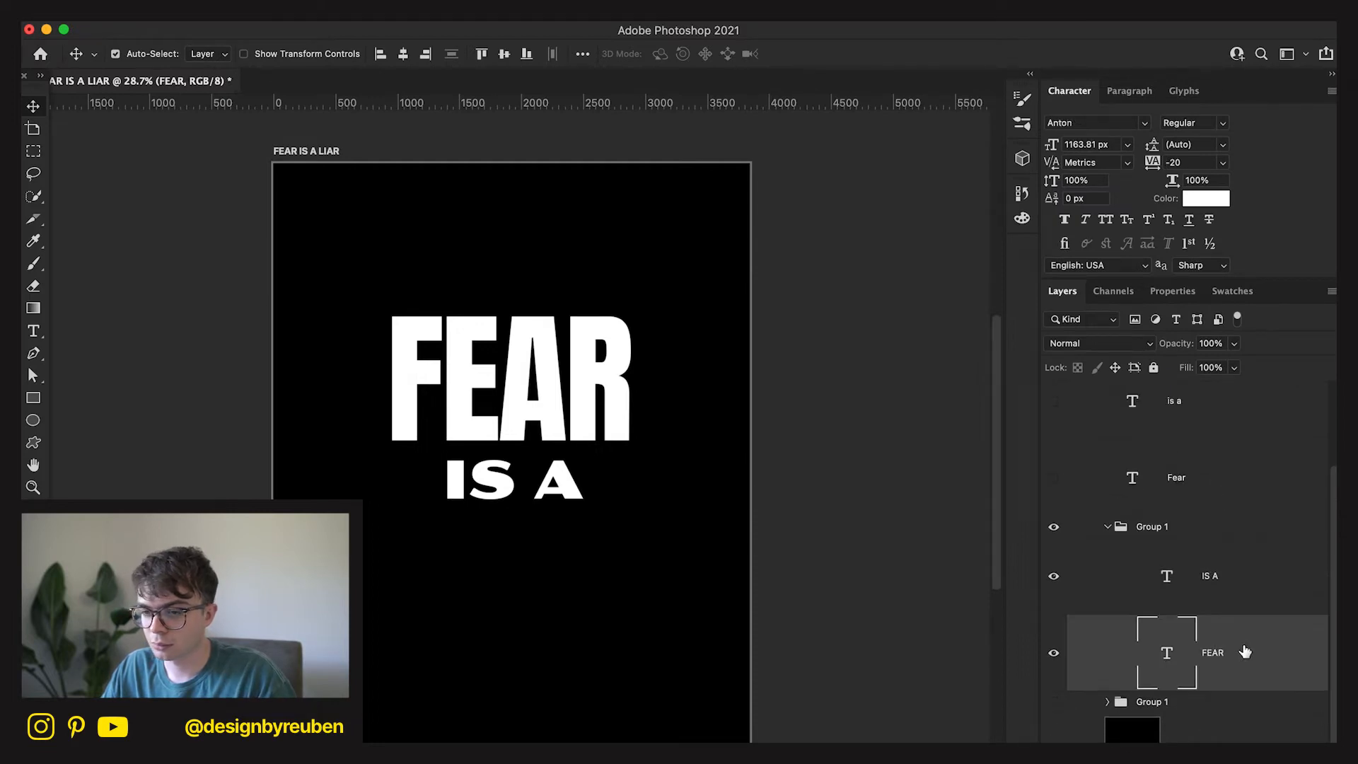
drag(614, 377, 631, 393)
key(super+z)
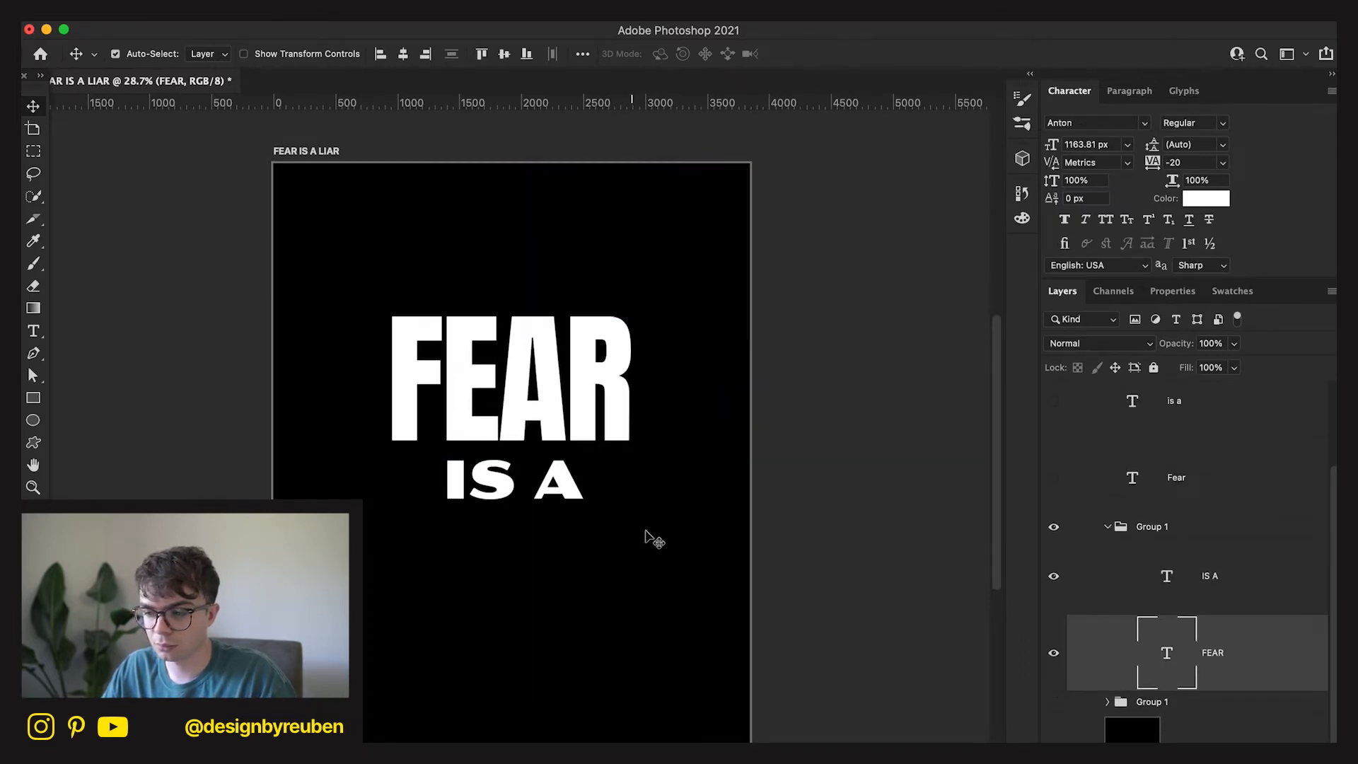
key(super+j)
drag(1164, 637, 1165, 562)
drag(523, 361, 516, 563)
Change the wording of the lower FEAR copy to LIAR, keeping it as editable type.
key(y)
click(554, 608)
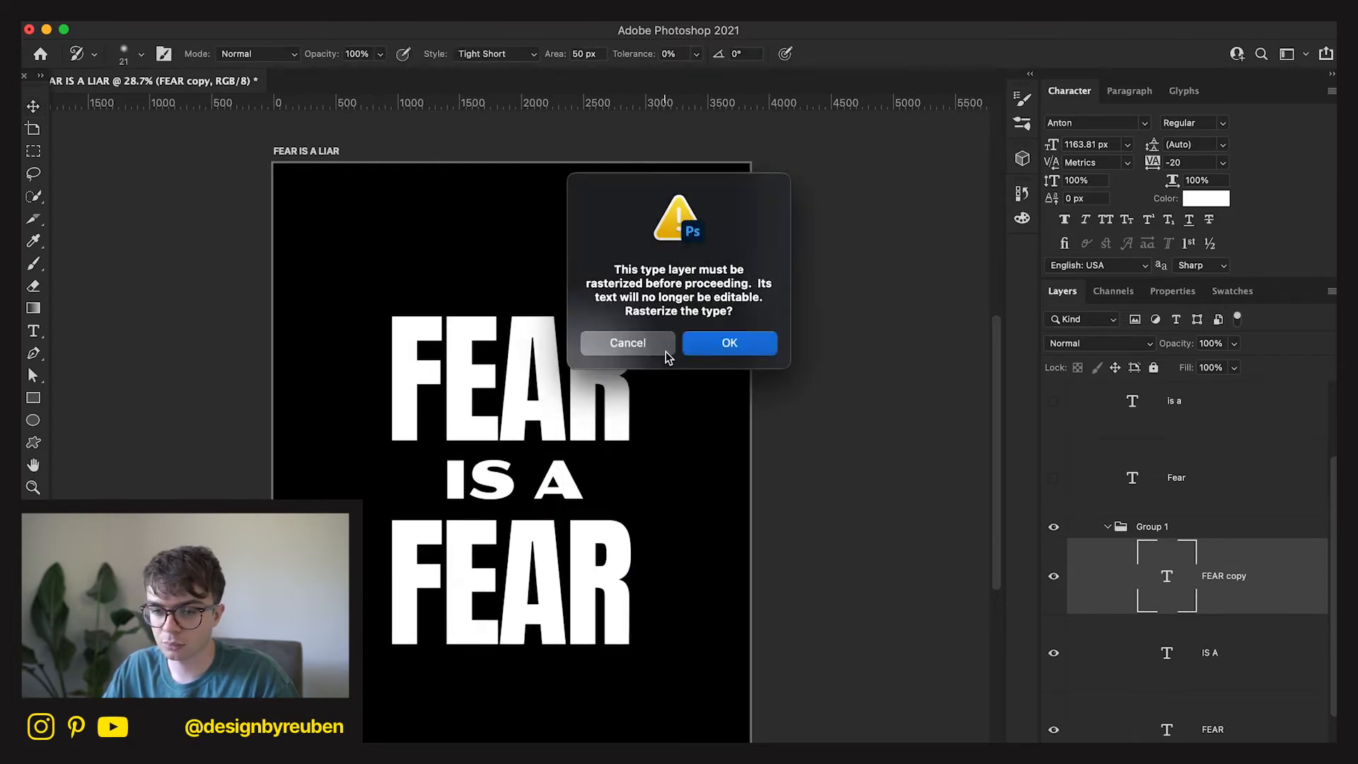
click(665, 352)
key(v)
double_click(557, 621)
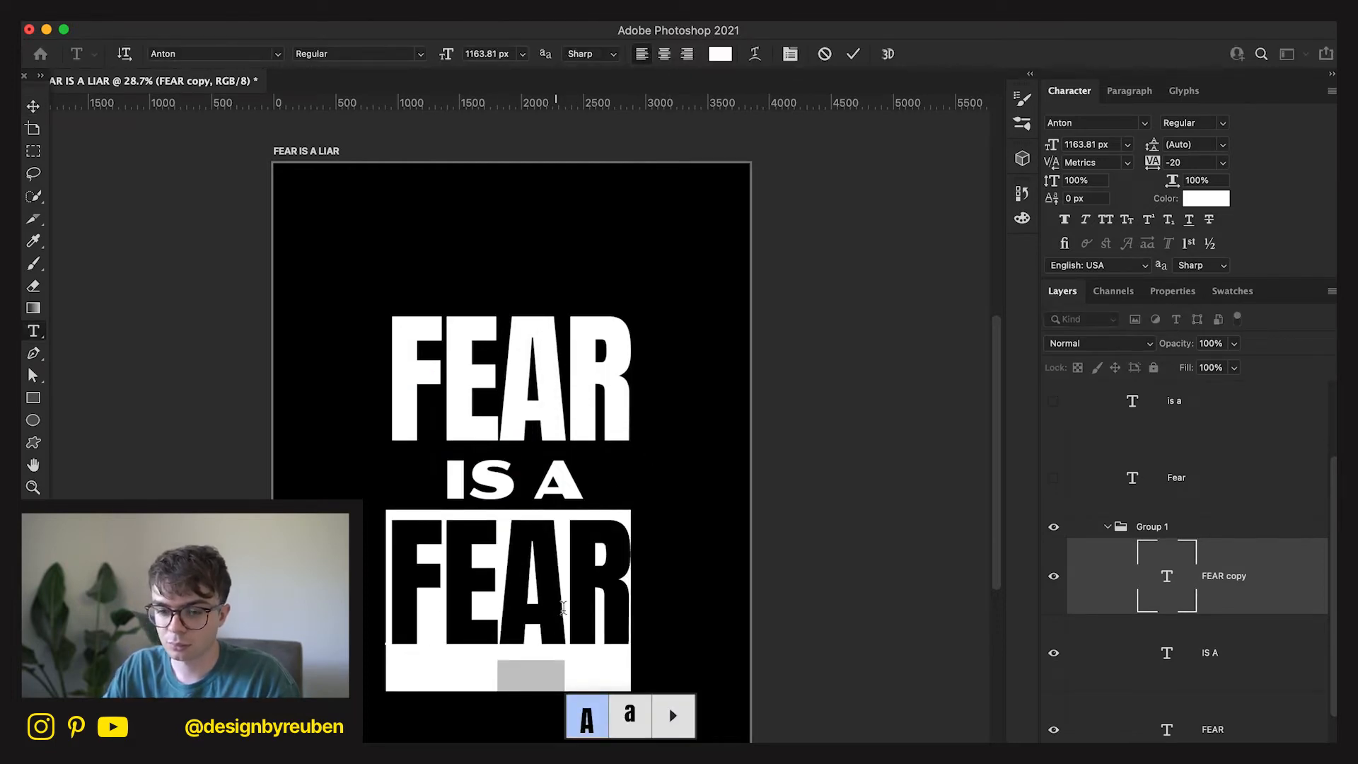
key(BackSpace)
text(L)
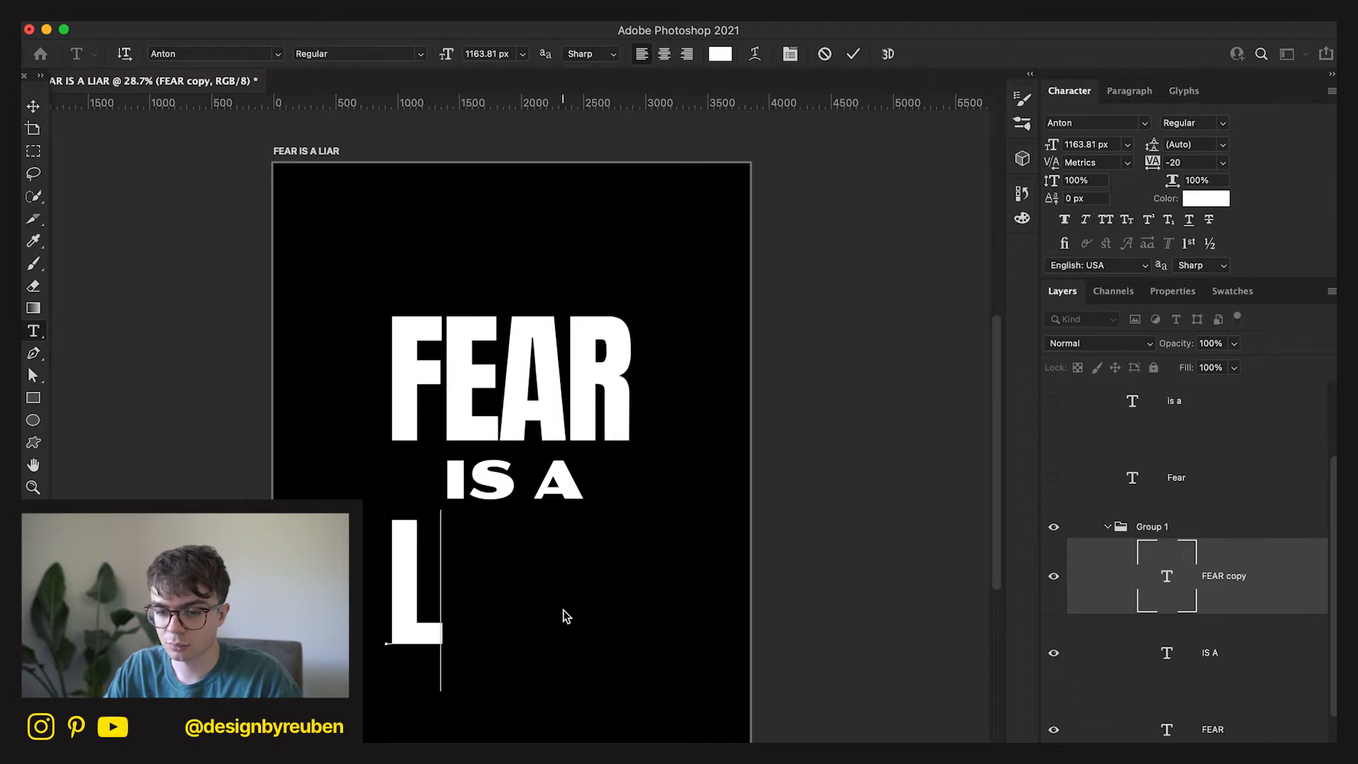
text(IAR)
click(36, 106)
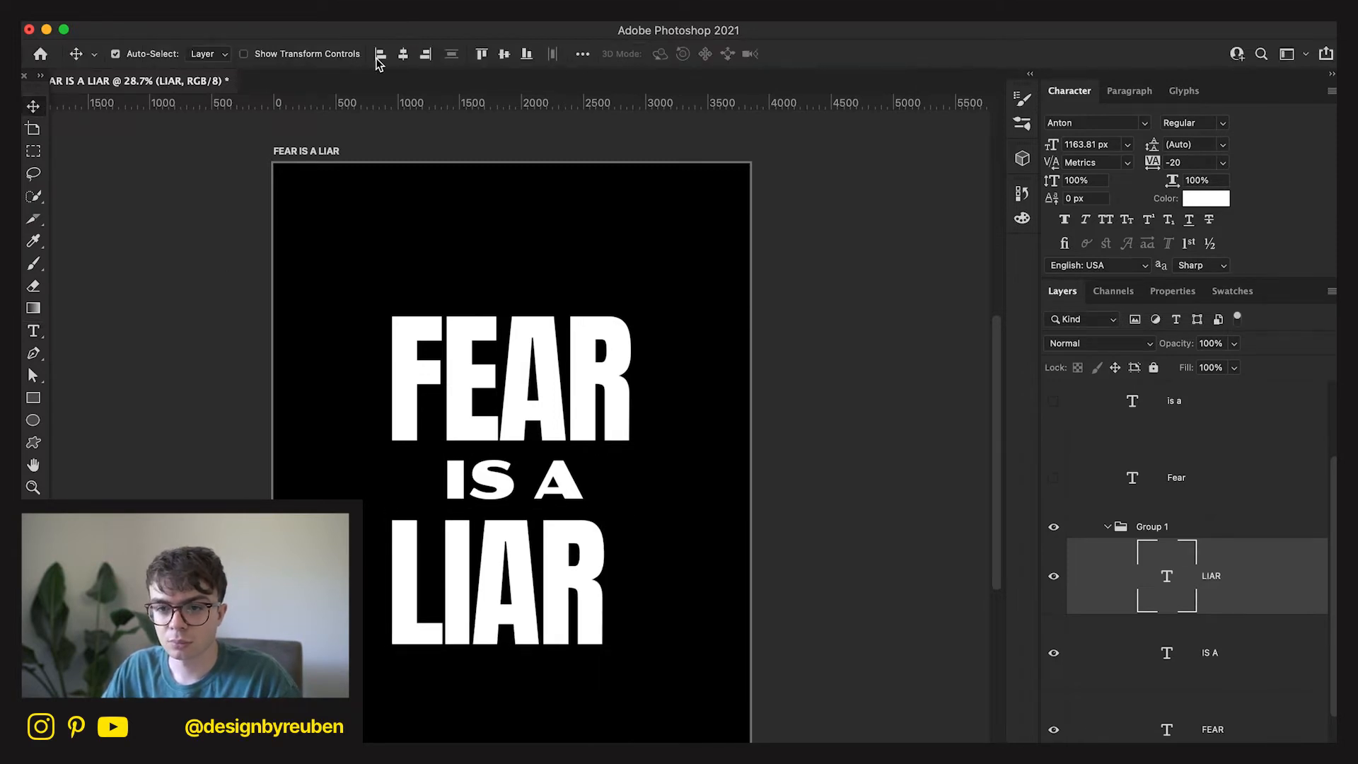
Centre the new LIAR text horizontally and the whole white headline group vertically on the poster.
click(402, 55)
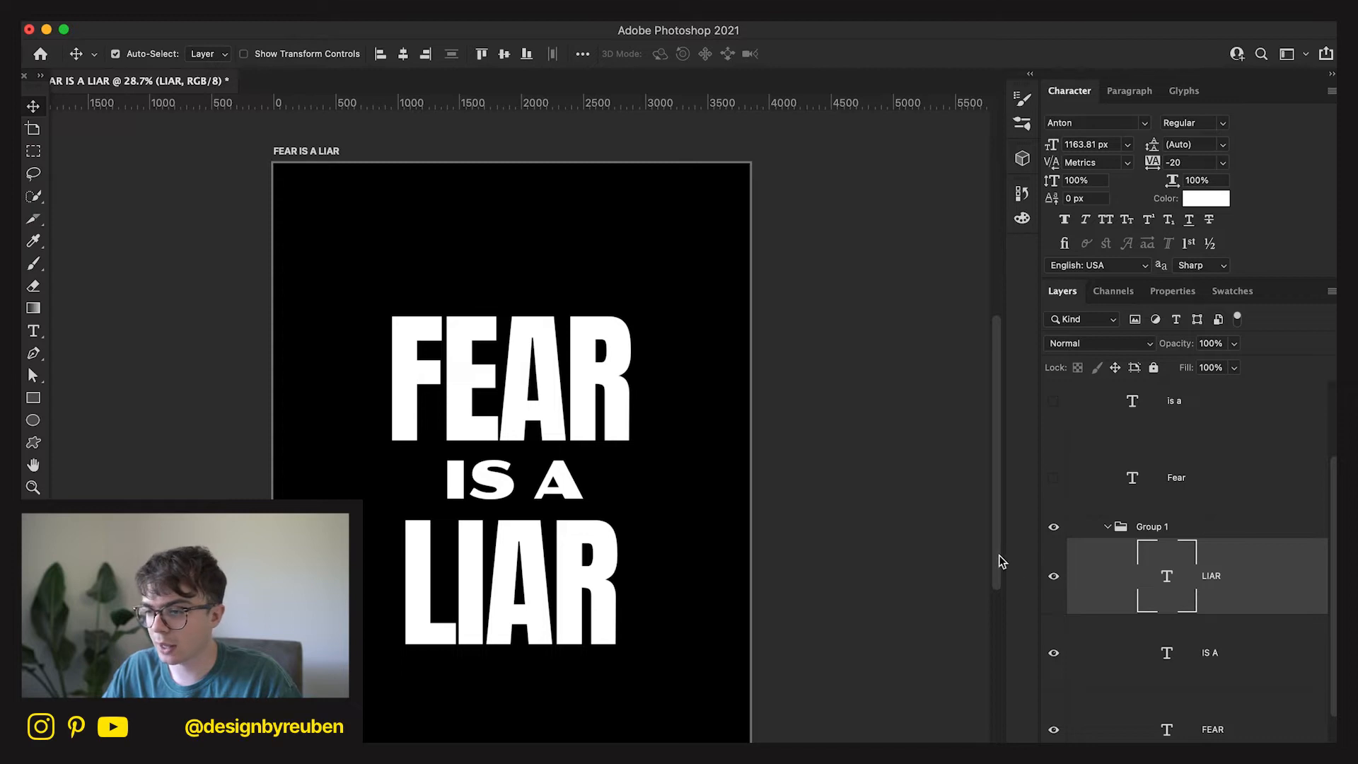
click(1143, 526)
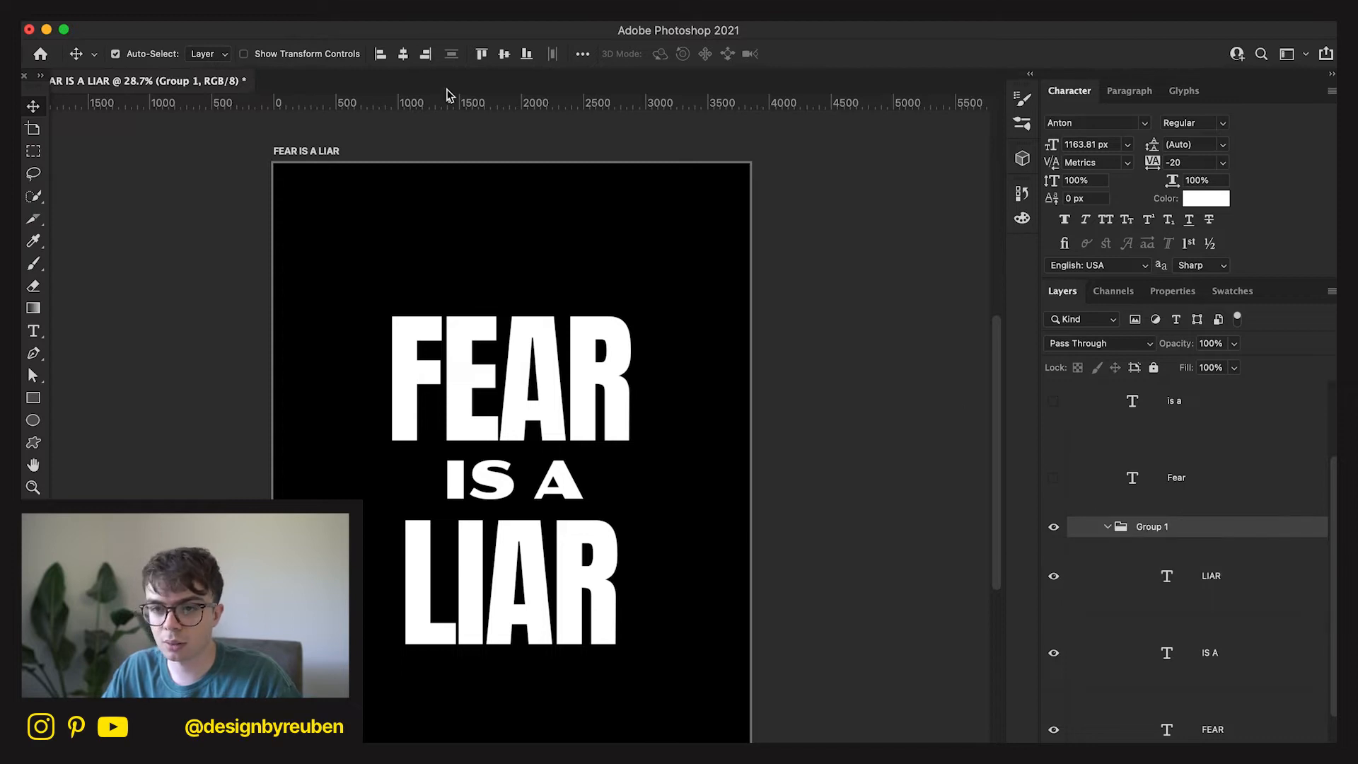
click(504, 54)
Show the blue Fear script and position it over the lower-left part of the white FEAR headline.
scroll(1269, 558, up, 1)
click(1053, 520)
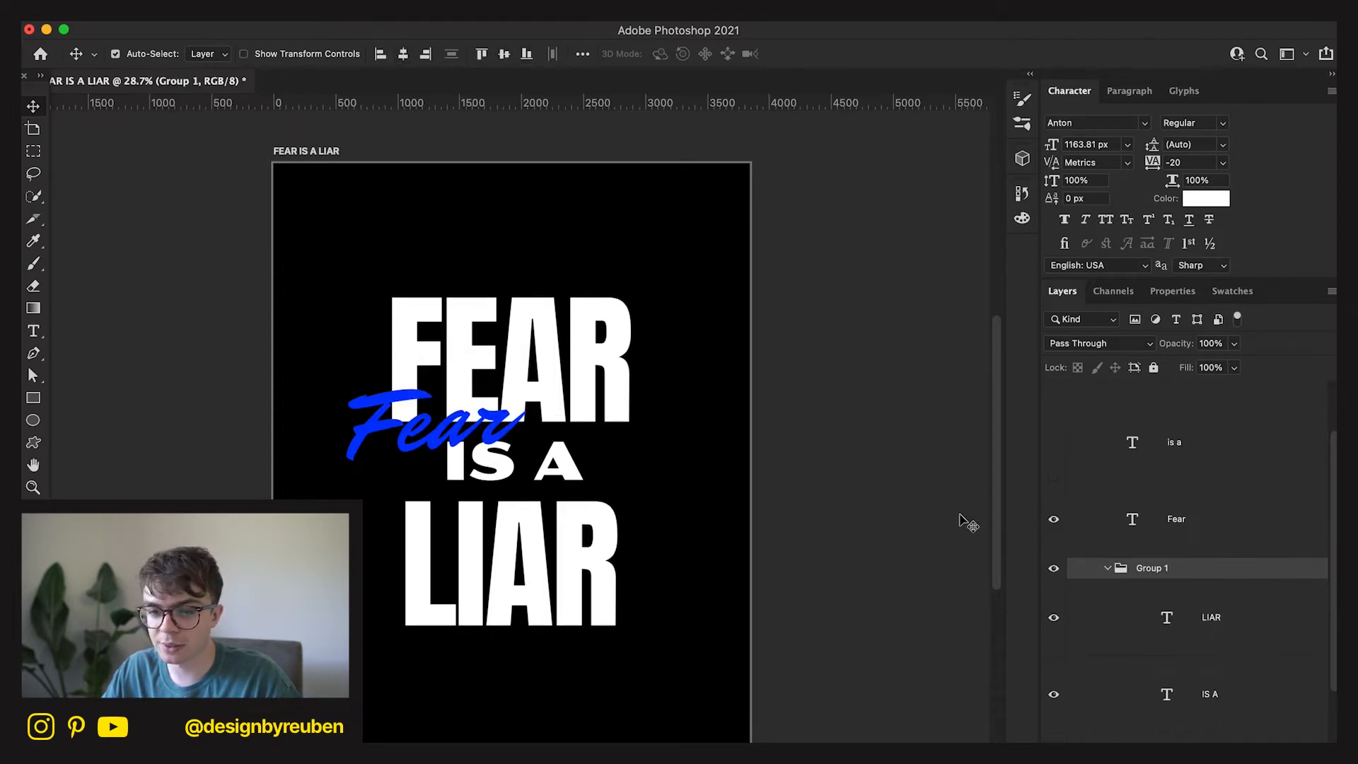
drag(623, 462, 621, 468)
click(1239, 535)
drag(529, 499, 551, 482)
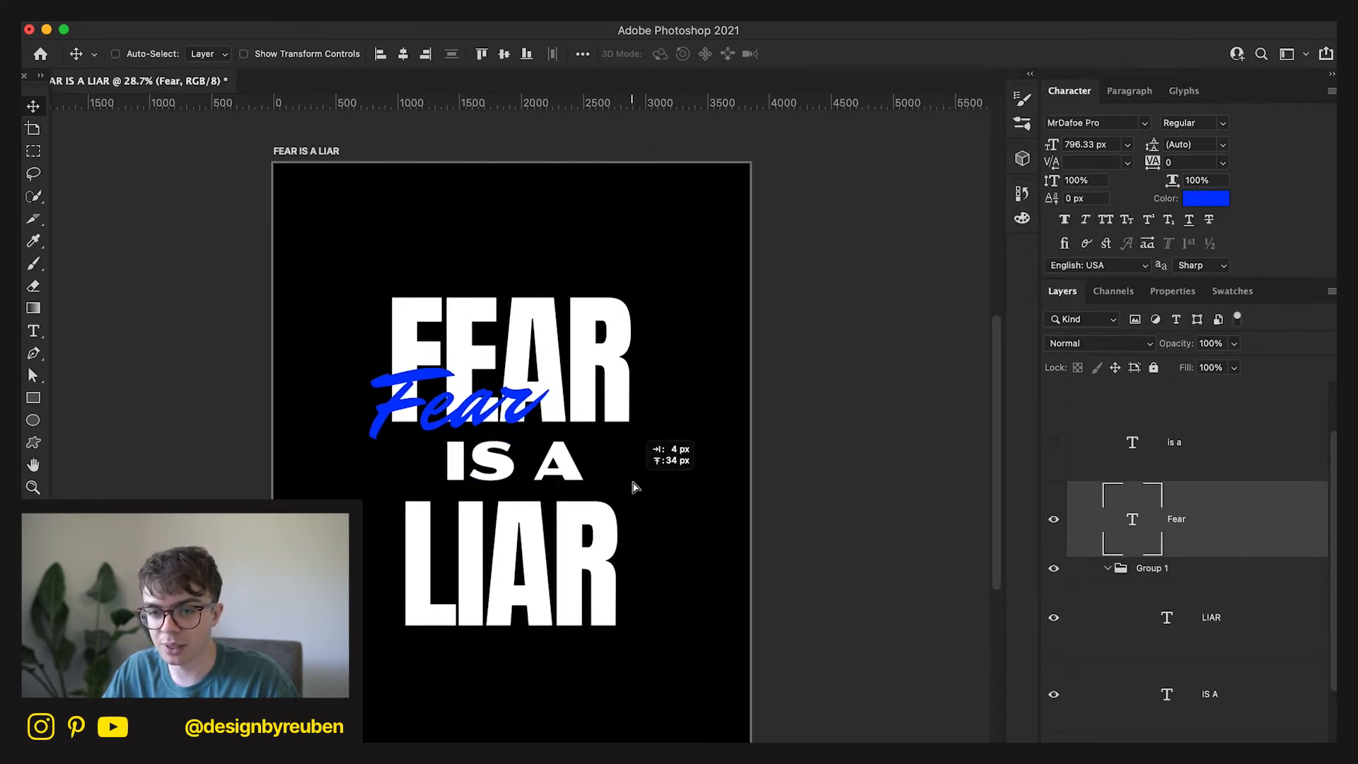
mouse_move(499, 417)
mouse_down()
mouse_move(555, 372)
mouse_move(551, 392)
mouse_move(467, 400)
mouse_move(497, 407)
mouse_up()
Show the blue is a and Liar scripts and place each over the lower-right part of its matching white word.
click(1172, 449)
click(1053, 443)
drag(523, 477, 575, 403)
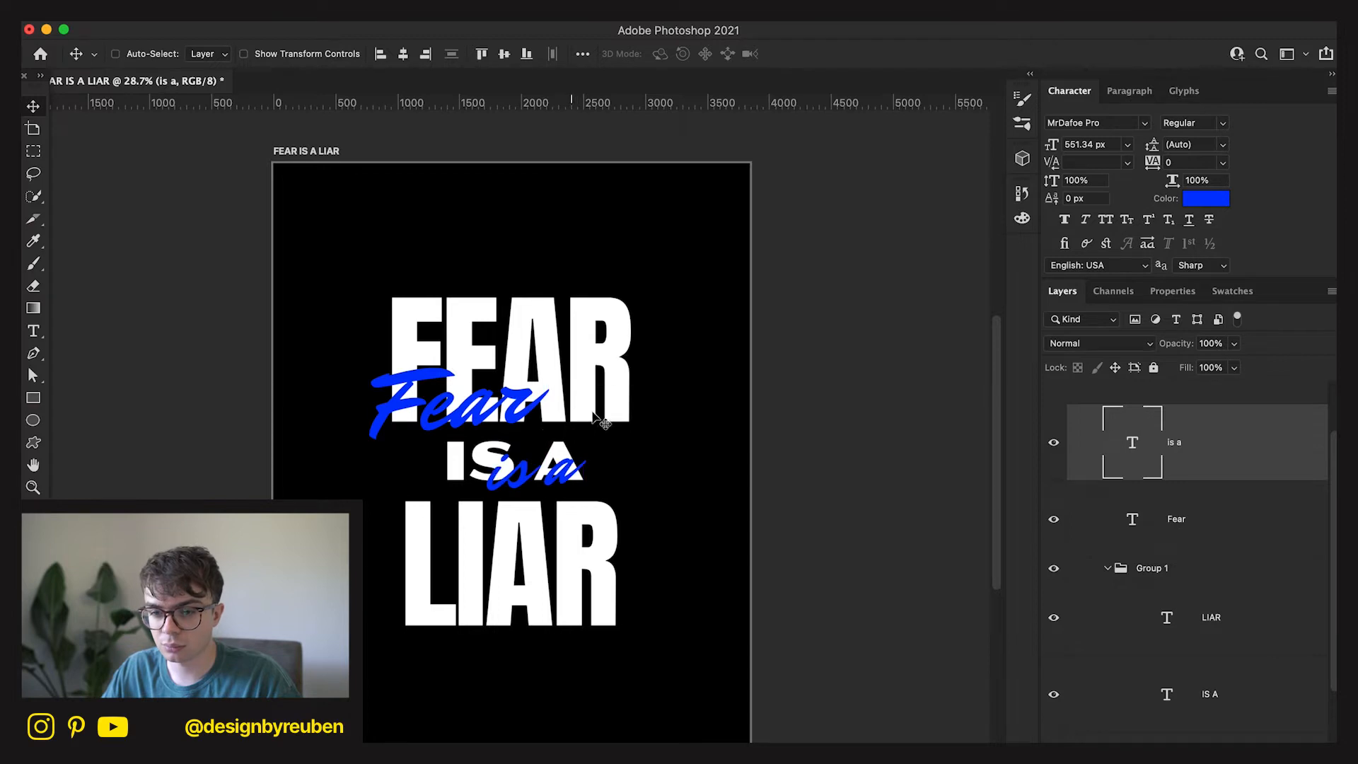
scroll(1161, 423, up, 1)
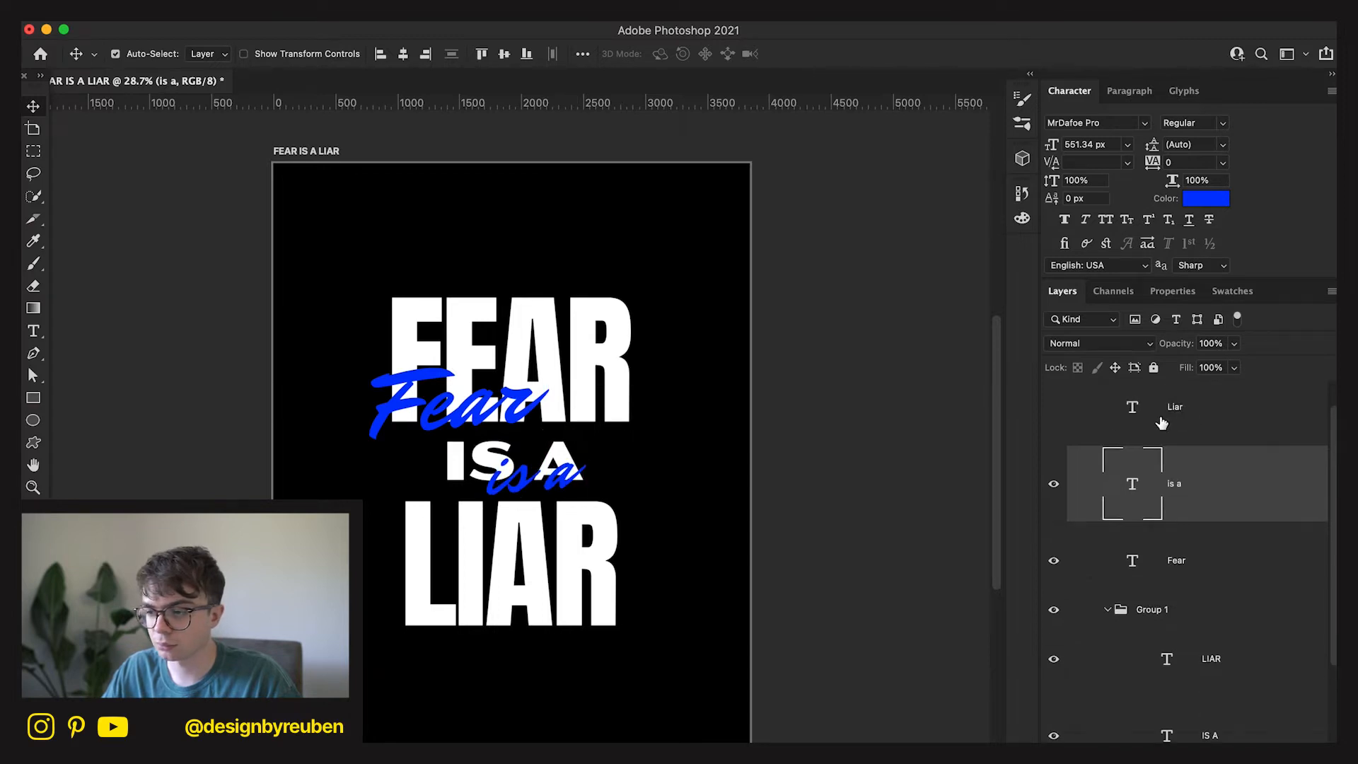
click(1053, 407)
click(1132, 417)
drag(657, 498, 628, 541)
Align the white LIAR, IS A and FEAR texts to each other by their horizontal centres.
click(1202, 589)
scroll(1231, 669, down, 2)
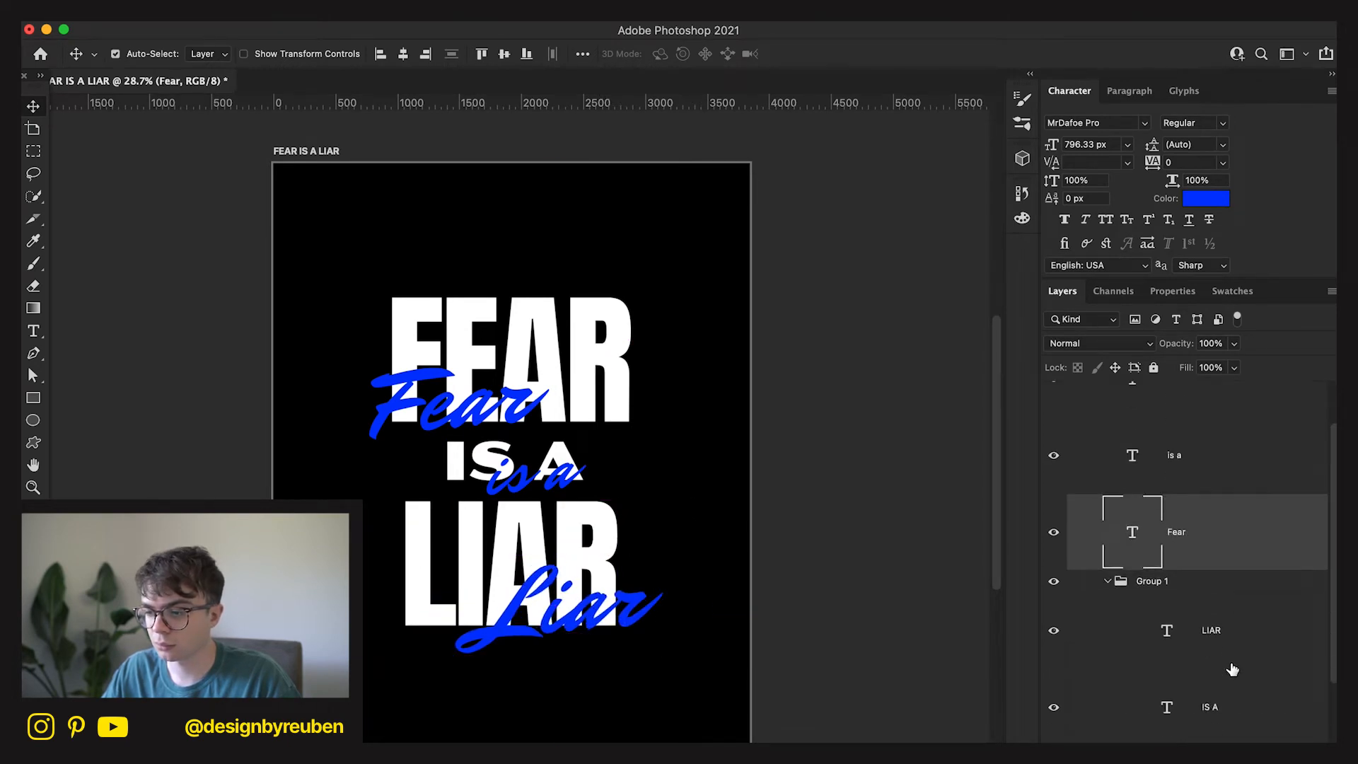
click(1229, 640)
scroll(1230, 640, down, 2)
shift+click(1160, 725)
click(396, 55)
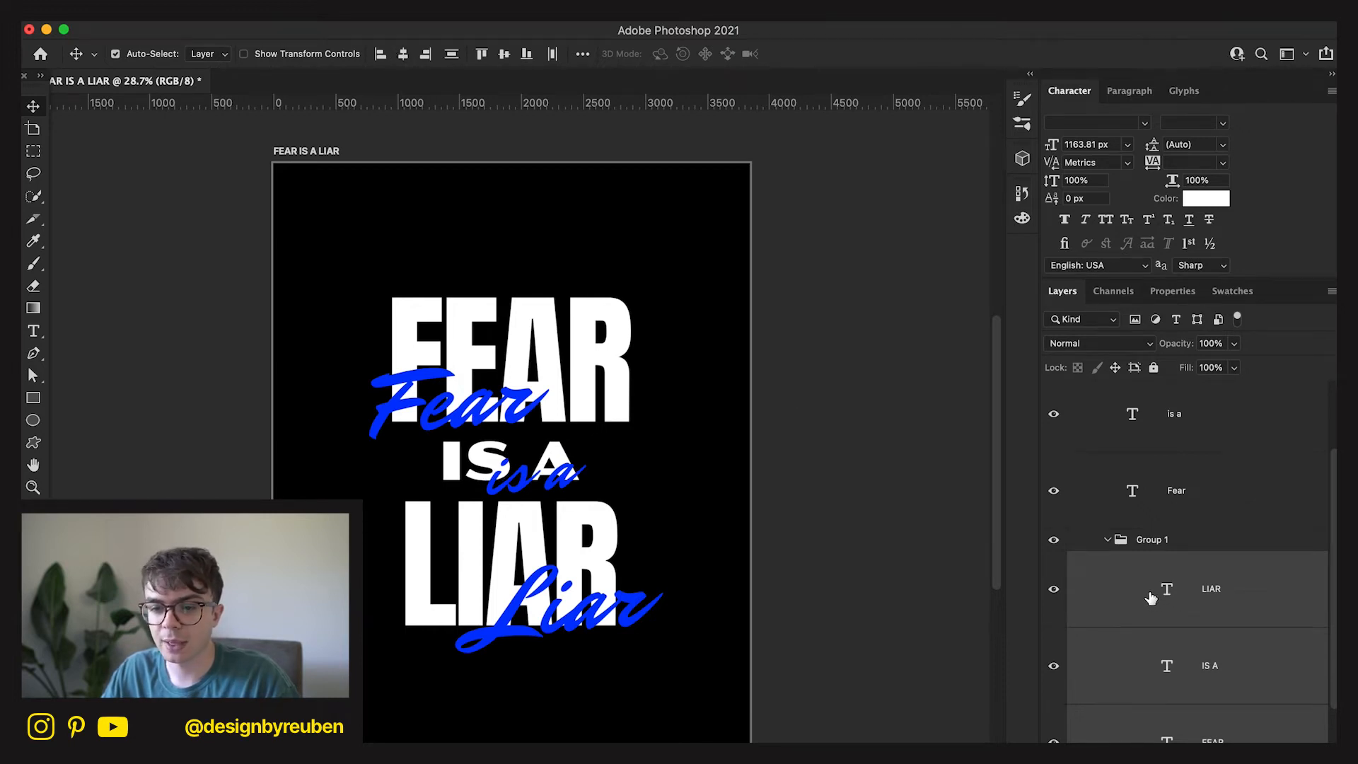
Group the three blue script texts, try centring the group horizontally on the poster, and undo the centring.
click(1160, 488)
scroll(1192, 481, up, 2)
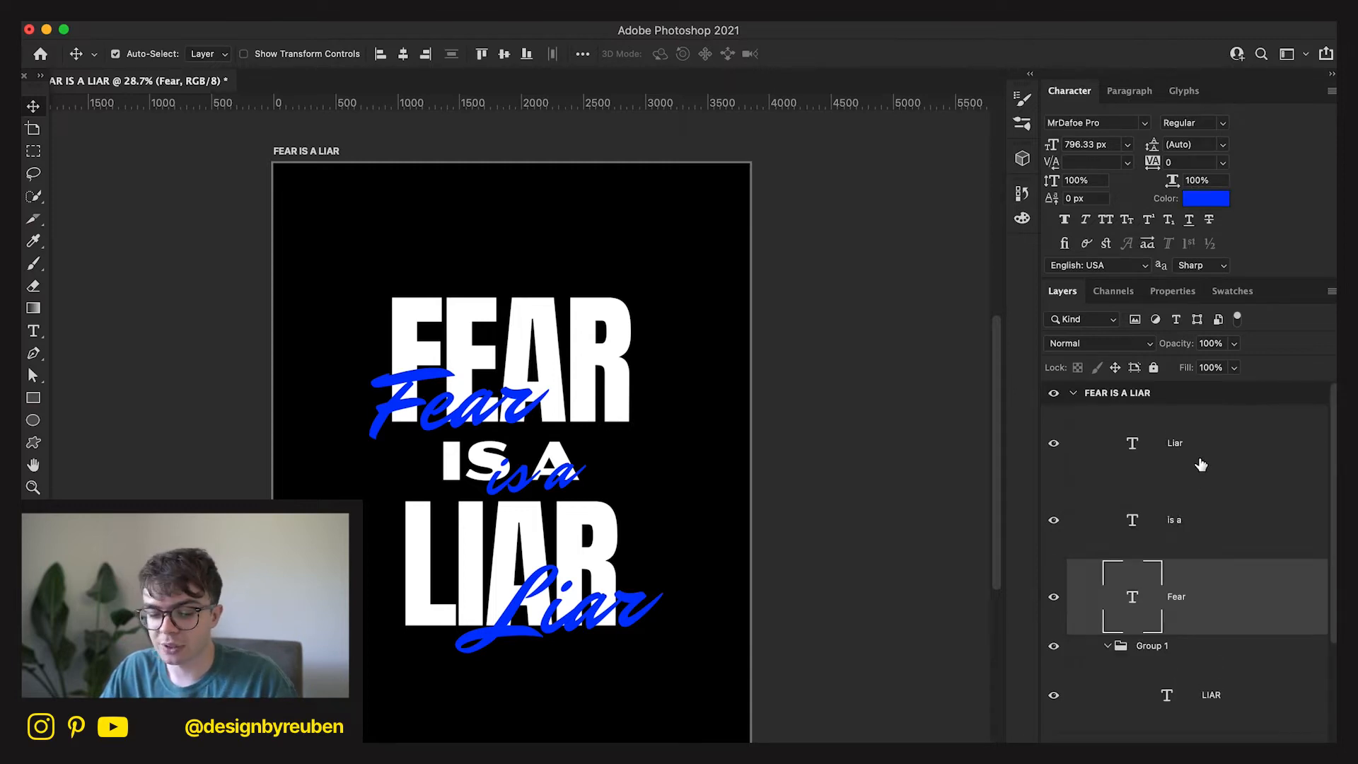
shift+click(1201, 464)
key(super+g)
click(408, 61)
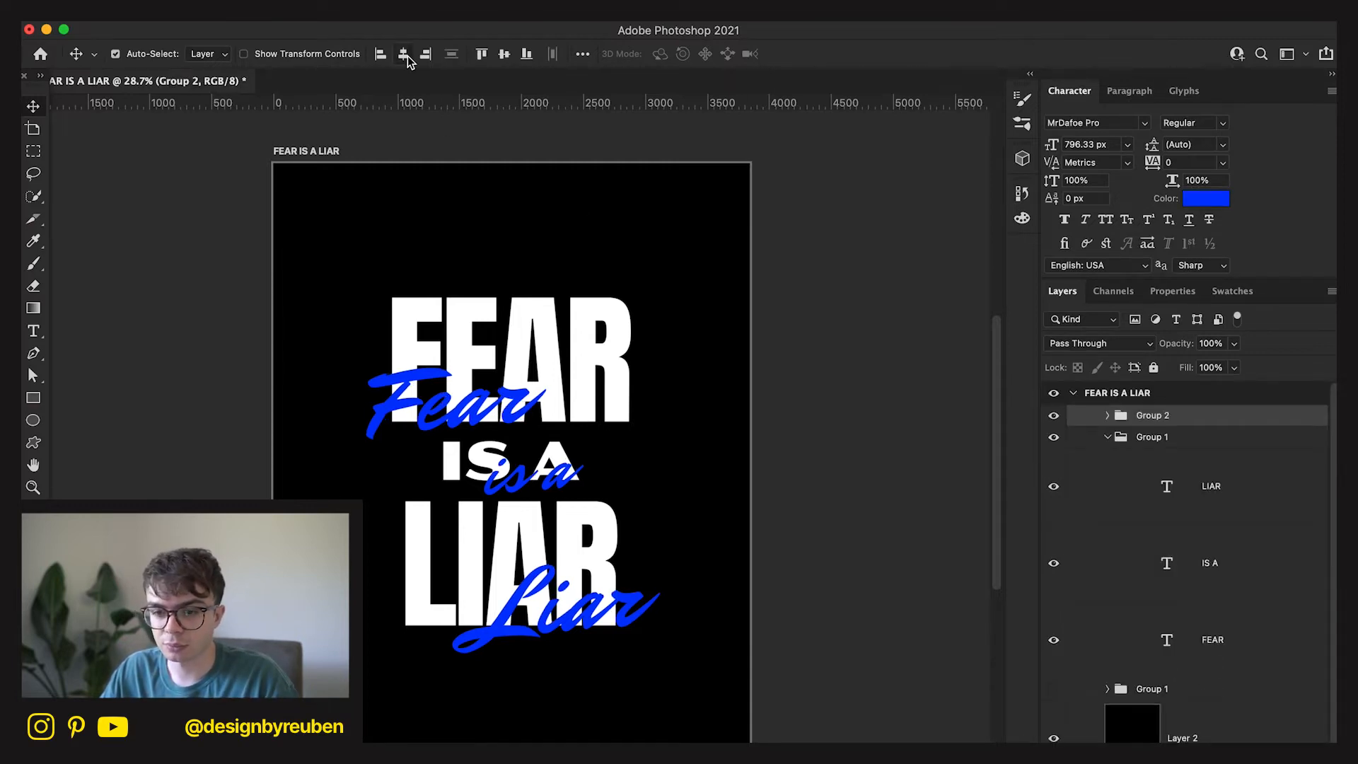
key(shift+super+g)
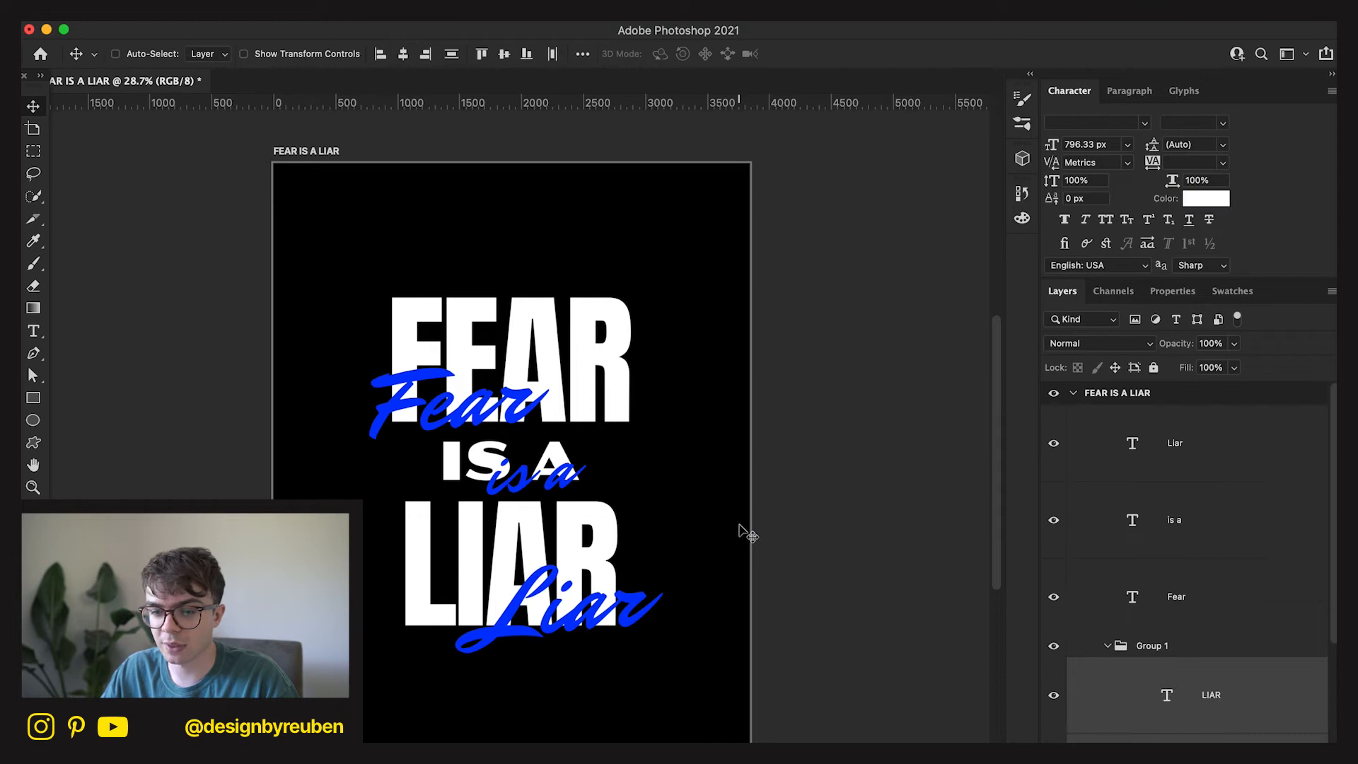
key(super+z)
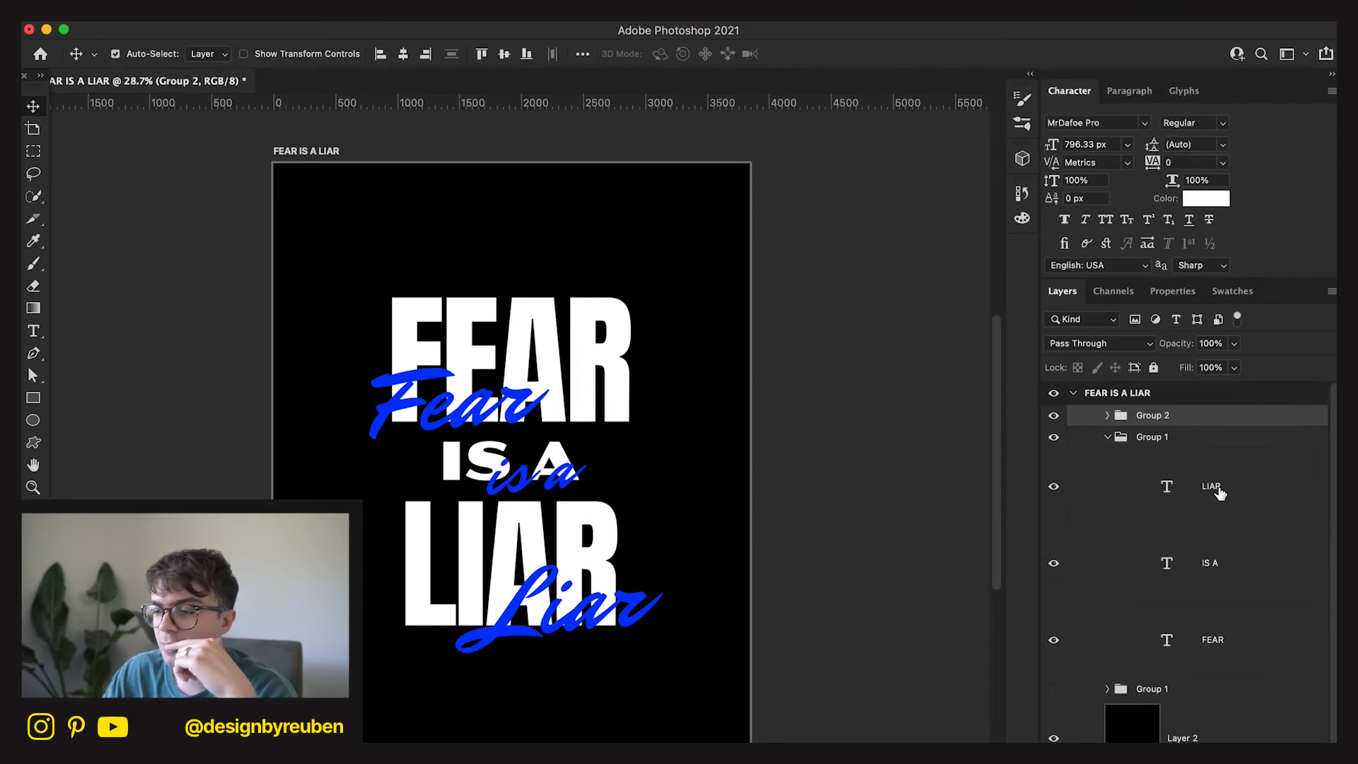
Expand the script group and move the is a script up to follow the blue Fear script.
click(1102, 439)
click(1108, 415)
click(1190, 463)
click(1247, 531)
drag(694, 468, 667, 490)
key(super+z)
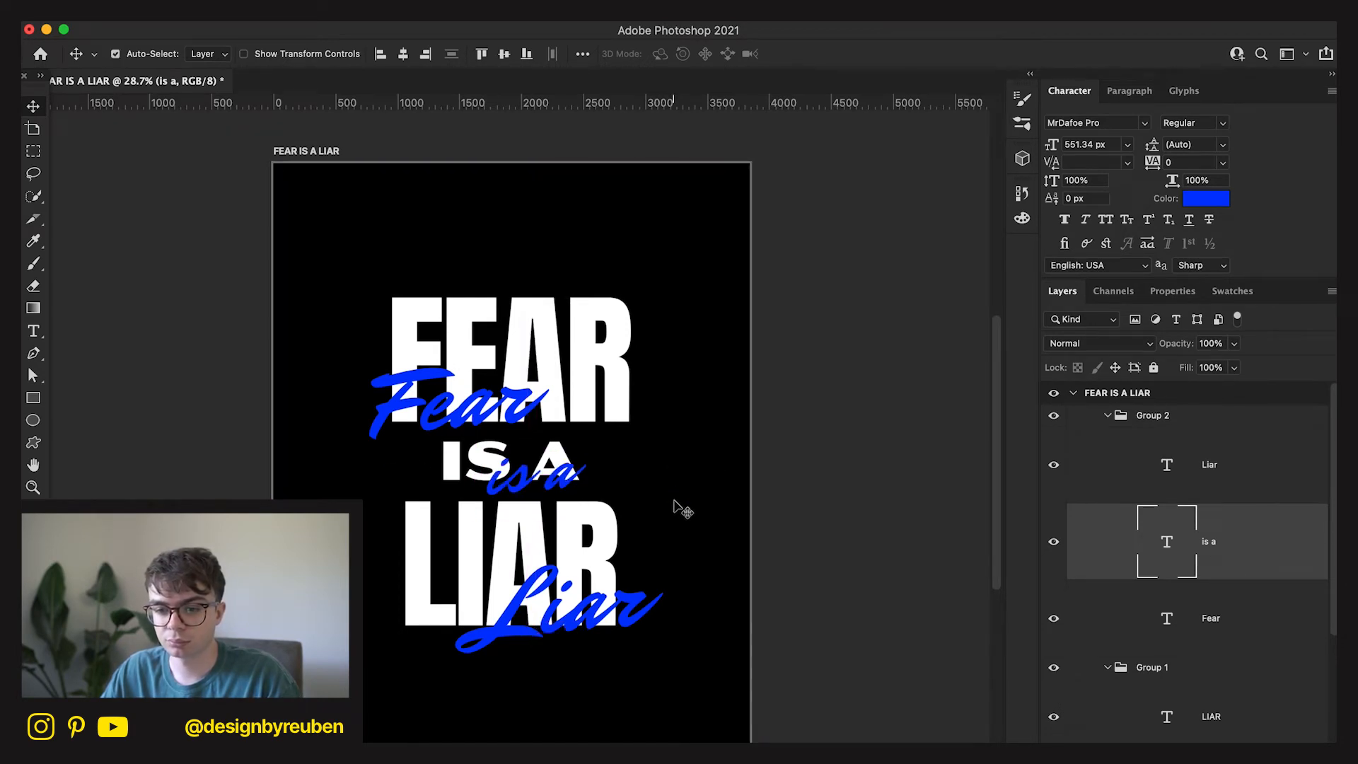
drag(673, 504, 731, 451)
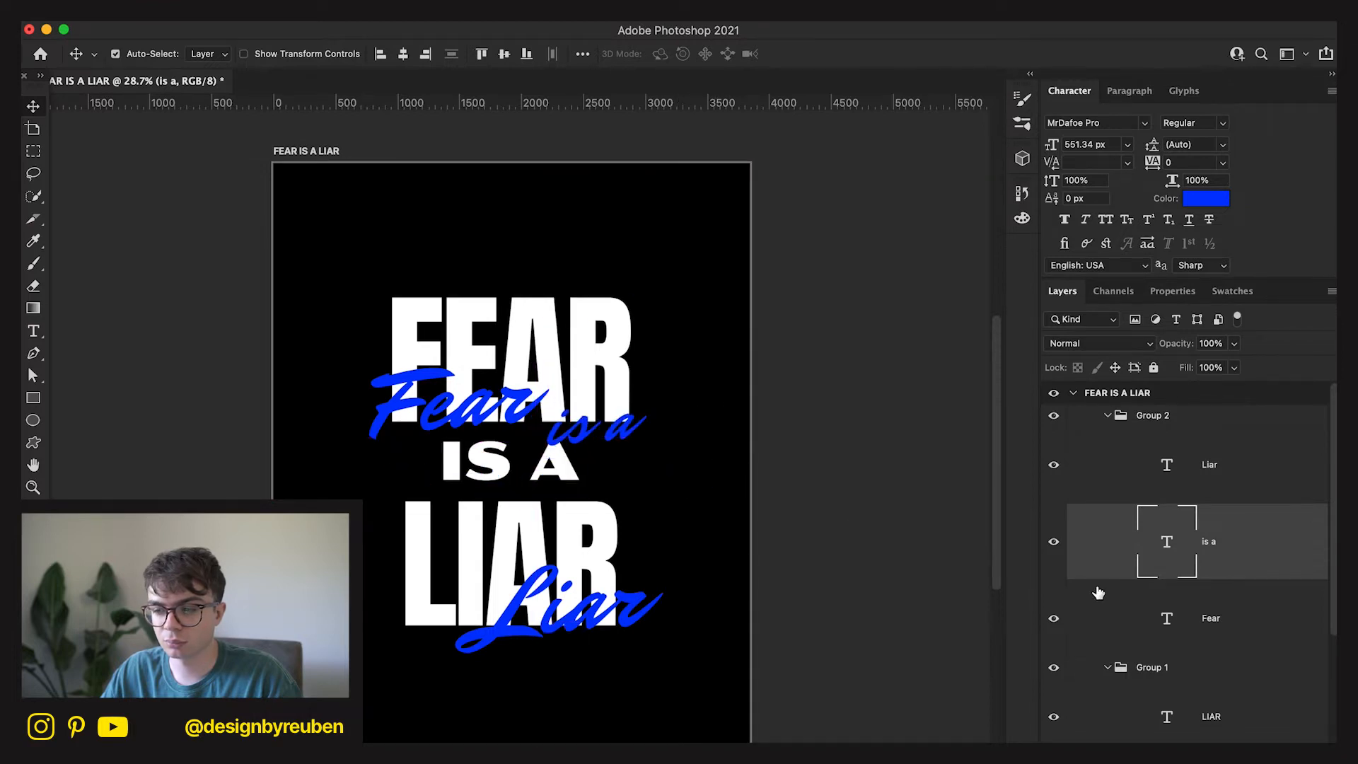
Shift the is a script closer to Fear and move the Liar script after it, forming one continuous script line.
click(1195, 621)
click(1192, 471)
drag(520, 586, 499, 499)
click(1195, 553)
drag(672, 509, 709, 493)
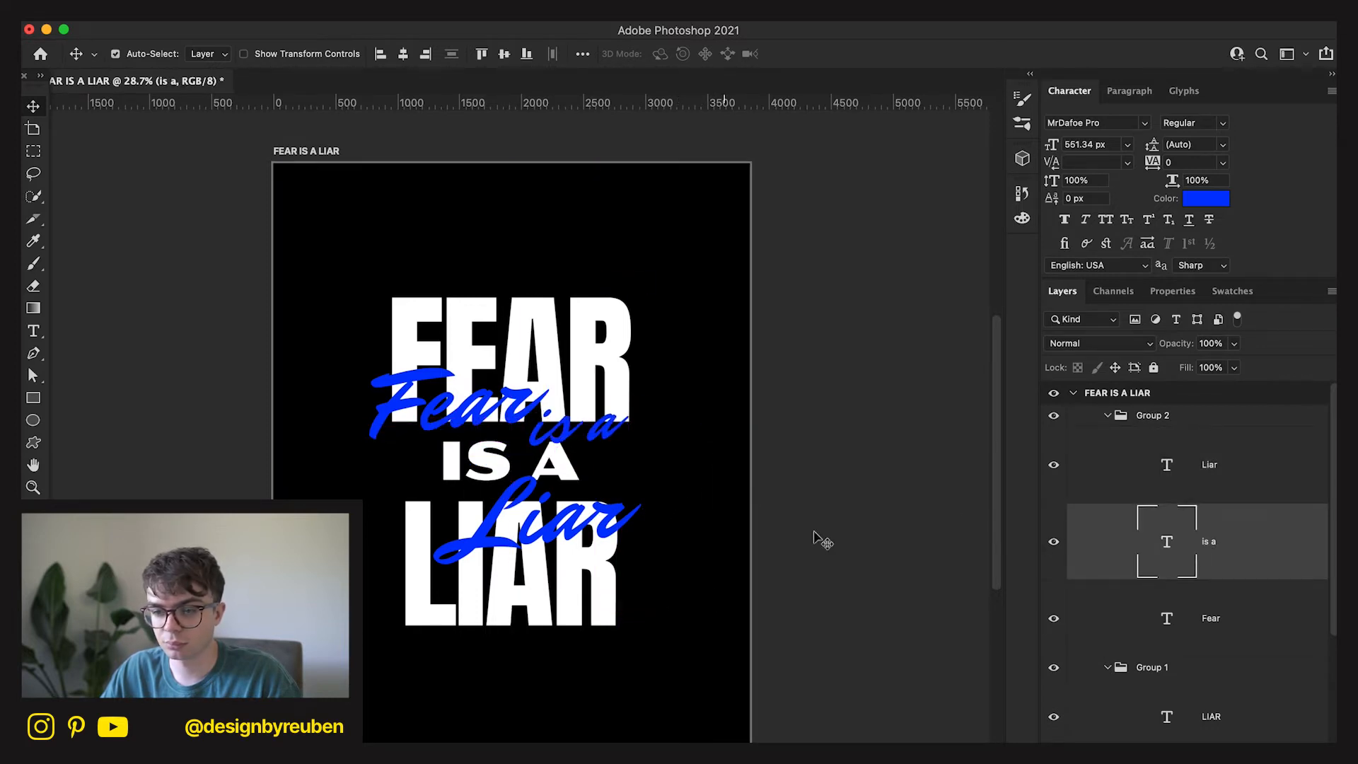
click(1210, 494)
drag(470, 637, 608, 559)
Transform the three blue script texts together, scaling them down slightly, tilting them upward, and laying them across the white IS A.
shift+click(1252, 619)
drag(605, 475, 543, 532)
key(super+t)
drag(728, 480, 699, 478)
drag(711, 552, 720, 519)
drag(665, 470, 711, 433)
click(891, 56)
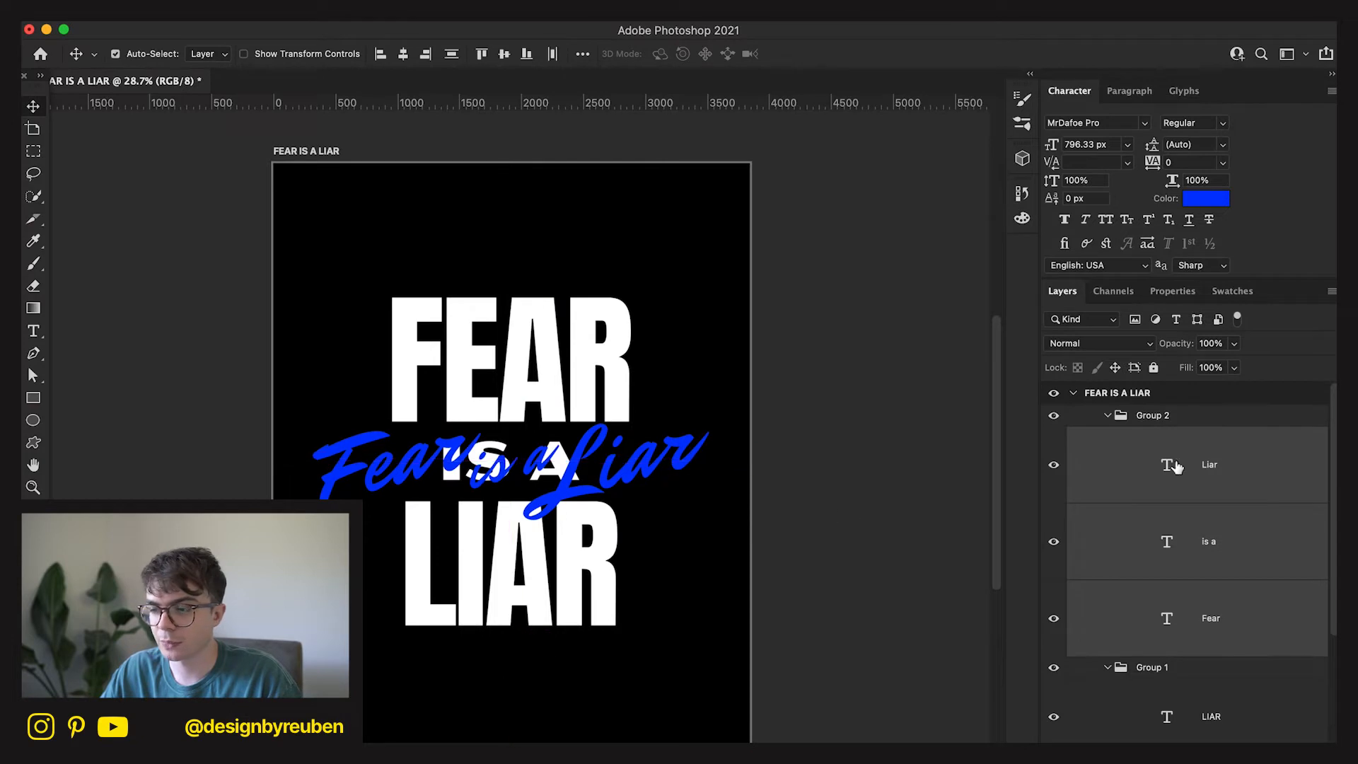
Vertically align the Liar, is a and Fear script texts with each other and nudge the is a script slightly.
click(1129, 419)
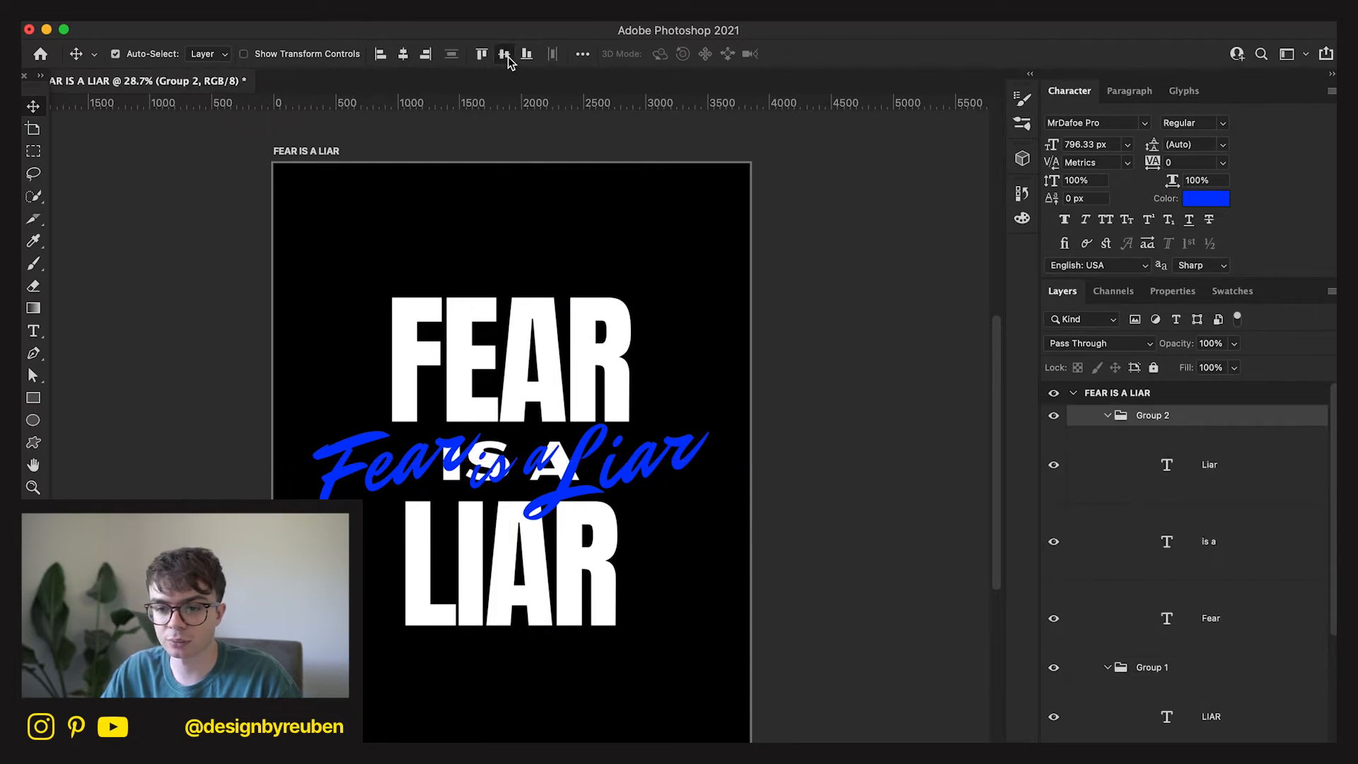
click(1246, 488)
shift+click(1203, 601)
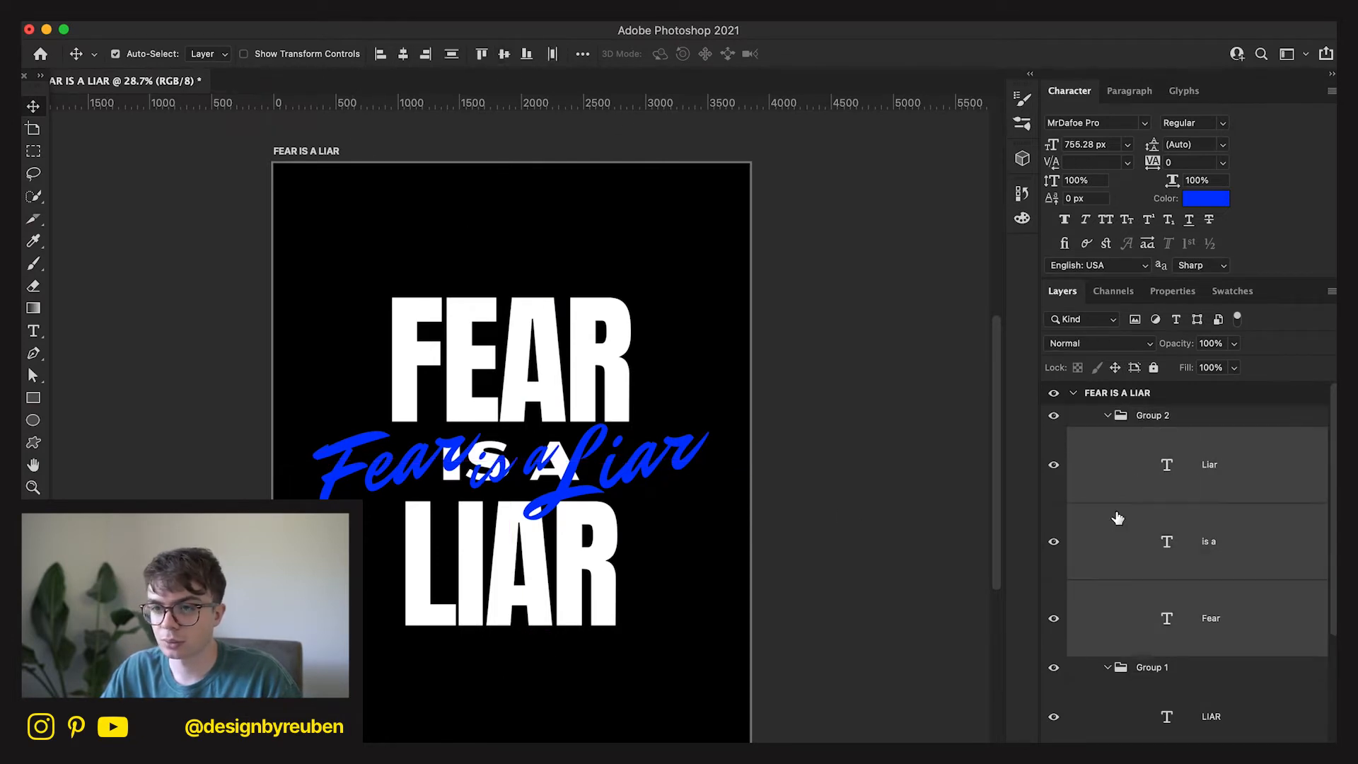
click(505, 55)
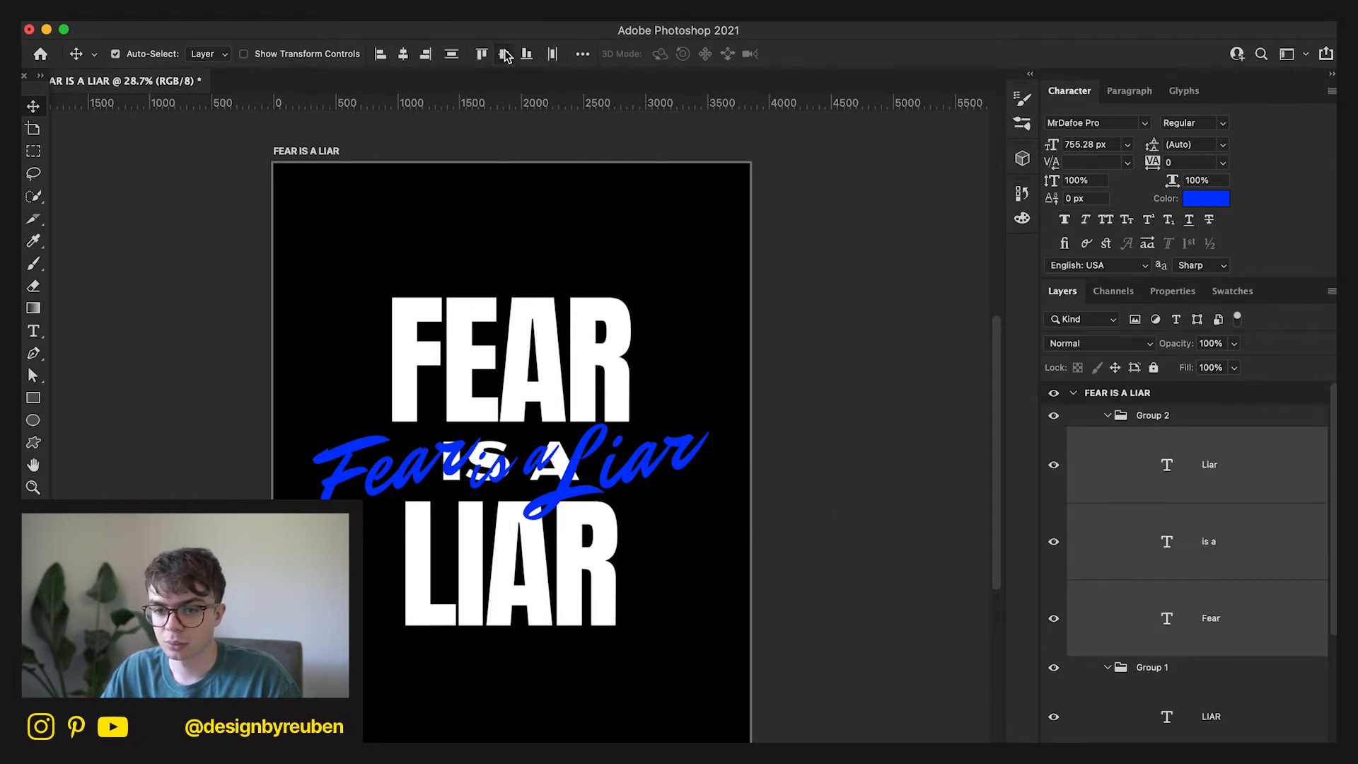
click(1207, 552)
drag(668, 549, 684, 550)
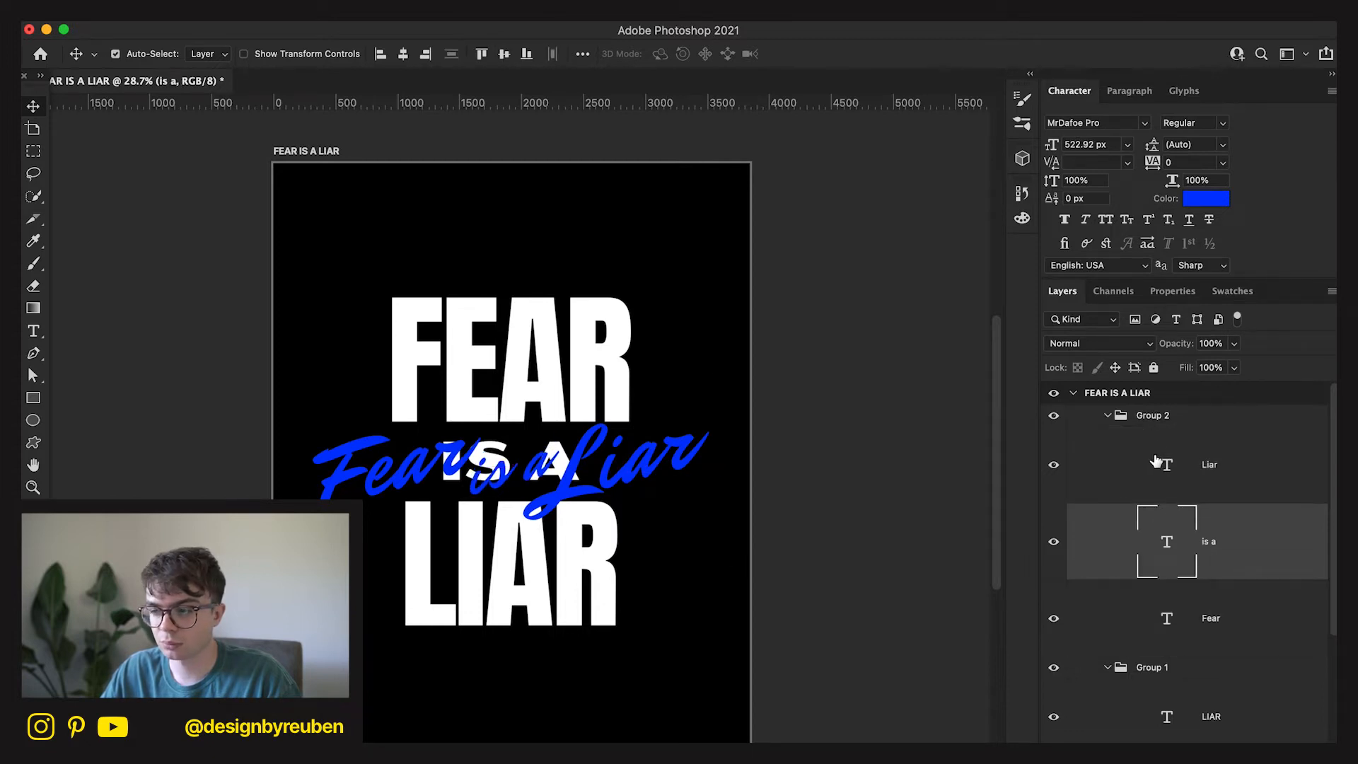
Collapse the blue script group and hide it on the poster.
click(1160, 420)
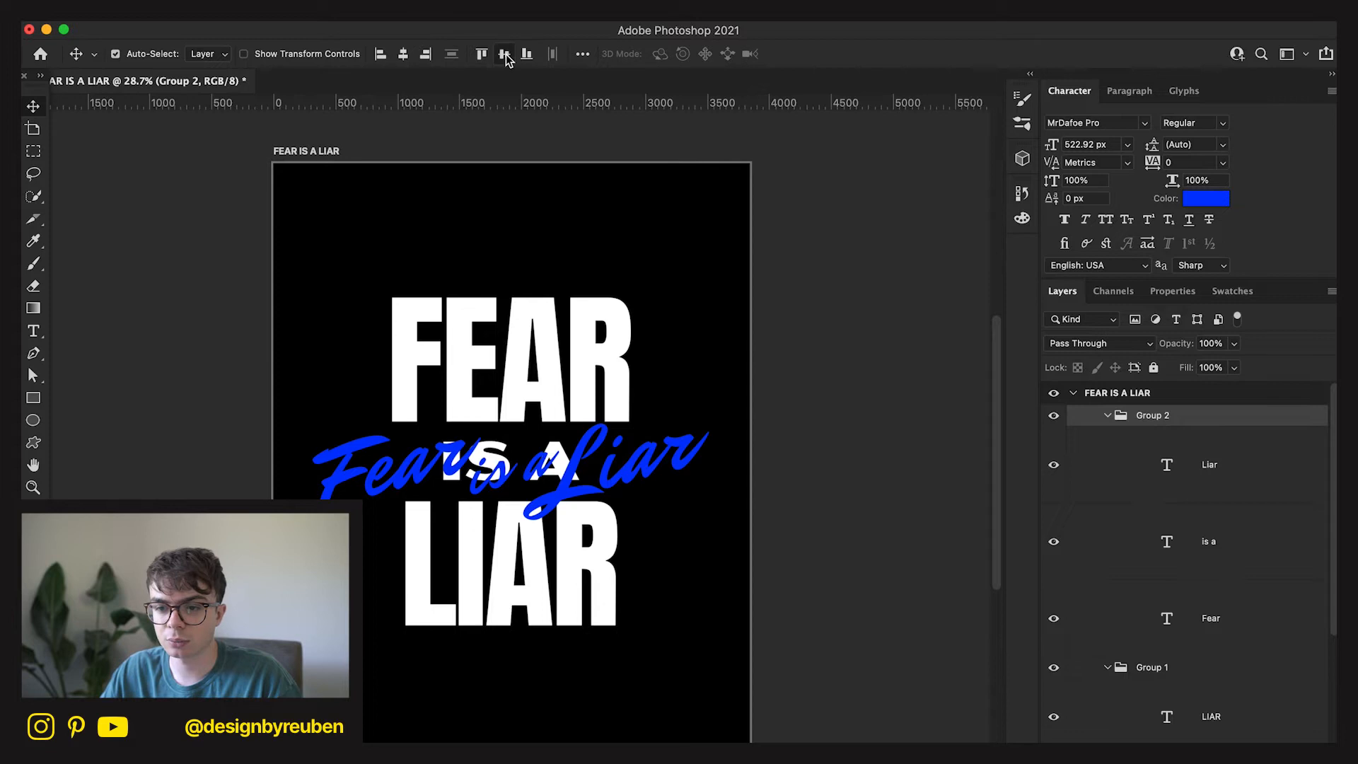
click(1107, 415)
click(1053, 415)
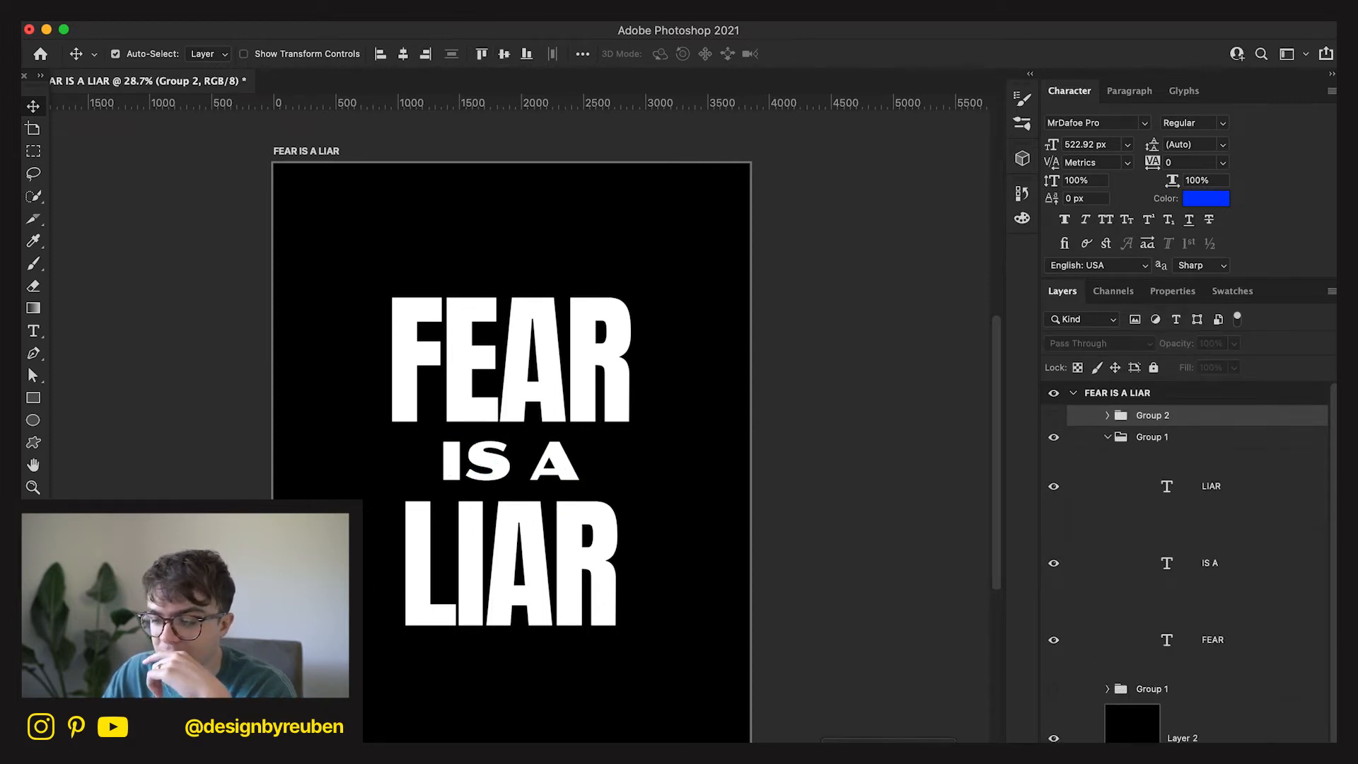
Switch to Finder and browse the Downloads folder in column view, grouped by Date Added.
click(1024, 740)
click(1020, 741)
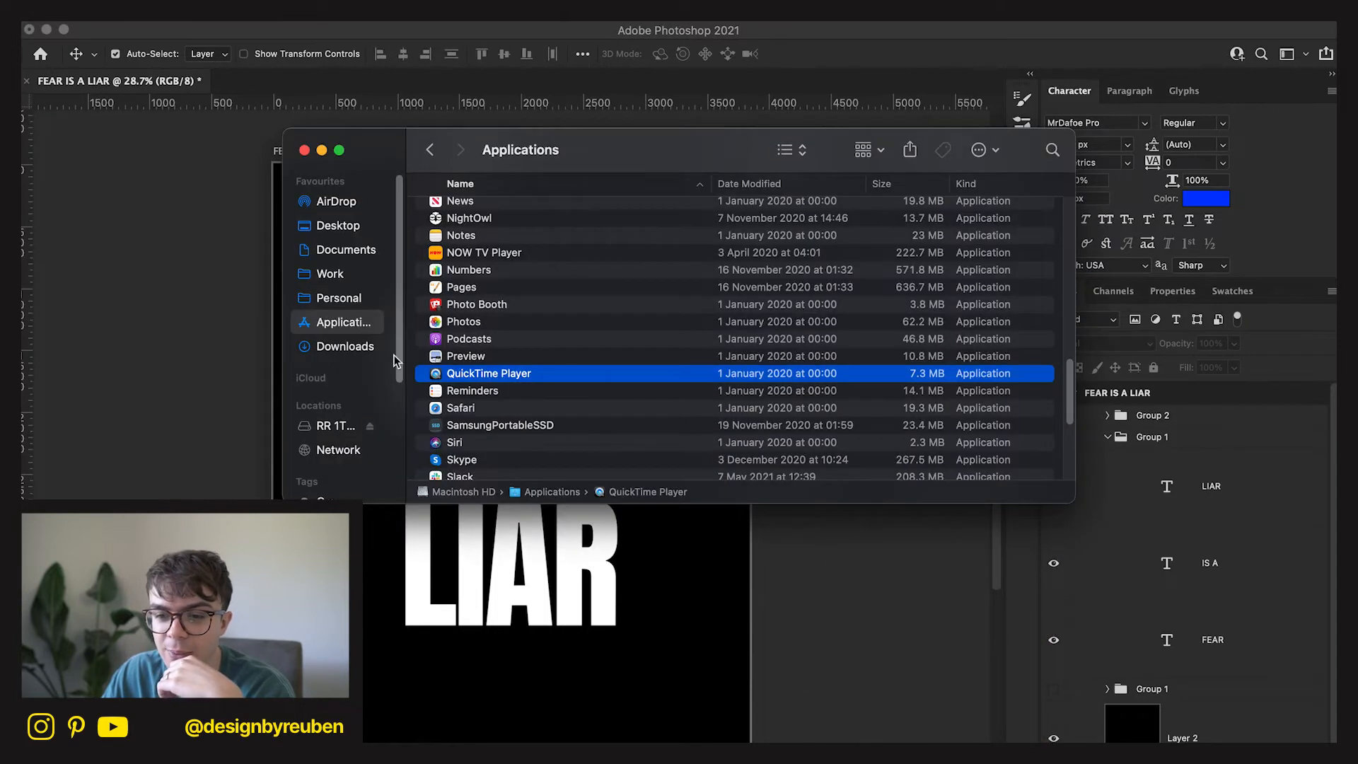
click(376, 348)
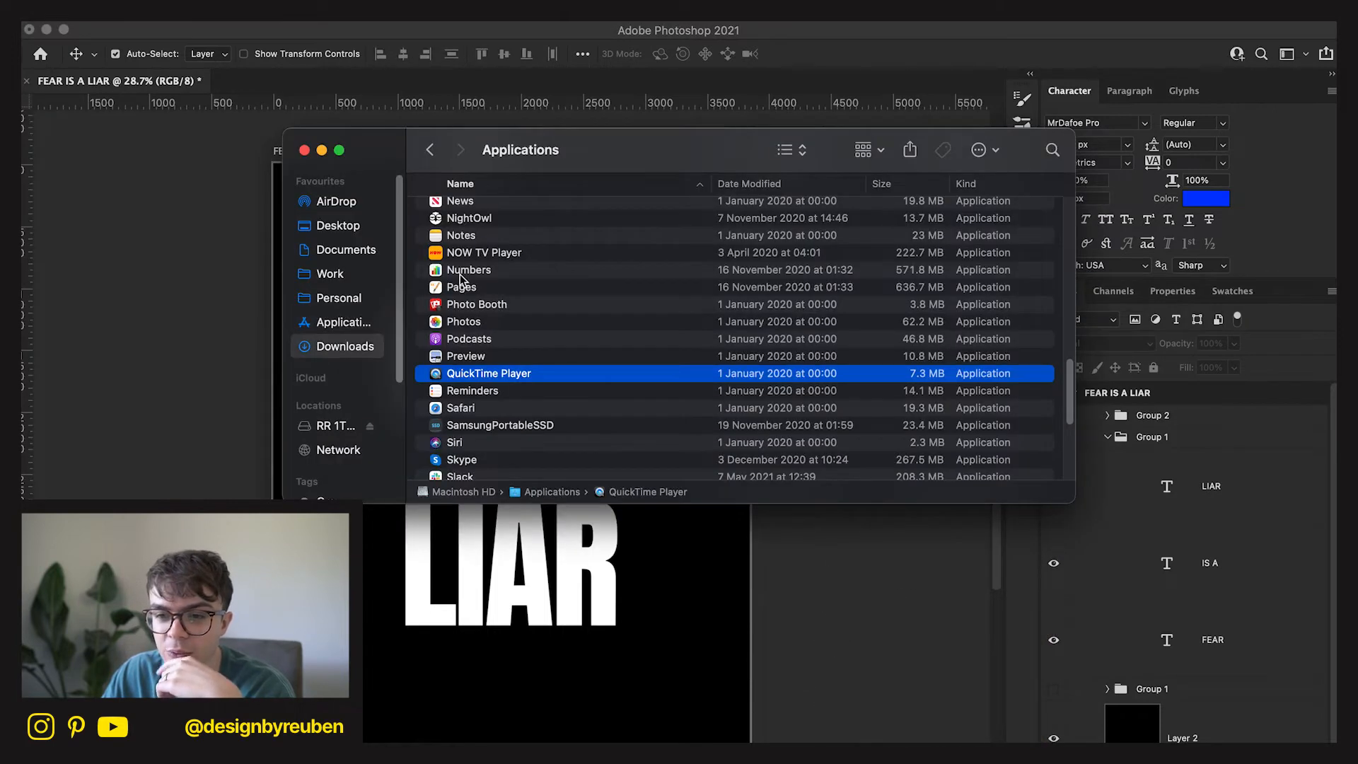
scroll(485, 297, down, 3)
scroll(484, 301, up, 3)
click(787, 152)
click(860, 150)
click(862, 151)
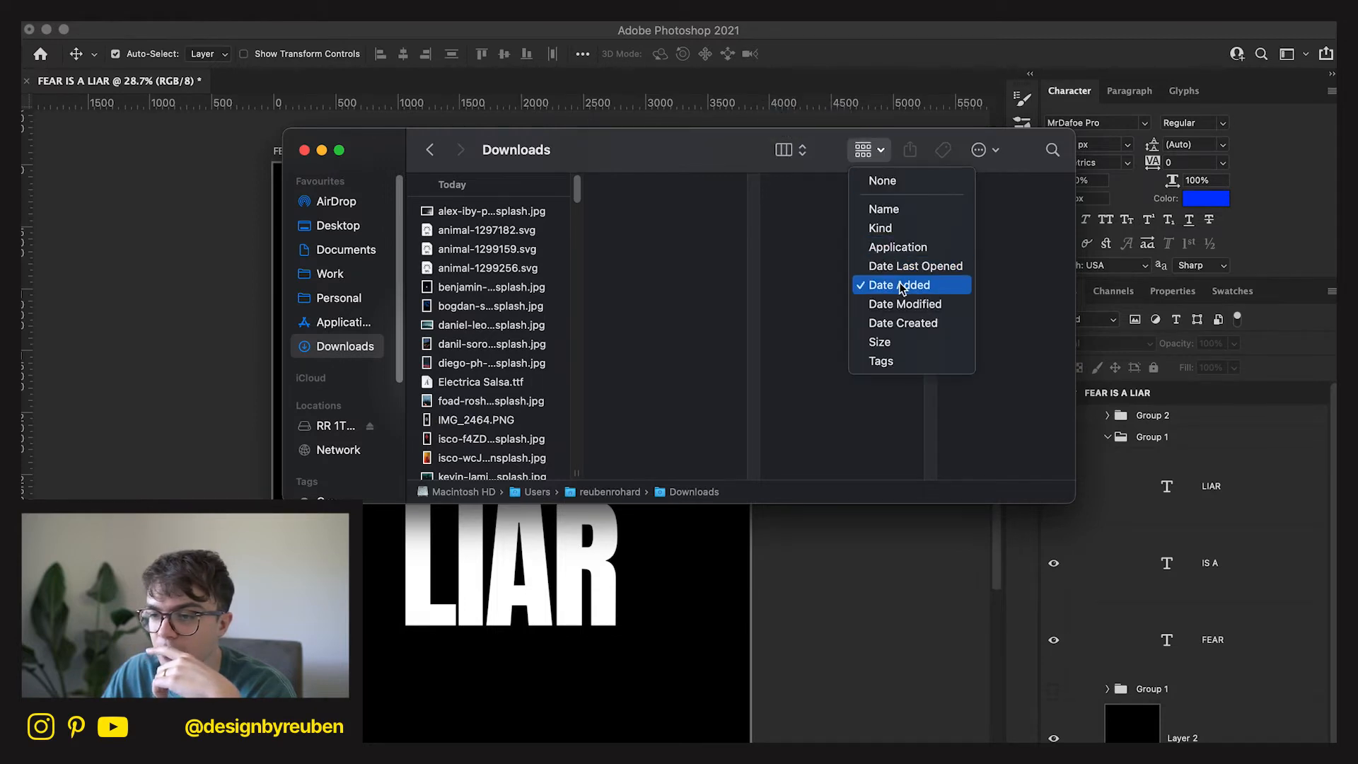
click(488, 309)
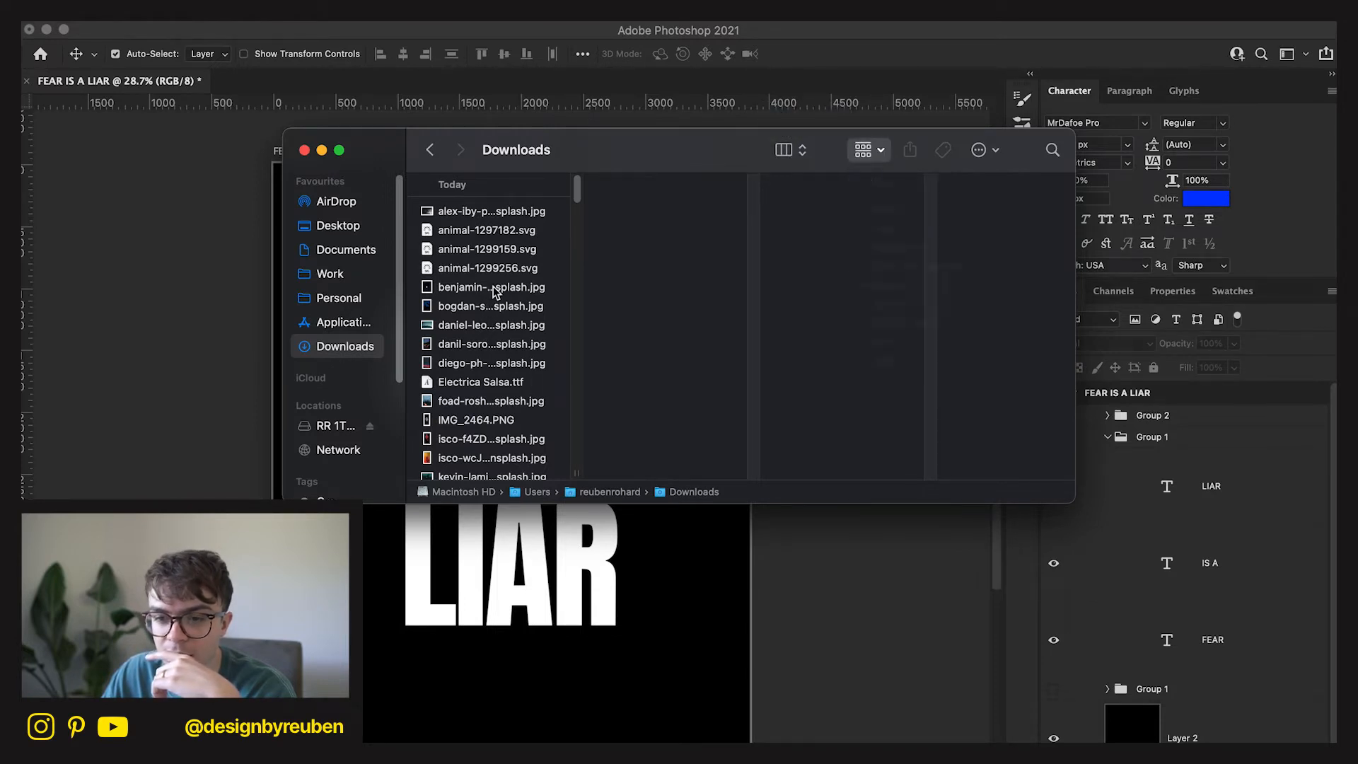
scroll(495, 326, down, 3)
scroll(496, 332, up, 3)
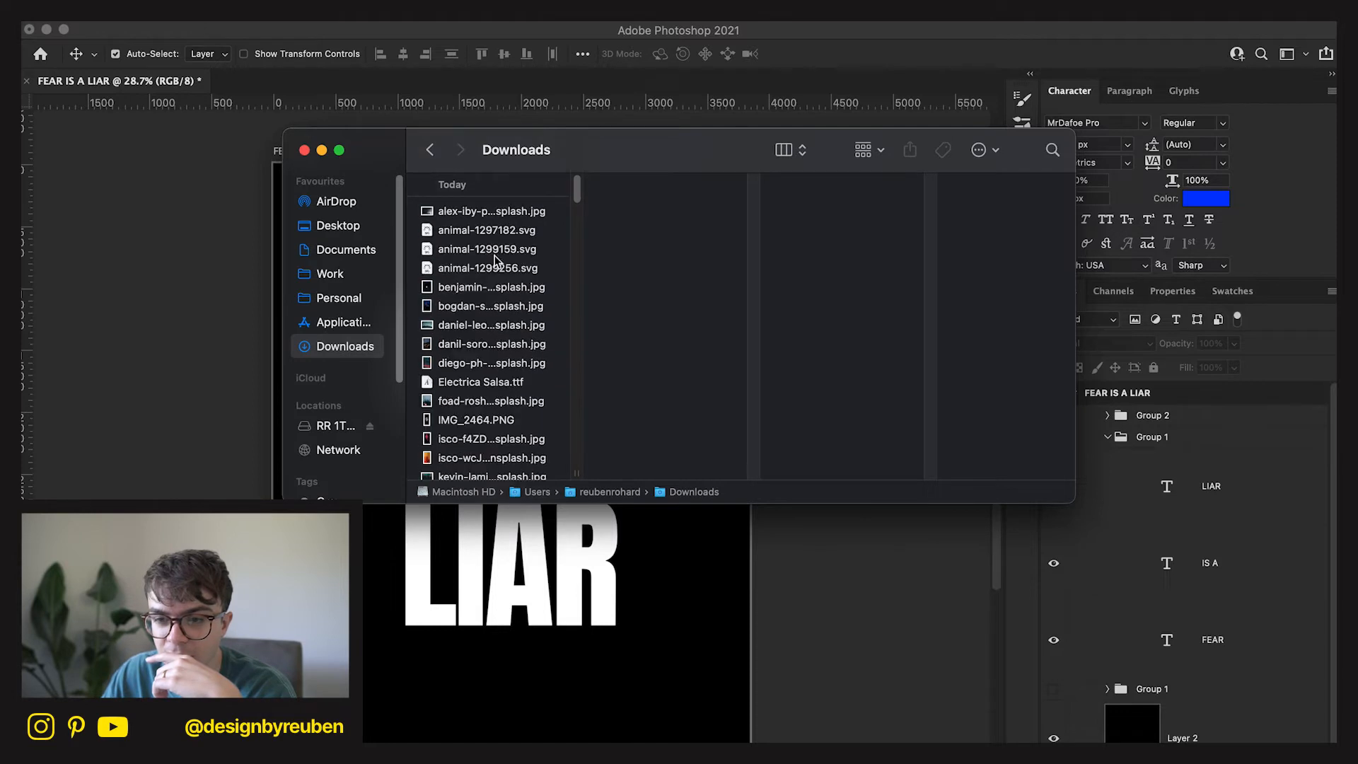
Compare the downloaded snake SVG illustrations and place animal-1299256.svg on the poster across the white IS A.
click(509, 231)
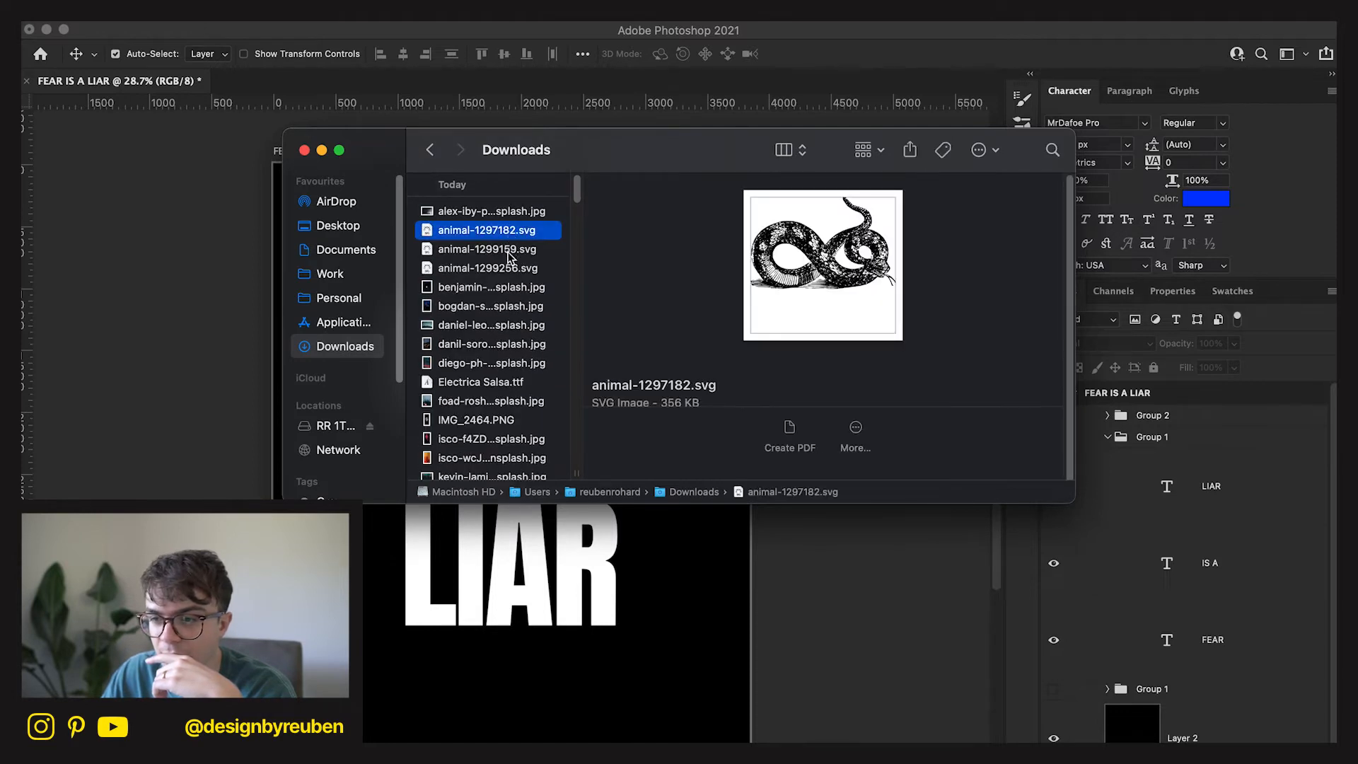
click(508, 255)
click(510, 266)
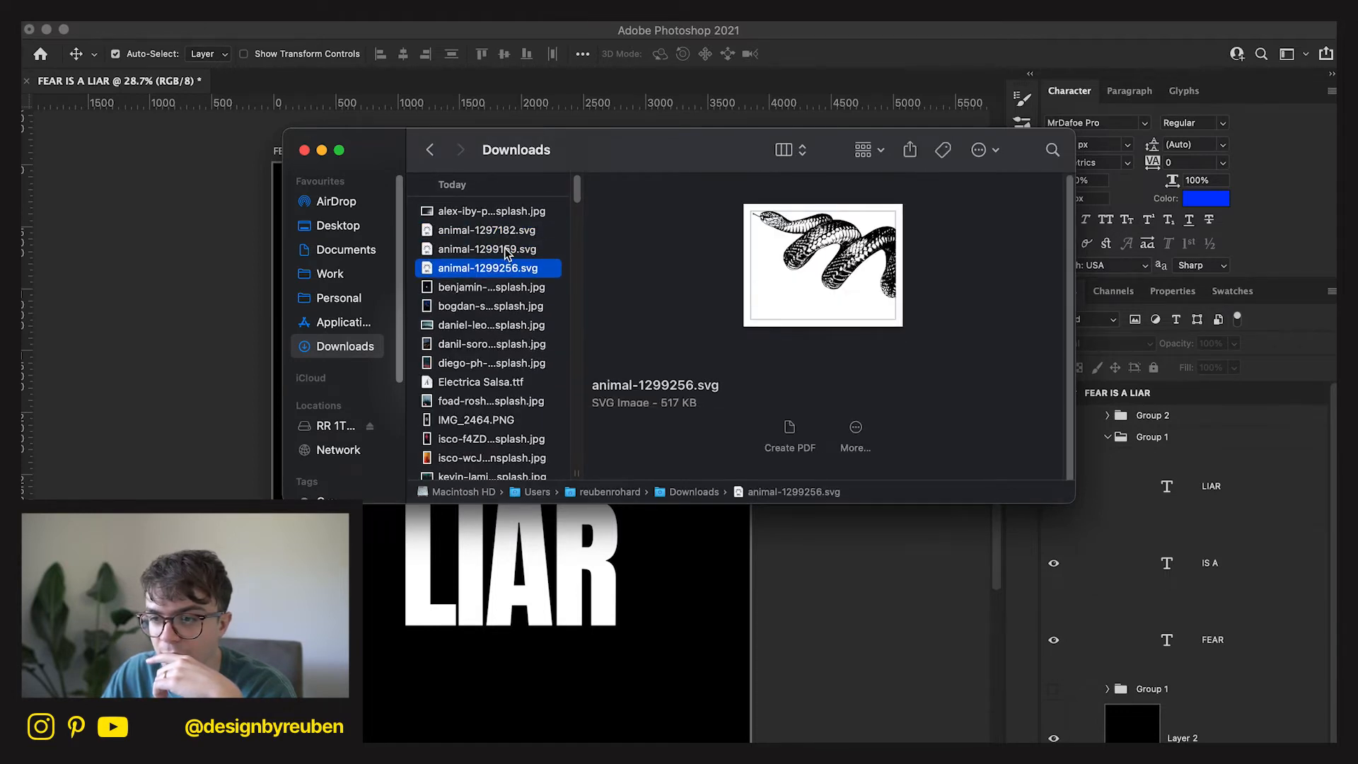
click(506, 253)
click(507, 269)
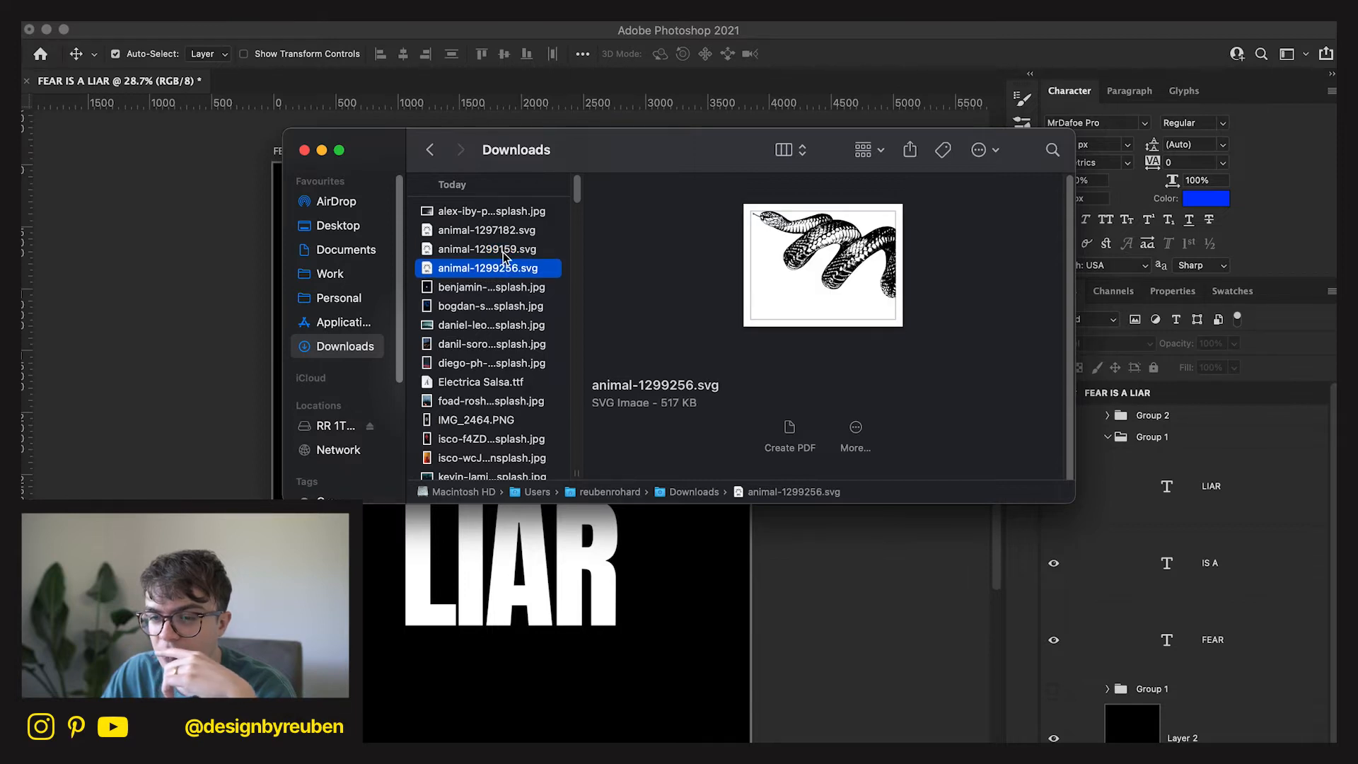
click(503, 254)
click(502, 237)
double_click(500, 267)
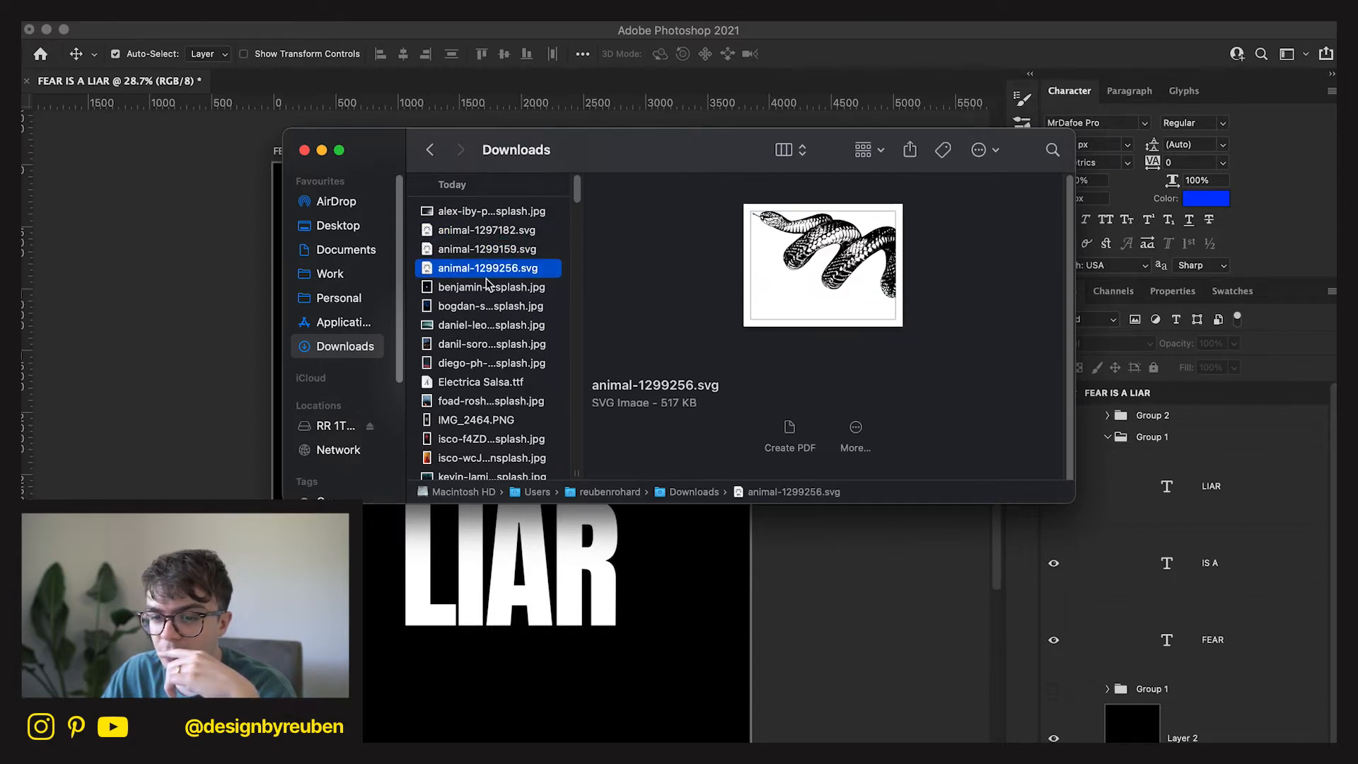
drag(607, 461, 539, 490)
click(836, 55)
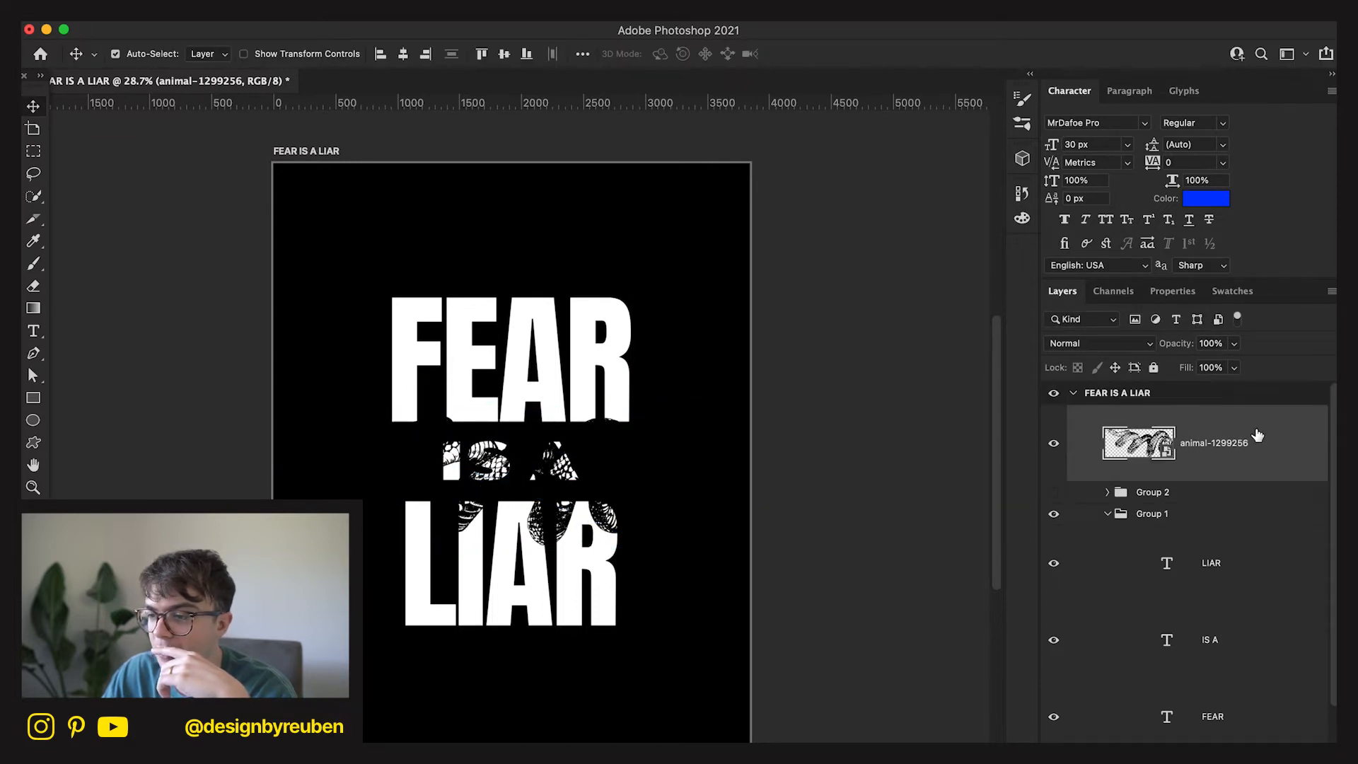
Apply a red Color Overlay with Normal blend mode and 100% opacity to the snake layer.
double_click(1183, 448)
click(622, 645)
drag(758, 422, 859, 388)
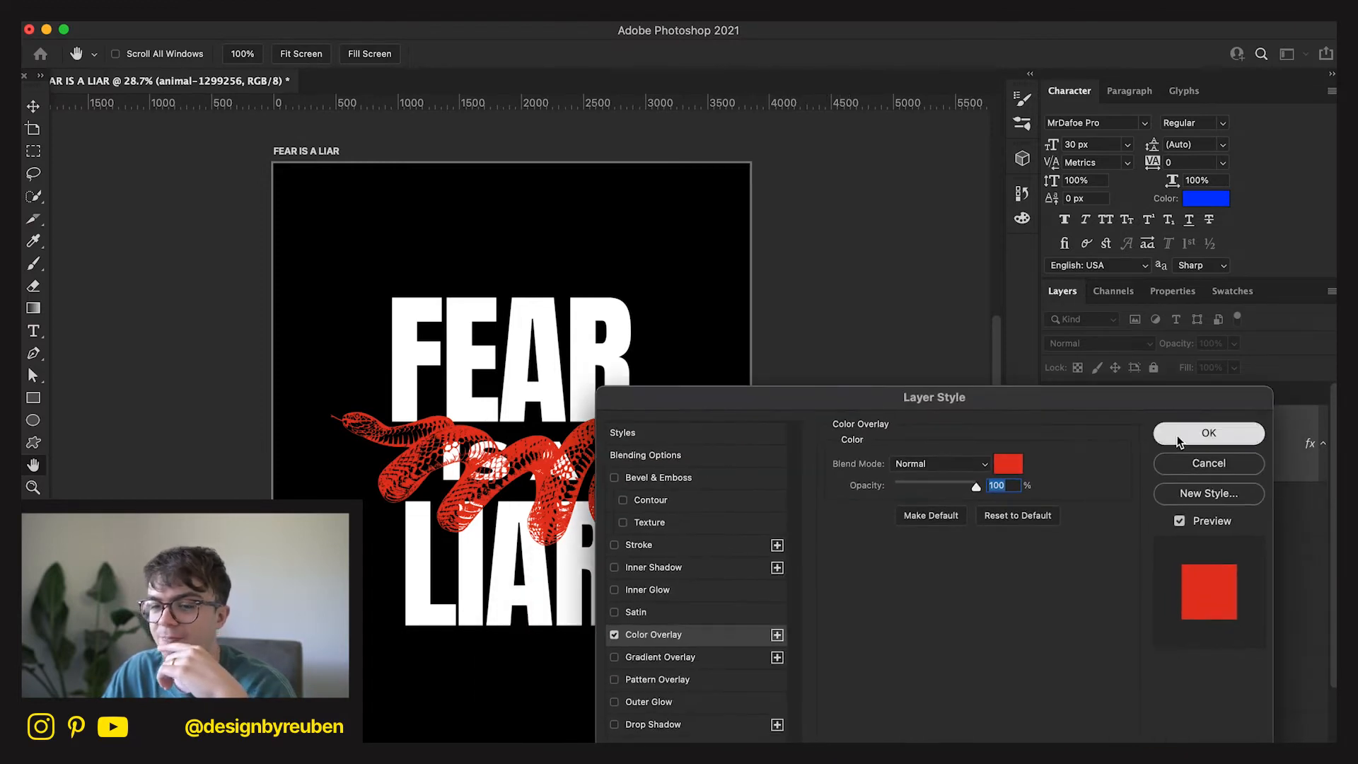
click(1206, 433)
Transform the red snake, centre it horizontally on the poster, and fine-tune its position across the white IS A.
drag(661, 485, 676, 460)
key(super+t)
click(829, 58)
click(400, 54)
drag(723, 416, 709, 427)
drag(665, 465, 636, 472)
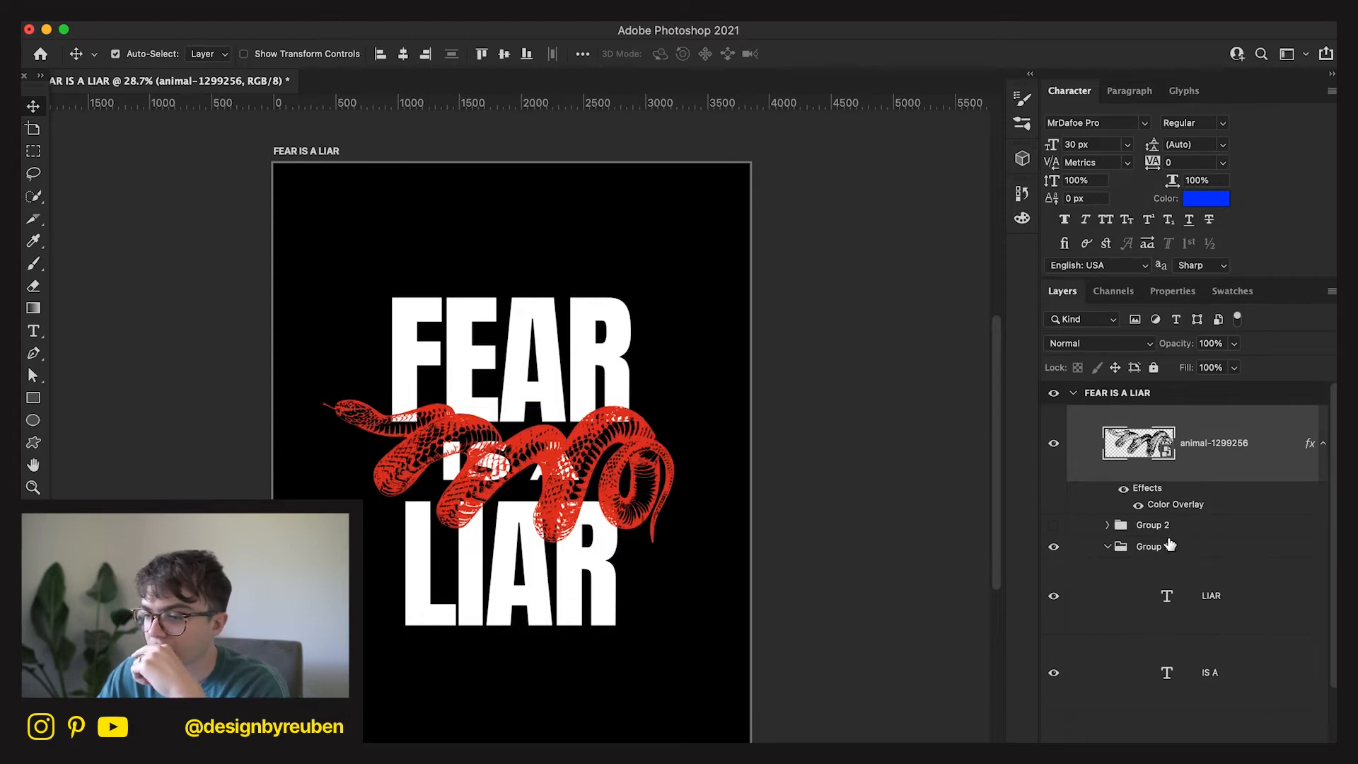
Reorder the headline group's layers so the snake sits behind IS A but in front of LIAR and FEAR.
drag(1194, 461, 1191, 699)
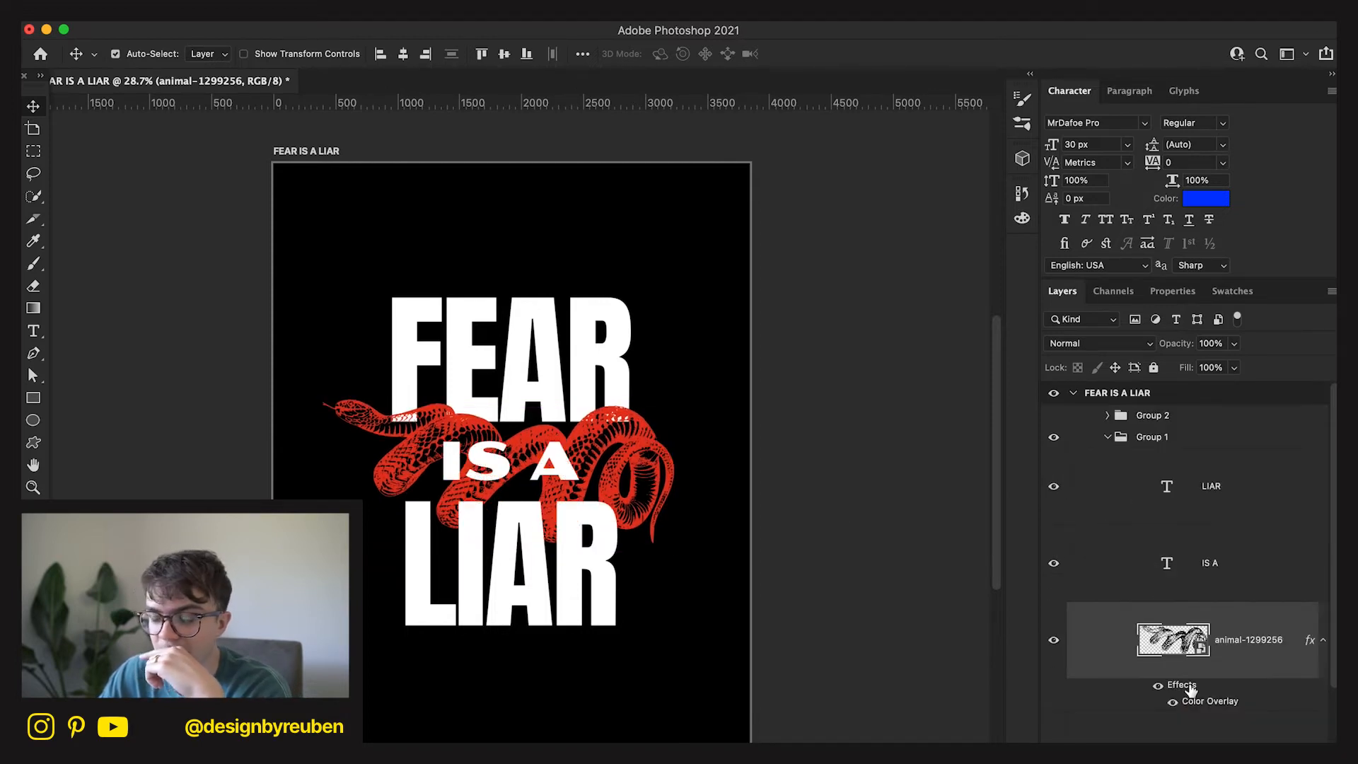
drag(1245, 565, 1237, 481)
drag(1237, 621, 1238, 554)
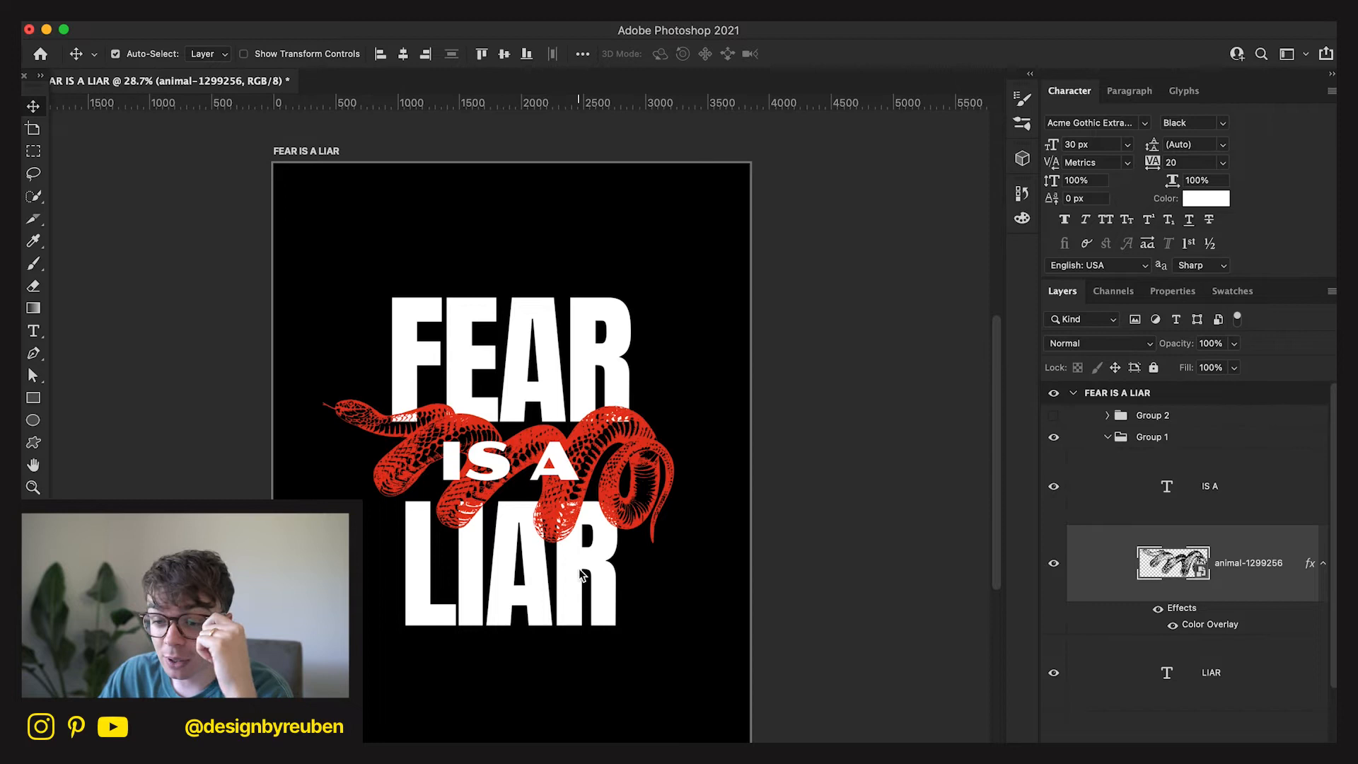
scroll(580, 574, up, 2)
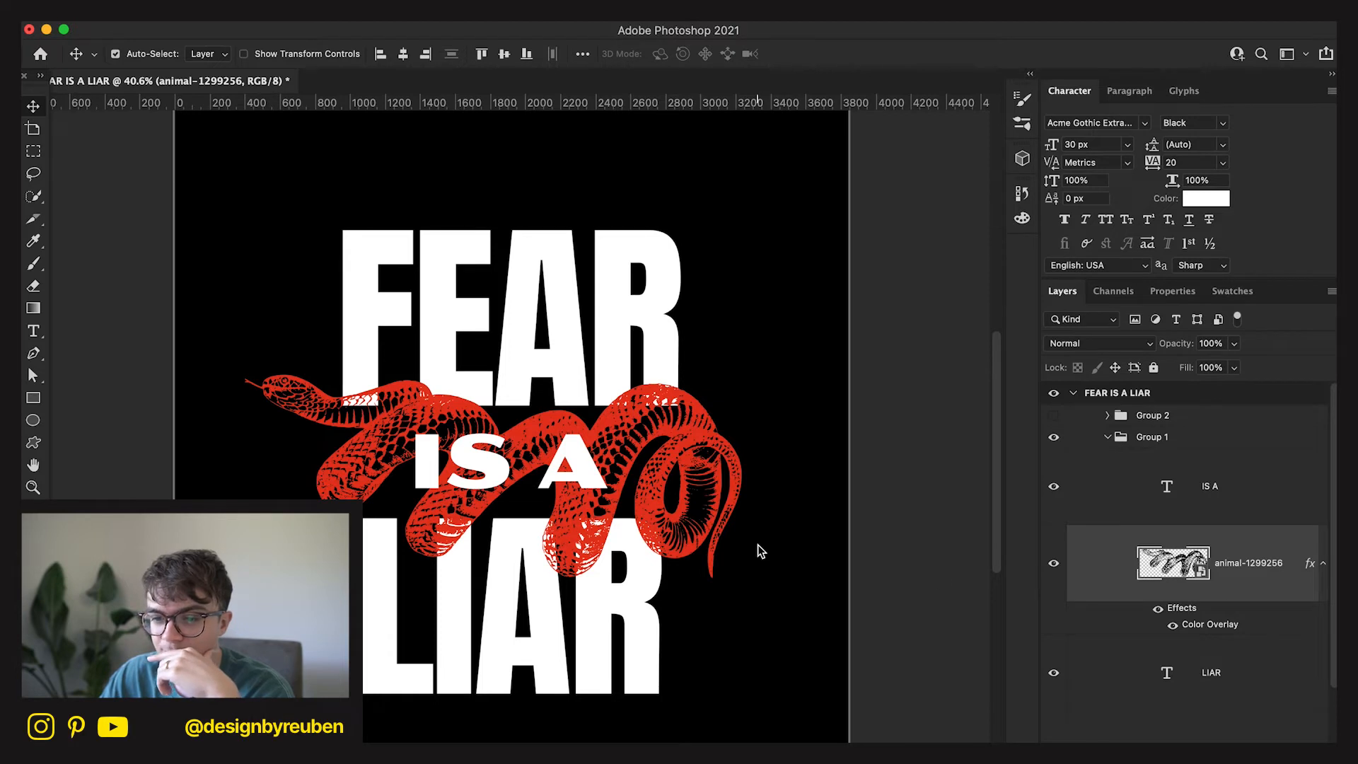
key(super+0)
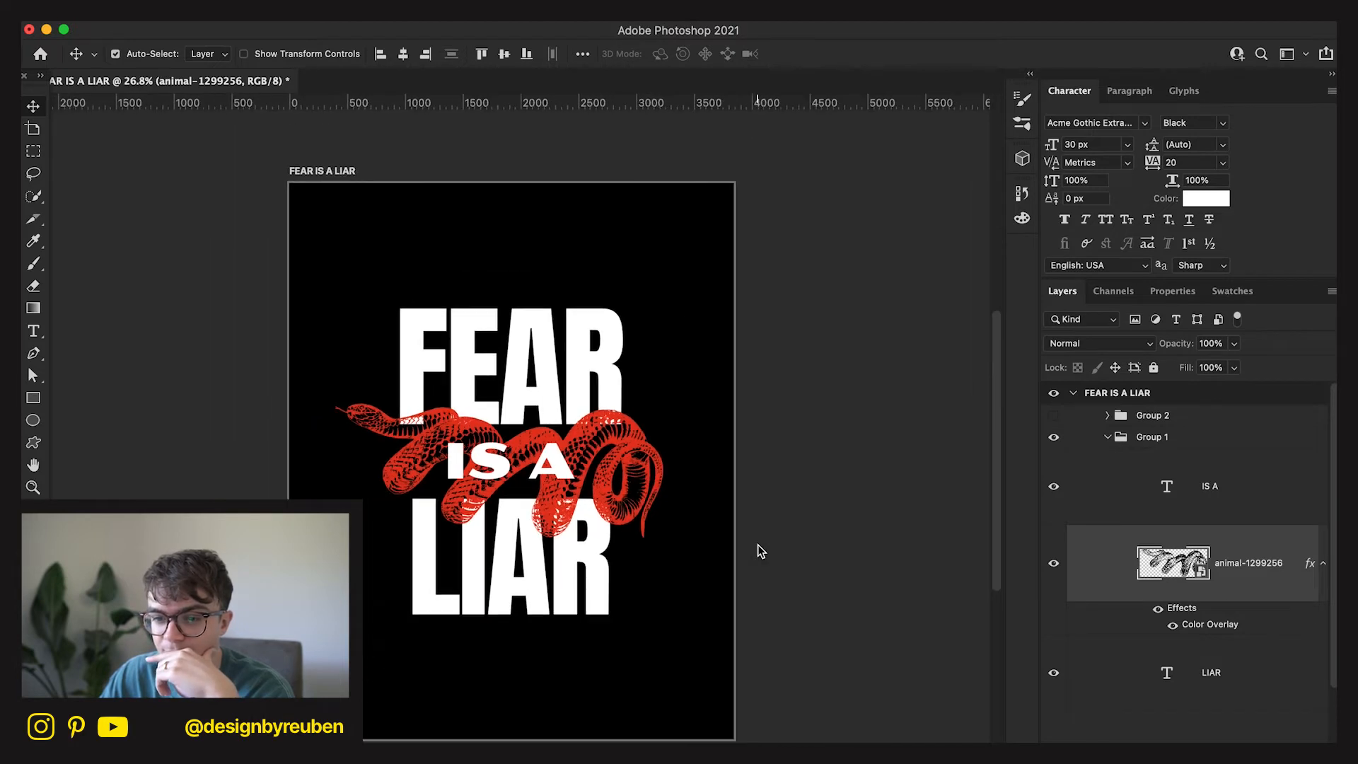
Show the blue script group and move its Fear text over the white FEAR and its Liar text over the white LIAR.
click(1056, 415)
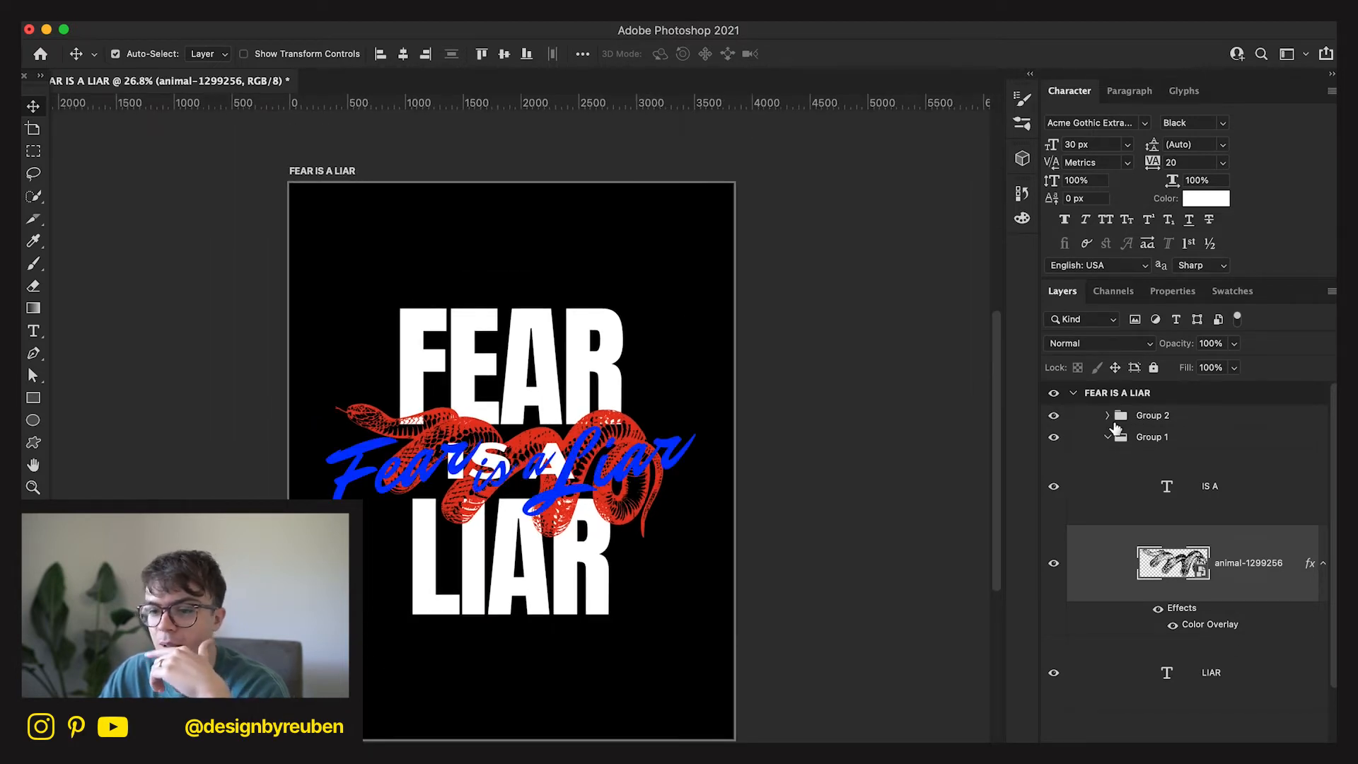
click(1107, 437)
click(1107, 416)
click(1211, 468)
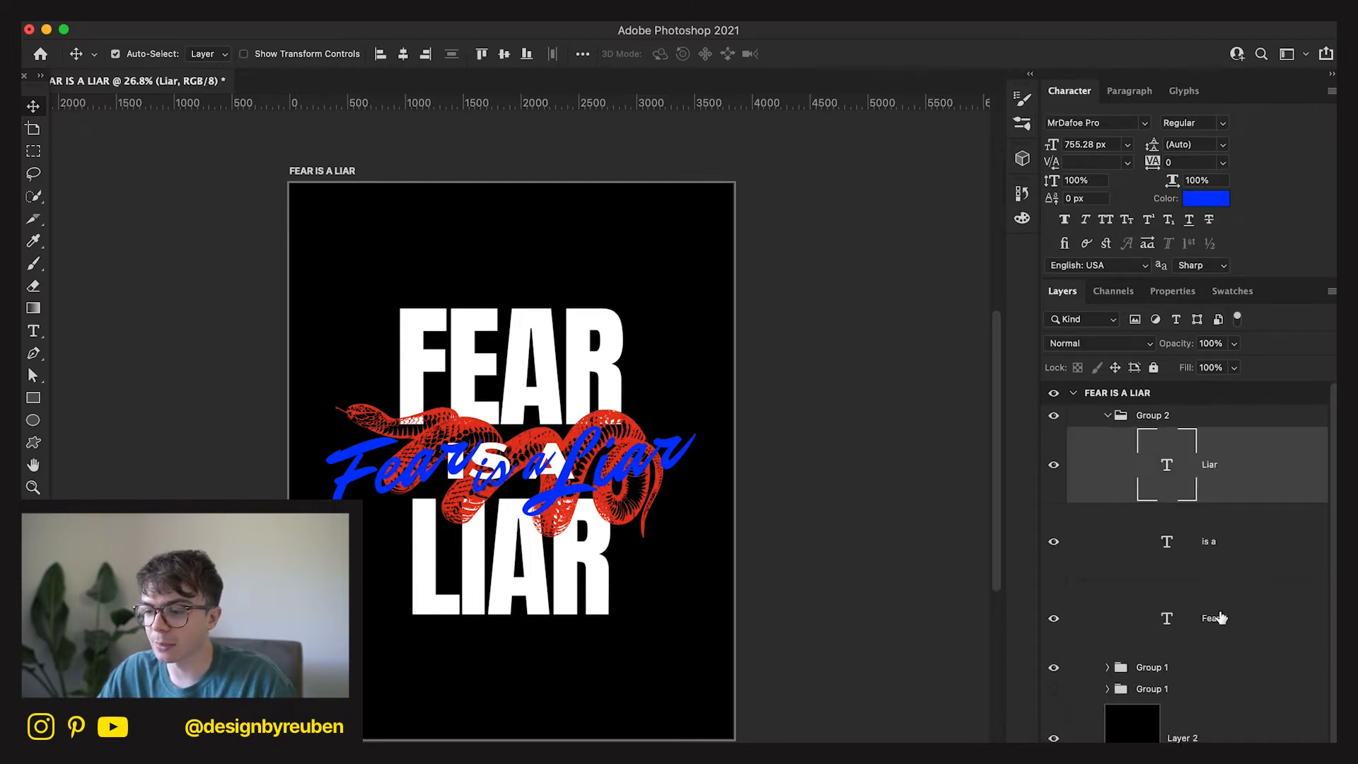
click(1211, 618)
drag(544, 522, 706, 415)
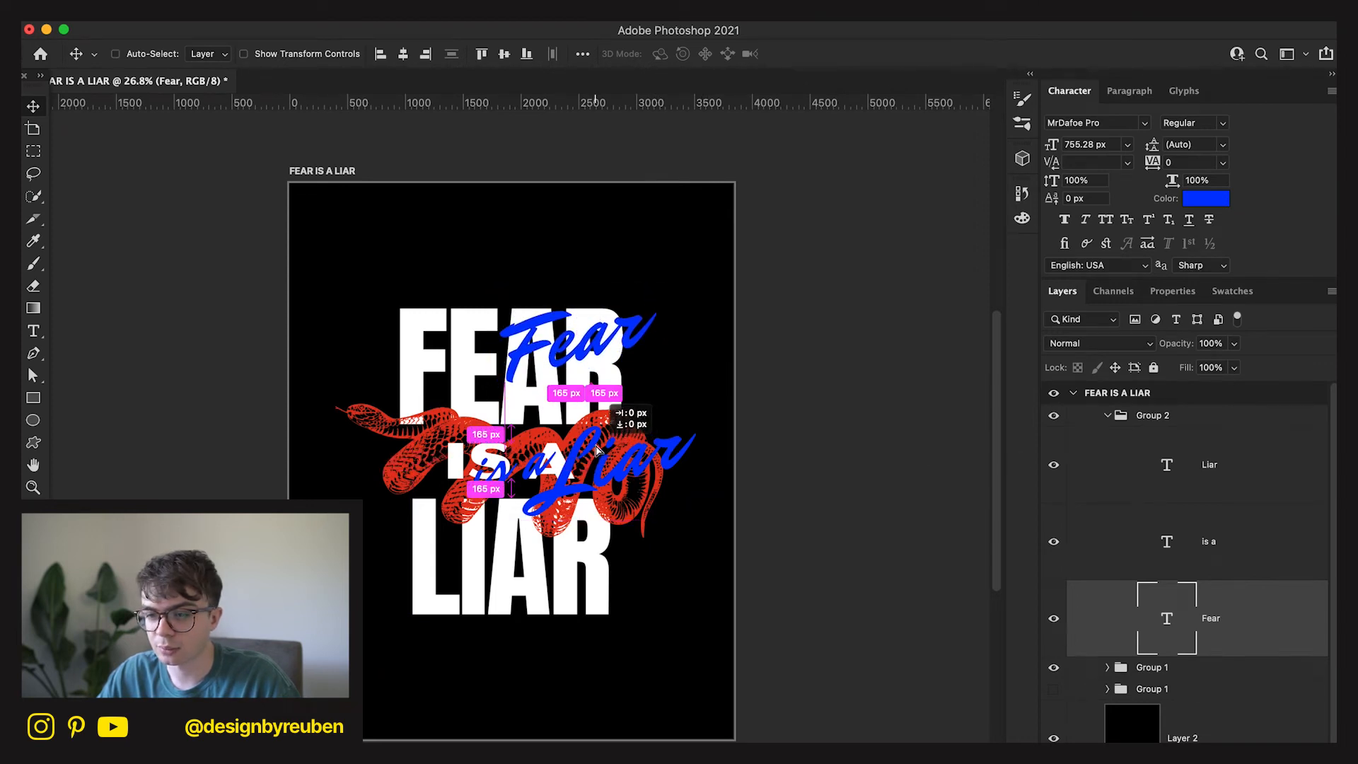
click(1213, 478)
drag(644, 555, 614, 679)
Gather the is a and Liar scripts beneath the blue Fear script, forming a compact stacked lockup over the white FEAR.
click(1215, 531)
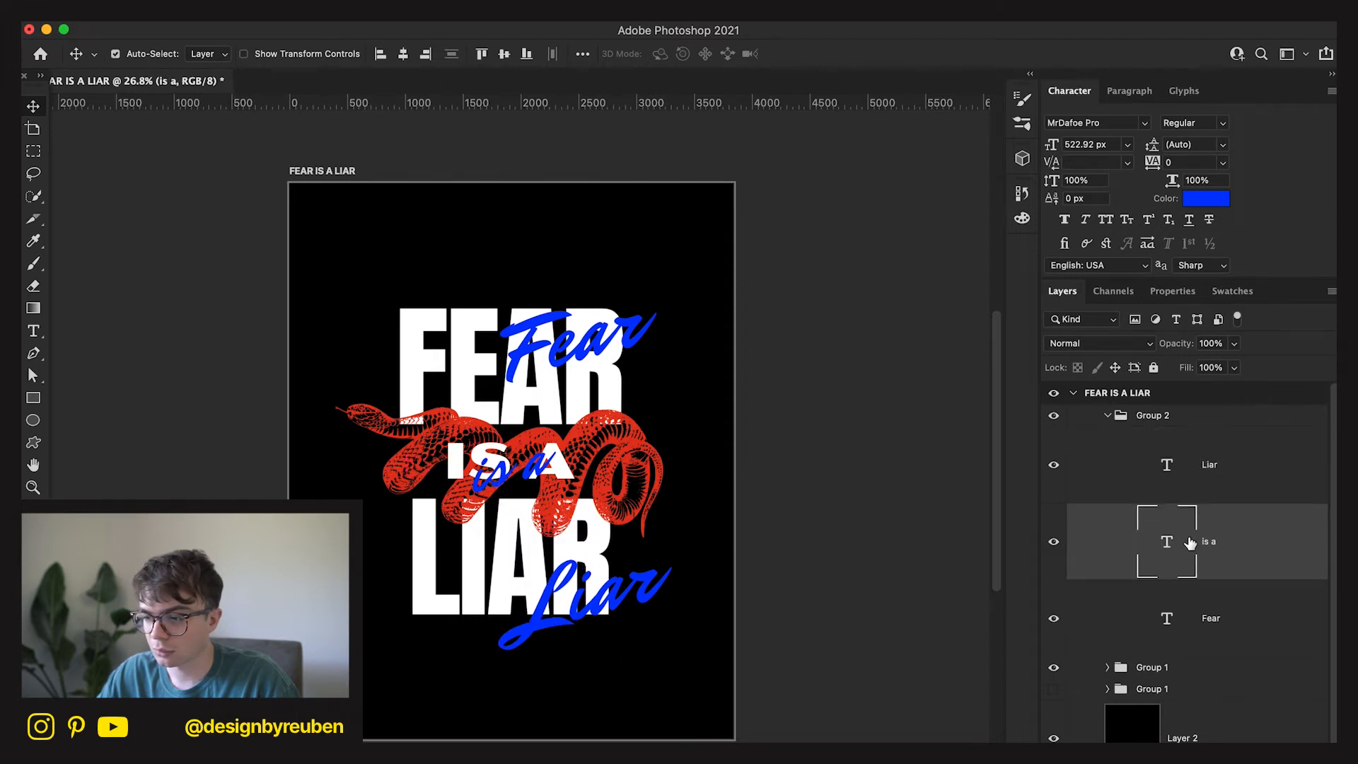
drag(665, 496, 733, 391)
click(1186, 636)
drag(625, 560, 595, 560)
click(1213, 481)
drag(661, 533, 725, 323)
key(super)
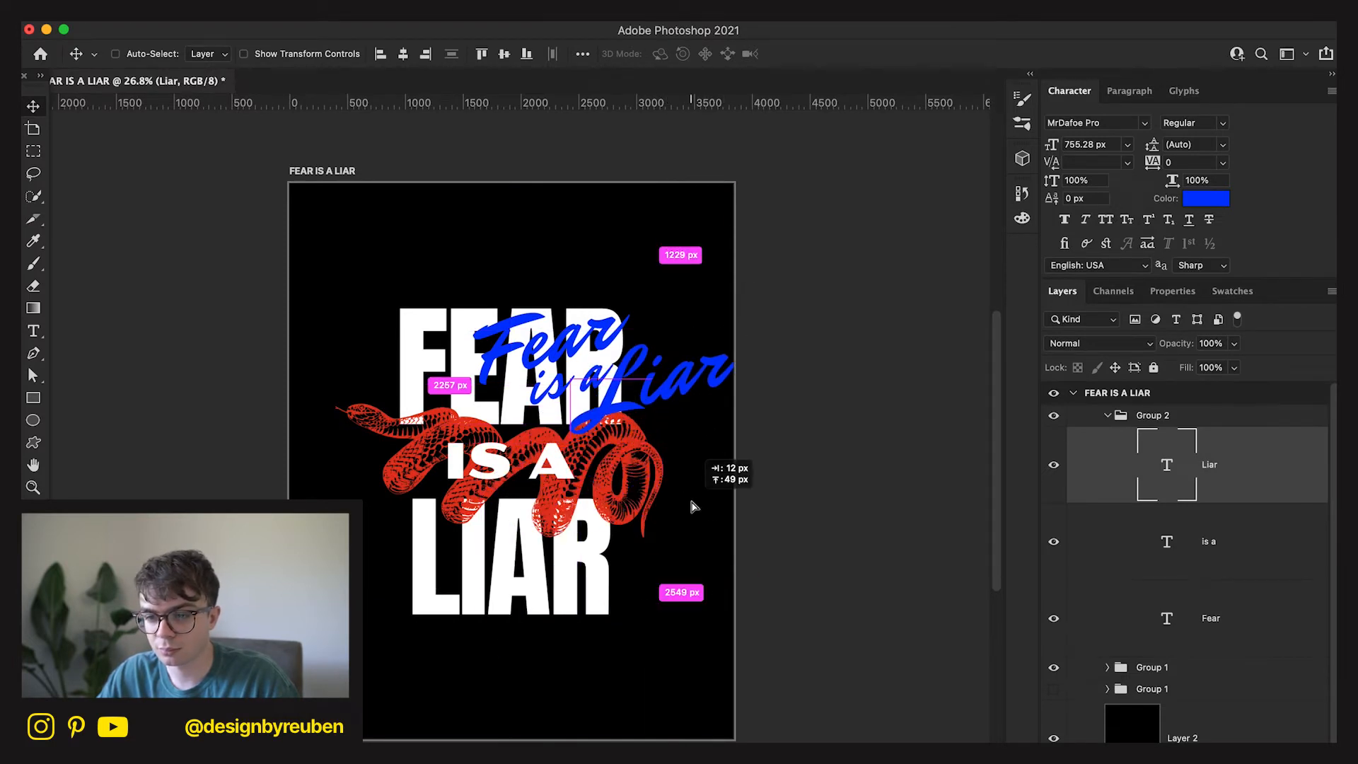
Scale the blue script group down to 57.72% and nudge the is a script within it.
click(1188, 416)
key(super+t)
drag(734, 363, 641, 363)
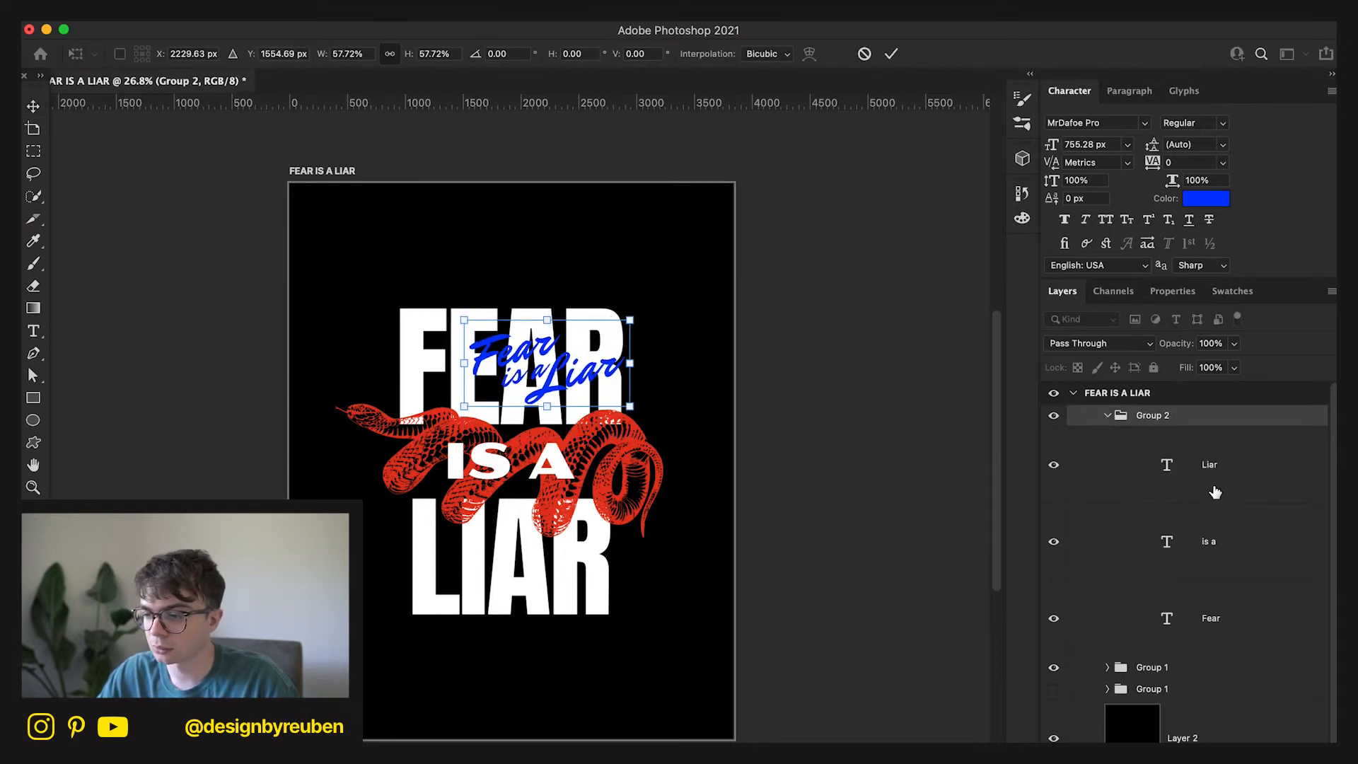
click(1214, 557)
drag(600, 548, 599, 554)
Move the script group down so it overlaps the lower right part of the white LIAR.
click(1180, 418)
drag(615, 499, 641, 732)
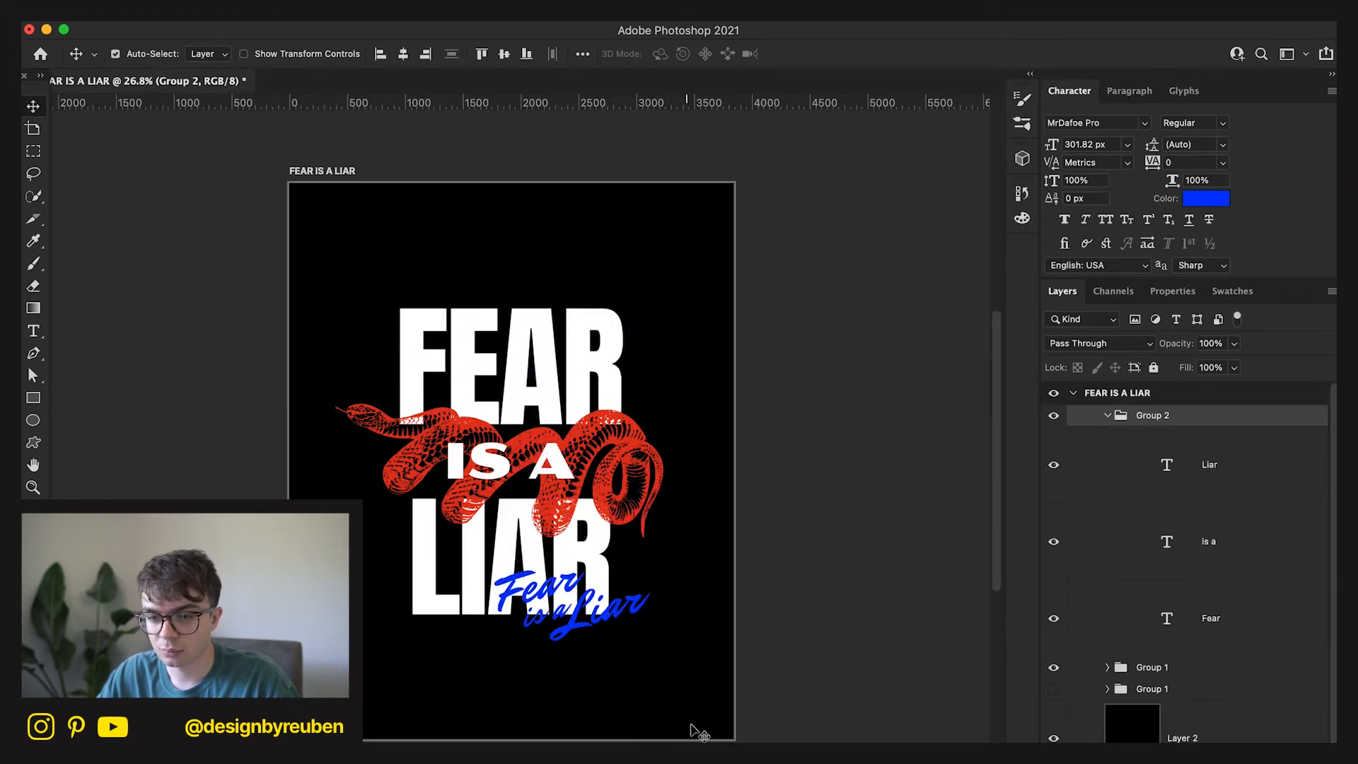
drag(658, 664, 657, 659)
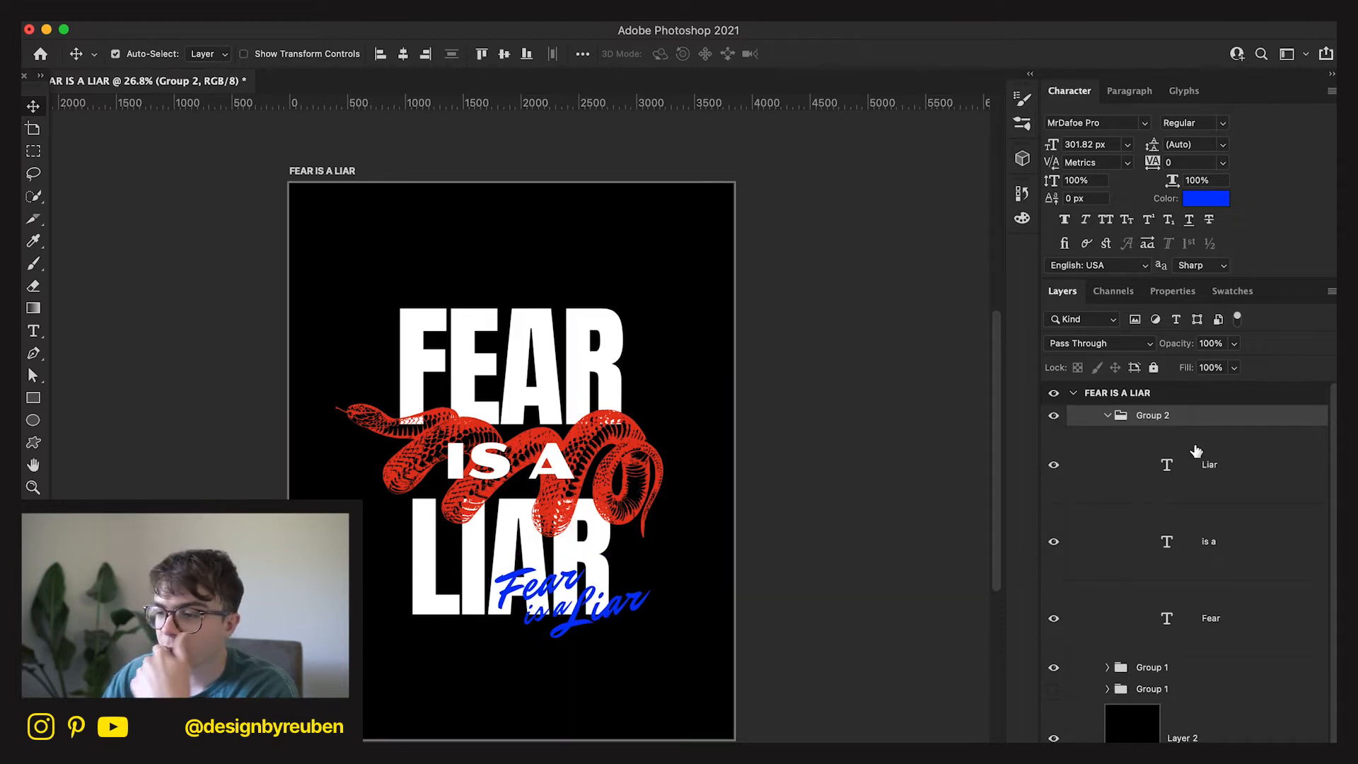
Apply a red Color Overlay with Normal blend mode and 100% opacity to the script group.
double_click(1113, 419)
click(711, 633)
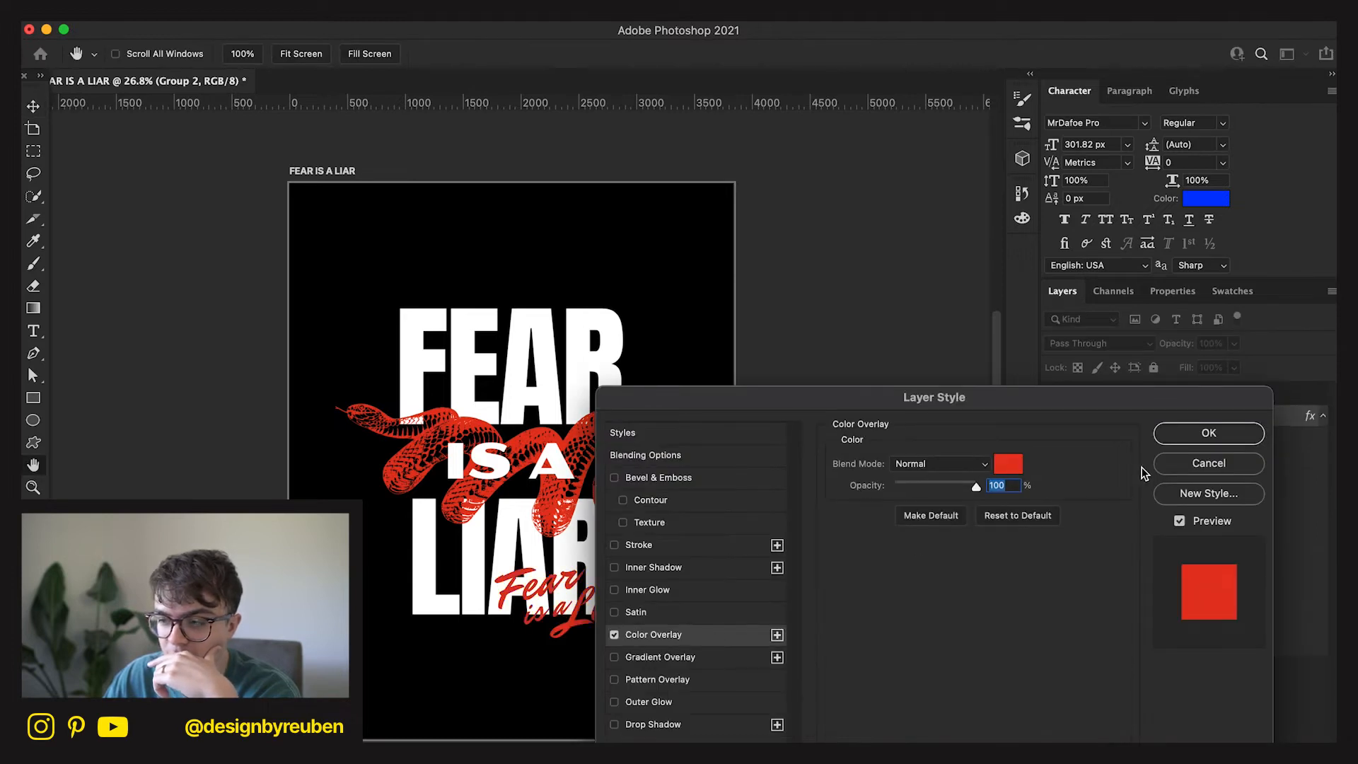
click(1216, 437)
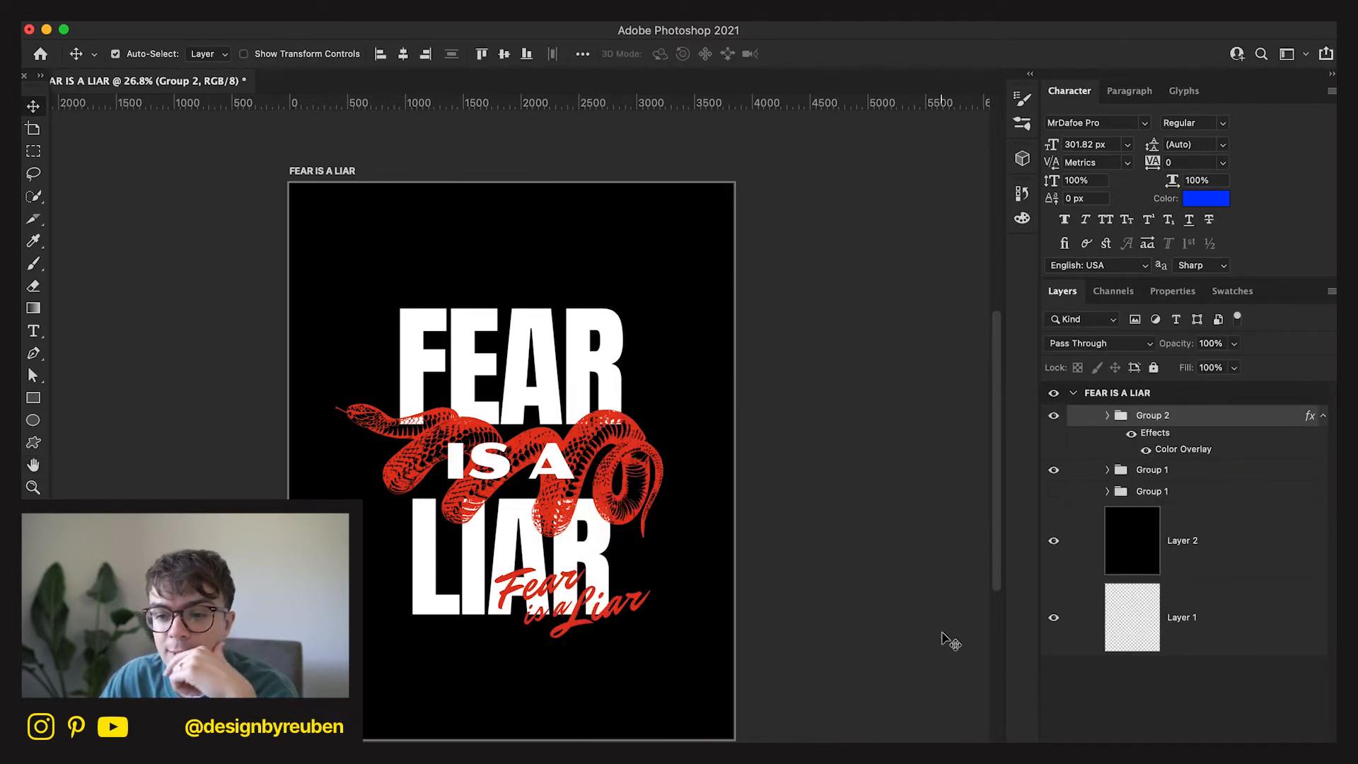
Convert the FEAR headline text in the visible Group 1 to a smart object and start the Minimum filter on it.
click(1170, 472)
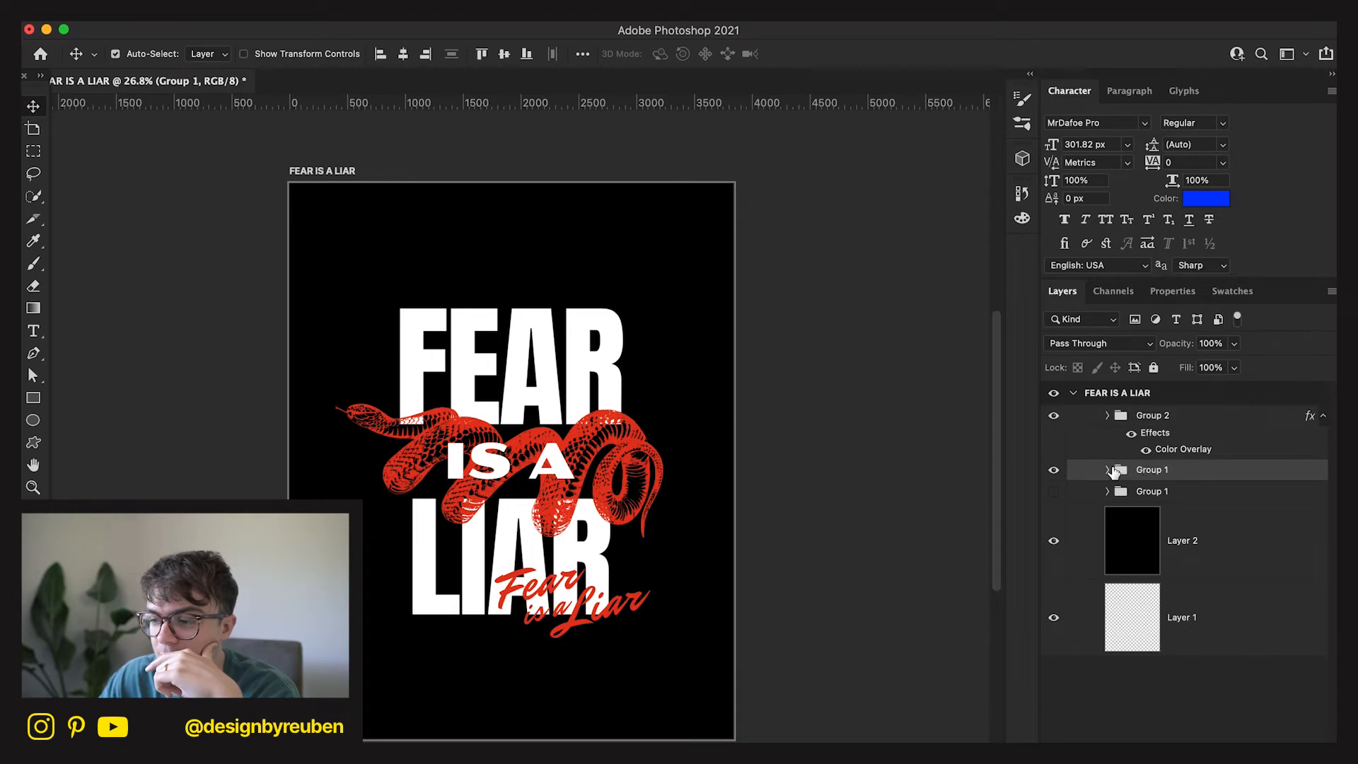
click(1109, 470)
scroll(1218, 677, down, 5)
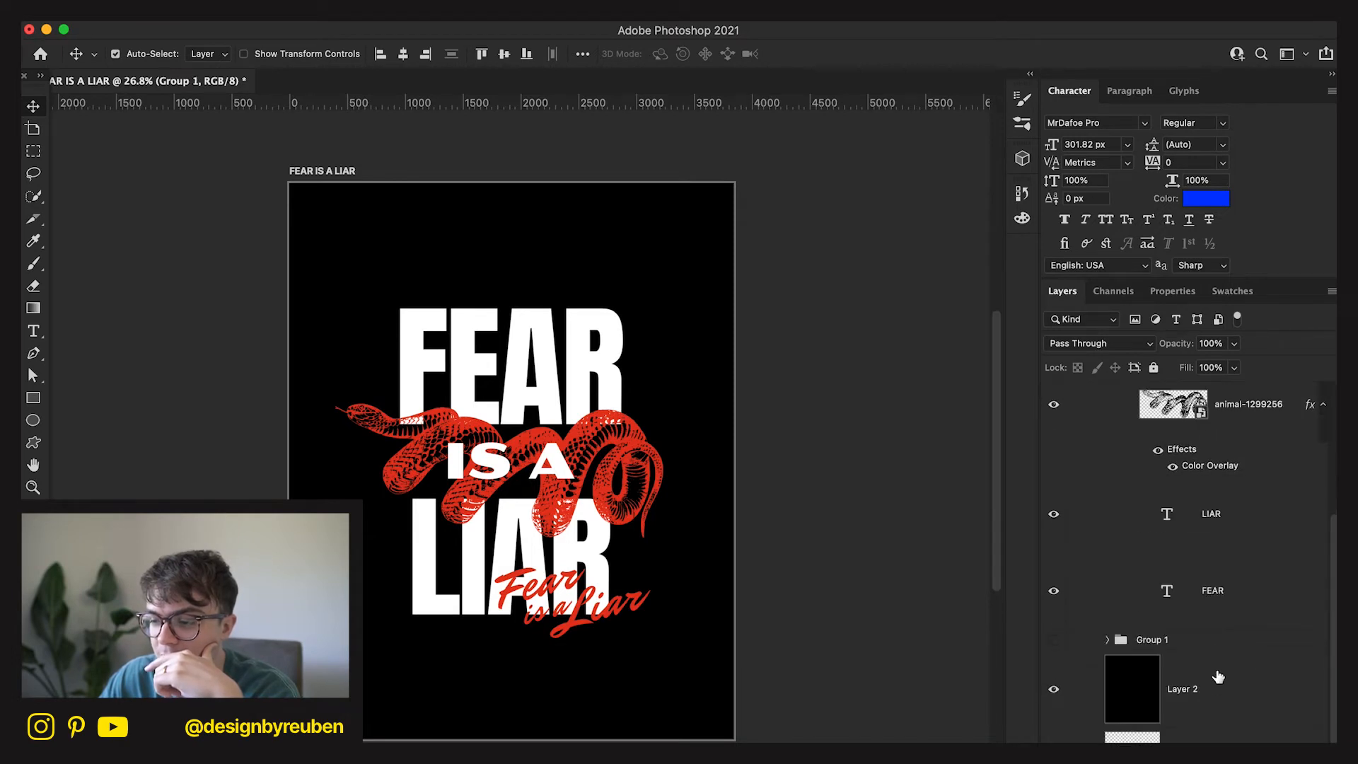
click(1271, 590)
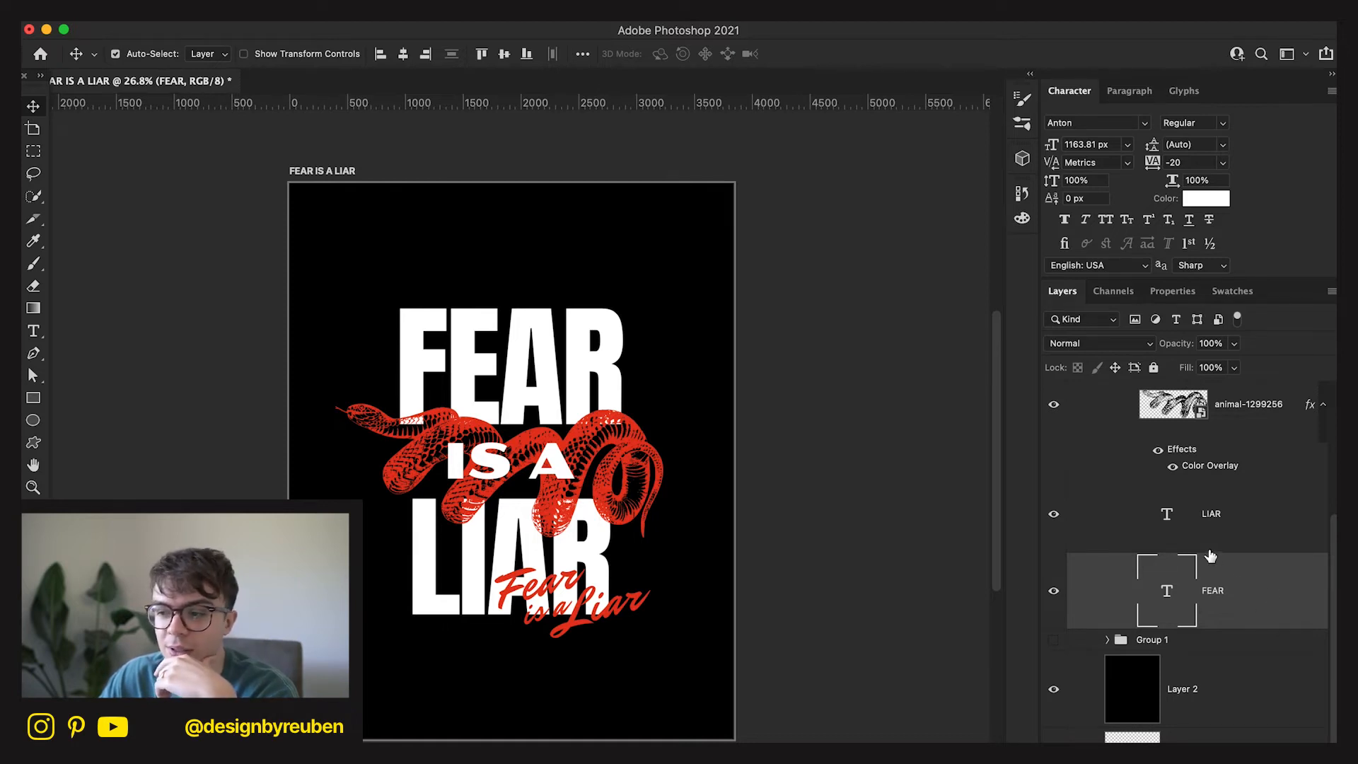
click(414, 10)
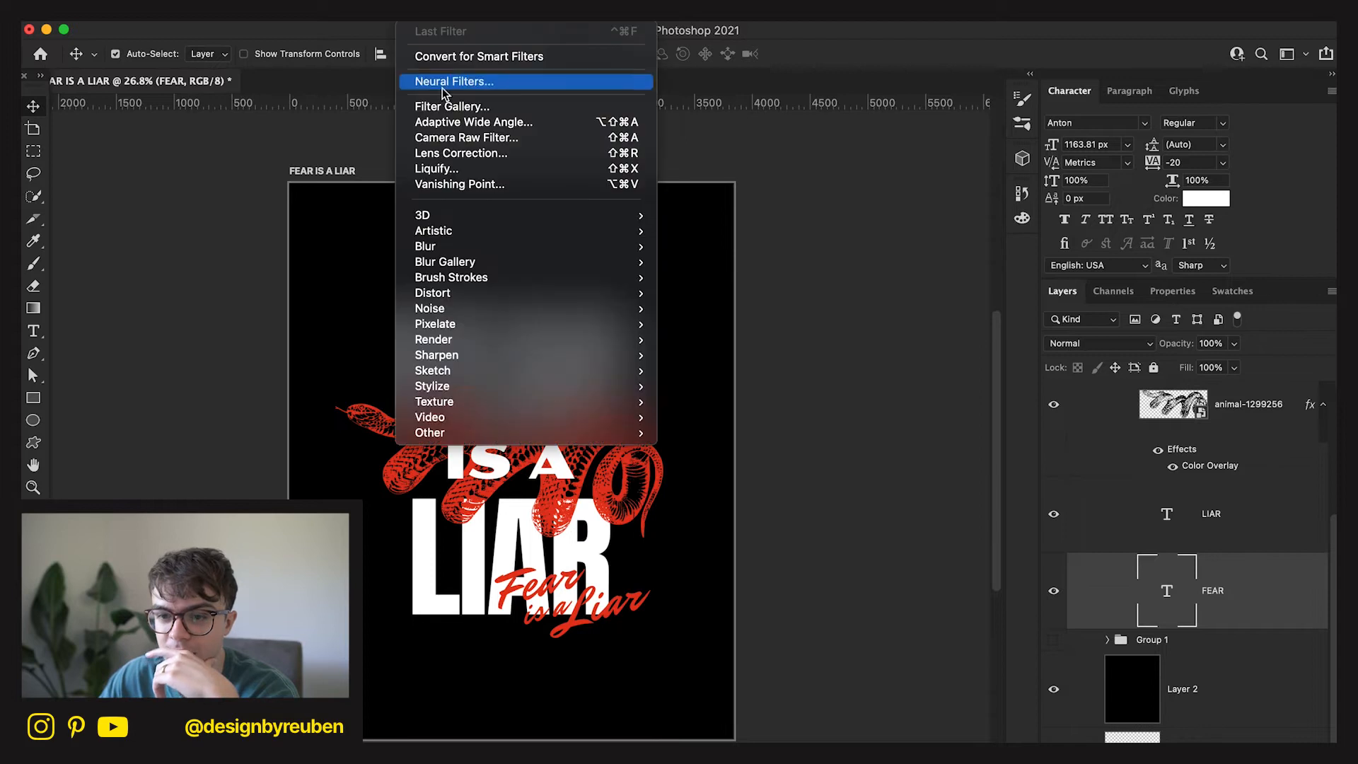
mouse_move(623, 433)
click(684, 495)
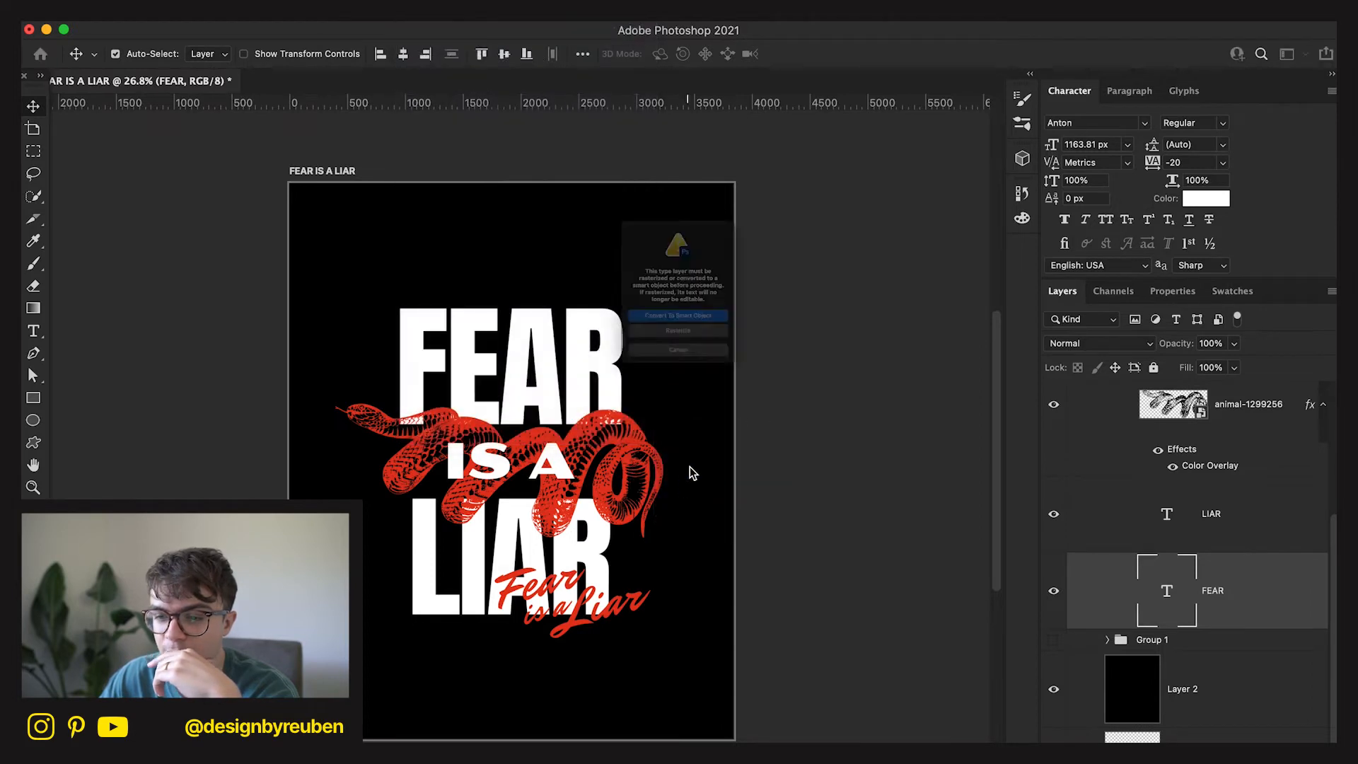
click(718, 336)
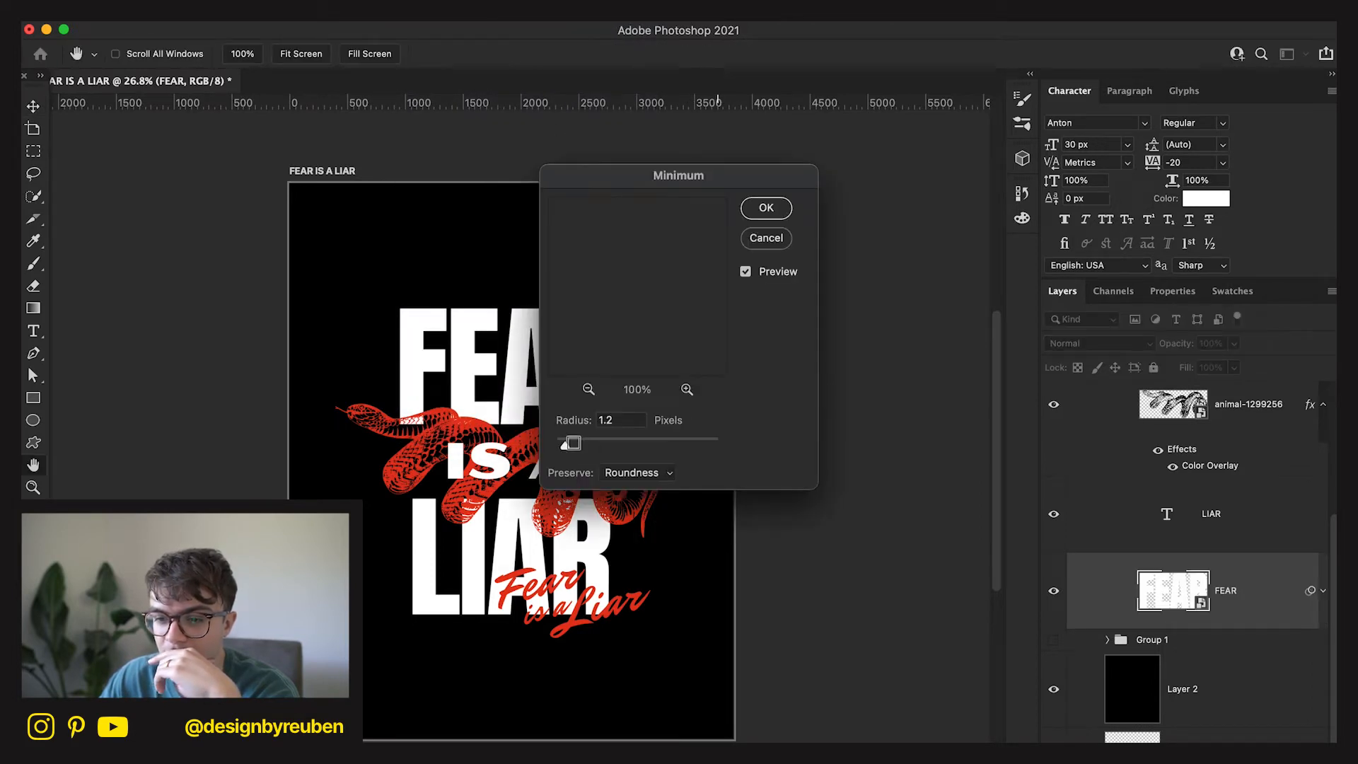
Apply the Minimum filter to FEAR with Squareness preserved and a radius of 10 pixels.
click(573, 443)
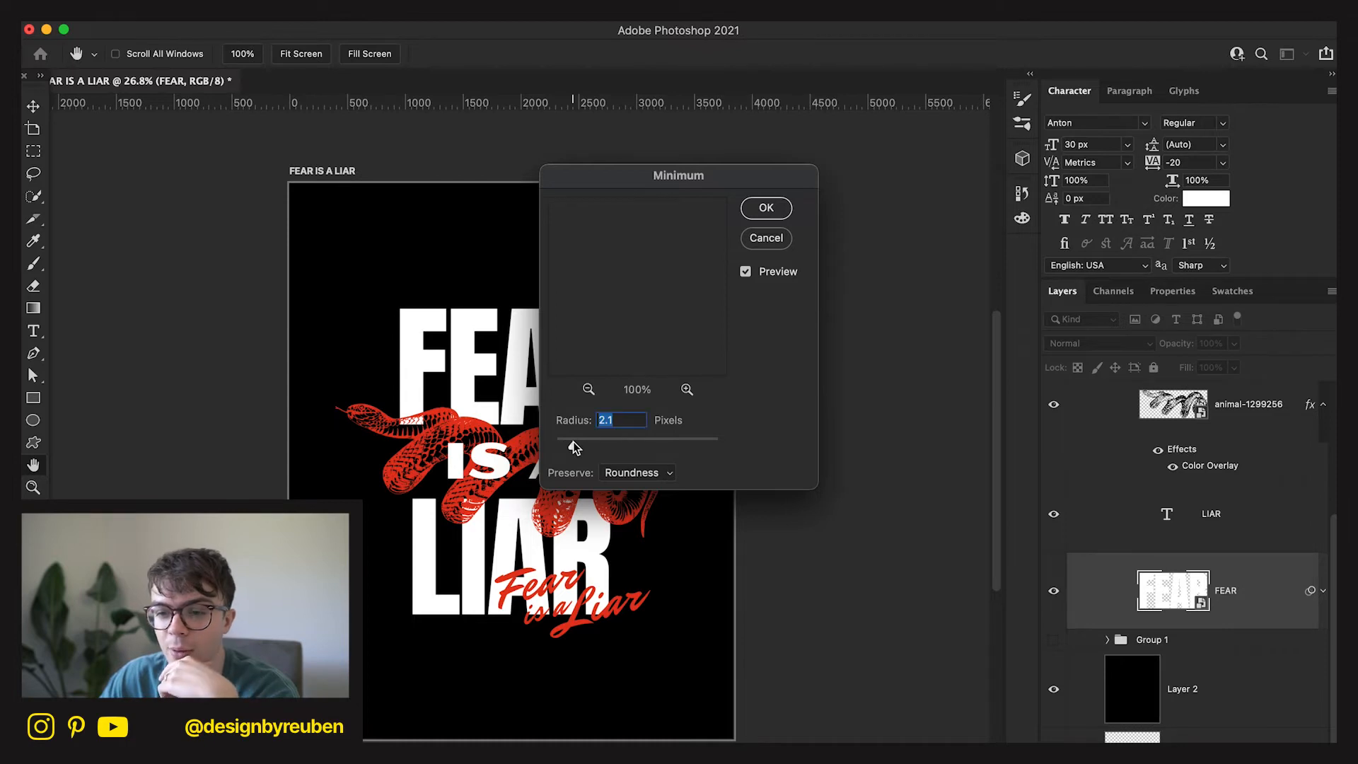
click(633, 473)
click(637, 454)
click(555, 444)
drag(694, 176, 938, 175)
click(811, 443)
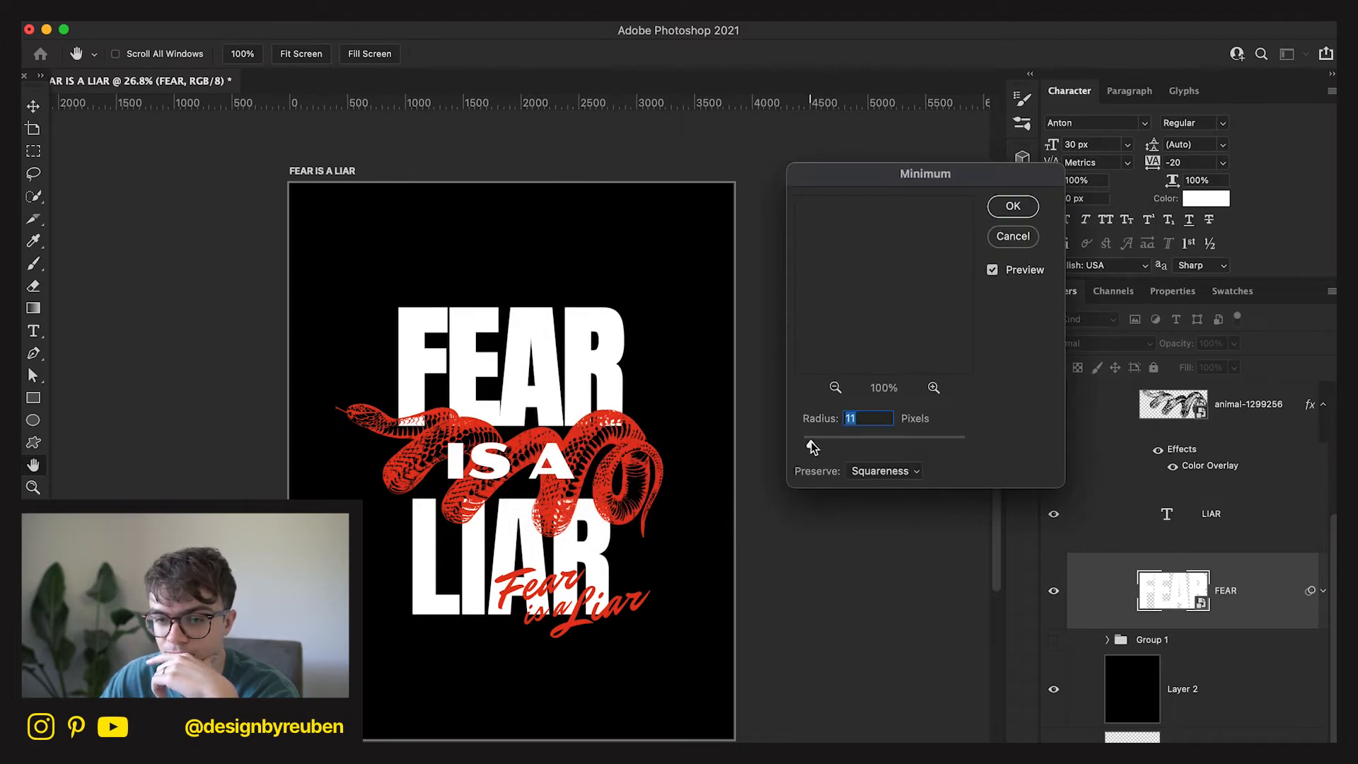
text(10)
click(1013, 205)
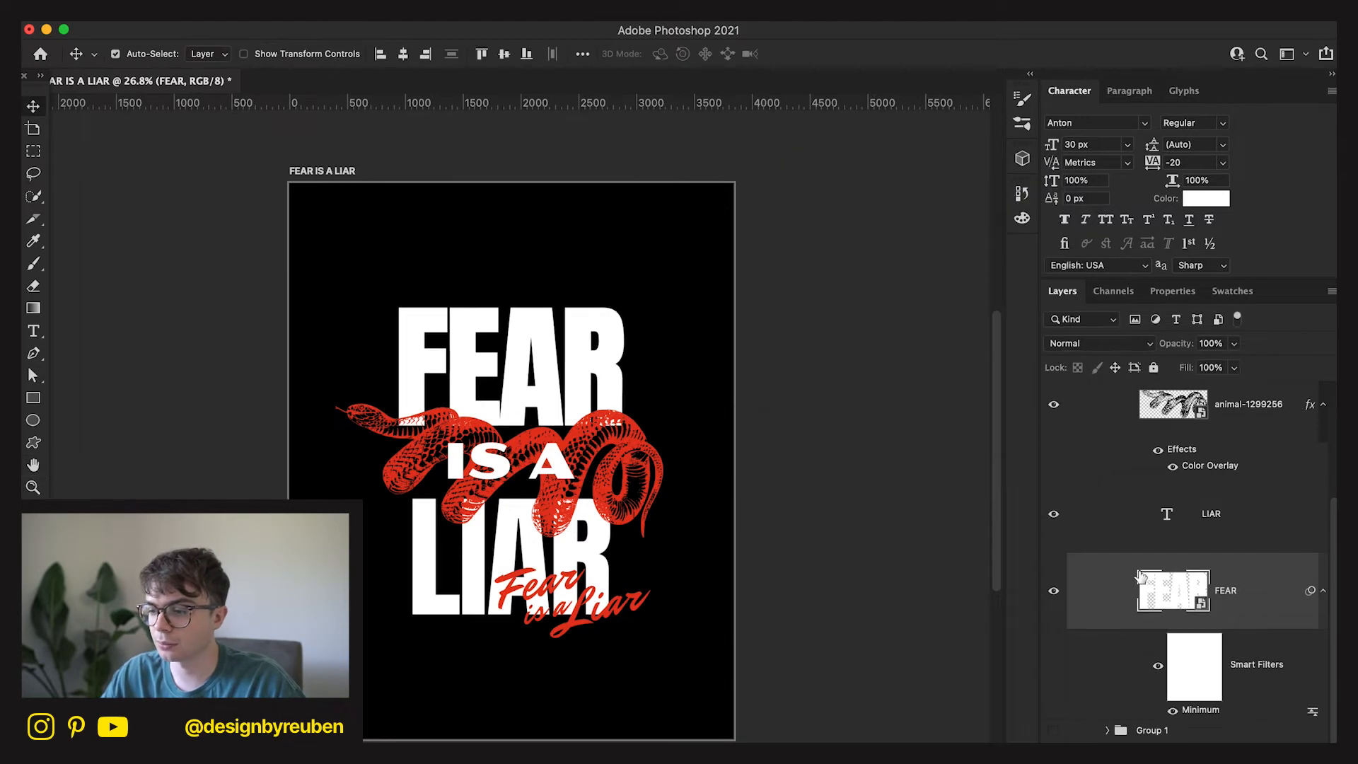
Convert the LIAR headline text to a smart object and apply Minimum with a 10-pixel radius and Squareness preserved.
click(1229, 524)
click(423, 21)
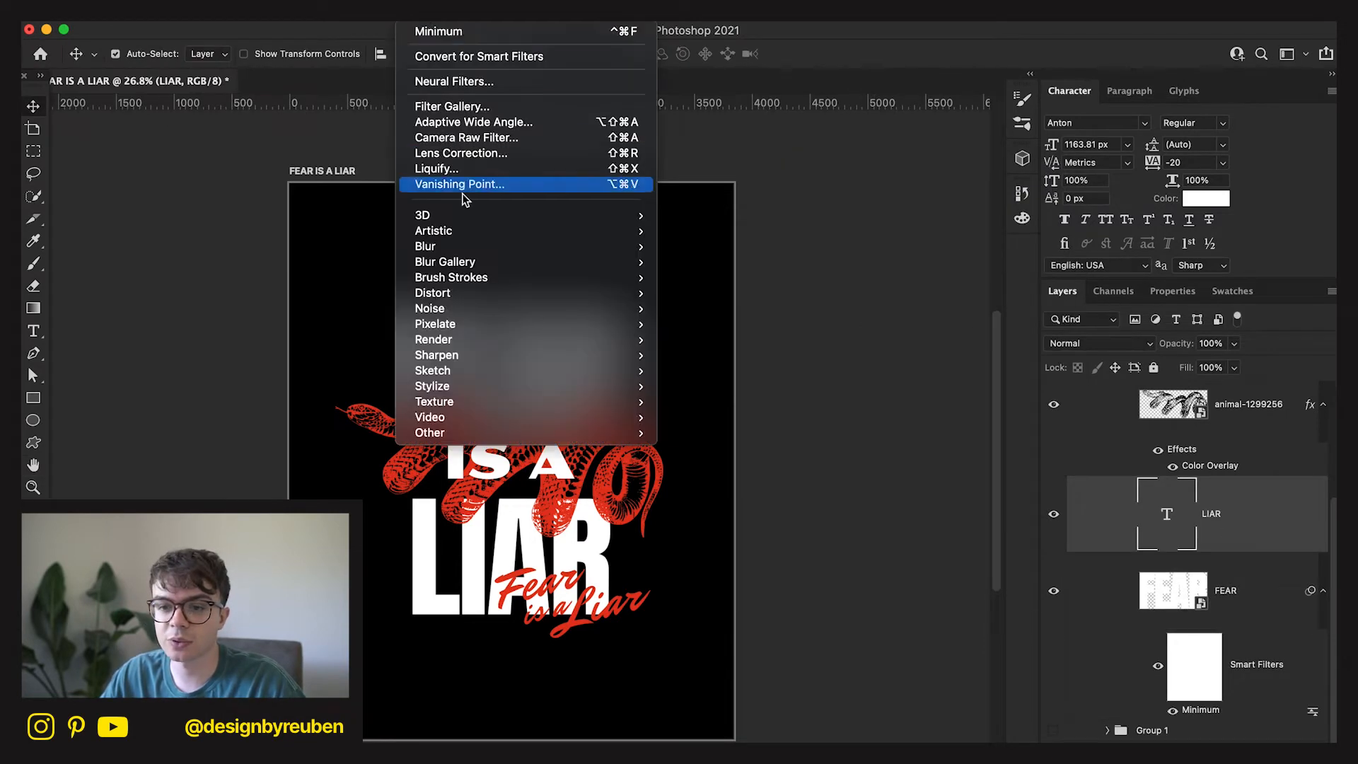
mouse_move(486, 433)
click(704, 495)
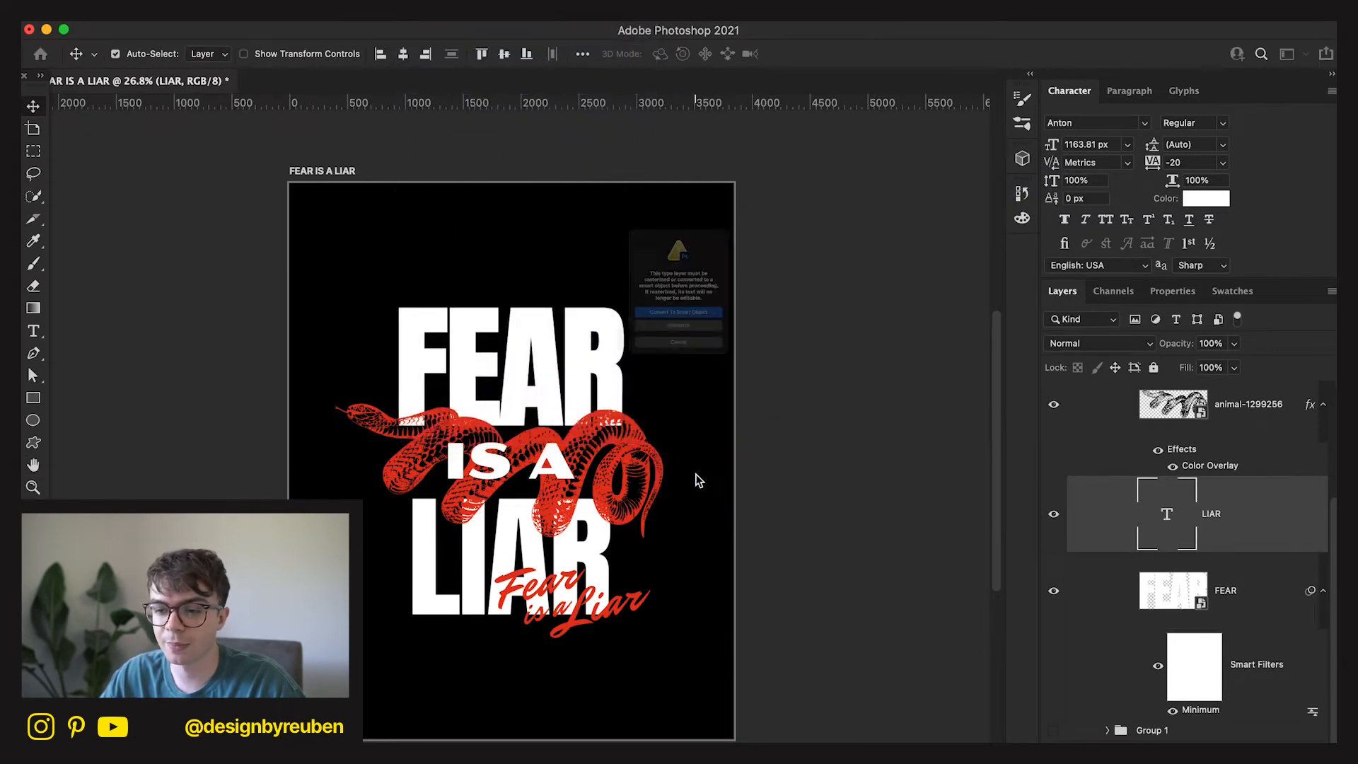
click(710, 337)
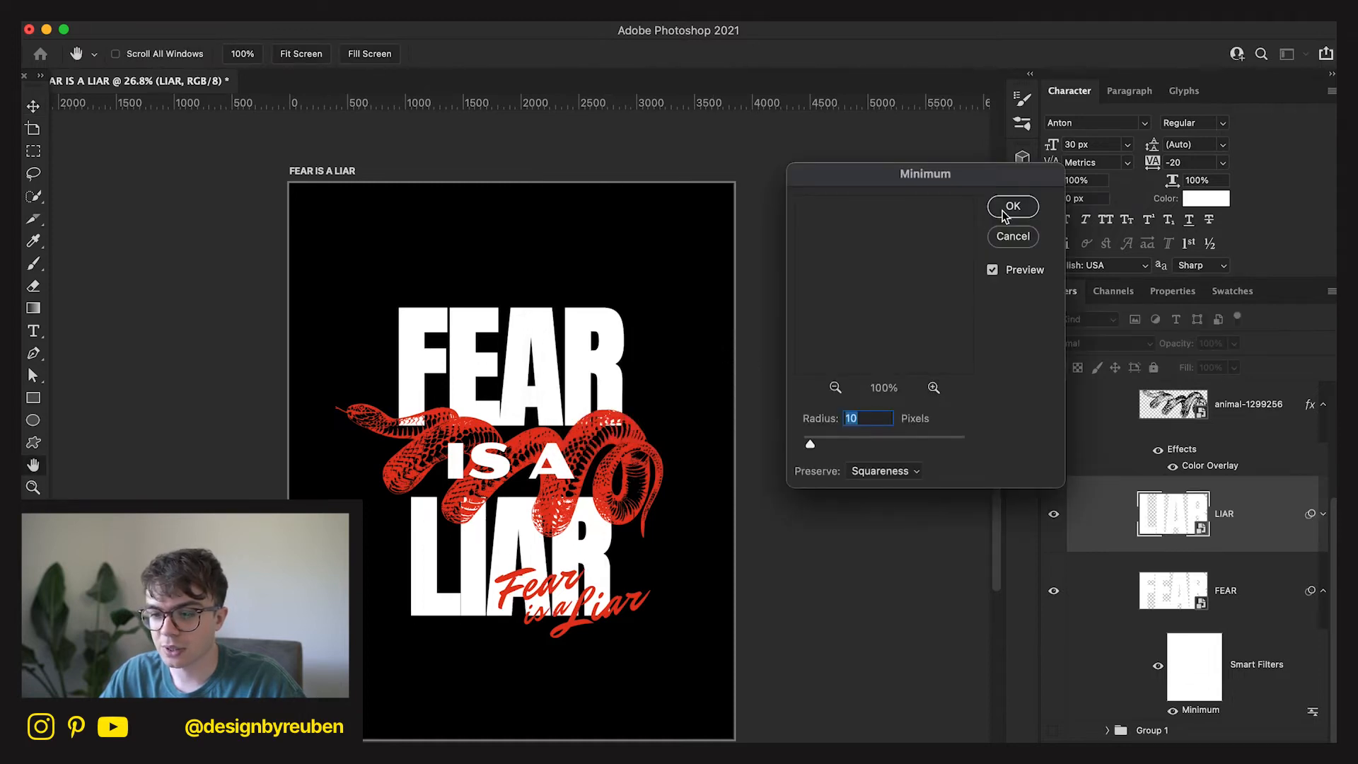
click(1005, 211)
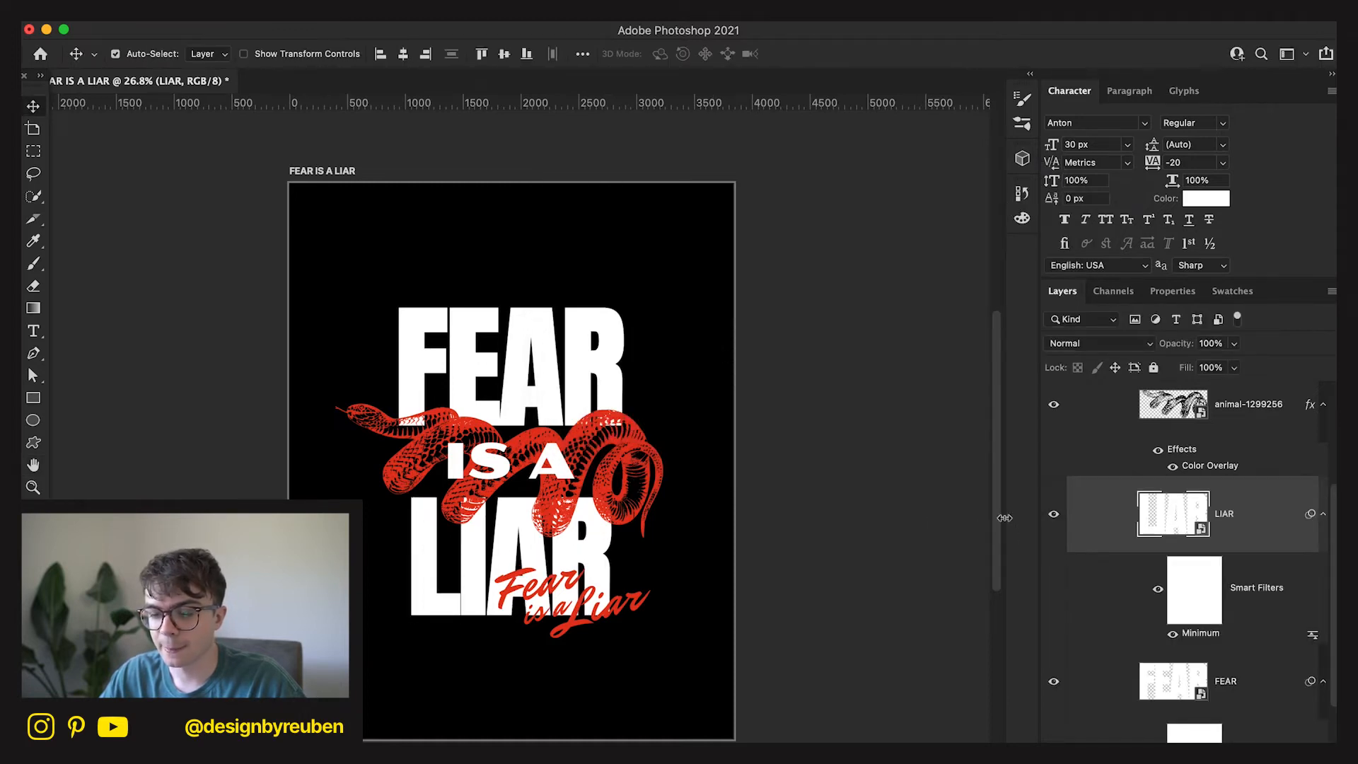
Convert the animal-1299256 snake layer with its Color Overlay to a smart object.
scroll(1239, 505, up, 1)
click(1243, 453)
scroll(1243, 453, up, 1)
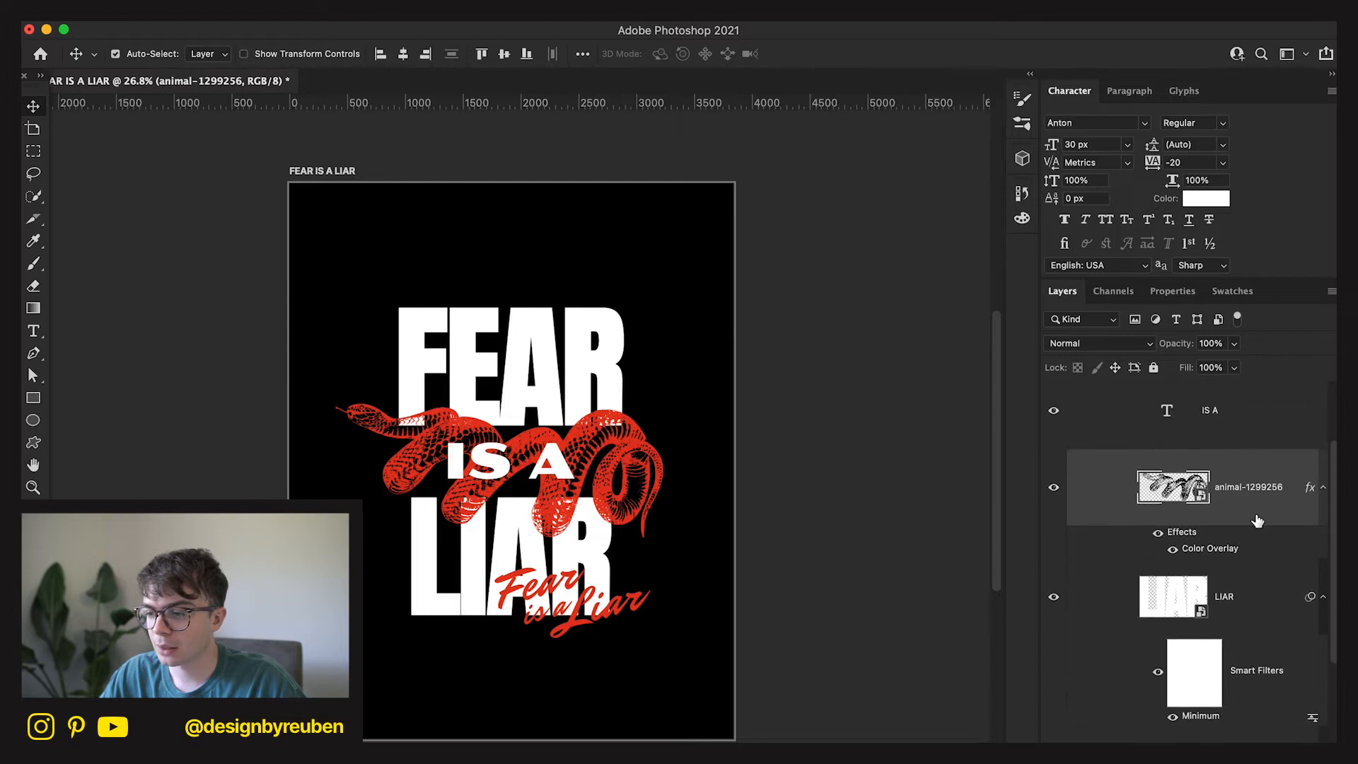
right_click(1249, 509)
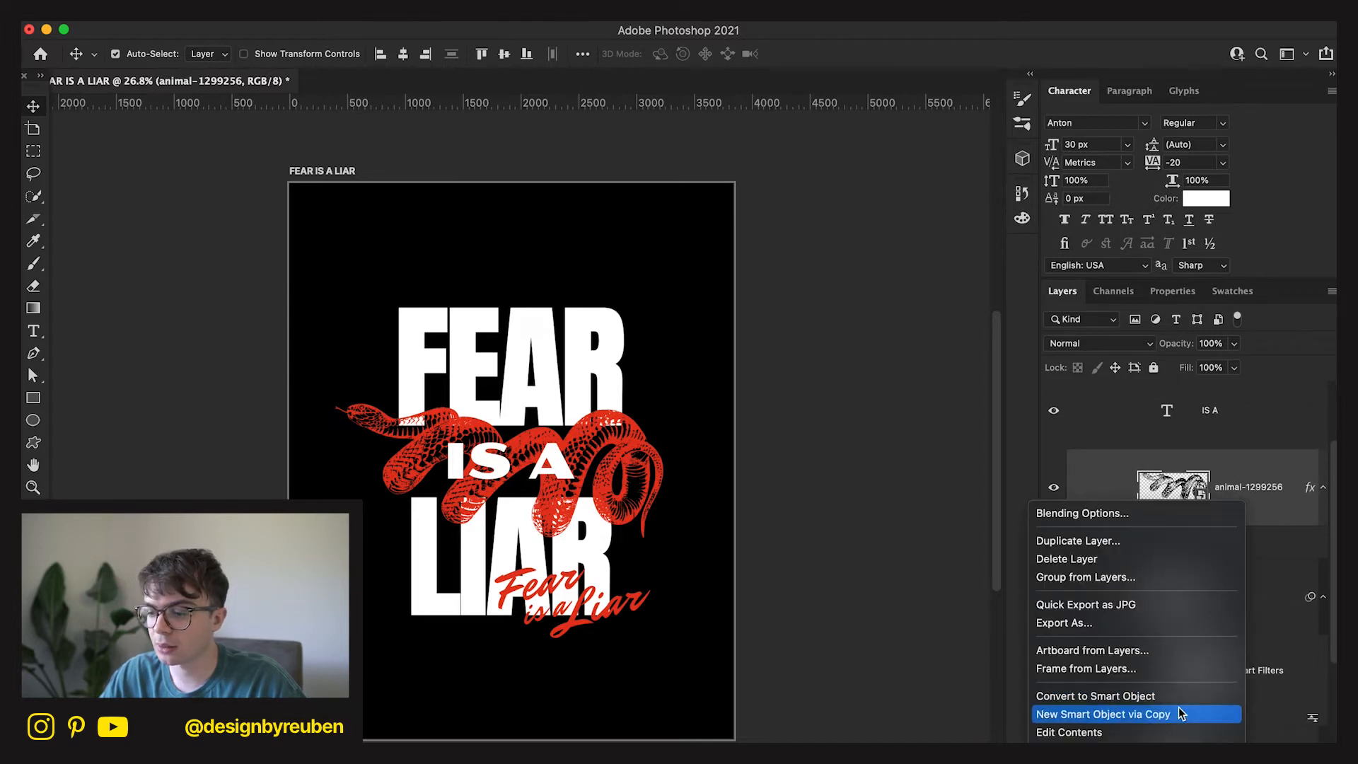
click(1181, 695)
Apply the Minimum filter to the snake with Roundness preserved and a radius of 2 pixels.
click(364, 23)
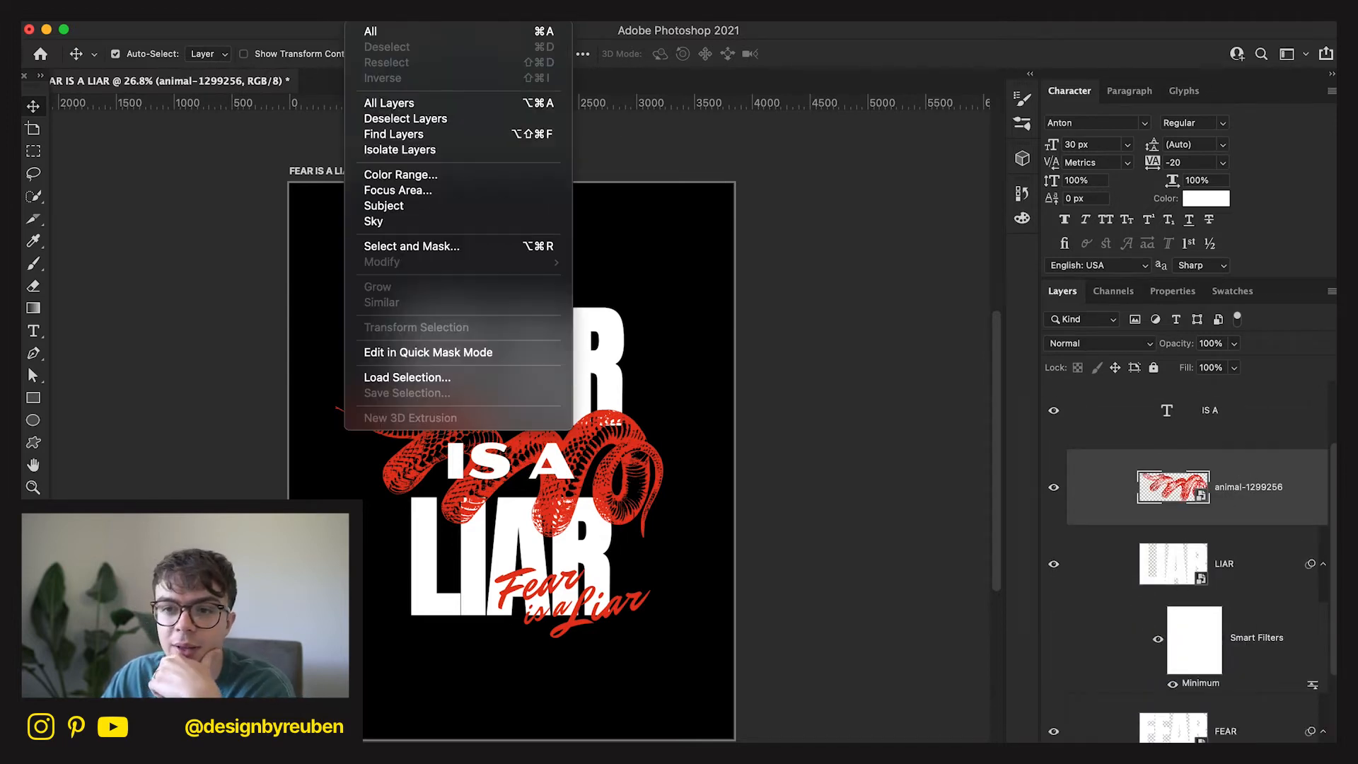
mouse_move(424, 23)
mouse_move(496, 433)
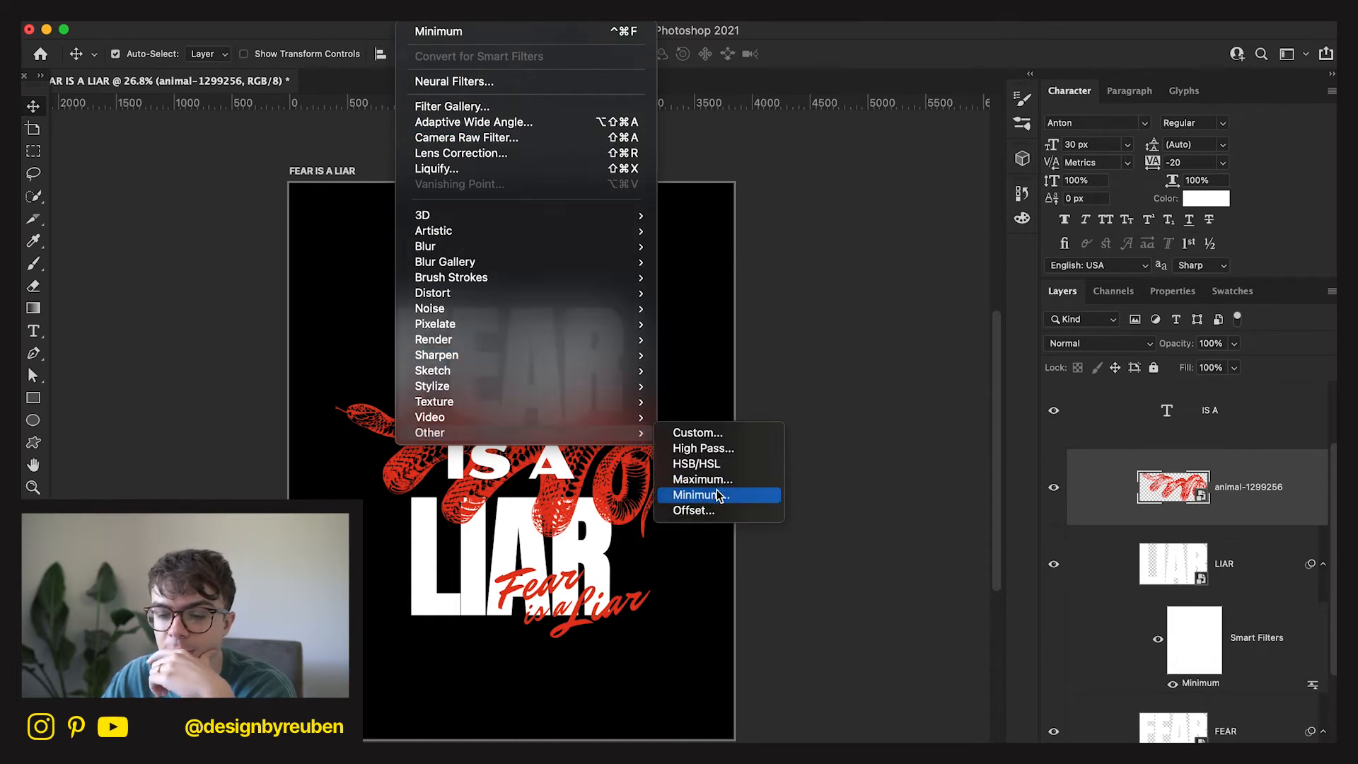
click(714, 489)
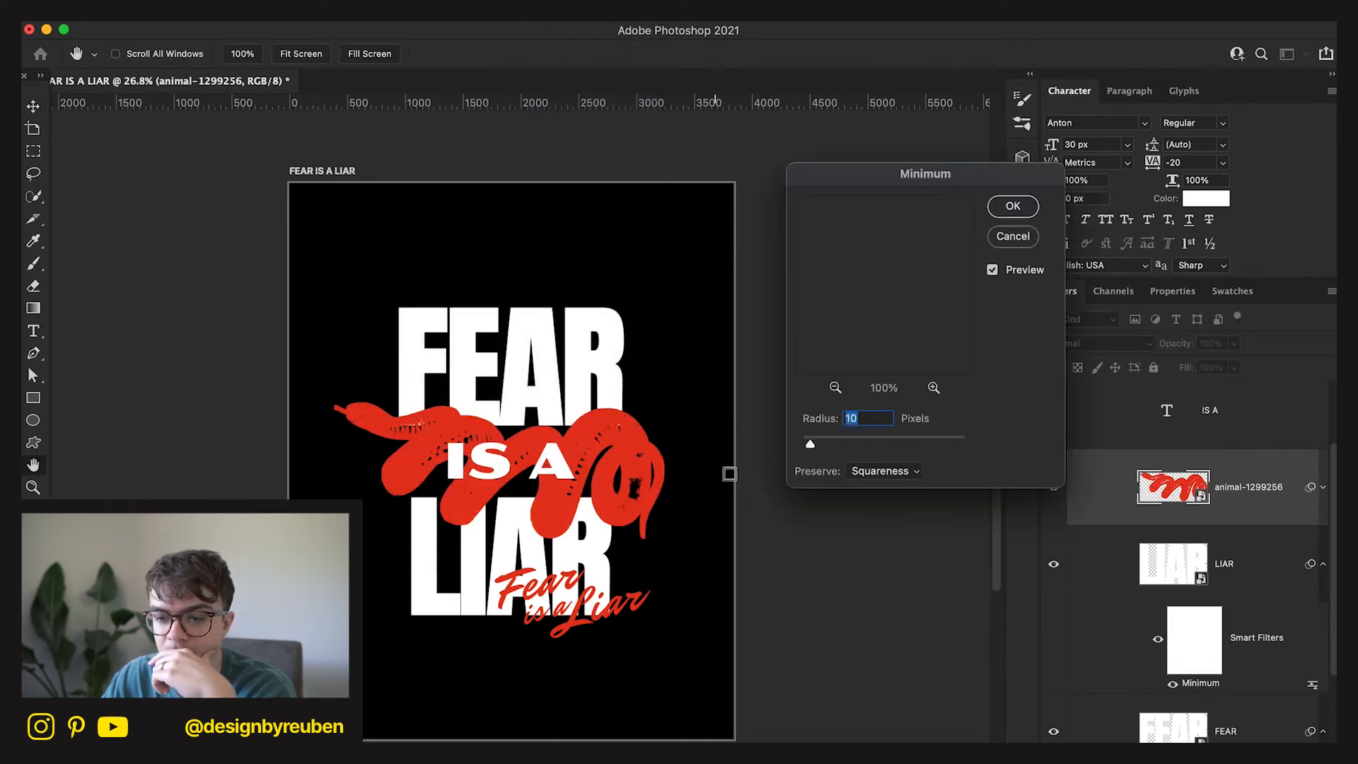
click(877, 470)
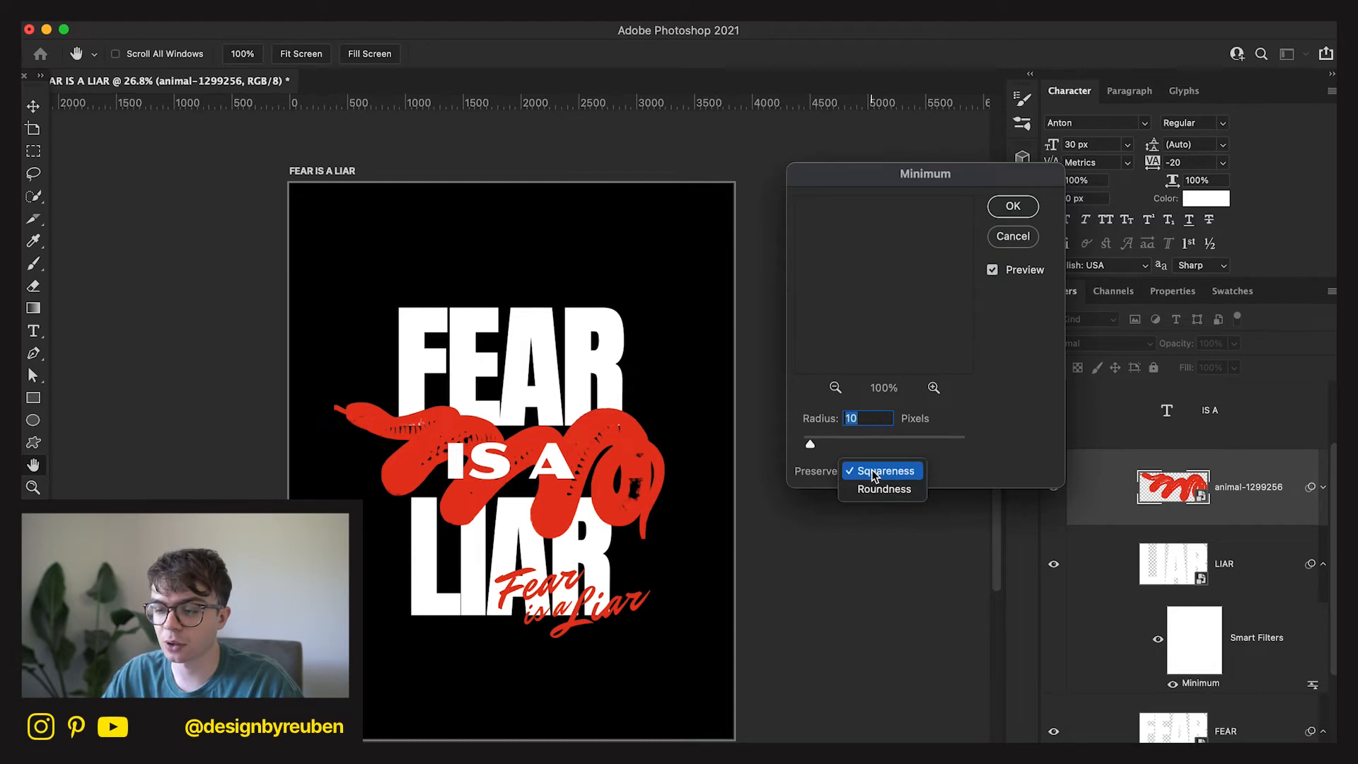
click(876, 490)
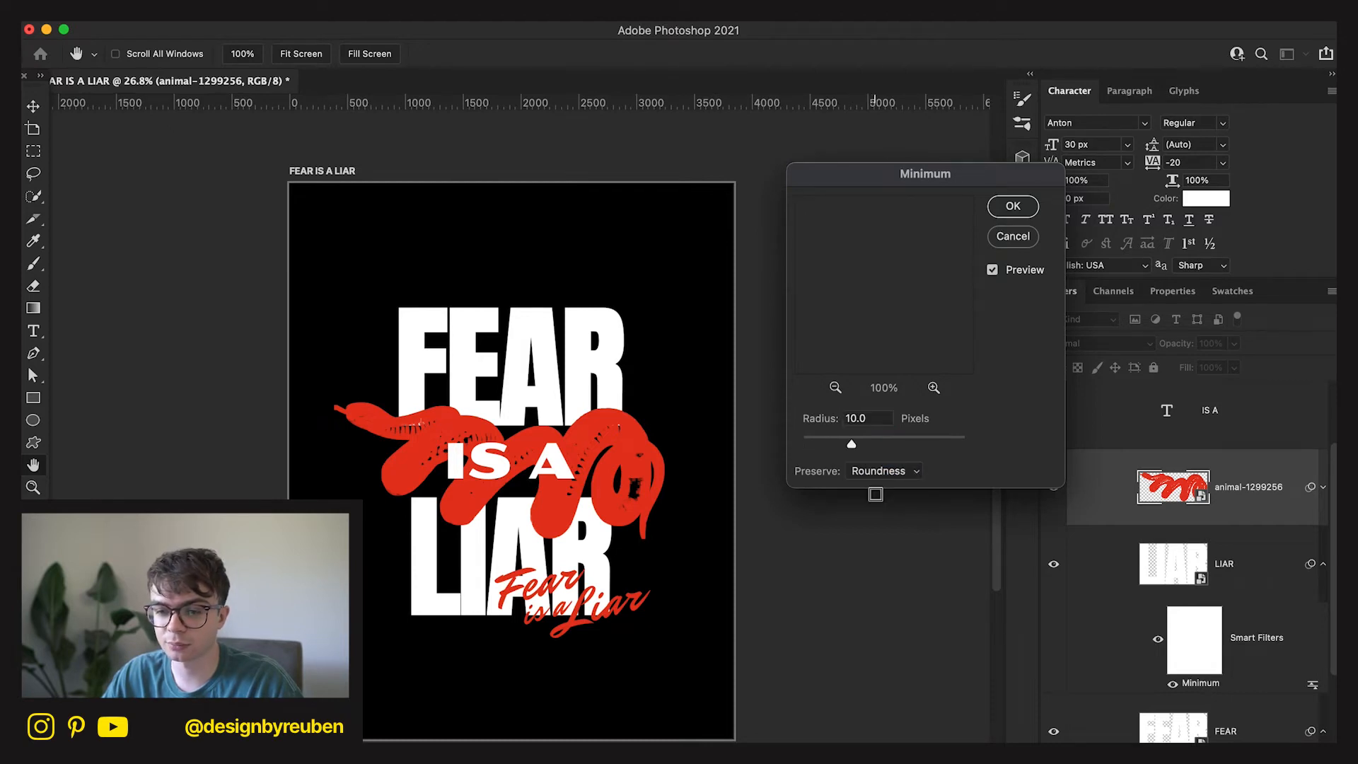
double_click(864, 417)
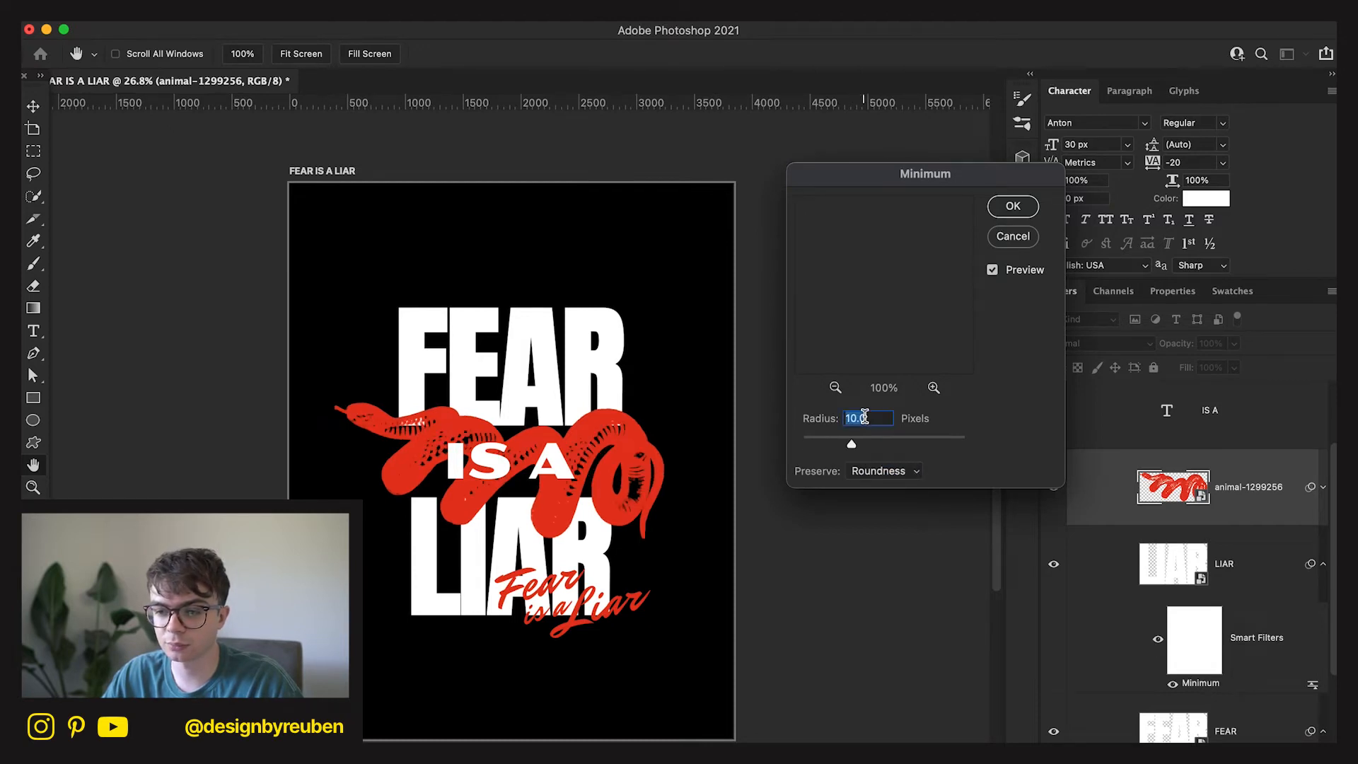
text(1)
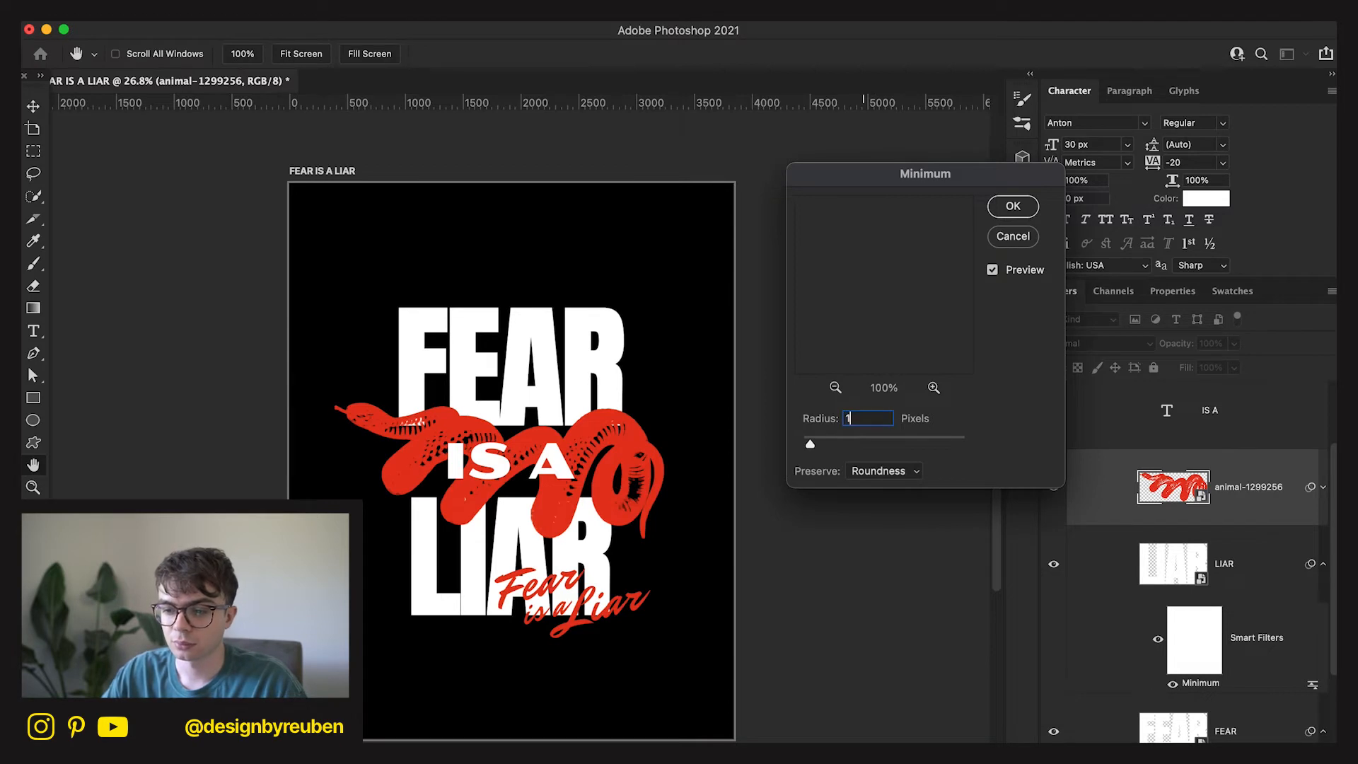
key(BackSpace)
key(Return)
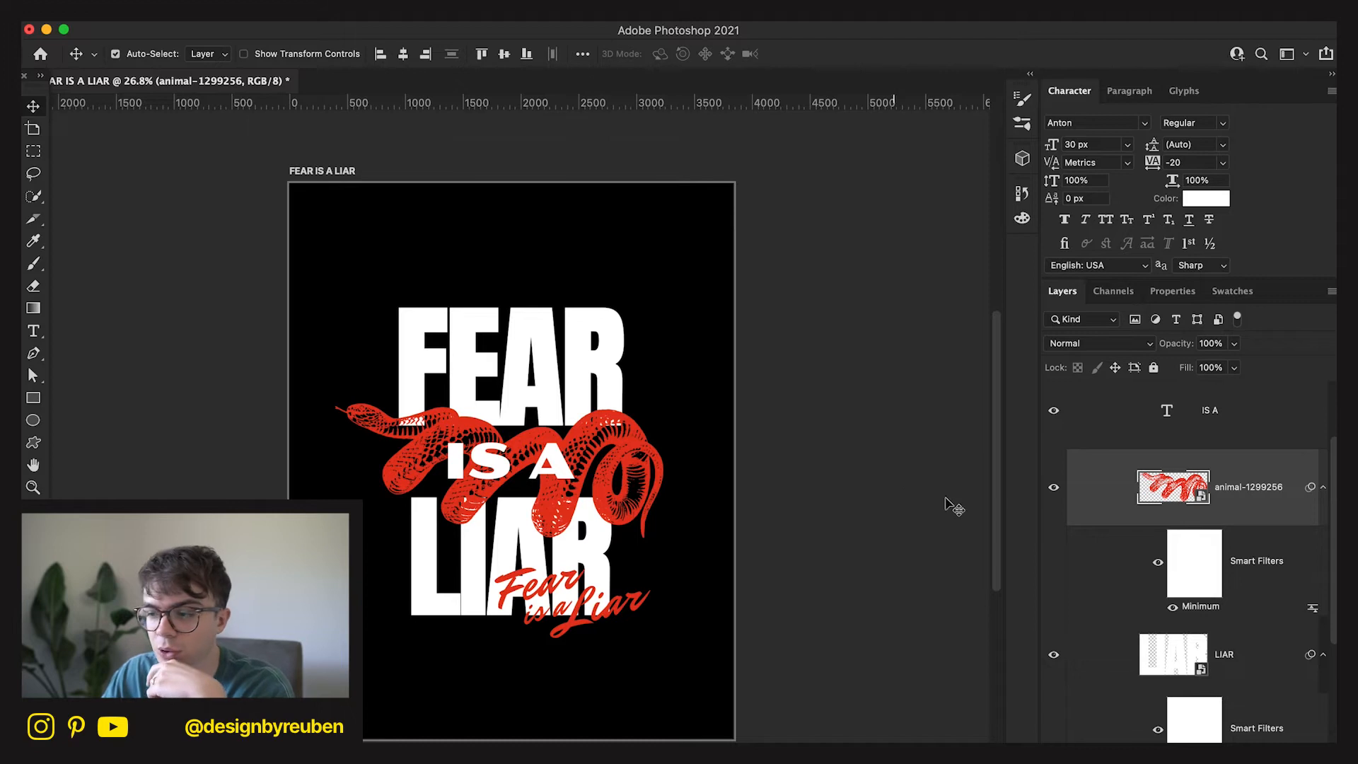
right_click(1256, 515)
click(1246, 512)
scroll(1246, 502, up, 3)
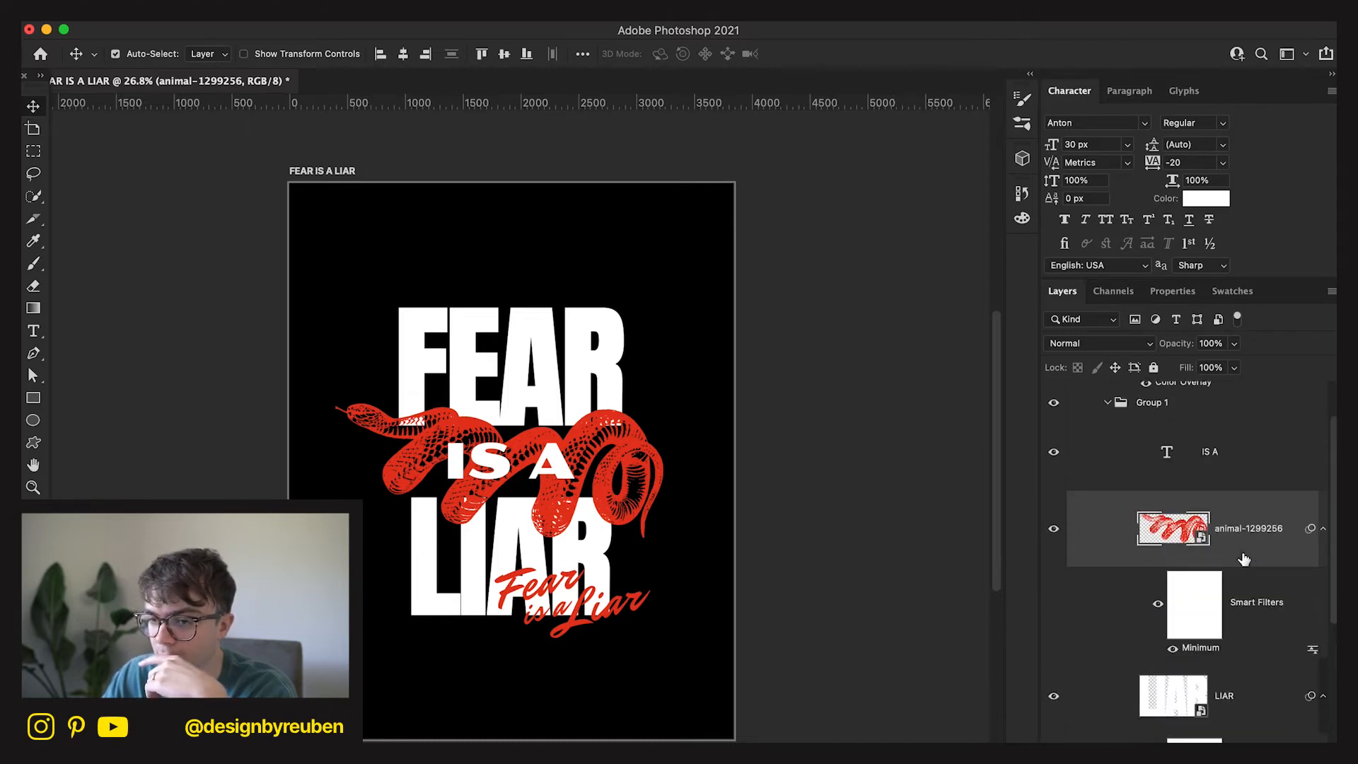
Convert the IS A text to a smart object and apply Minimum with Squareness preserved and a 6-pixel radius.
click(1243, 490)
click(424, 11)
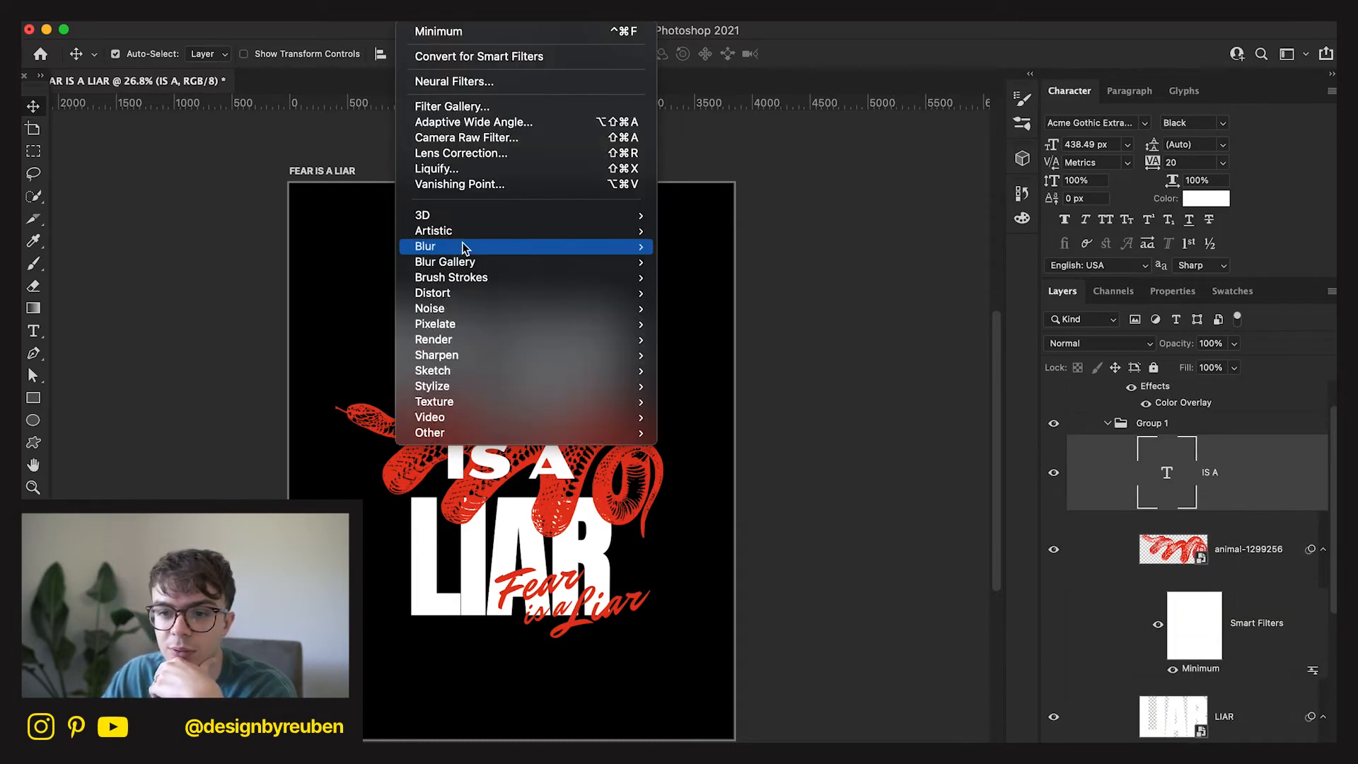
mouse_move(495, 433)
click(740, 494)
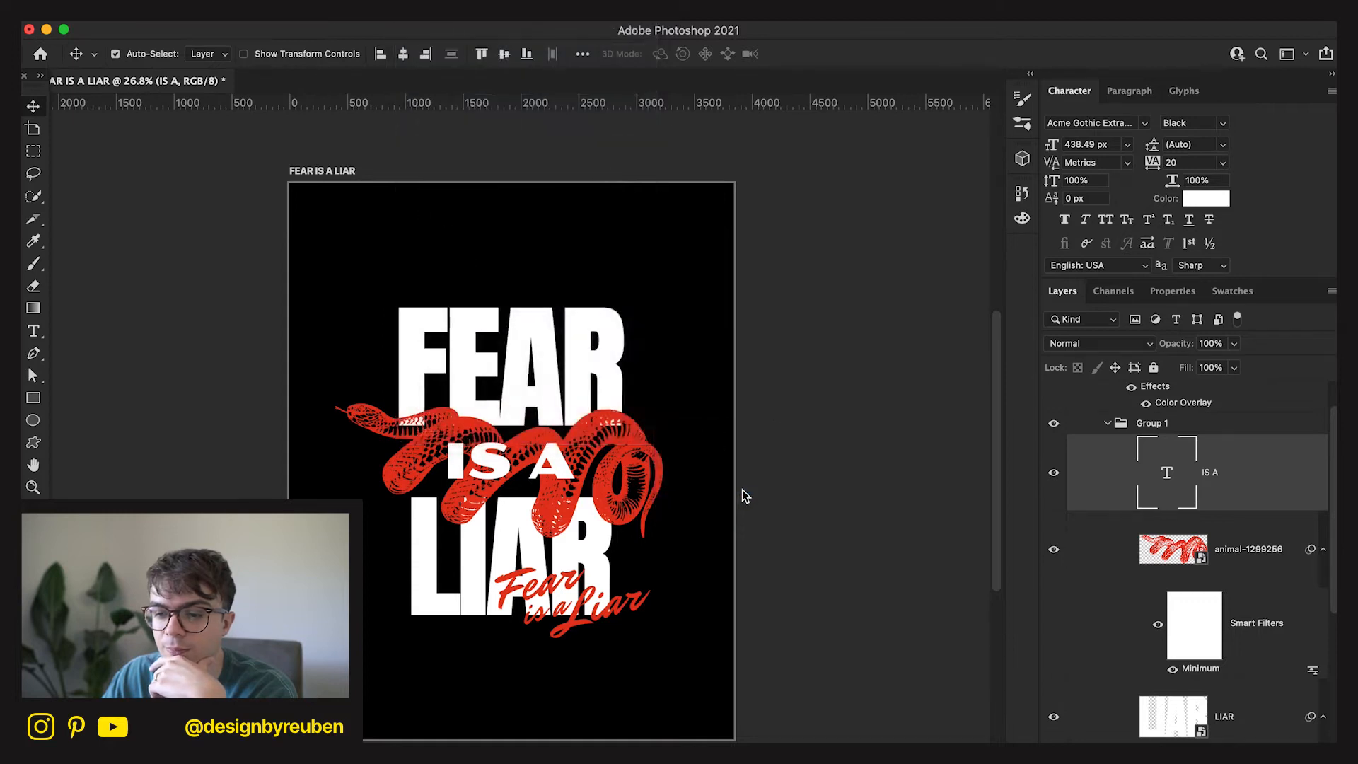
click(731, 341)
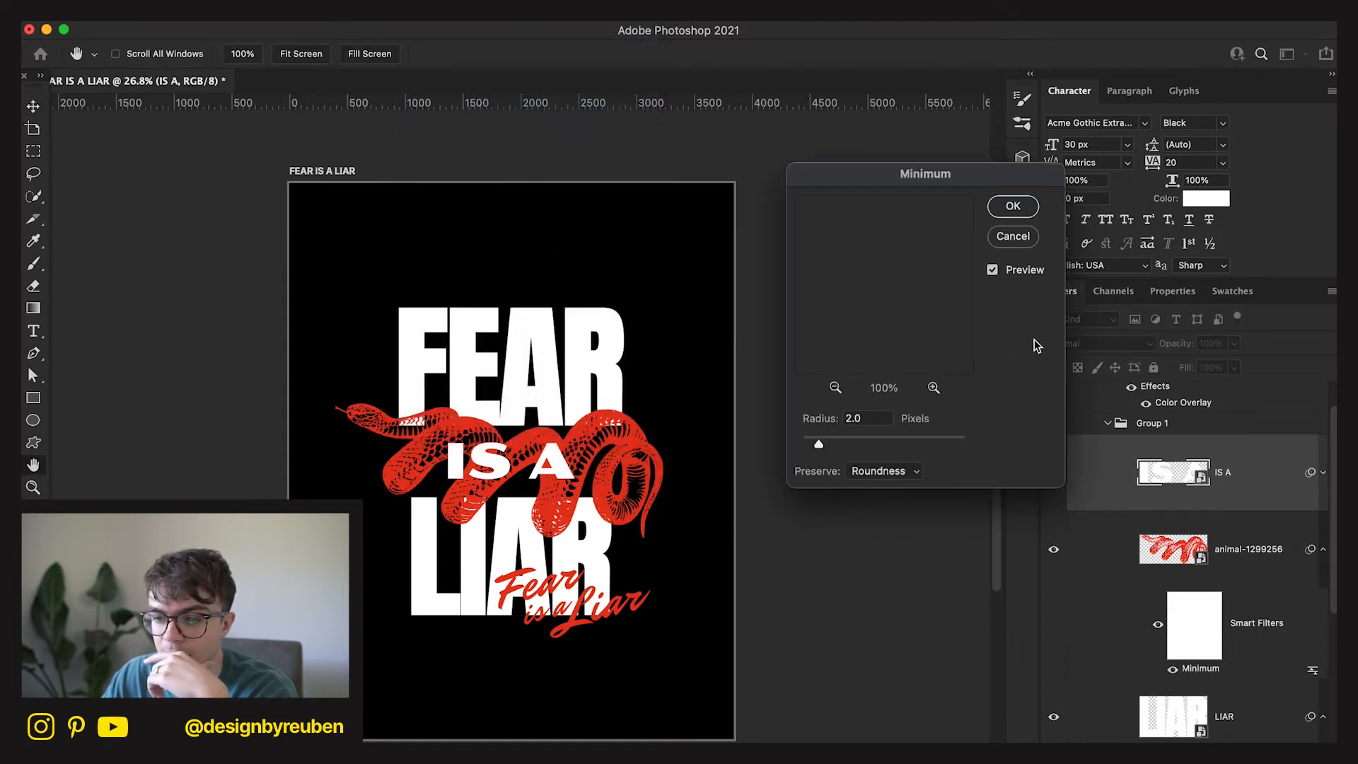
click(881, 468)
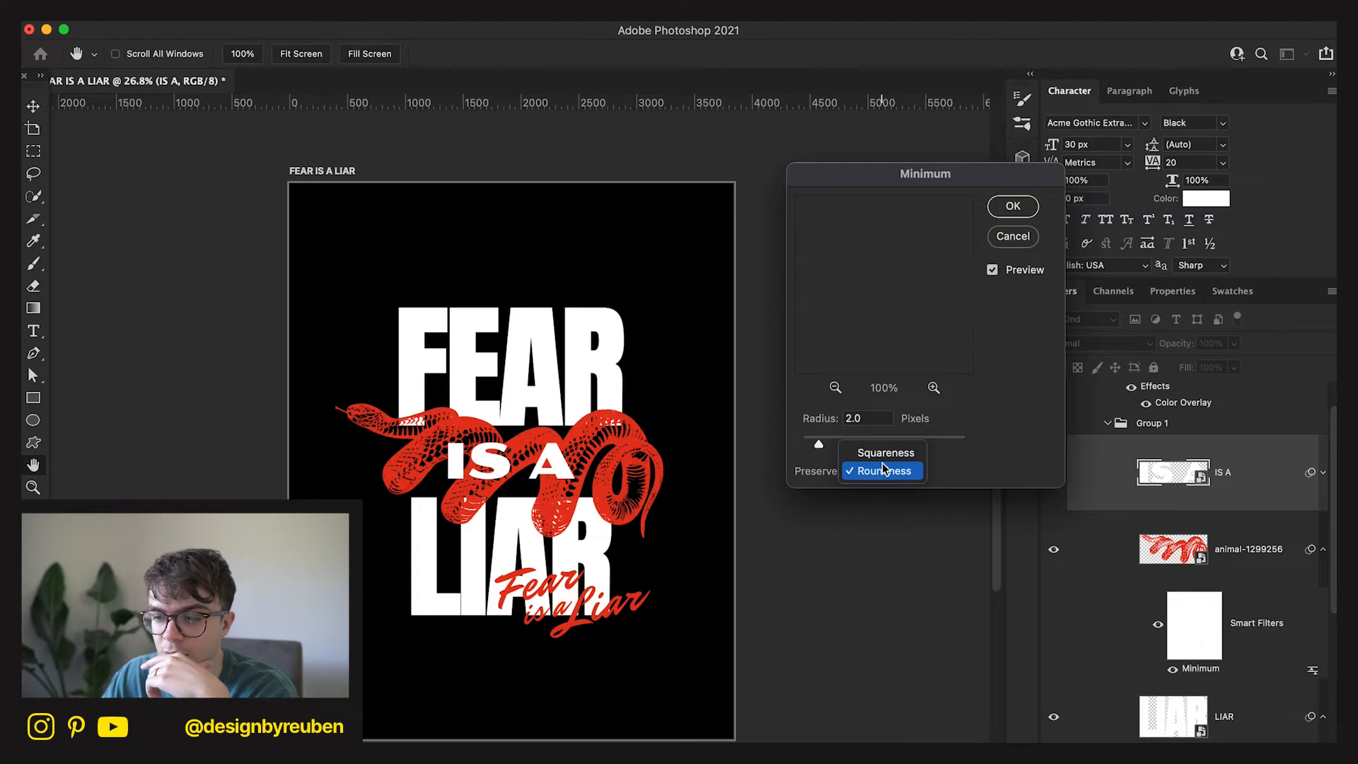
click(881, 451)
text(10)
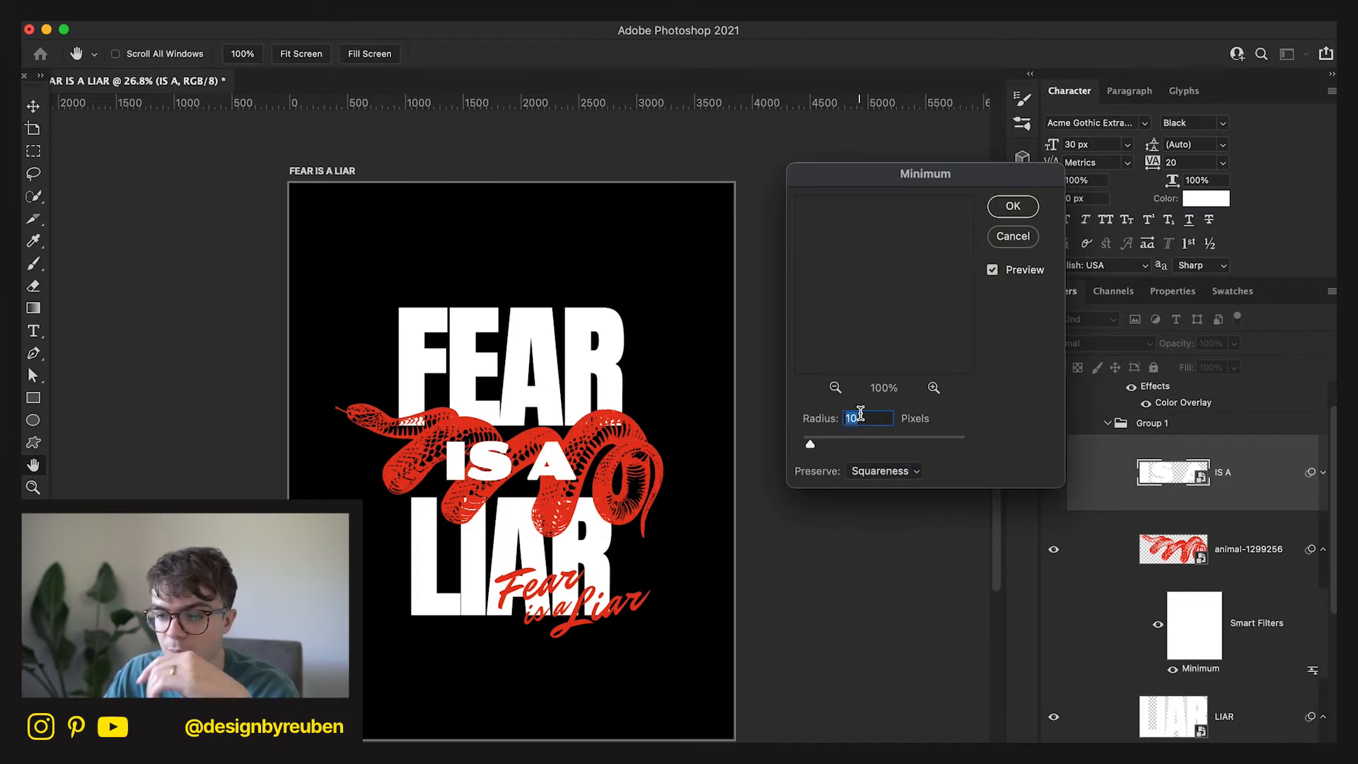
text(6)
click(1021, 211)
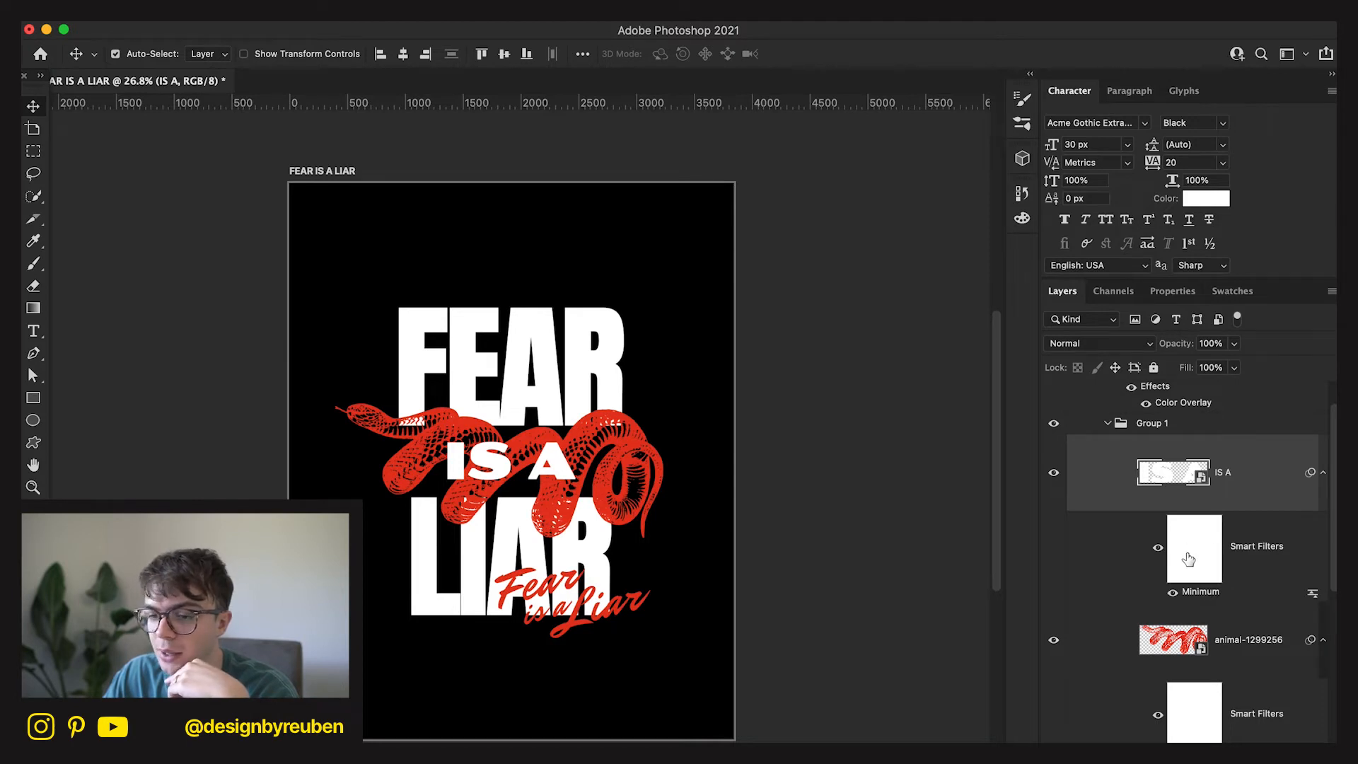
Convert the red script lockup group, Group 2, to a smart object.
scroll(1189, 559, up, 3)
click(1211, 423)
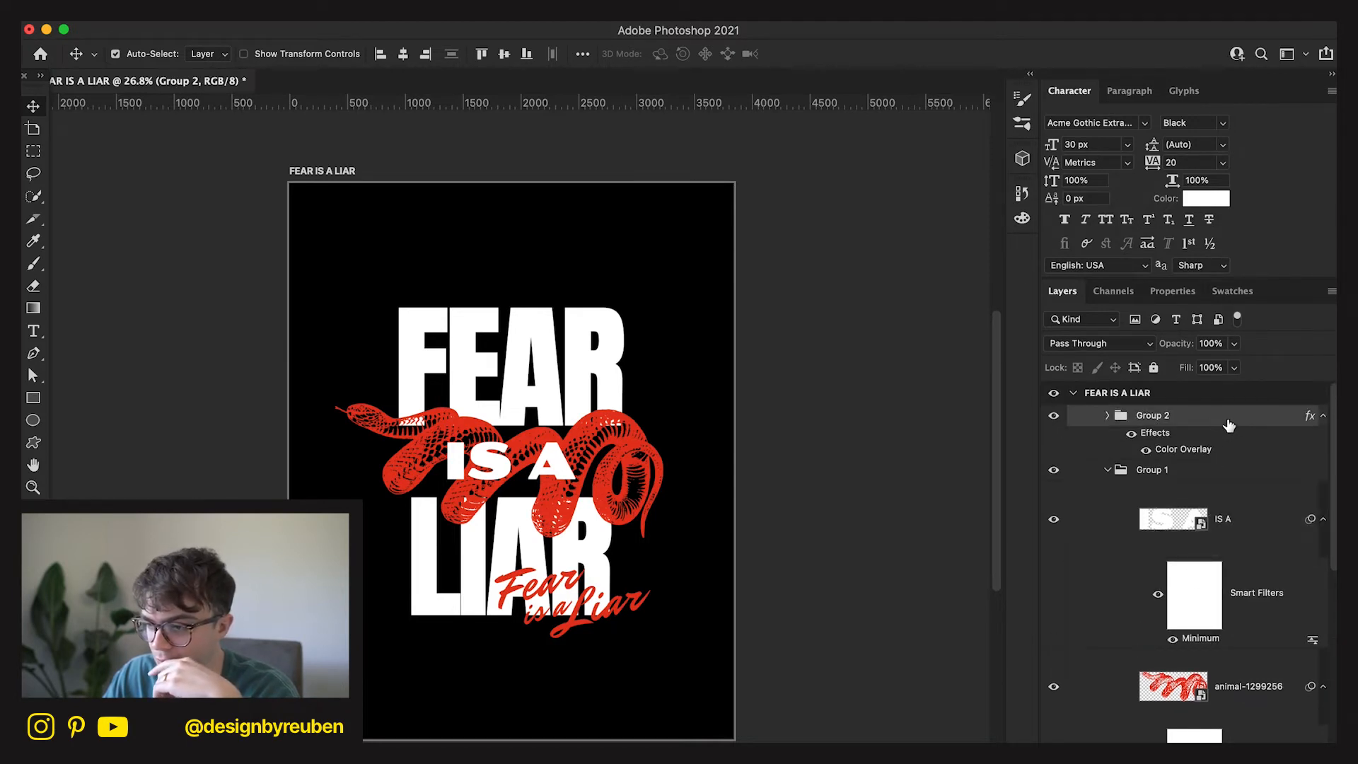
right_click(1227, 423)
click(1181, 683)
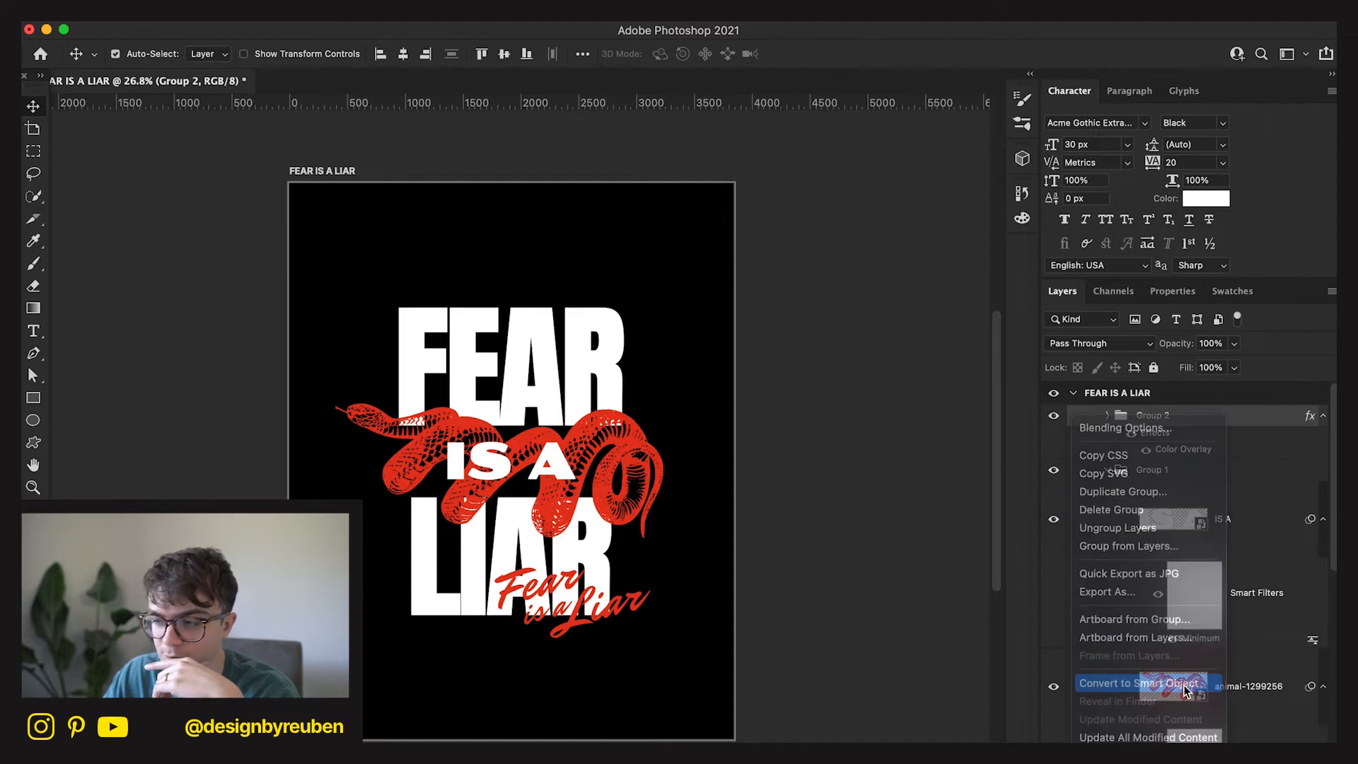
Apply the Minimum filter to the red script smart object, Group 2, with Roundness preserved and a radius of 5 pixels.
click(418, 11)
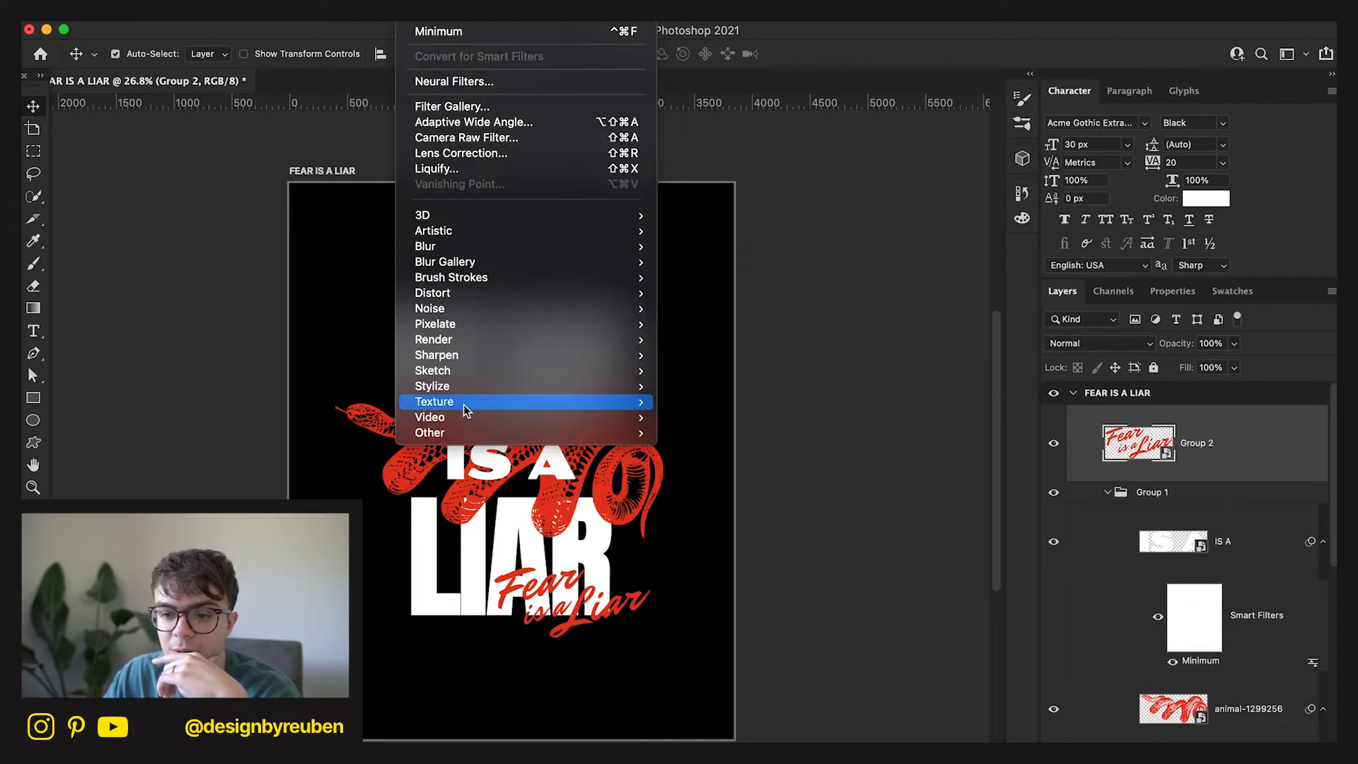
mouse_move(494, 427)
click(722, 495)
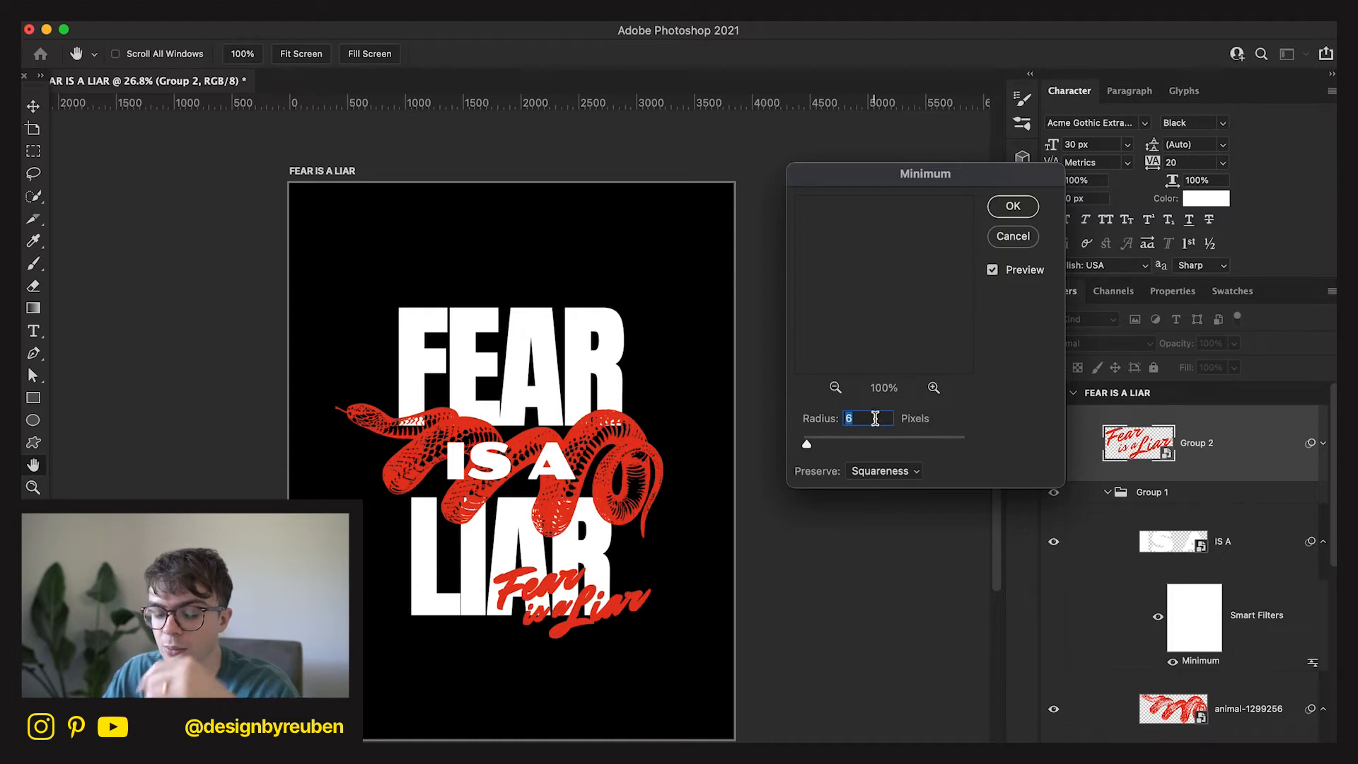
click(877, 471)
click(881, 488)
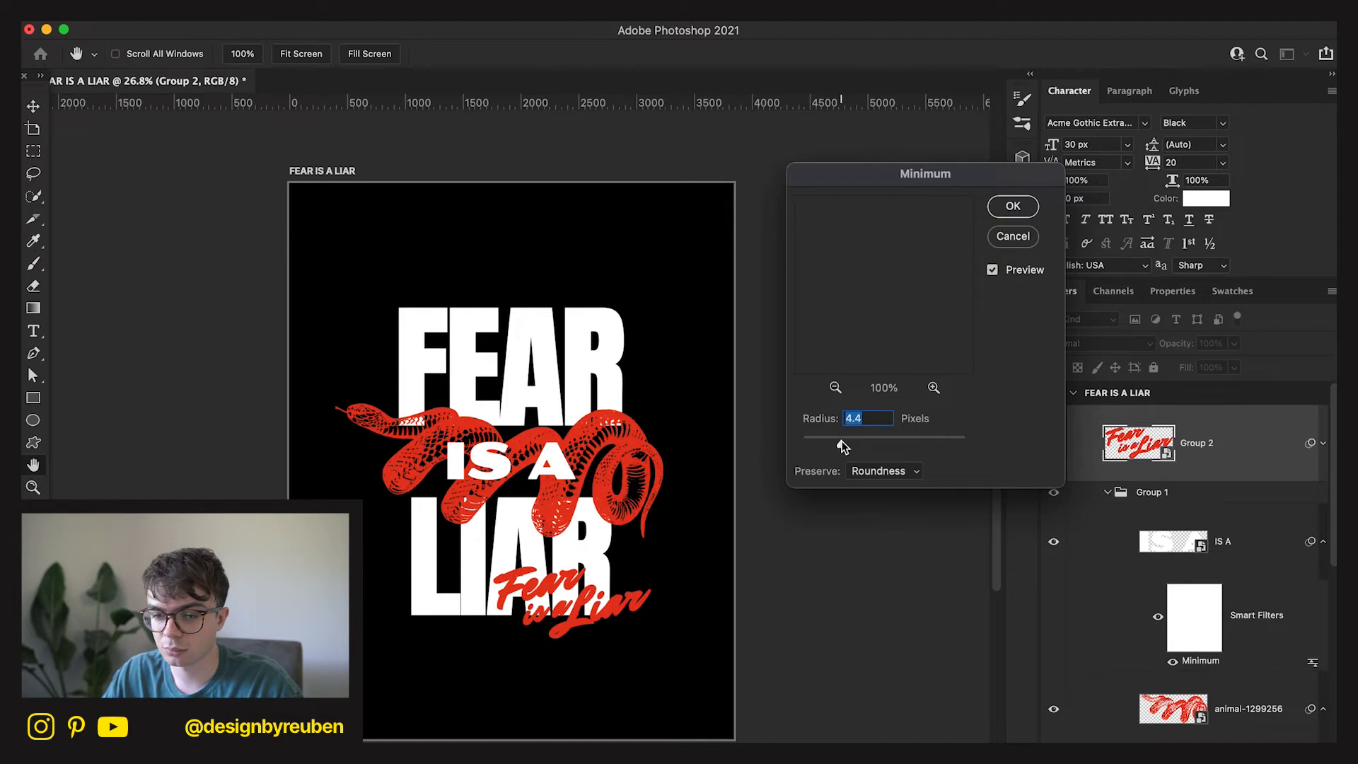
drag(845, 440, 847, 441)
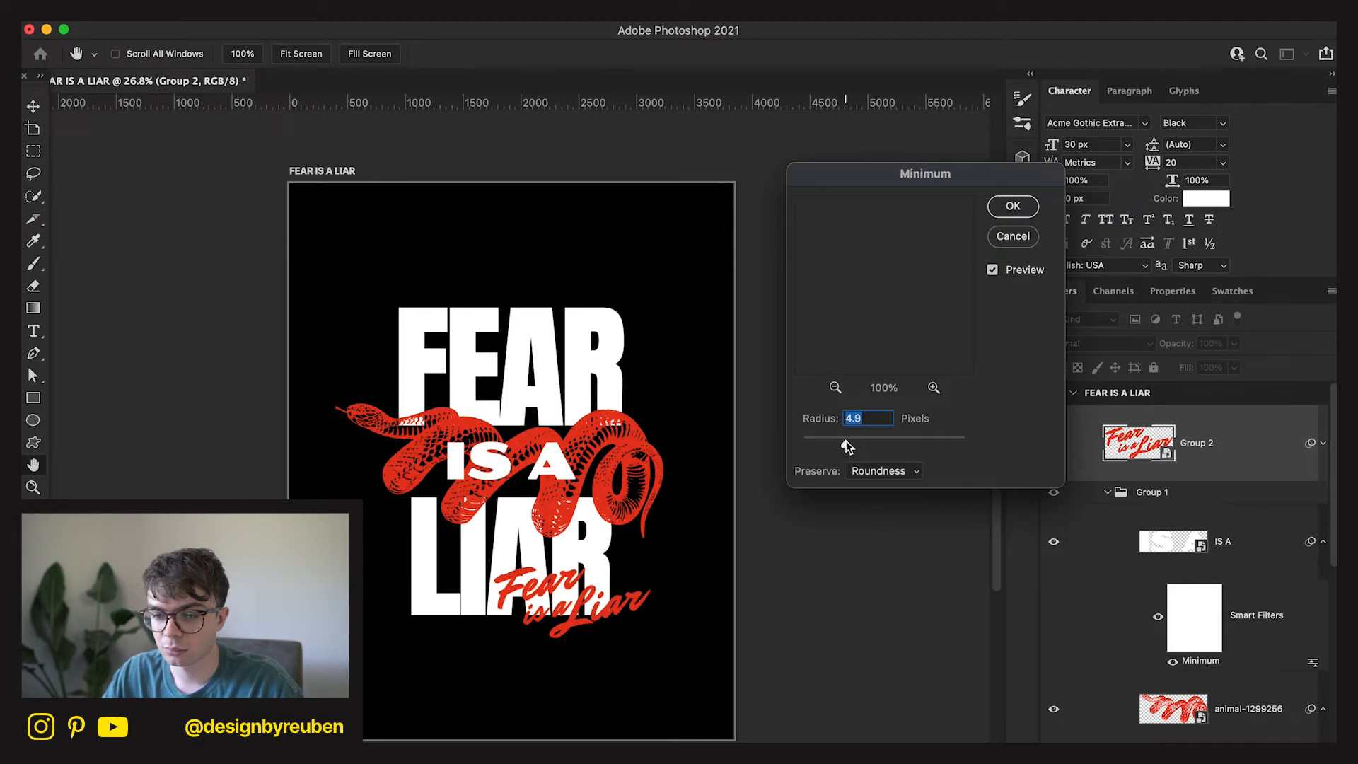
text(5)
click(1026, 206)
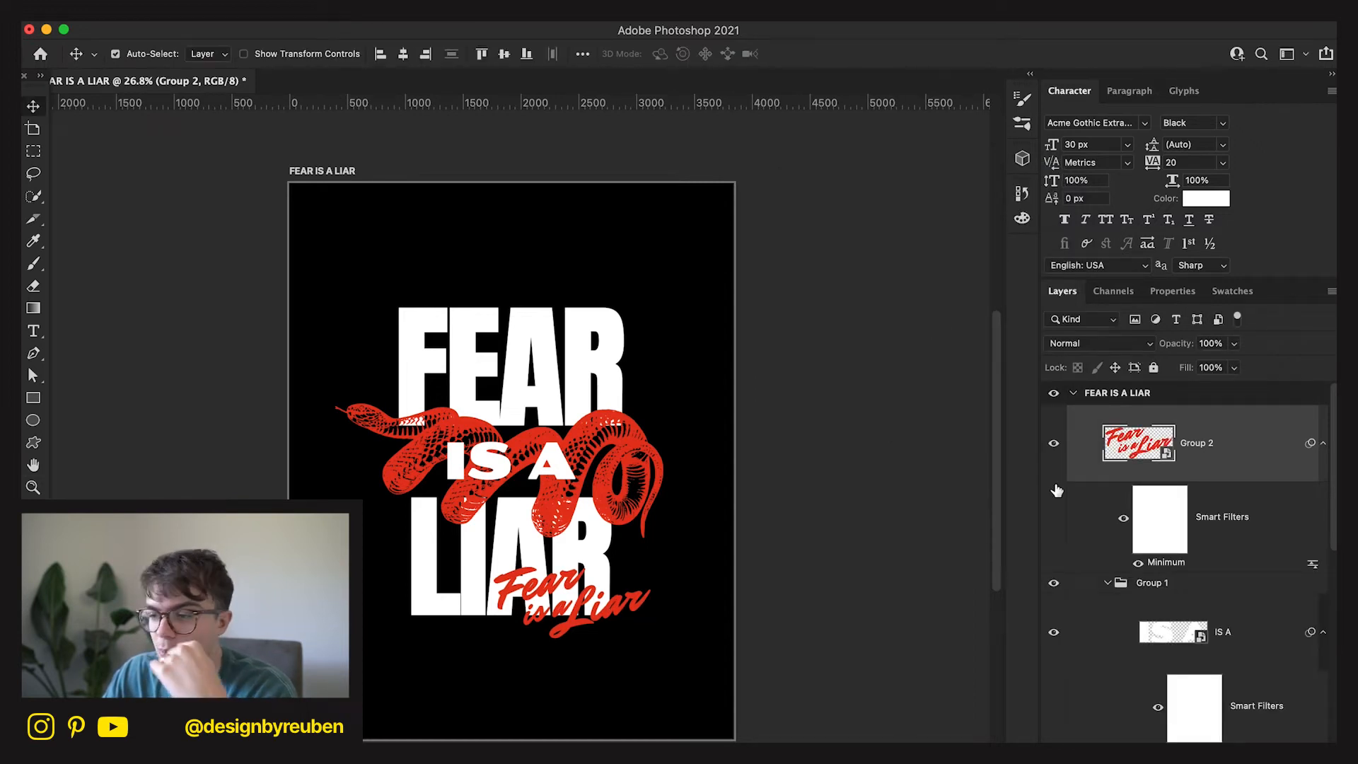
Try flipping the animal-1299256 snake layer horizontally and undo the flip.
scroll(1216, 683, down, 3)
click(1242, 695)
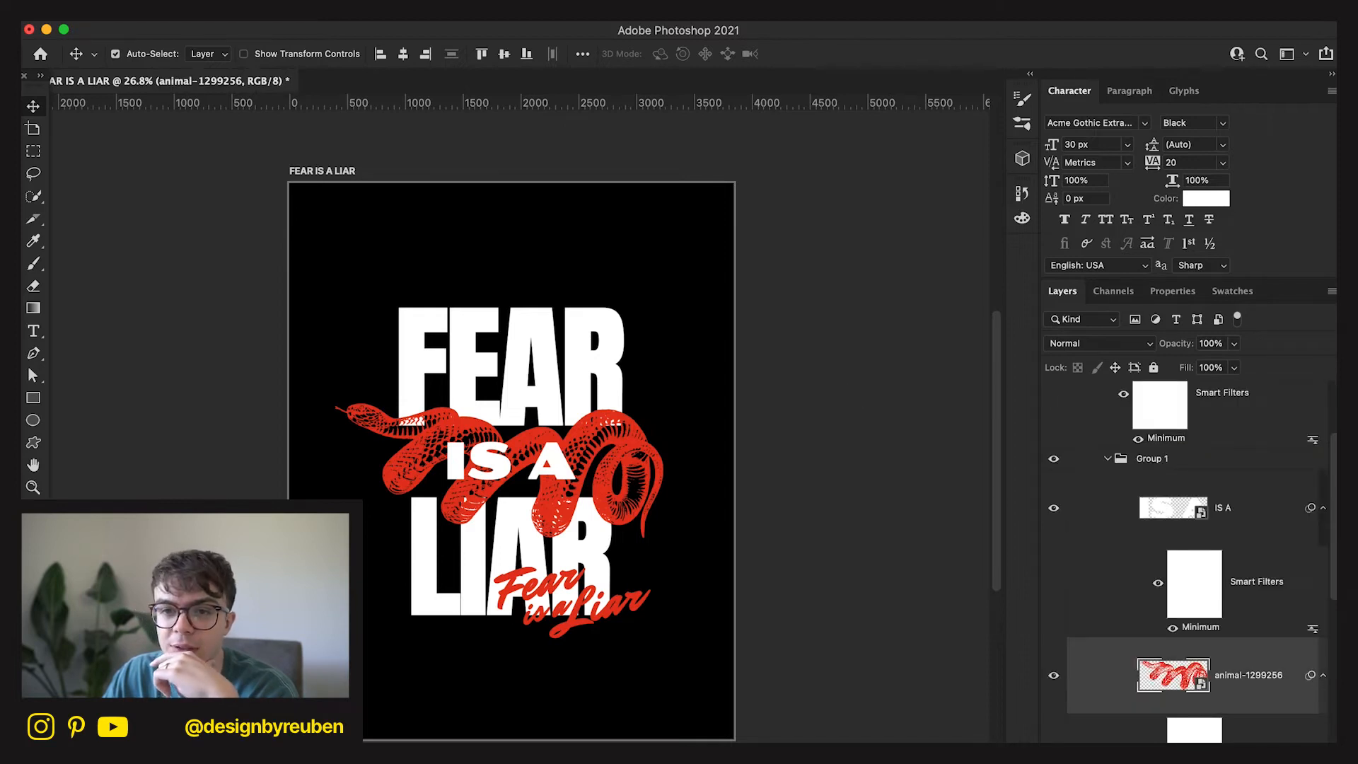
click(228, 22)
mouse_move(187, 22)
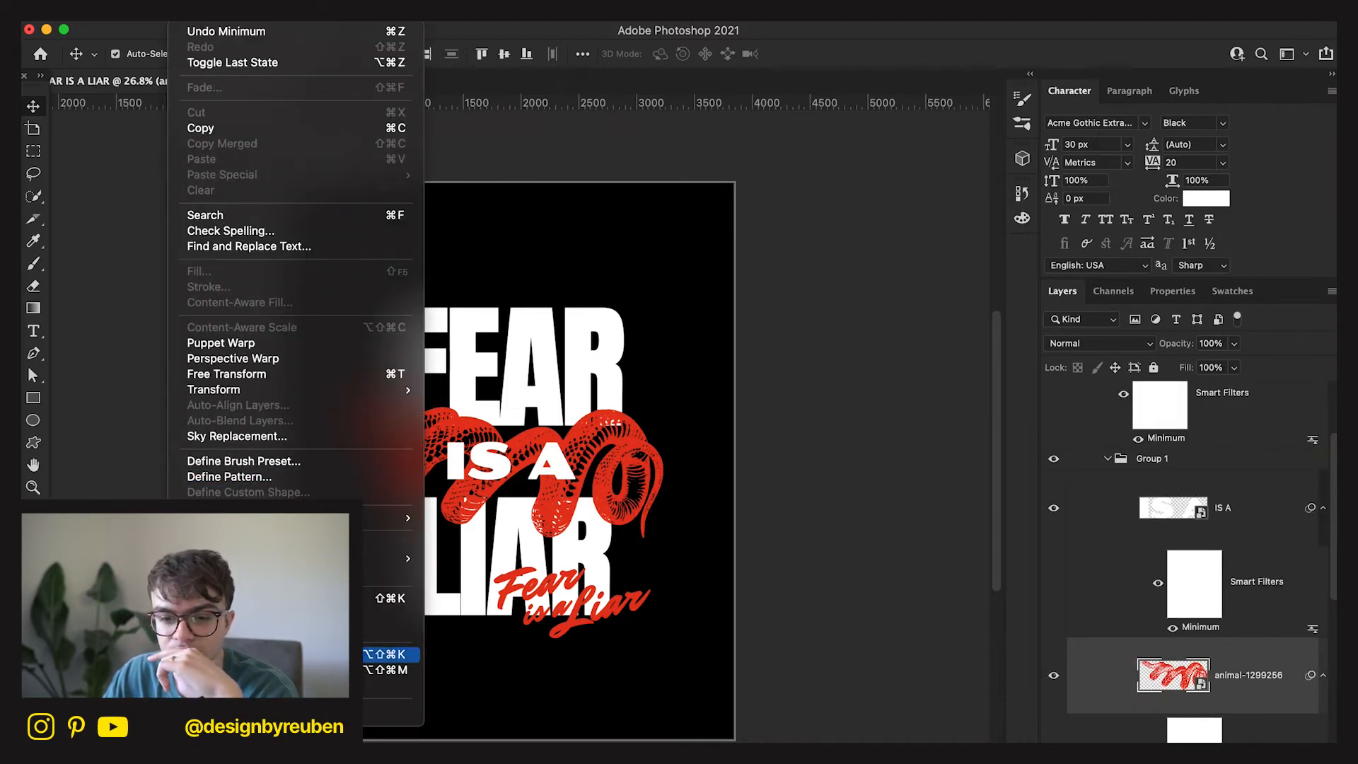
mouse_move(318, 389)
click(541, 645)
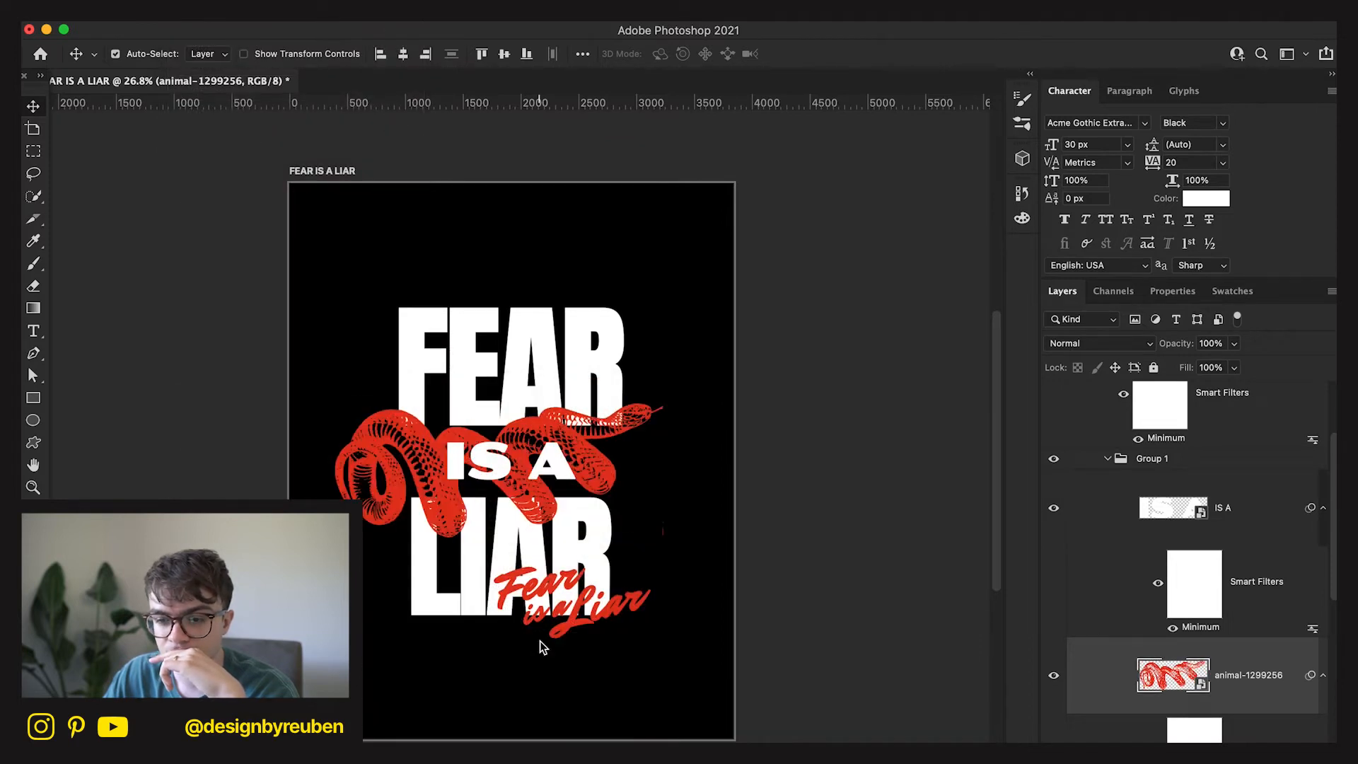
key(super+z)
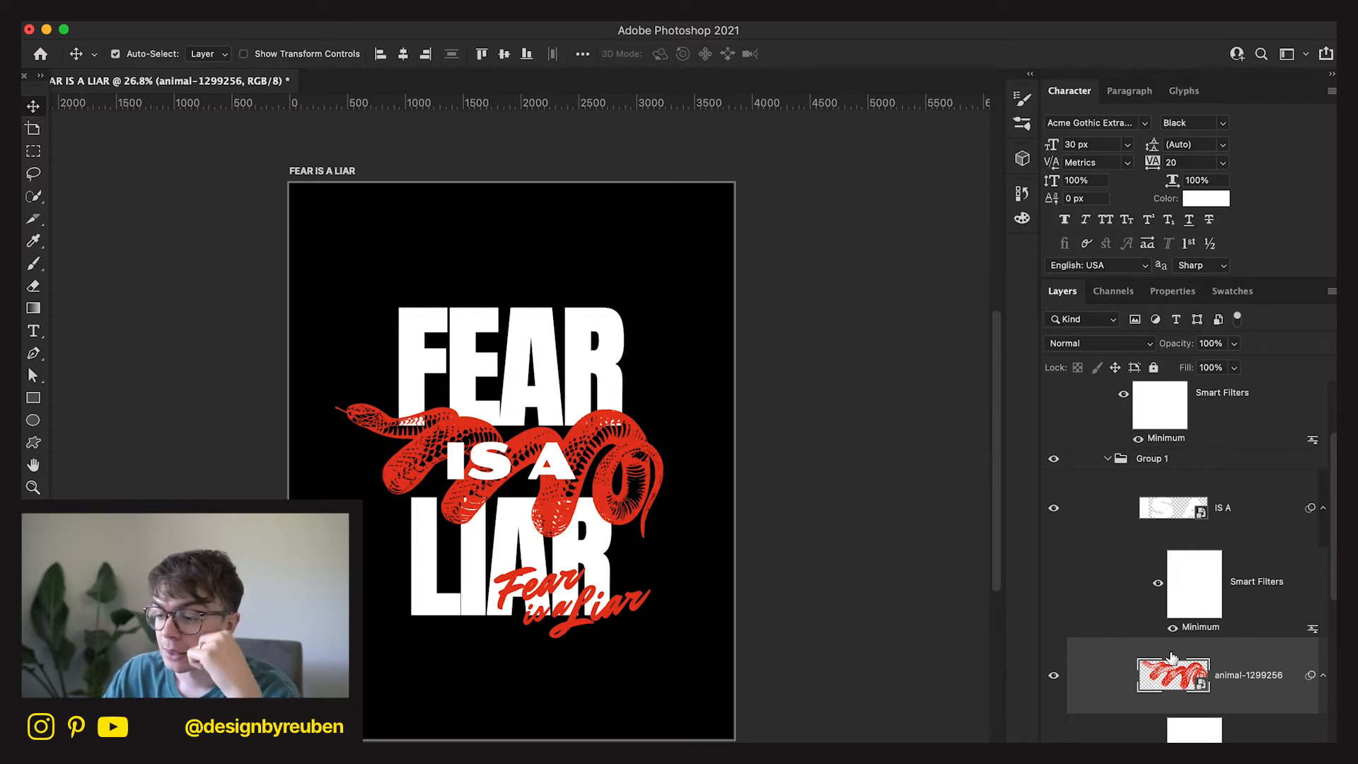
Convert the FEAR headline layer with its Minimum filter to a new smart object.
scroll(1180, 633, down, 2)
scroll(1183, 633, down, 1)
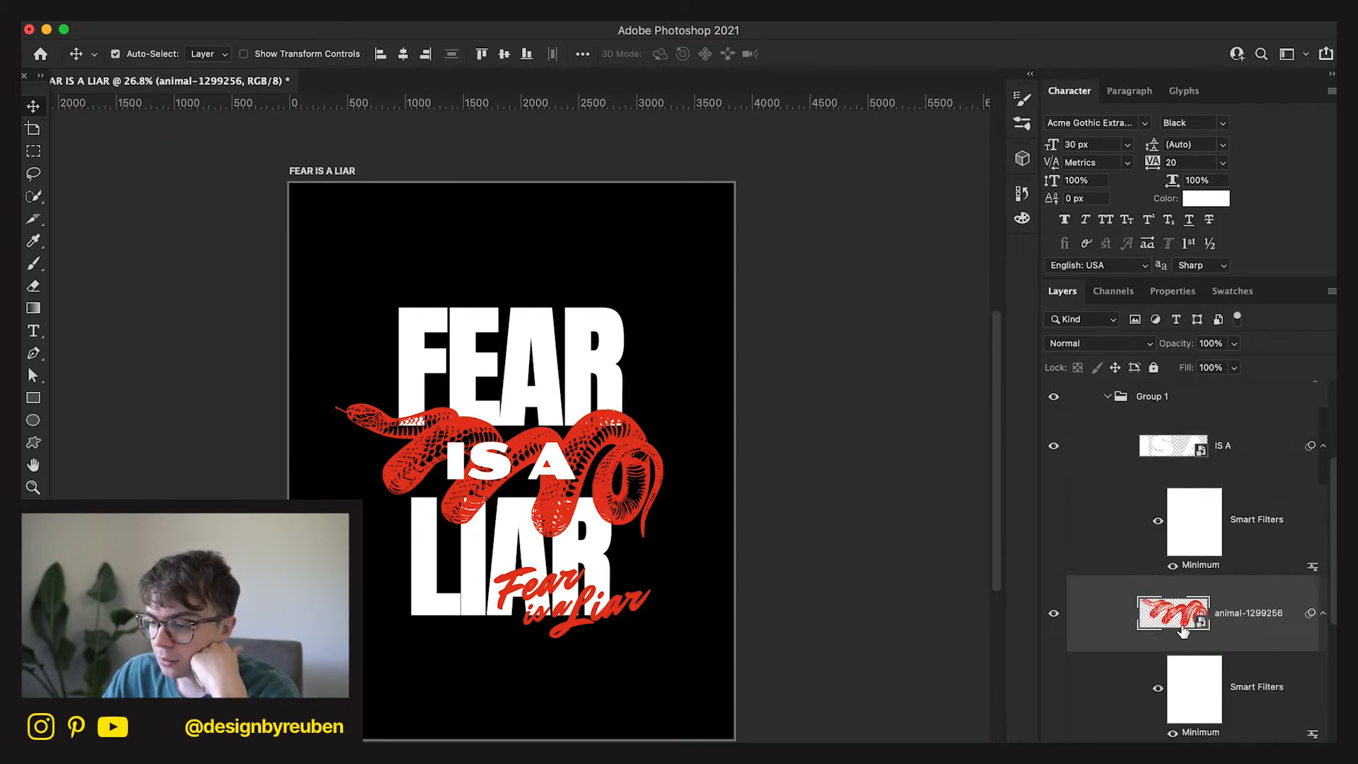
scroll(1200, 633, down, 5)
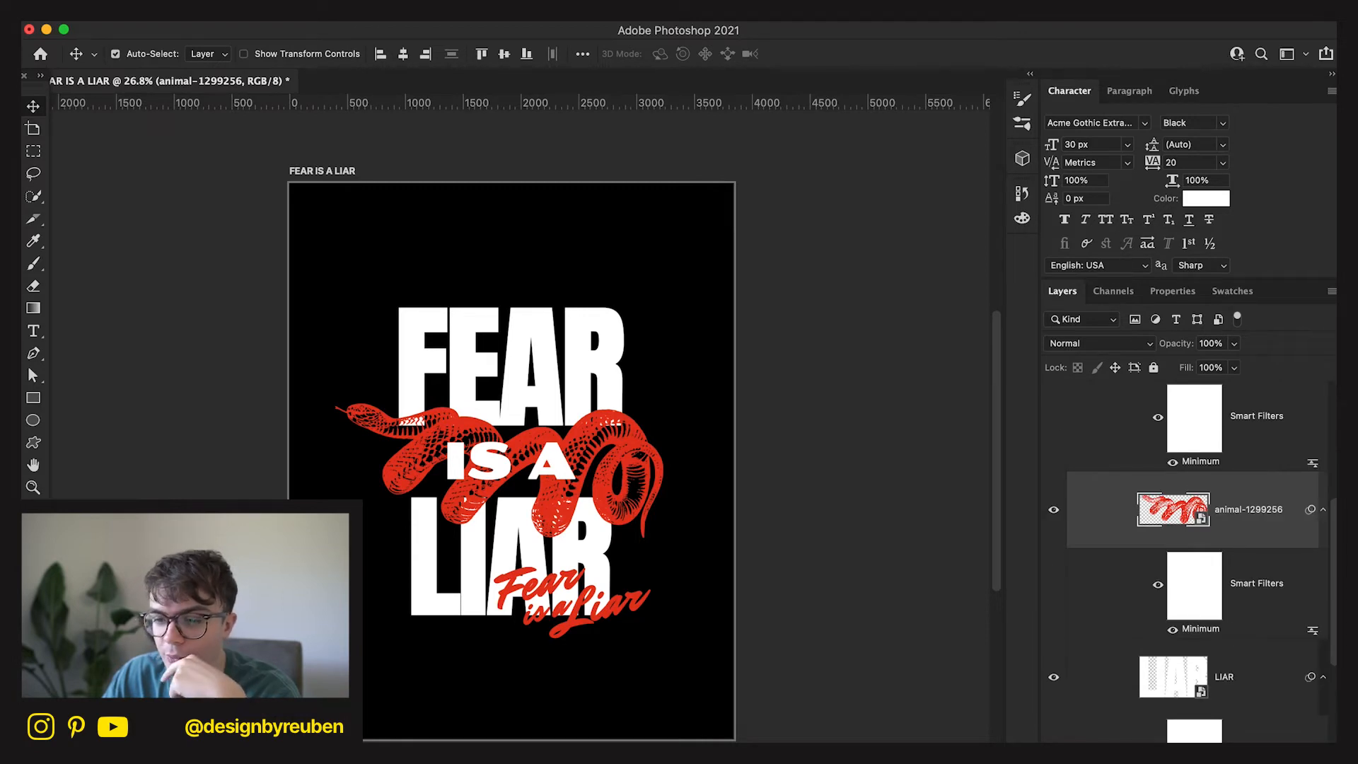
key(super+plus)
scroll(1202, 573, up, 10)
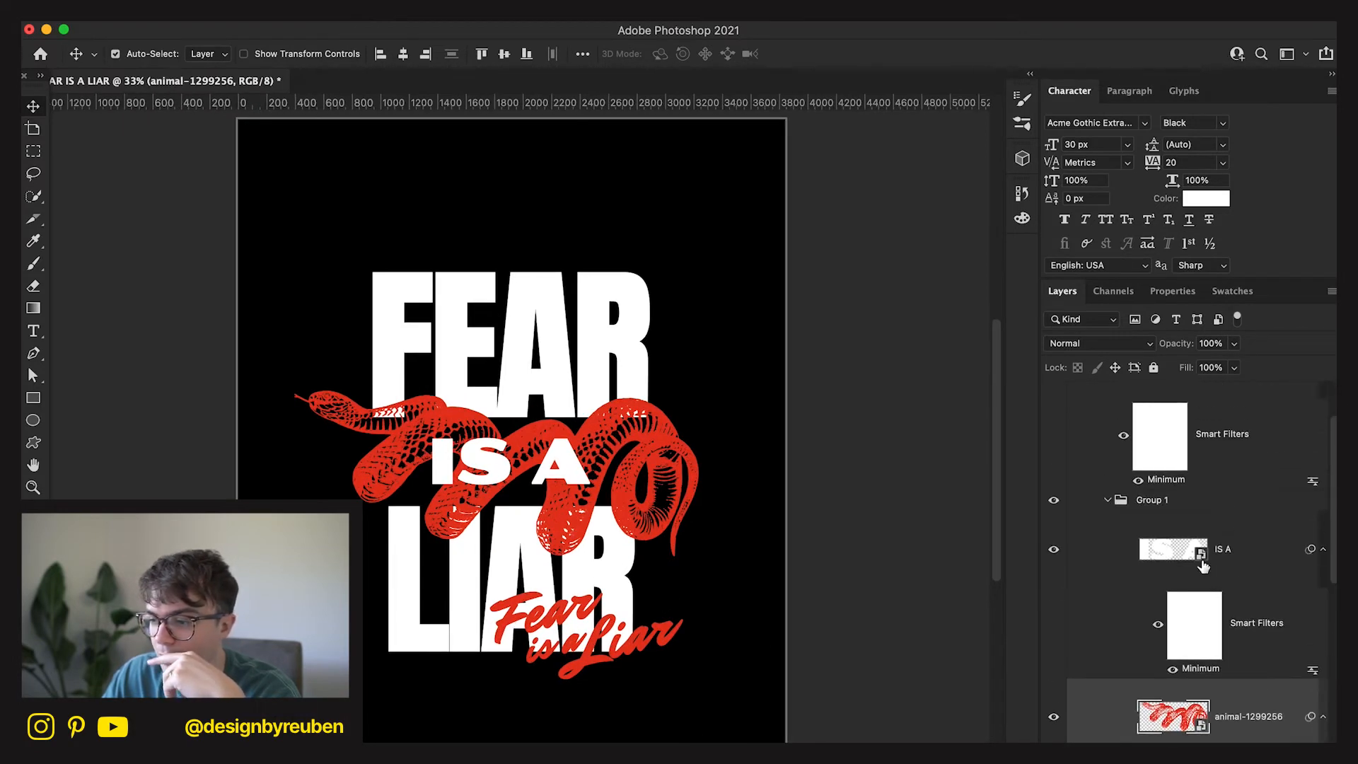
click(1232, 551)
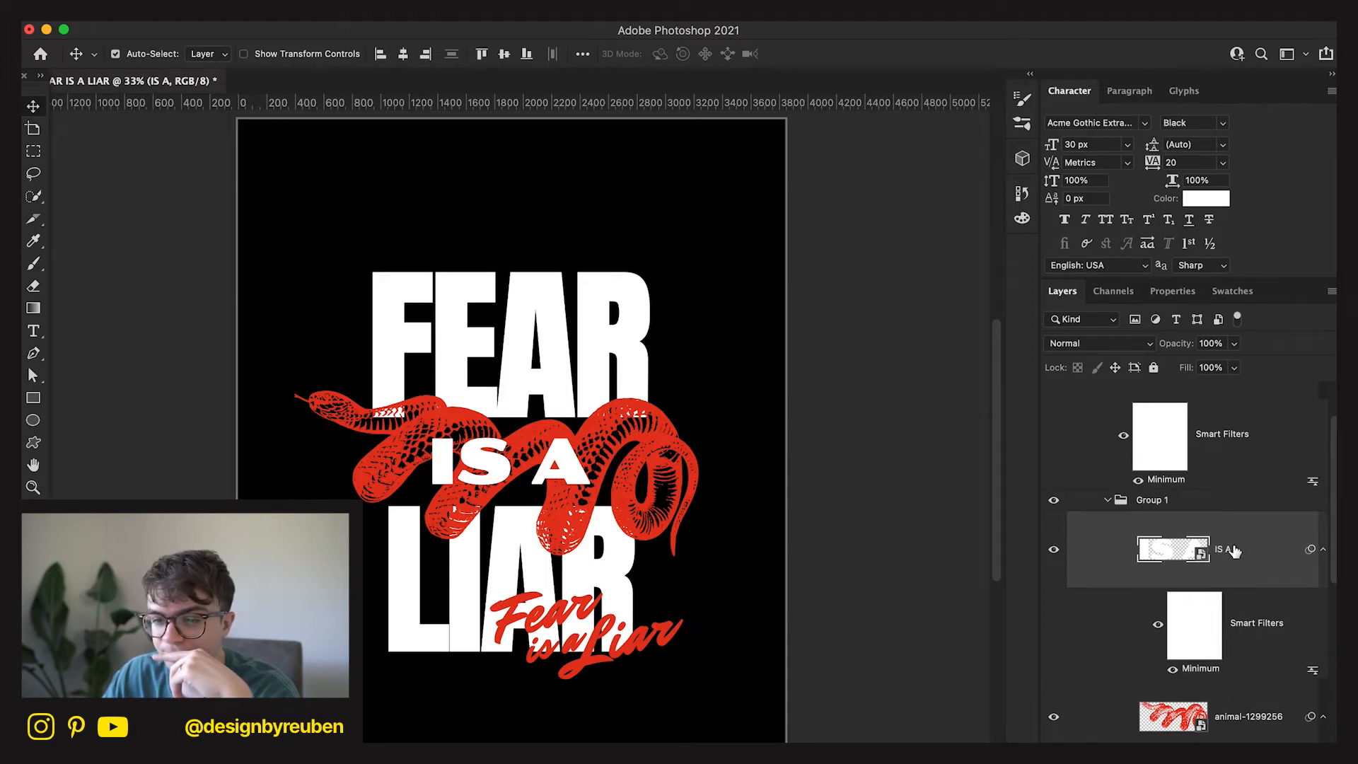
scroll(1243, 563, up, 3)
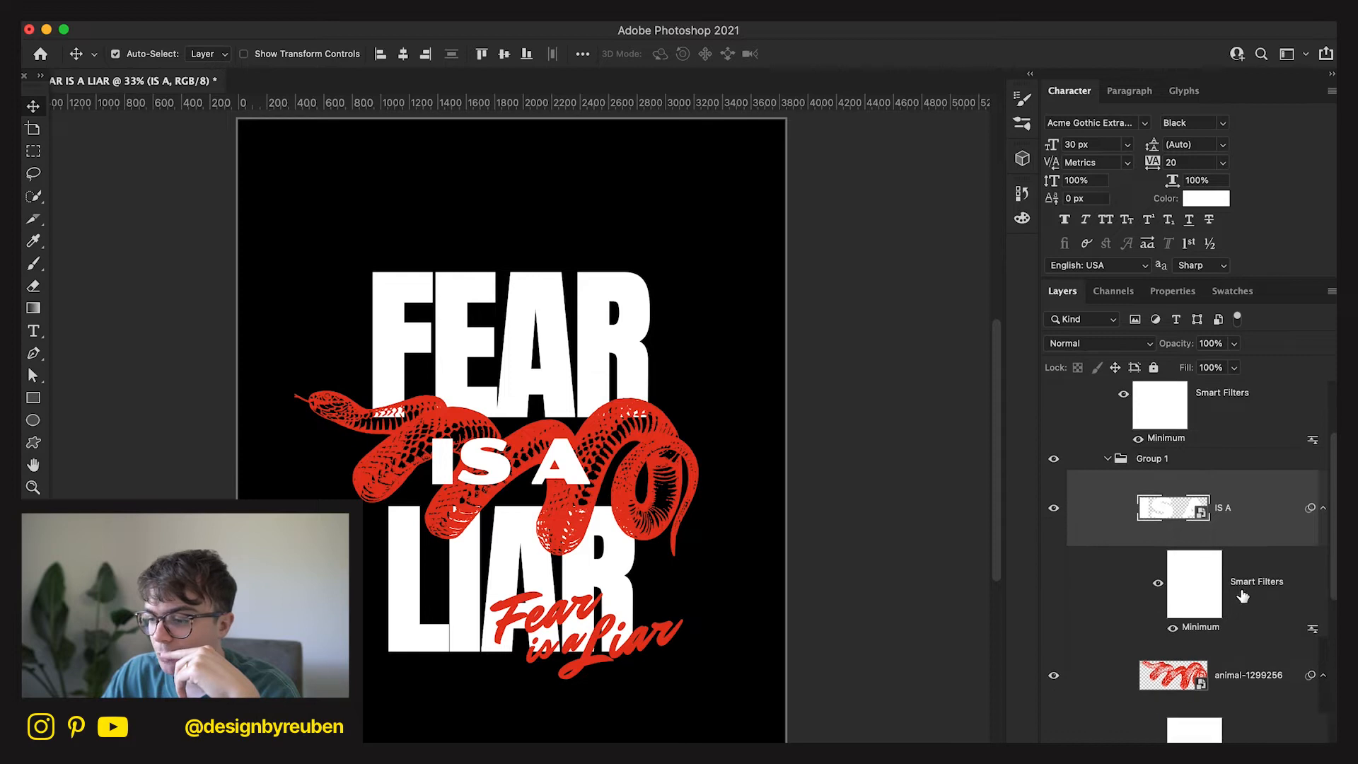
right_click(1248, 546)
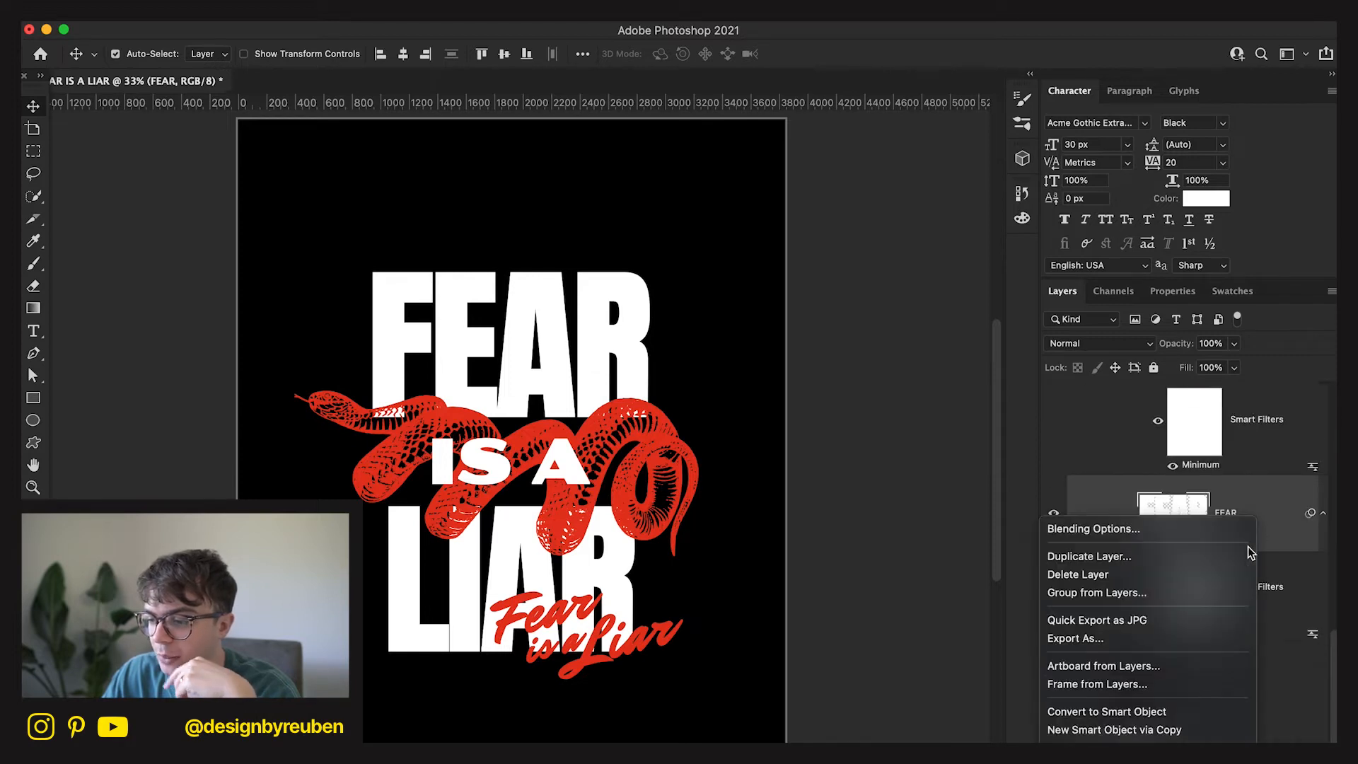
click(1182, 711)
scroll(1256, 529, up, 2)
Add an Outer Glow to the FEAR layer and set its colour to white, sampled from the headline.
double_click(1225, 591)
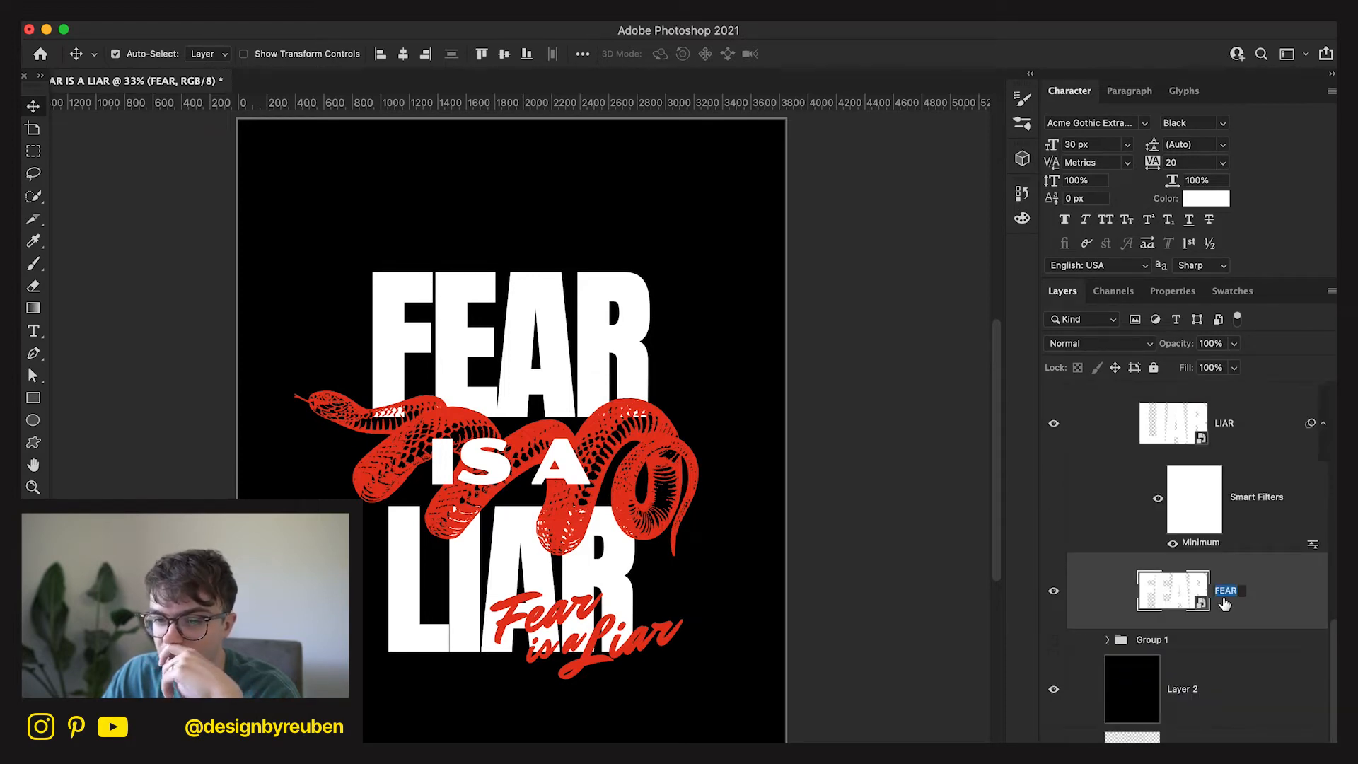
double_click(1256, 608)
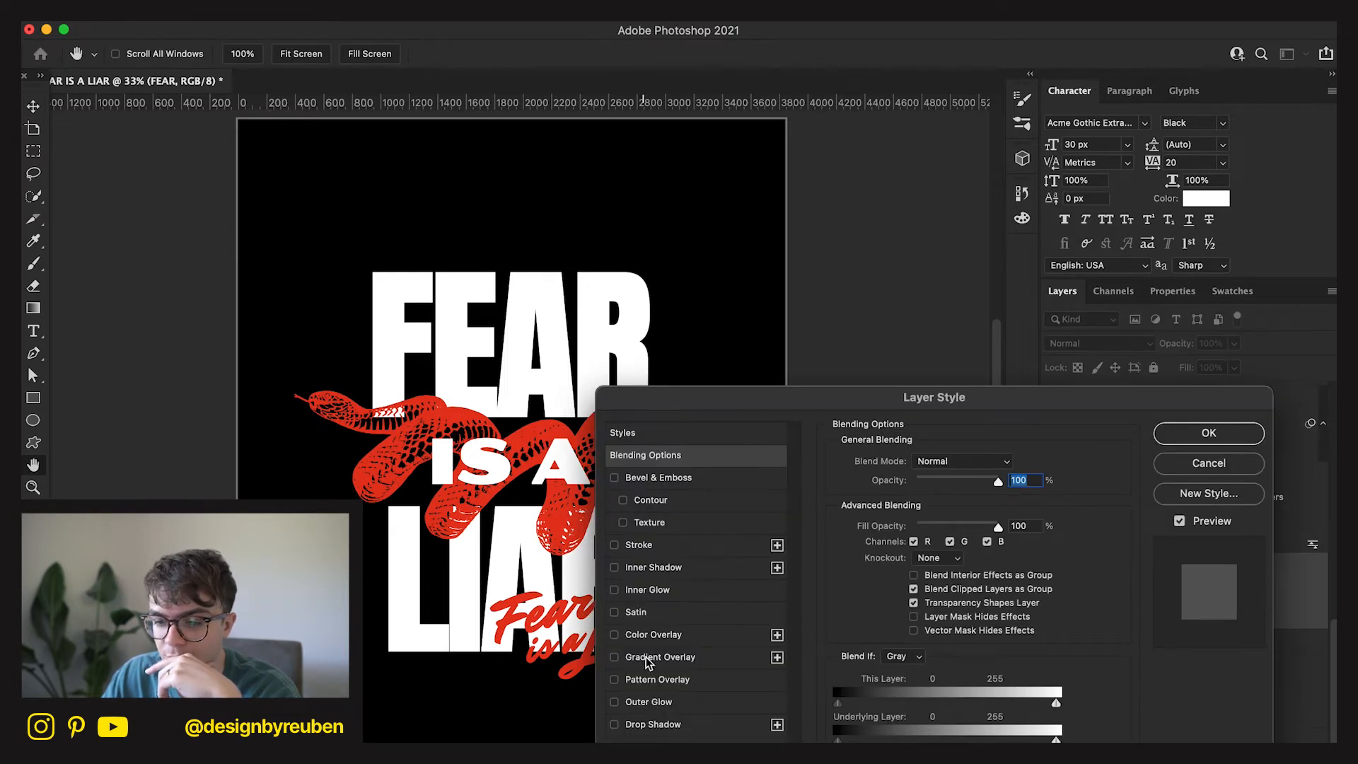
click(654, 703)
click(875, 522)
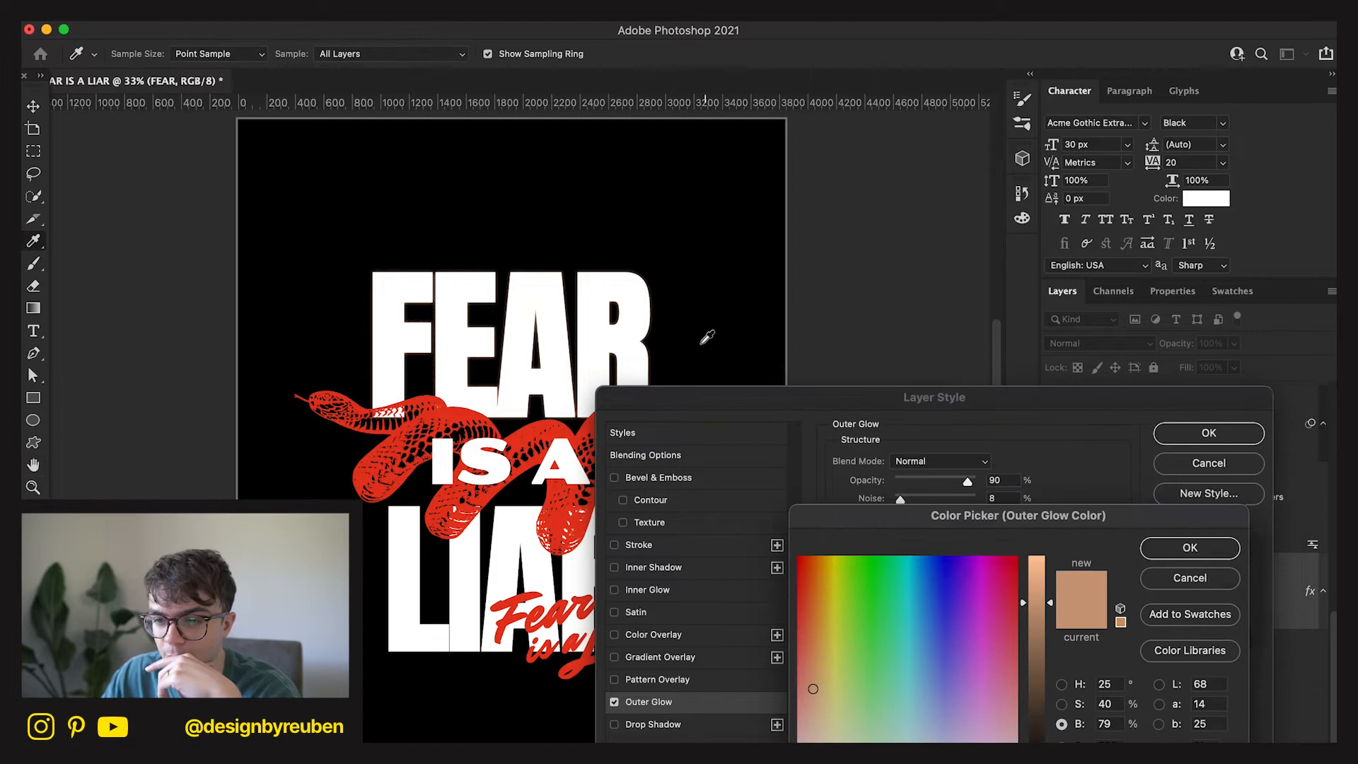
click(627, 326)
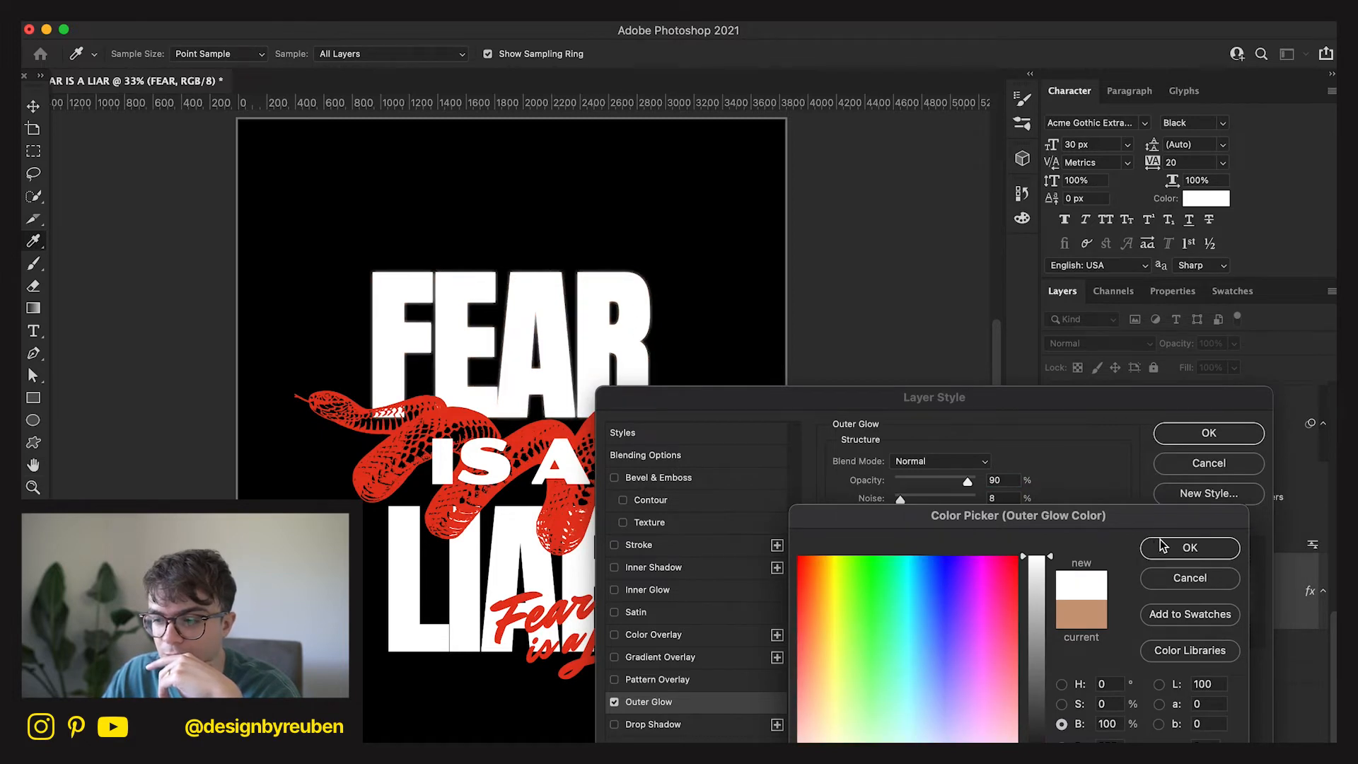
click(1160, 547)
Try the FEAR glow with 16% noise, Dissolve blending and 100% opacity, and return the blend mode to Normal.
click(917, 498)
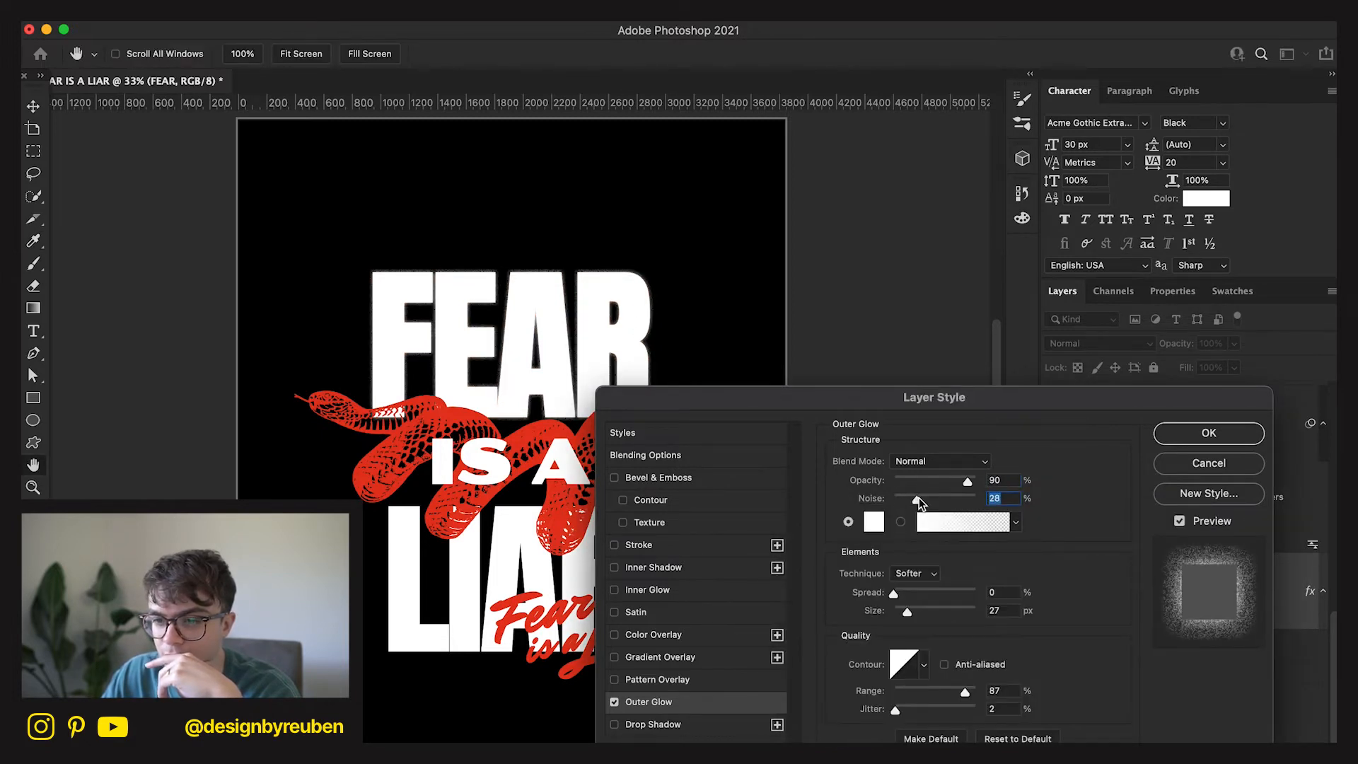
drag(916, 499, 906, 499)
click(916, 460)
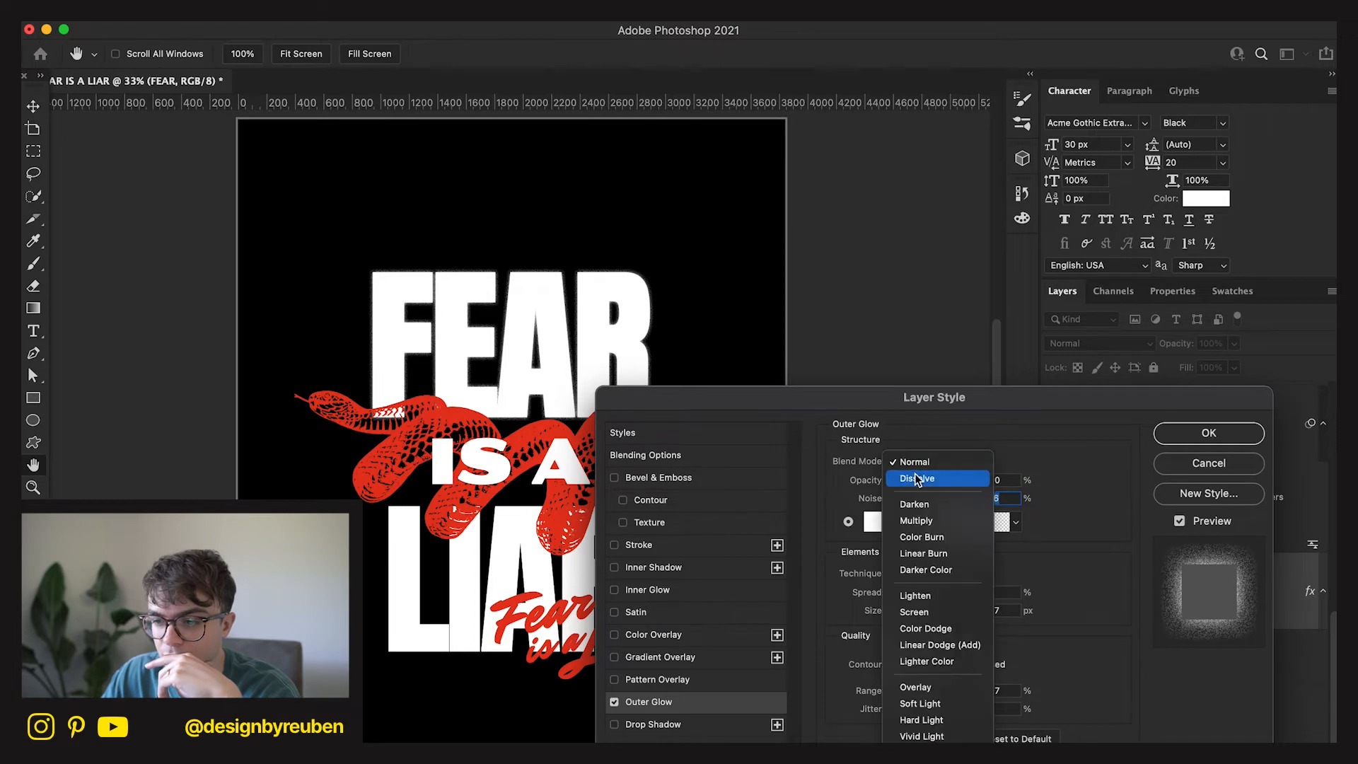
click(917, 478)
click(915, 478)
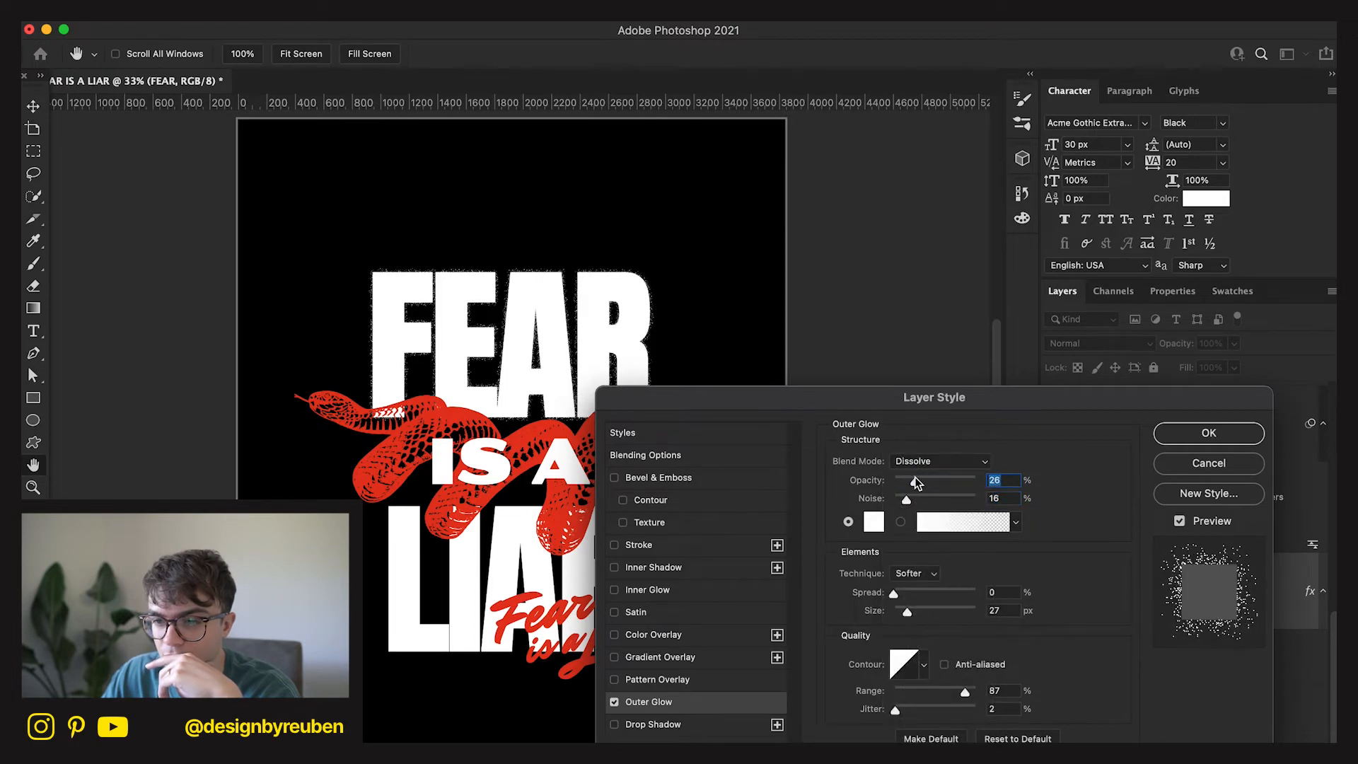
drag(914, 483, 1033, 479)
click(944, 462)
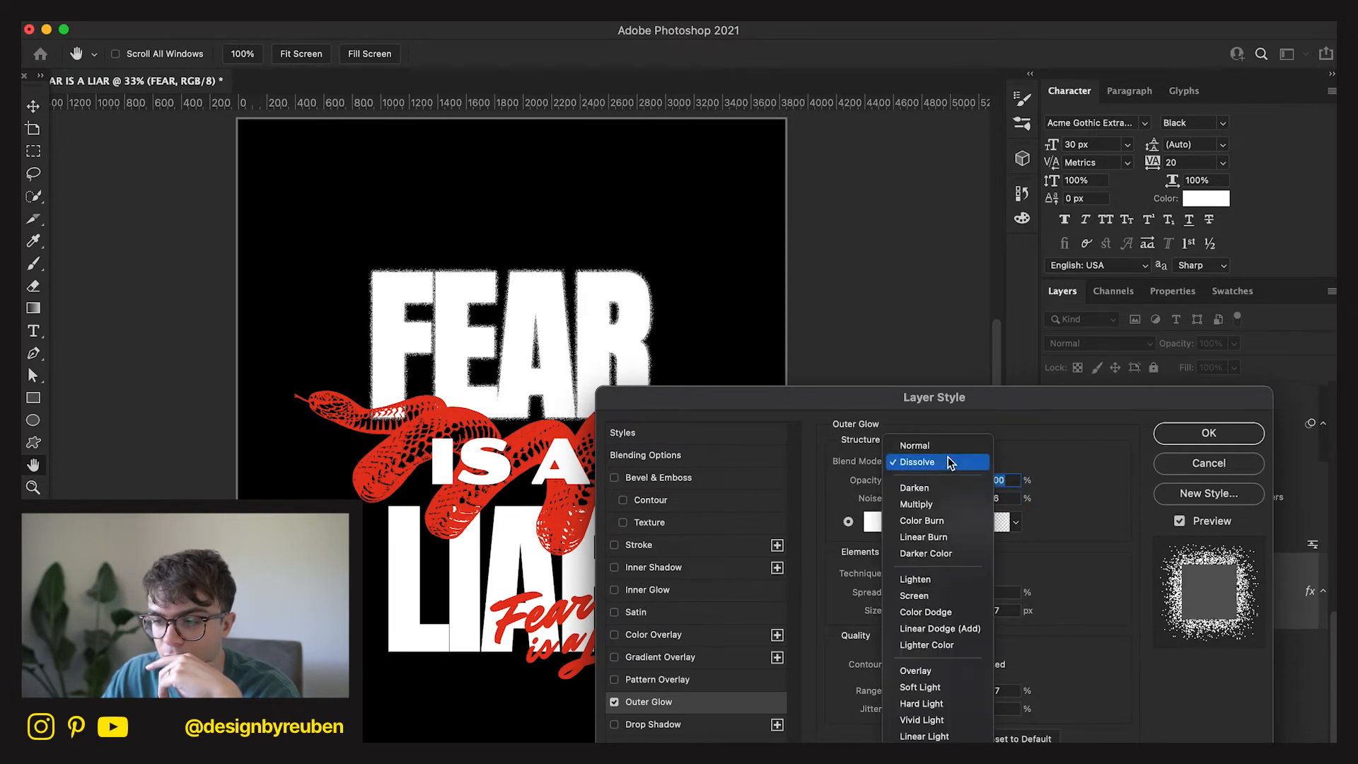
click(948, 451)
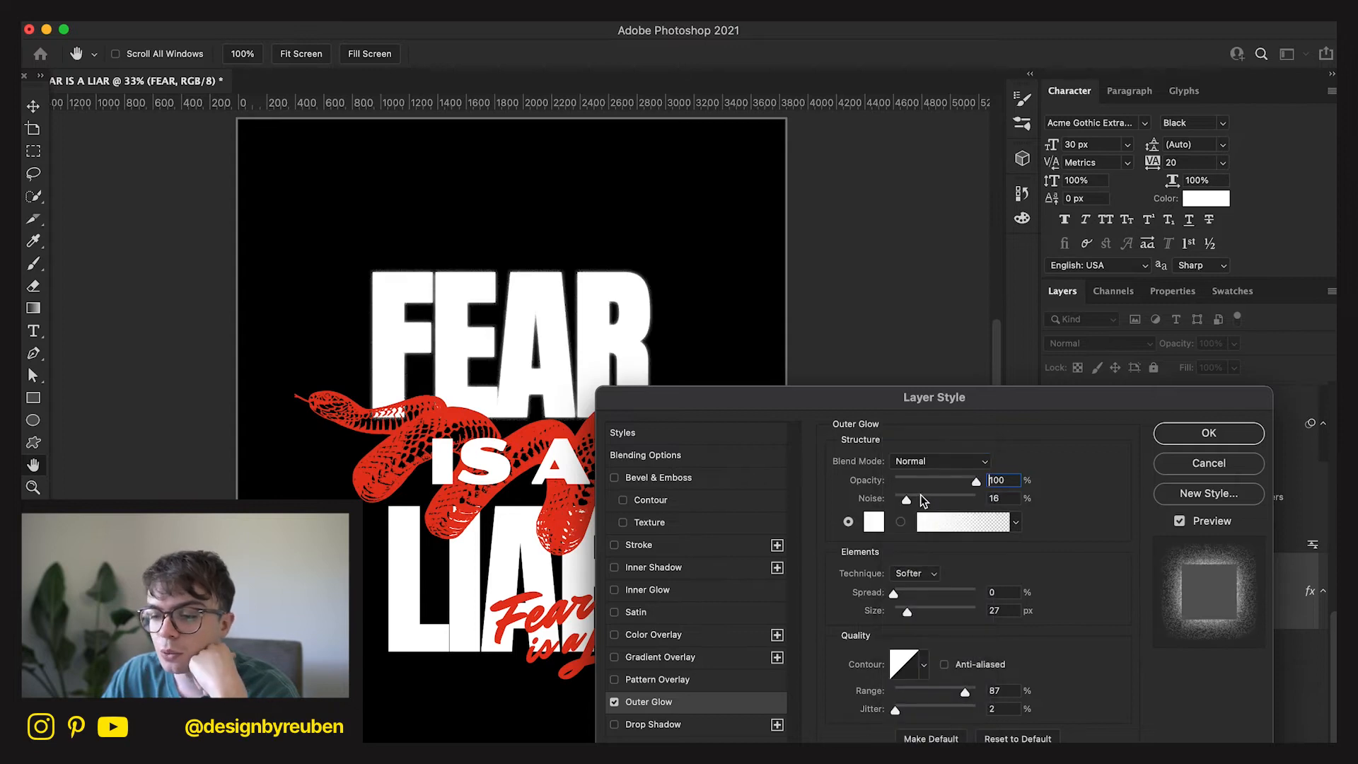
Set the FEAR Outer Glow to 0% noise and 71% opacity and apply the layer style.
drag(906, 499, 881, 501)
click(953, 481)
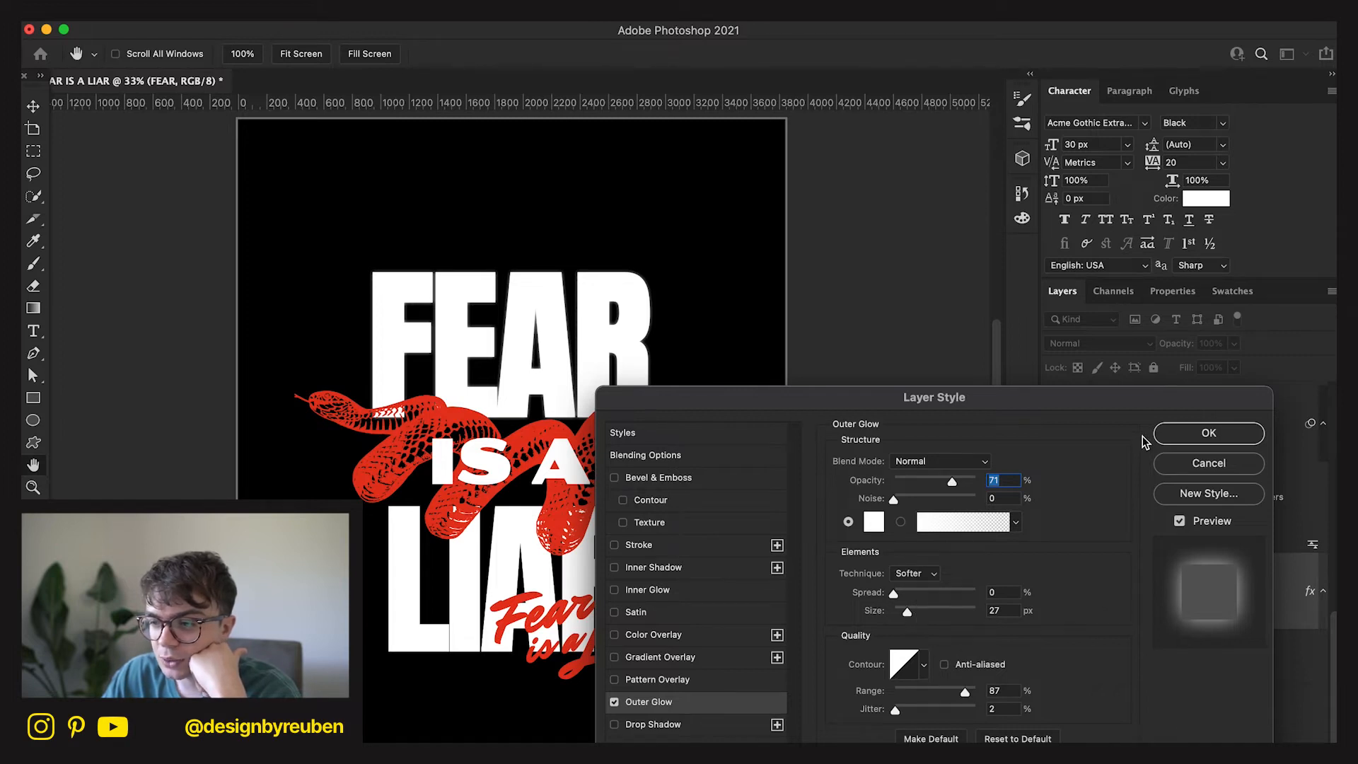
click(1191, 433)
Copy the FEAR layer's Outer Glow style and paste it onto the LIAR layer.
right_click(1220, 655)
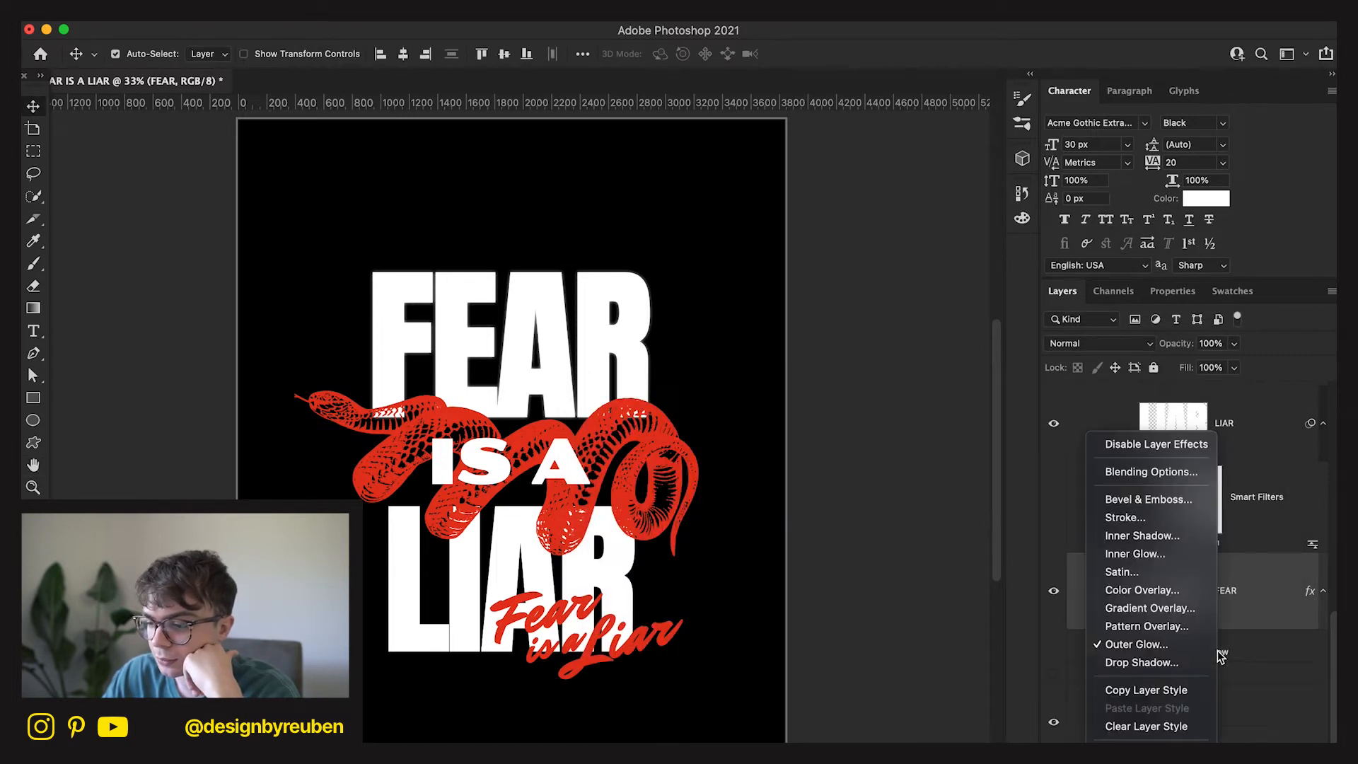
click(1191, 692)
click(1252, 452)
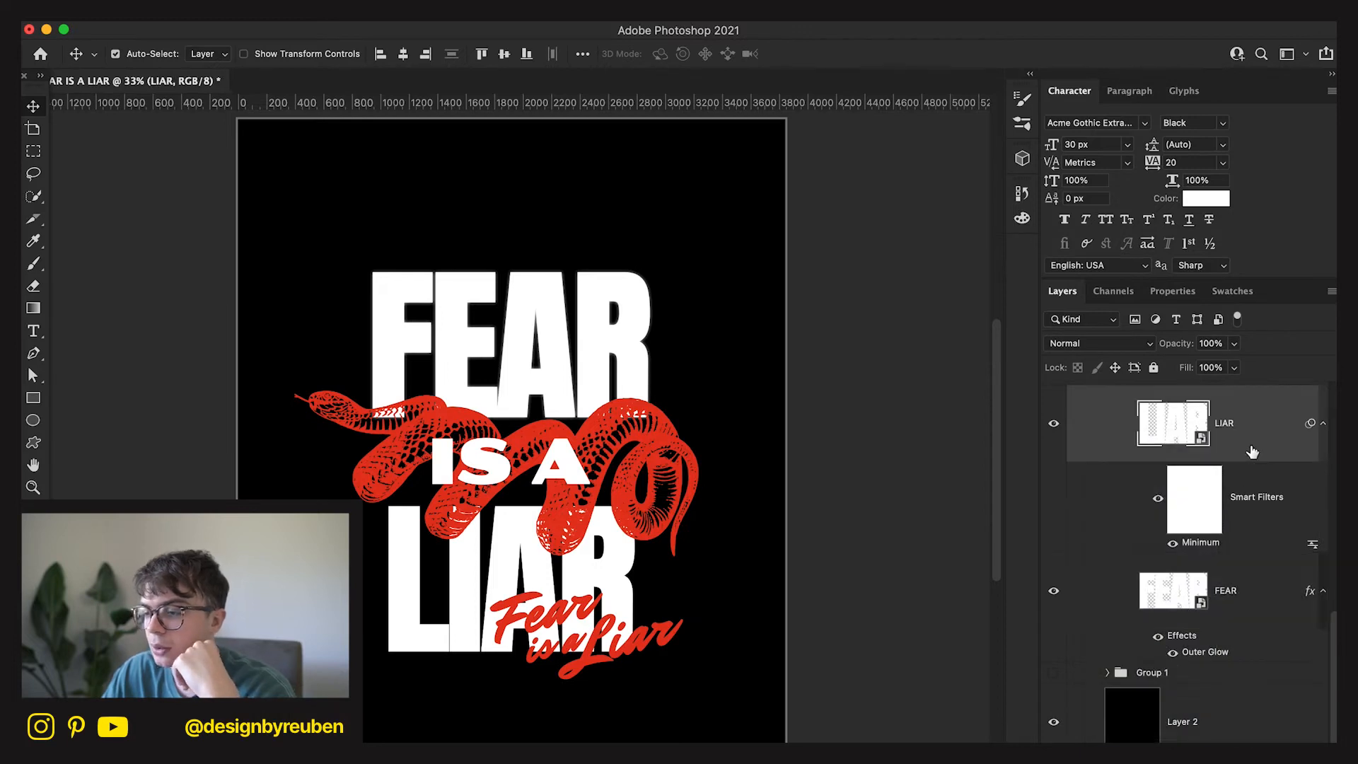
right_click(1252, 452)
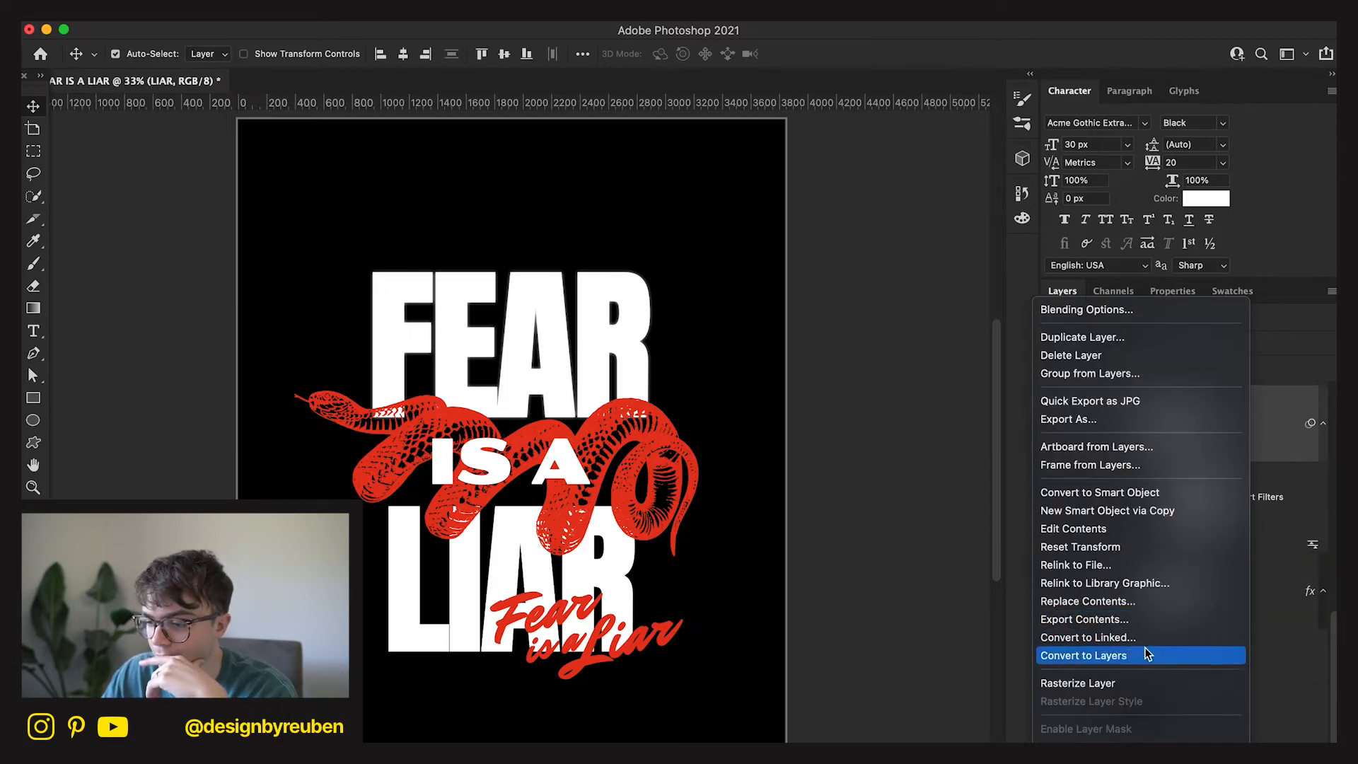
scroll(1132, 489, down, 3)
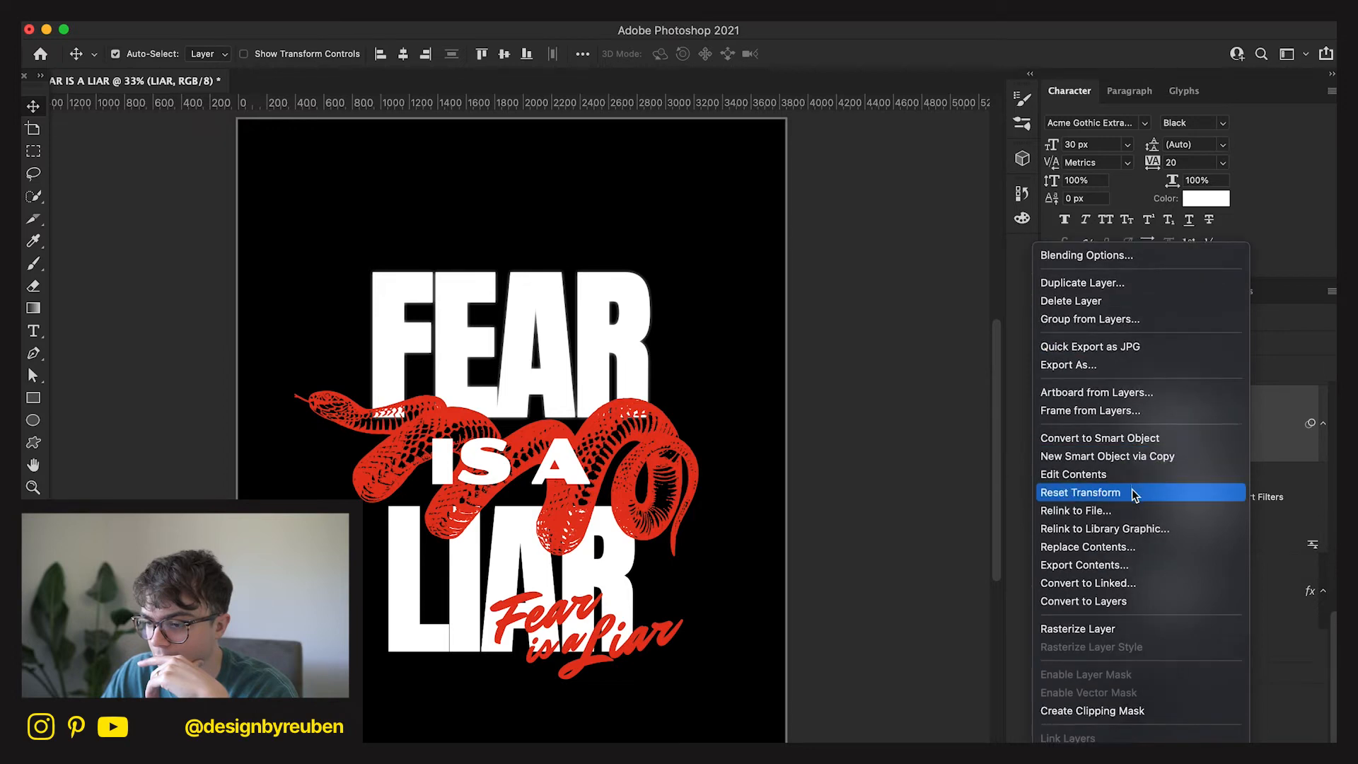
scroll(1132, 601, down, 4)
click(1137, 715)
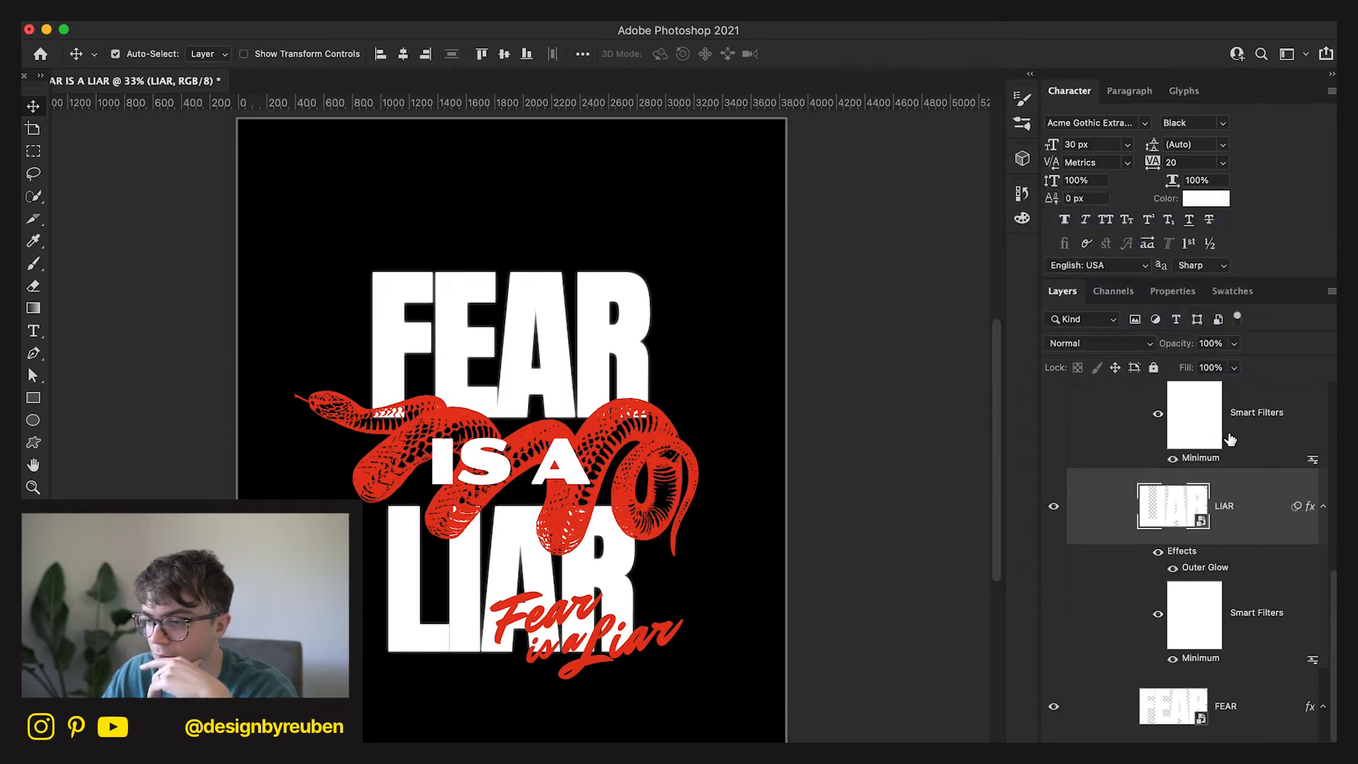
Paste the copied Outer Glow style onto the IS A layer.
scroll(1235, 437, up, 3)
scroll(1243, 438, up, 6)
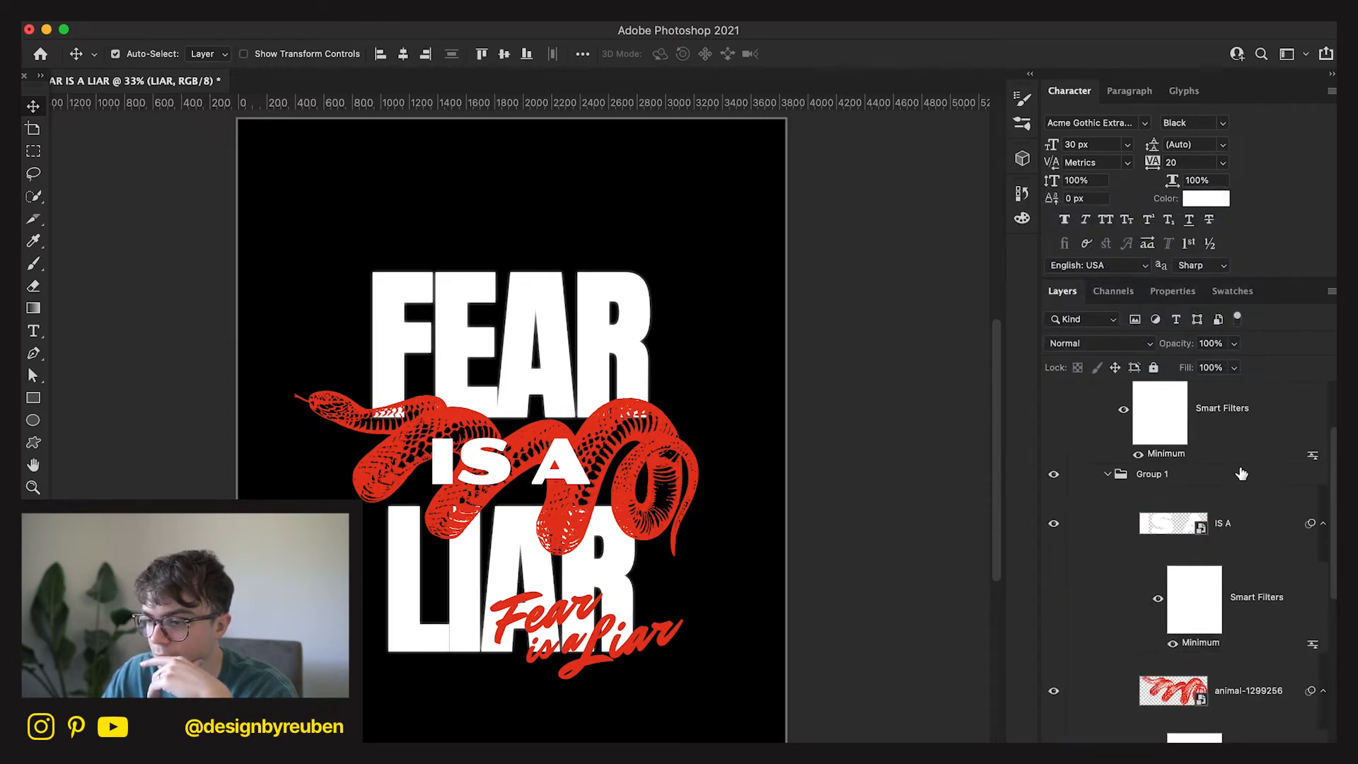
right_click(1250, 530)
scroll(1151, 729, down, 4)
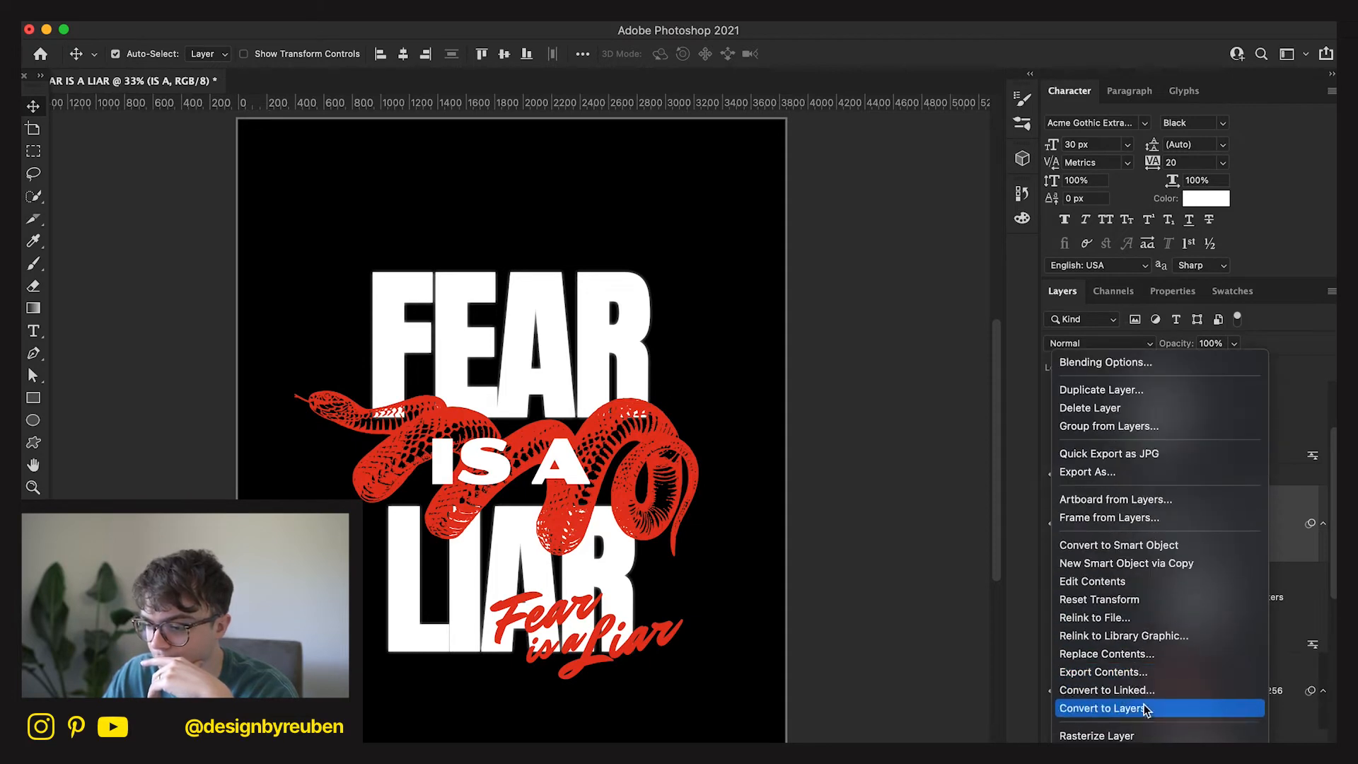
scroll(1150, 555, down, 3)
scroll(1150, 559, down, 3)
click(1191, 640)
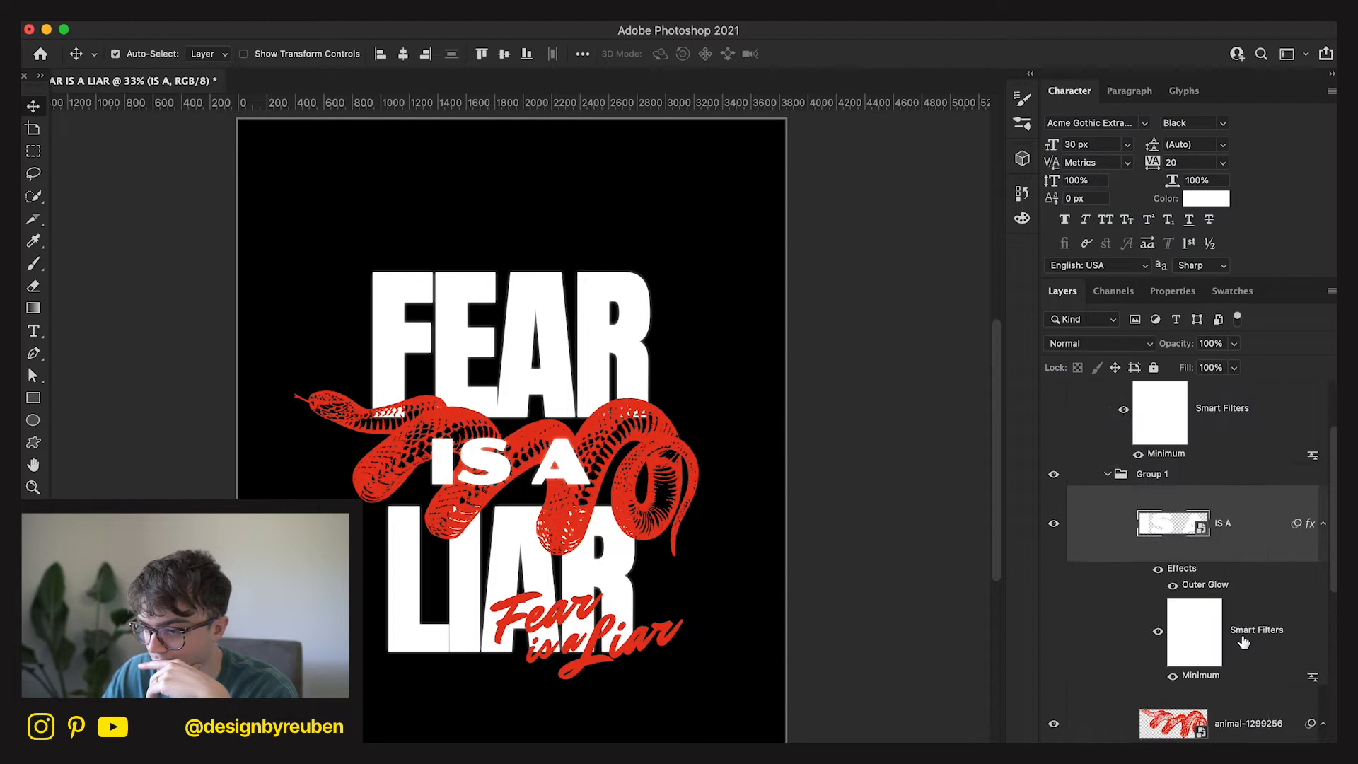
Paste the copied Outer Glow layer style onto the animal-1299256 snake layer.
scroll(1244, 643, down, 2)
right_click(1248, 657)
scroll(1167, 670, down, 8)
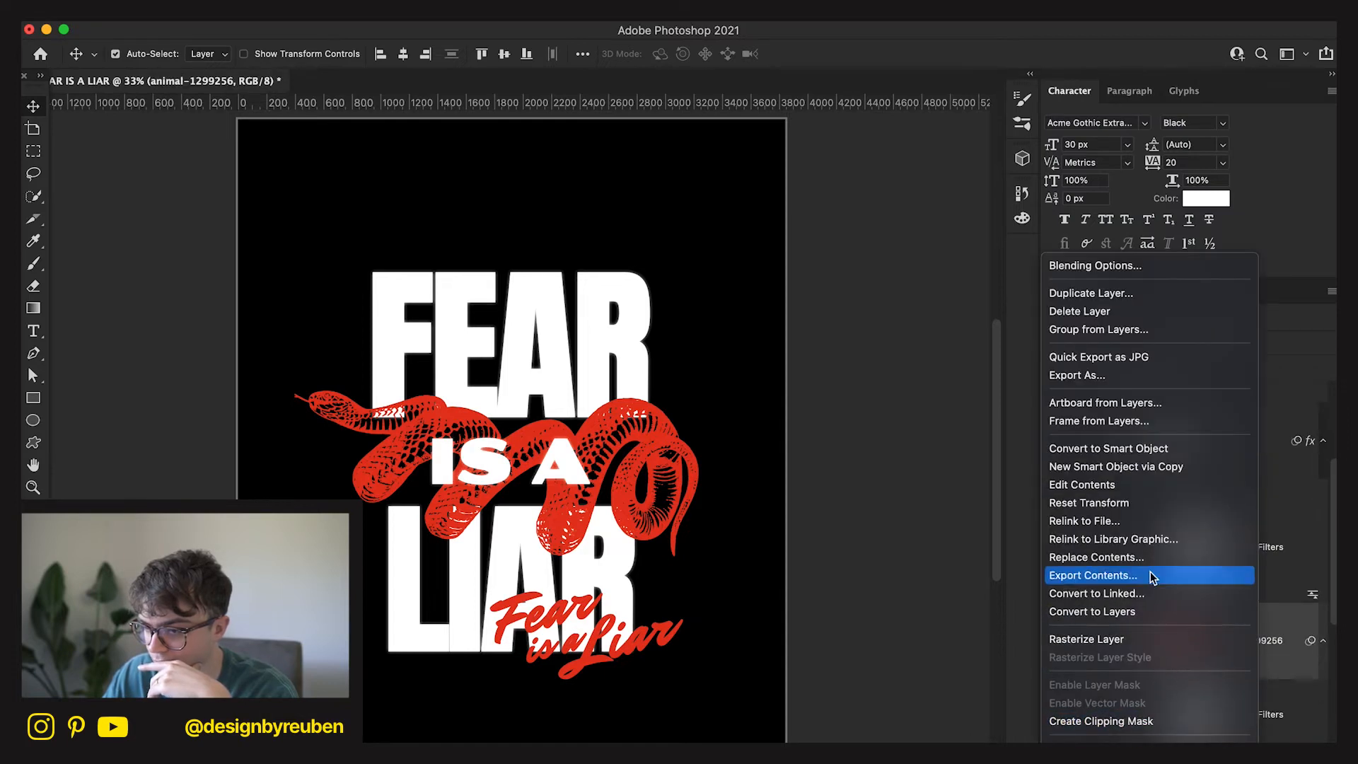
scroll(1139, 647, down, 6)
click(1128, 640)
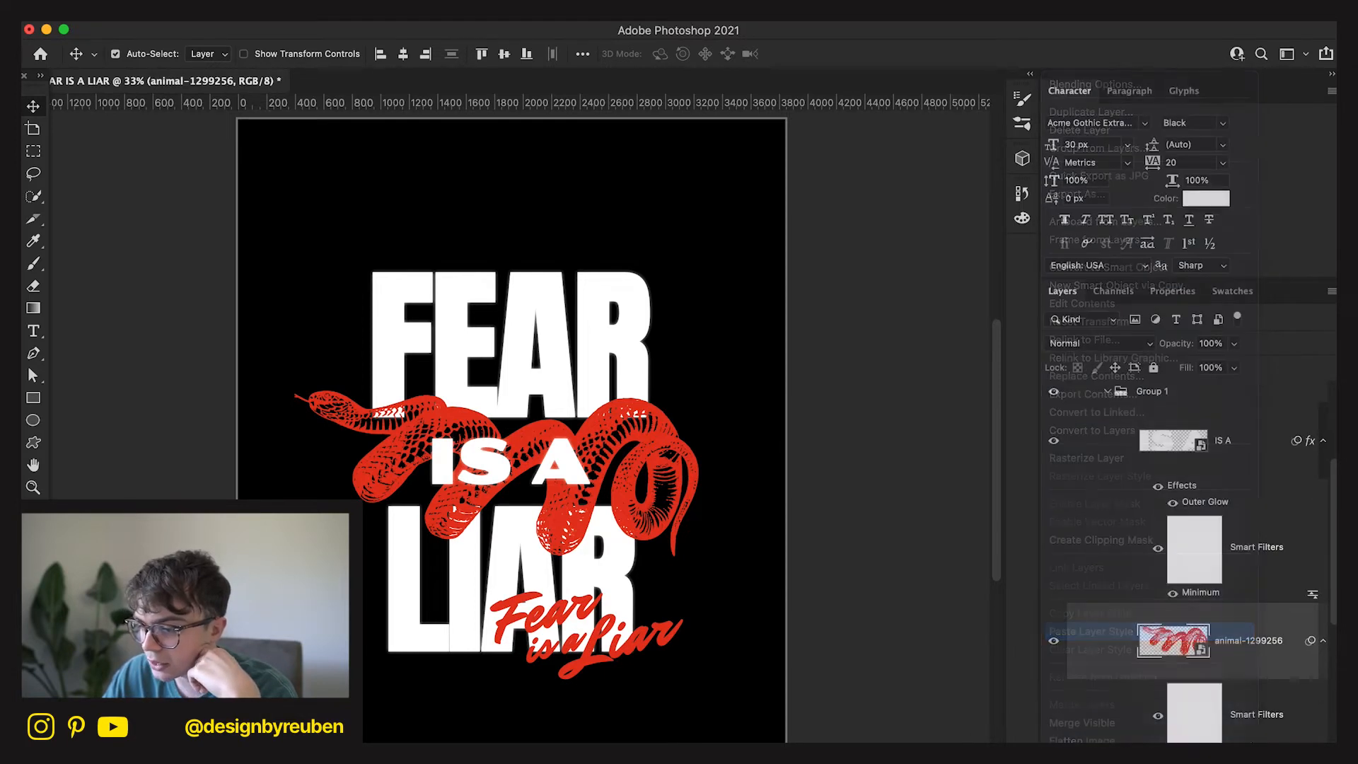
Recolour the animal-1299256 snake layer's Outer Glow with red sampled from the snake artwork and apply the style.
double_click(1208, 659)
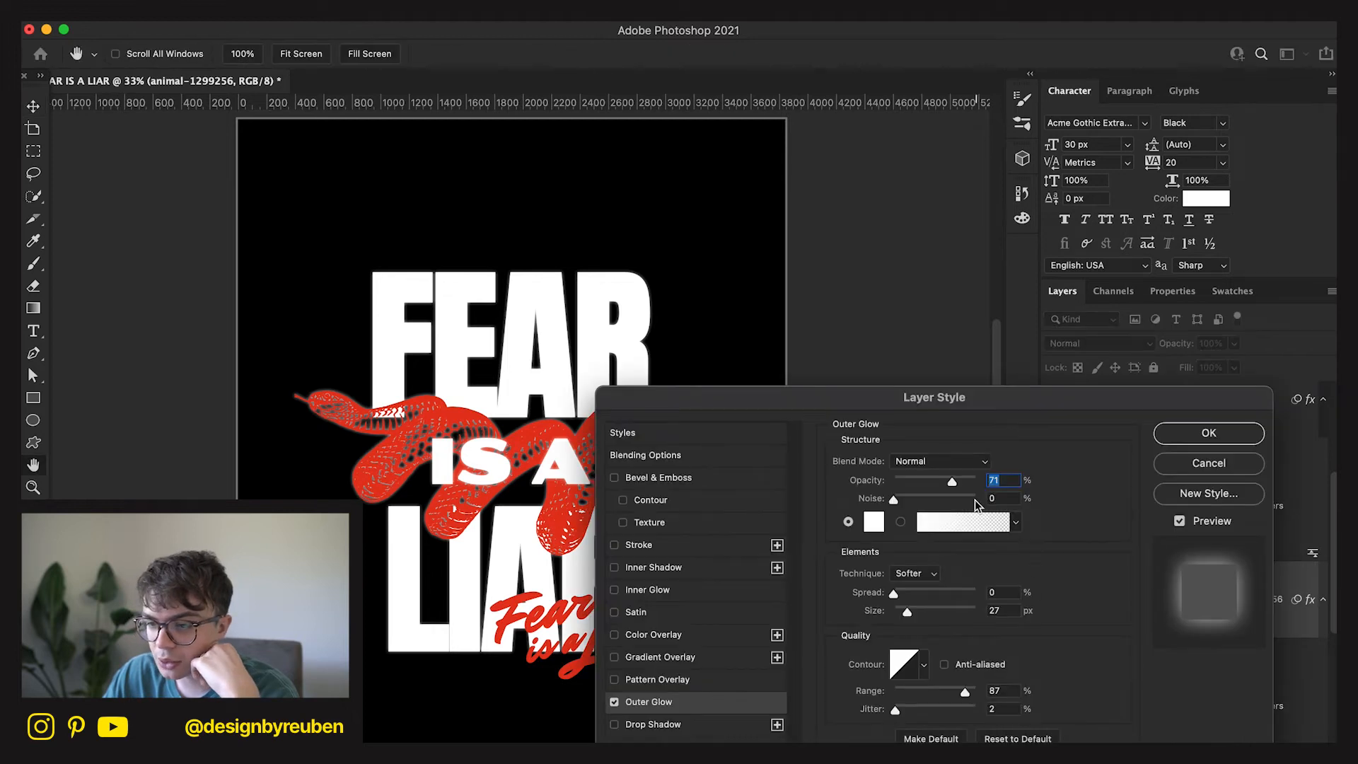
click(874, 524)
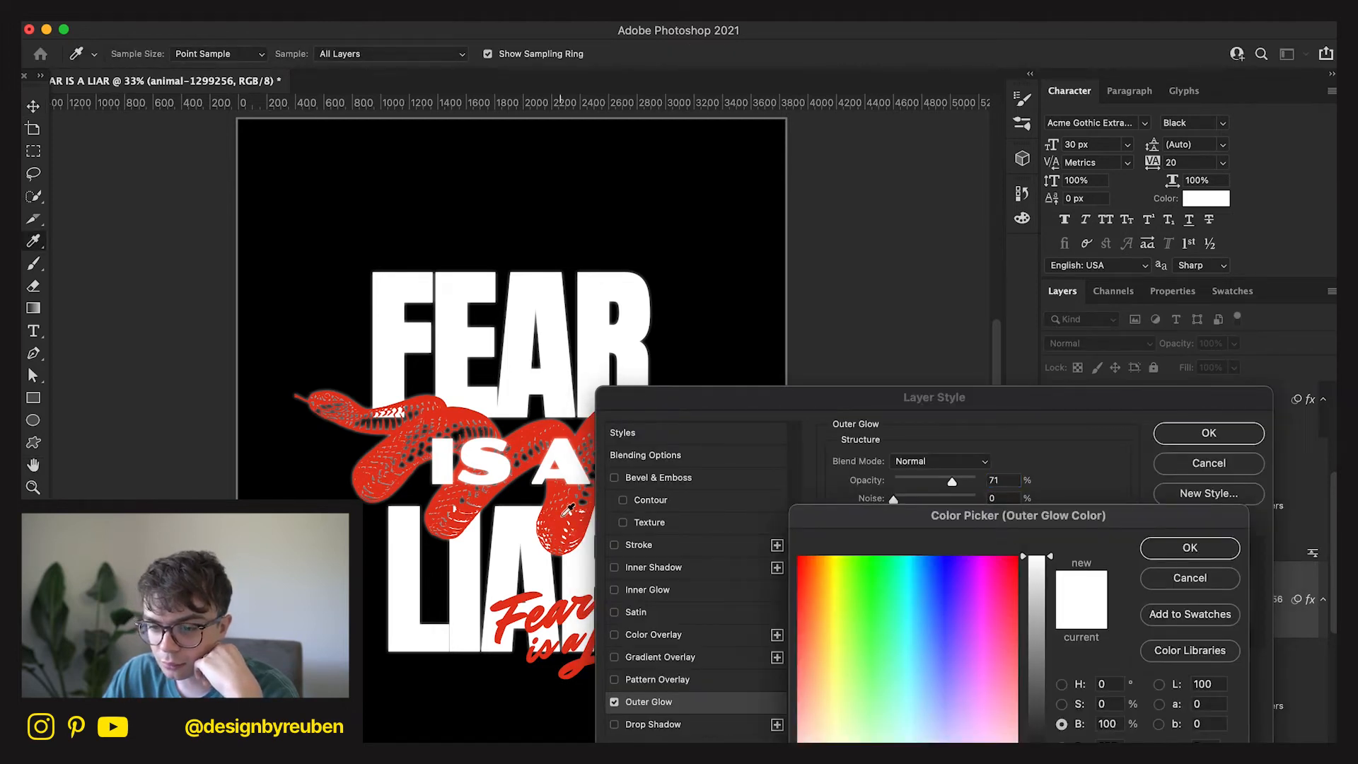
click(560, 525)
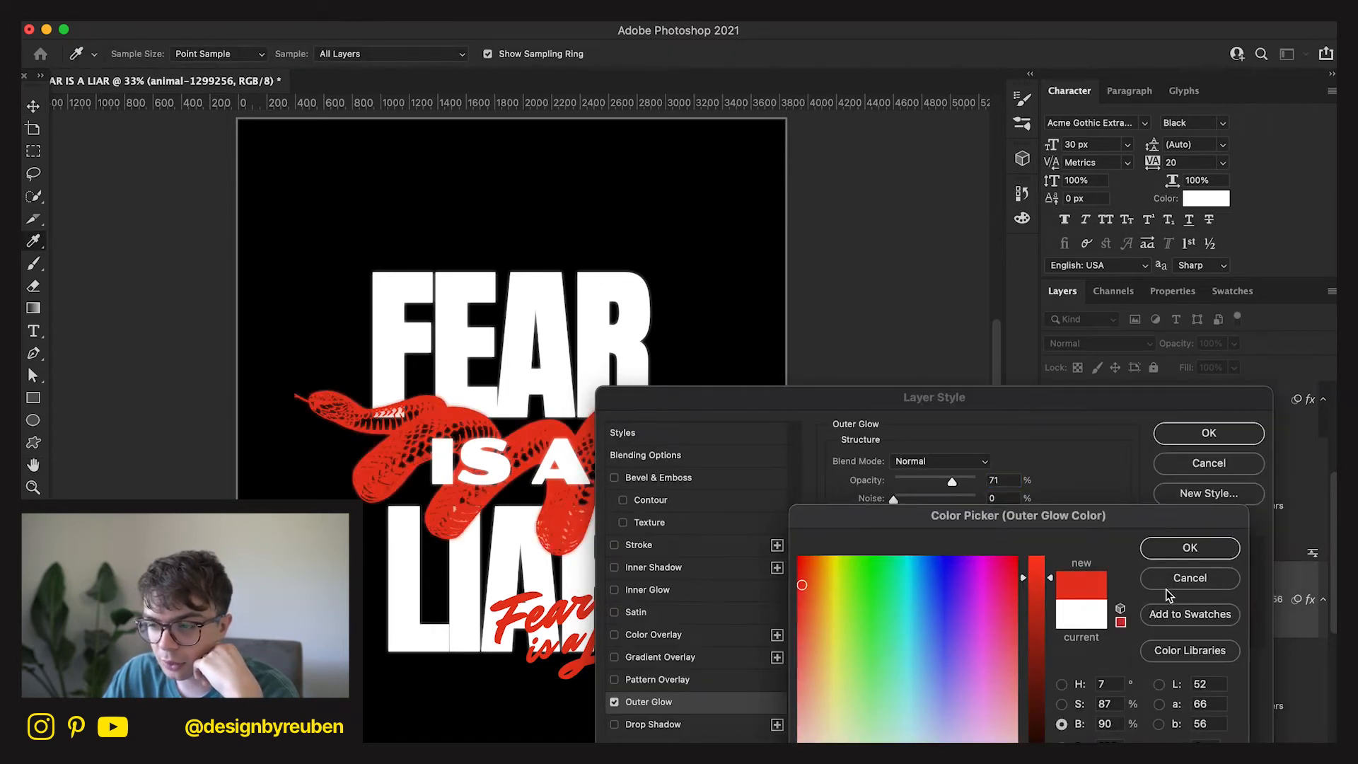
click(1189, 548)
click(1211, 433)
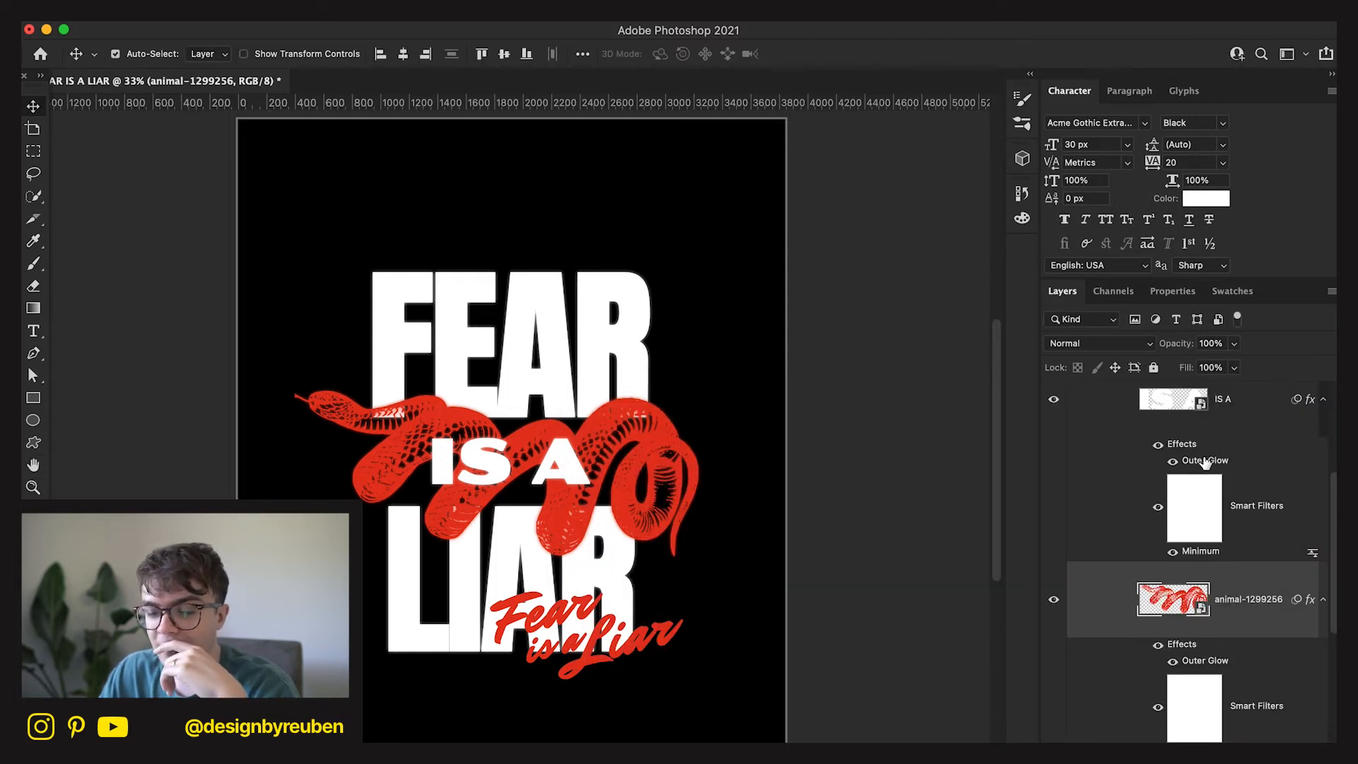
Paste the copied Outer Glow layer style onto the Group 2 script lockup layer.
scroll(1181, 534, up, 5)
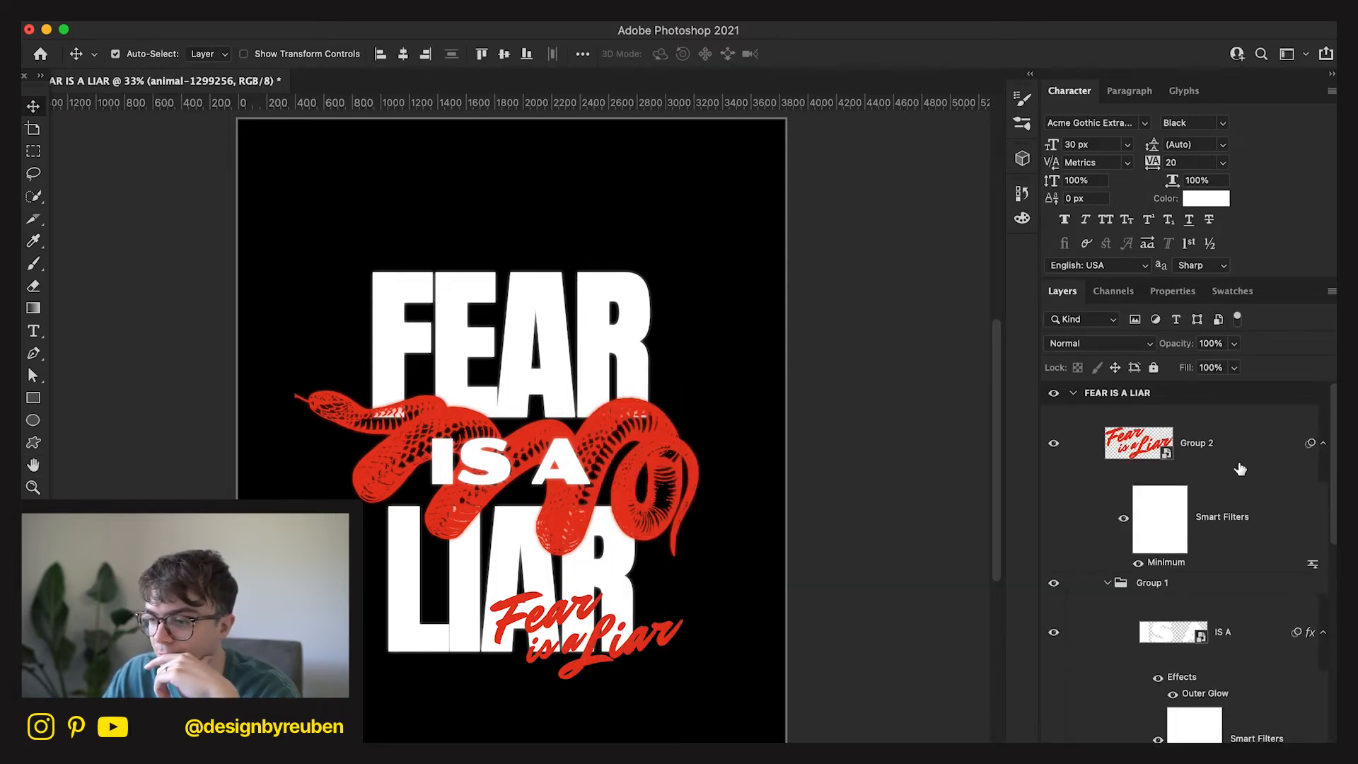
click(1240, 469)
right_click(1240, 467)
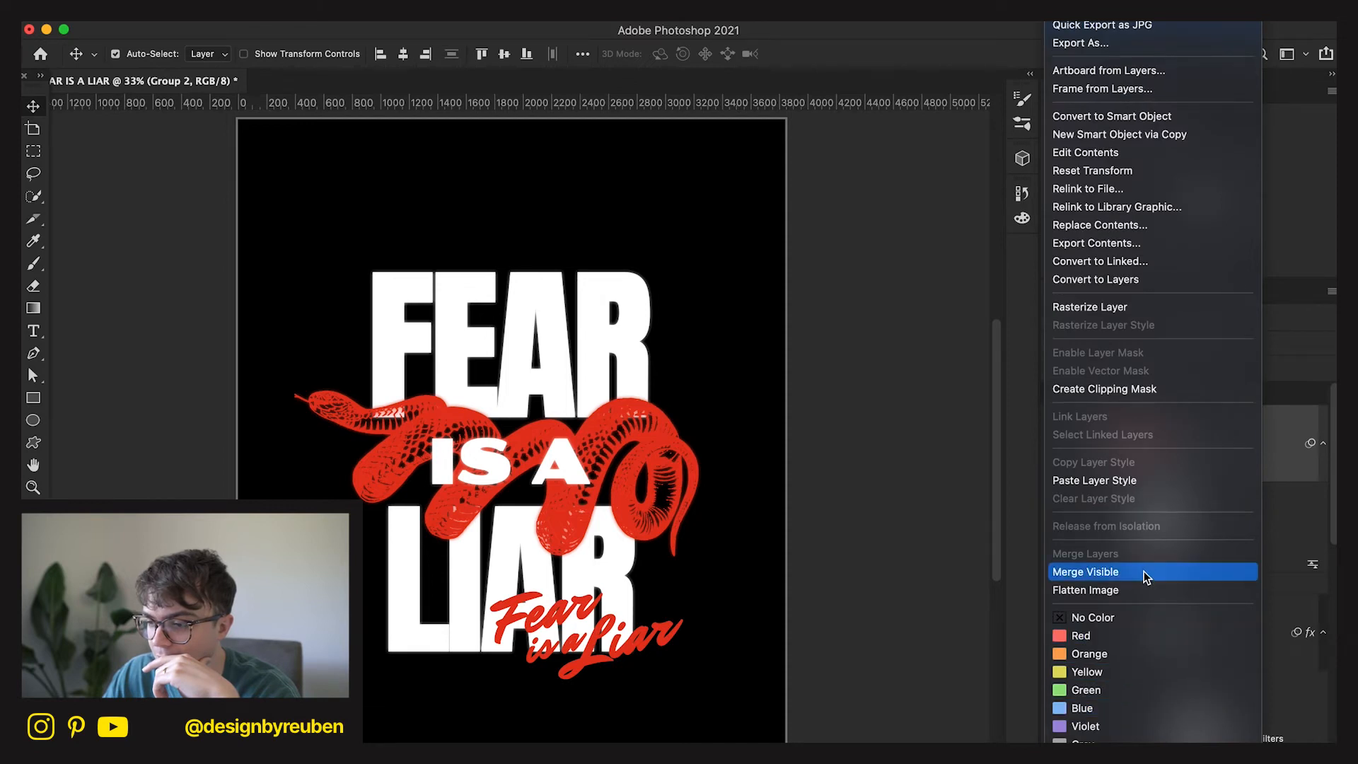
click(1153, 483)
Recolour the Group 2 layer's Outer Glow with red sampled from the script lettering and apply the style.
double_click(1170, 503)
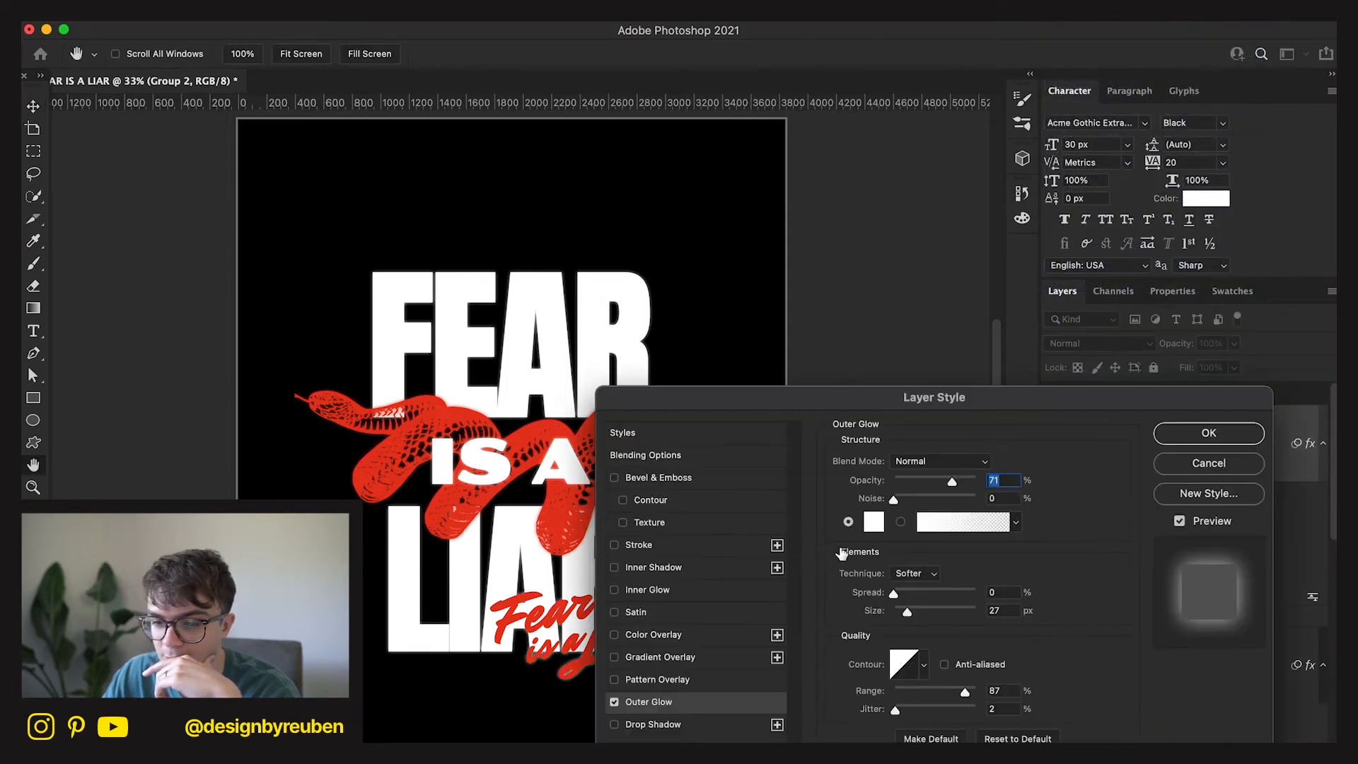
click(877, 523)
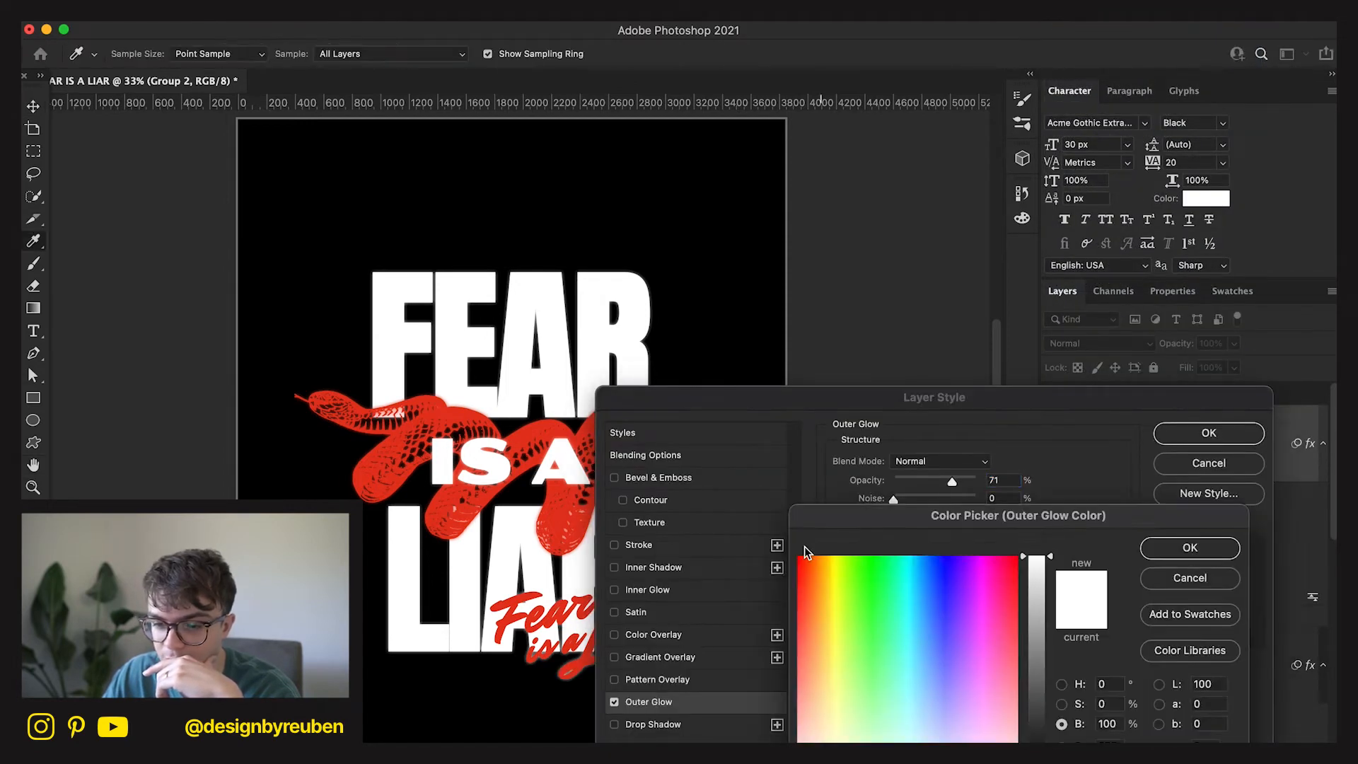
click(516, 614)
click(1189, 547)
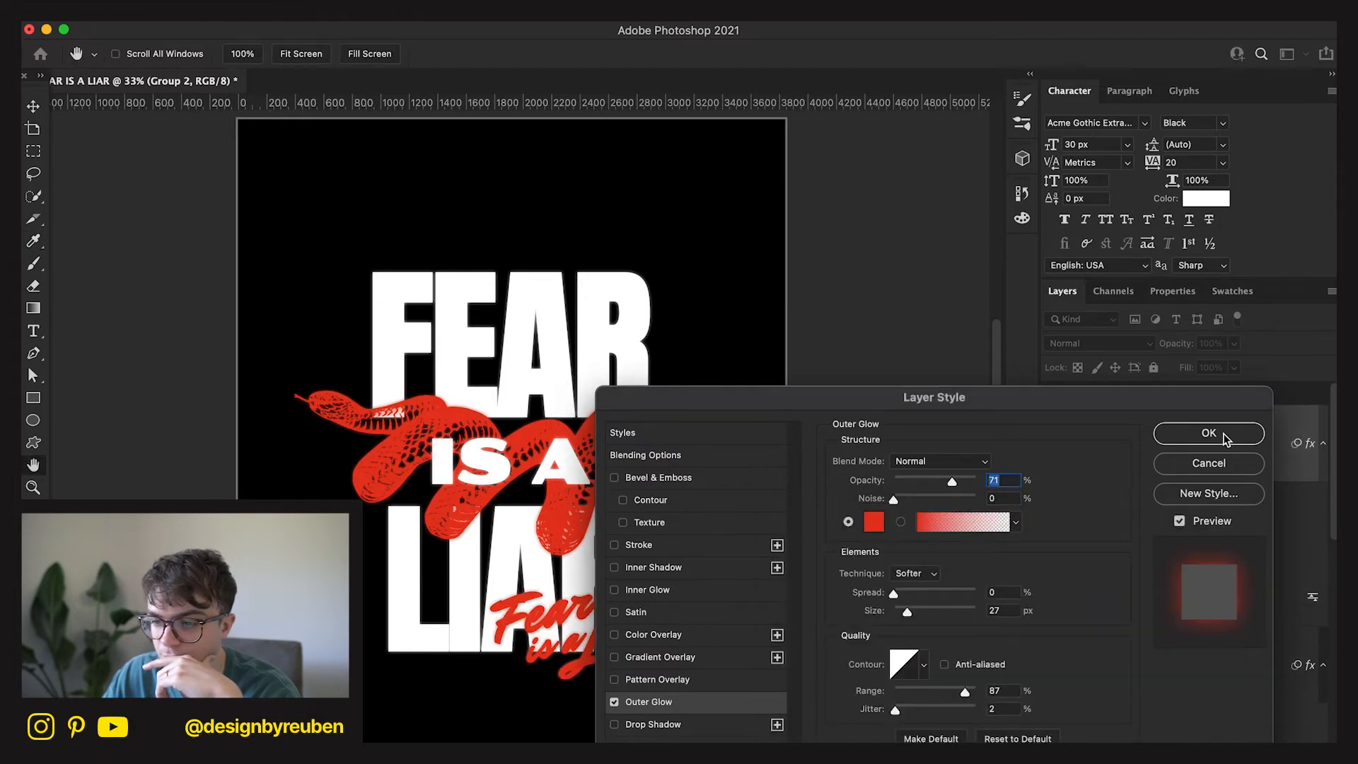
click(1209, 433)
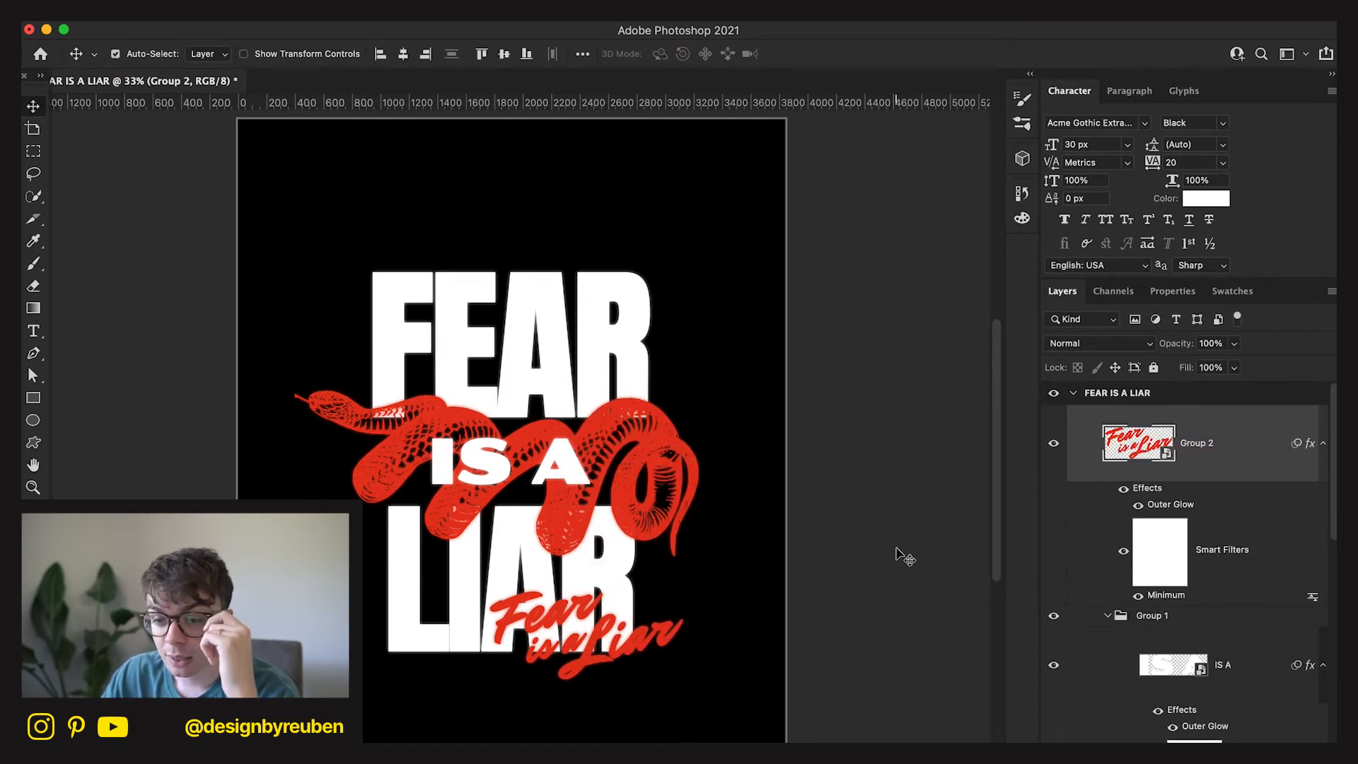
Convert the Group 2, IS A, animal-1299256, LIAR and FEAR layers each to a smart object containing its filters and glow.
right_click(1139, 468)
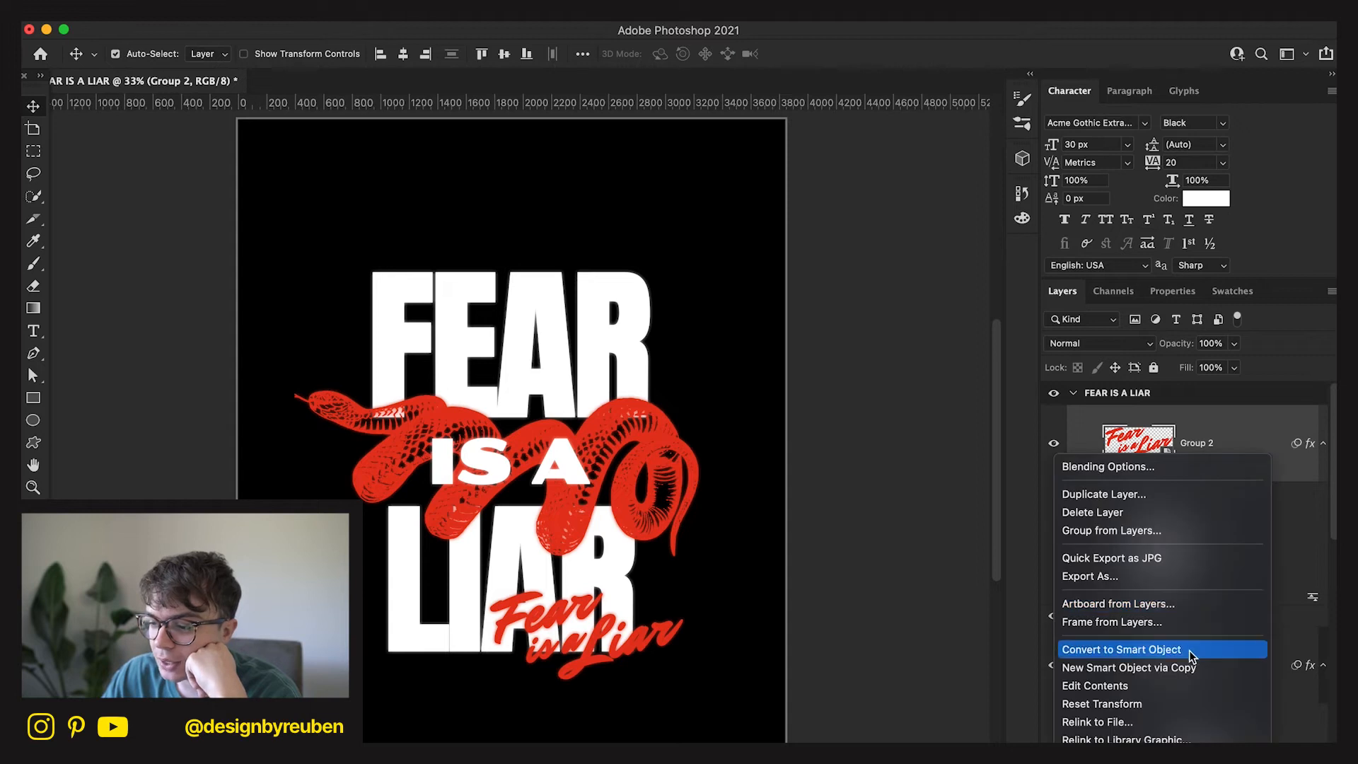
click(1180, 649)
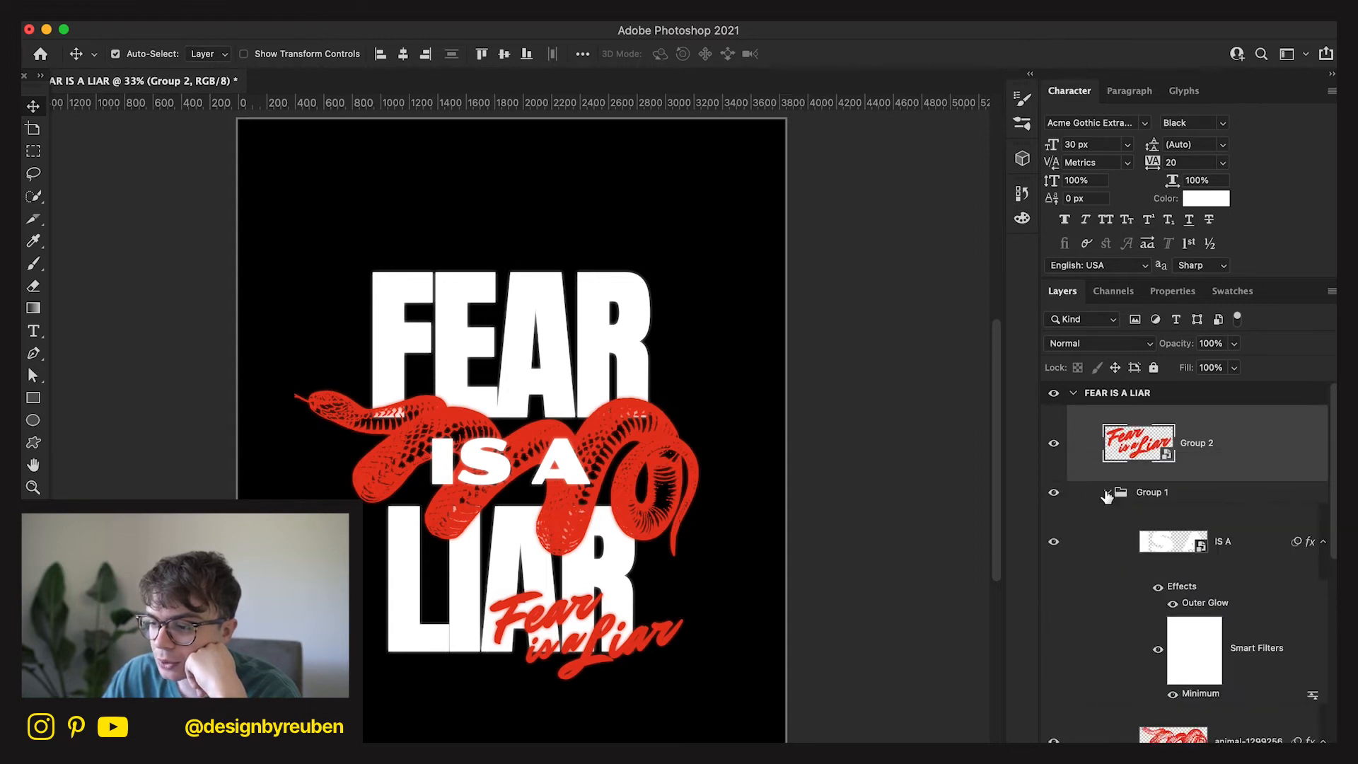
right_click(1243, 562)
click(1159, 753)
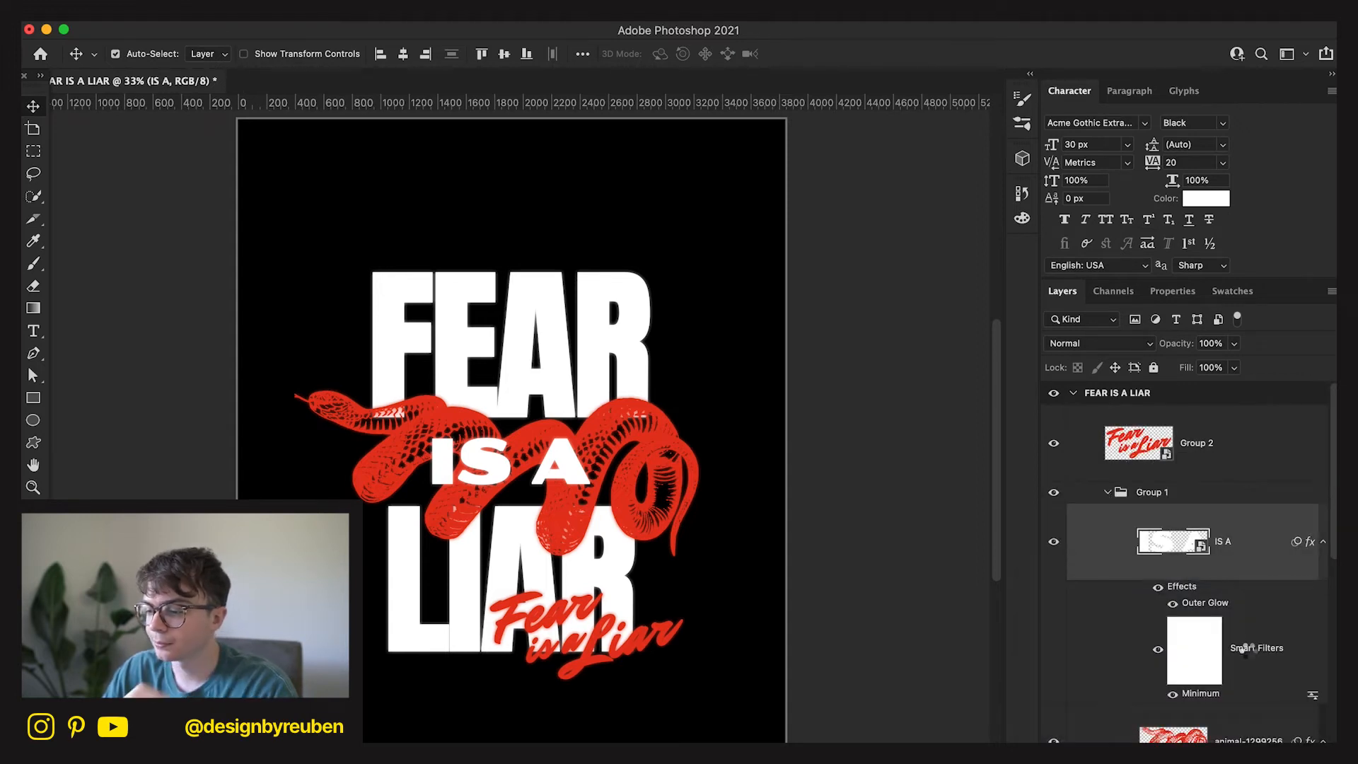
right_click(1249, 632)
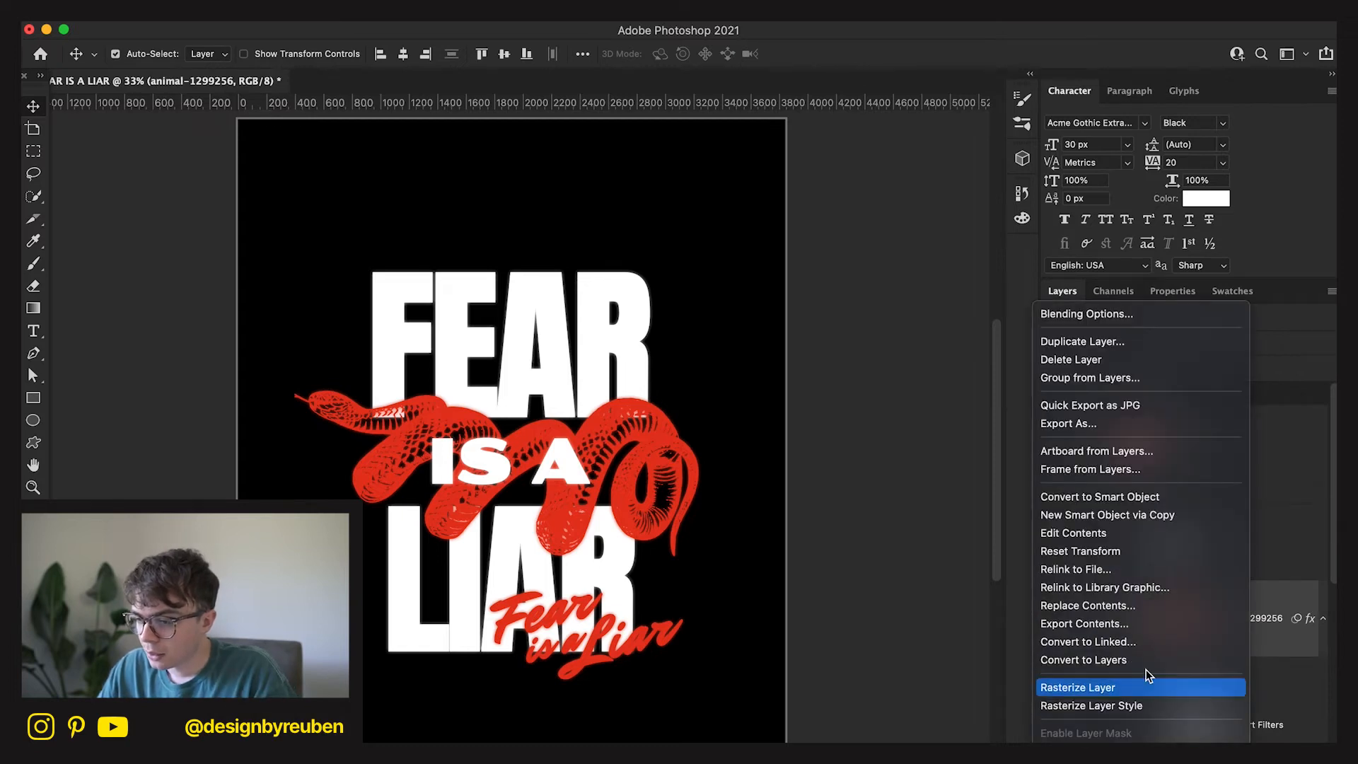
click(1153, 497)
right_click(1246, 590)
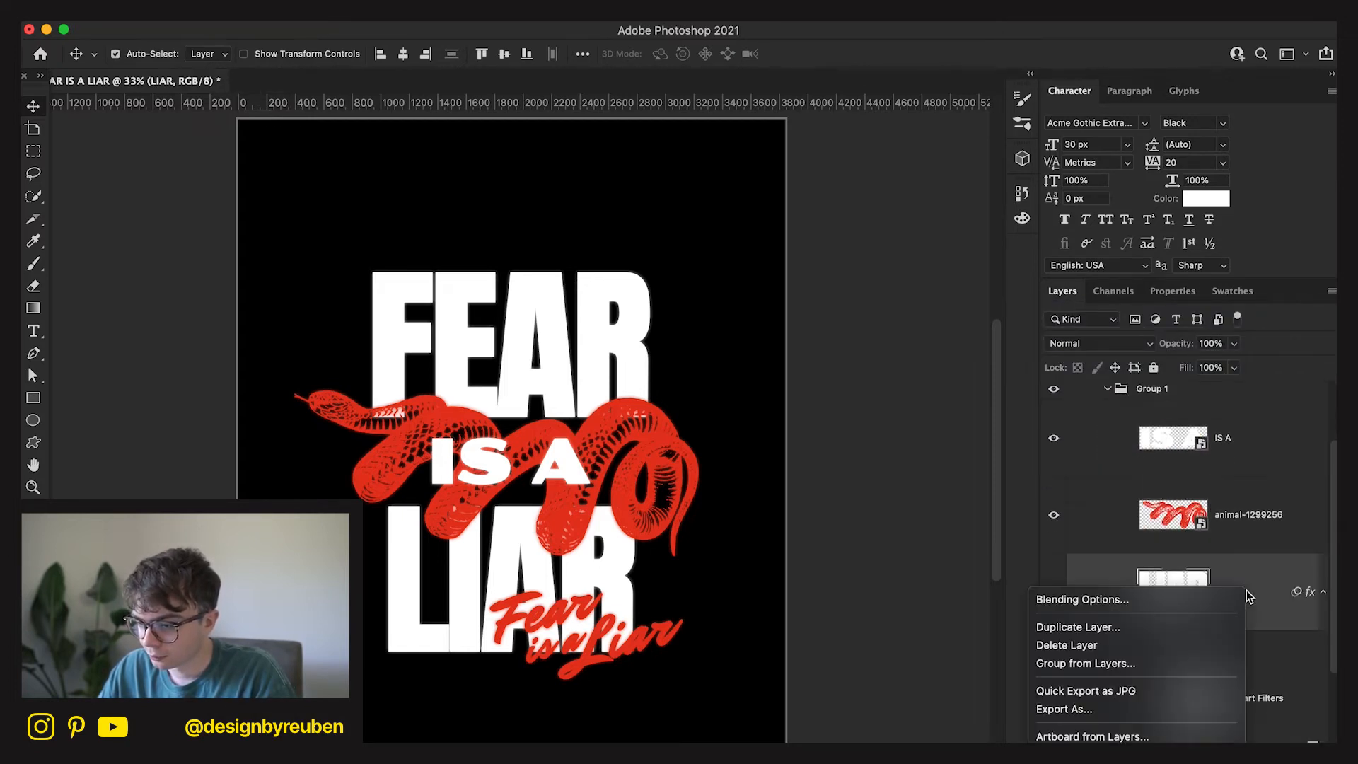
click(1221, 669)
click(1230, 607)
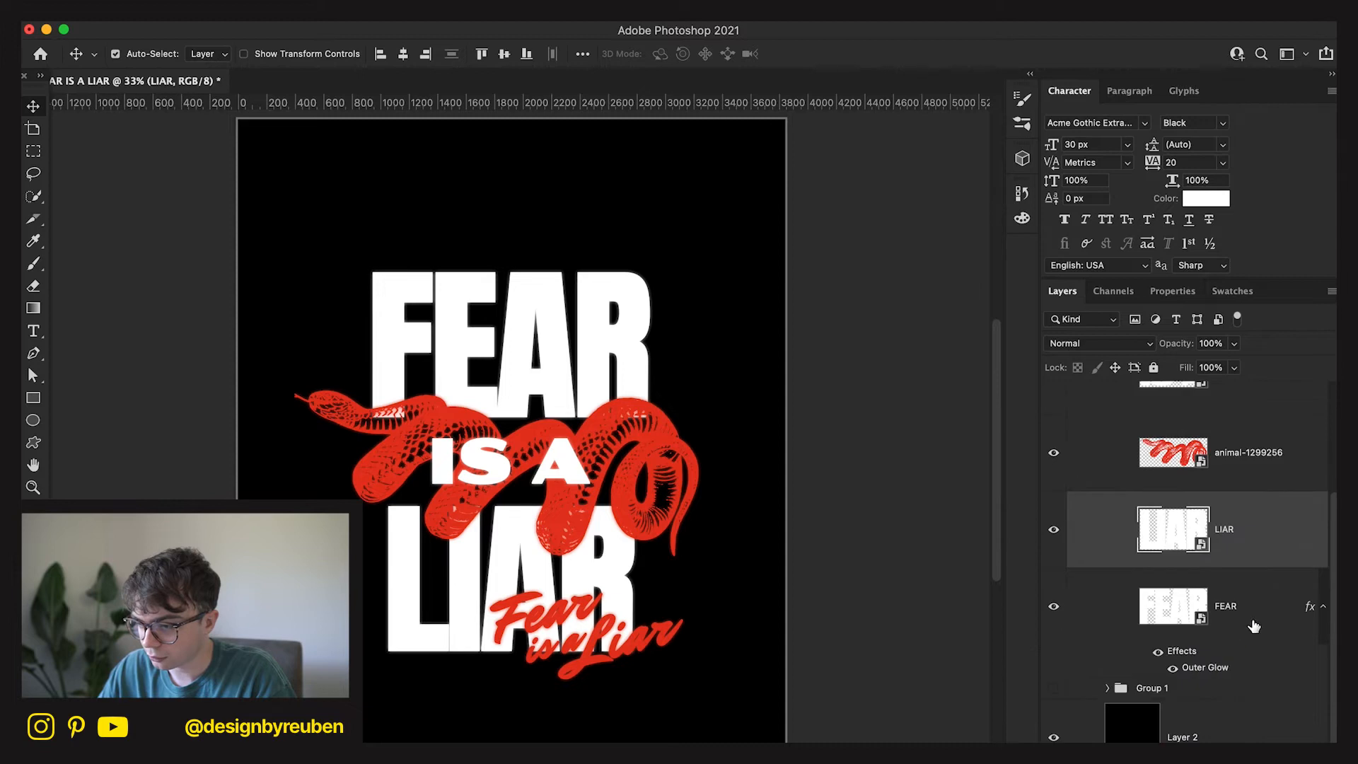
right_click(1231, 596)
click(1105, 691)
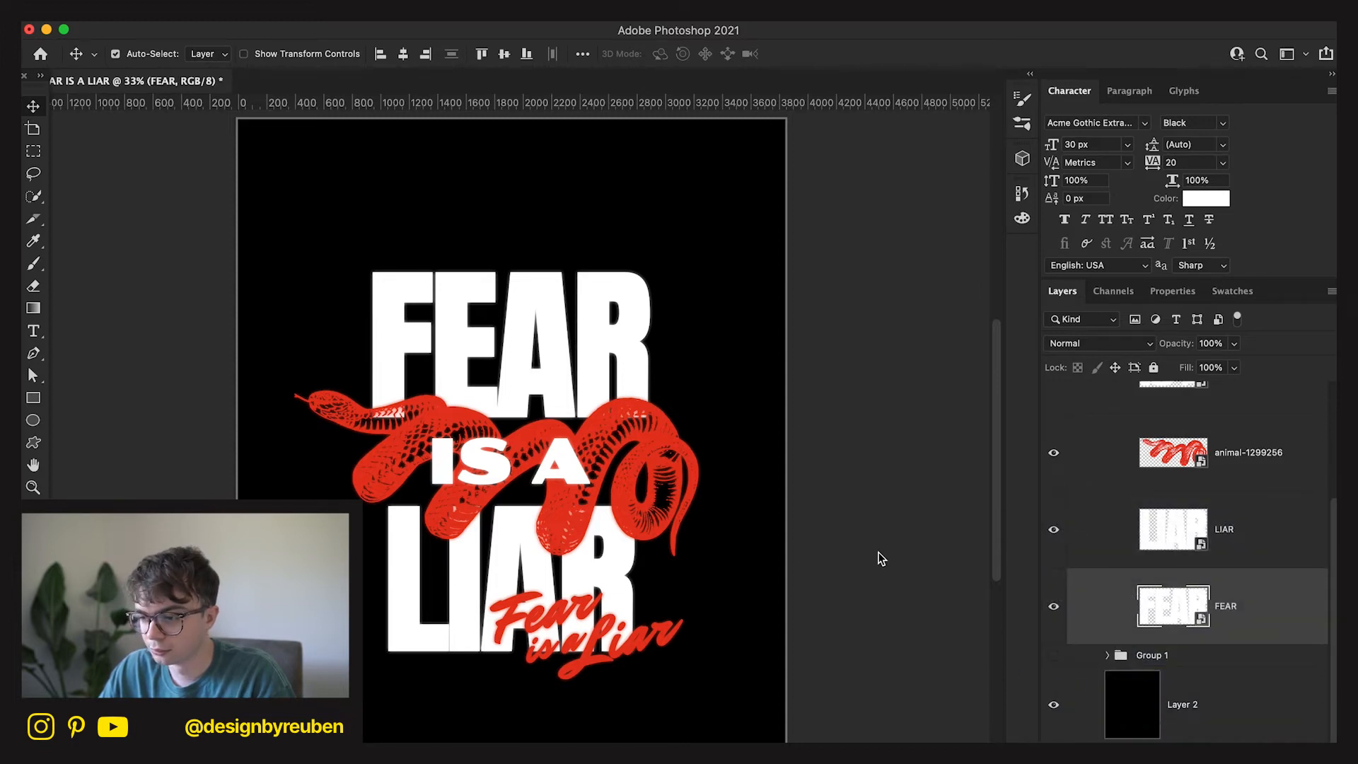
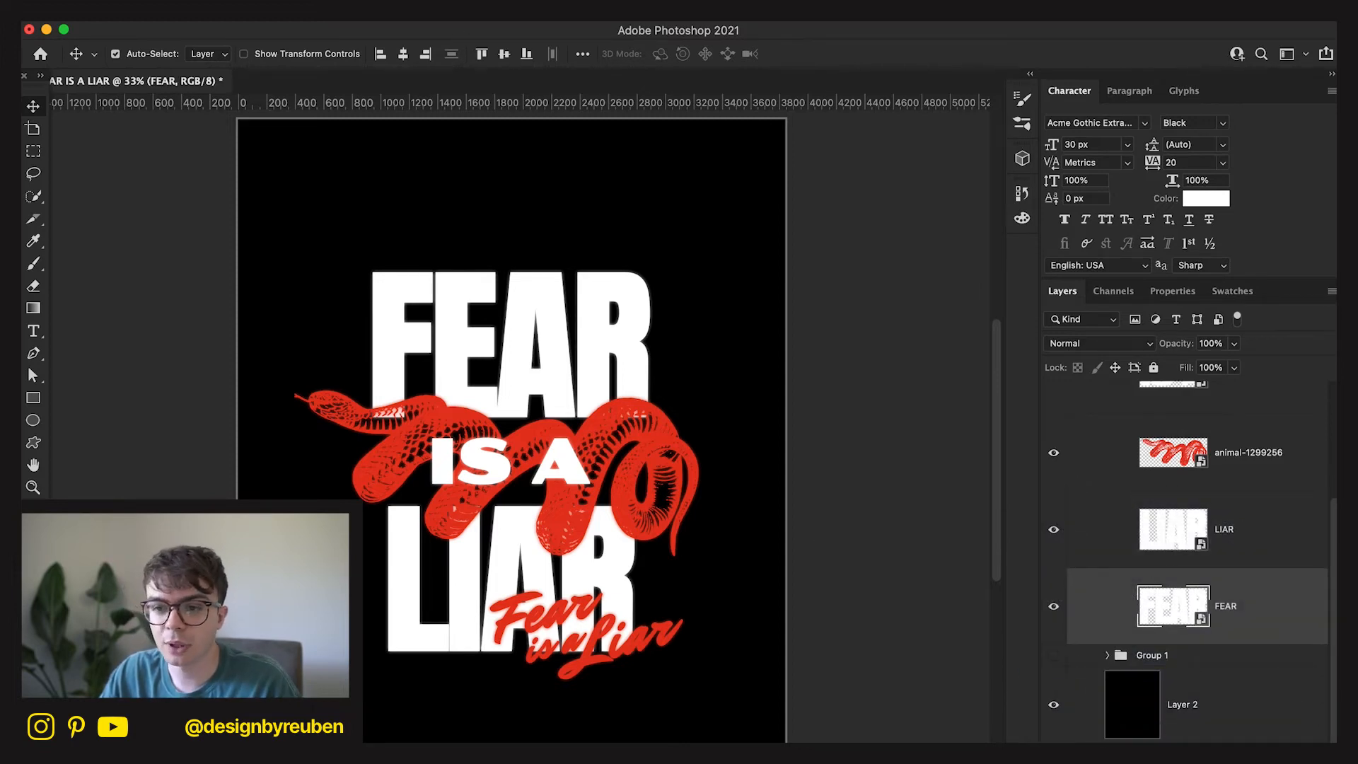
double_click(1249, 606)
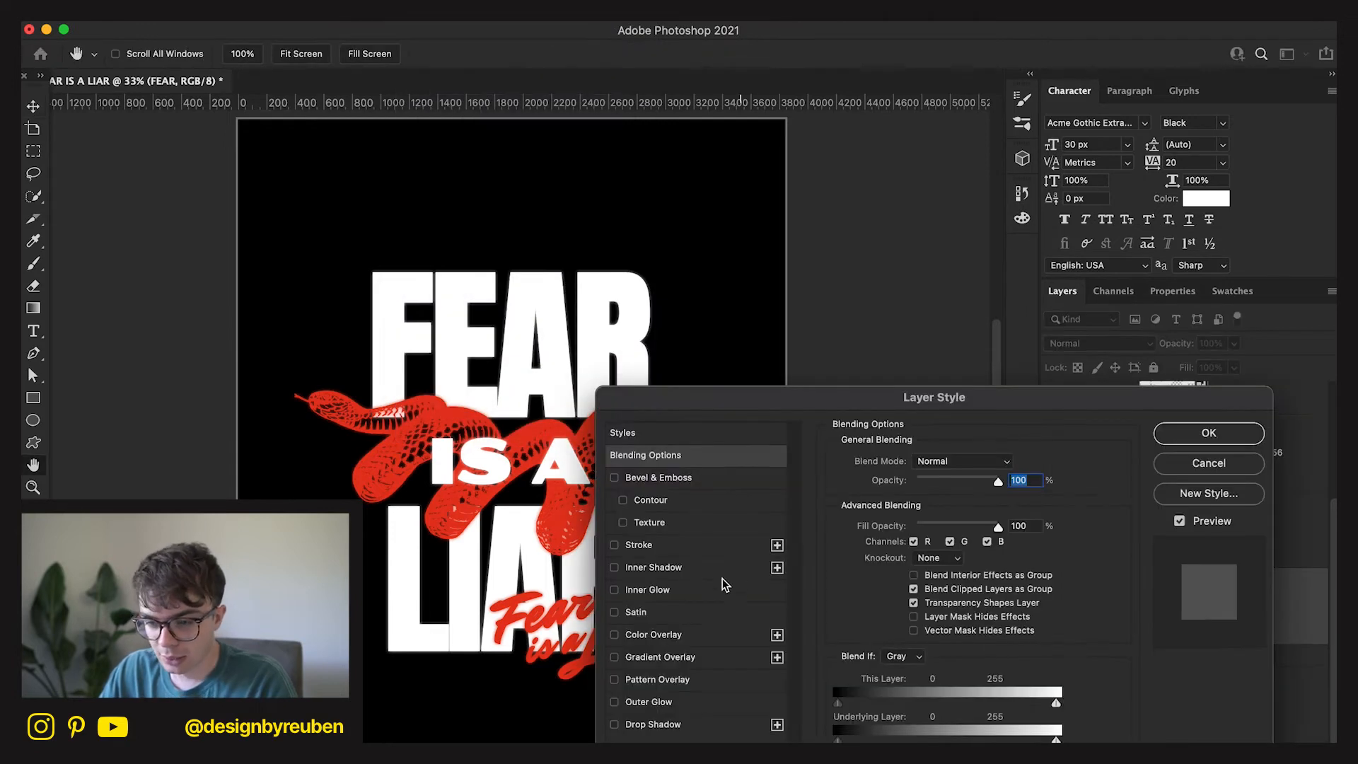
click(682, 551)
click(875, 588)
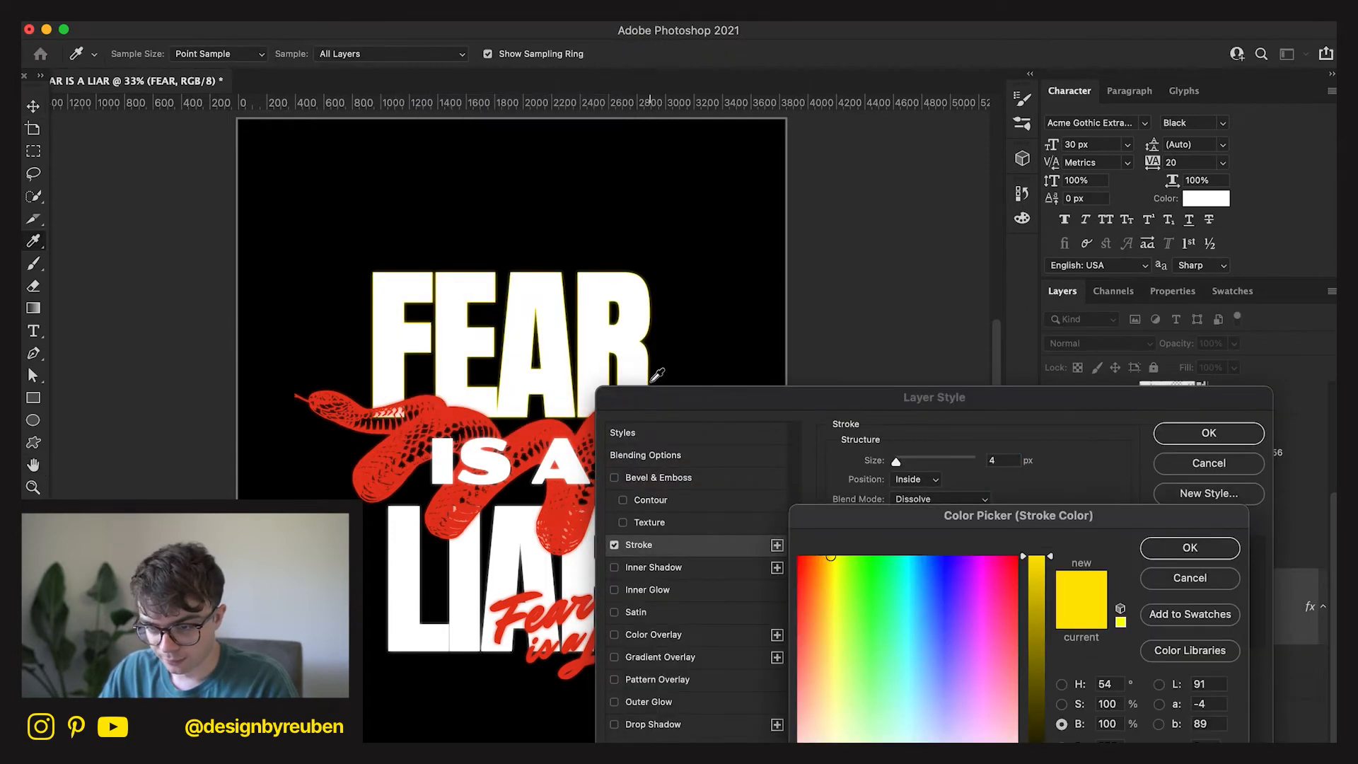
click(600, 334)
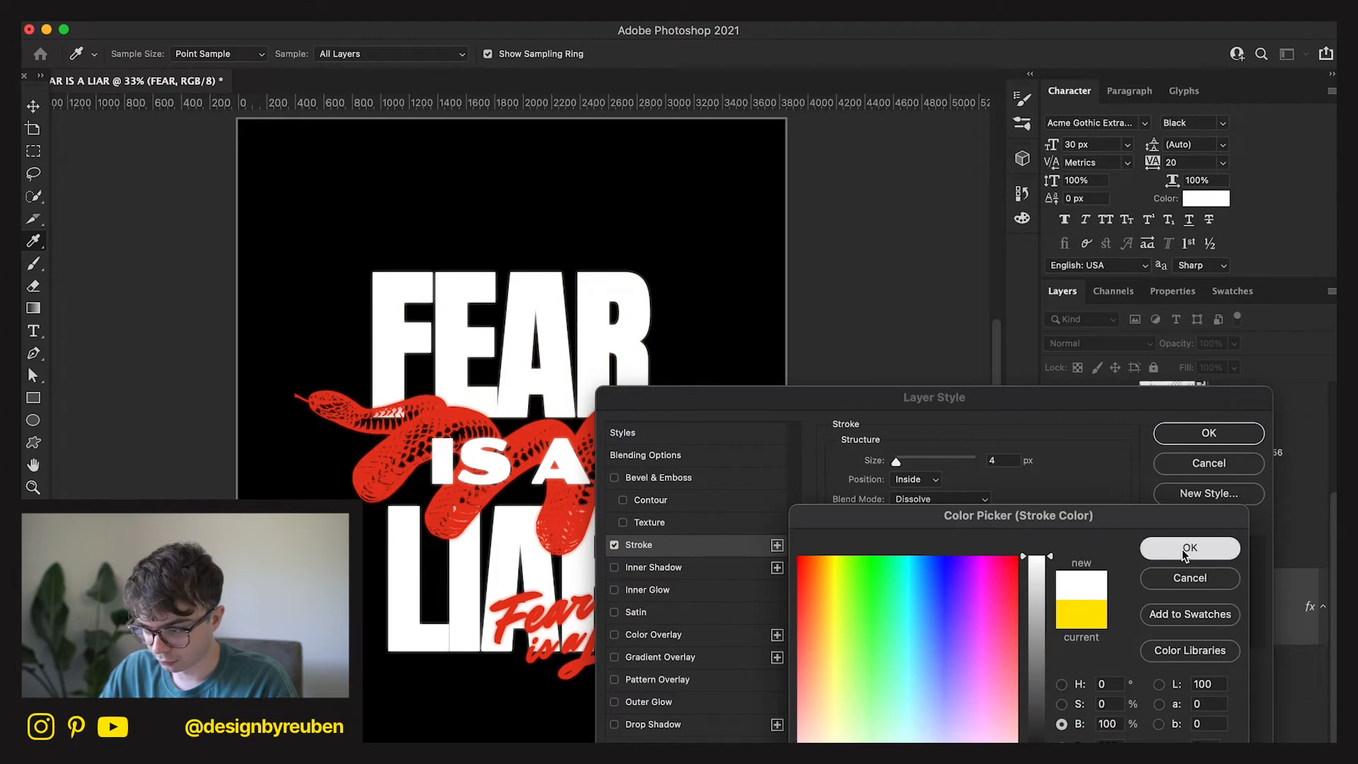
click(1190, 547)
click(915, 463)
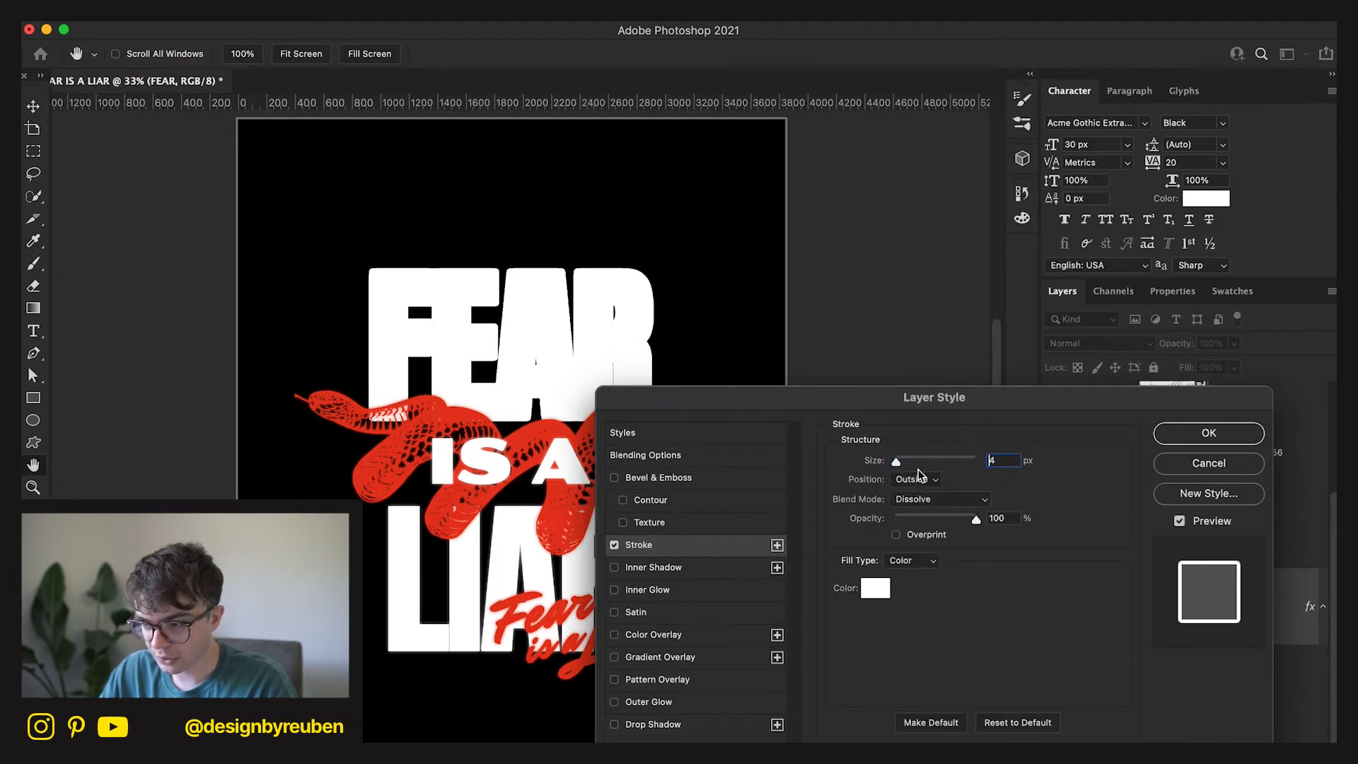
drag(898, 460, 891, 465)
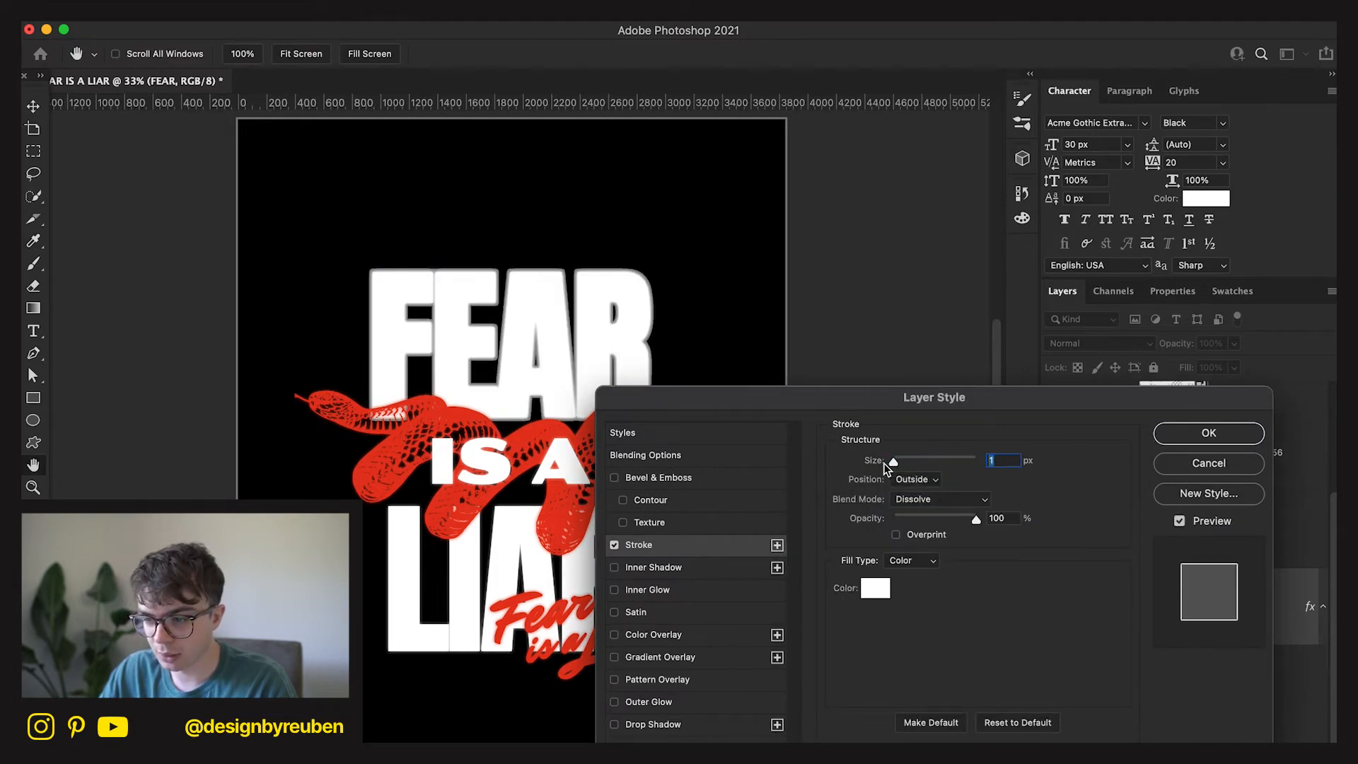
click(912, 479)
click(913, 495)
click(913, 480)
click(915, 495)
click(912, 517)
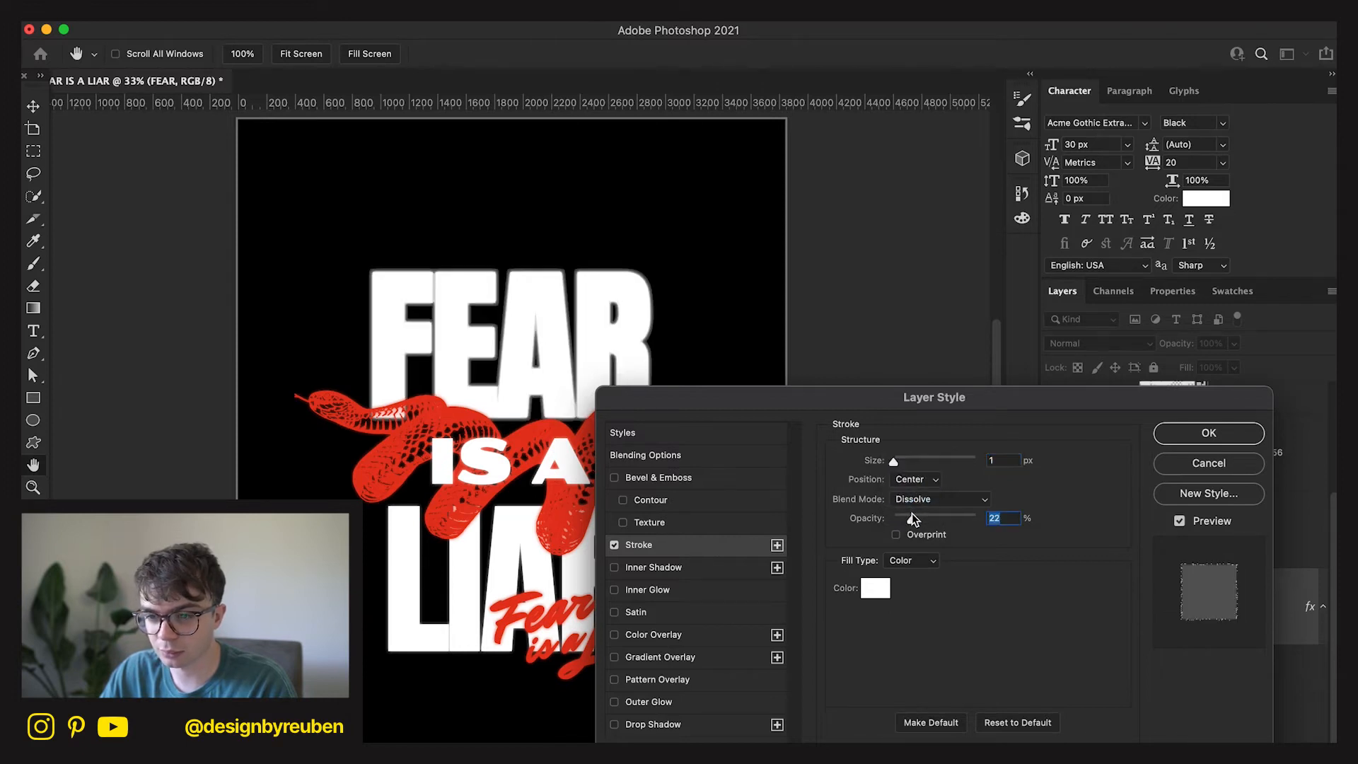
mouse_move(916, 521)
mouse_down()
mouse_move(974, 520)
mouse_move(954, 524)
mouse_up()
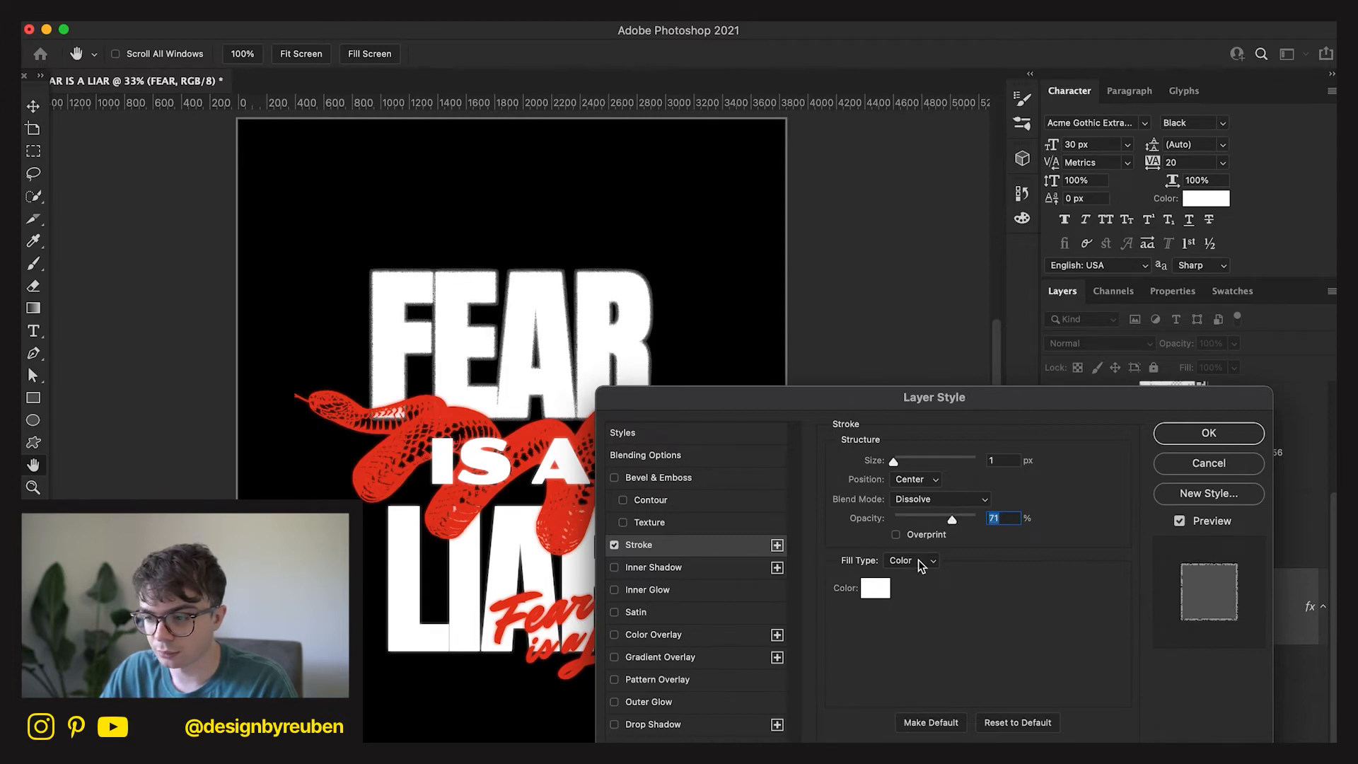
click(1175, 468)
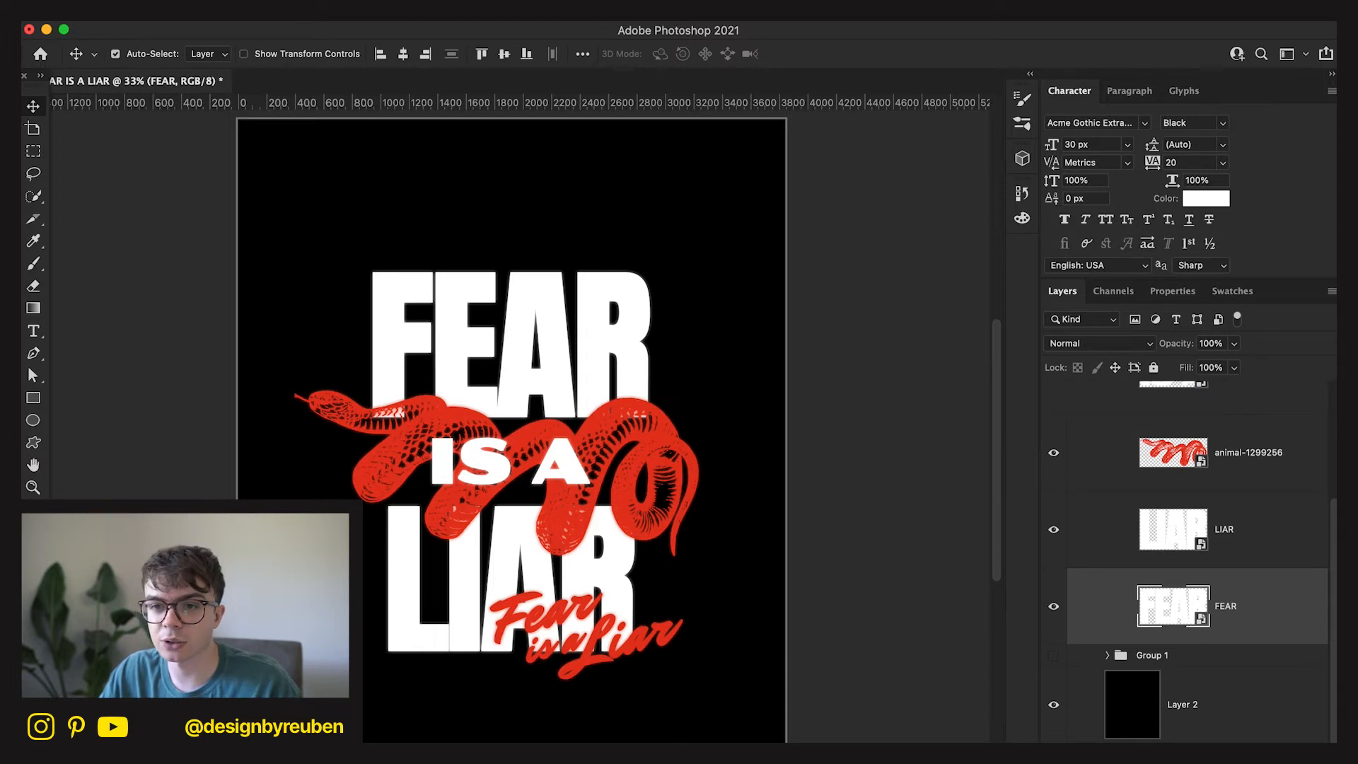
Try the Filter Gallery's Spatter effect with a Spray Radius of 17 on the FEAR layer, and undo it after inspecting the lettering.
click(417, 22)
click(435, 106)
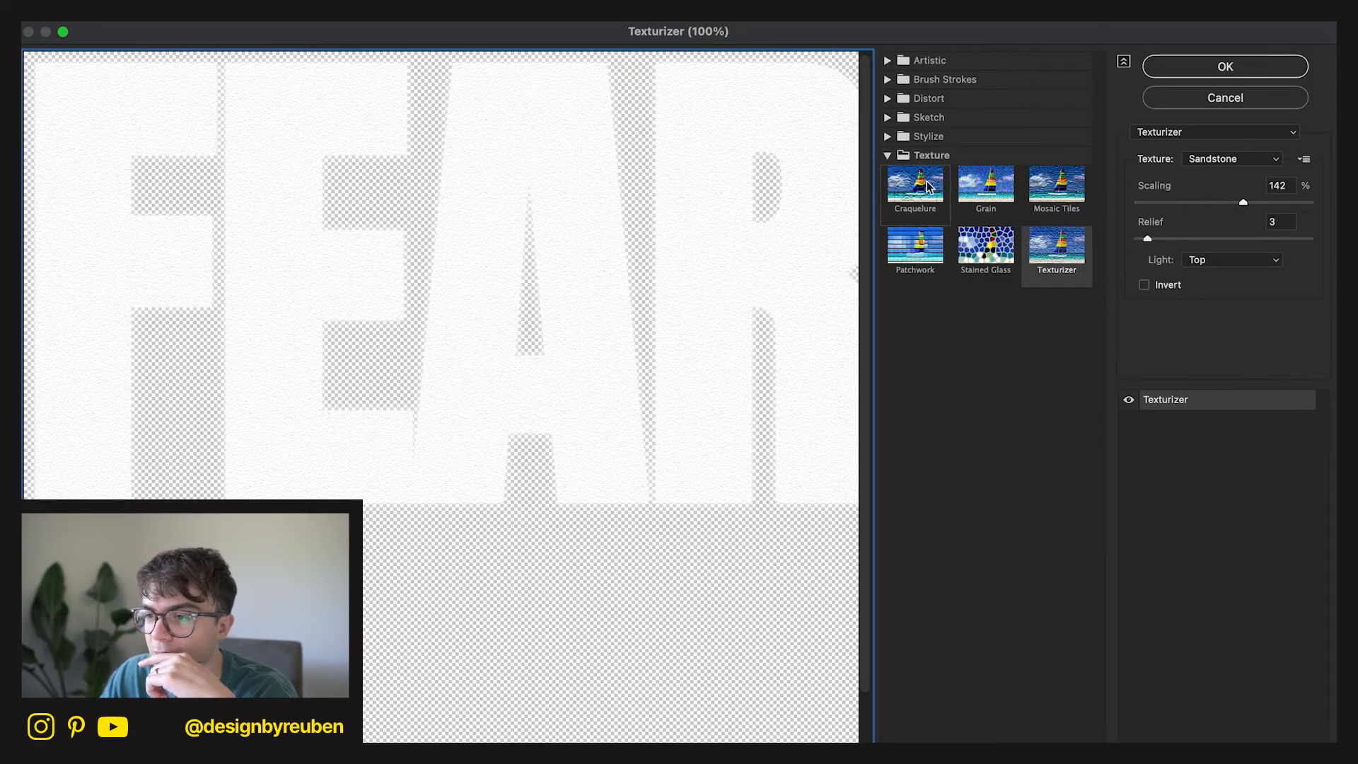
click(889, 98)
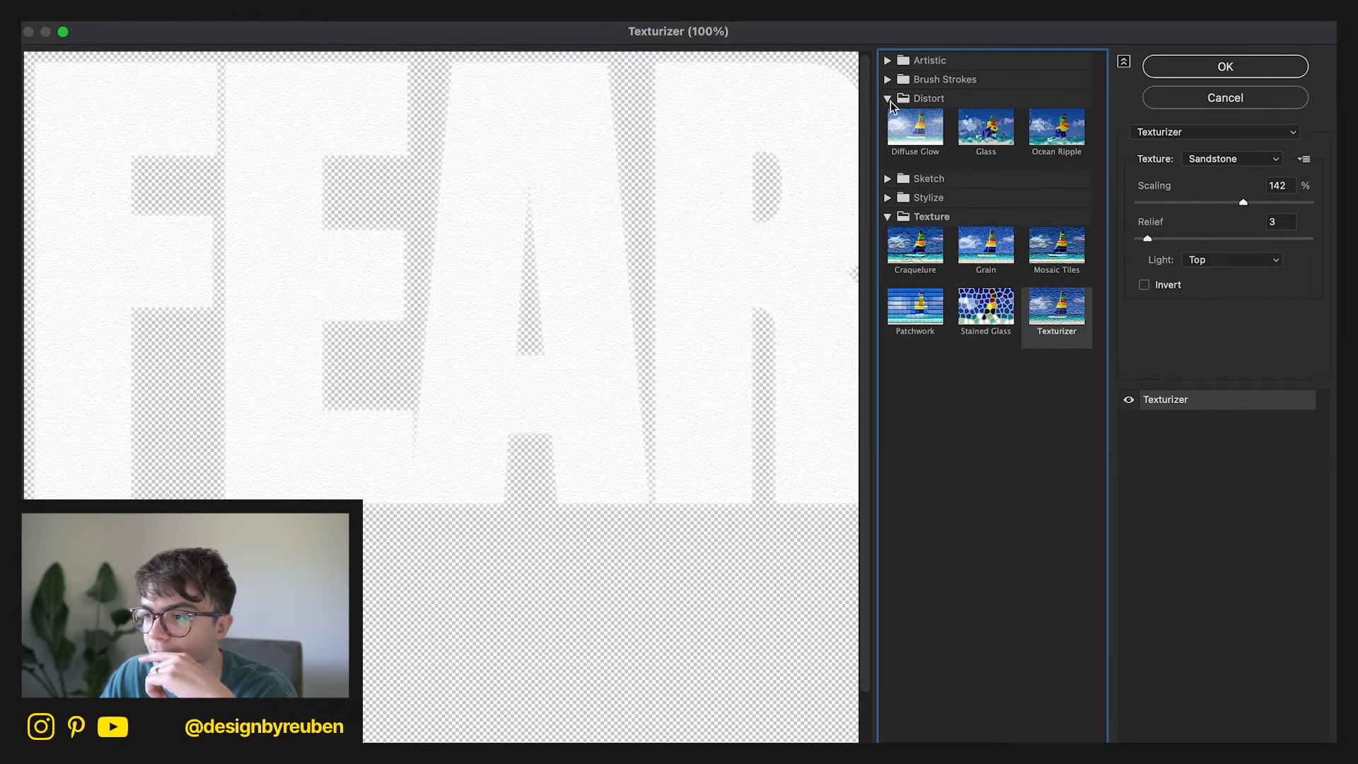
click(888, 80)
click(1033, 173)
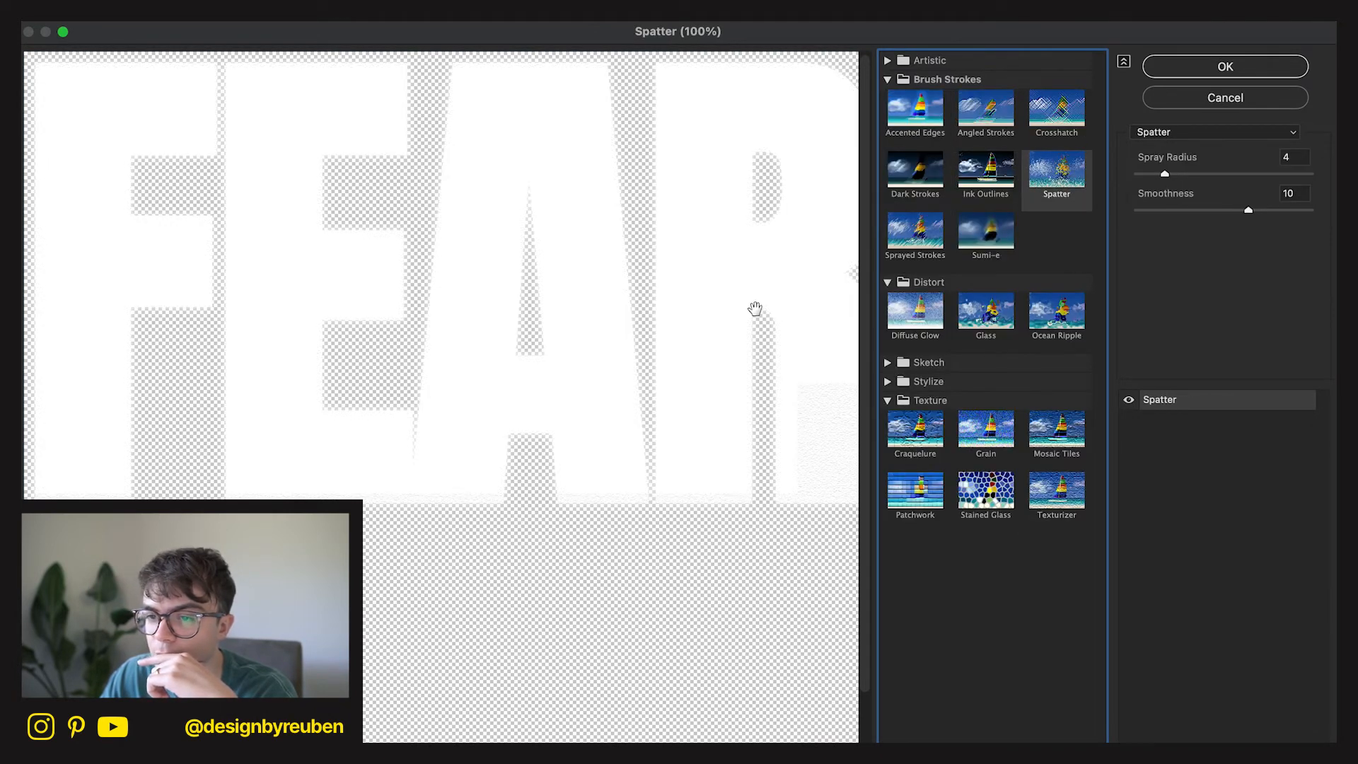
drag(1192, 173, 1251, 173)
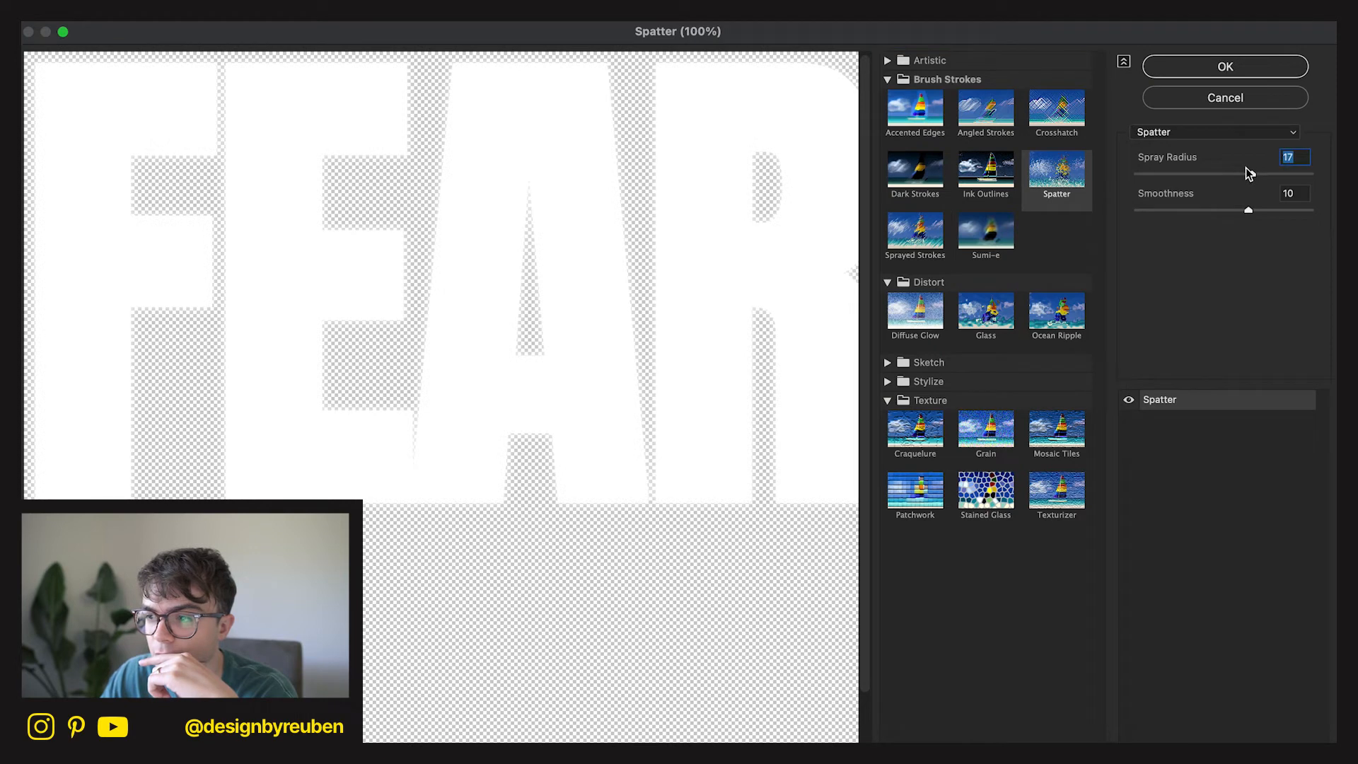
click(1220, 74)
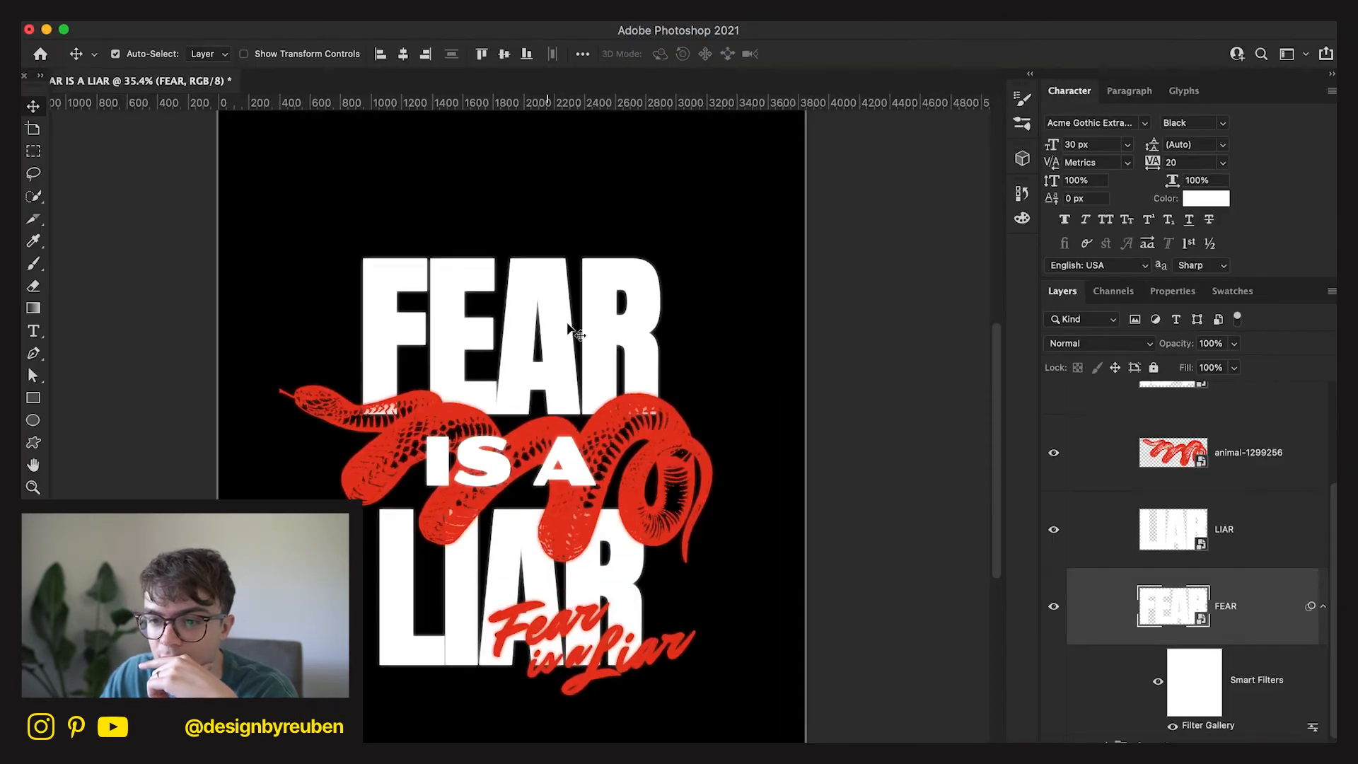
scroll(568, 324, up, 5)
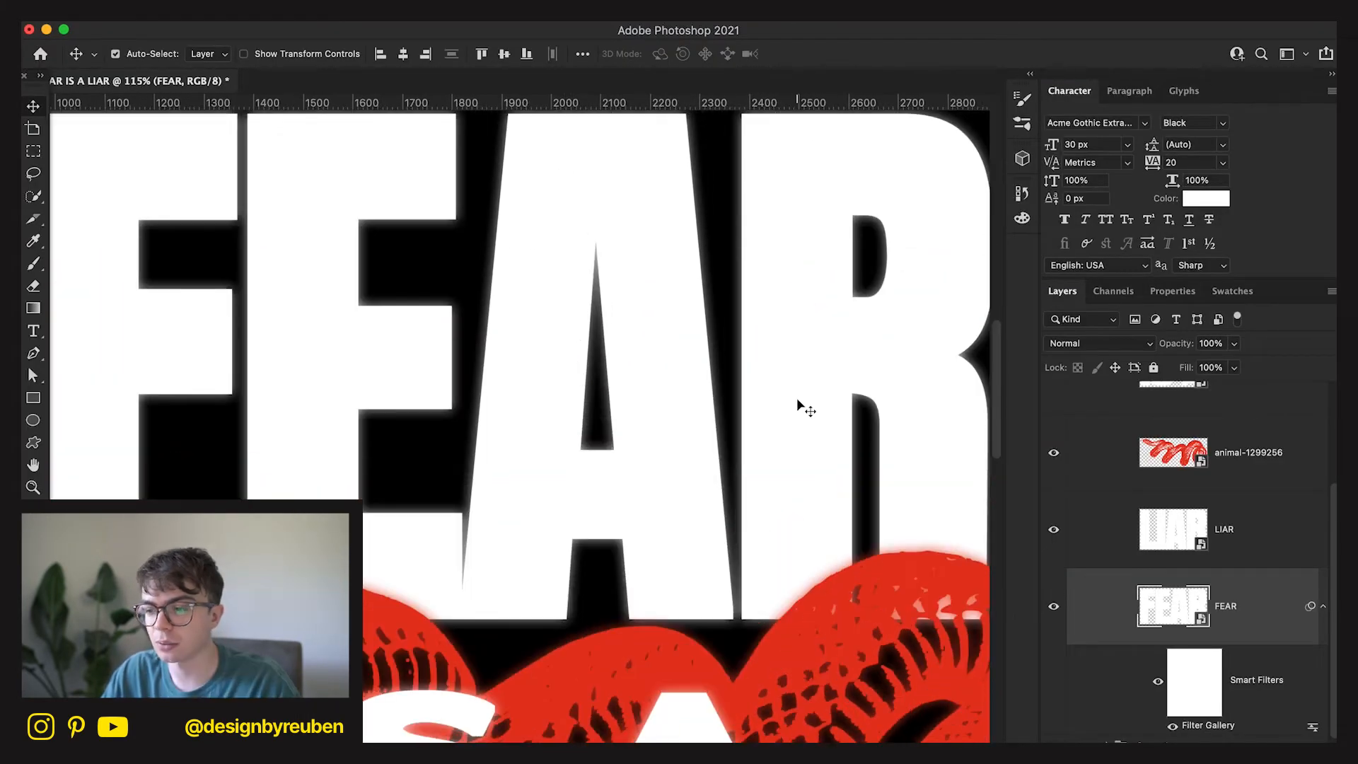
key(super+z)
Duplicate the FEAR layer and apply a Gaussian Blur with a 9.1-pixel radius to the copy.
key(super+minus)
key(super+minus)
key(super+j)
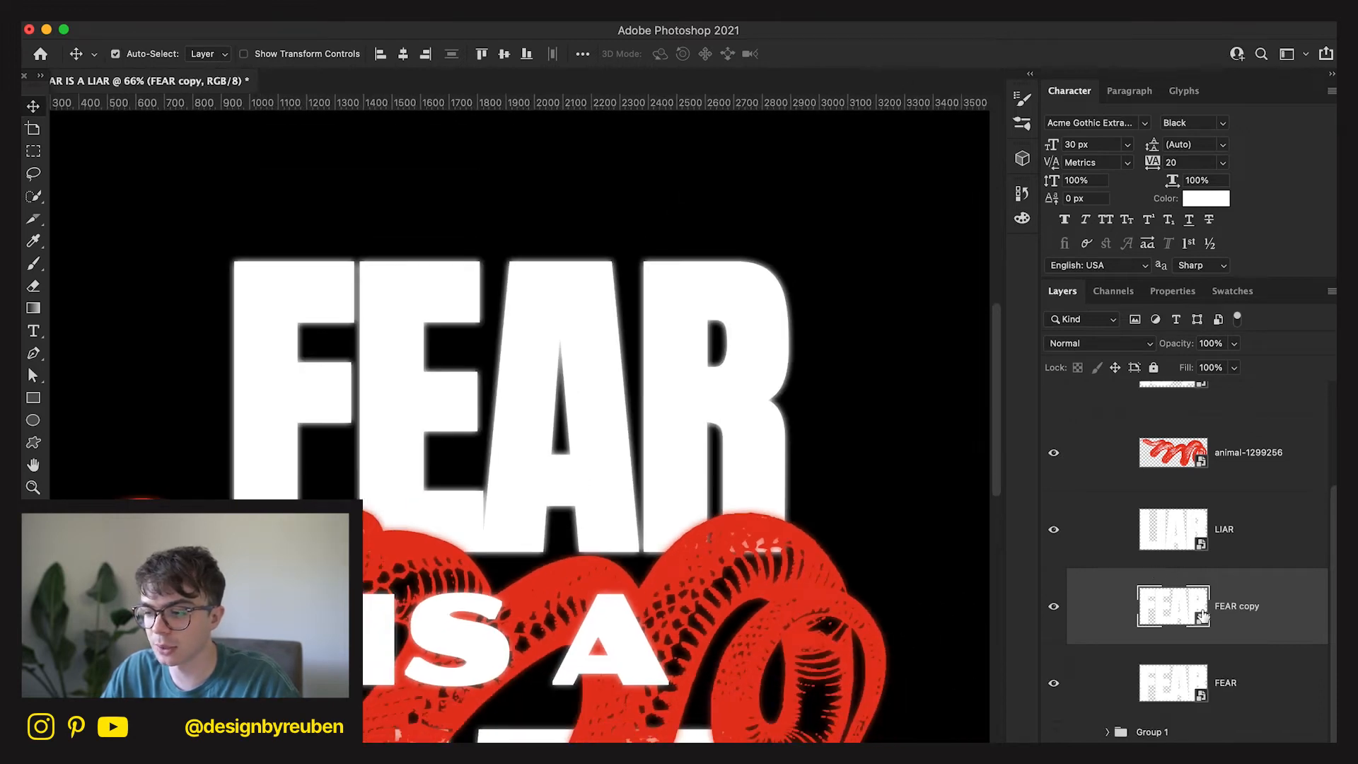
click(414, 15)
mouse_move(602, 246)
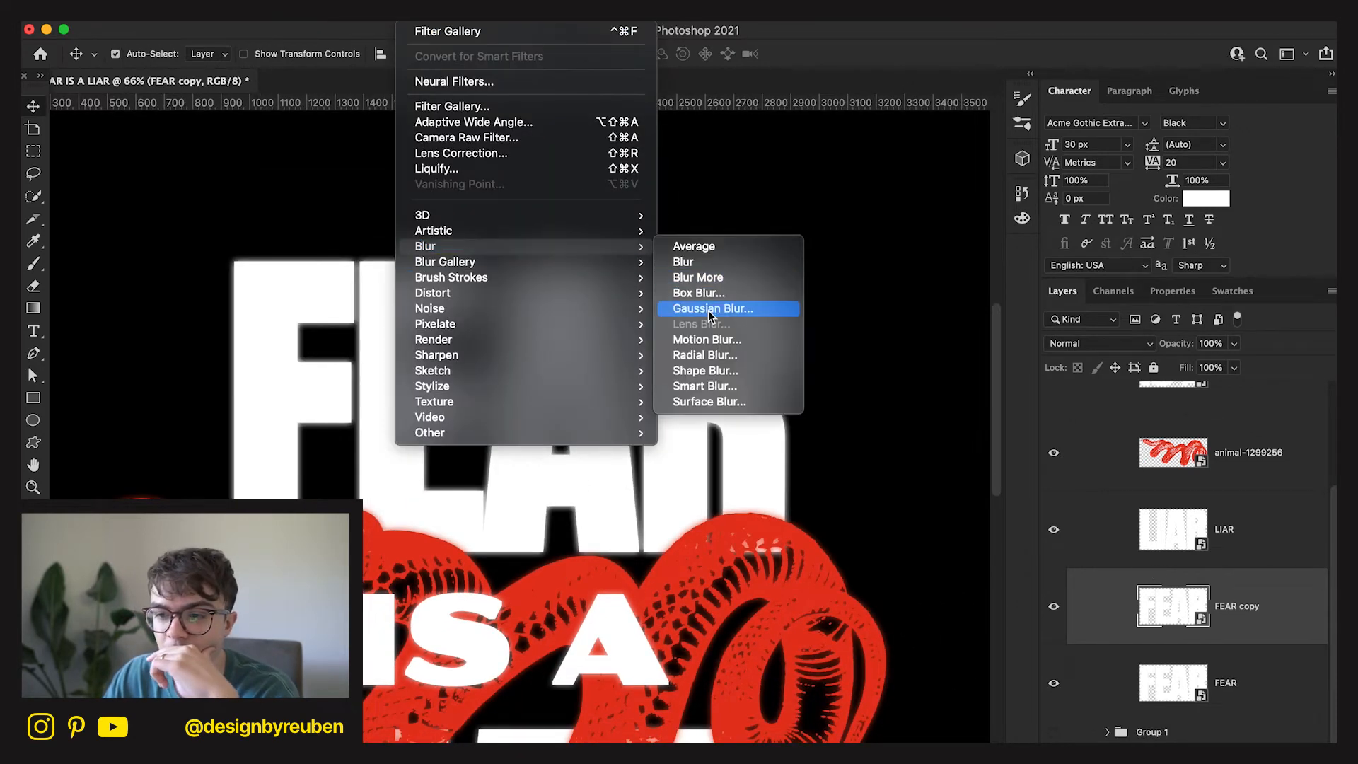
click(727, 306)
drag(1025, 451, 1054, 448)
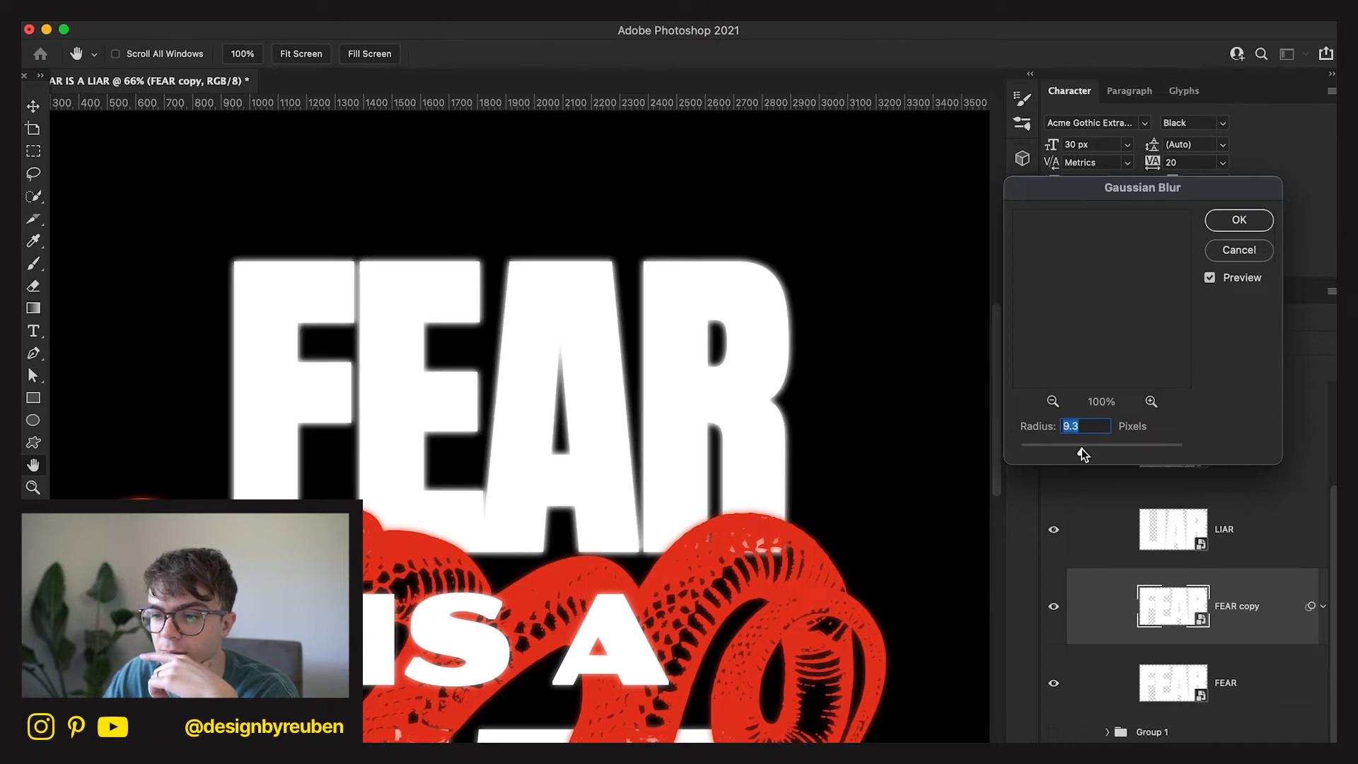
mouse_move(1082, 451)
mouse_down()
mouse_move(1130, 446)
mouse_move(1081, 447)
mouse_up()
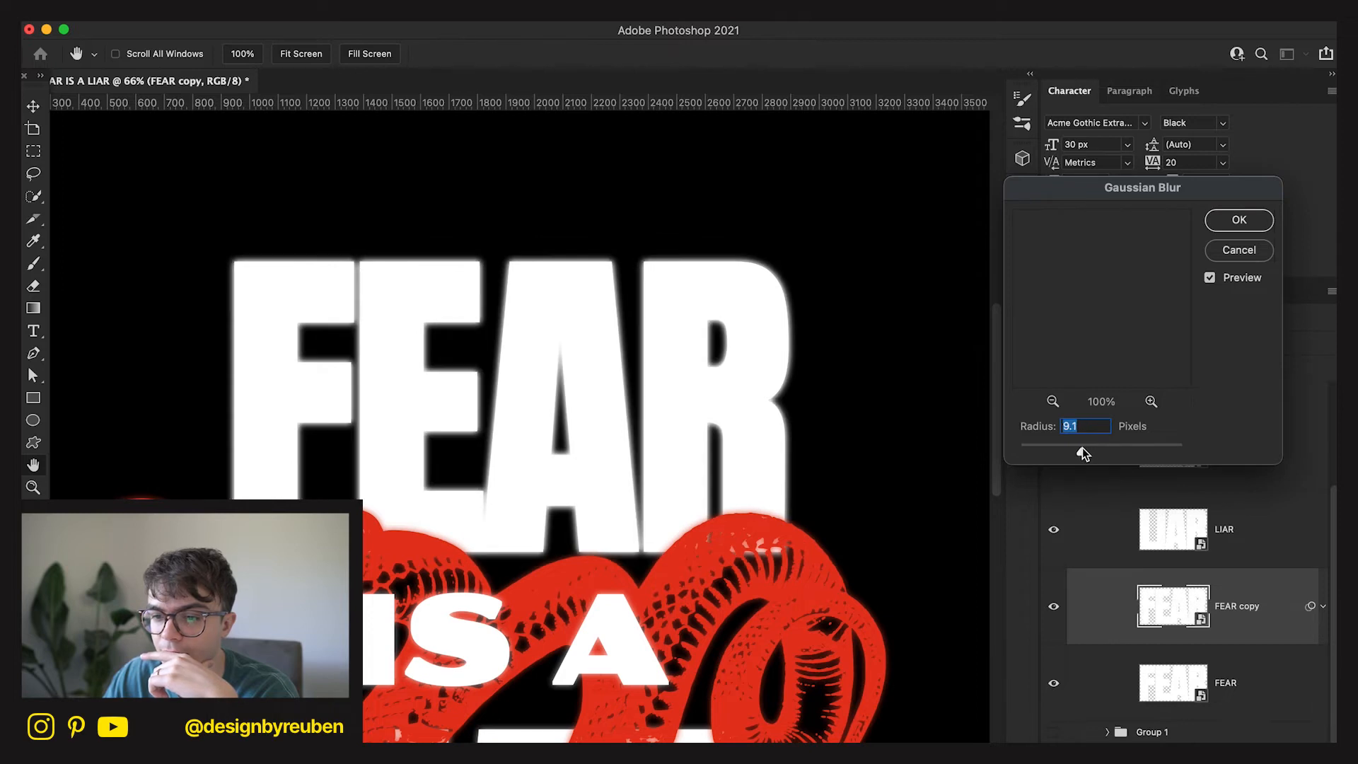
click(1251, 221)
Set the FEAR copy layer's blending mode to Dissolve and check the grainy edges of the lettering.
click(1101, 341)
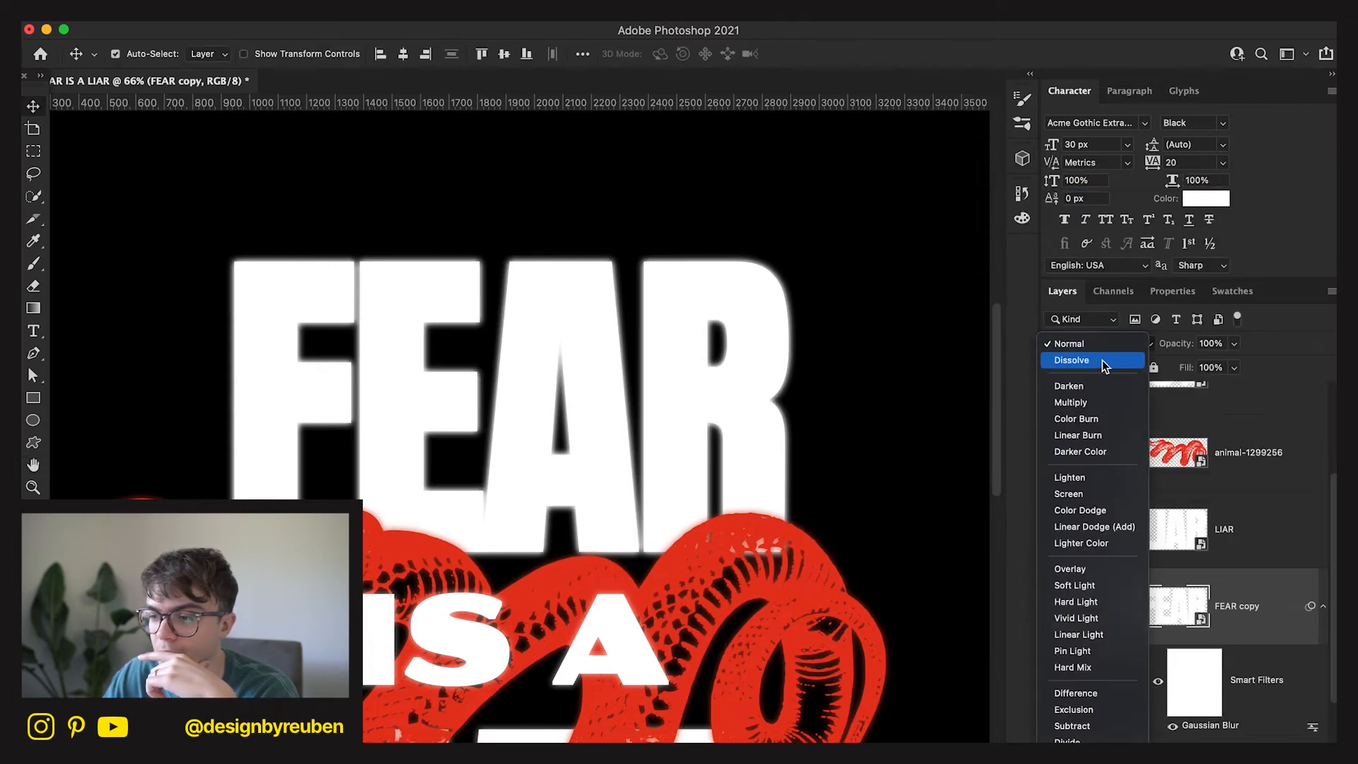
click(1102, 363)
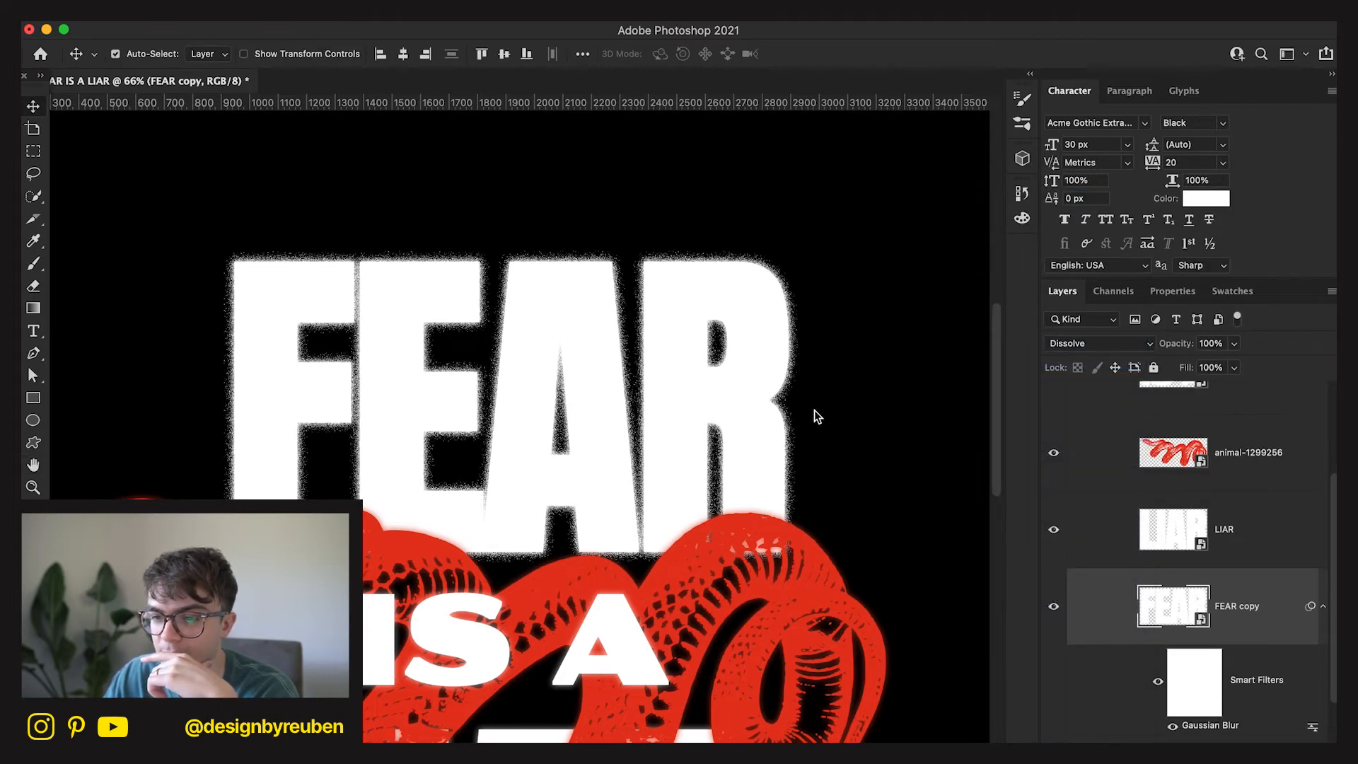
scroll(815, 411, down, 5)
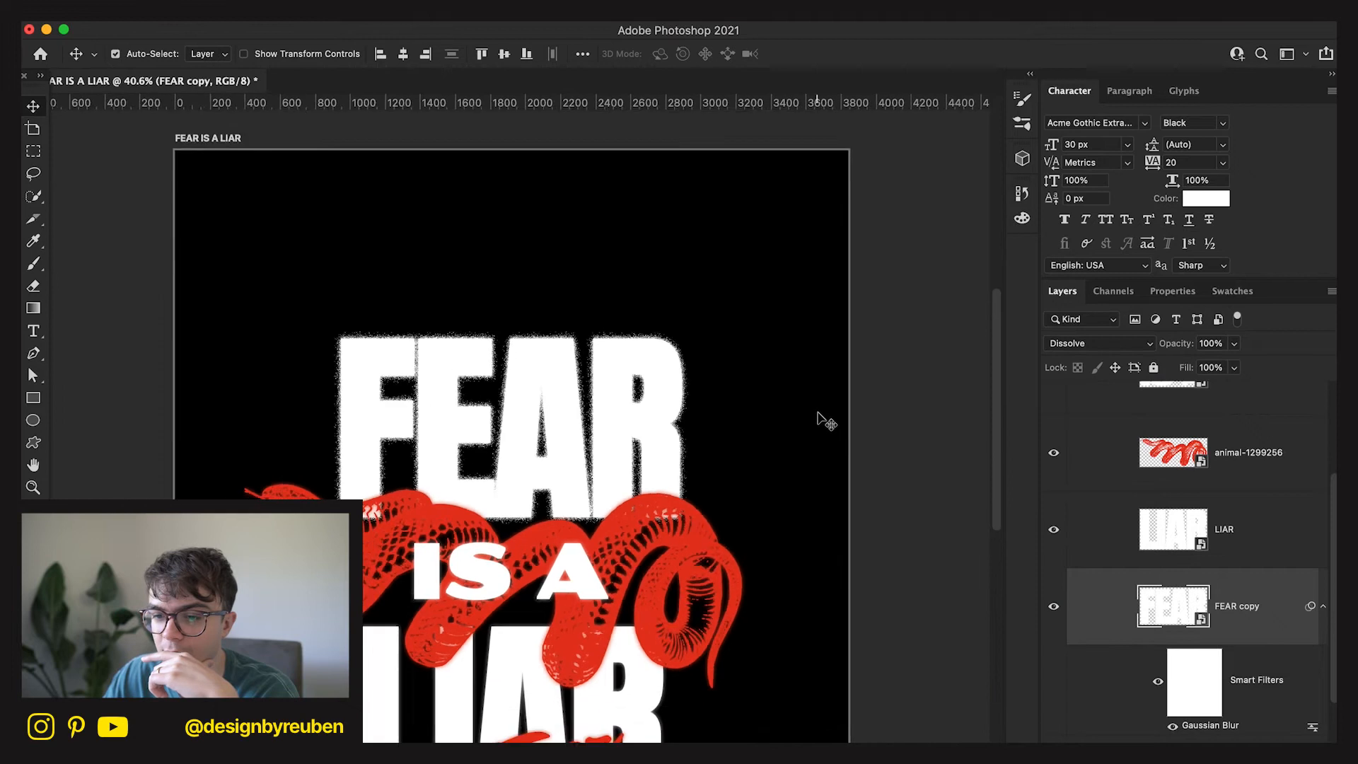
scroll(819, 418, up, 2)
scroll(788, 455, down, 2)
Try the FEAR copy at 30% opacity, combined with the FEAR layer into one smart object.
click(1210, 343)
text(30)
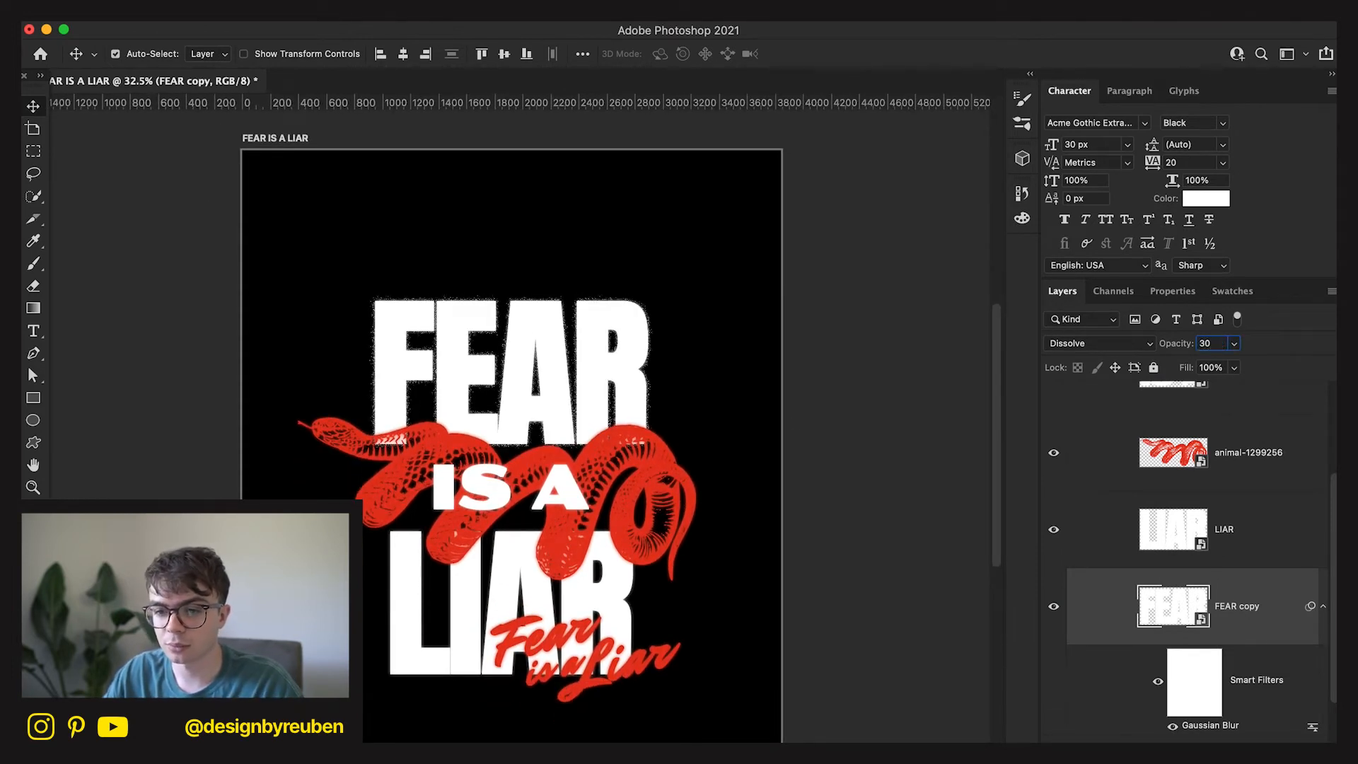
scroll(1239, 610, down, 3)
shift+click(1252, 700)
right_click(1254, 702)
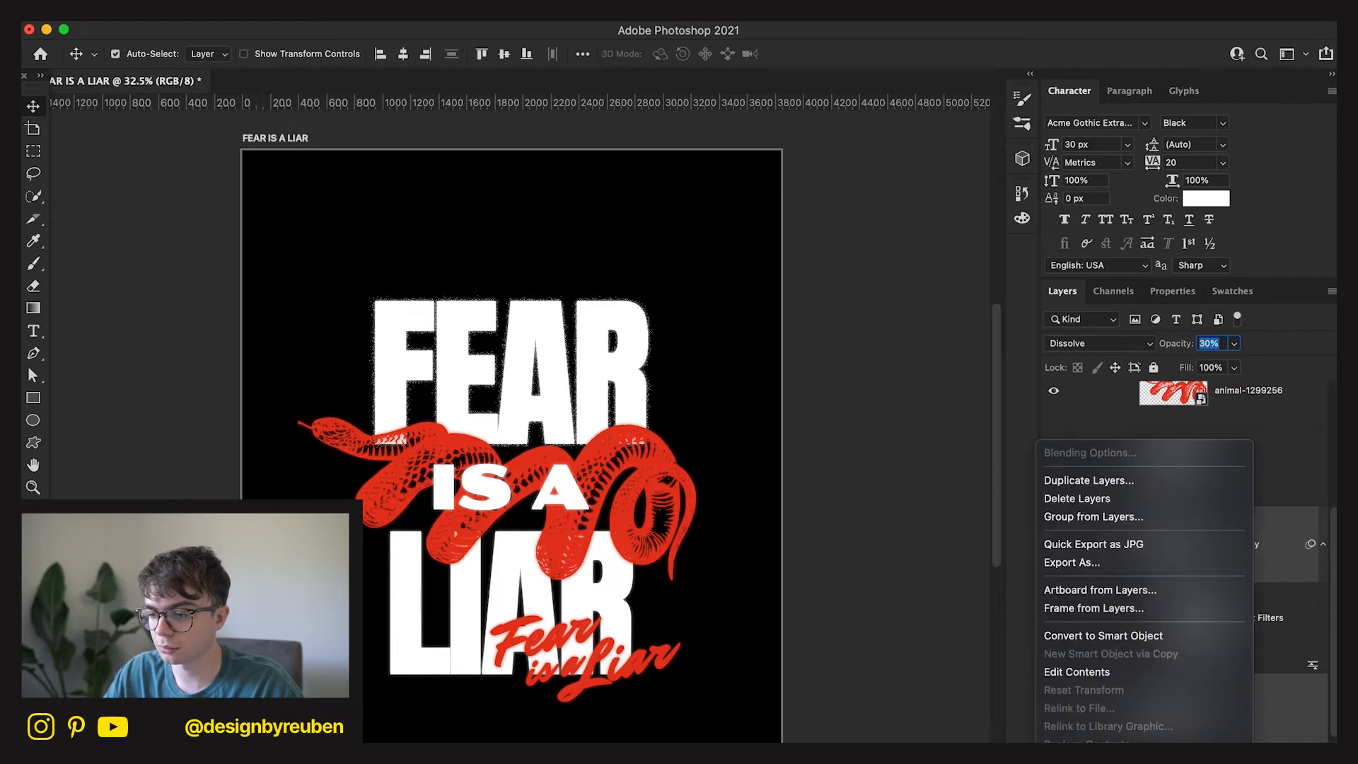
click(1154, 636)
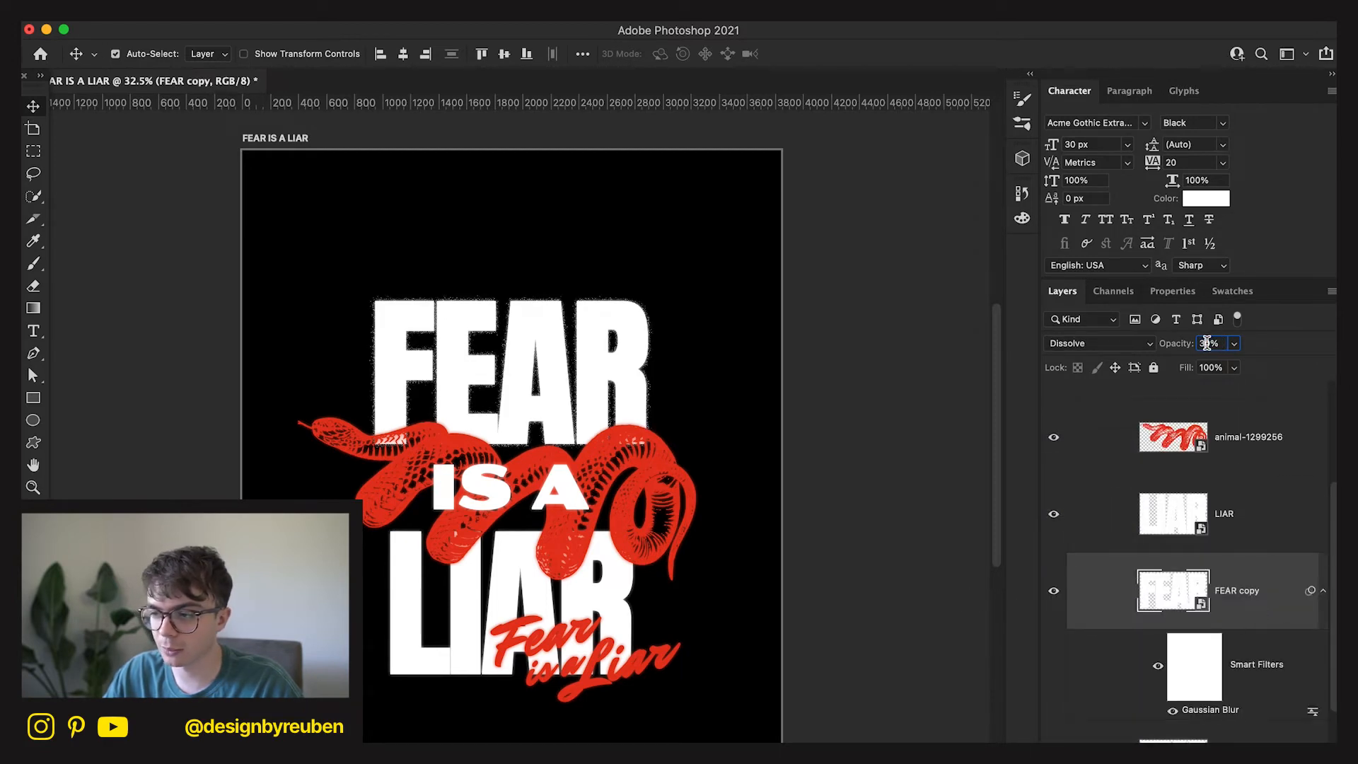
Set the FEAR copy's opacity to 50% and convert it together with the FEAR layer into one smart object.
text(50)
key(Return)
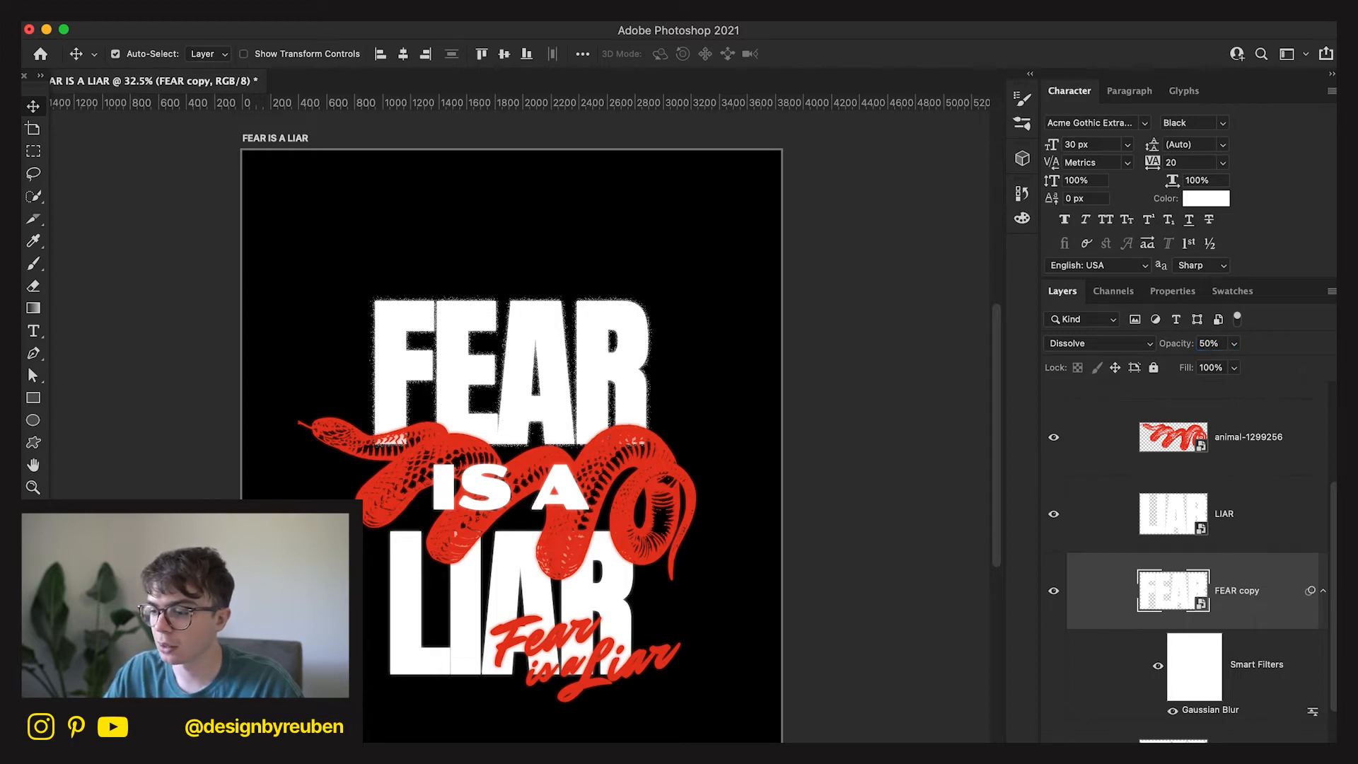
shift+click(1233, 727)
right_click(1200, 735)
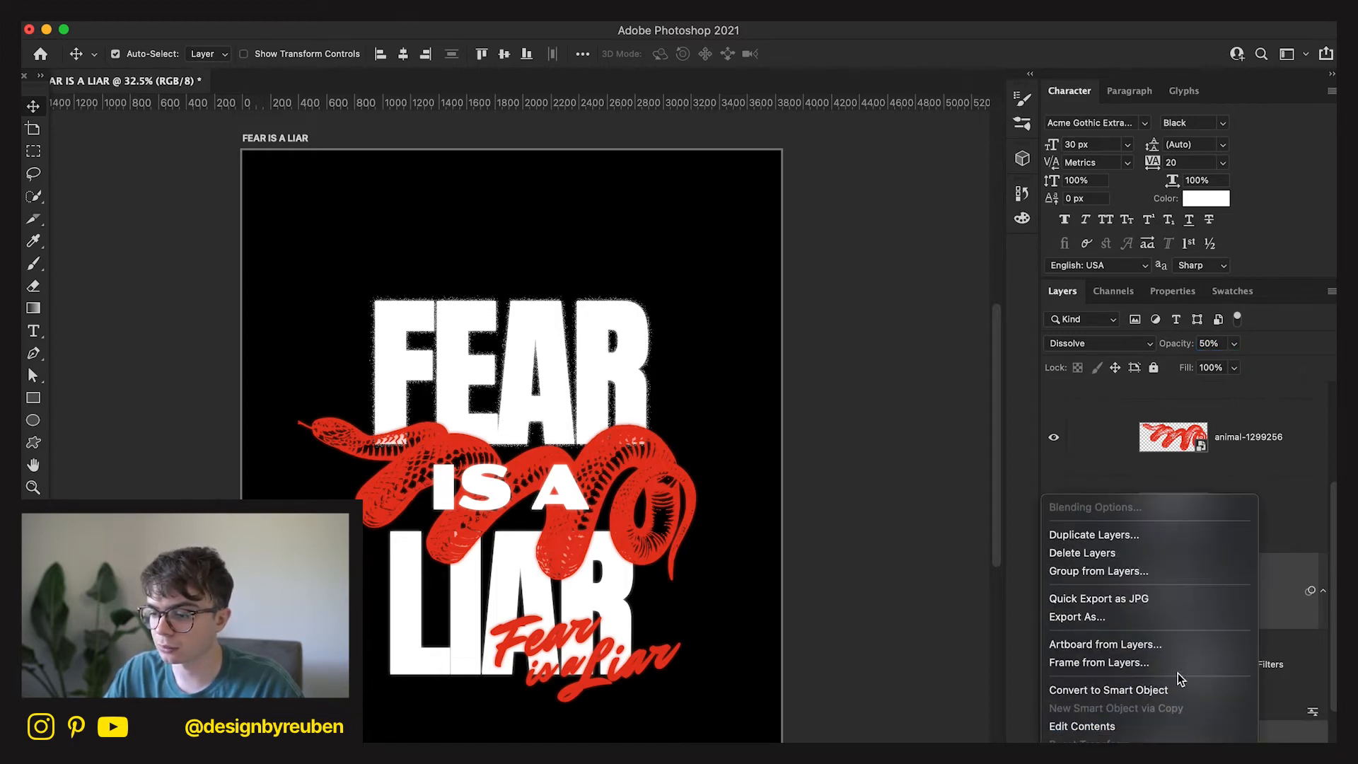
click(1181, 690)
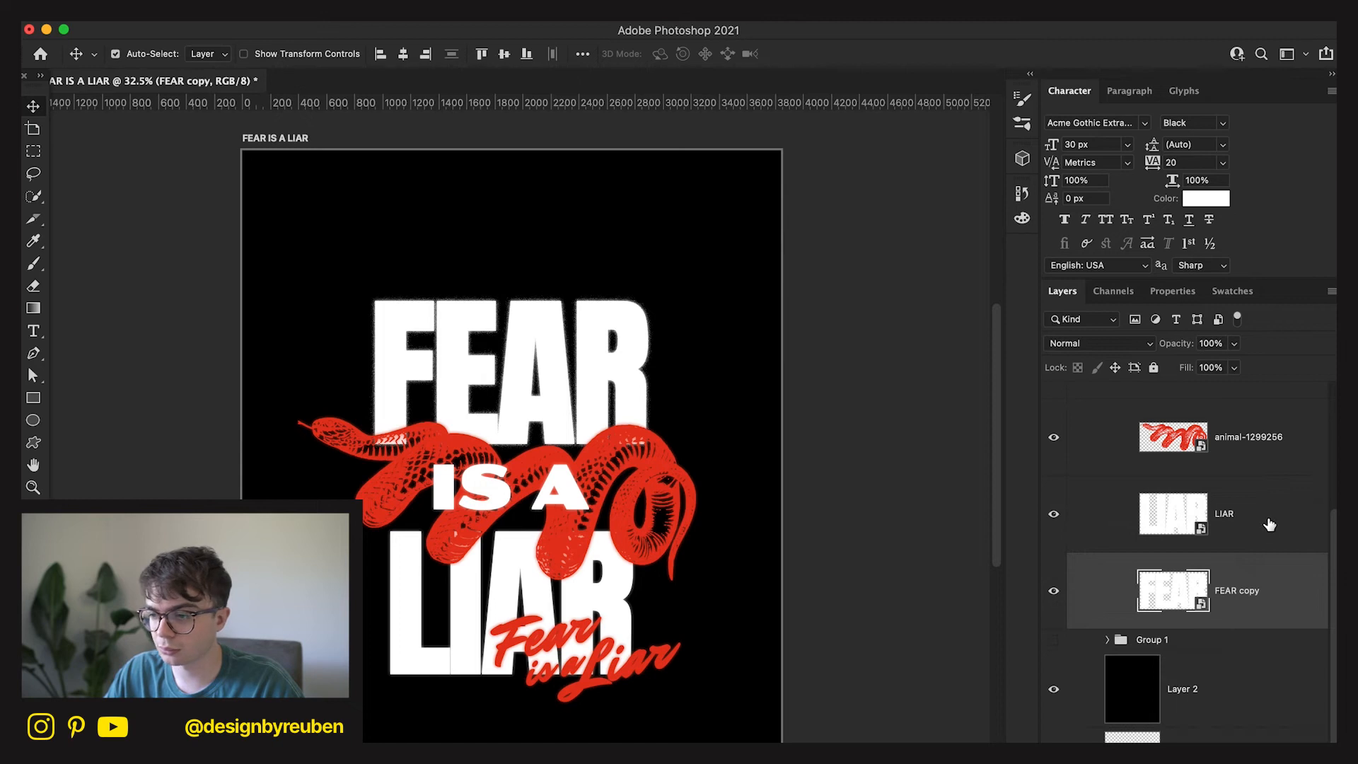
Duplicate the LIAR layer and apply the same 9.1-pixel Gaussian Blur to the copy.
click(1269, 524)
key(ctrl+j)
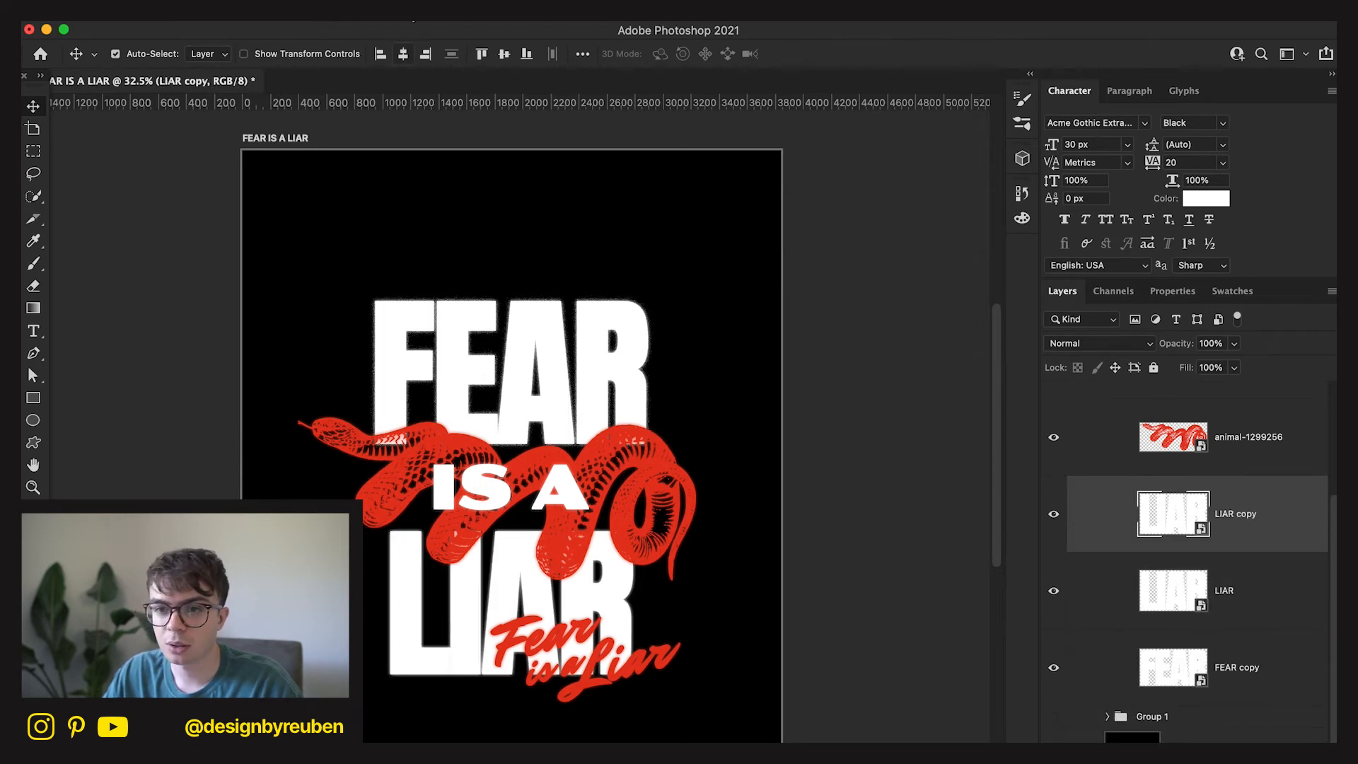
click(424, 8)
mouse_move(452, 252)
click(736, 311)
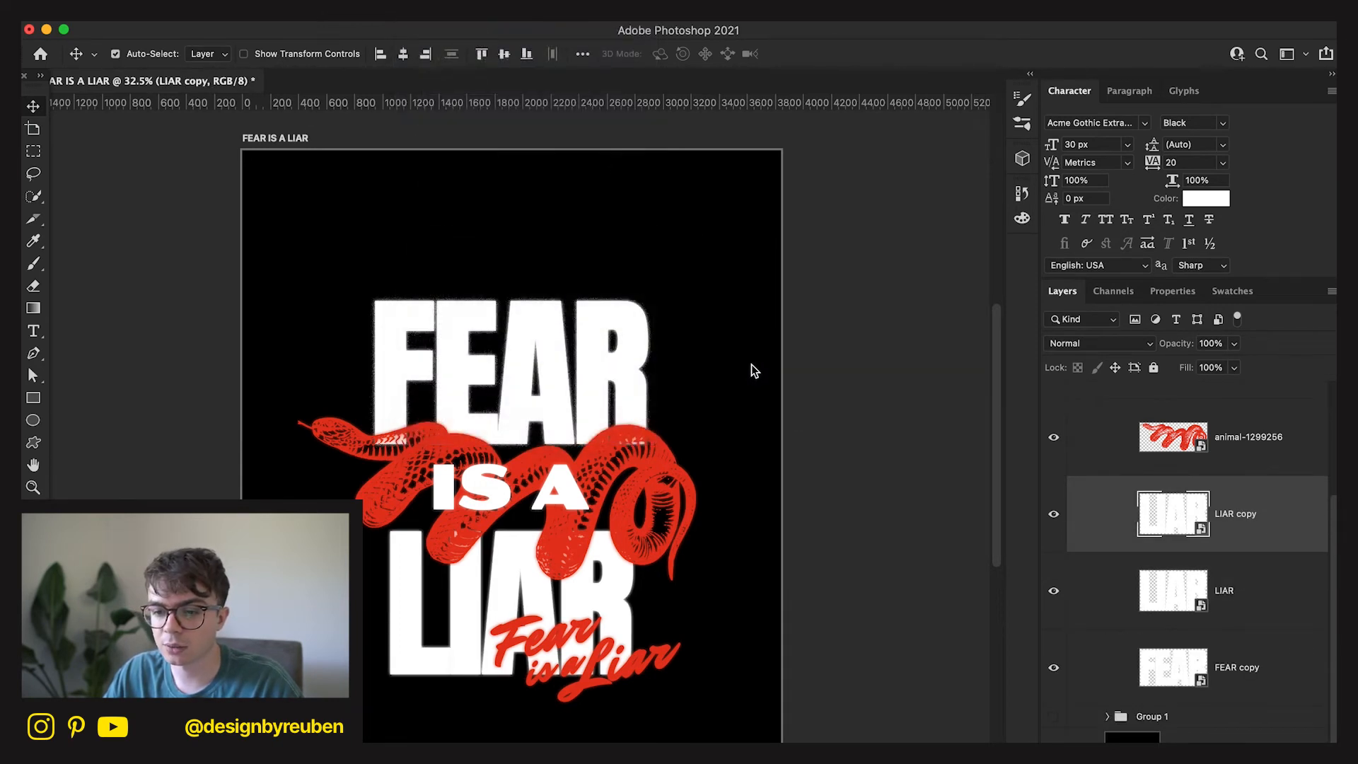
click(1232, 221)
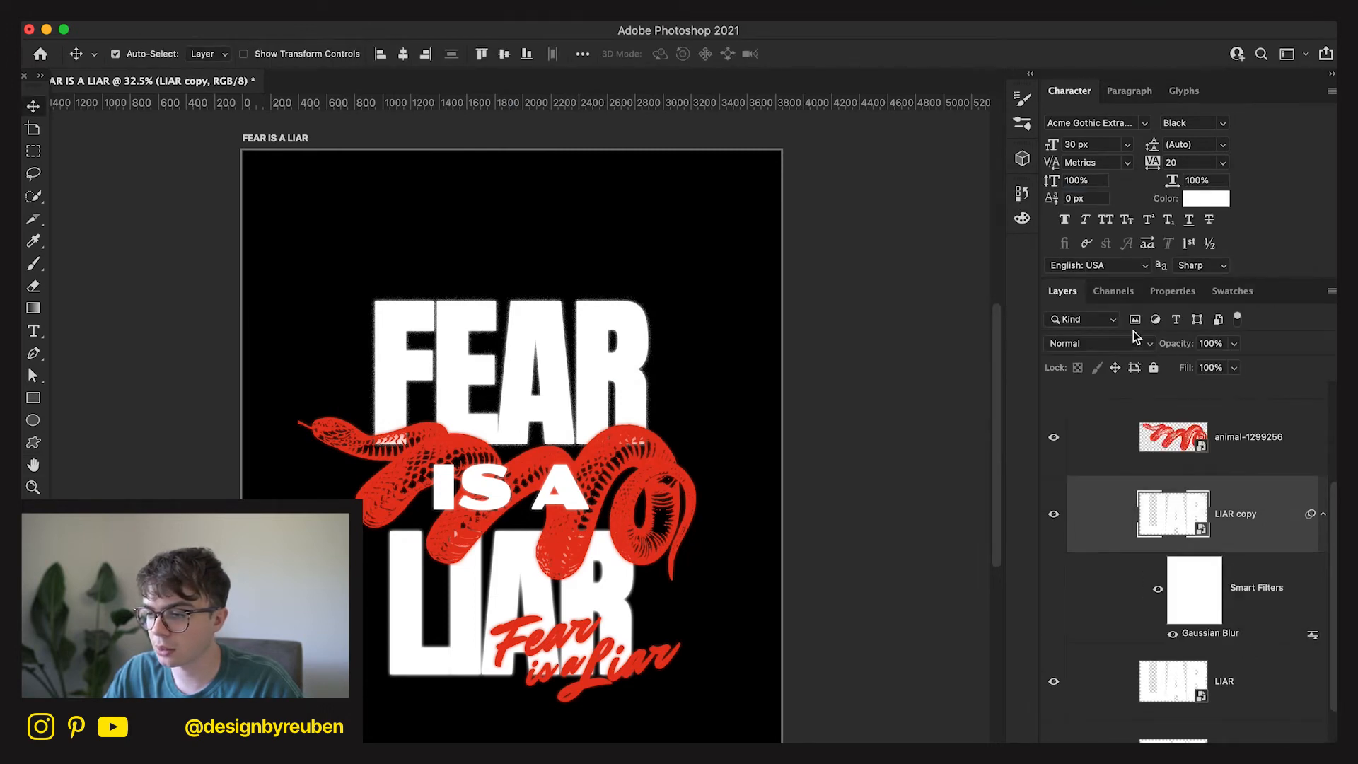
Set the LIAR copy to Dissolve at 50% opacity and convert it together with the LIAR layer into one smart object.
click(1133, 340)
click(1061, 358)
click(1205, 343)
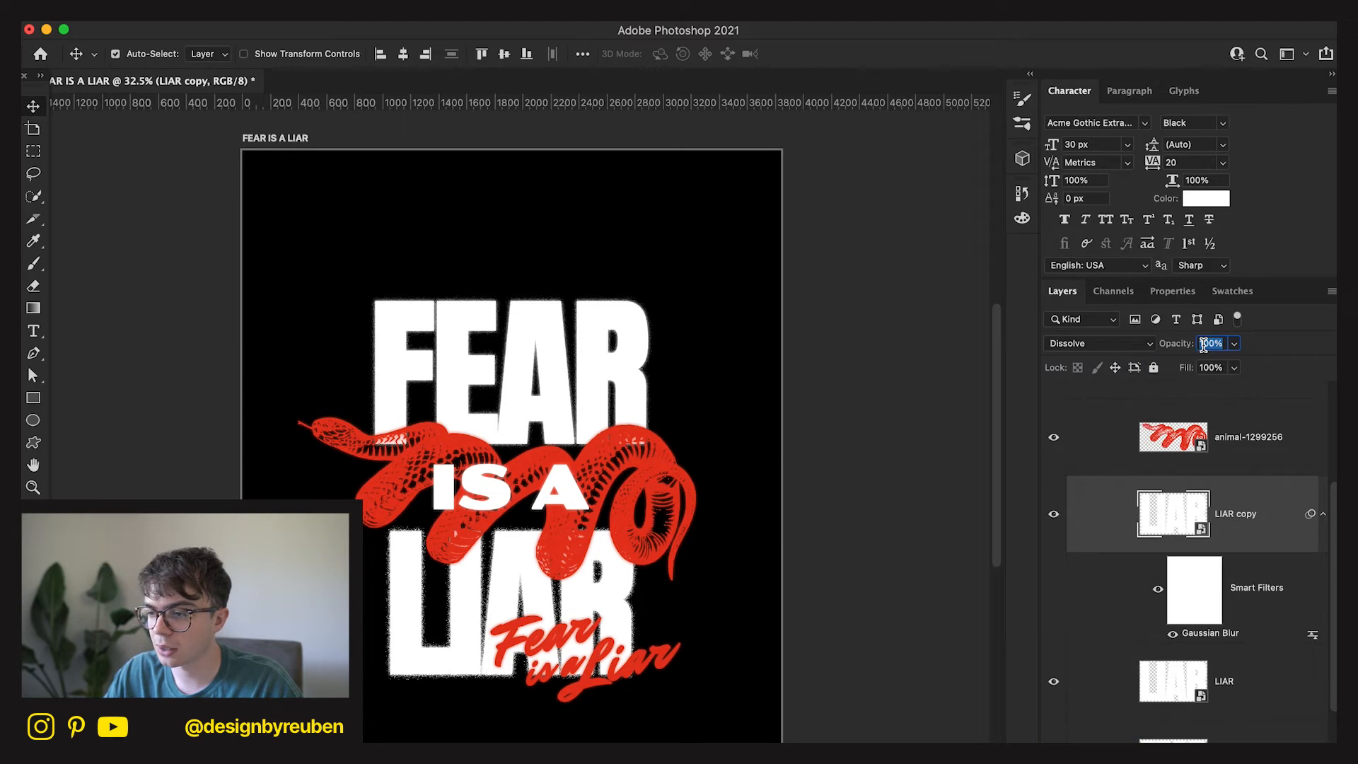
text(50)
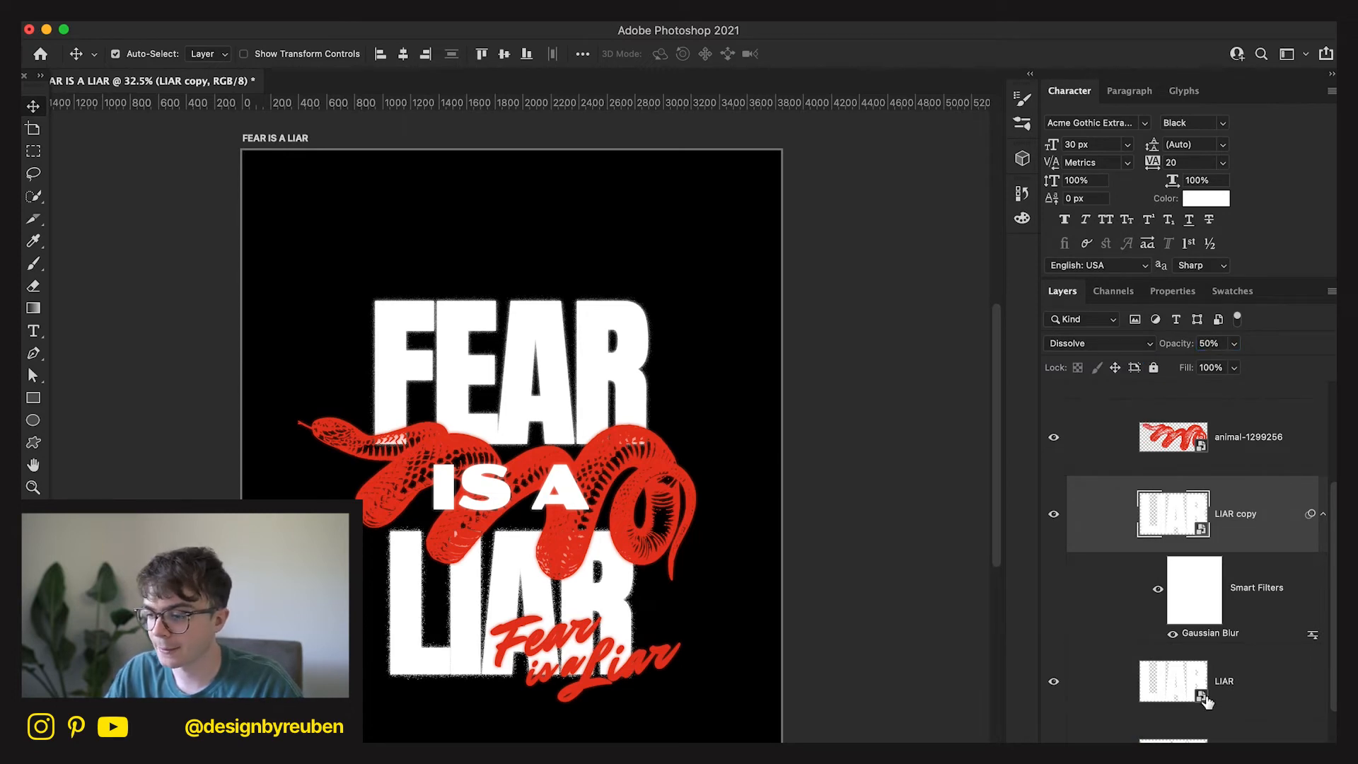
shift+click(1206, 700)
right_click(1206, 700)
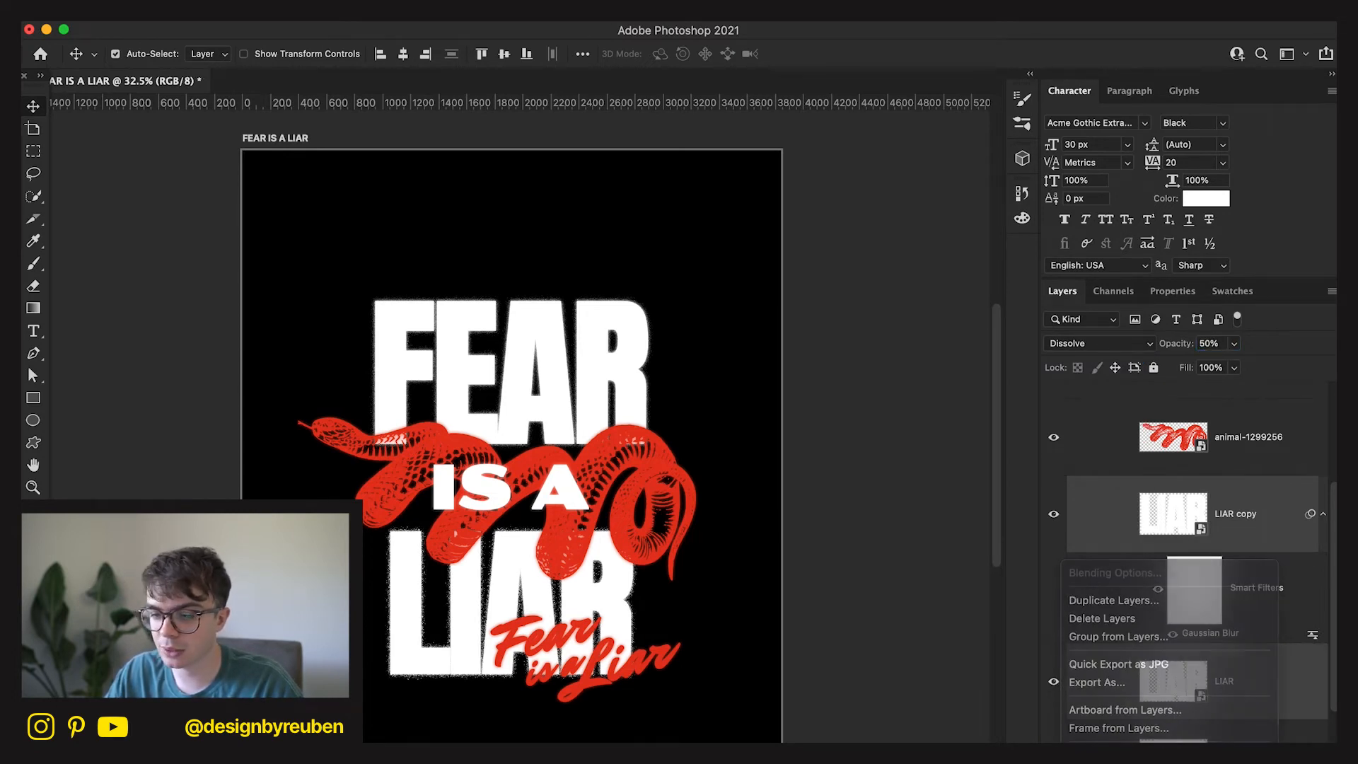
Duplicate the animal-1299256 snake layer and apply a 9.1-pixel Gaussian Blur to the copy.
scroll(1238, 517, up, 1)
click(1250, 503)
key(super)
key(super+j)
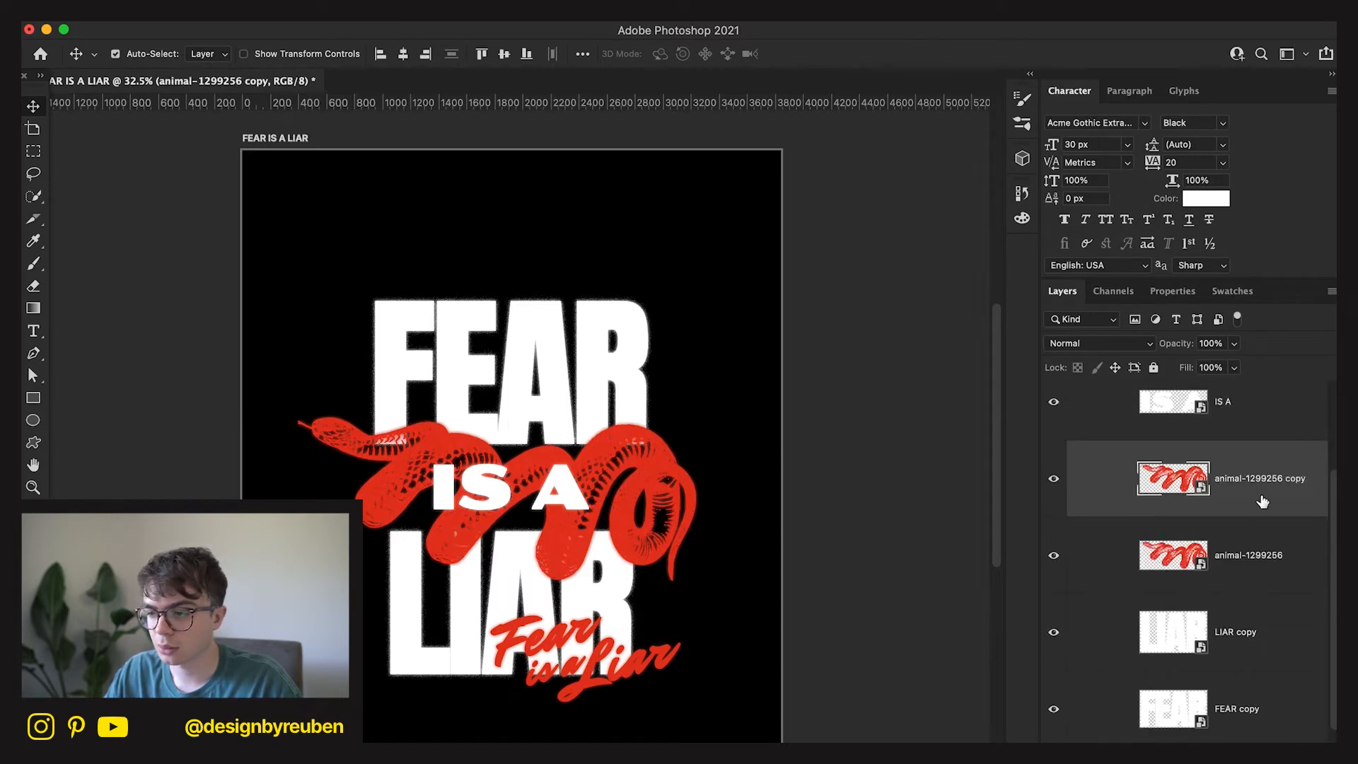
click(463, 14)
mouse_move(416, 15)
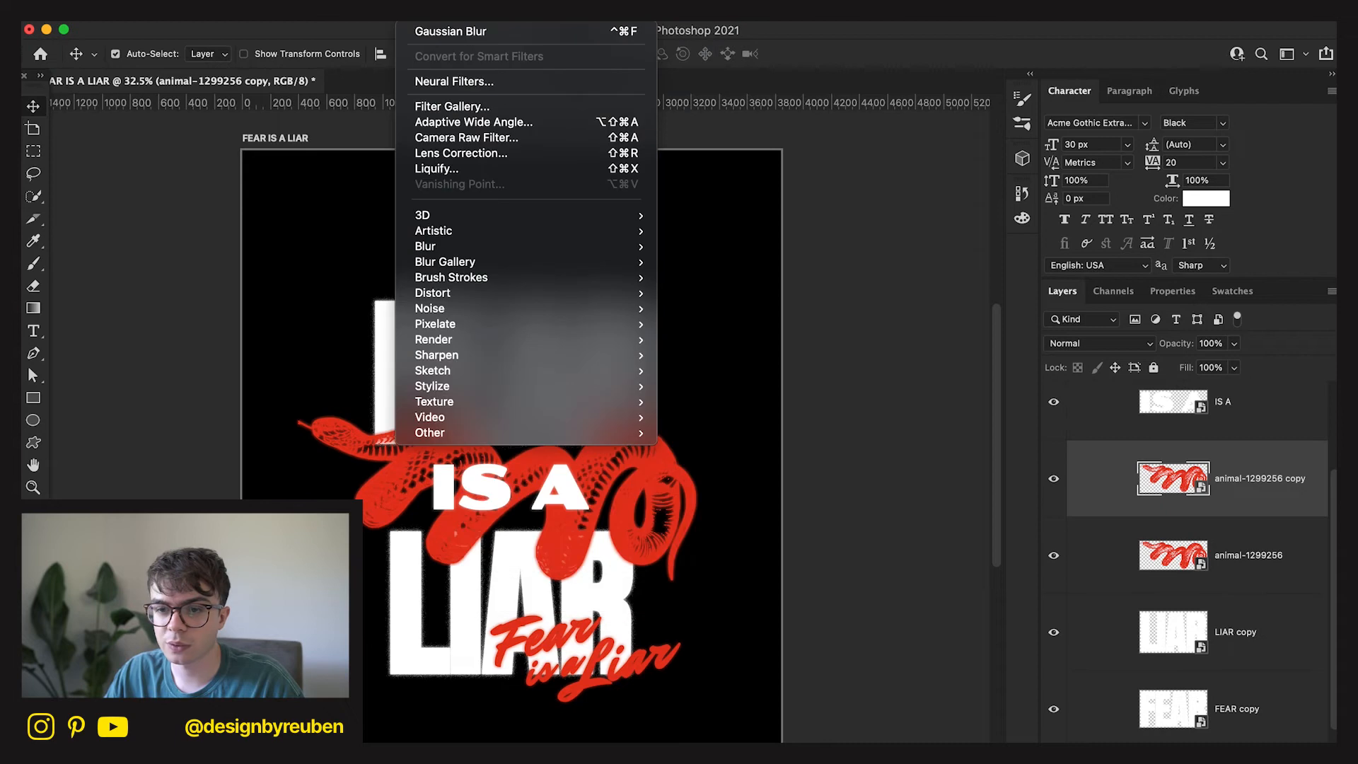
mouse_move(470, 246)
click(730, 309)
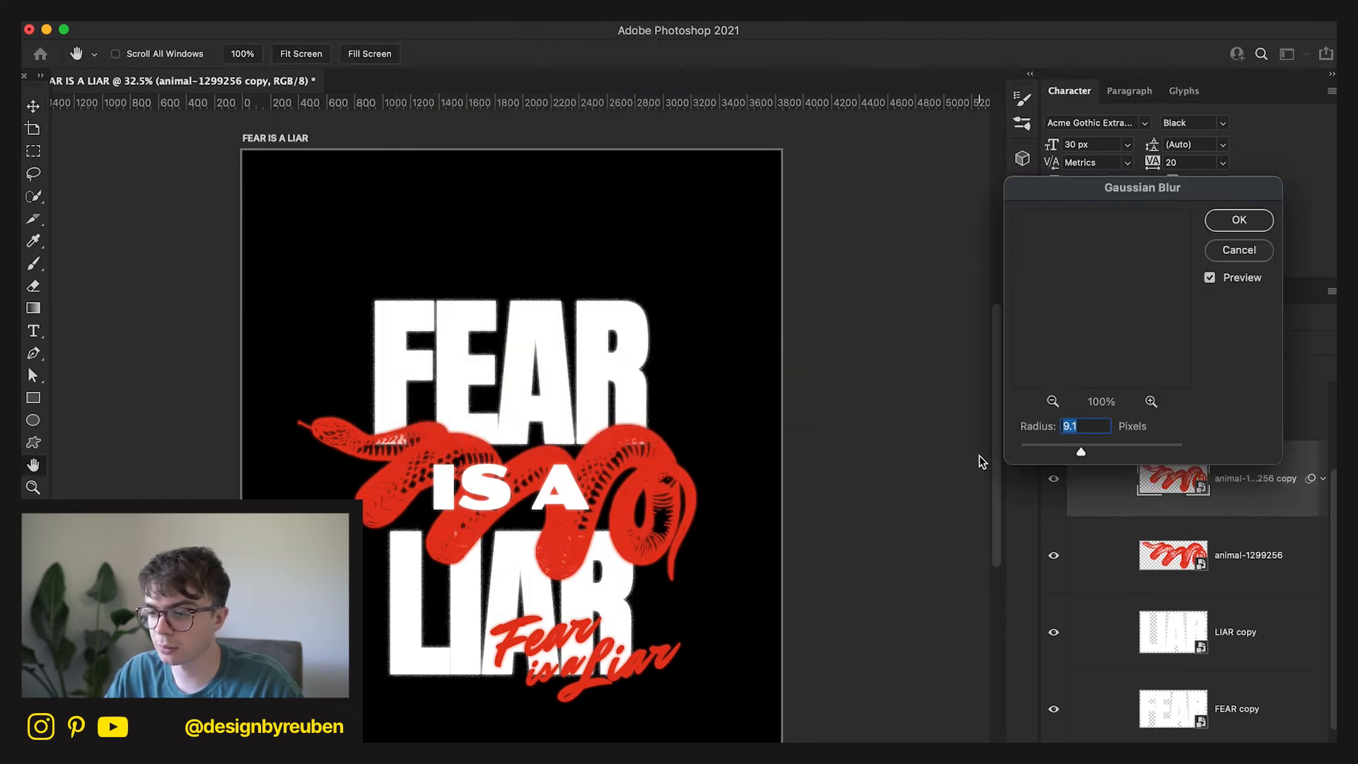
click(1229, 225)
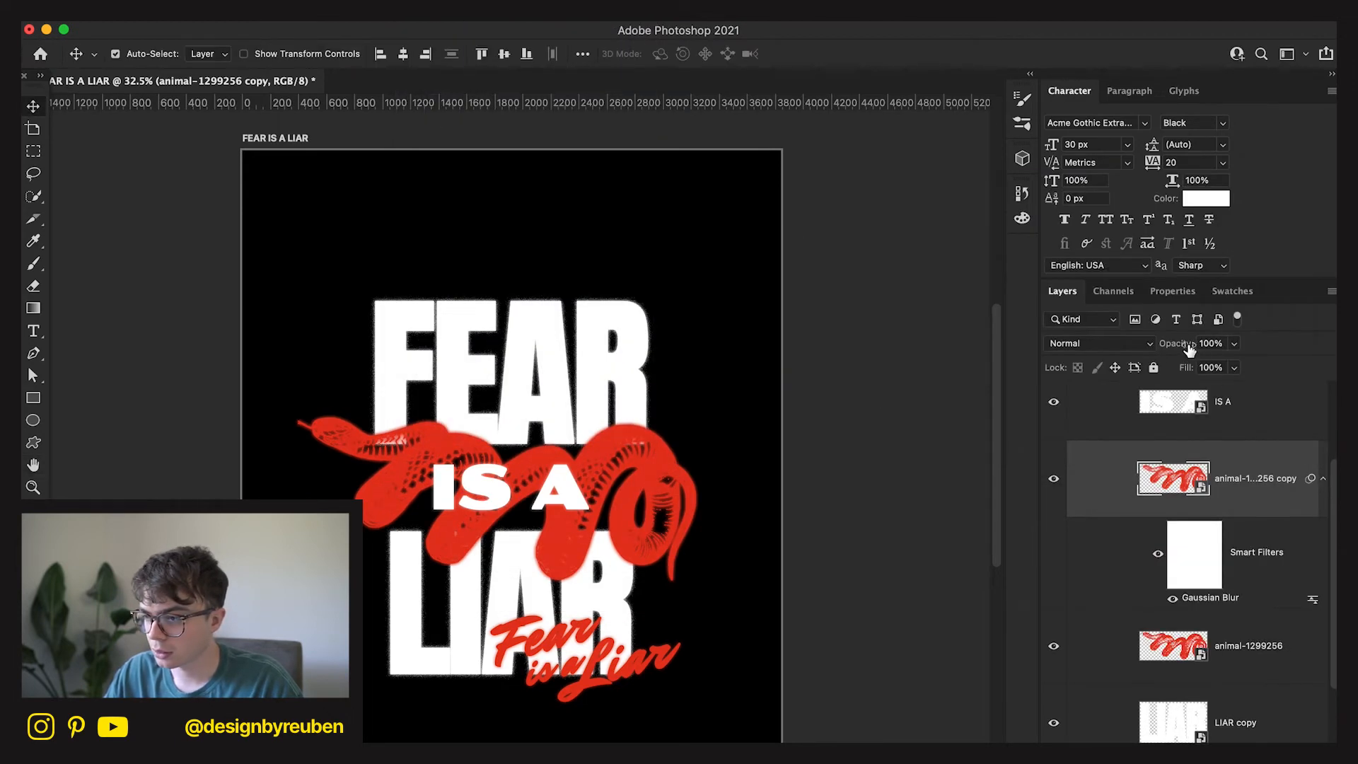
Set the snake copy to Dissolve at 50% opacity and convert it together with the original snake layer into one smart object.
click(1131, 344)
click(1126, 362)
click(1214, 343)
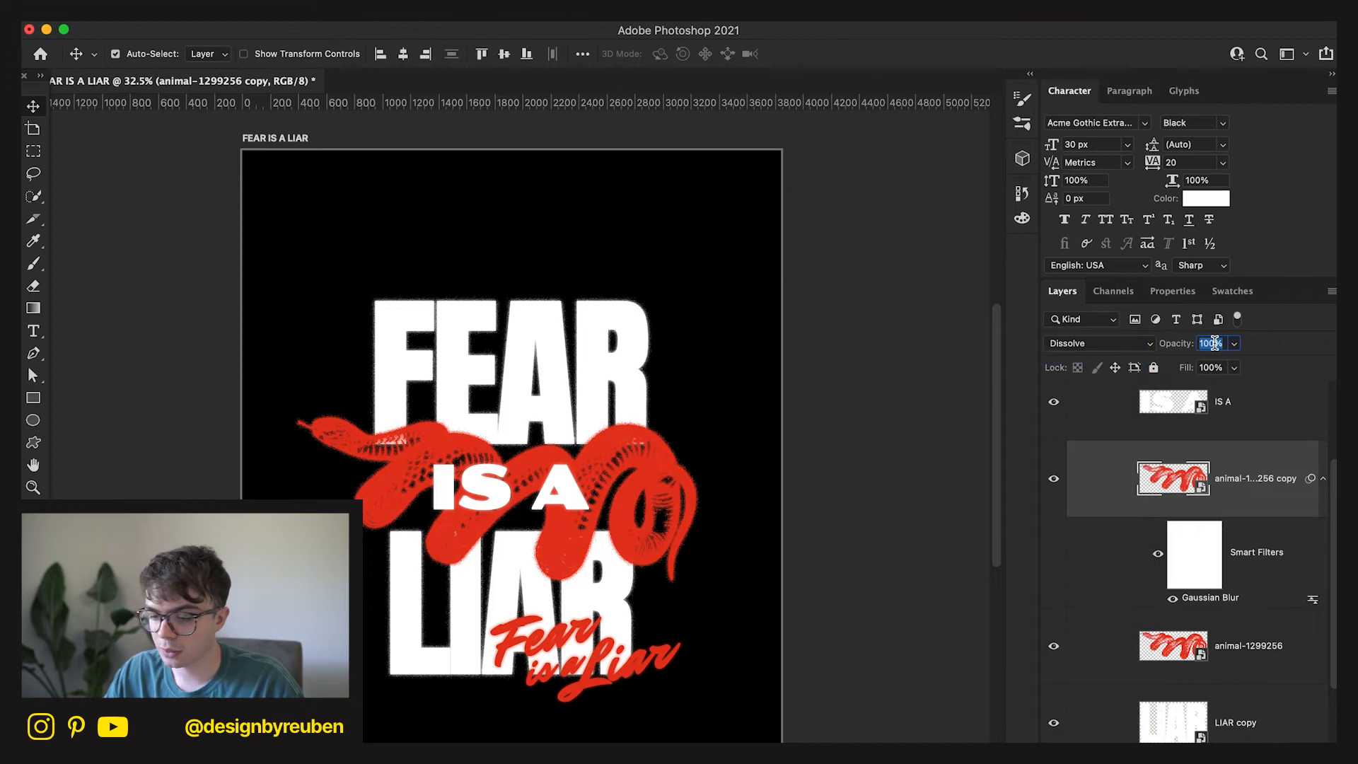
text(50)
key(Return)
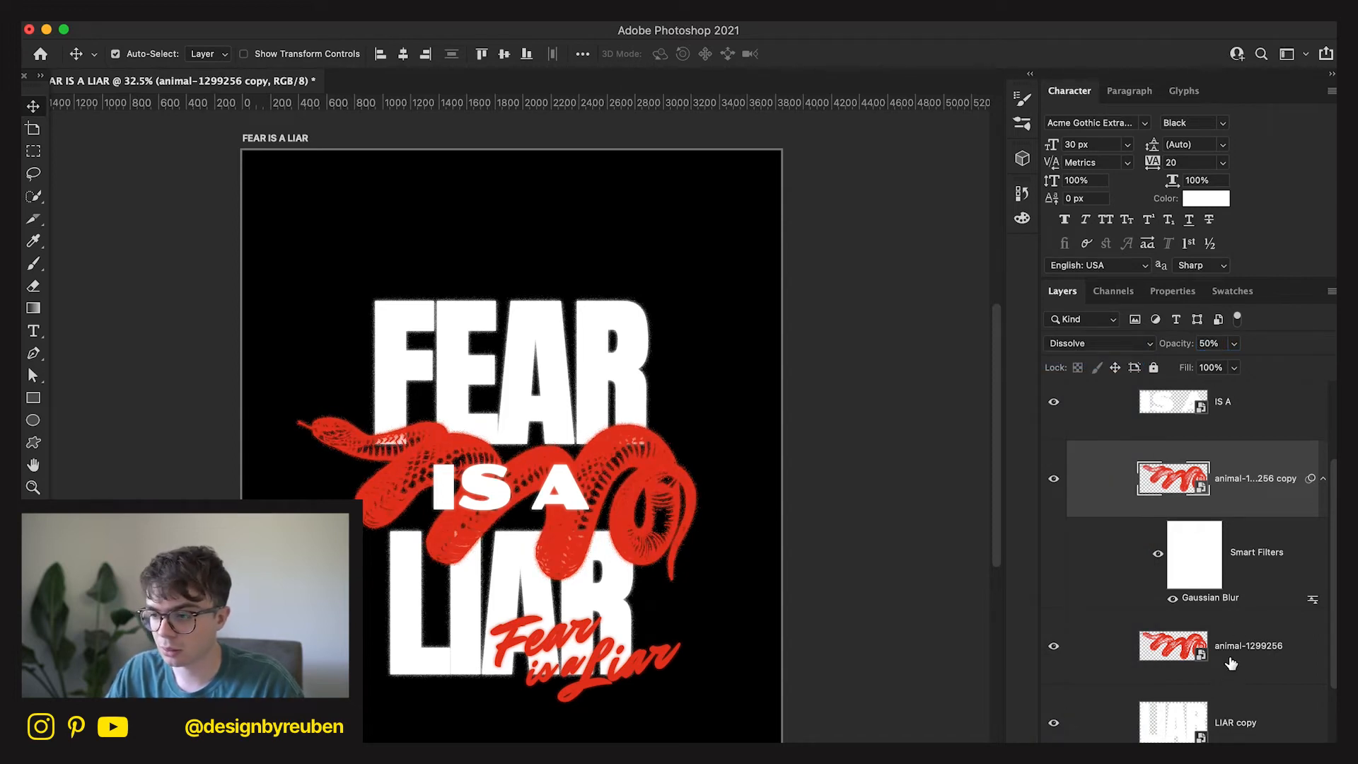
shift+click(1231, 663)
right_click(1231, 662)
click(1090, 753)
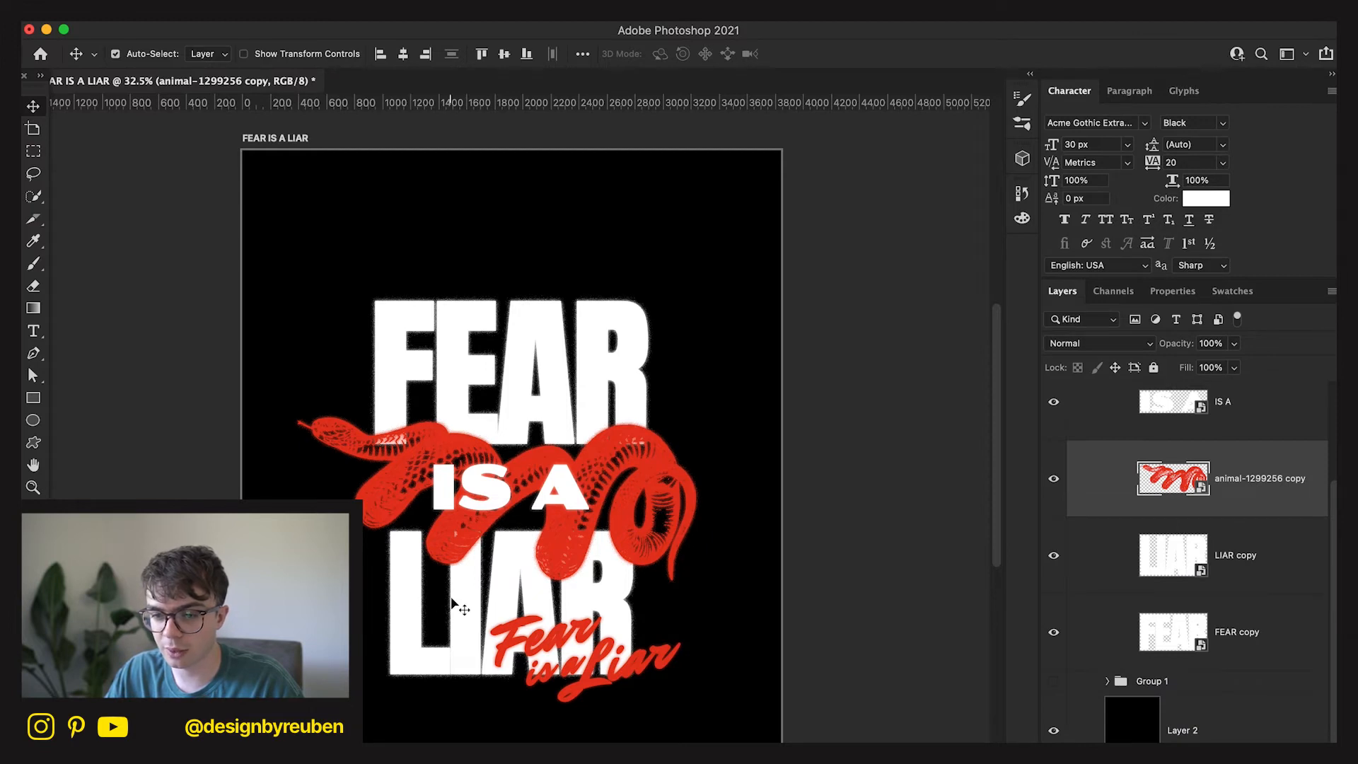
Duplicate the IS A layer and apply a 9.1-pixel Gaussian Blur to the copy.
scroll(453, 603, down, 1)
scroll(1255, 463, up, 2)
click(1264, 464)
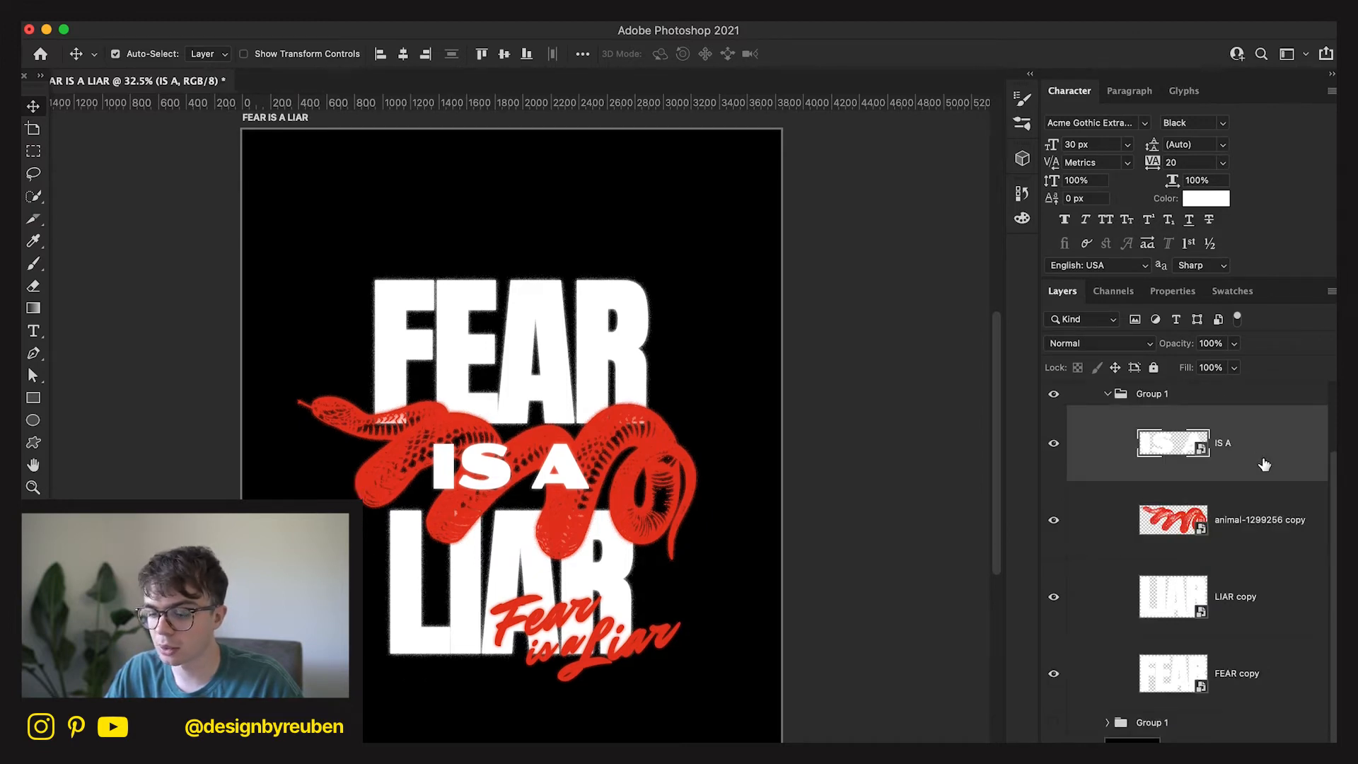
key(super+j)
click(417, 11)
mouse_move(622, 246)
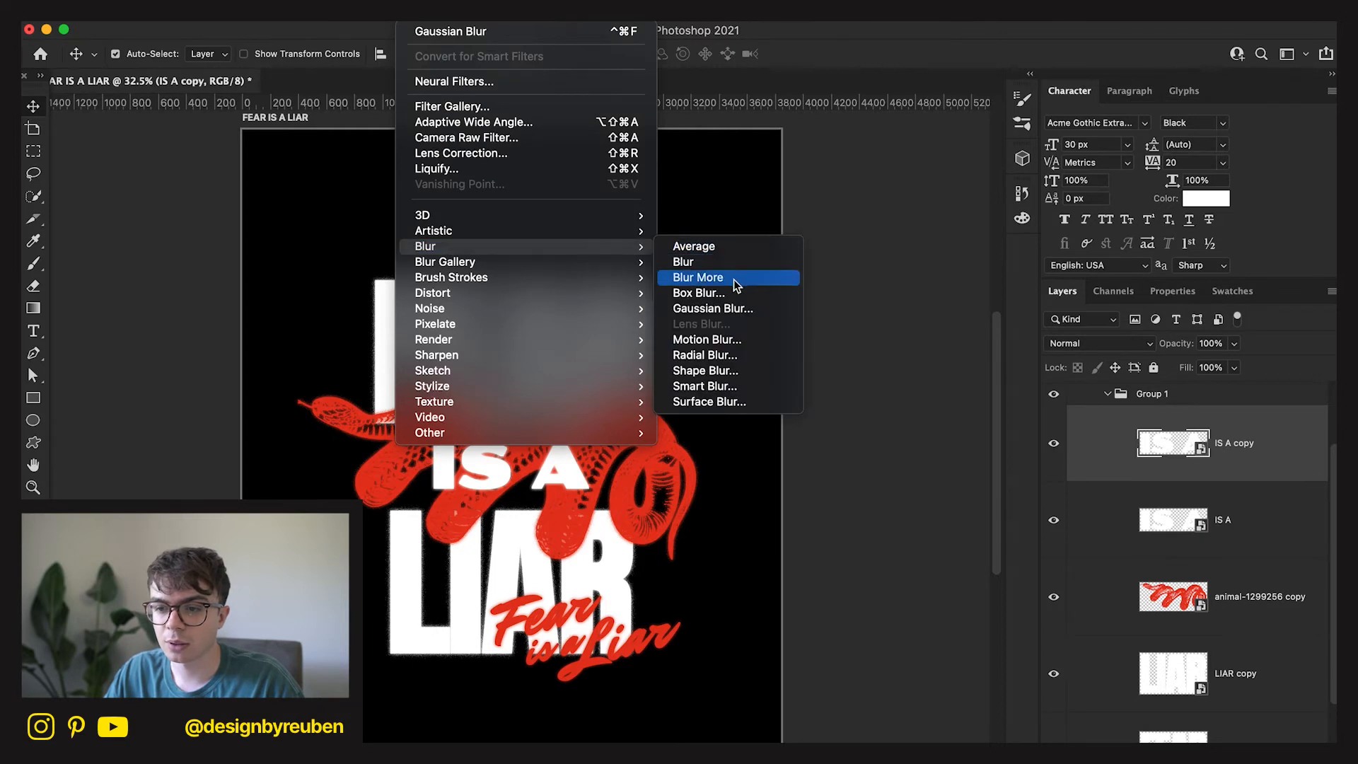
click(732, 308)
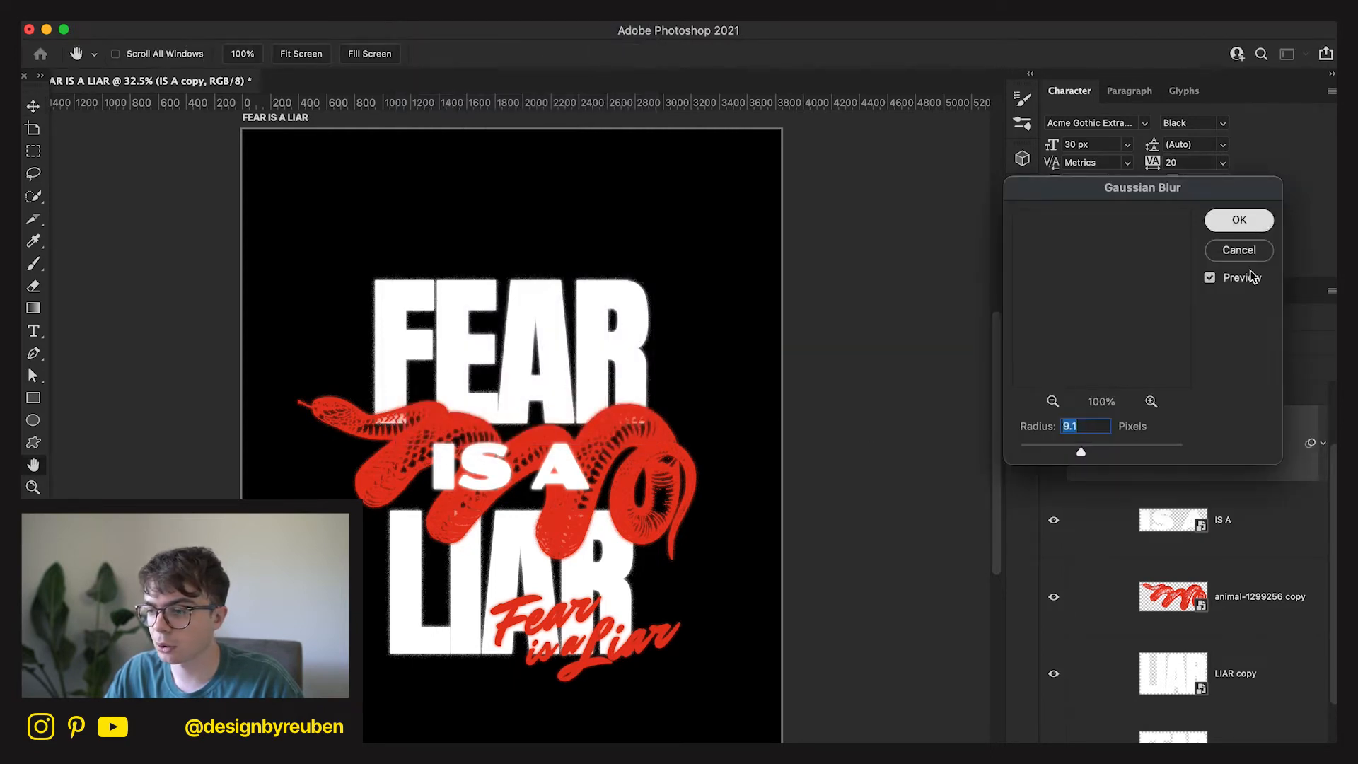
key(Return)
Set the IS A copy to Dissolve at 50% opacity and convert it together with the IS A layer into one smart object.
click(1100, 343)
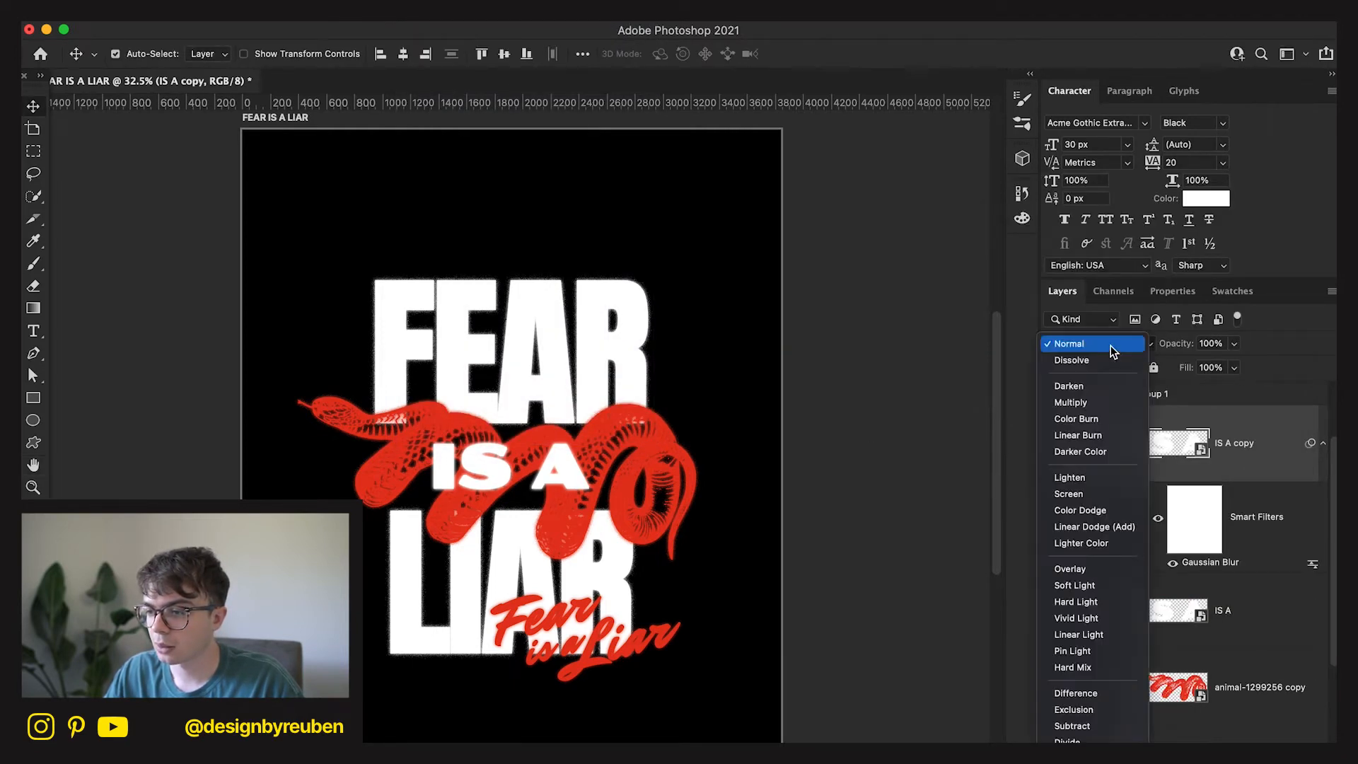
click(1102, 360)
click(1213, 343)
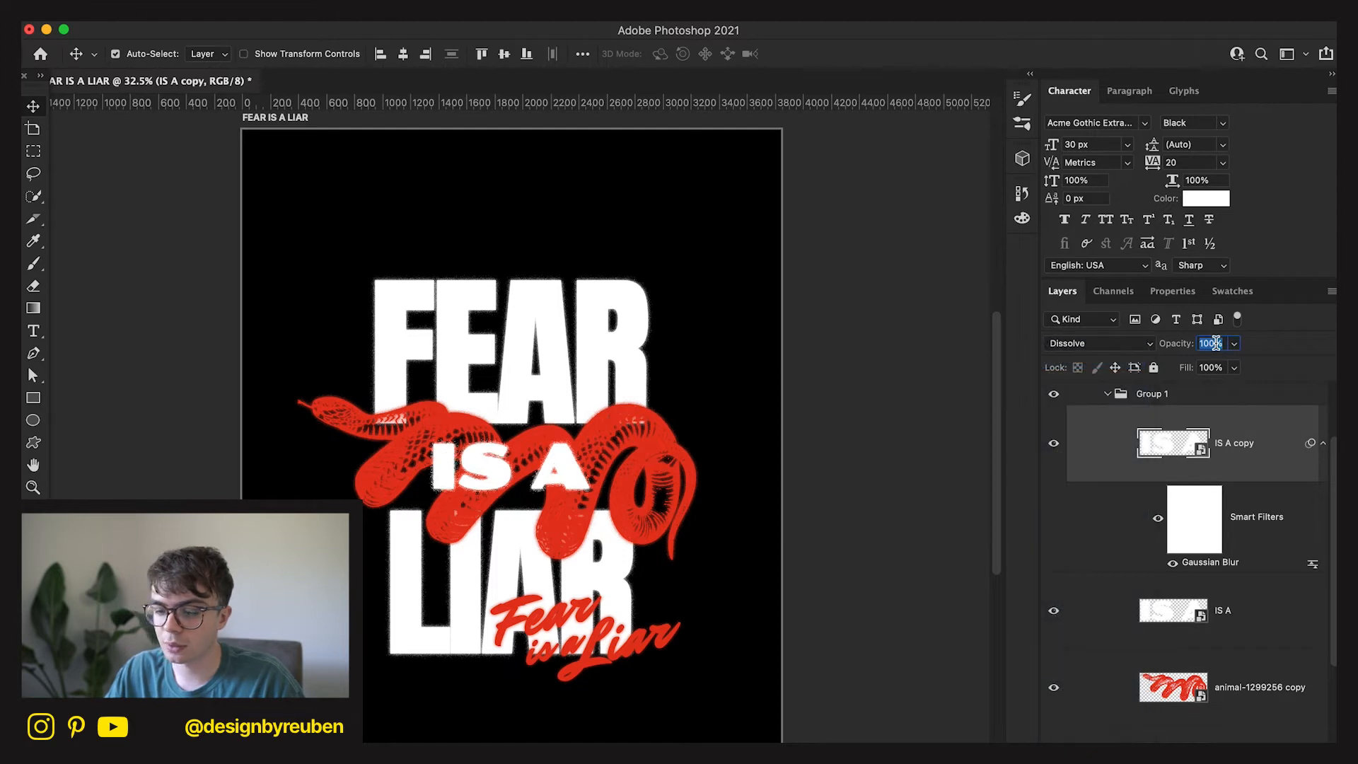
text(50)
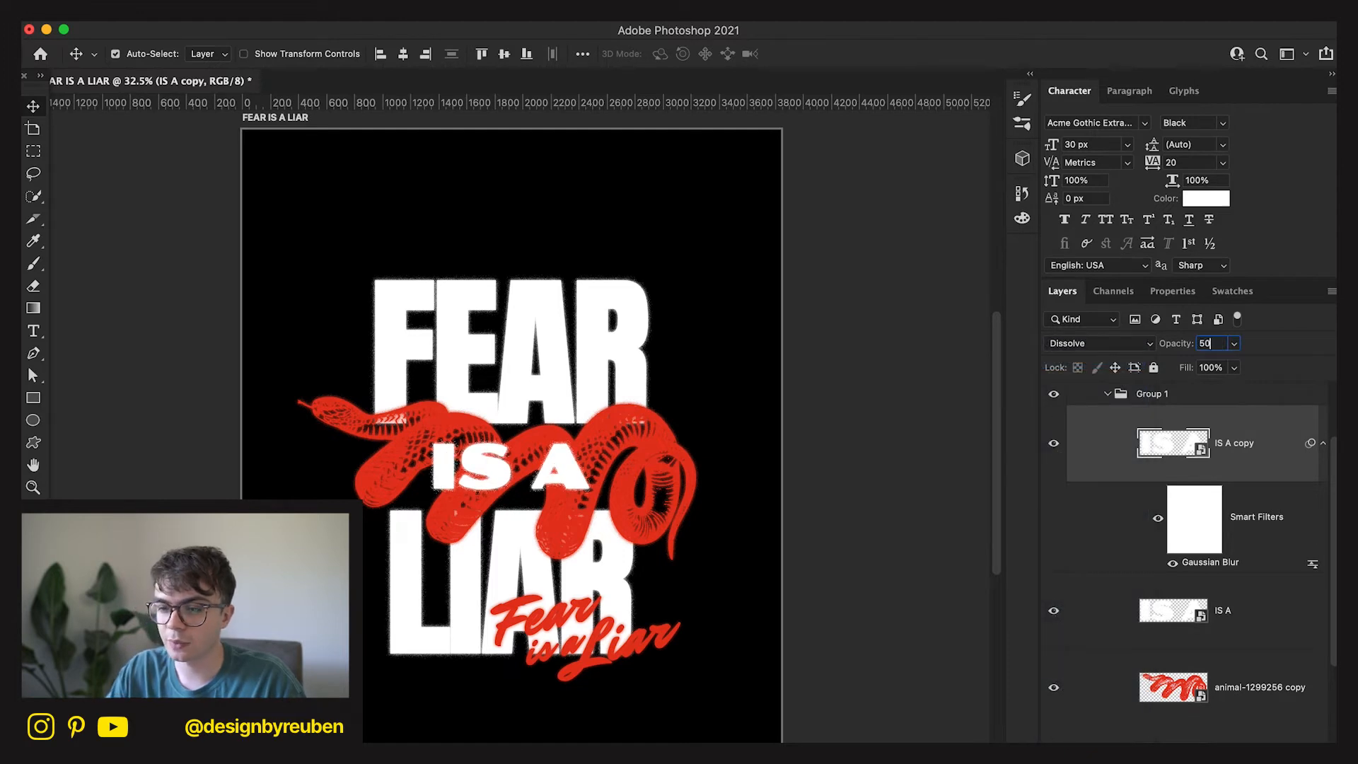
shift+click(1224, 628)
right_click(1219, 640)
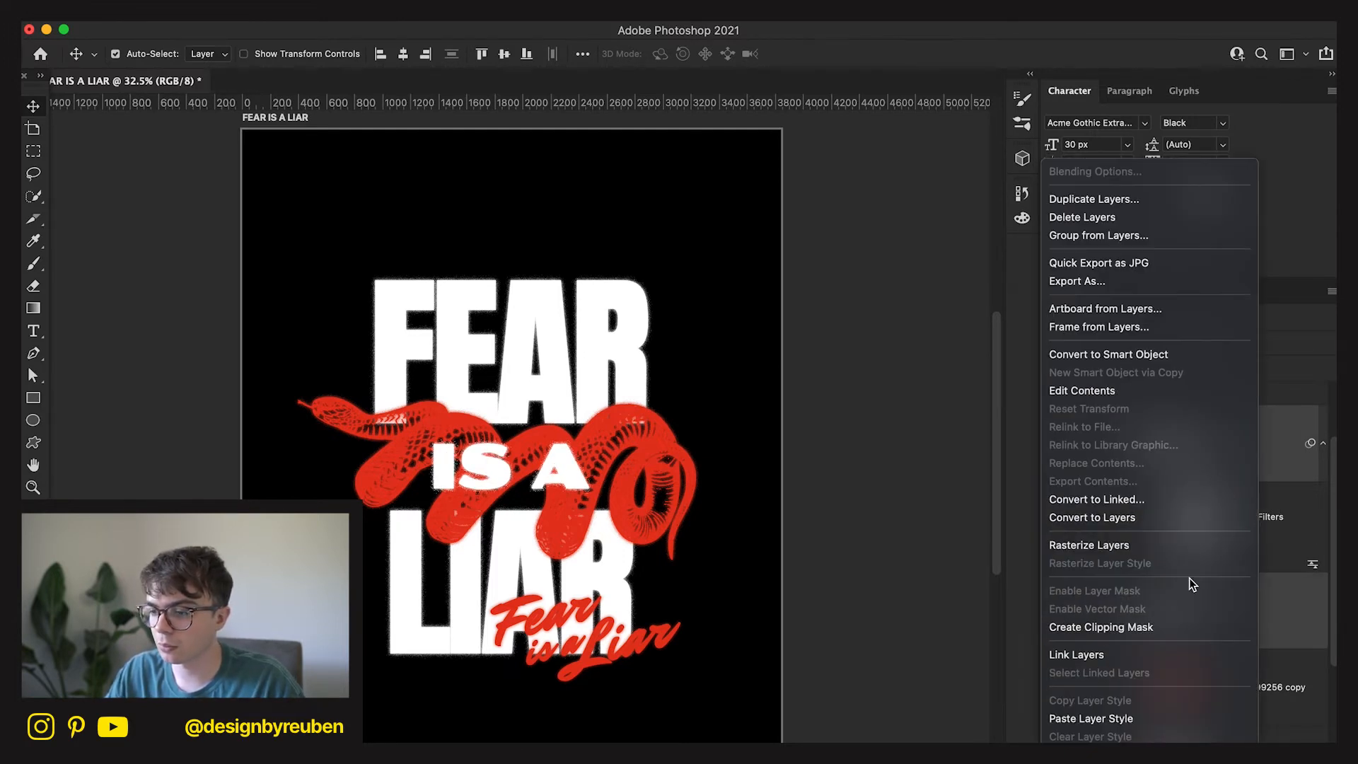
click(1153, 359)
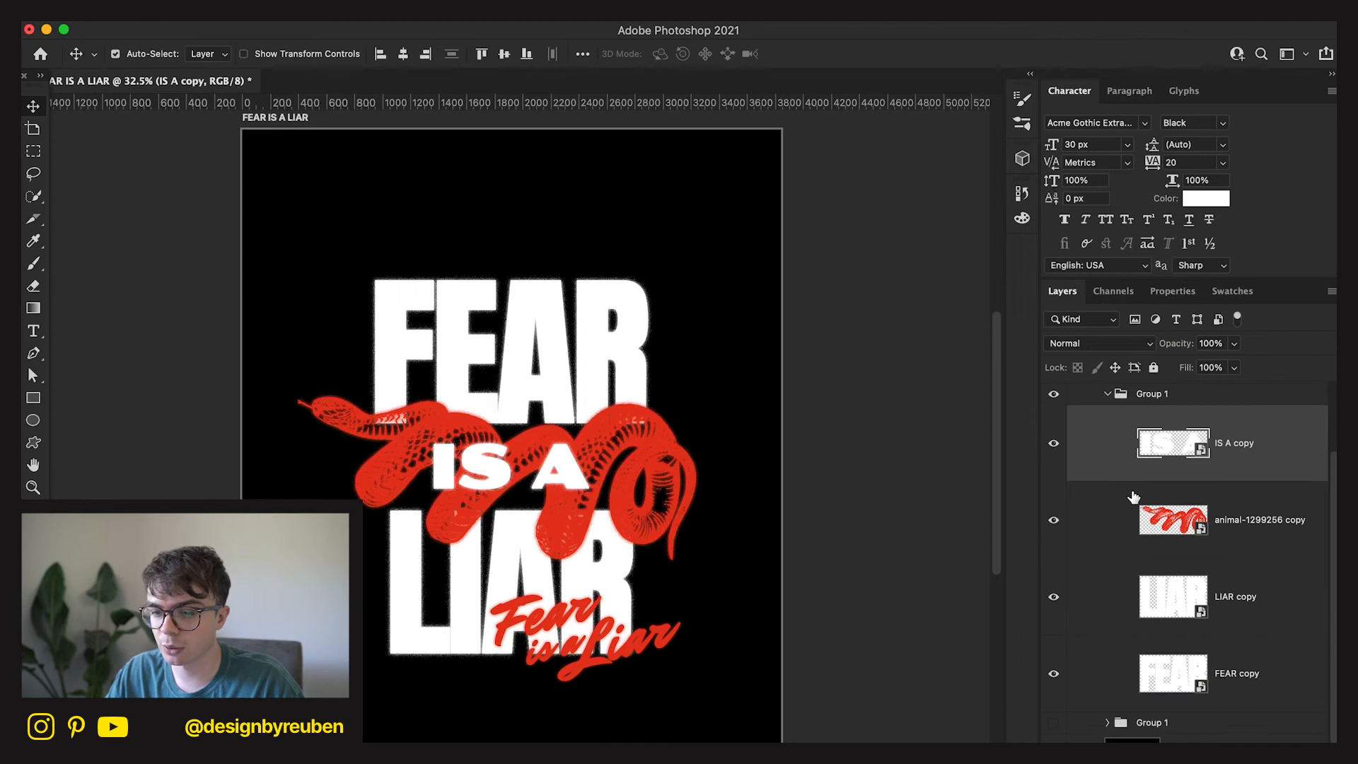
Duplicate the Group 2 script lockup layer and apply a Gaussian Blur to the copy.
scroll(1235, 489, up, 5)
click(1220, 410)
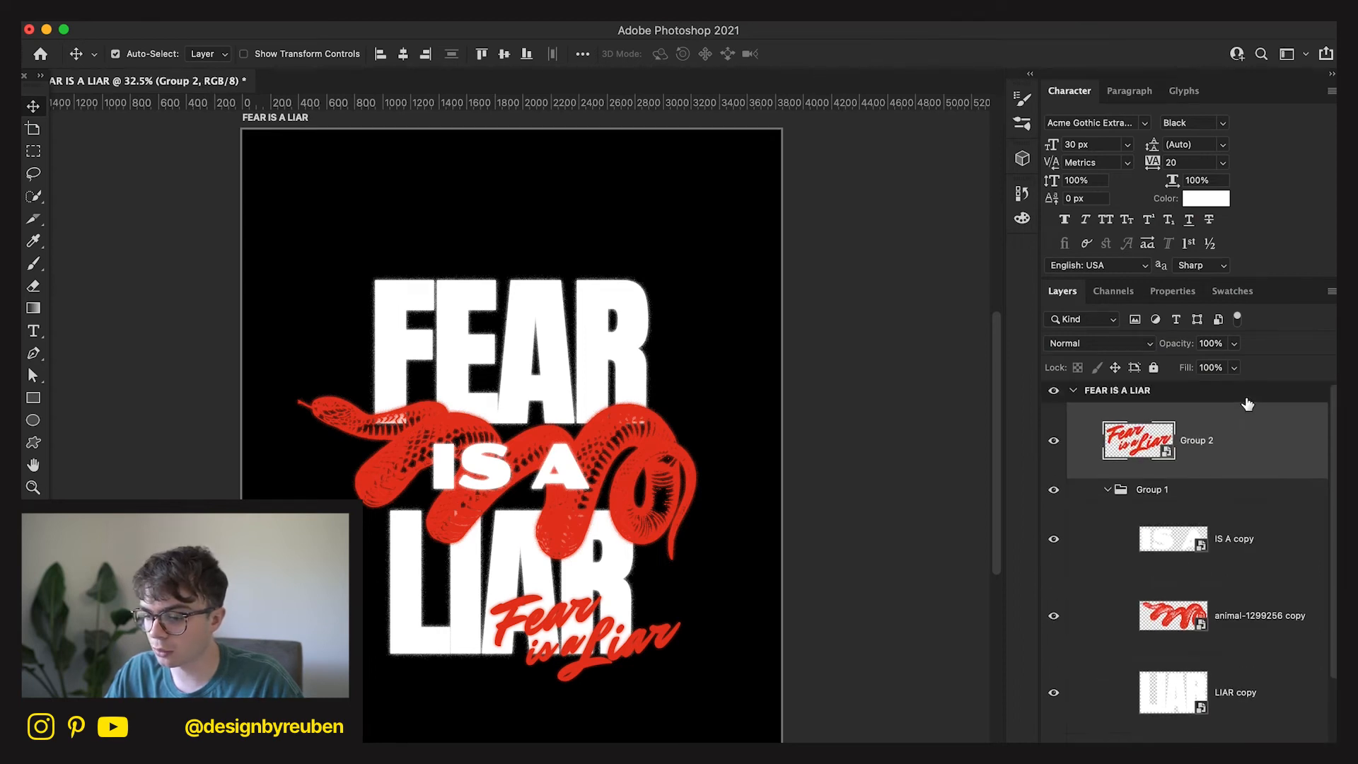
key(super+j)
click(424, 3)
mouse_move(445, 248)
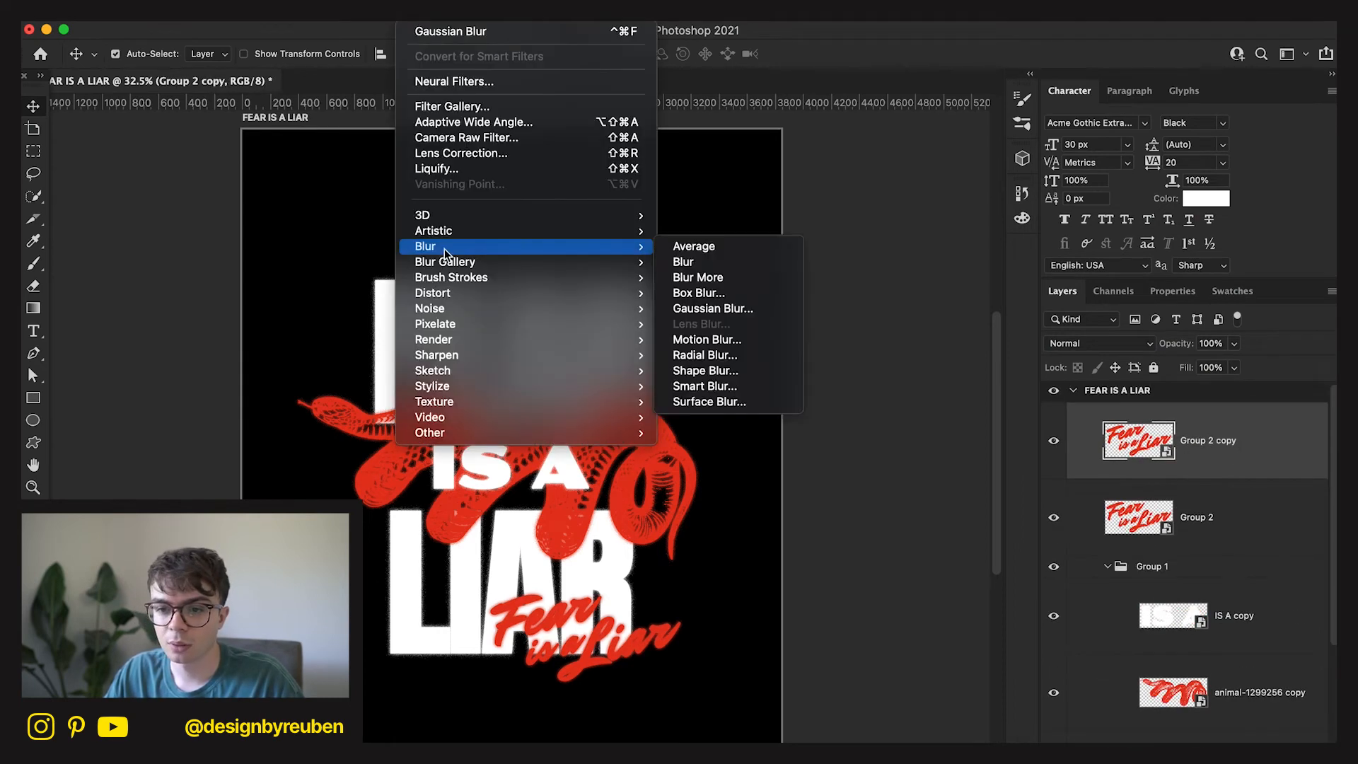
click(722, 308)
click(1237, 222)
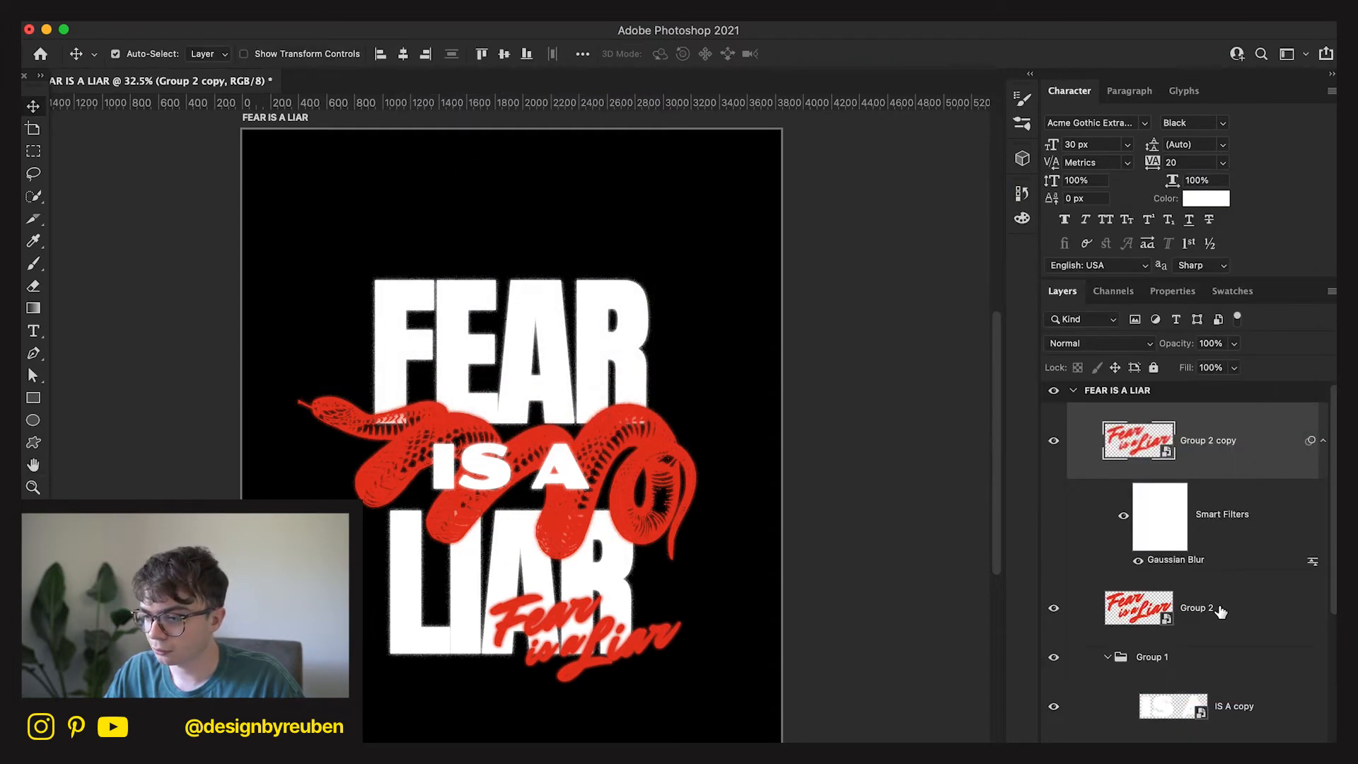
Set the script lockup copy to Dissolve at 50% opacity and convert it together with the Group 2 layer into one smart object.
click(1097, 343)
click(1086, 359)
click(1216, 341)
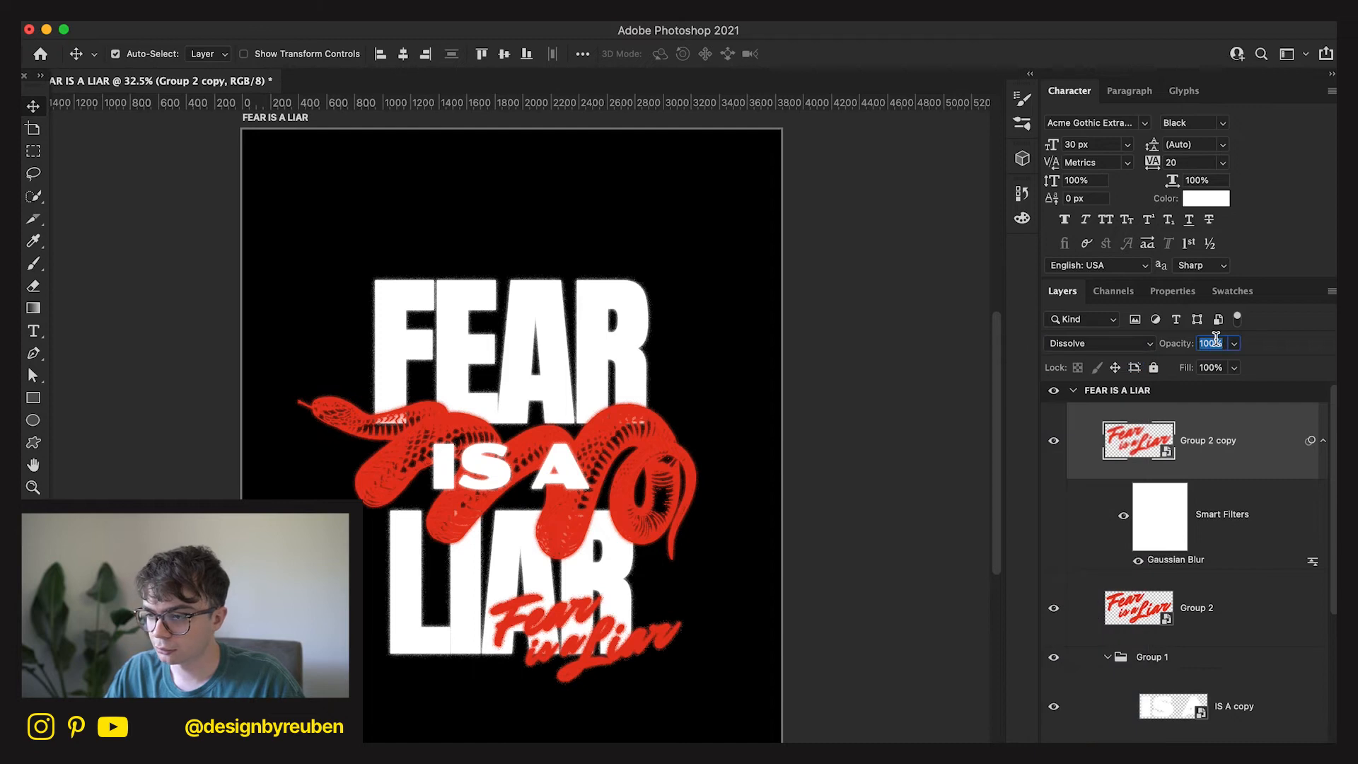
text(50)
shift+click(1253, 617)
right_click(1255, 627)
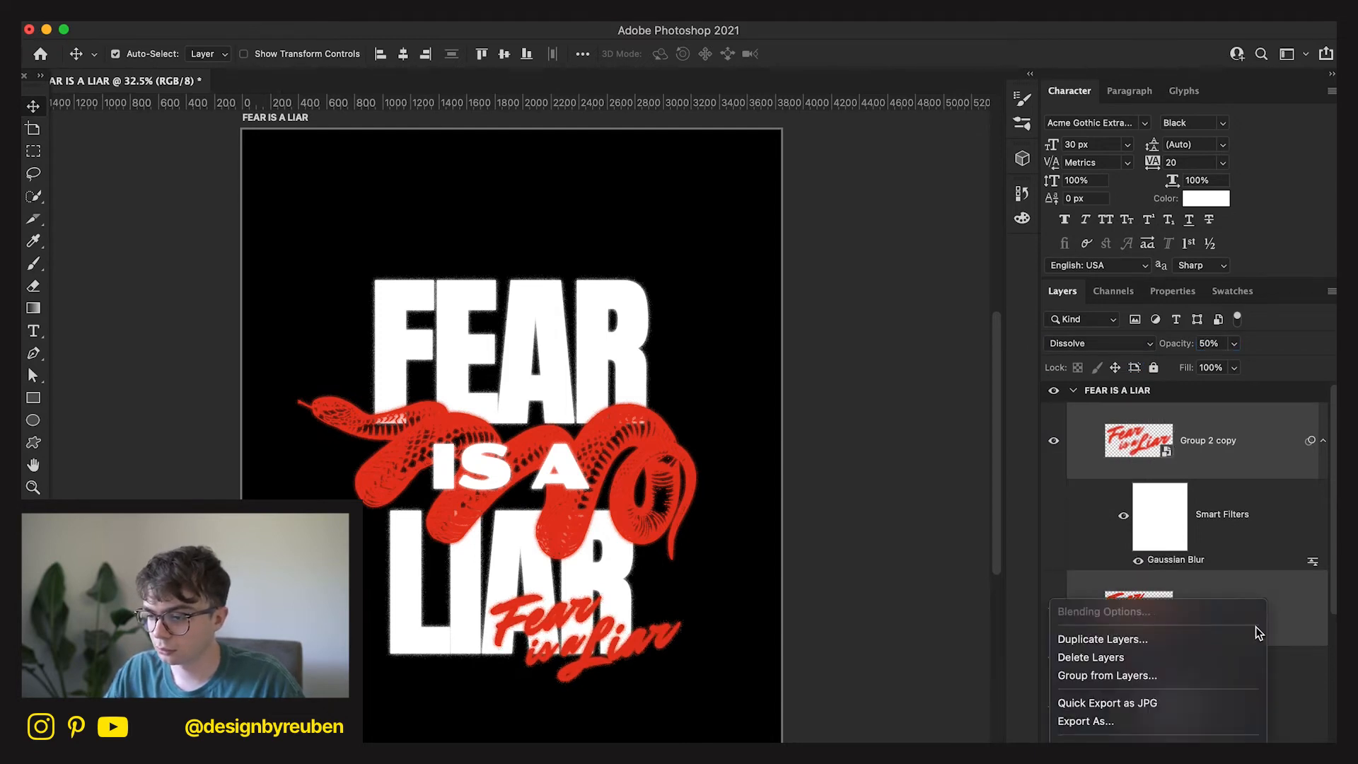
click(1182, 594)
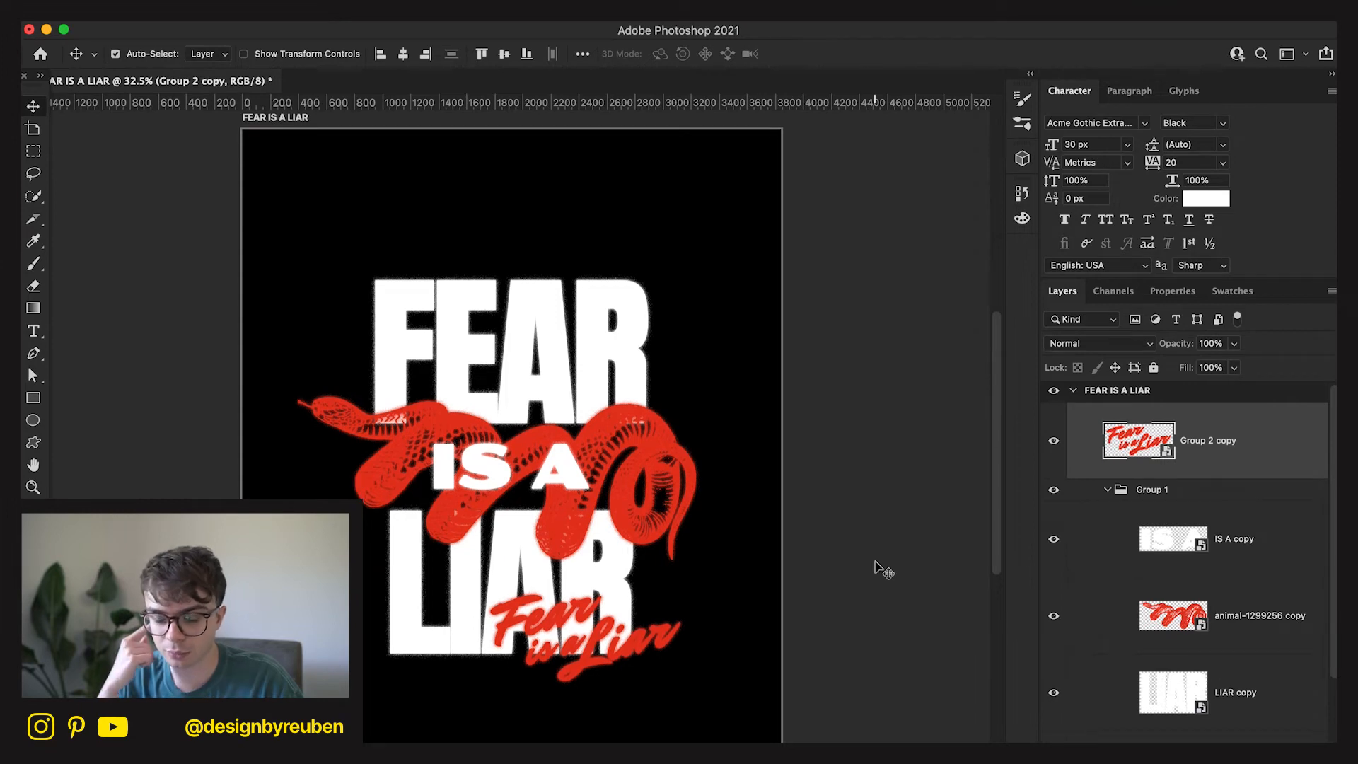
Add a layer mask to the animal-1299256 copy snake layer.
click(1165, 628)
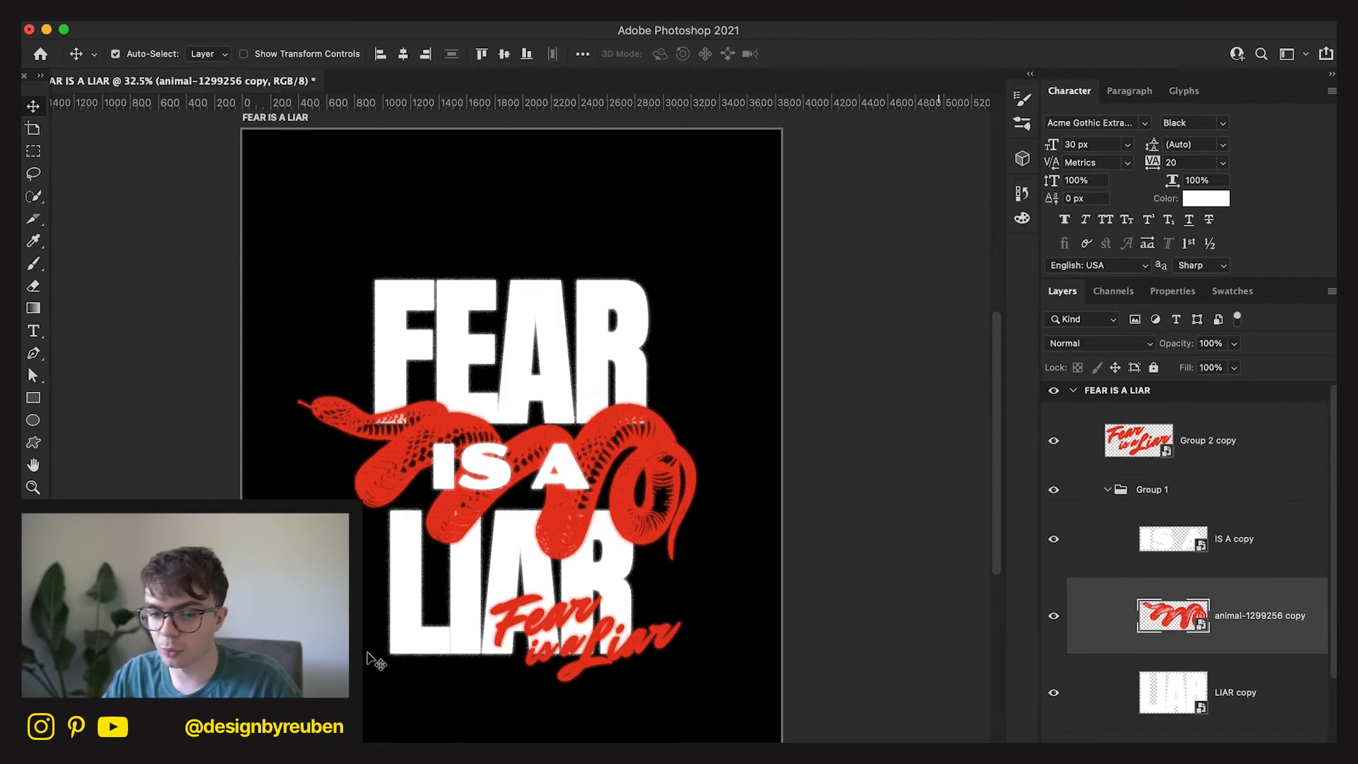
scroll(370, 658, up, 3)
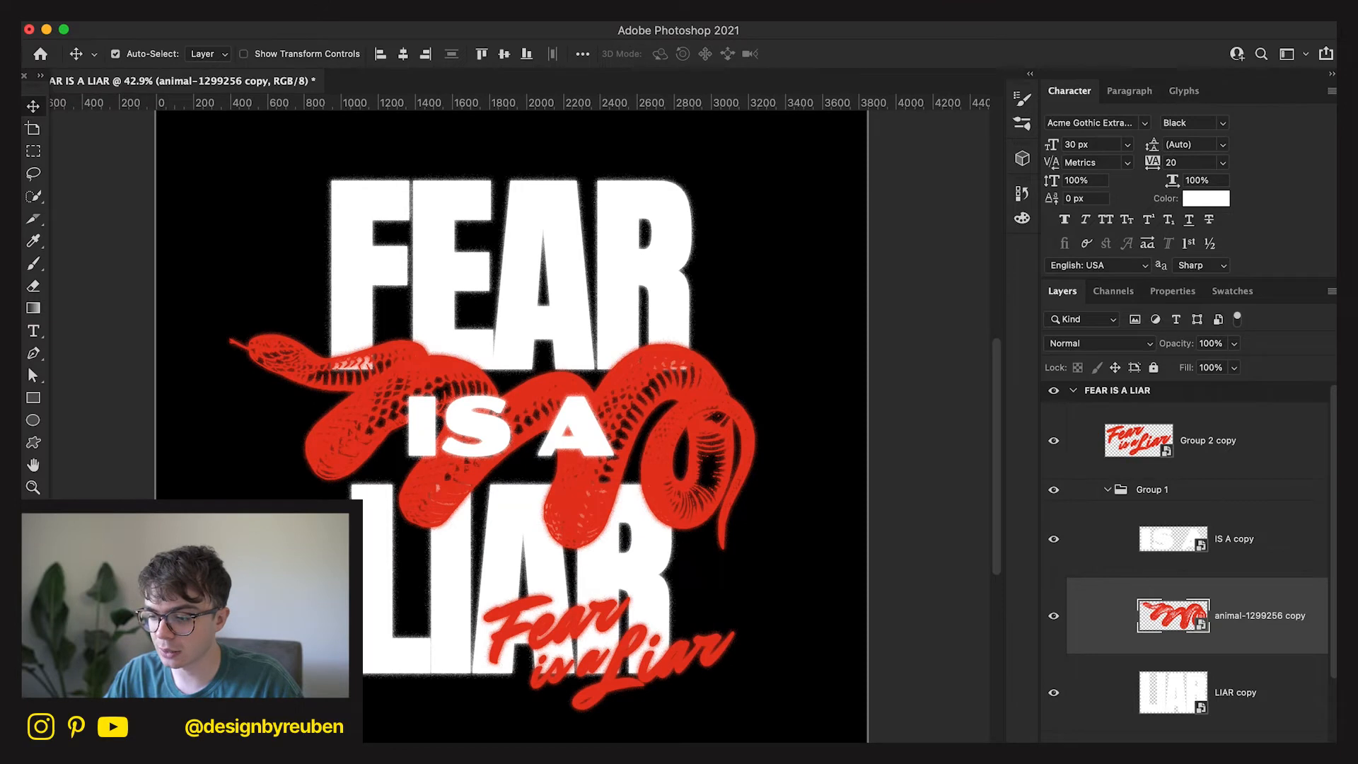
click(34, 286)
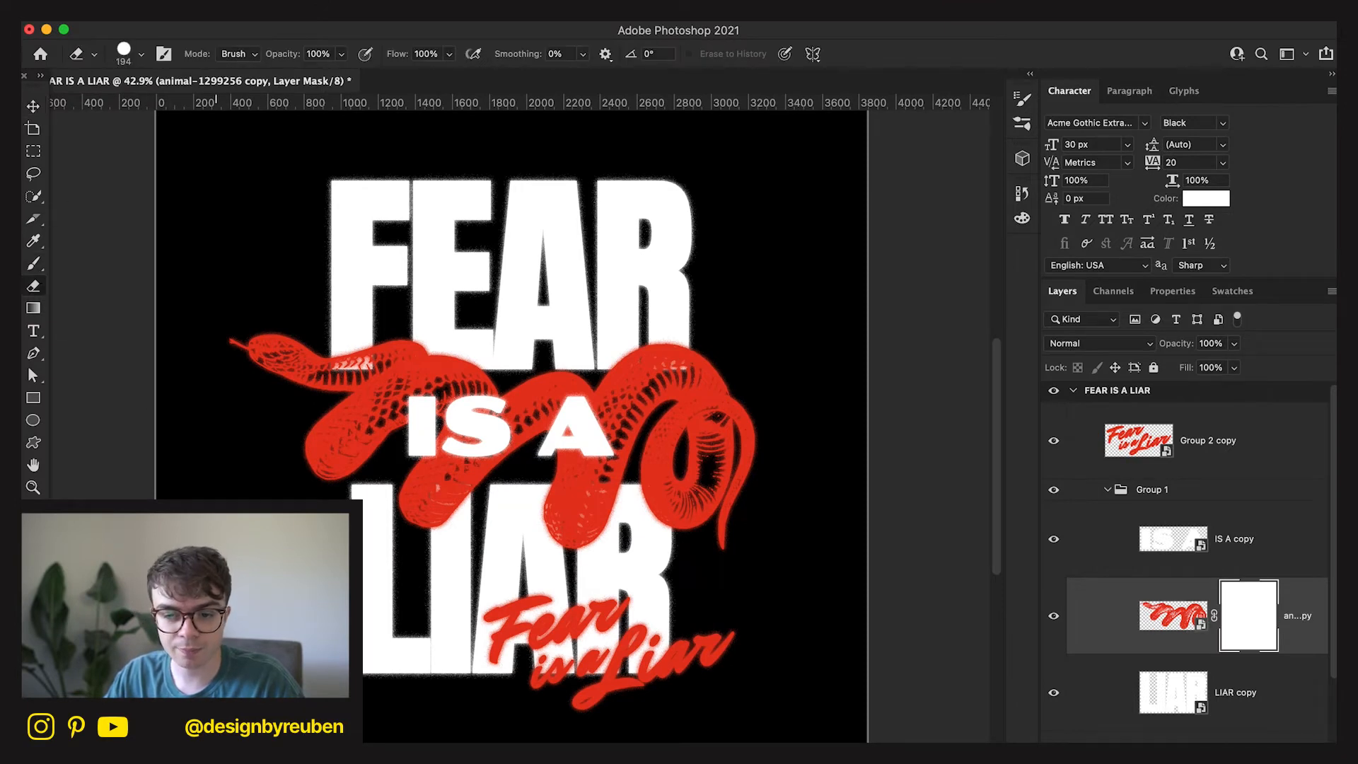
Set the Brush size to 73 px and paint a small stroke on the snake layer's mask.
click(37, 265)
right_click(215, 517)
click(345, 325)
double_click(375, 305)
text(73)
key(Tab)
key(Return)
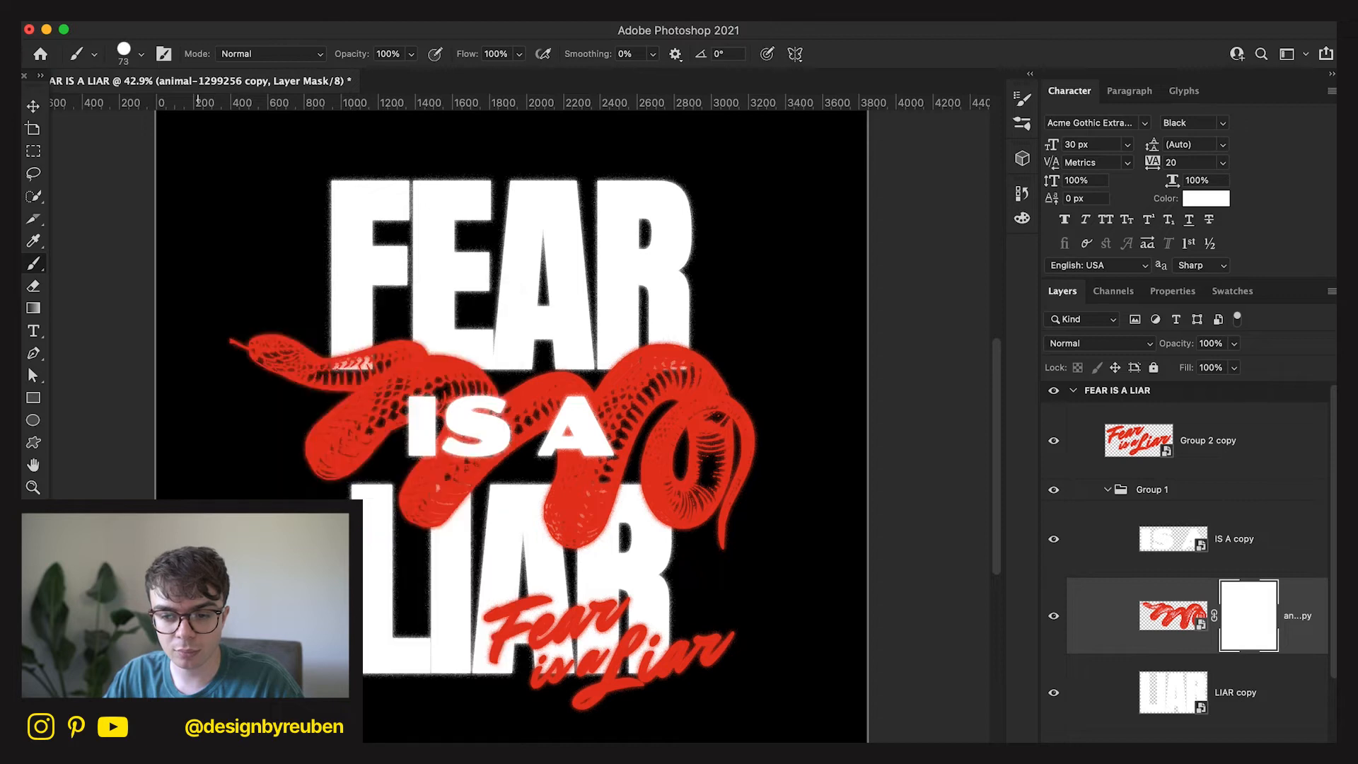
scroll(391, 471, down, 3)
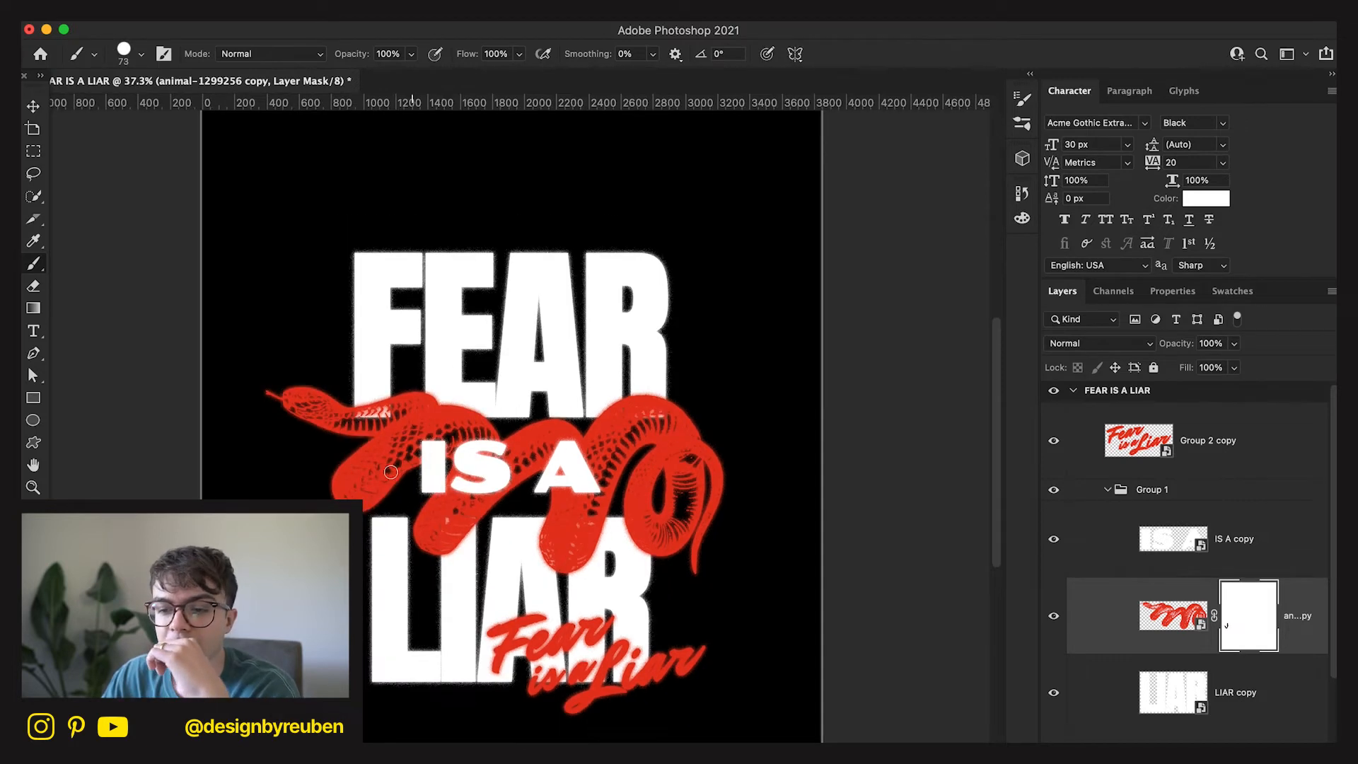
Try moving the red script lockup up over the FEAR headline, and undo the move.
click(33, 106)
scroll(530, 365, down, 4)
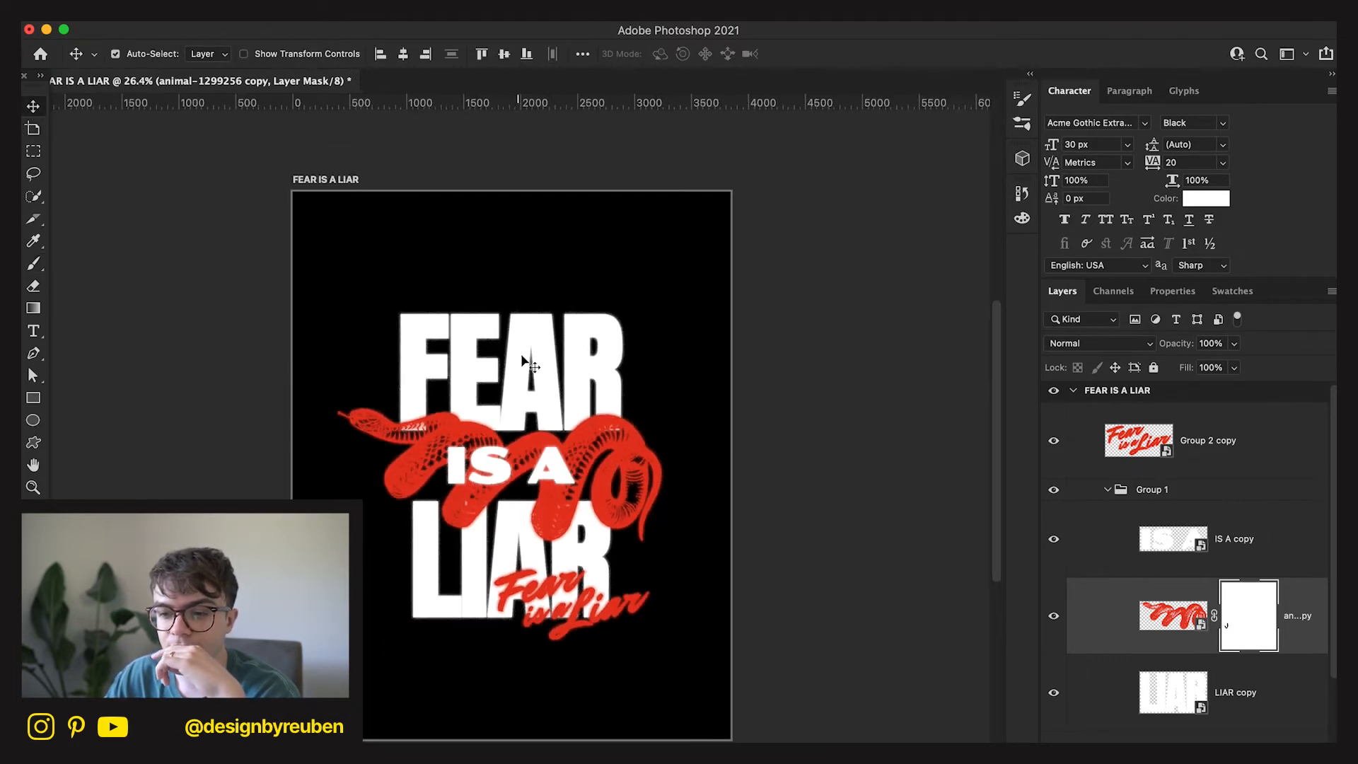
click(1245, 467)
drag(623, 609, 573, 308)
key(super+z)
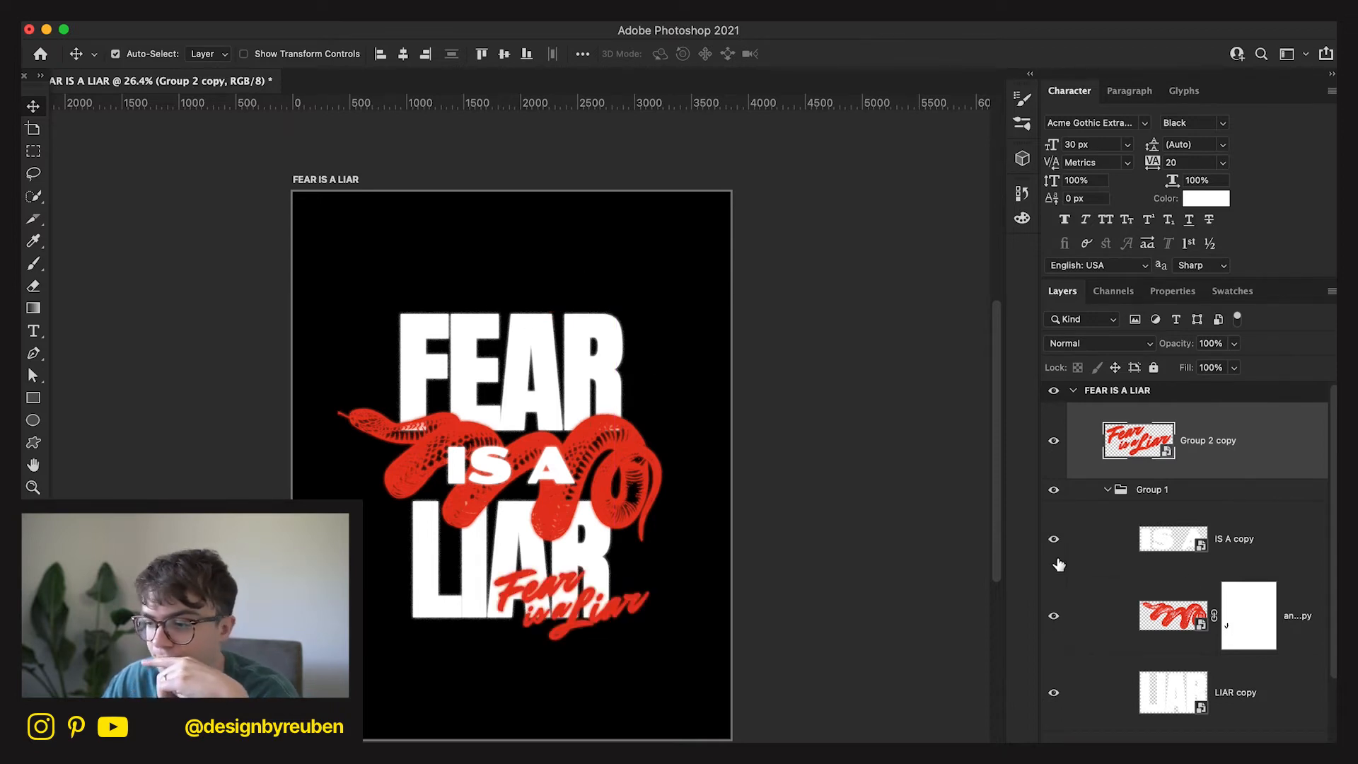
Move the Group 2 copy script layer into Group 1 and place it directly above the IS A copy layer.
drag(1219, 454, 1238, 739)
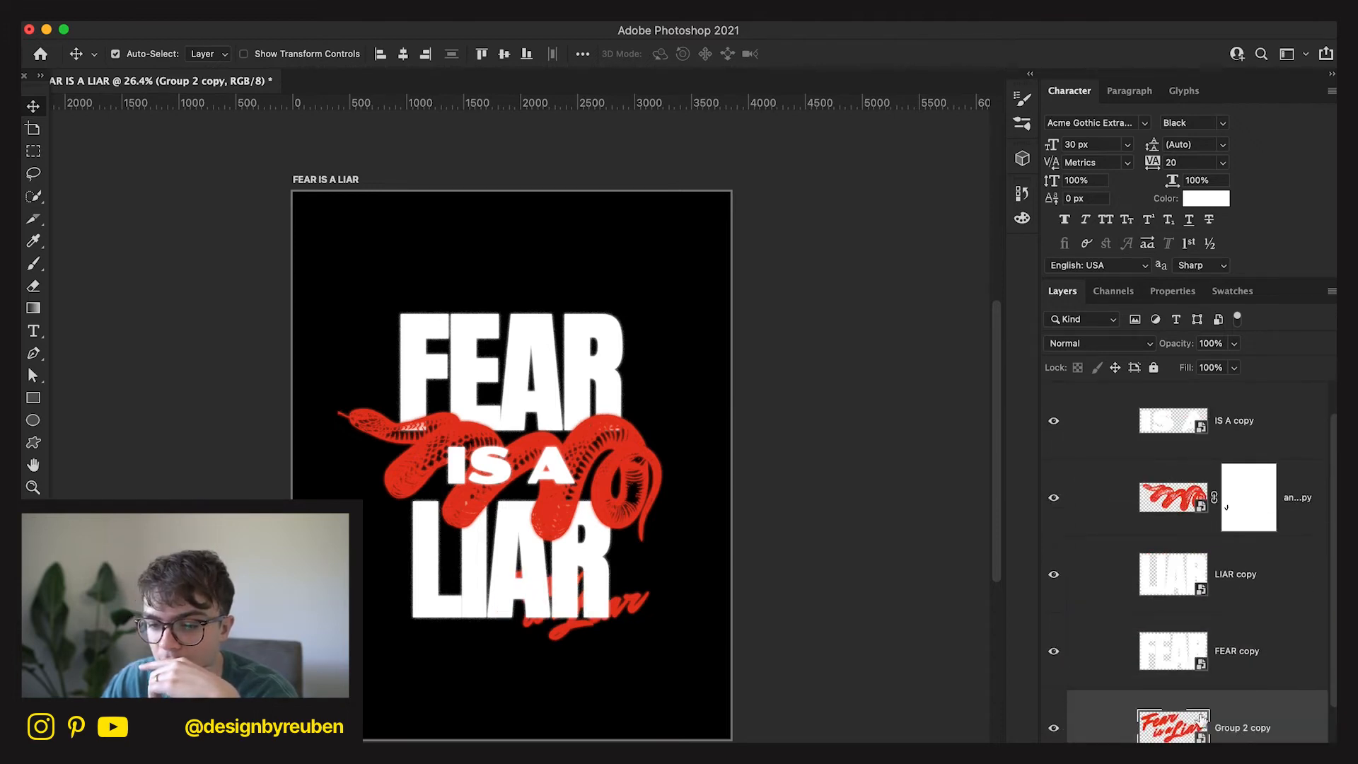
scroll(794, 606, up, 5)
scroll(794, 606, down, 4)
scroll(795, 606, up, 1)
drag(1217, 700, 1251, 735)
scroll(1235, 476, down, 1)
scroll(1243, 453, up, 1)
click(1243, 453)
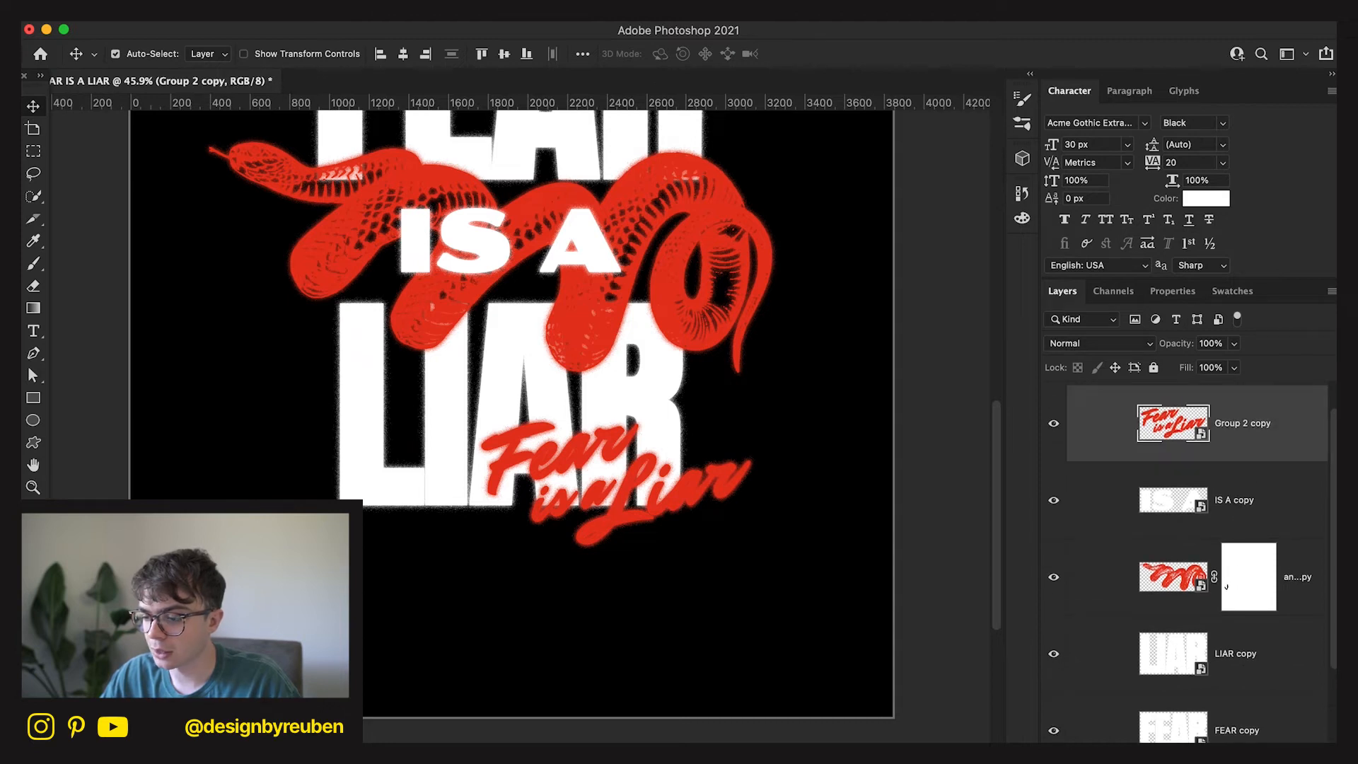
Add a layer mask to the script lockup layer and mask out a small spot of the lettering with a 130 px brush.
click(1166, 752)
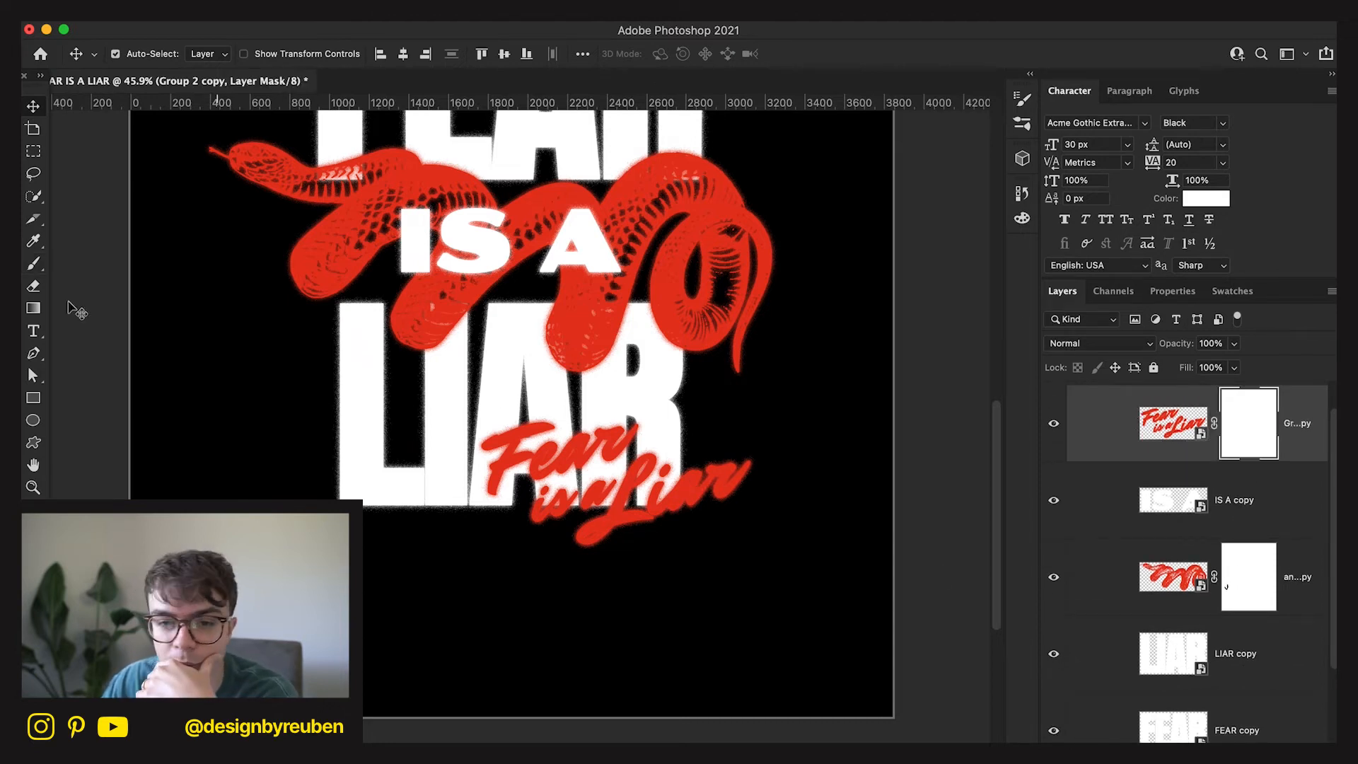
click(35, 267)
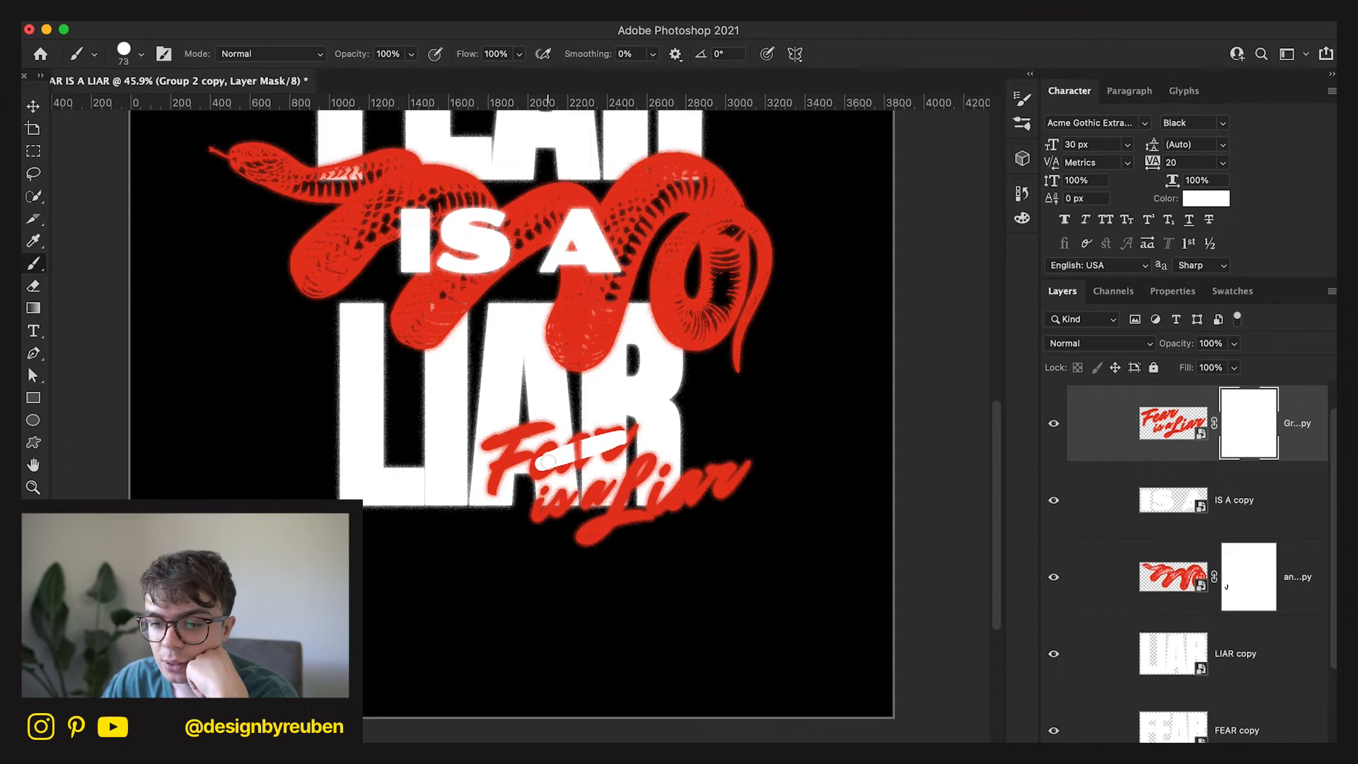
right_click(721, 435)
click(800, 326)
click(642, 465)
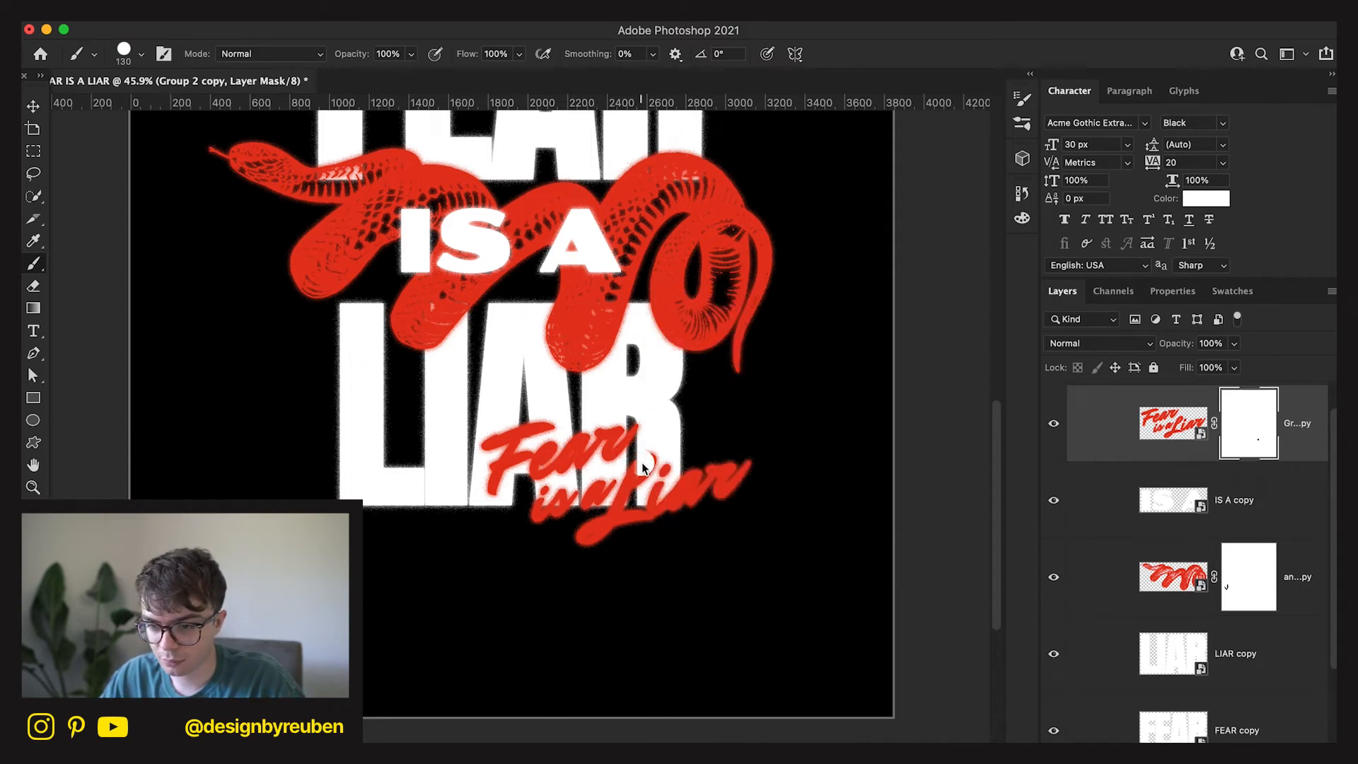
Try masking the red script lettering where its "Liar" overlaps the R of LIAR, and undo the strokes.
mouse_move(659, 504)
mouse_down()
mouse_move(680, 466)
mouse_move(660, 500)
mouse_move(687, 496)
mouse_move(674, 476)
mouse_move(652, 508)
mouse_move(677, 450)
mouse_up()
key(super+z)
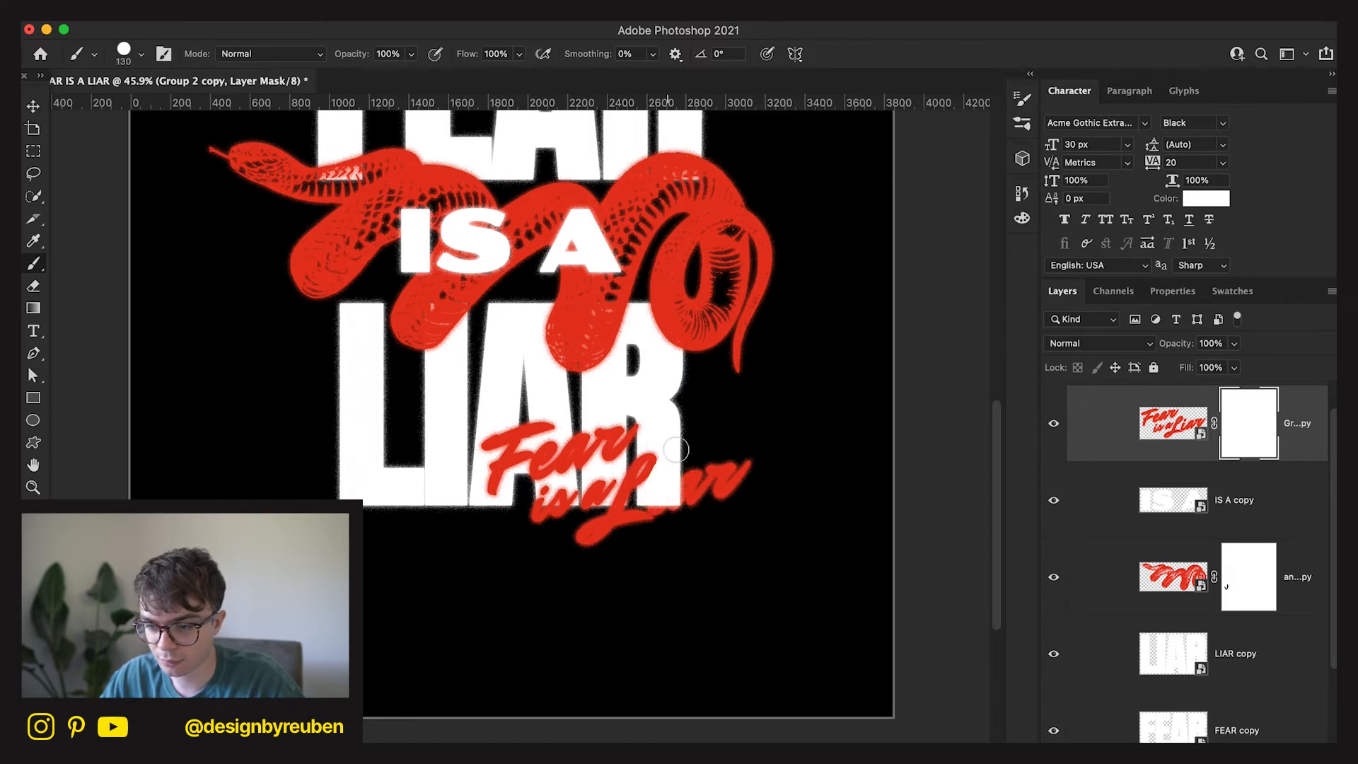
scroll(733, 502, down, 5)
key(super+z)
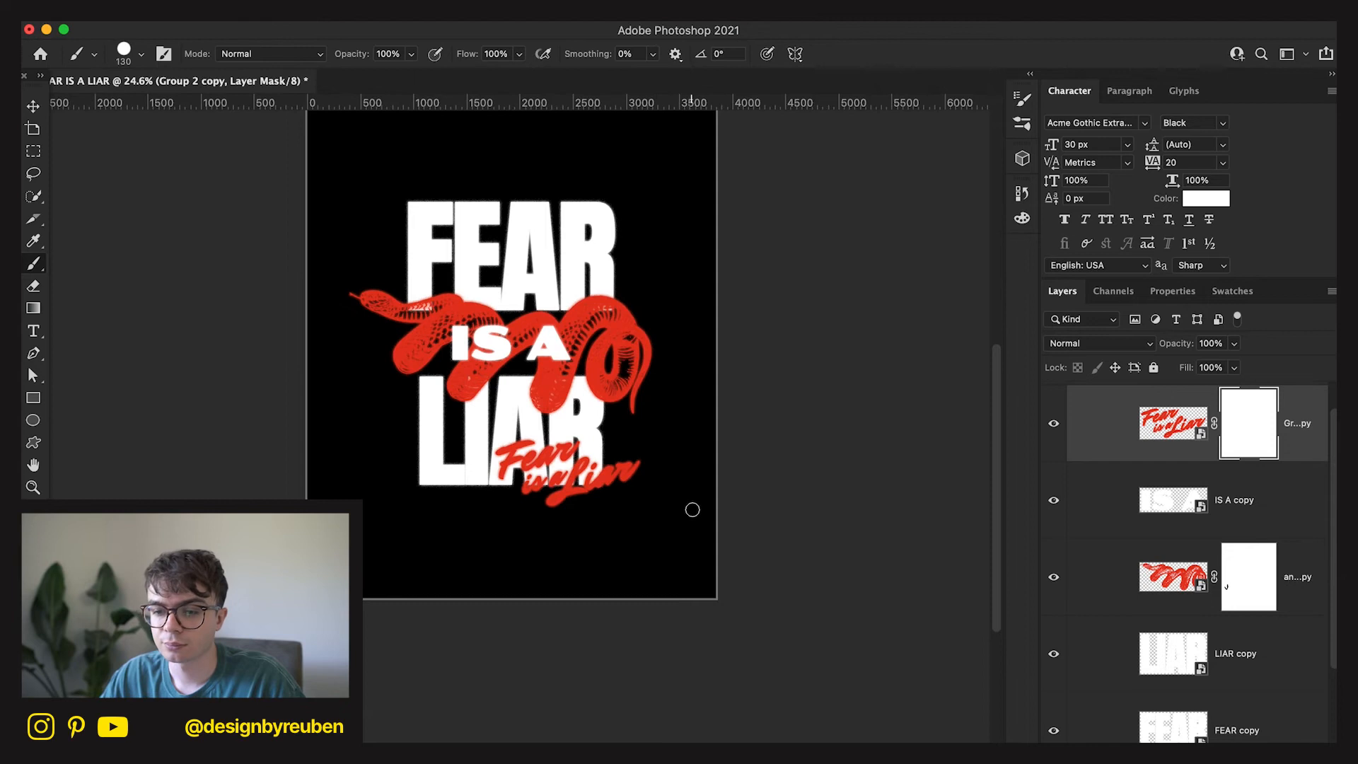
Mask a small spot of the red script lettering over the R of LIAR and check the whole design.
scroll(707, 507, up, 5)
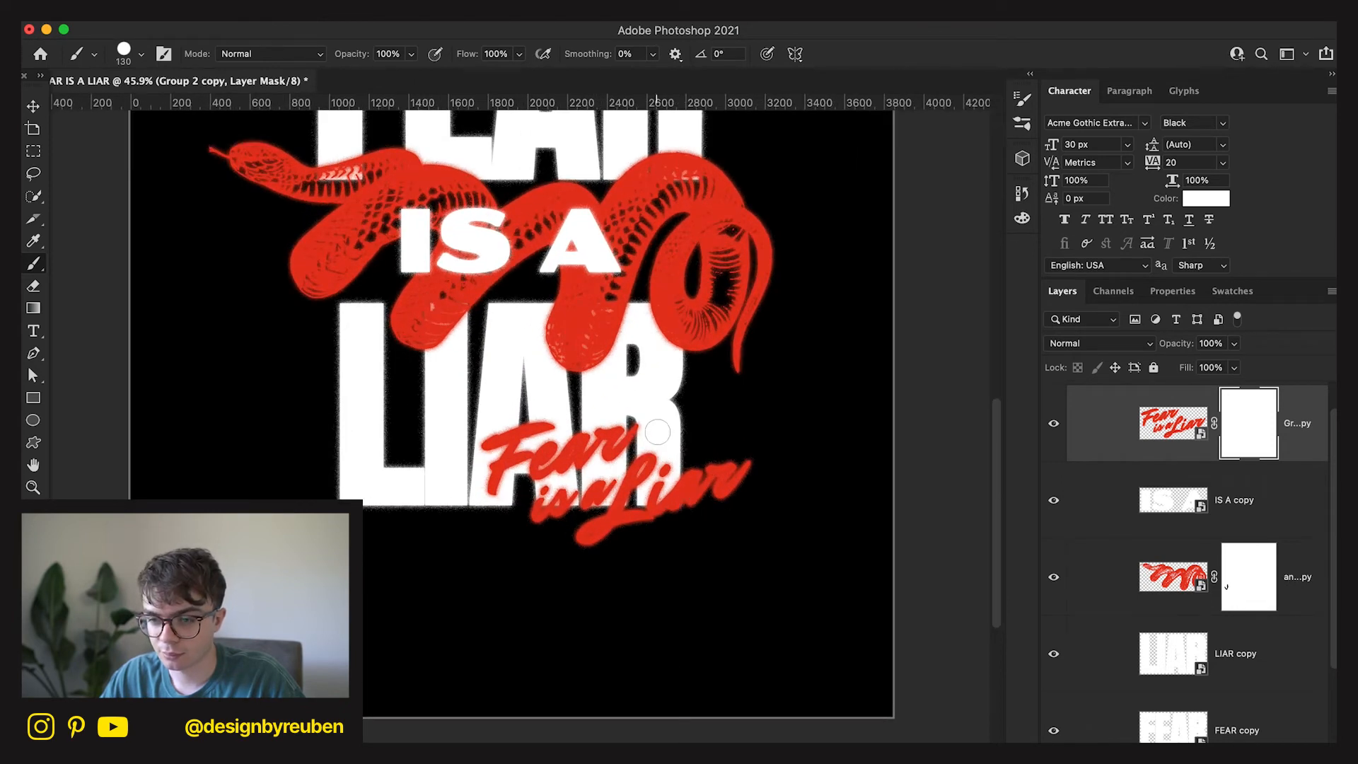
click(646, 421)
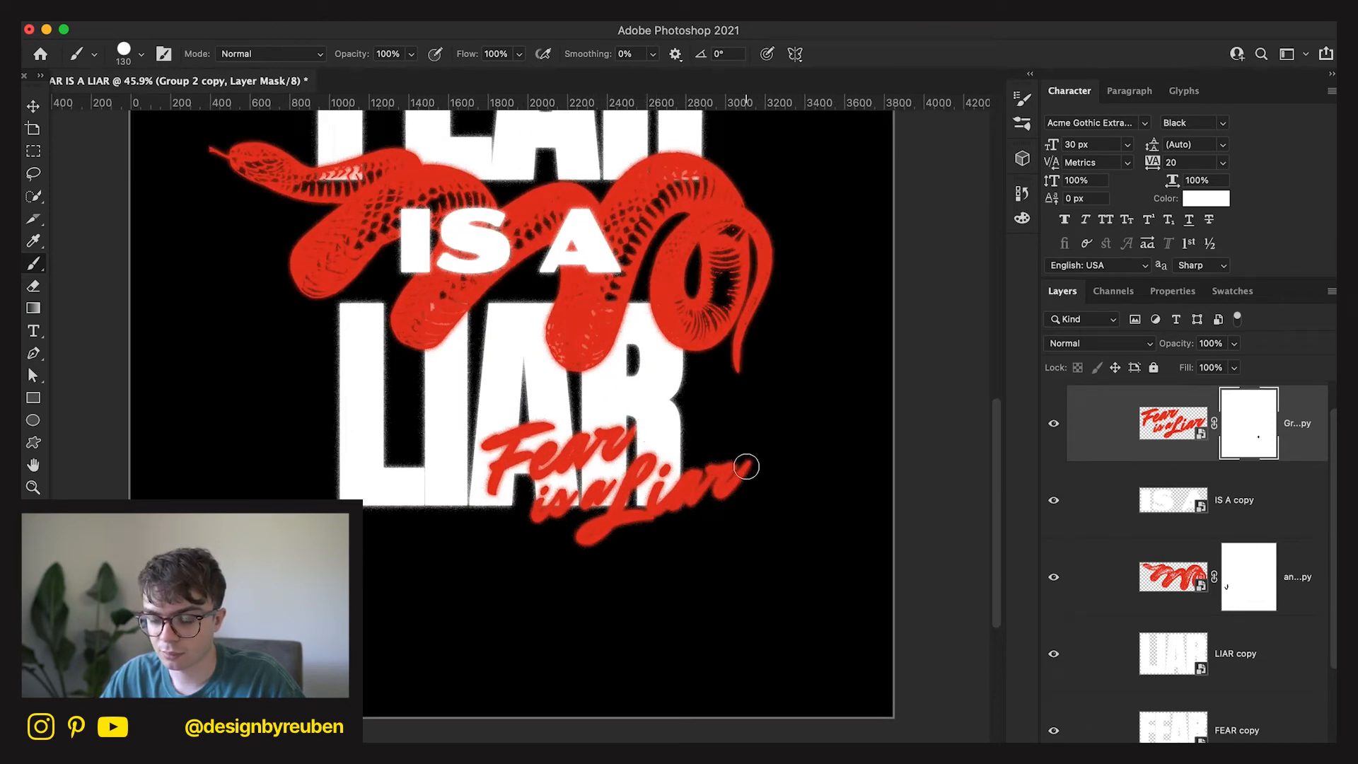
key(super+minus)
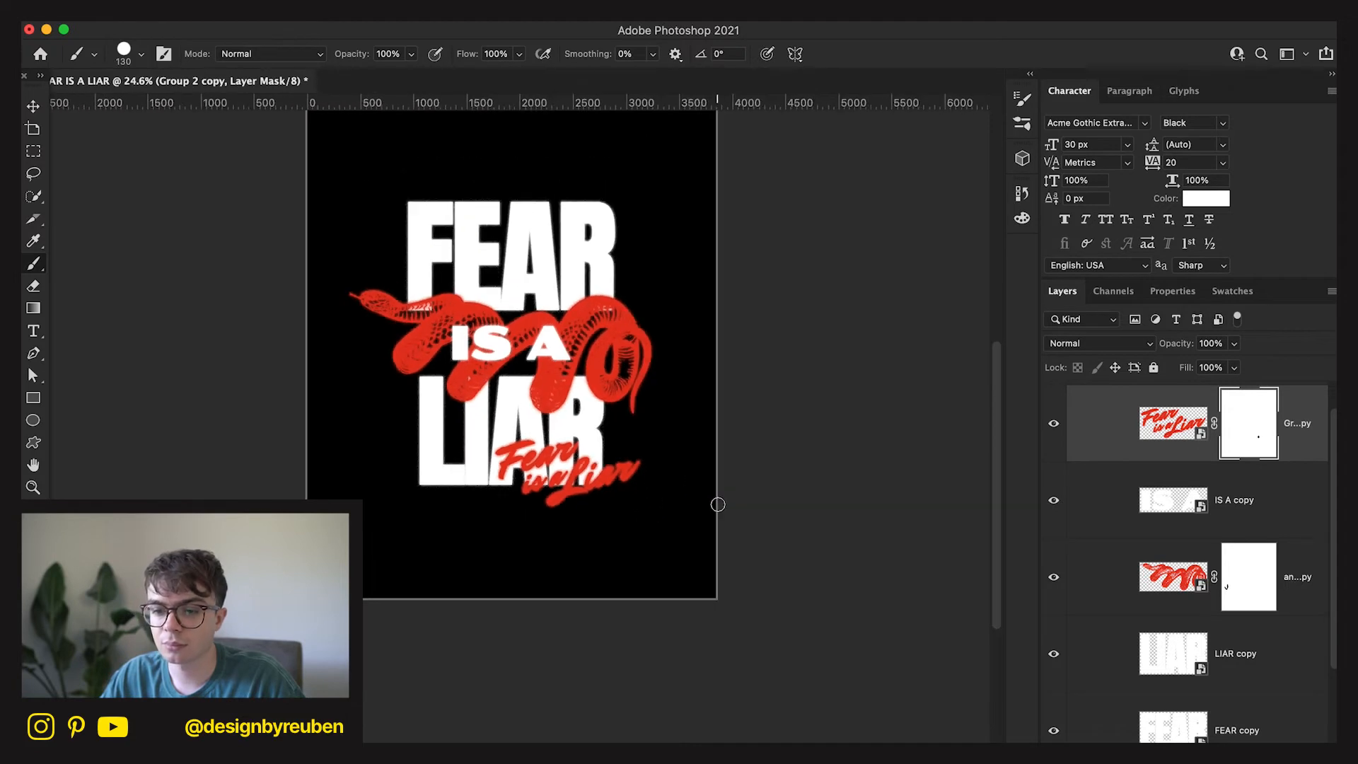
scroll(718, 505, up, 2)
scroll(718, 504, down, 3)
scroll(718, 503, up, 3)
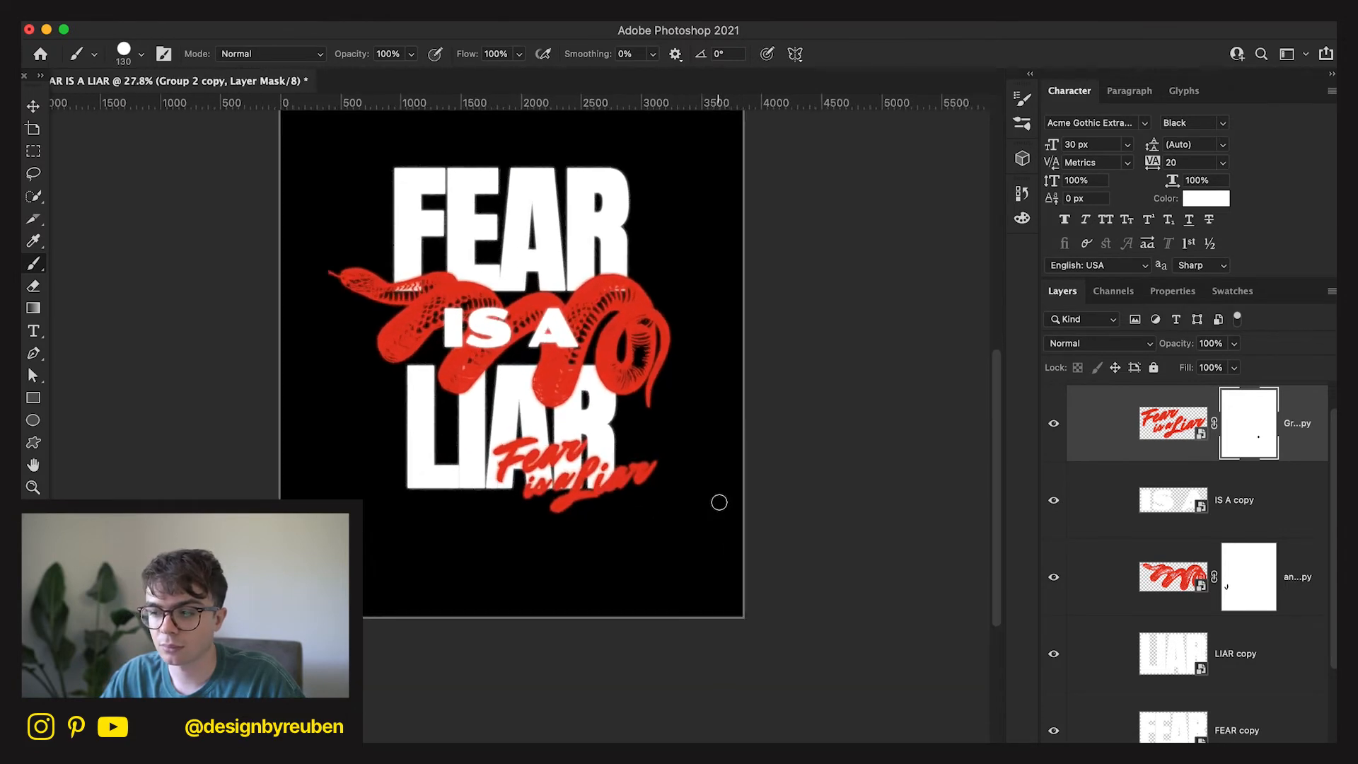
scroll(719, 502, up, 2)
Delete the masked script layer and move its unmasked copy, Group 2 copy 2, to the top of Group 1.
click(1303, 433)
key(BackSpace)
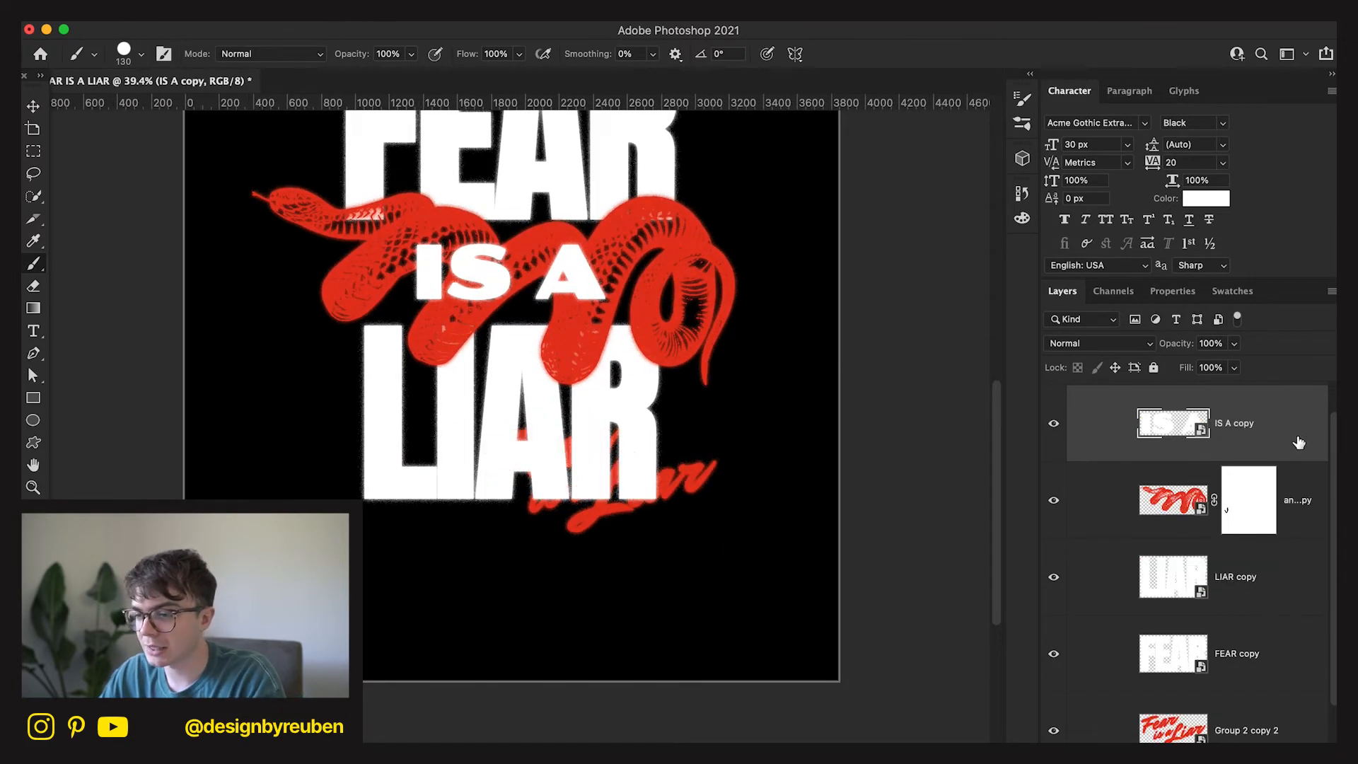
scroll(1268, 470, down, 2)
drag(1245, 667, 1252, 458)
Duplicate the masked snake layer and place the duplicate below the FEAR copy layer.
click(1284, 639)
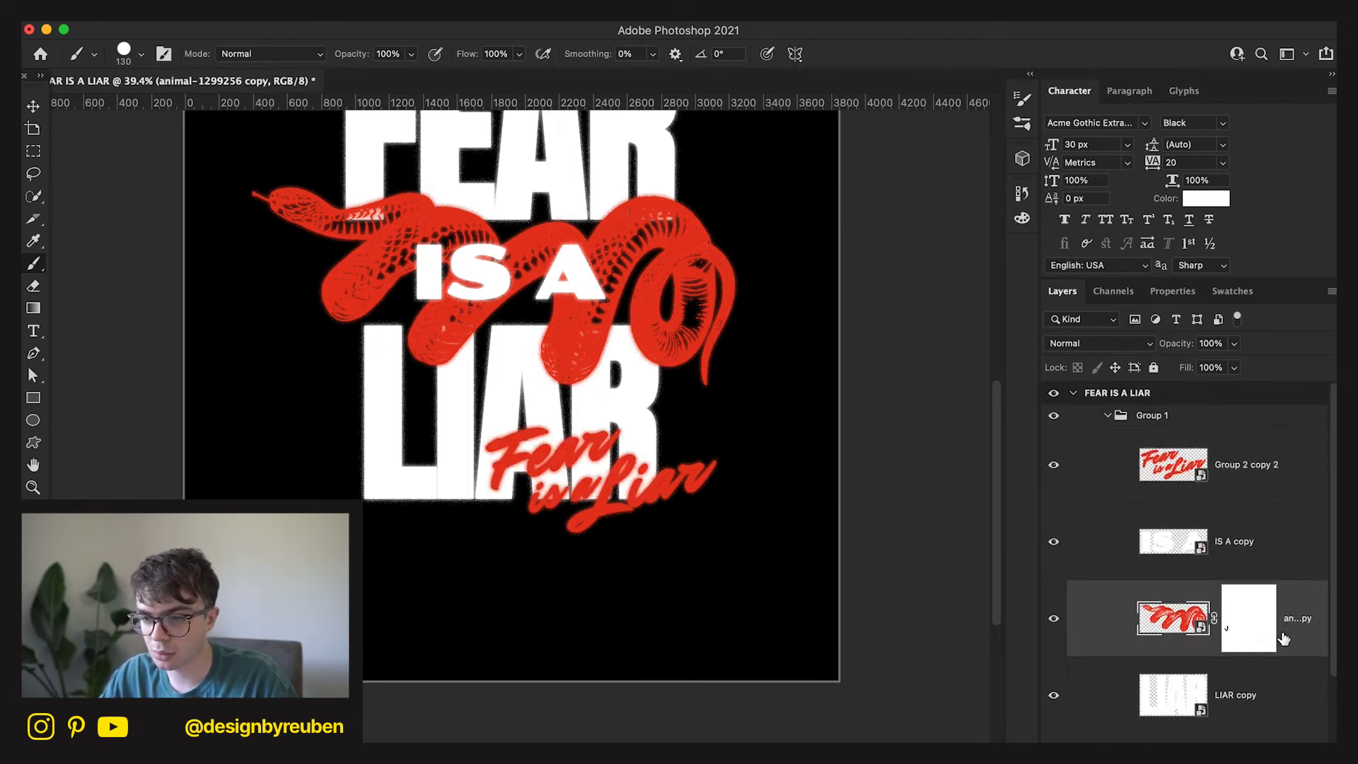
scroll(1291, 632, down, 1)
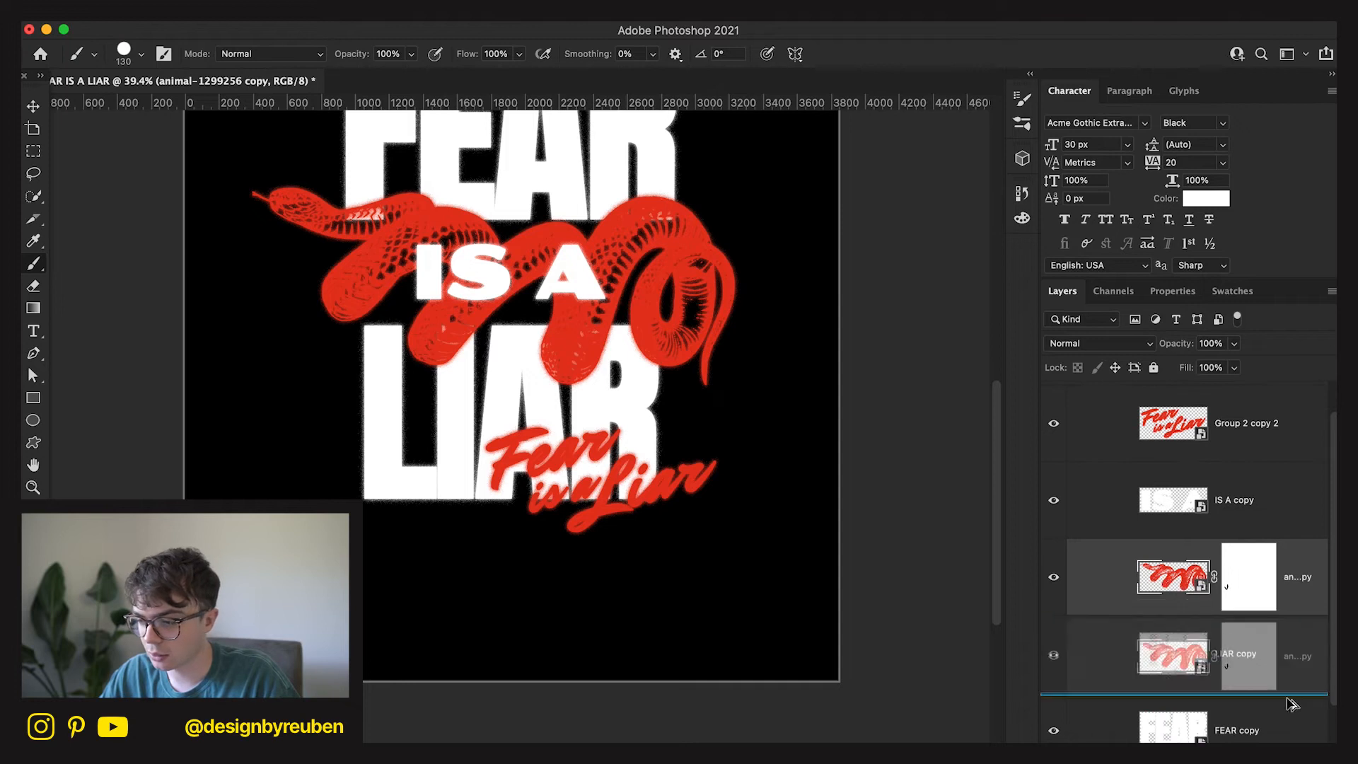
scroll(1288, 636, down, 1)
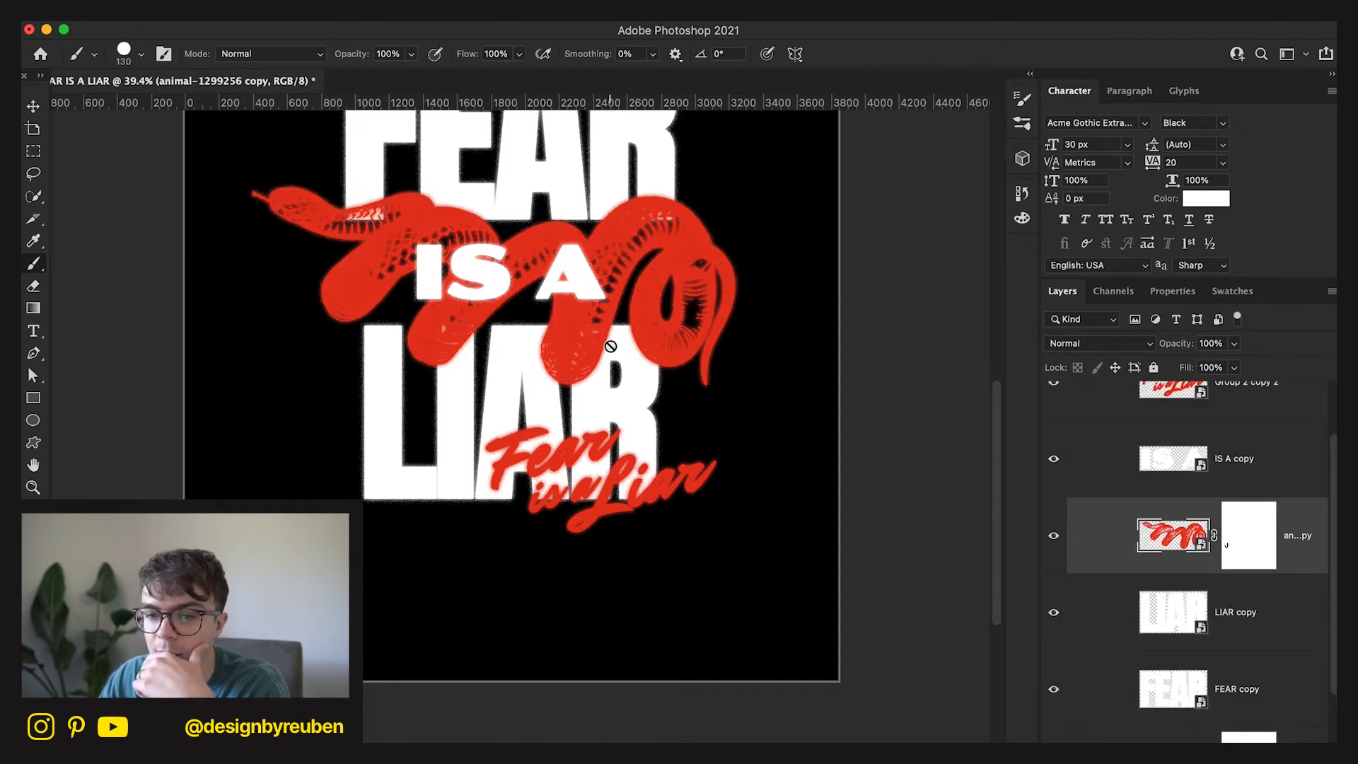
Paint the upper snake layer's mask so the snake passes behind the A and R of LIAR, undoing the stroke on the A.
click(1266, 559)
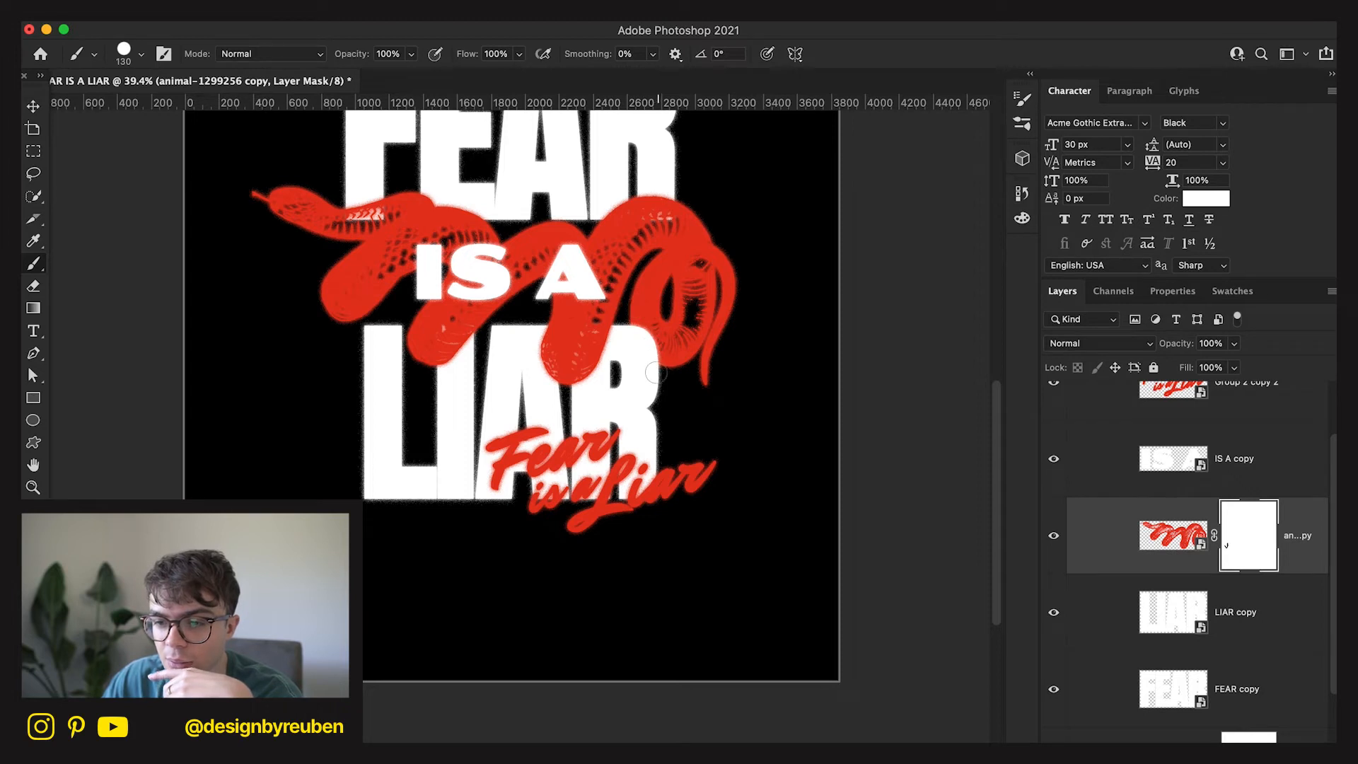
drag(538, 359, 552, 331)
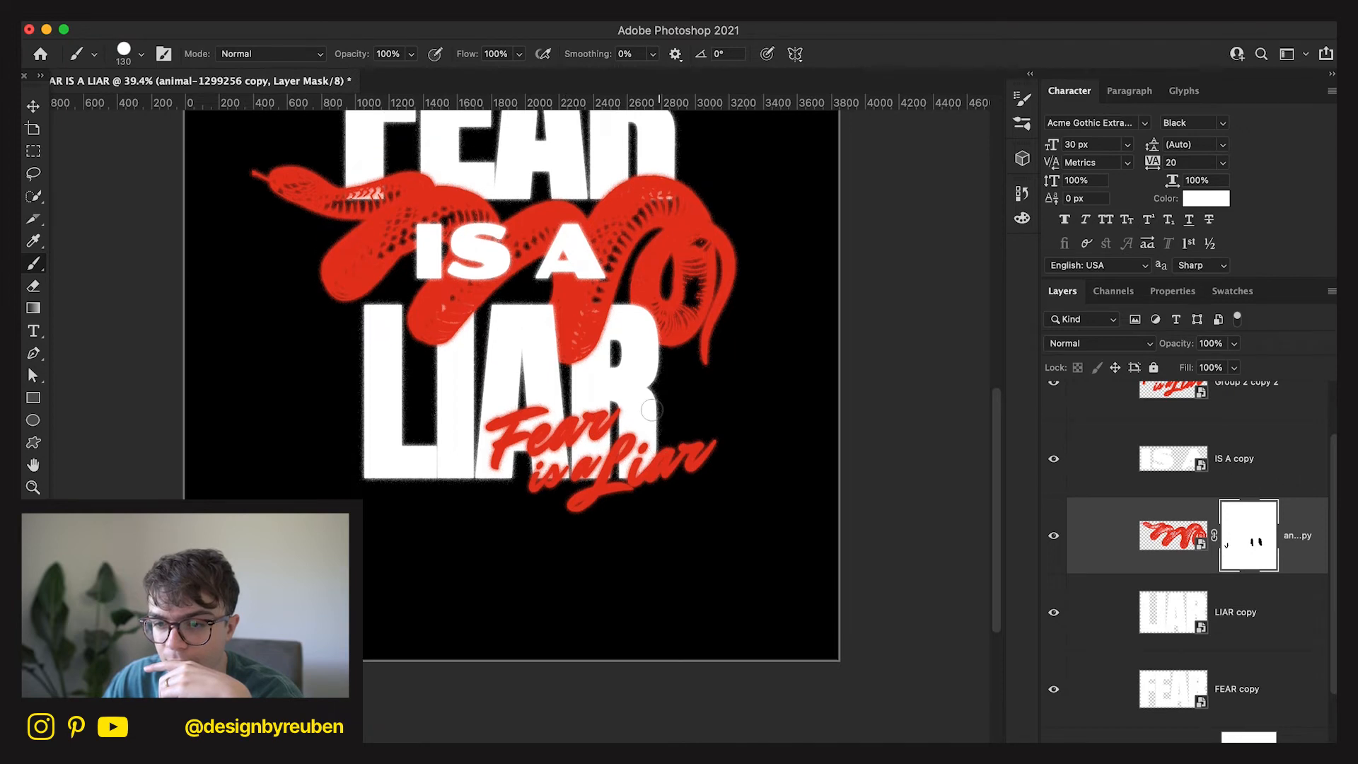
scroll(651, 406, down, 5)
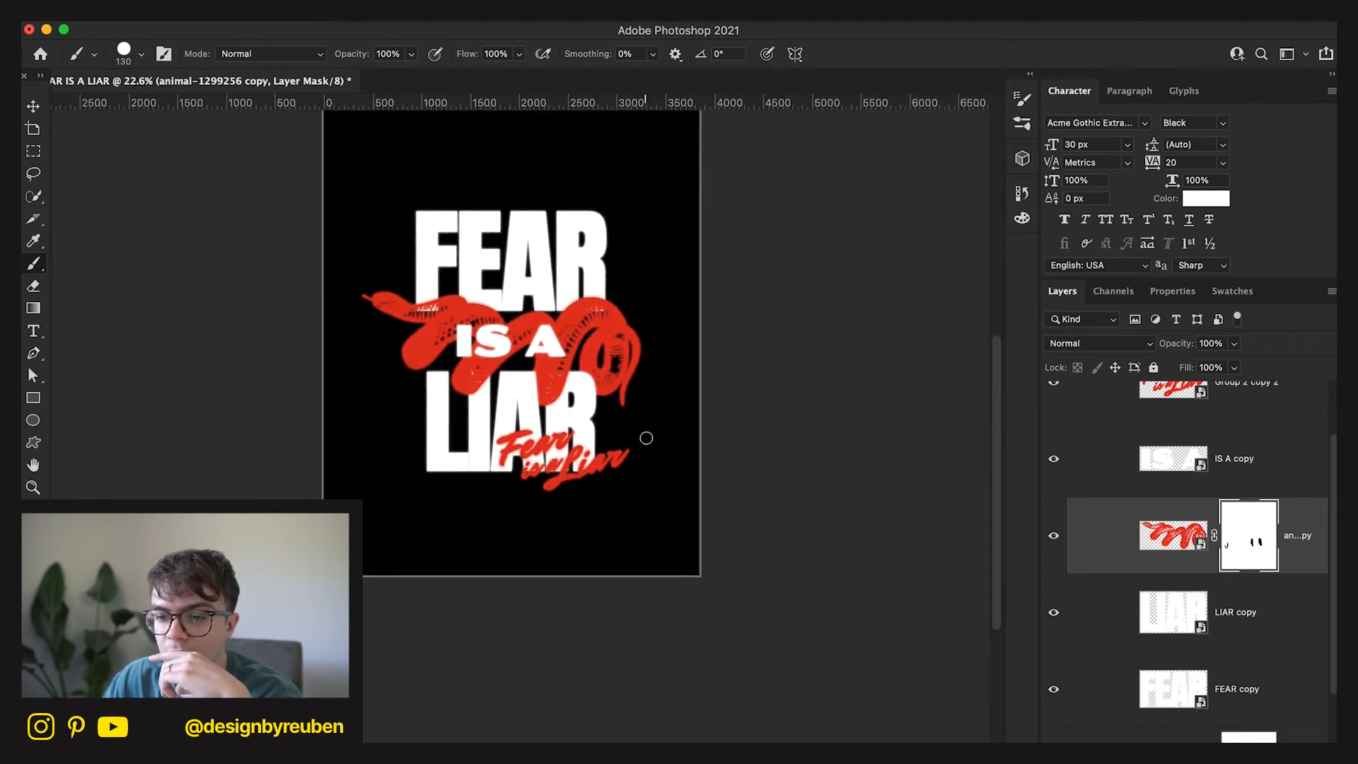
scroll(646, 438, up, 3)
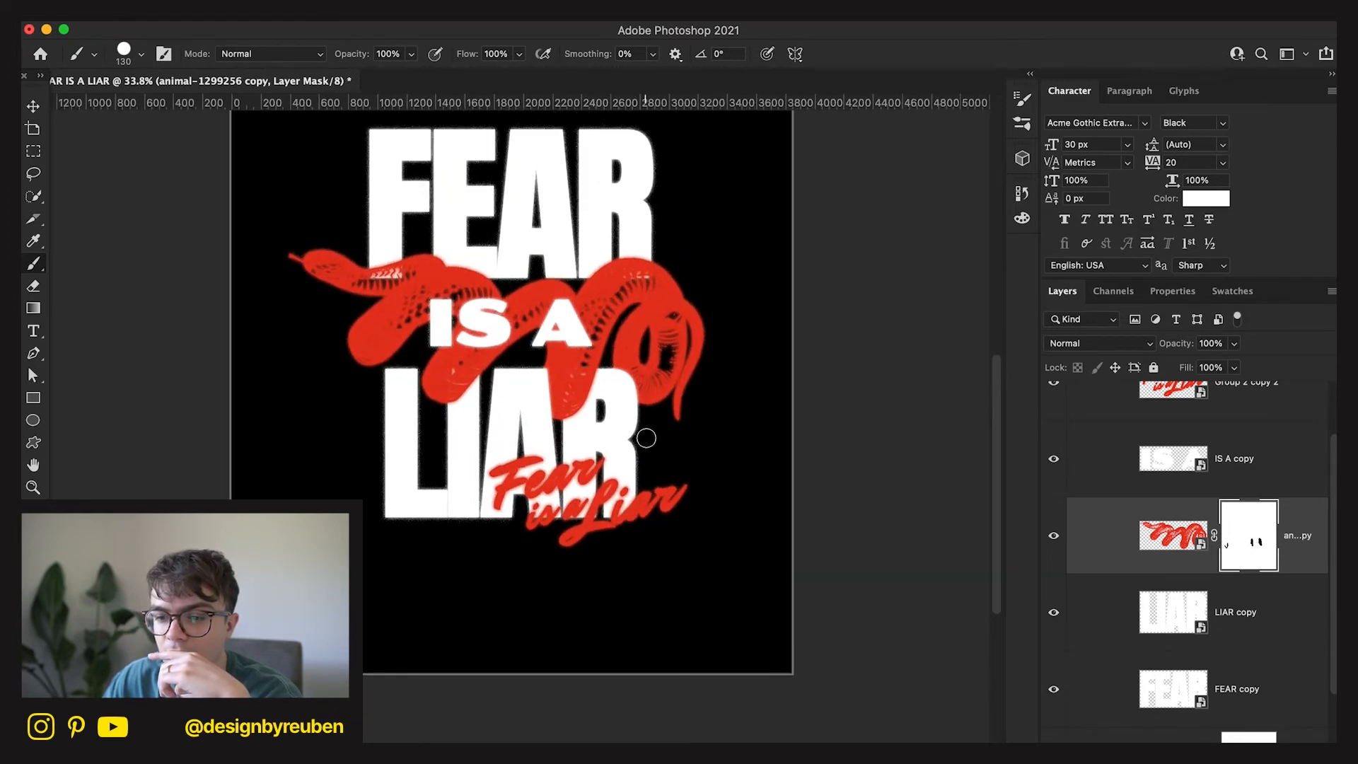
key(super+z)
scroll(646, 437, up, 2)
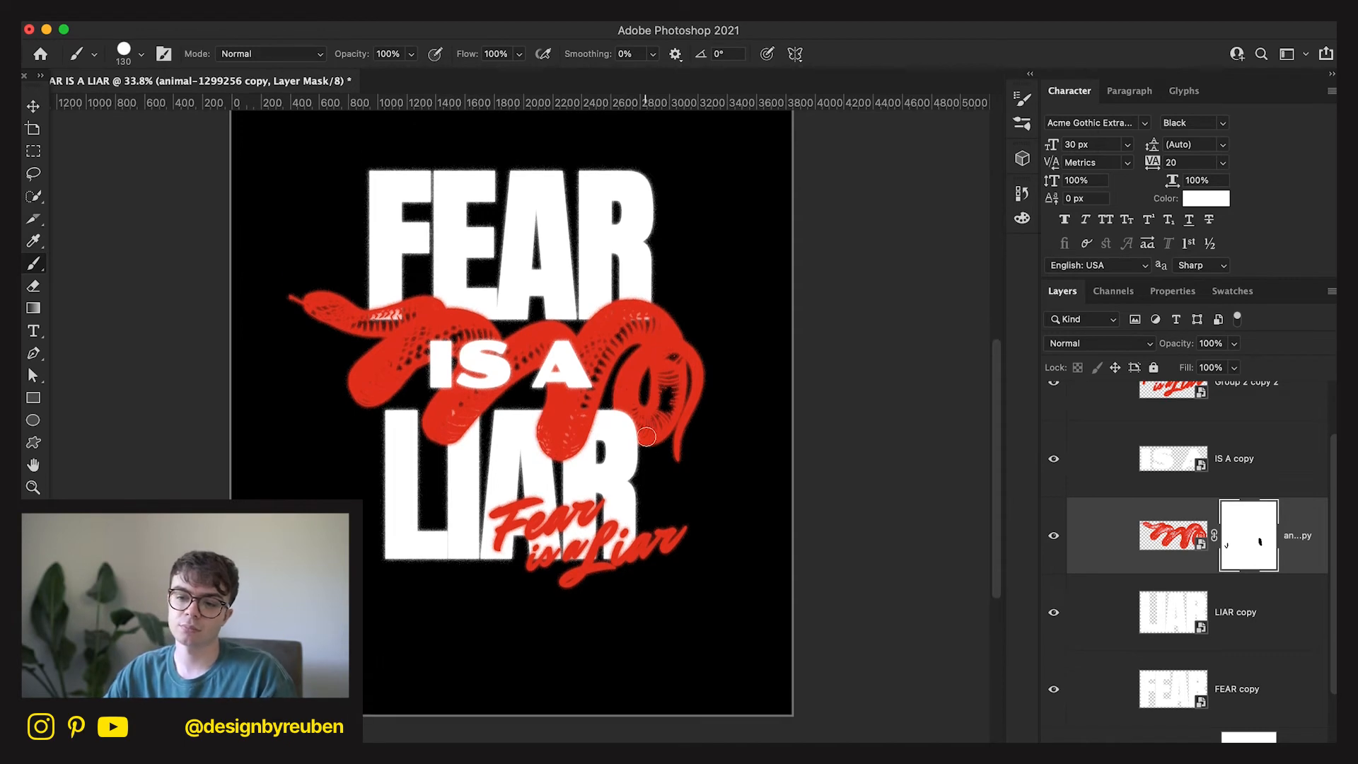
Mask the snake's second bend on the upper layer so the I of LIAR sits in front of it.
scroll(511, 461, up, 2)
mouse_move(424, 440)
mouse_down()
mouse_move(439, 385)
mouse_move(462, 402)
mouse_up()
scroll(629, 445, down, 3)
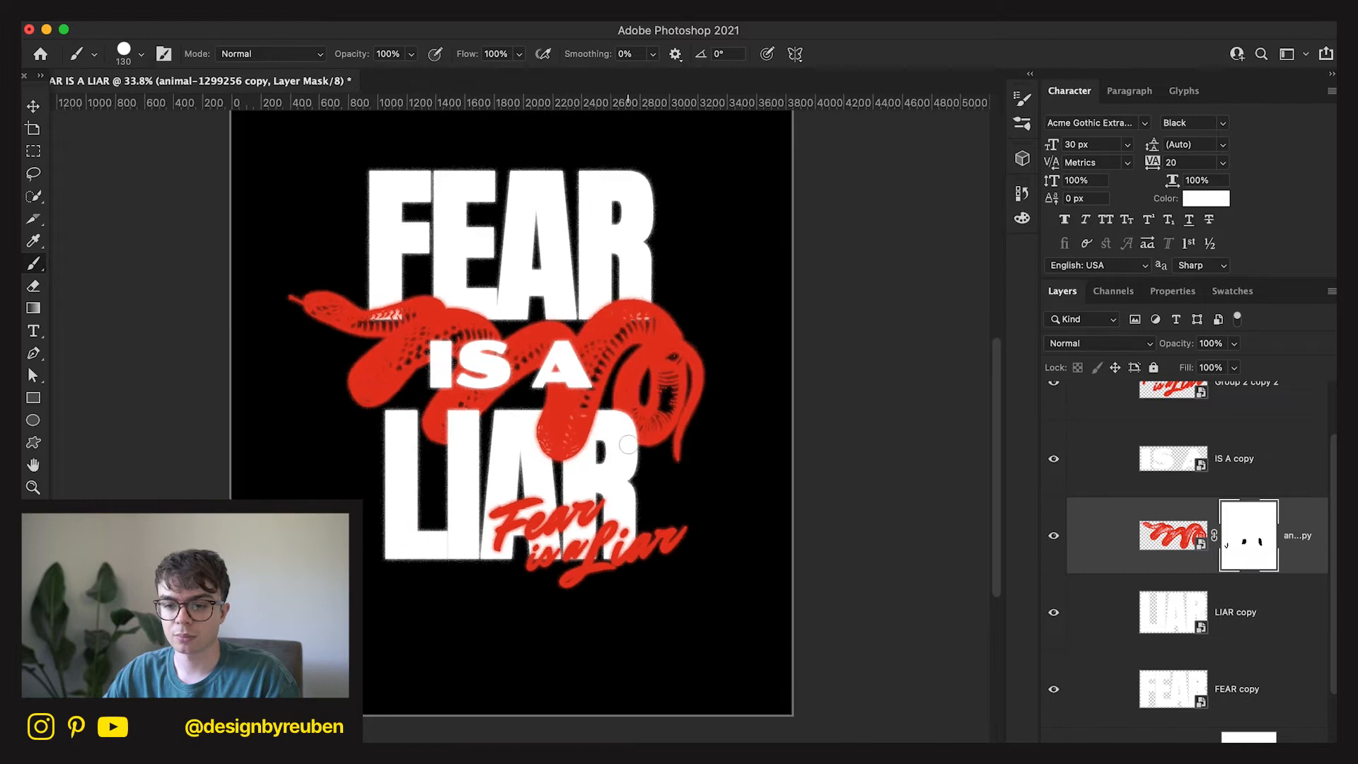
scroll(629, 445, up, 3)
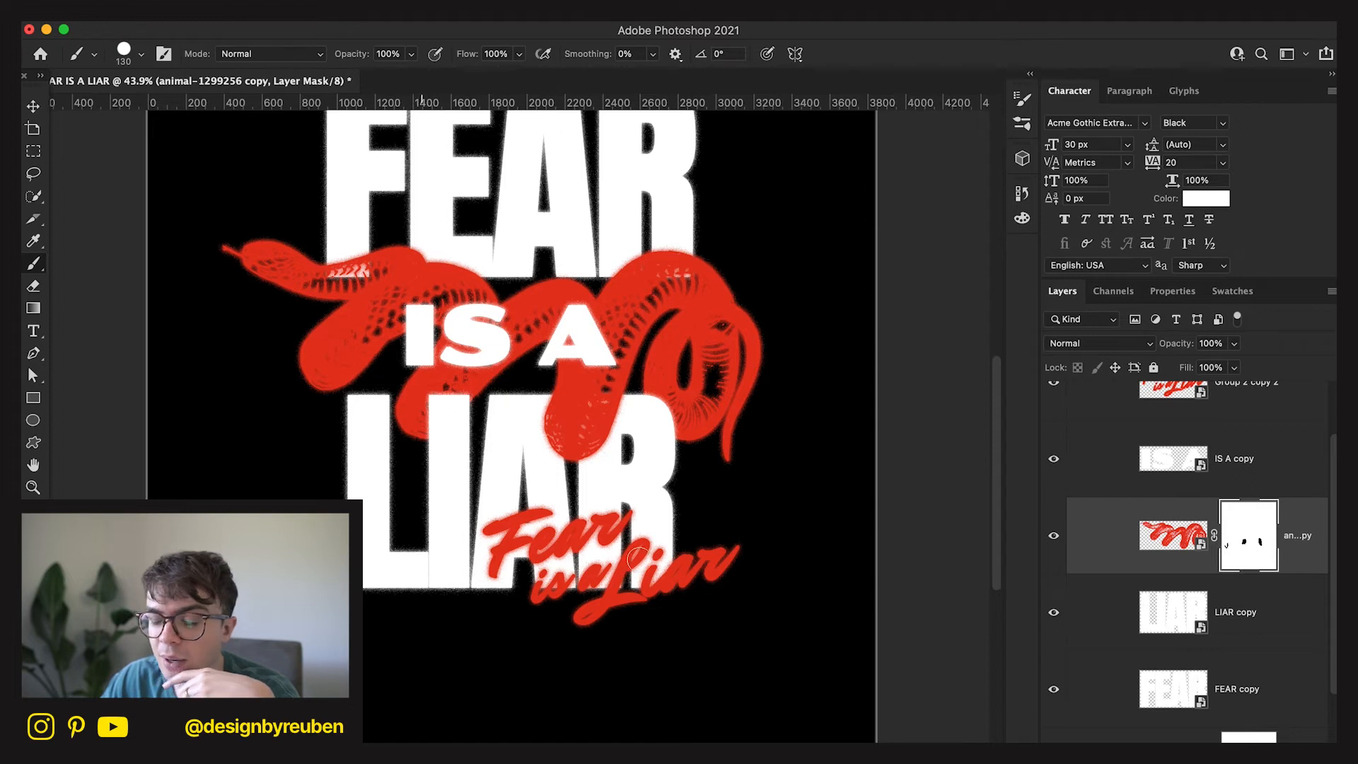
Open the LIAR copy smart object and its nested smart objects down to the editable LIAR text.
click(1214, 472)
click(1154, 612)
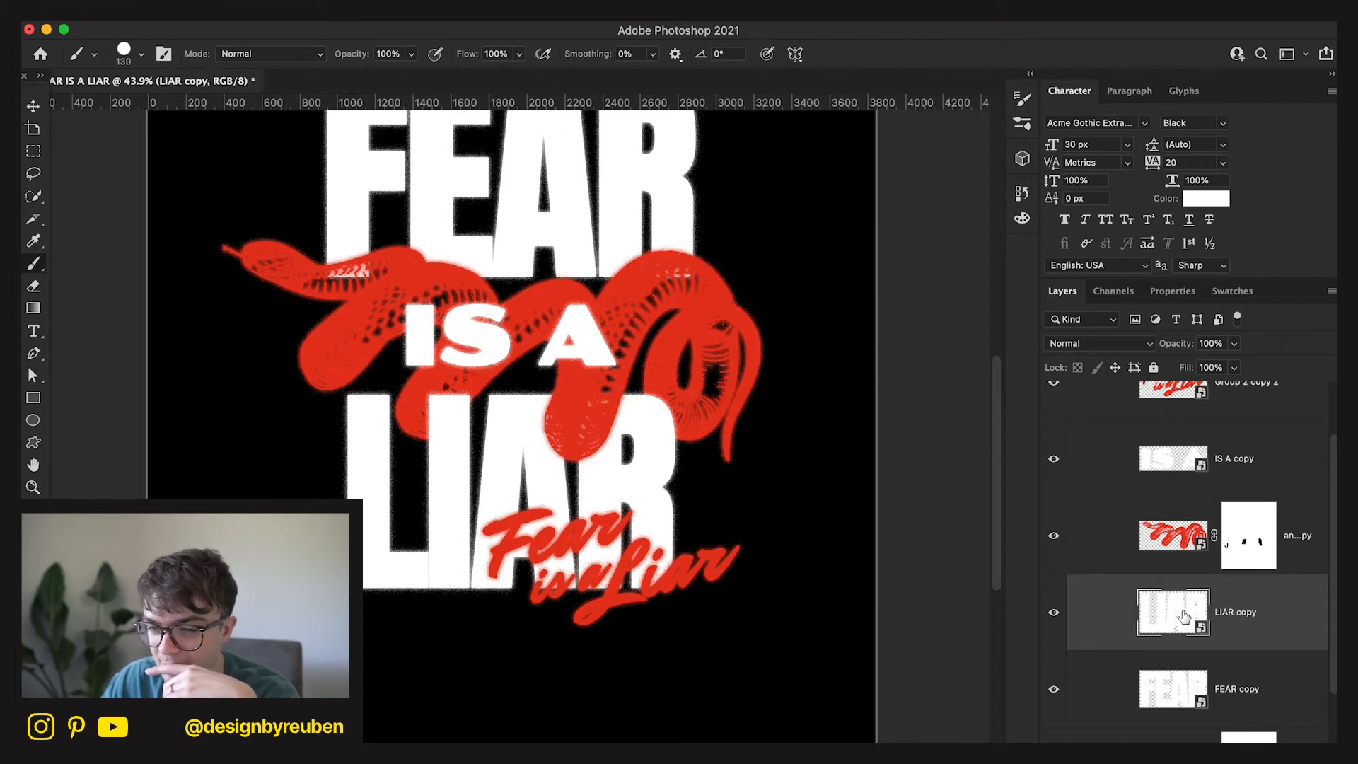
double_click(1183, 616)
double_click(1125, 432)
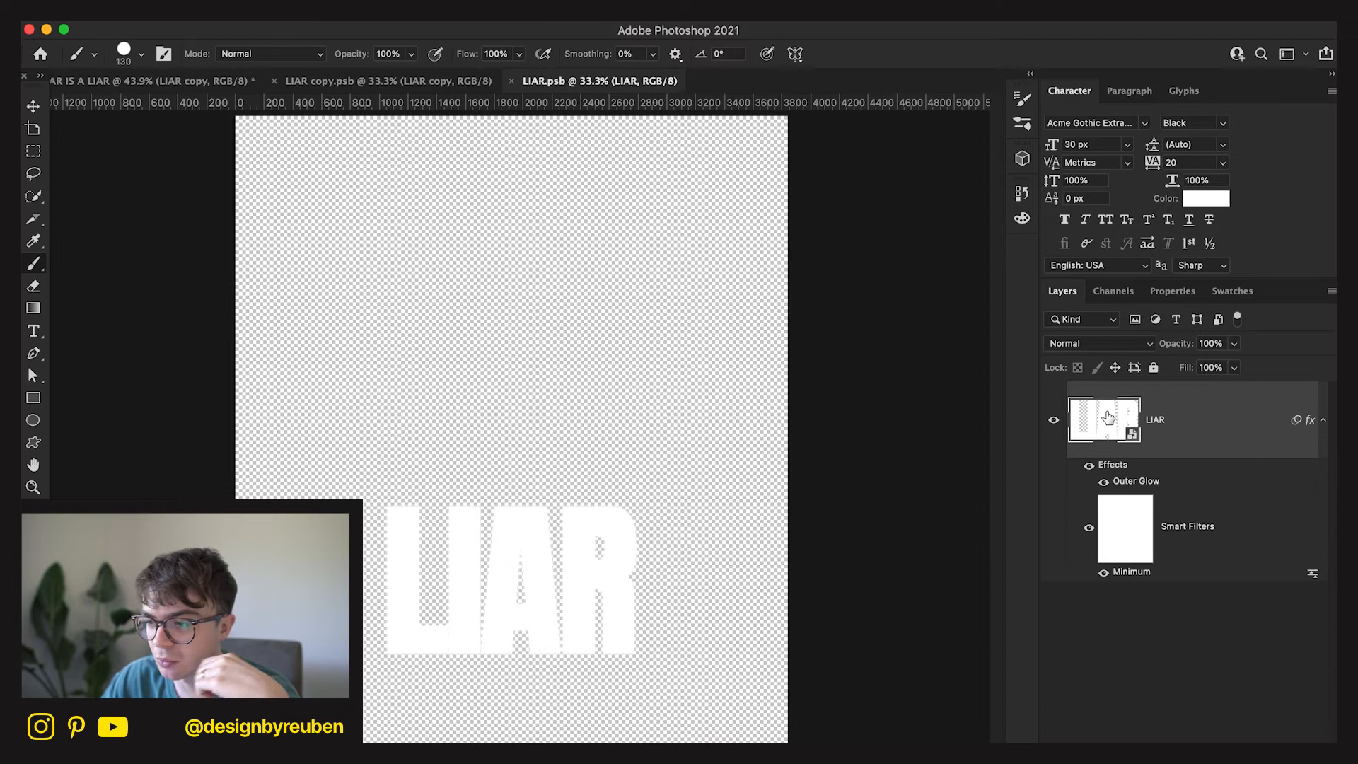
double_click(1106, 417)
double_click(1110, 413)
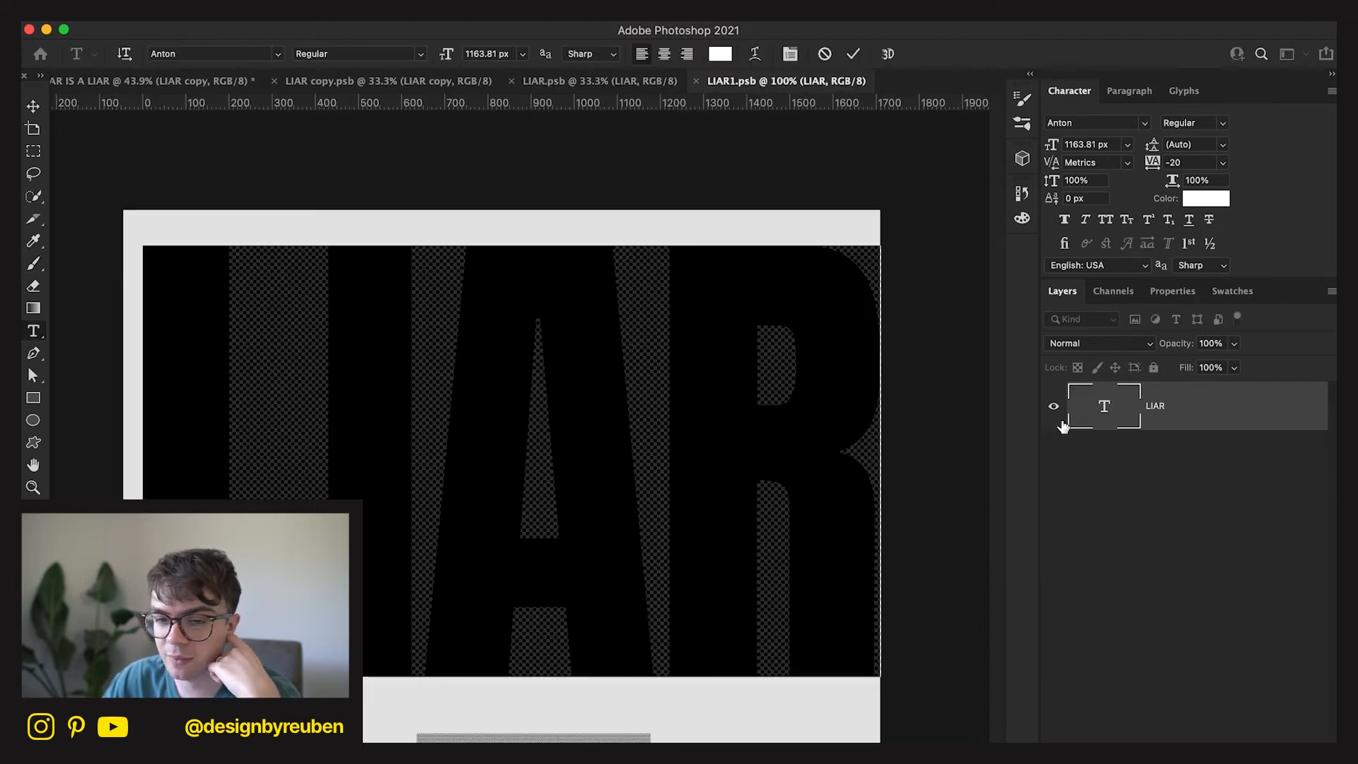
Widen the canvas of the LIAR text document to 2000 pixels.
click(1228, 561)
click(24, 112)
click(220, 10)
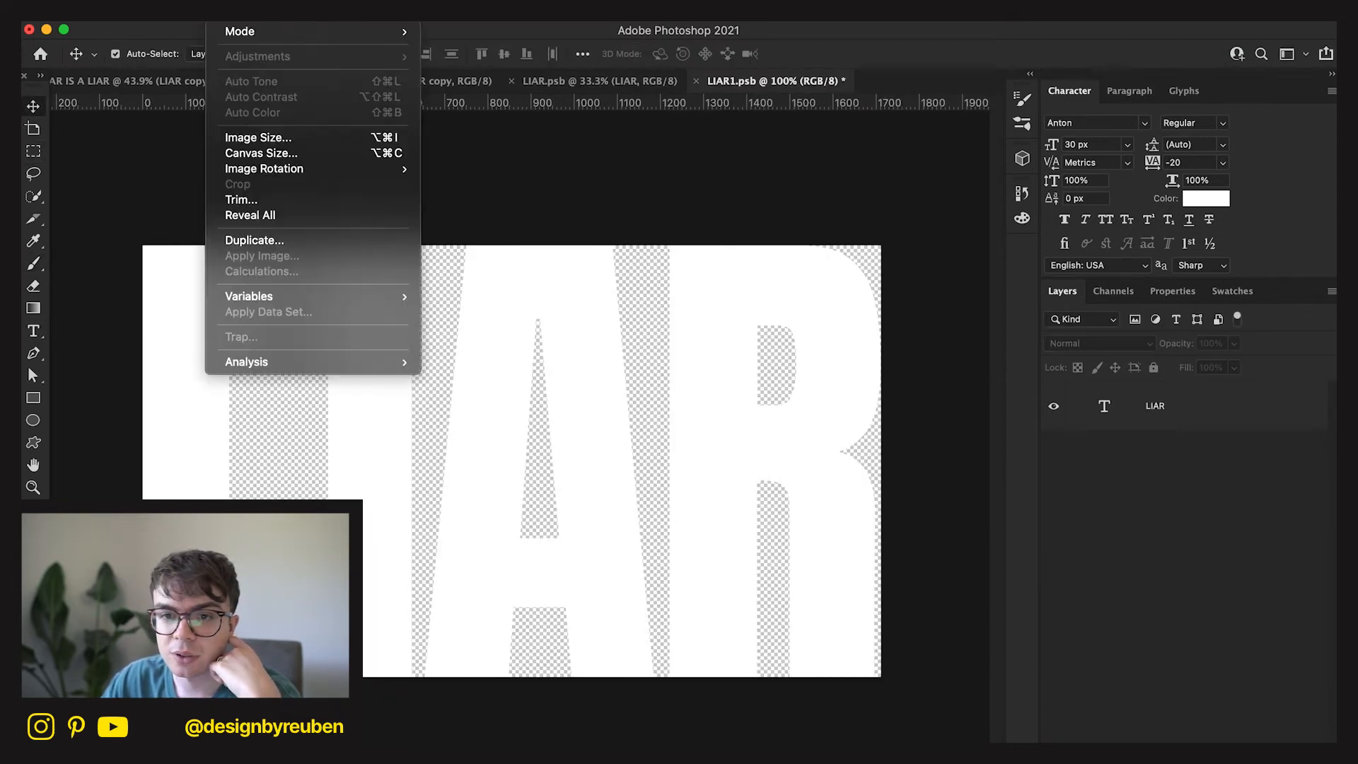
click(255, 150)
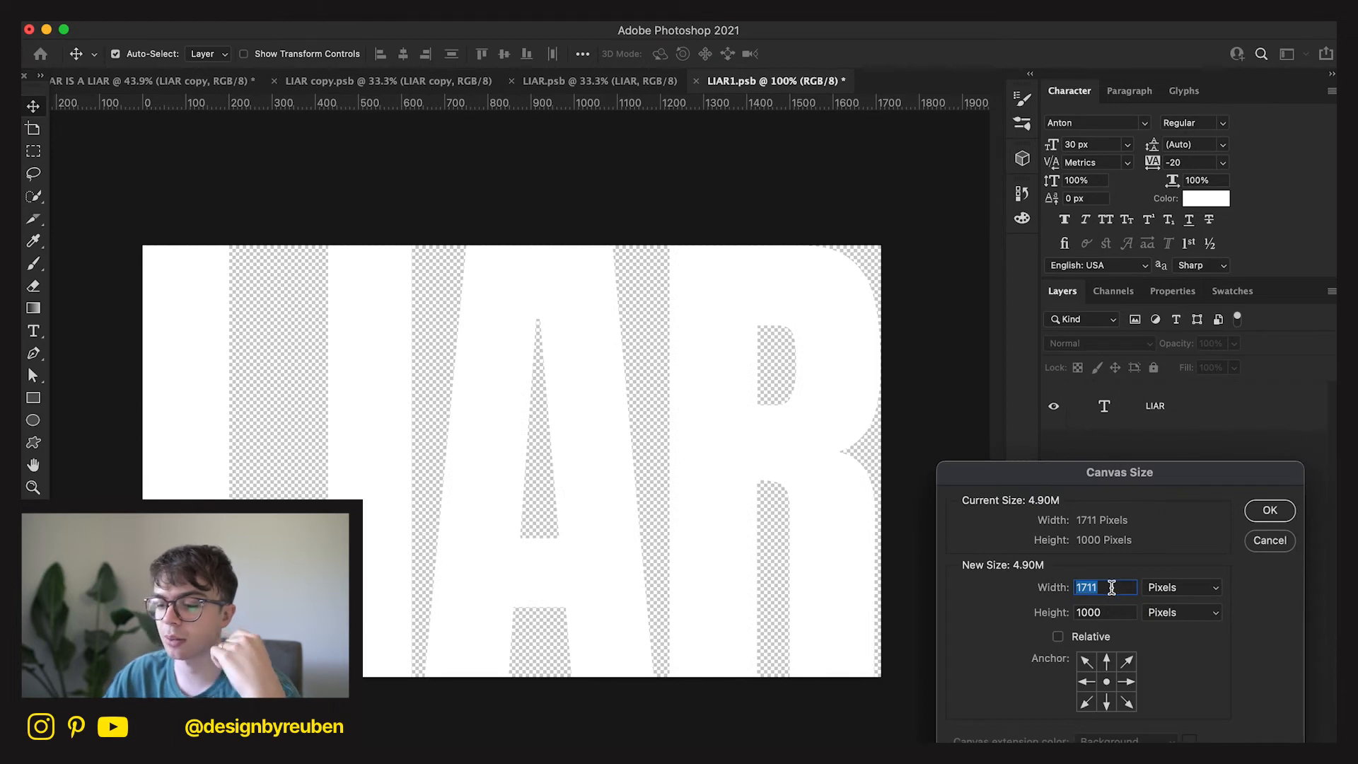
text(2000)
key(Return)
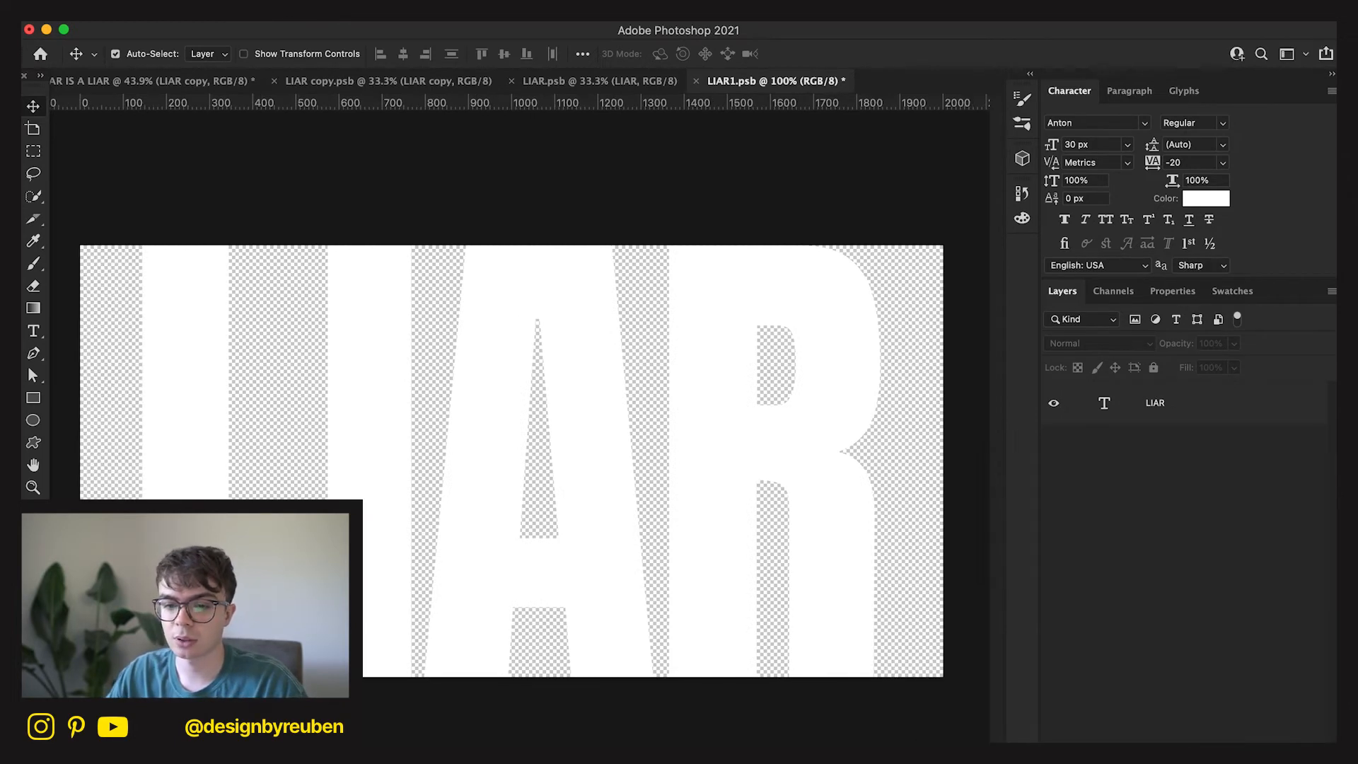
Set the tracking of the letter L in the LIAR text to 20.
click(1145, 423)
key(t)
drag(332, 538, 123, 538)
drag(1154, 164, 1156, 164)
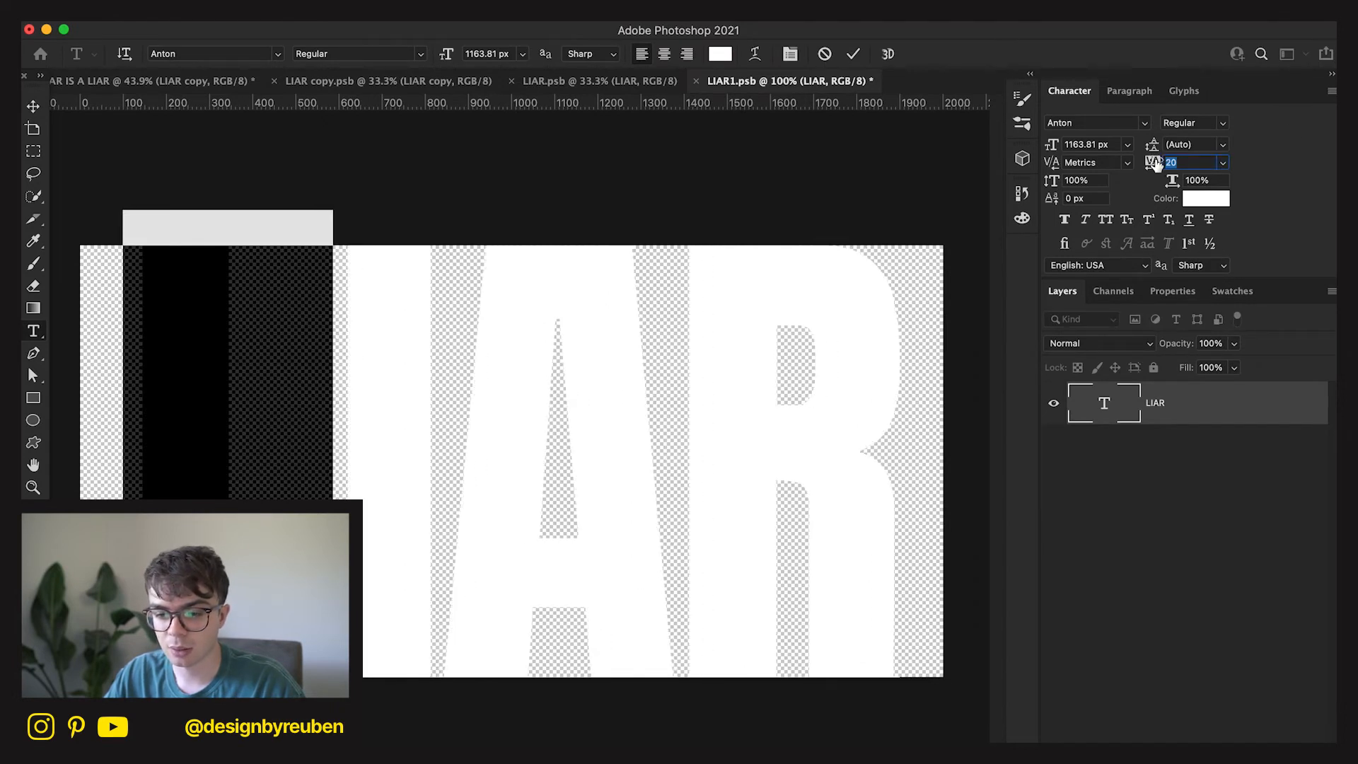
Set alignment relative to the canvas and centre the LIAR text horizontally.
click(32, 107)
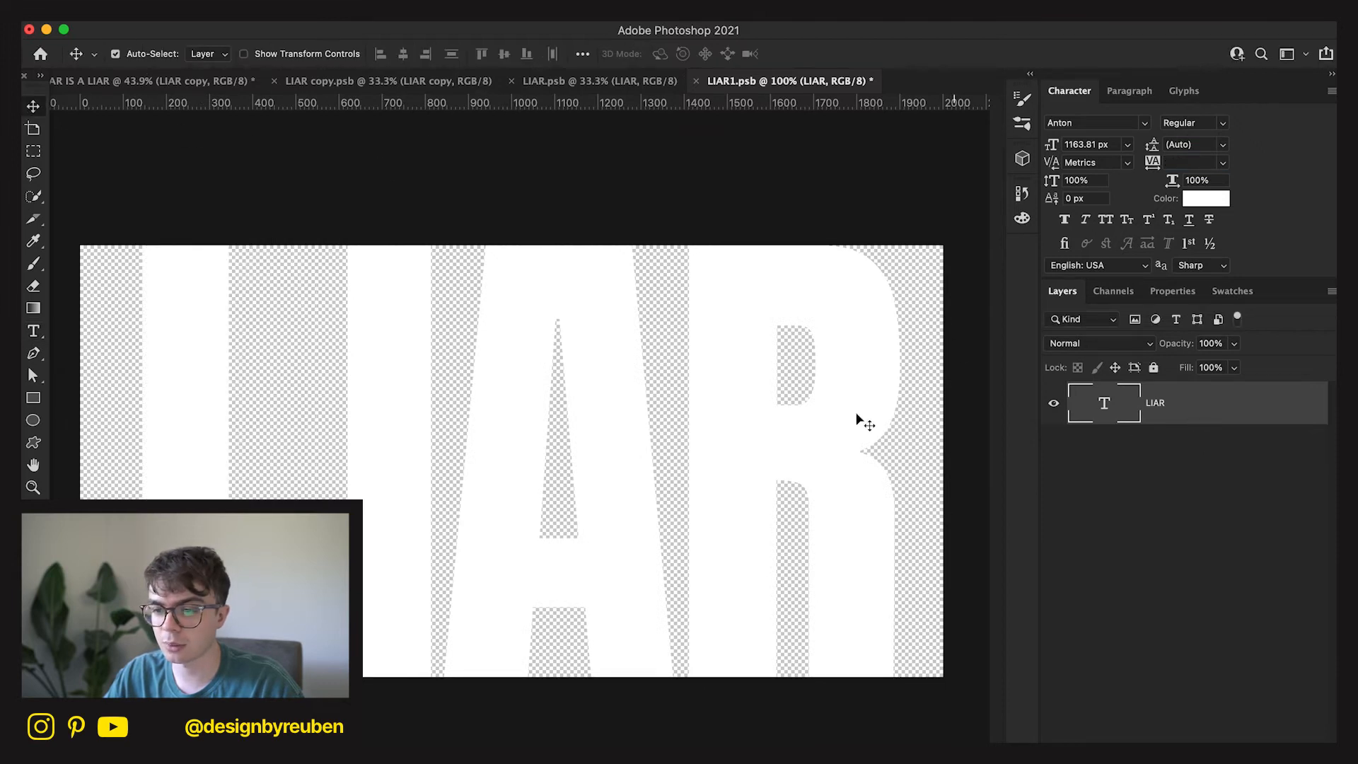
click(582, 54)
click(630, 213)
click(630, 230)
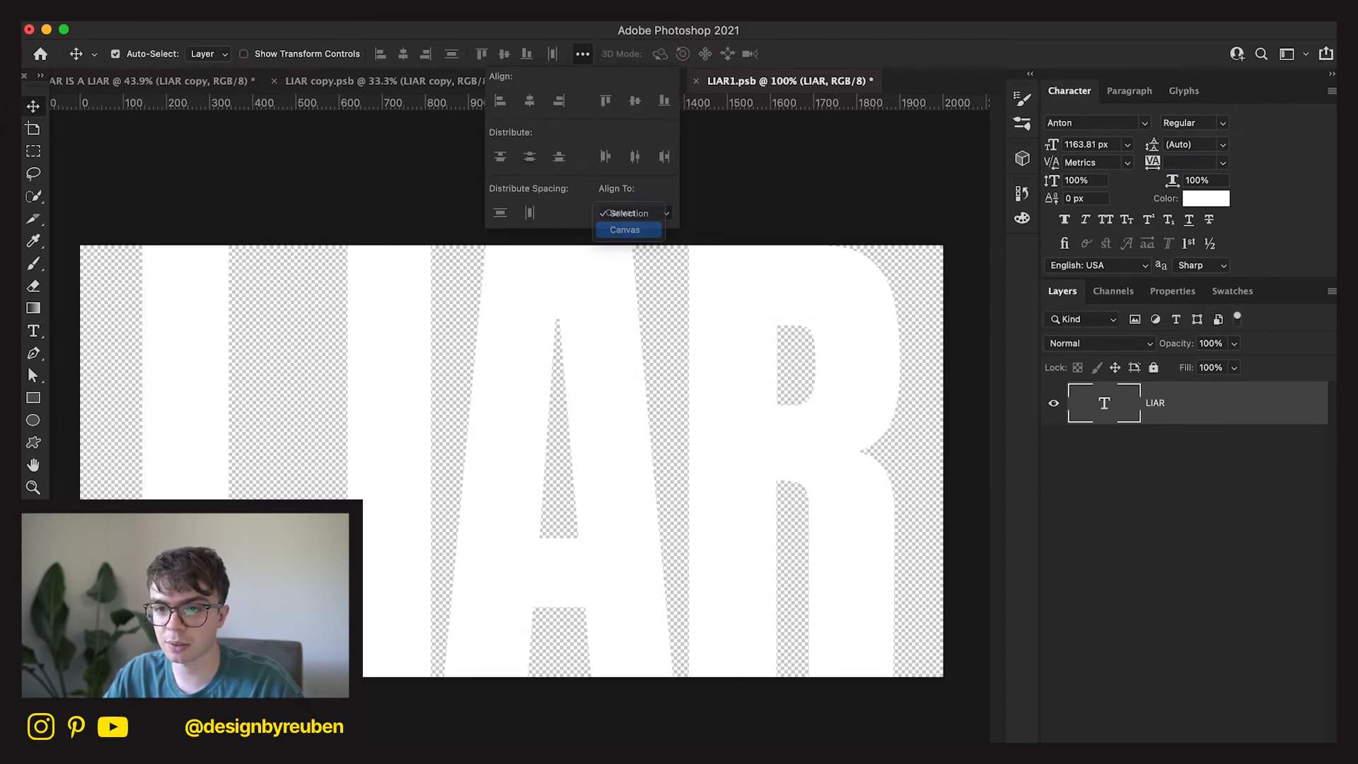
click(406, 54)
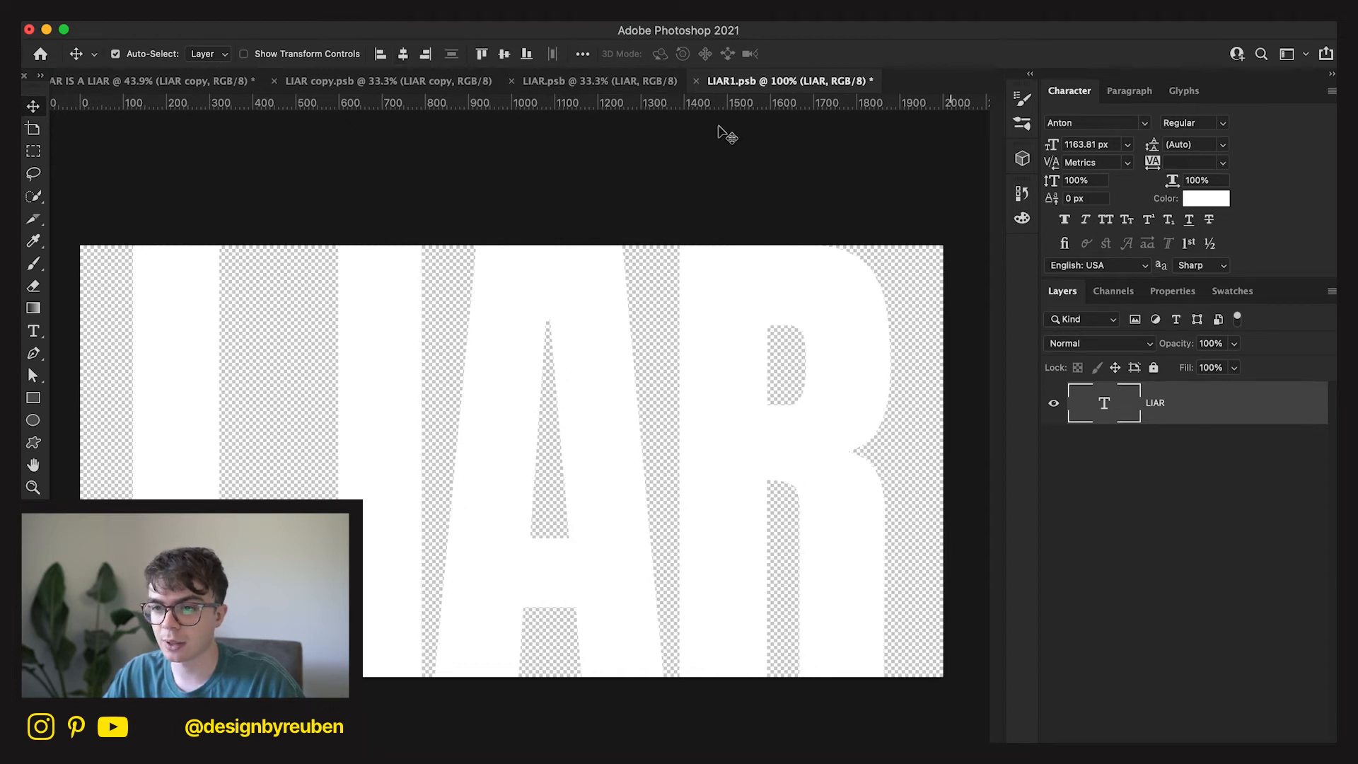
Save and close LIAR1.psb, LIAR.psb and LIAR copy.psb to update LIAR in the main design.
key(super+s)
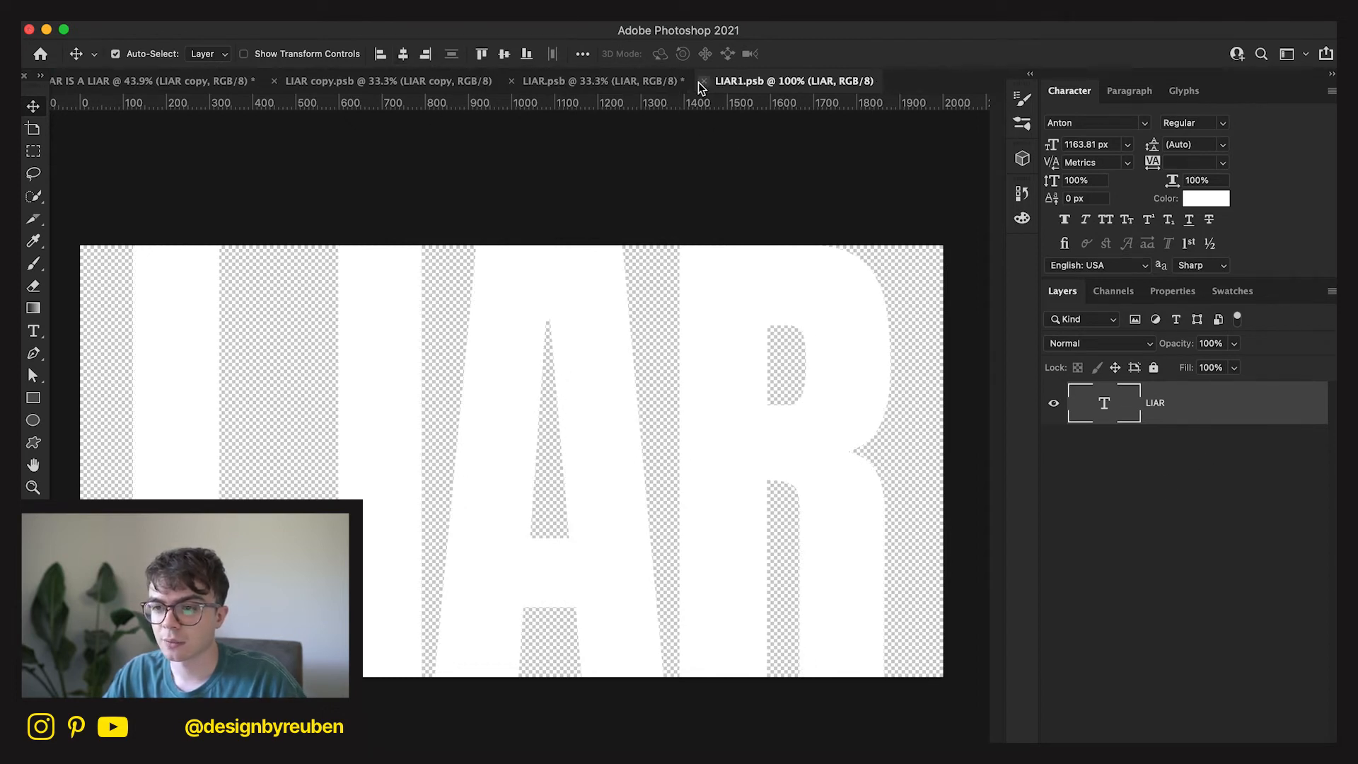
click(700, 82)
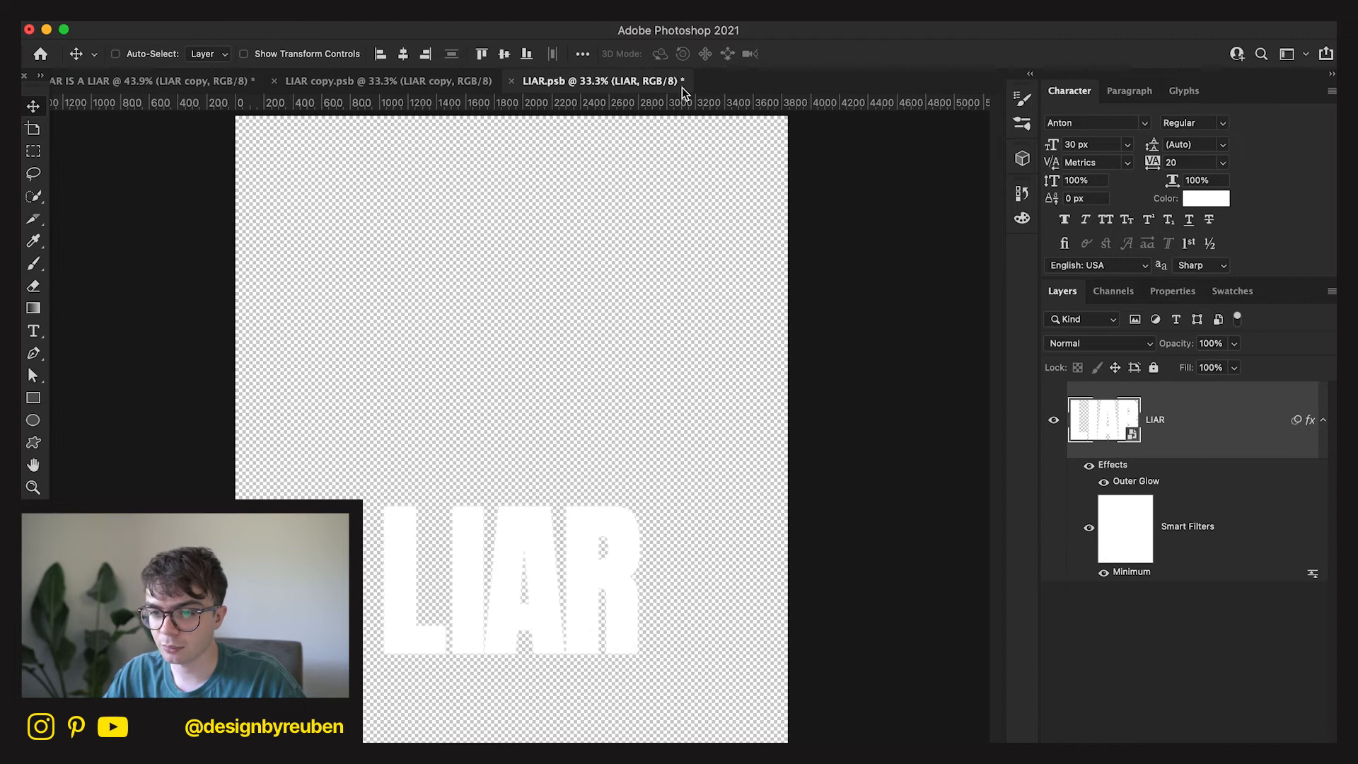
key(super+s)
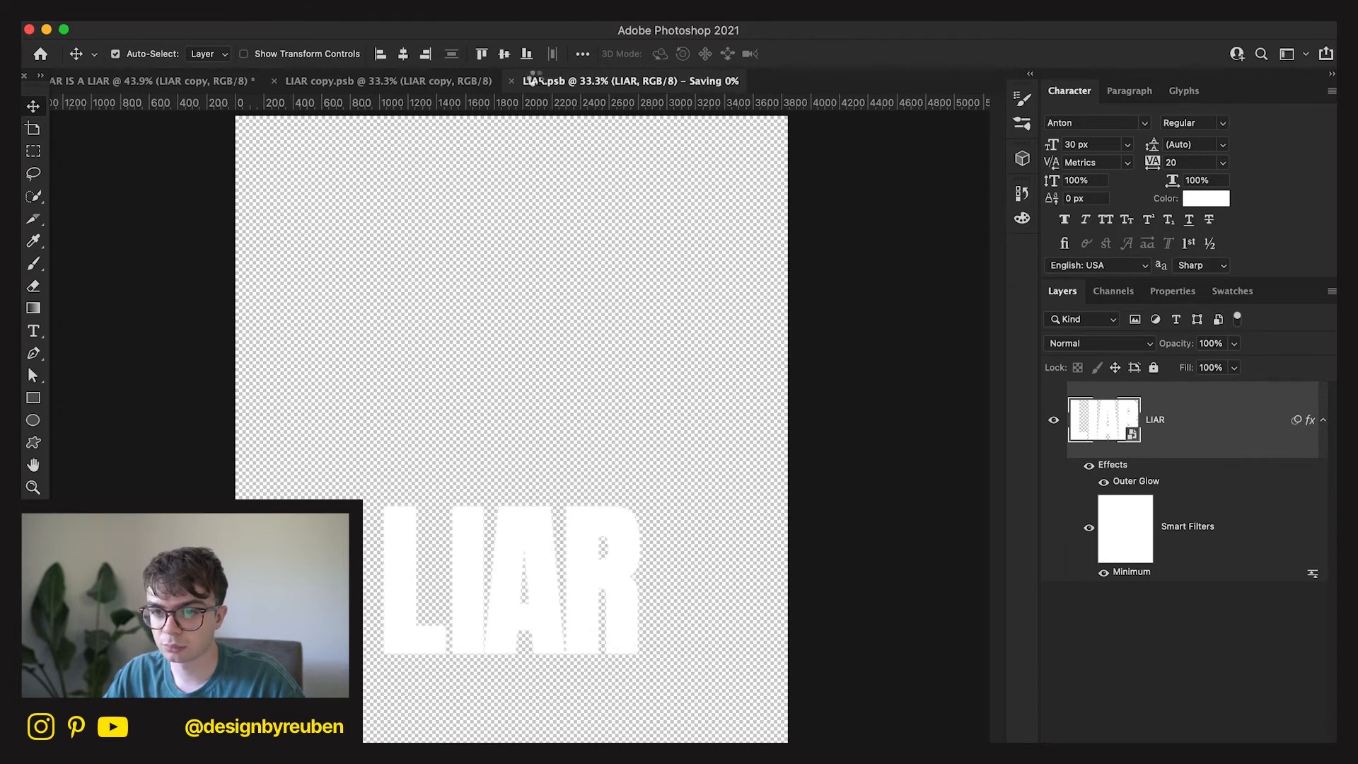
click(513, 80)
key(super+s)
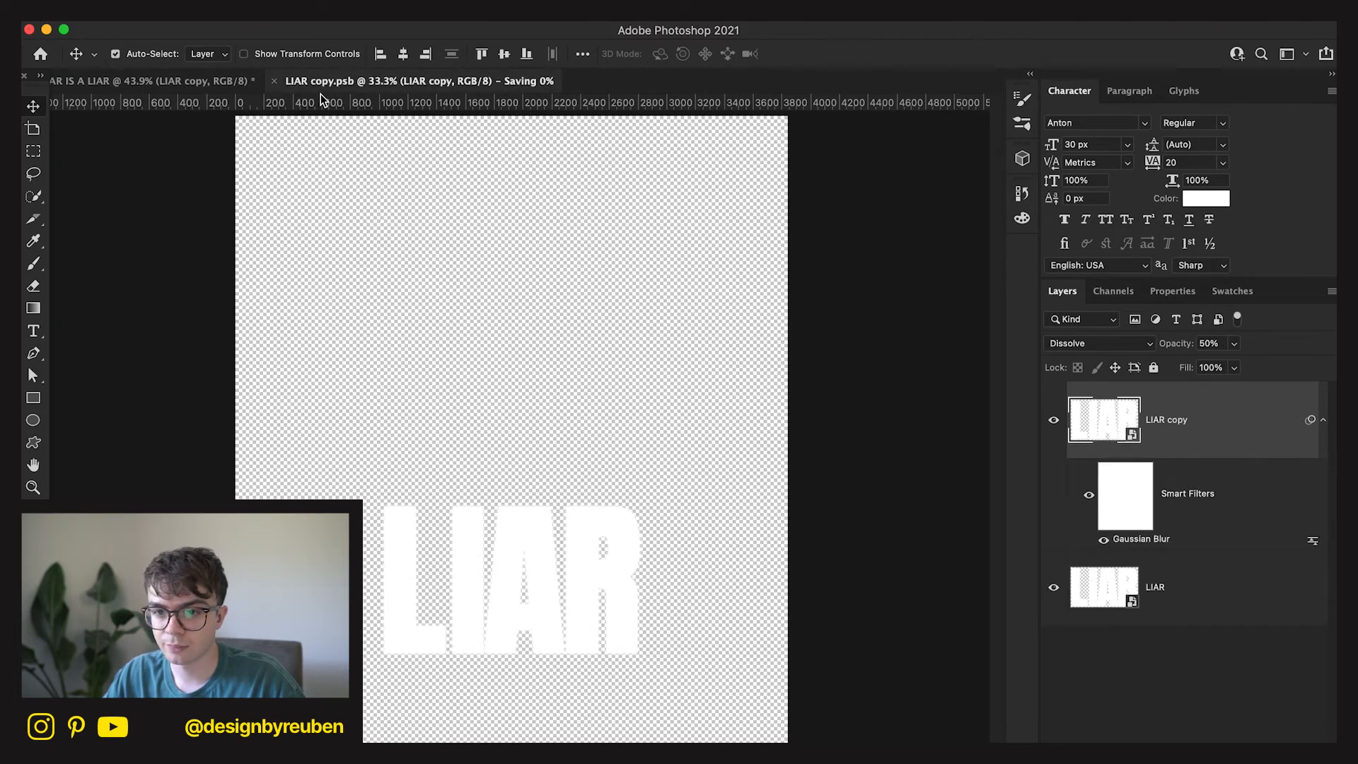
click(275, 82)
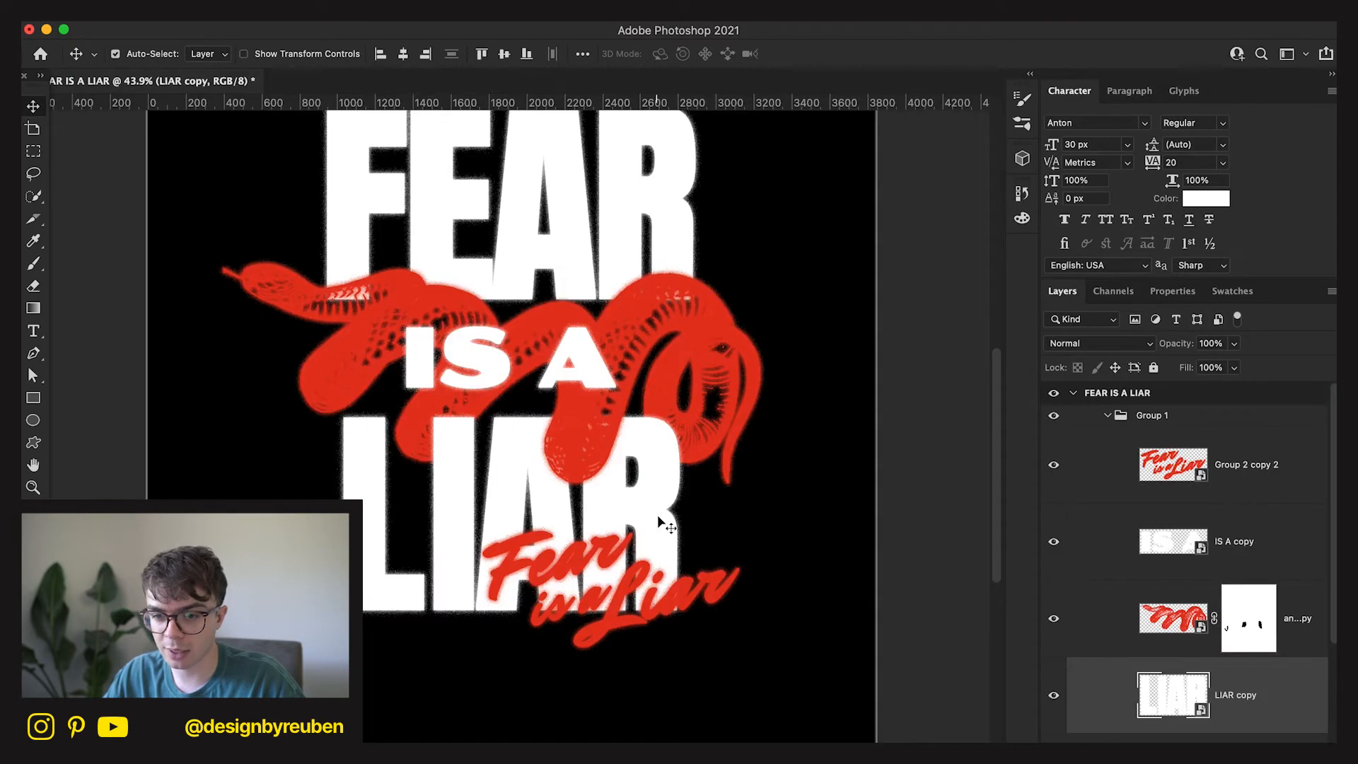
scroll(656, 514, down, 3)
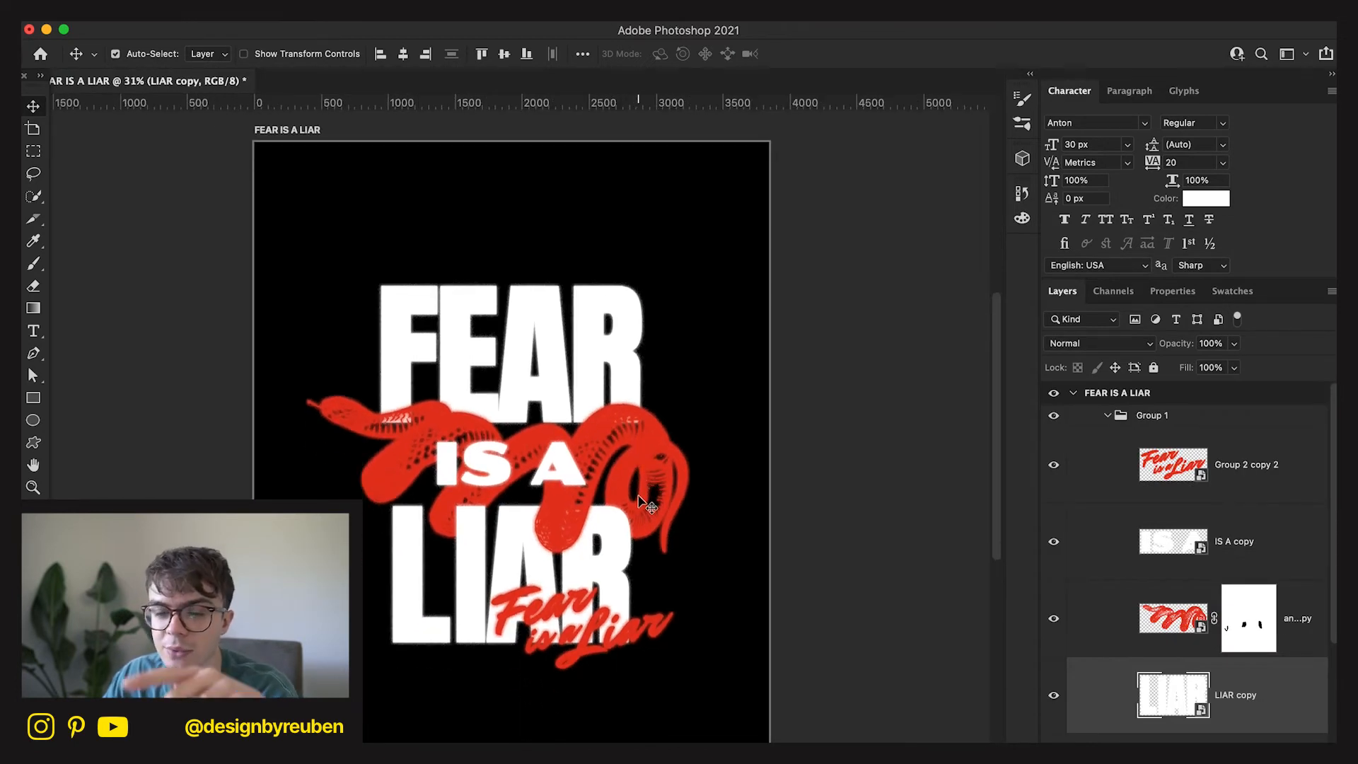
scroll(635, 488, down, 1)
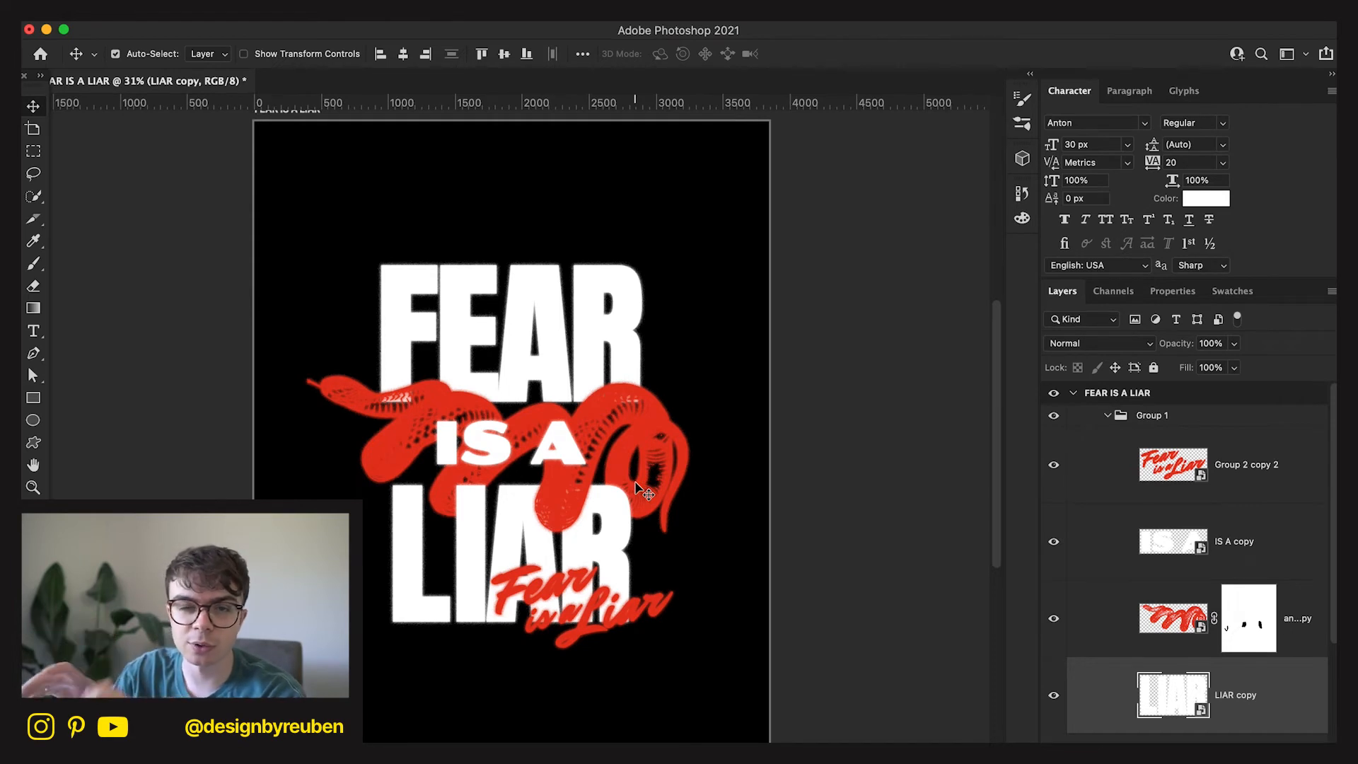
scroll(640, 495, up, 2)
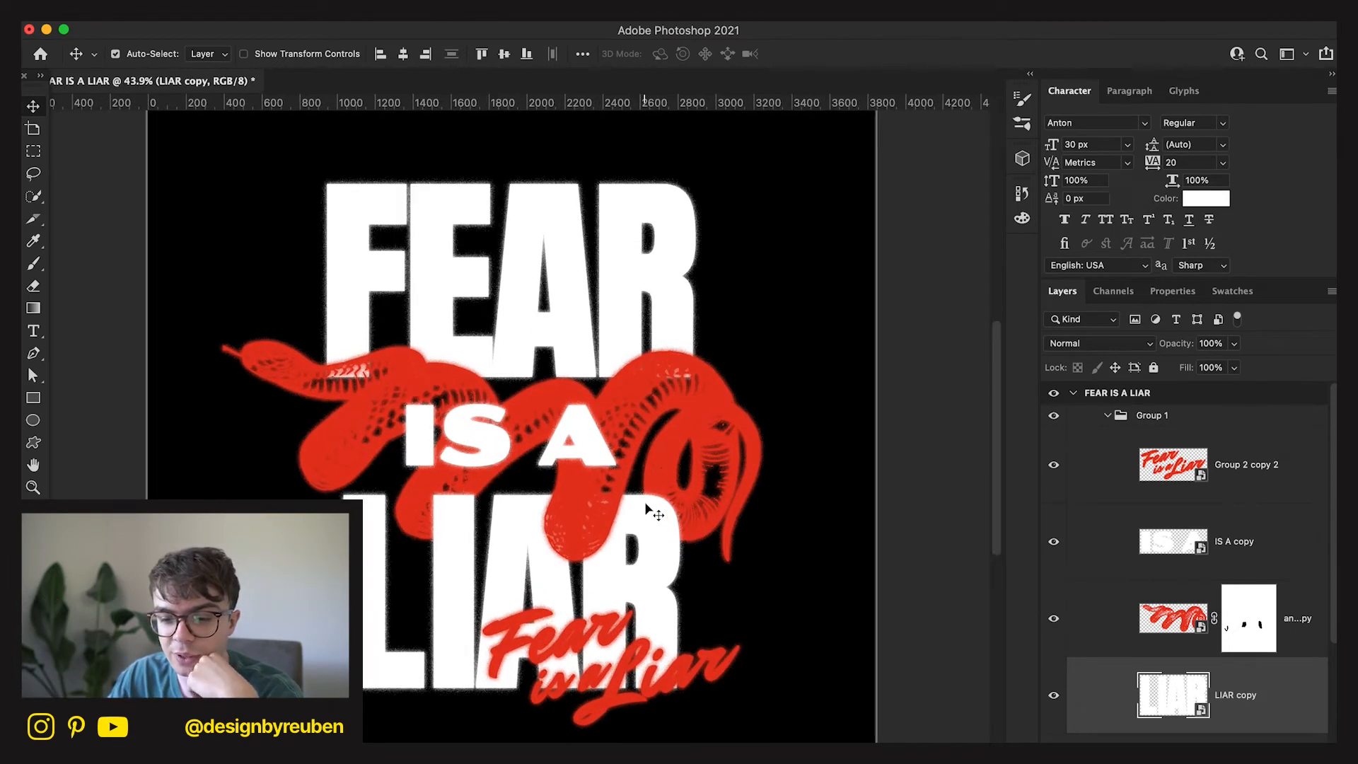
Open the nested LIAR text document from the LIAR copy layer and increase the tracking of the letter I.
double_click(1161, 678)
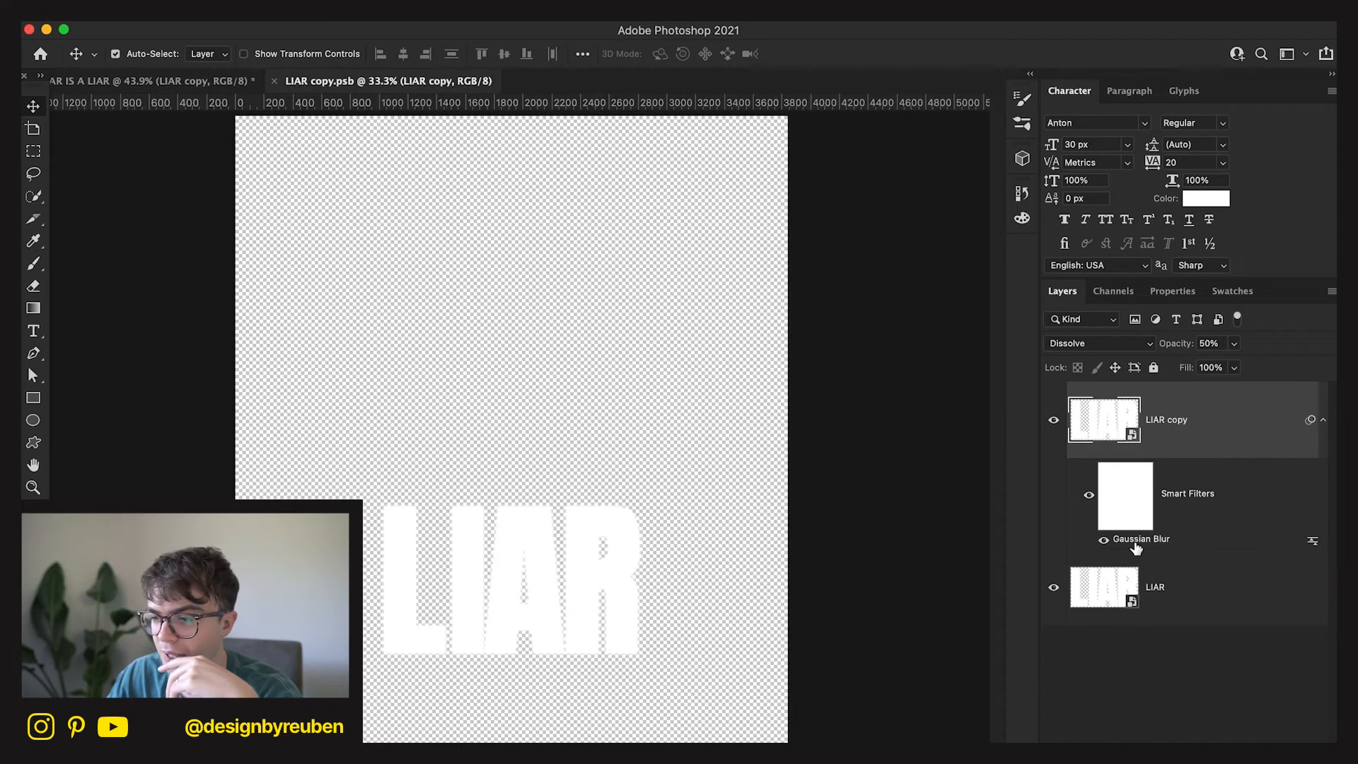
double_click(1114, 428)
double_click(1103, 422)
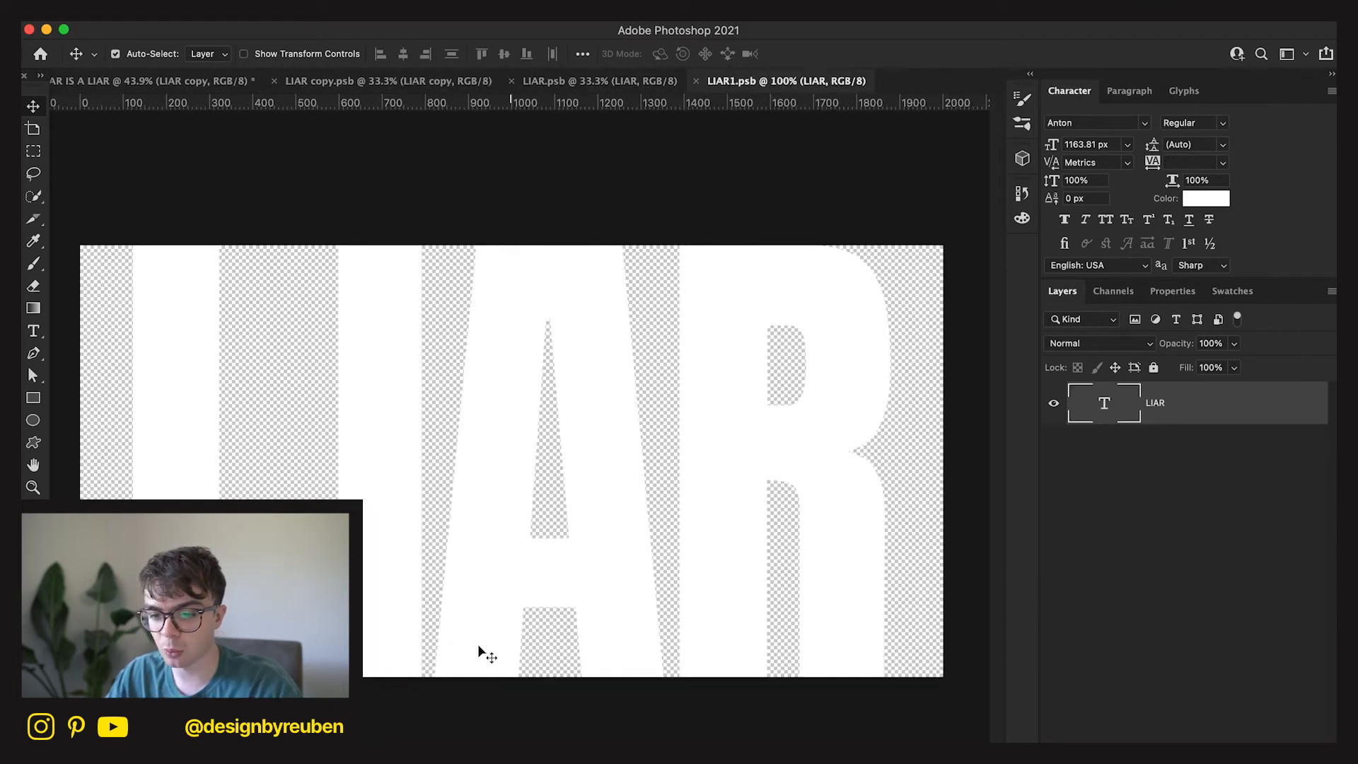
key(t)
drag(427, 539, 367, 536)
drag(1152, 166, 1155, 166)
click(1235, 548)
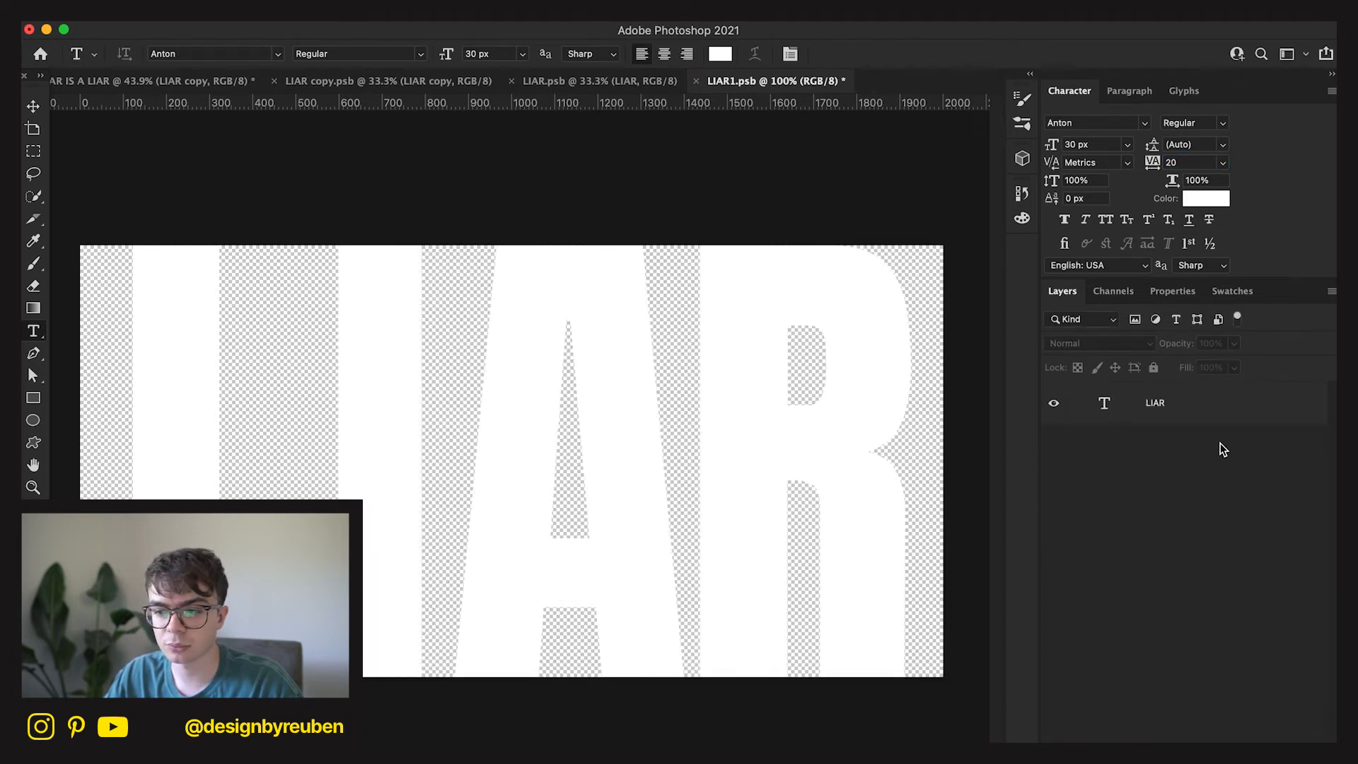
click(1225, 418)
Centre the respaced LIAR text horizontally on its canvas.
click(31, 106)
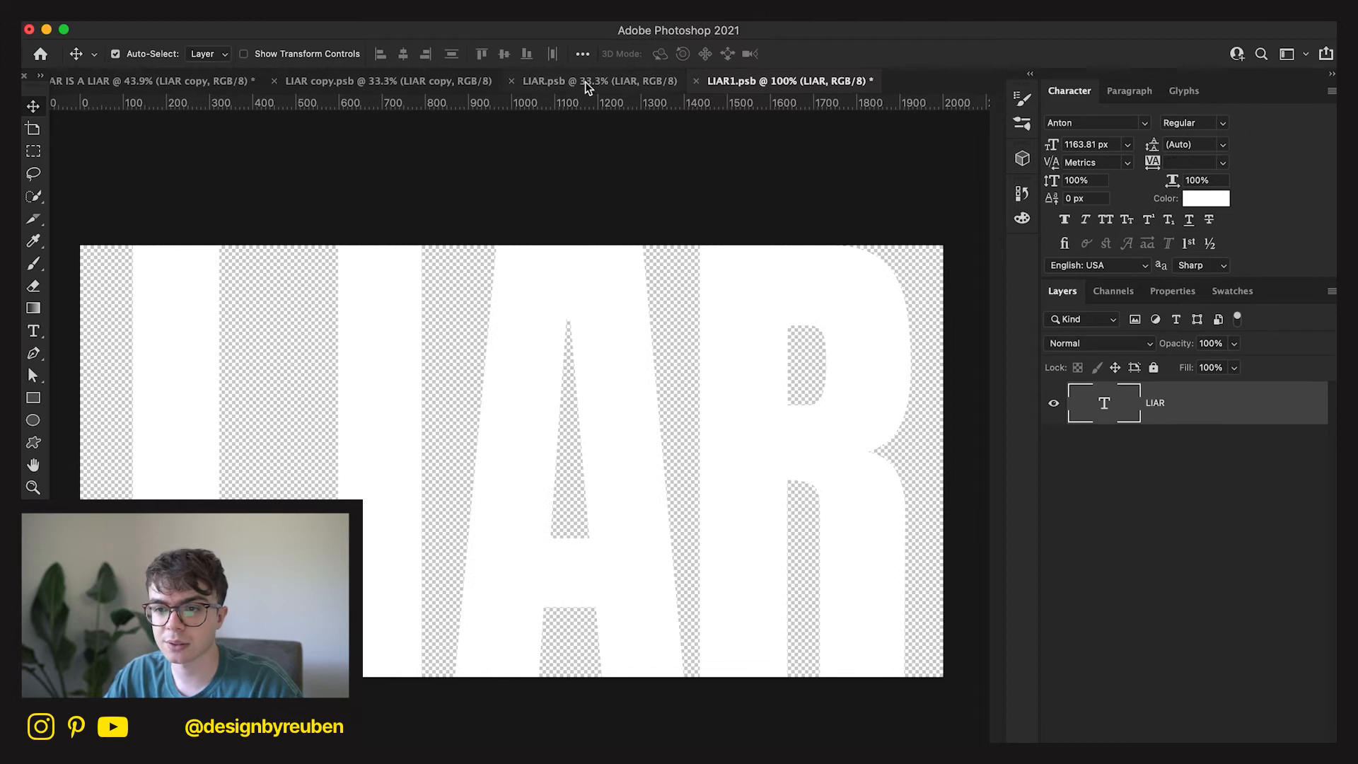
click(582, 55)
click(625, 212)
click(625, 229)
click(403, 53)
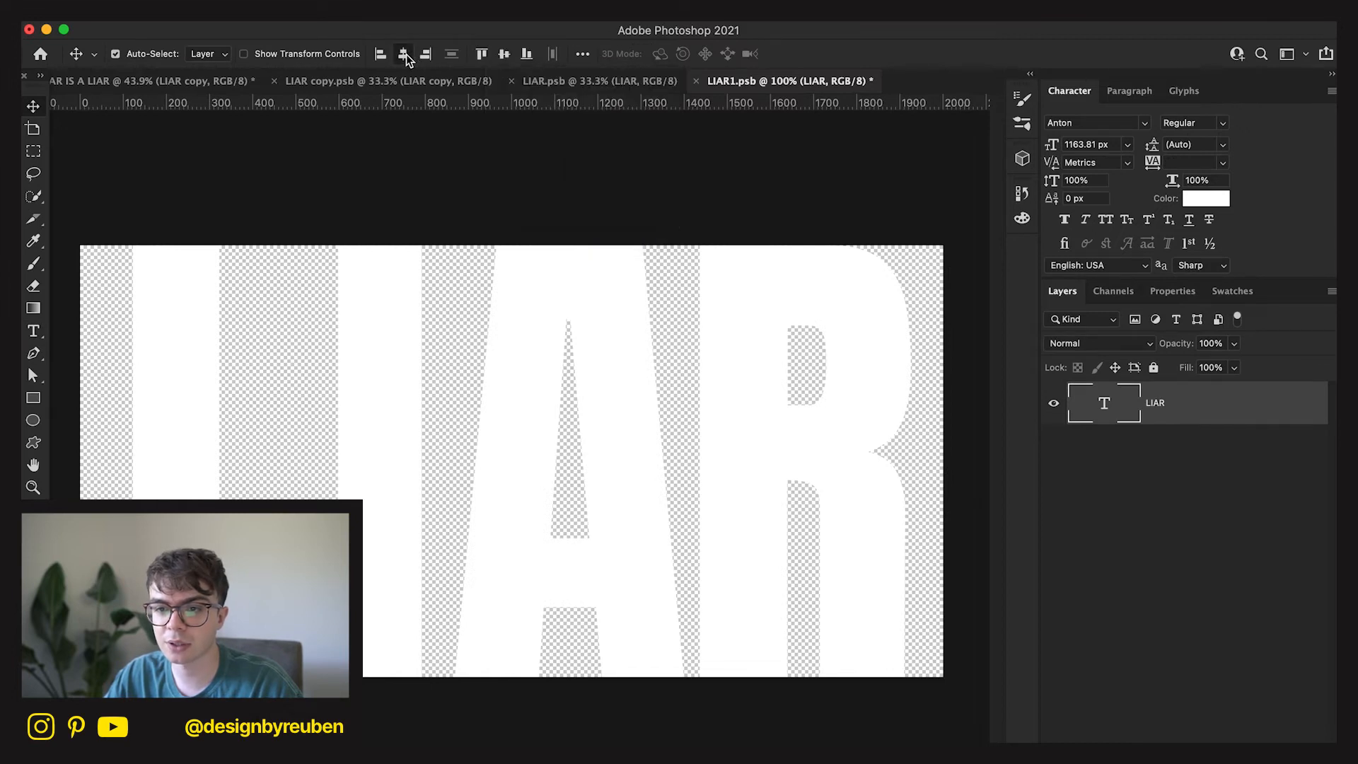
Save and close the nested LIAR1.psb, LIAR.psb and LIAR copy.psb documents to update the main design.
key(super+s)
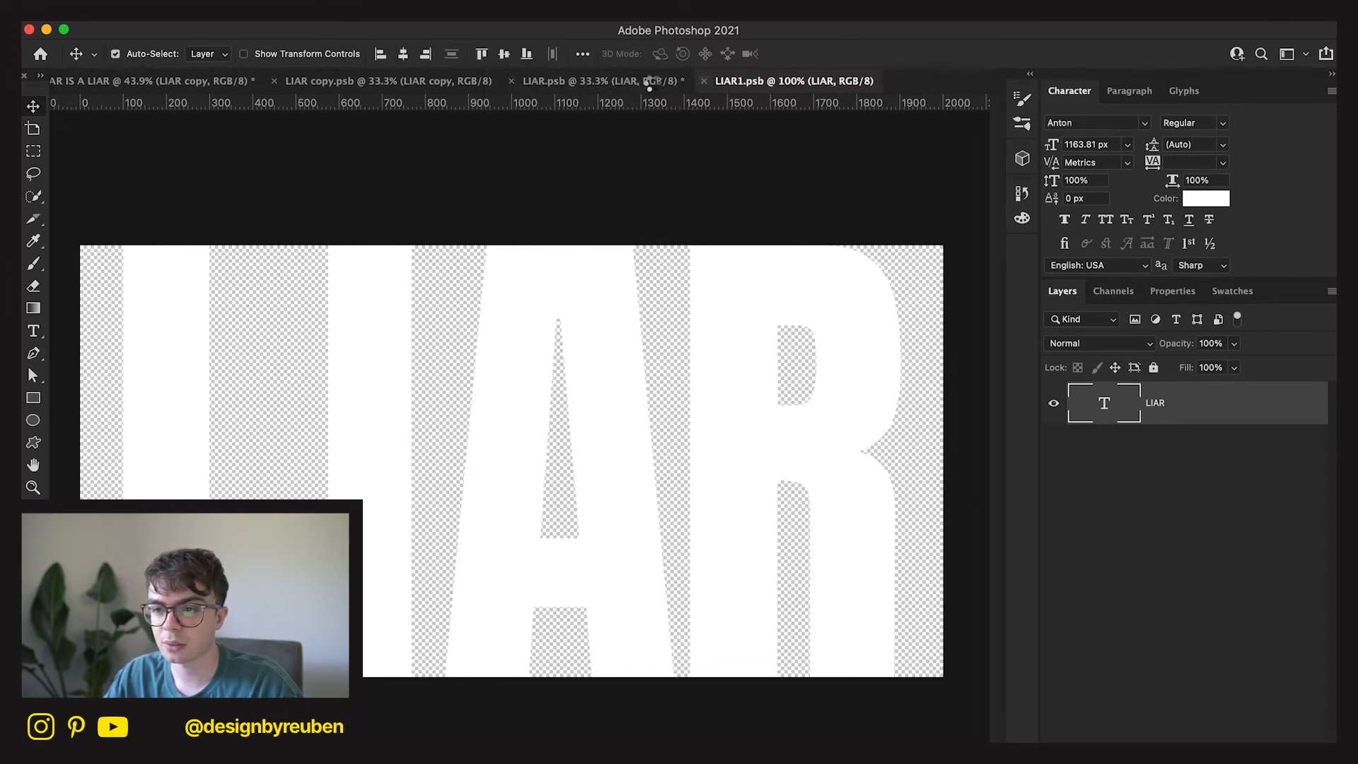
key(super+s)
click(516, 82)
key(super+s)
click(279, 81)
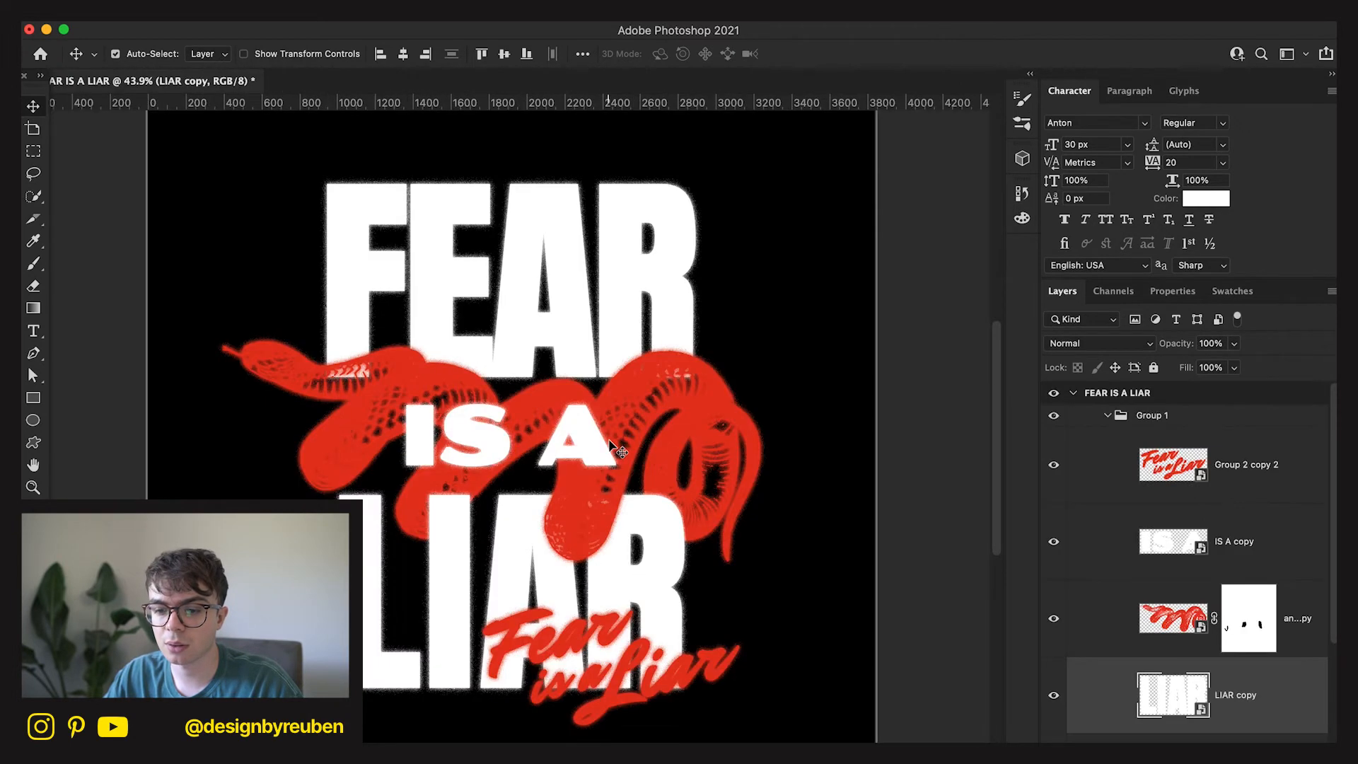
Try moving the red "Fear is a Liar" script further left over the LIAR lettering and undo the move.
scroll(610, 443, down, 5)
click(1222, 485)
drag(698, 557, 633, 554)
key(super+z)
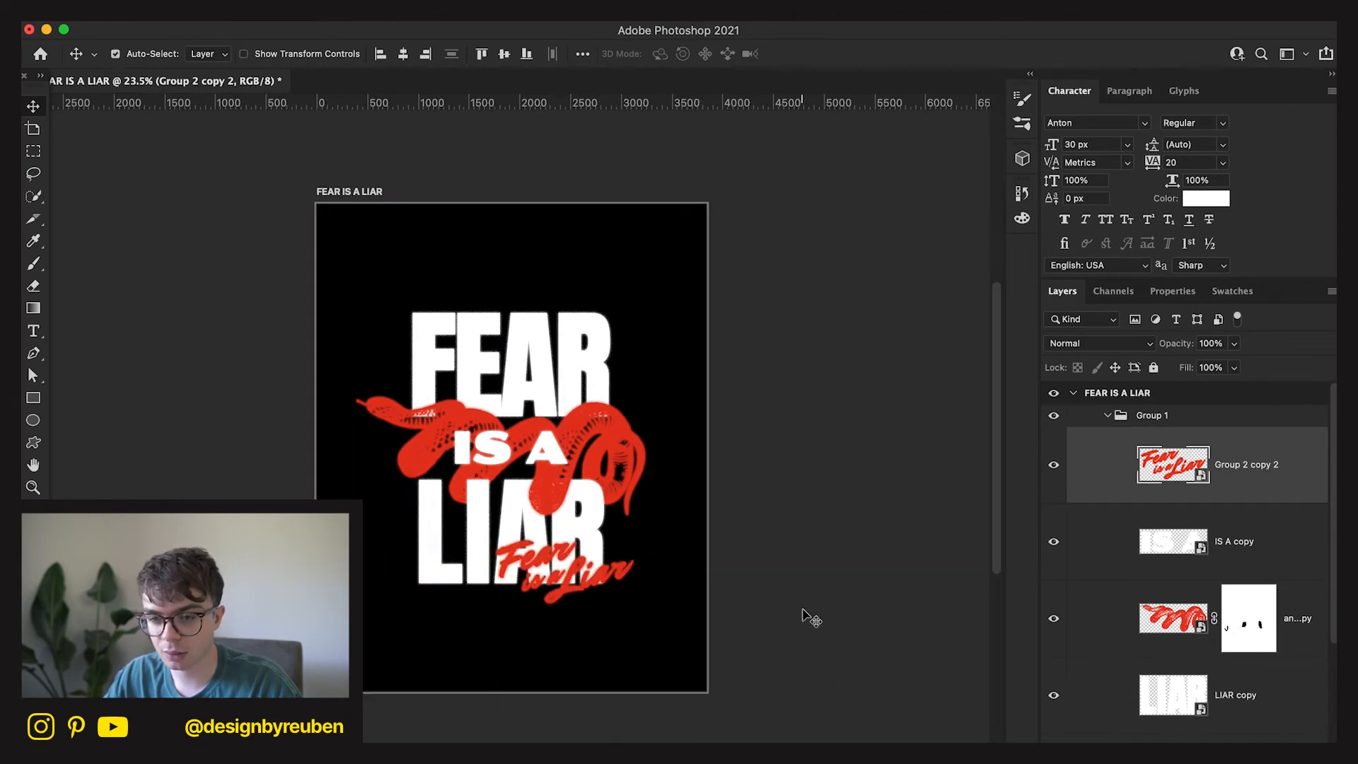
Paint on the snake layer's mask with the Brush to hide the snake where it crosses the foot of the F in FEAR.
scroll(739, 575, up, 2)
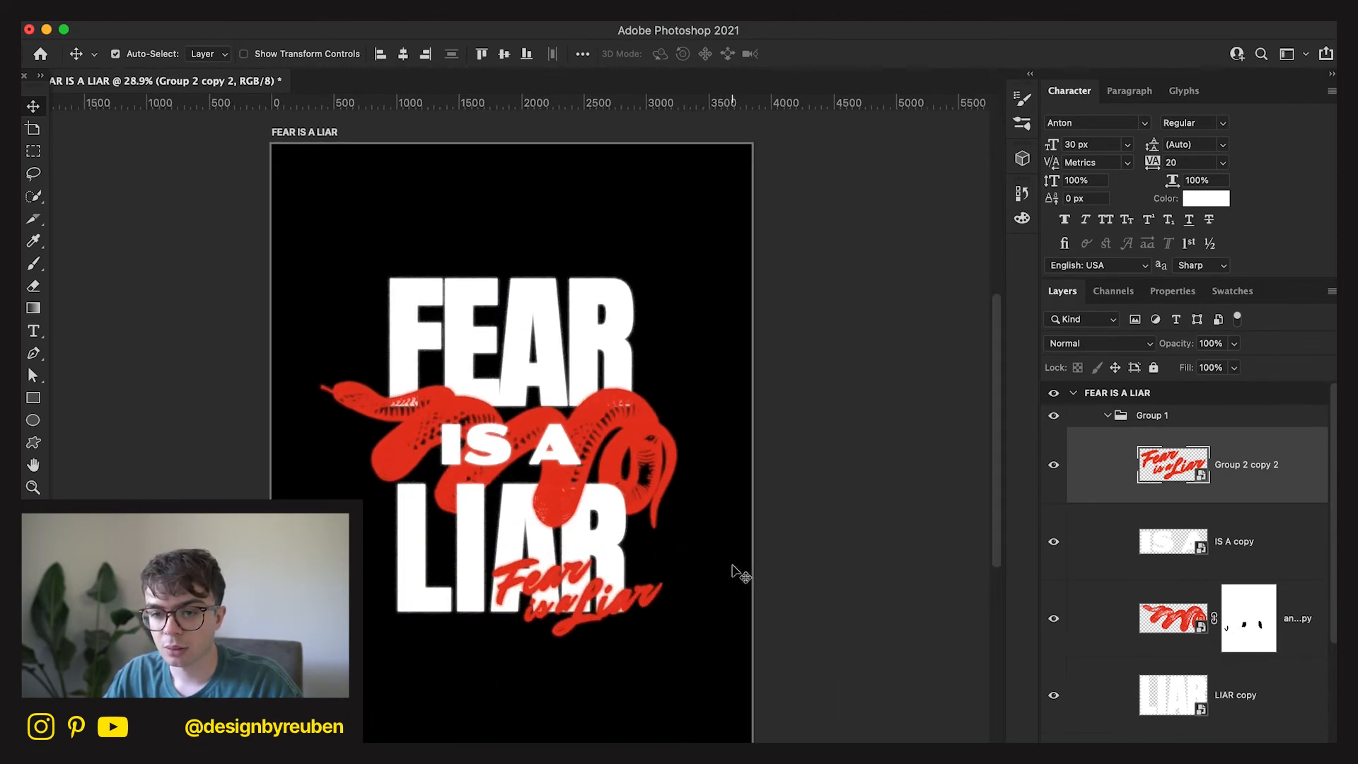
scroll(1270, 608, down, 1)
click(1300, 600)
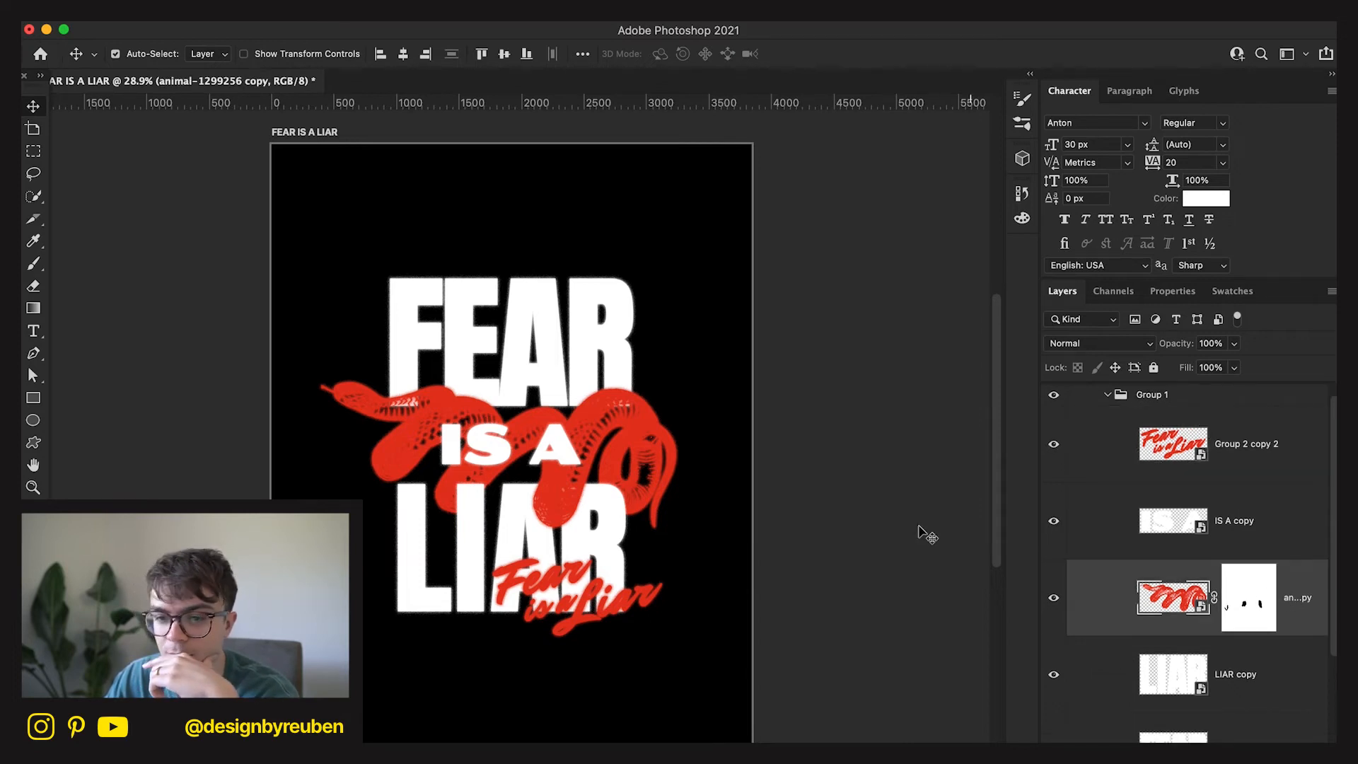
scroll(776, 530, up, 3)
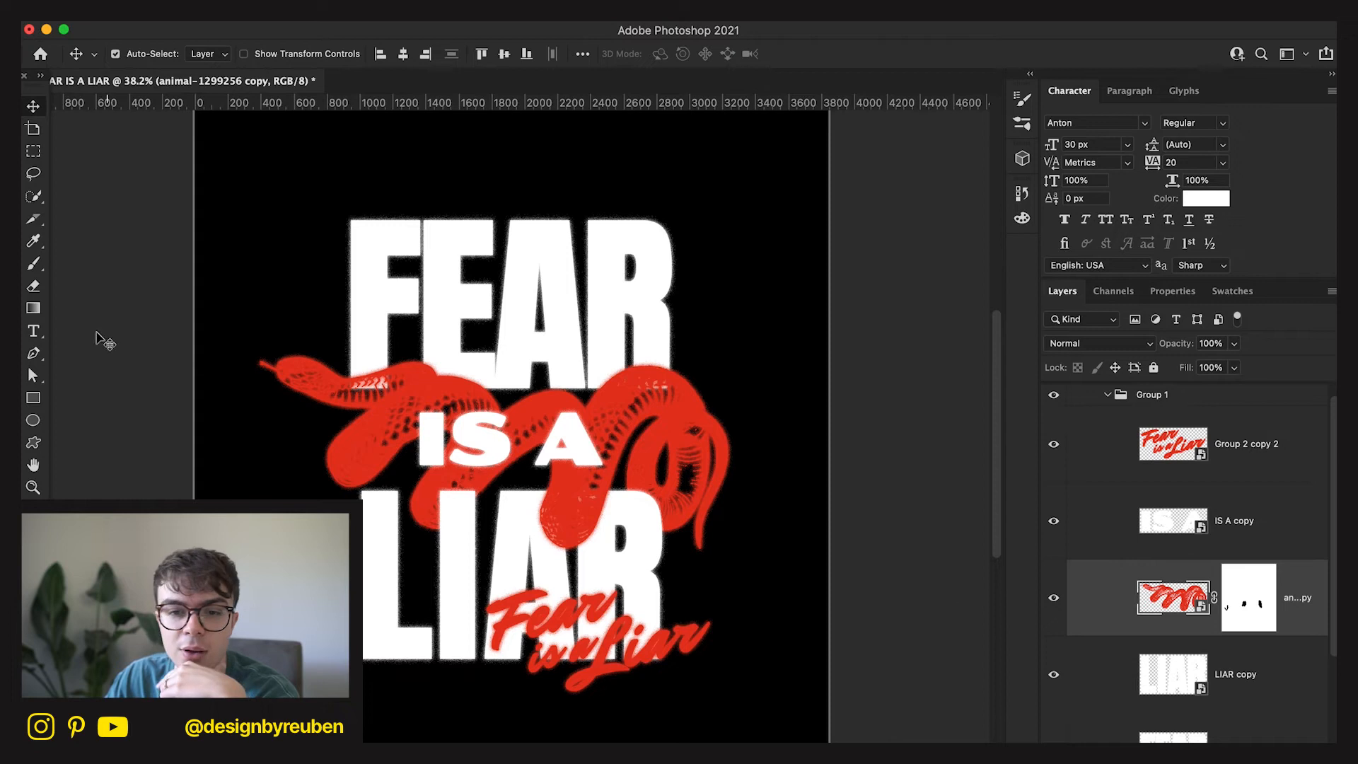
click(33, 285)
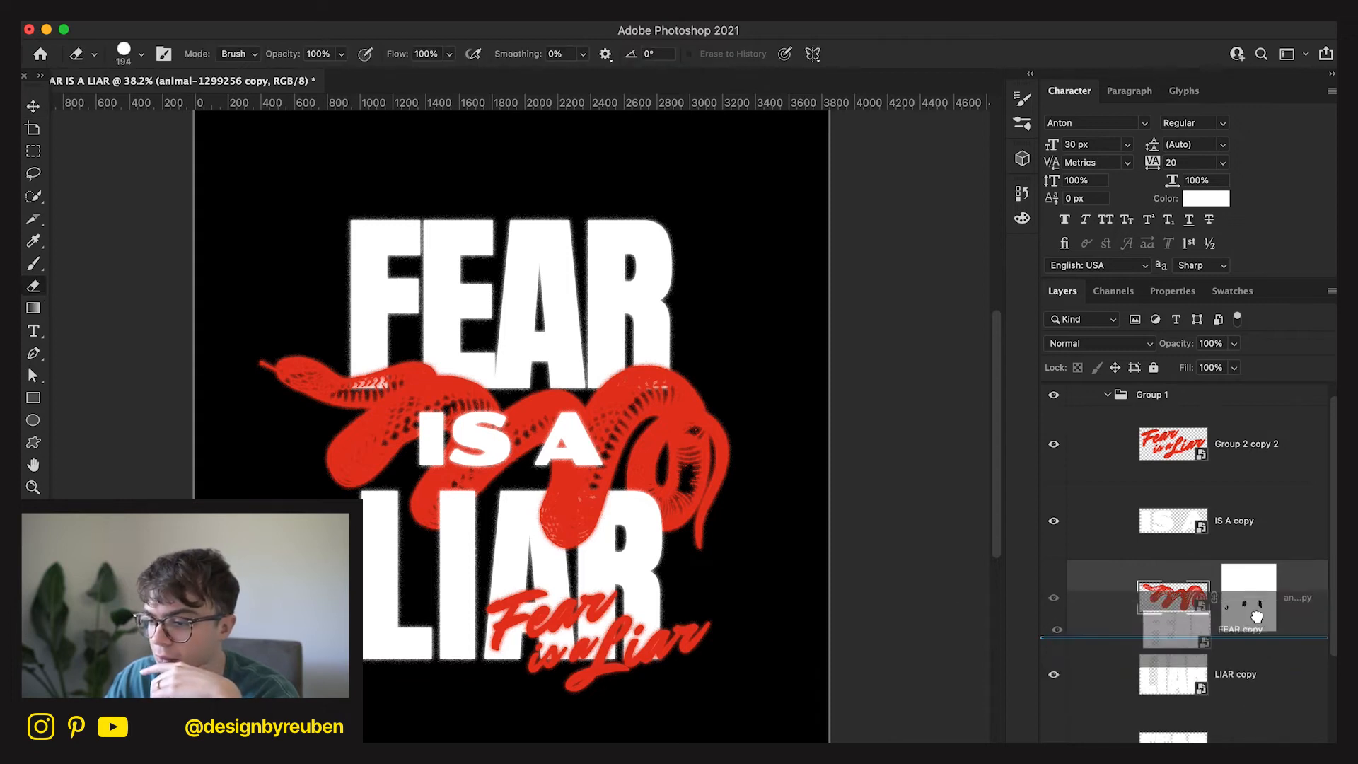
click(1216, 740)
click(1264, 602)
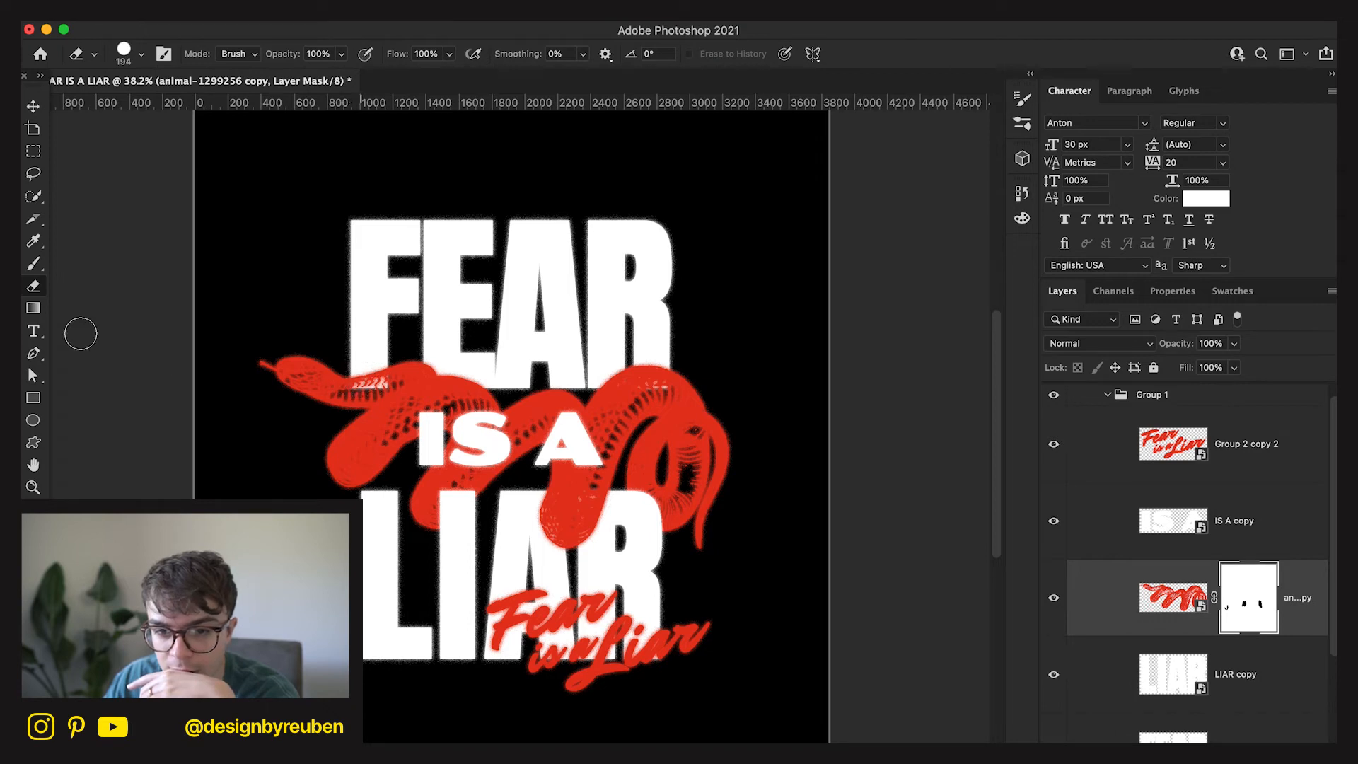
key(b)
drag(345, 378, 375, 376)
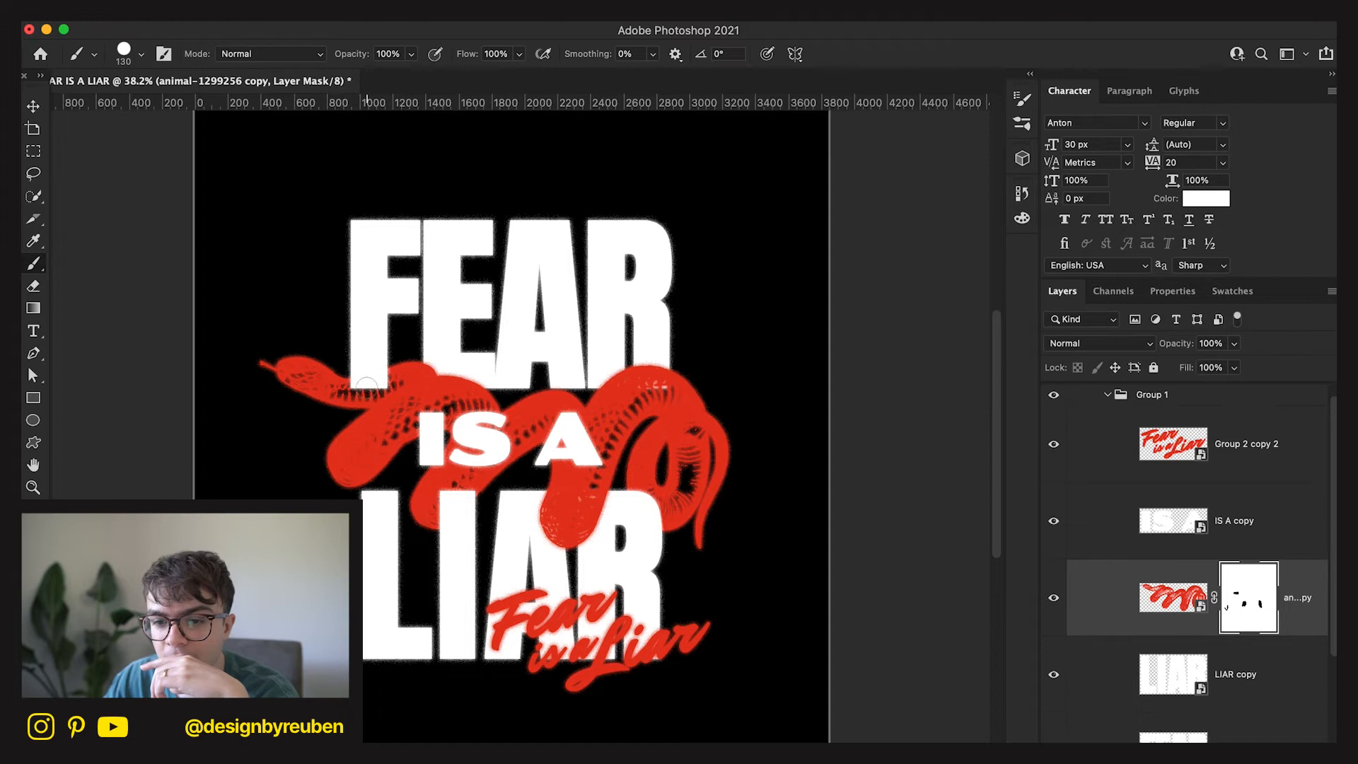
Mask out the snake where it covers the foot of the R in FEAR.
mouse_move(678, 394)
mouse_down()
mouse_move(656, 377)
mouse_move(648, 392)
mouse_move(639, 363)
mouse_move(641, 386)
mouse_move(672, 388)
mouse_up()
key(super+minus)
key(super+minus)
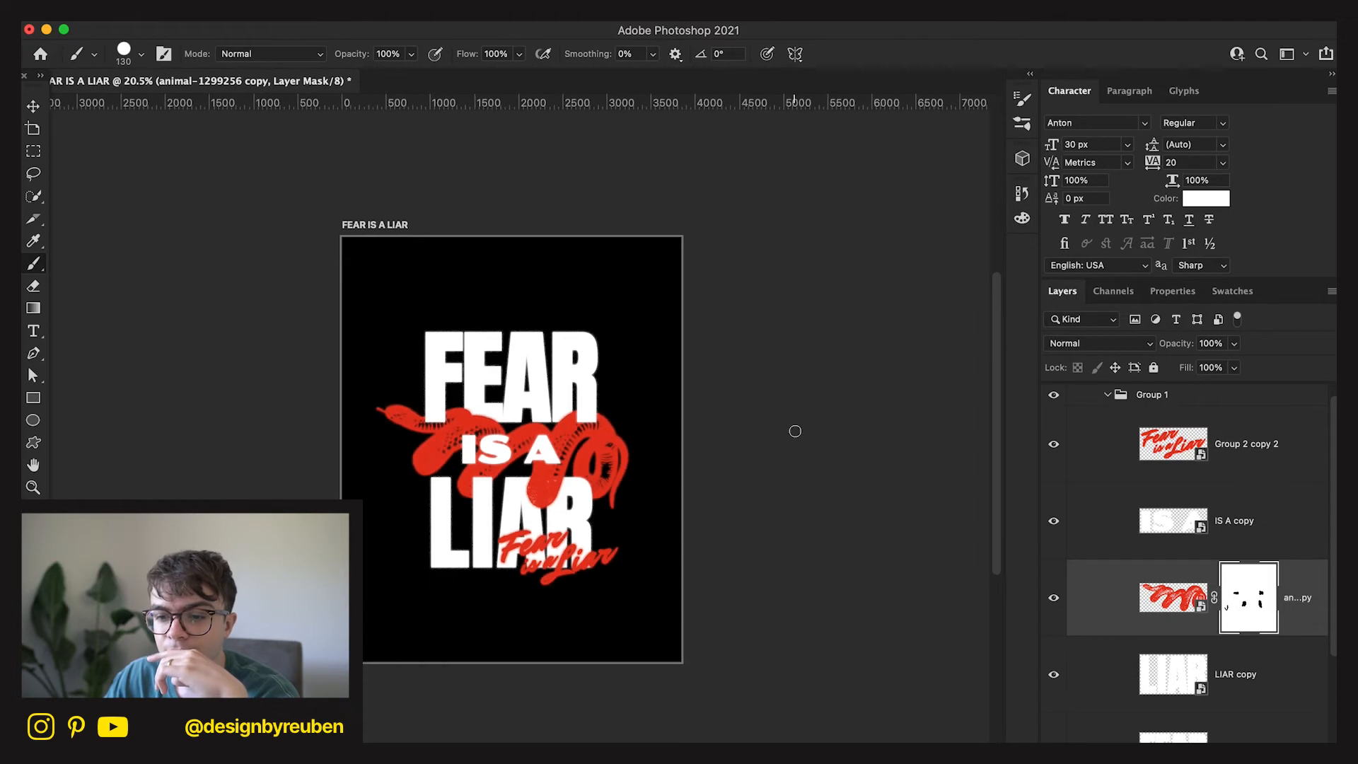
key(super+plus)
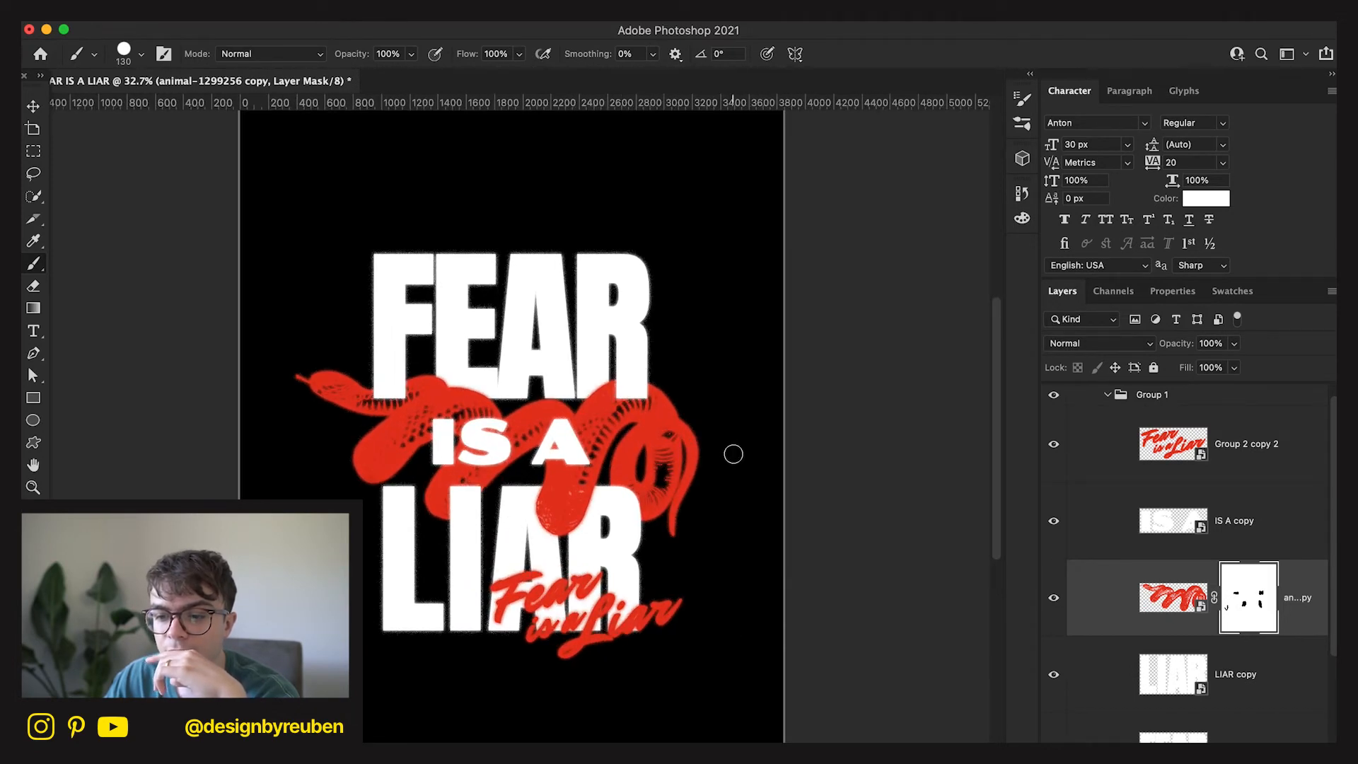
Compare the design with and without the red "Fear is a Liar" script by toggling the visibility of Group 2 copy 2.
click(34, 108)
scroll(627, 468, up, 1)
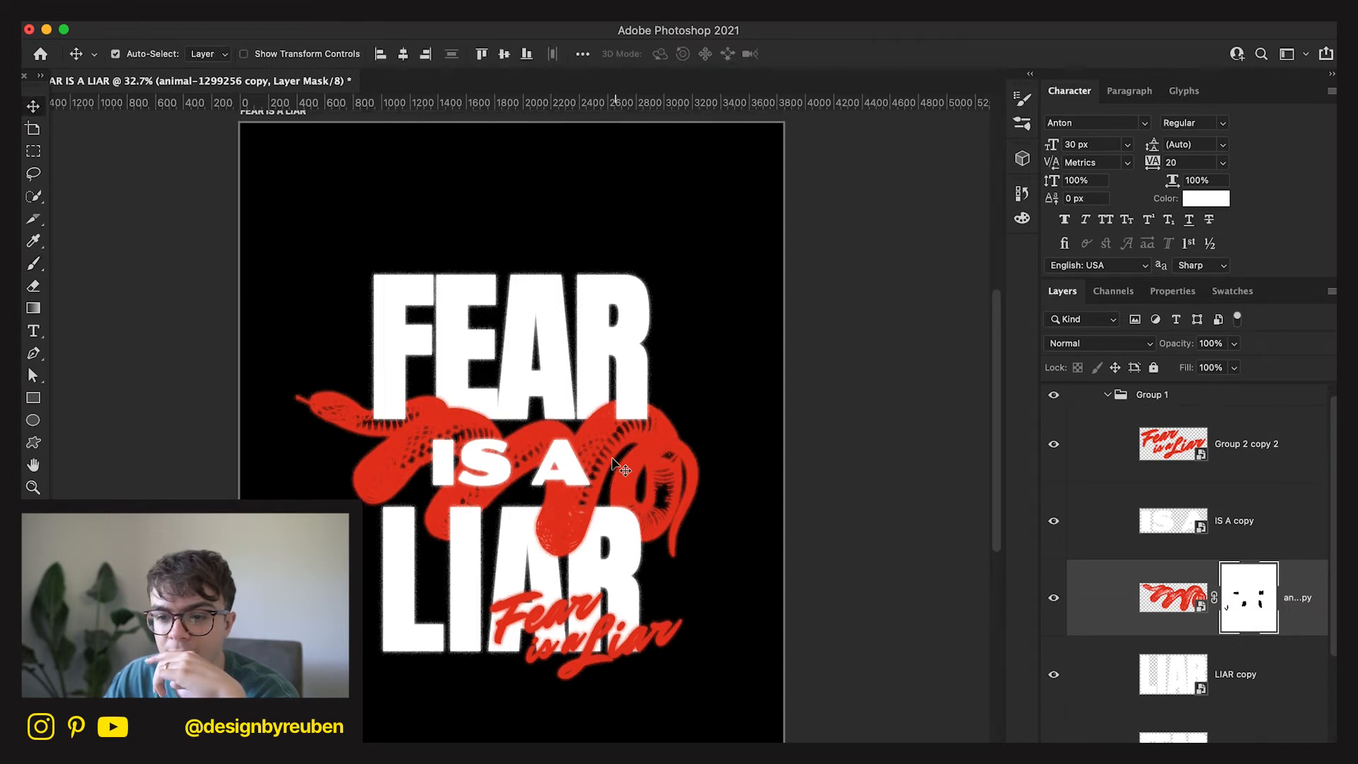
scroll(627, 469, down, 3)
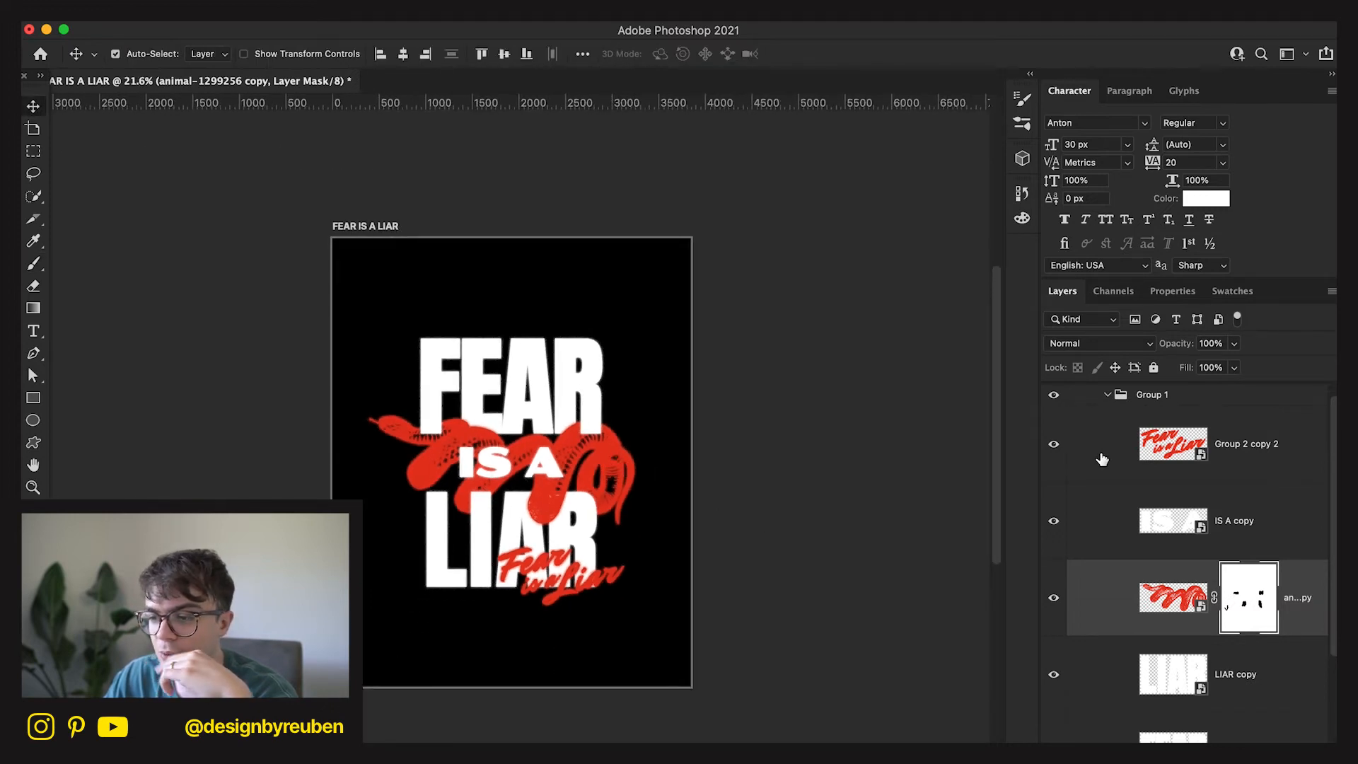
click(1053, 444)
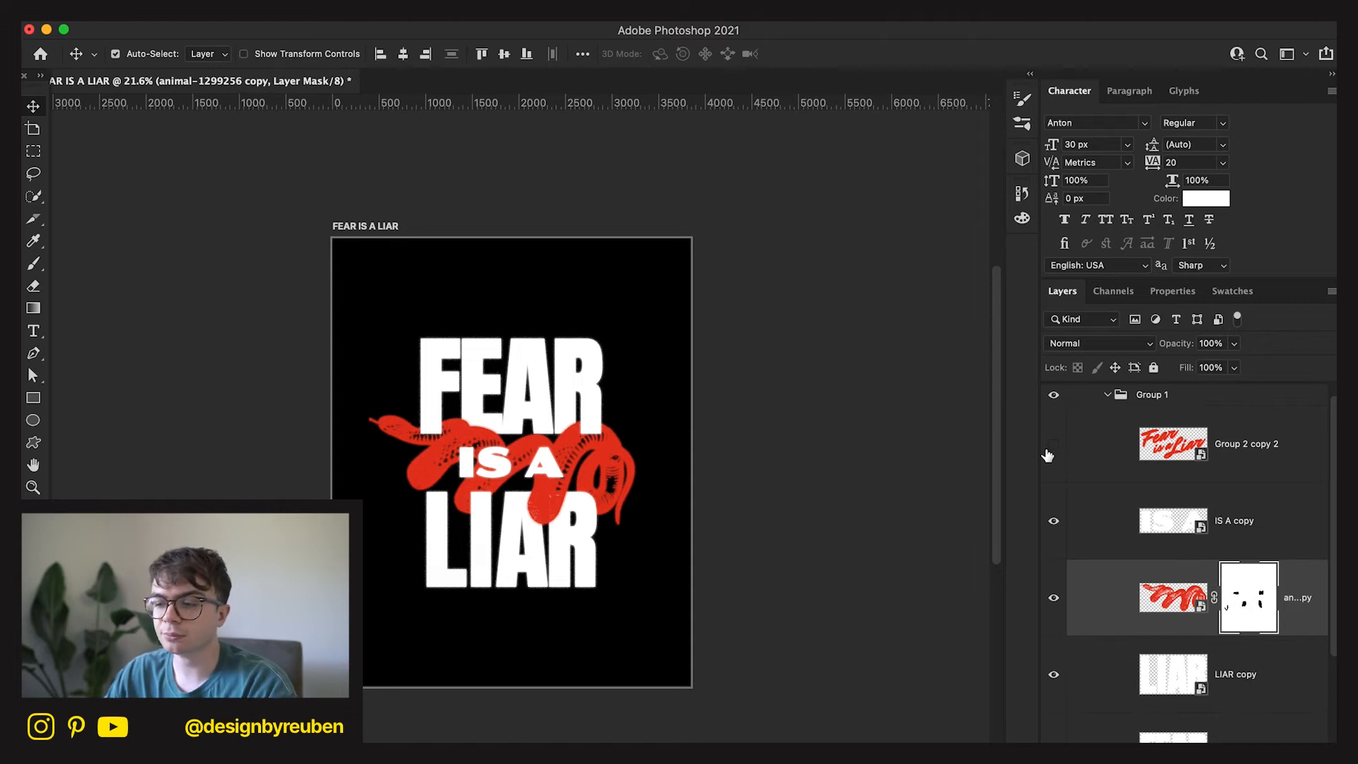
click(1051, 447)
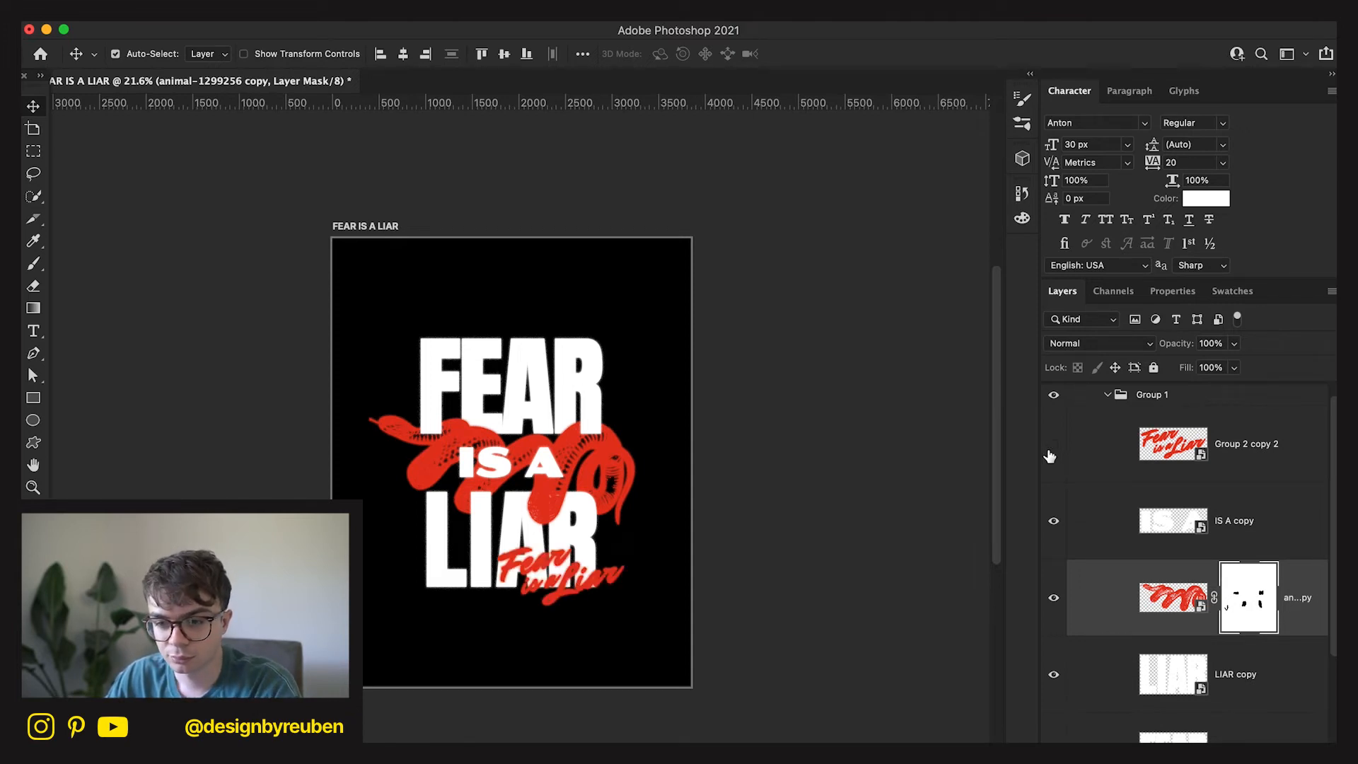
click(1051, 453)
click(1052, 450)
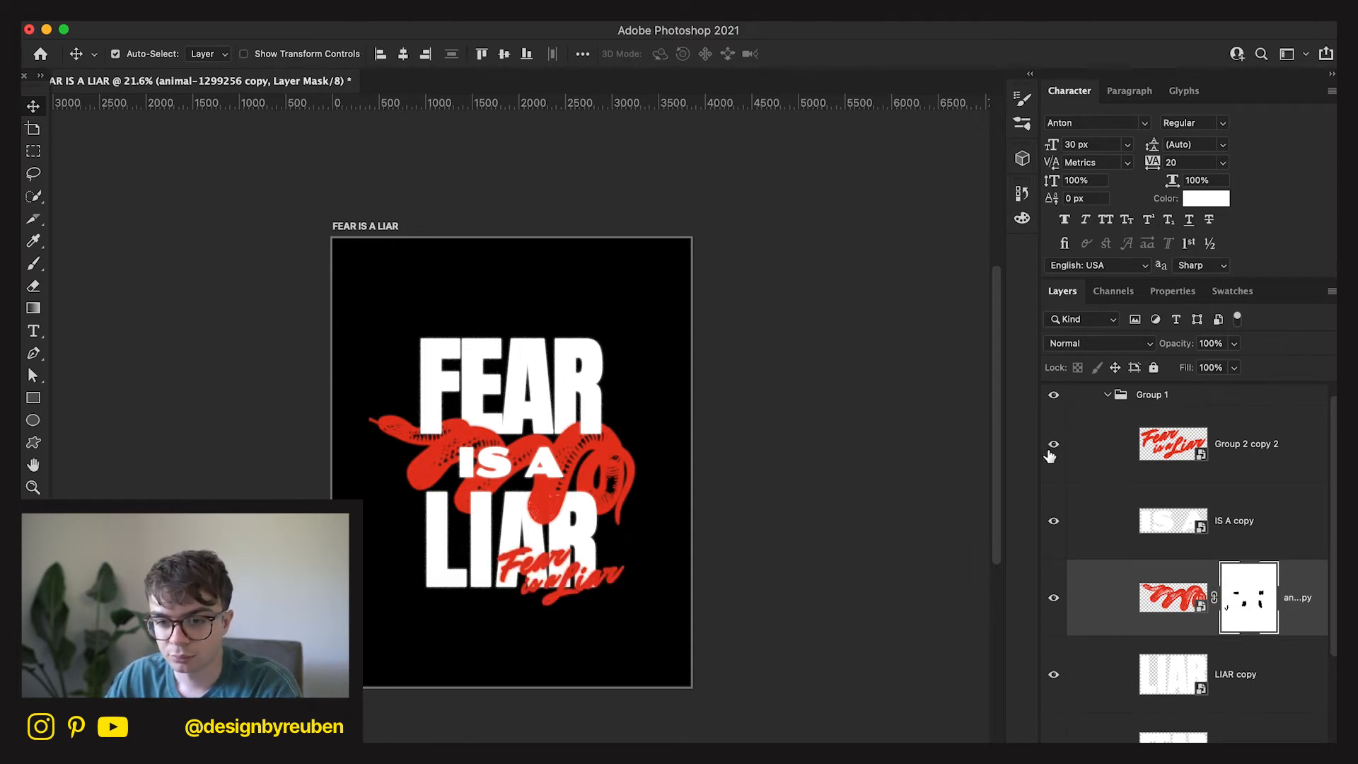
Move the red "Fear is a Liar" script below the LIAR lettering and scale it down.
click(1238, 456)
drag(612, 573, 589, 632)
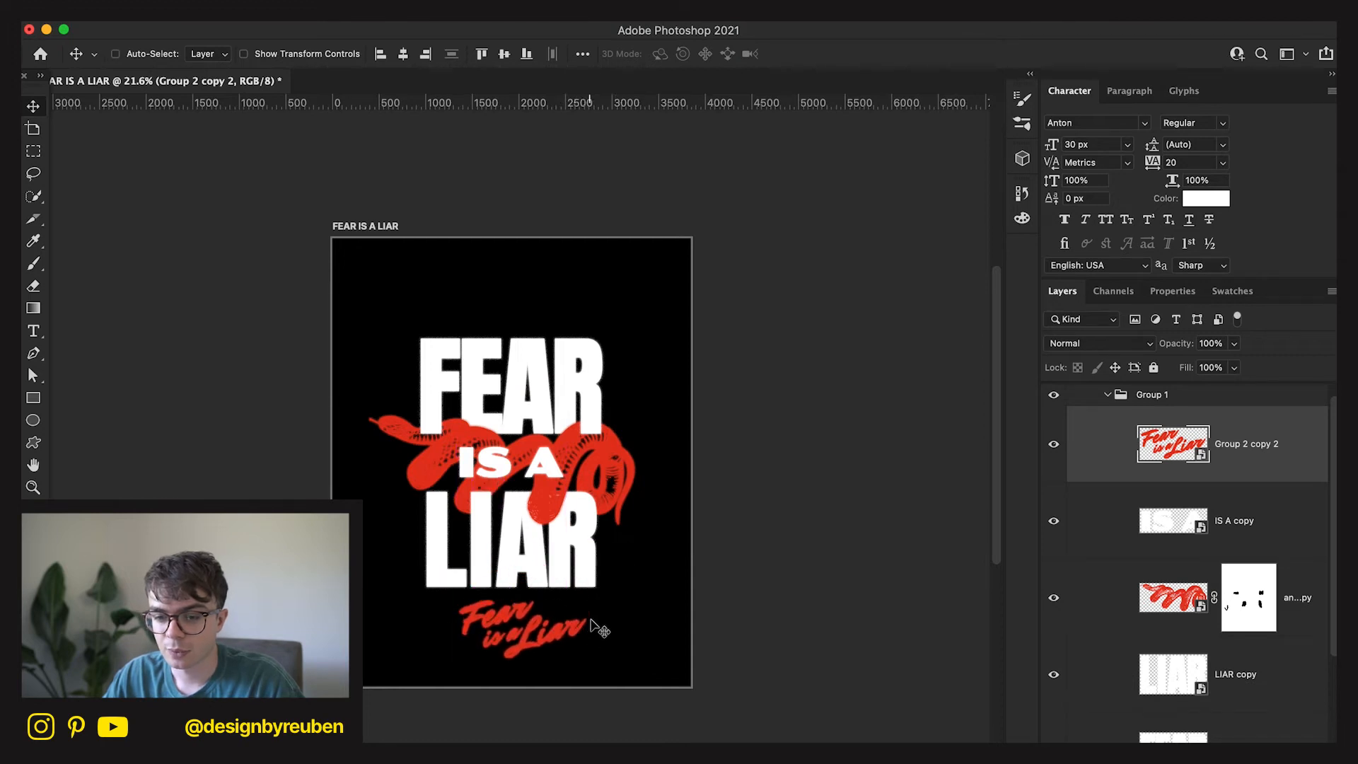
key(ctrl+t)
drag(650, 516, 557, 515)
drag(478, 621, 535, 651)
click(833, 55)
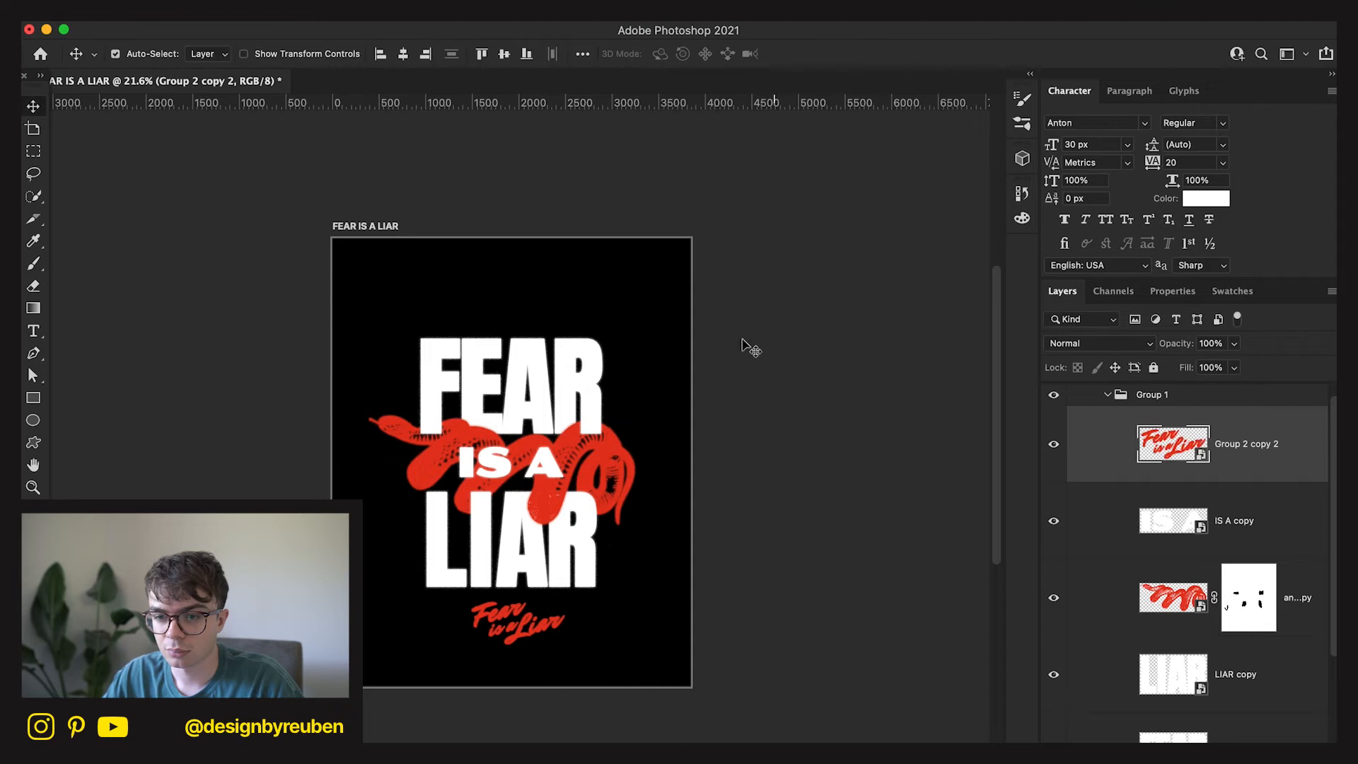
drag(582, 563, 584, 568)
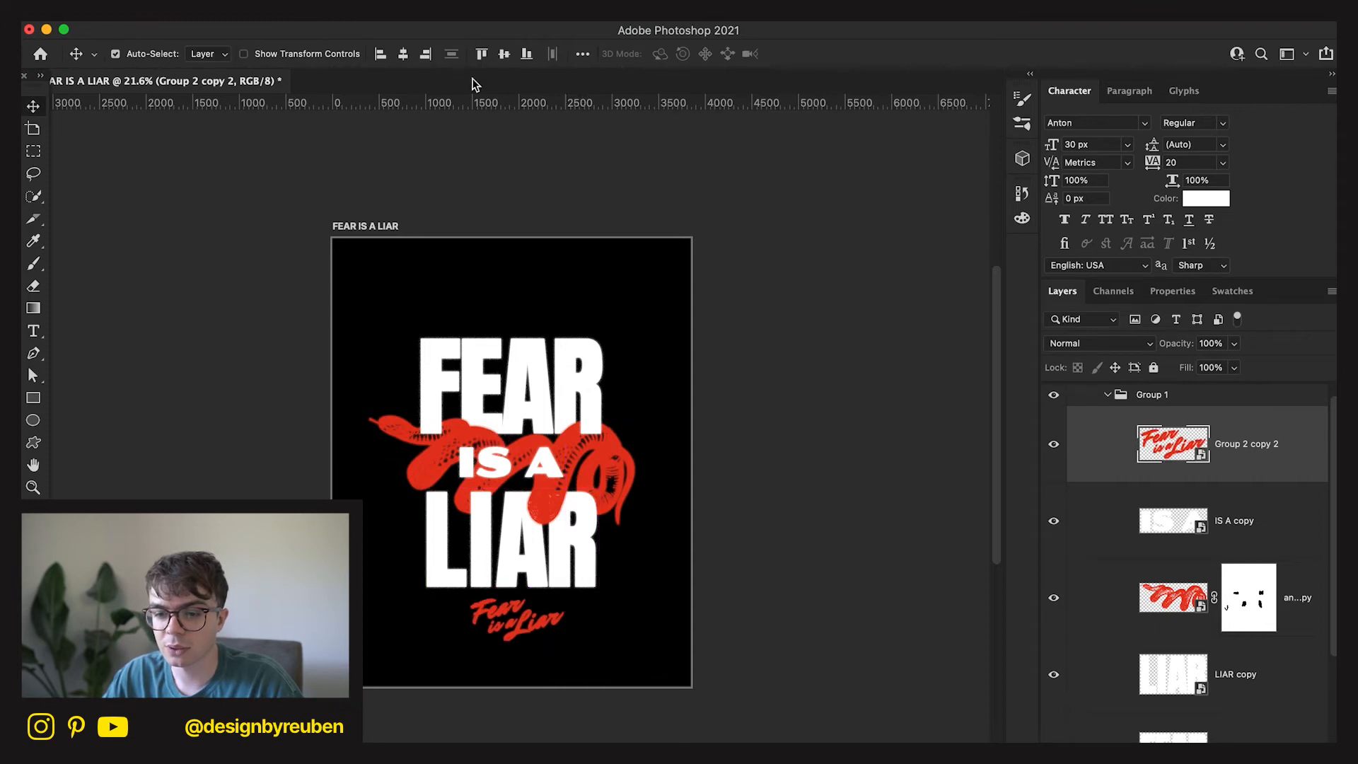
Try centring the small red script and placing a centred copy of it above FEAR, and delete the copy.
click(403, 54)
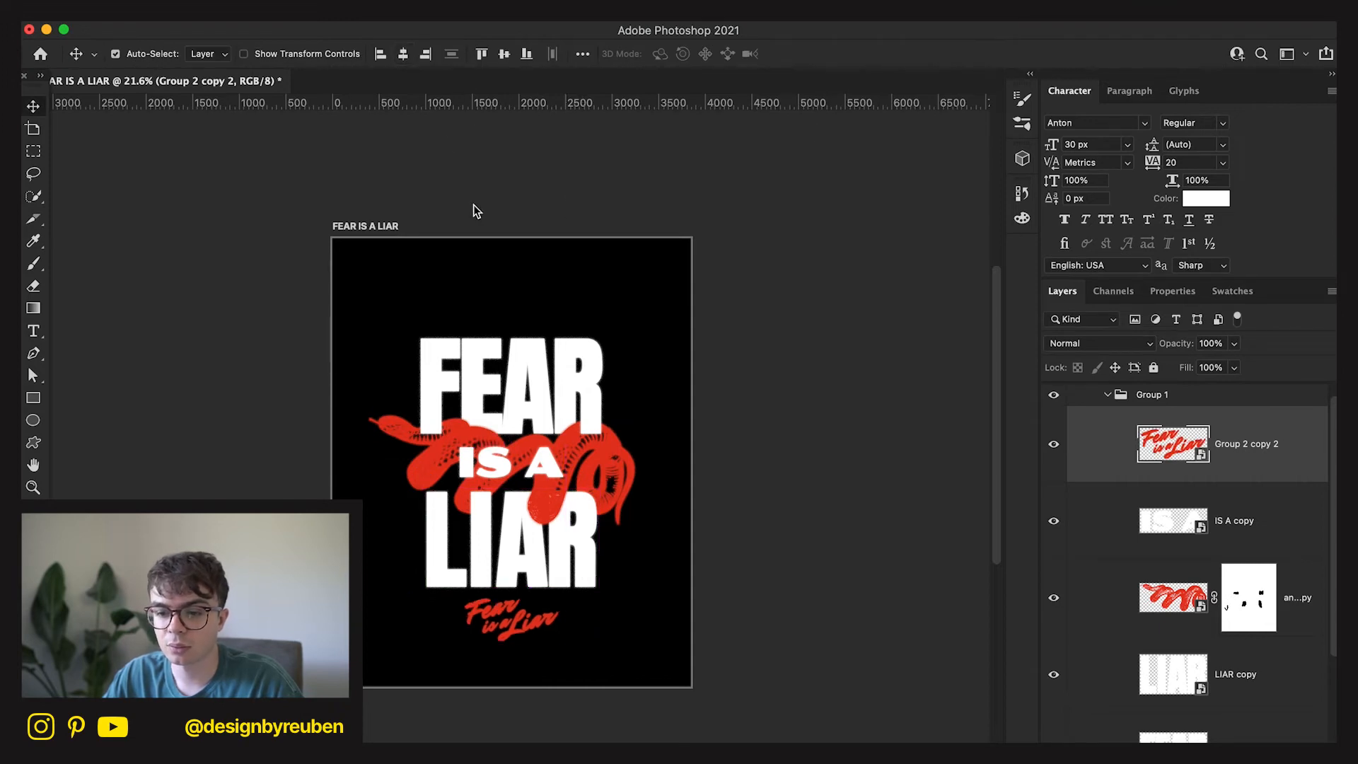
drag(564, 605, 579, 311)
click(407, 54)
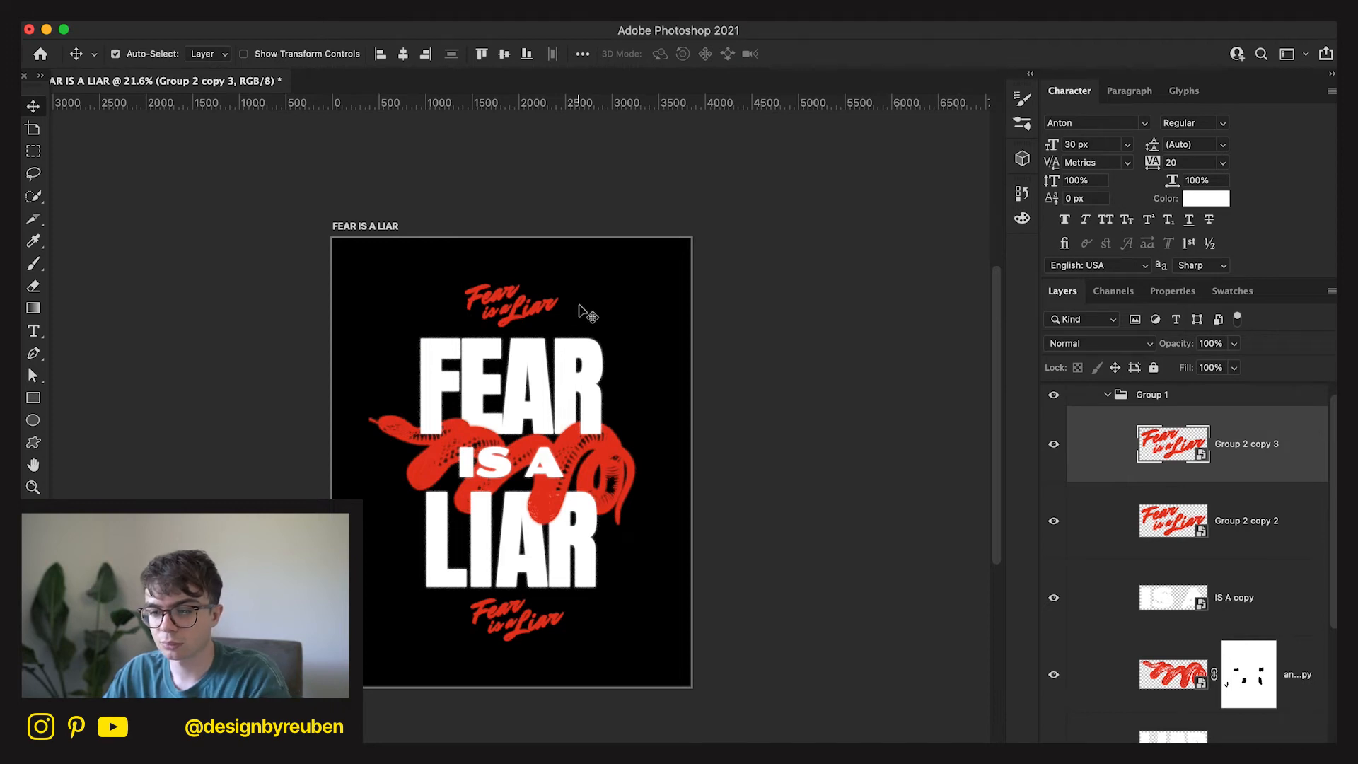
key(Delete)
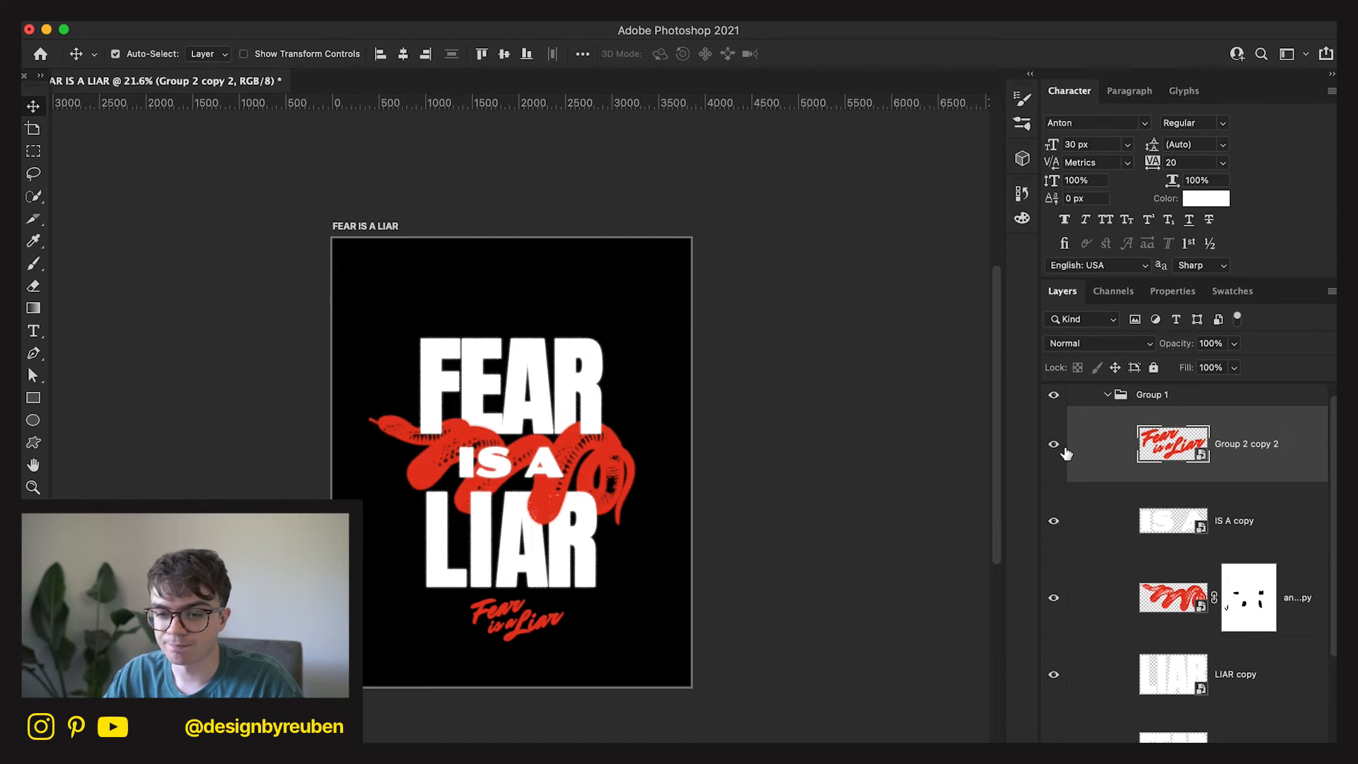
Move the Group 2 copy 2 script layer out of and above Group 1, and collapse the group.
scroll(613, 488, up, 2)
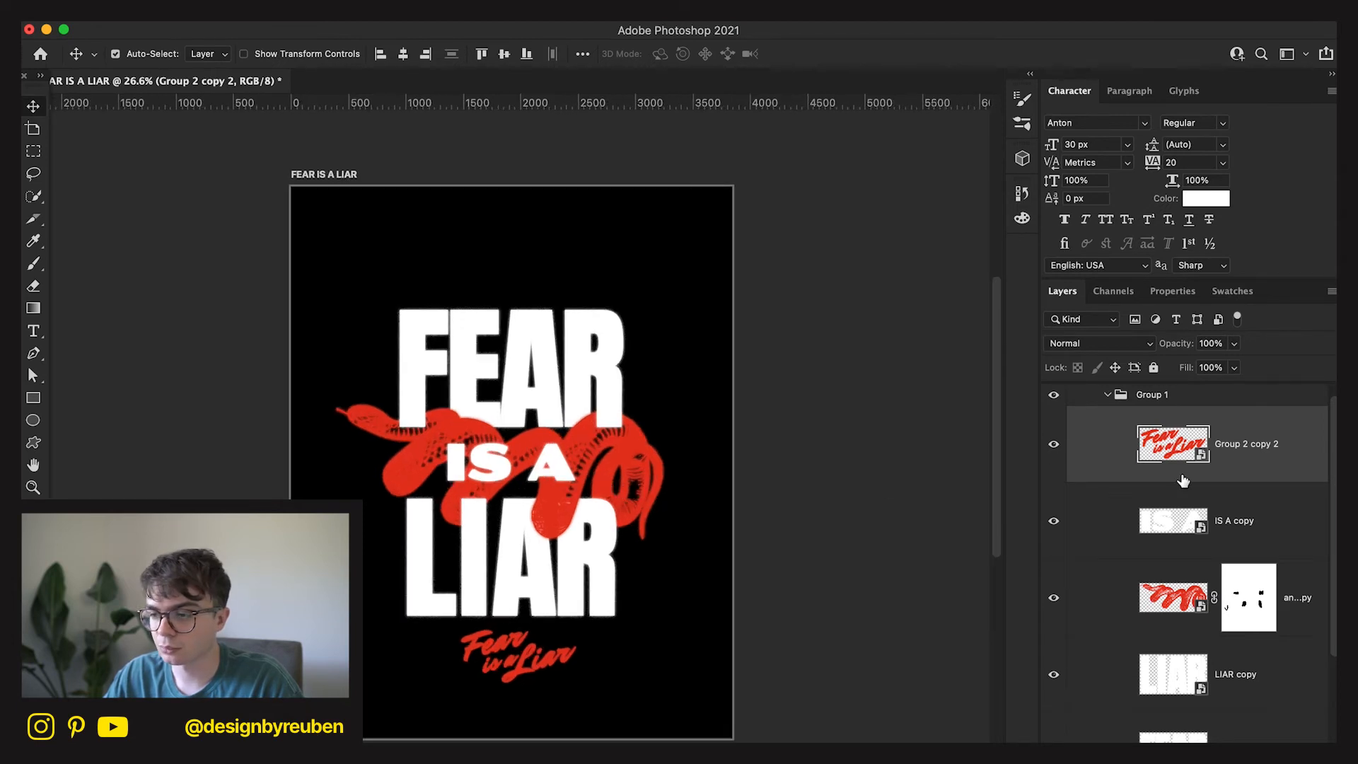
scroll(741, 487, up, 1)
click(1241, 536)
drag(1231, 456, 1133, 437)
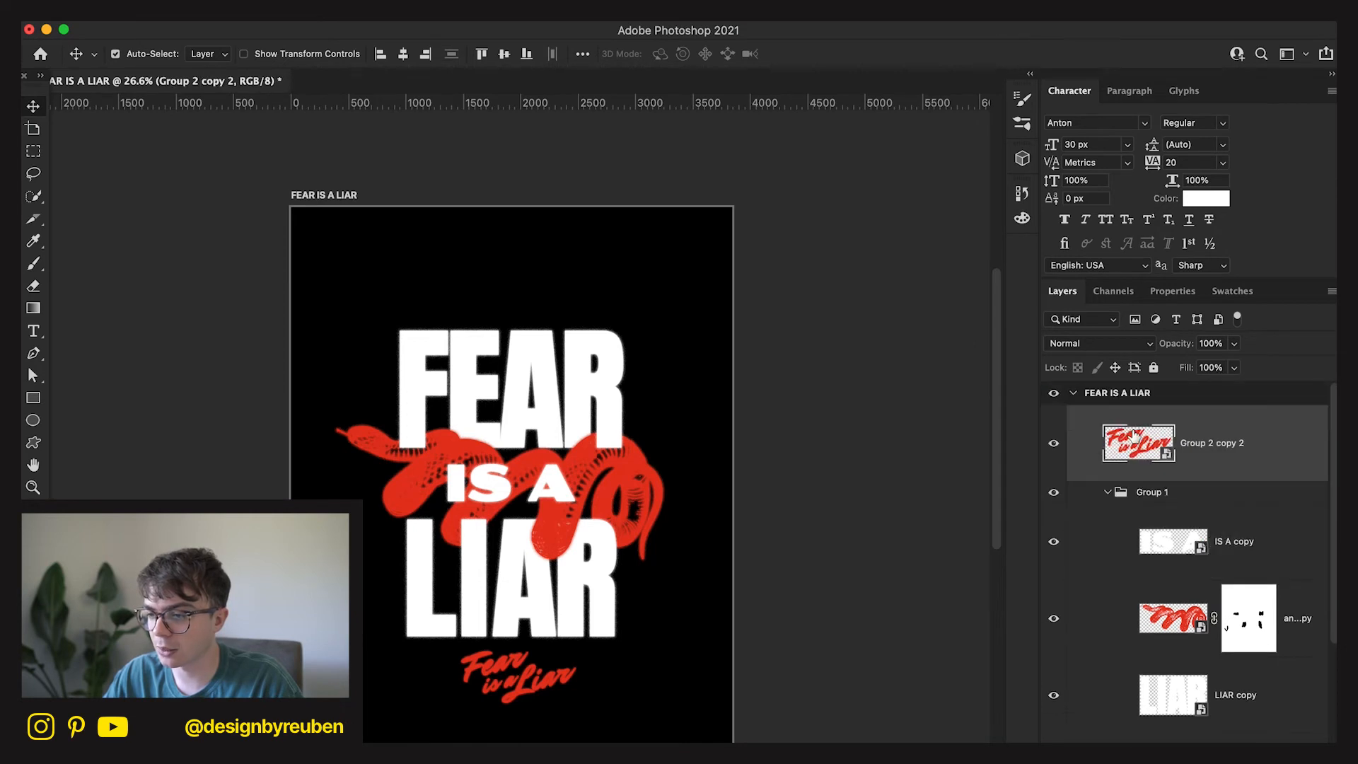
click(1106, 493)
Try centring the upper Group 1 horizontally on the canvas and undo the alignment.
click(1187, 498)
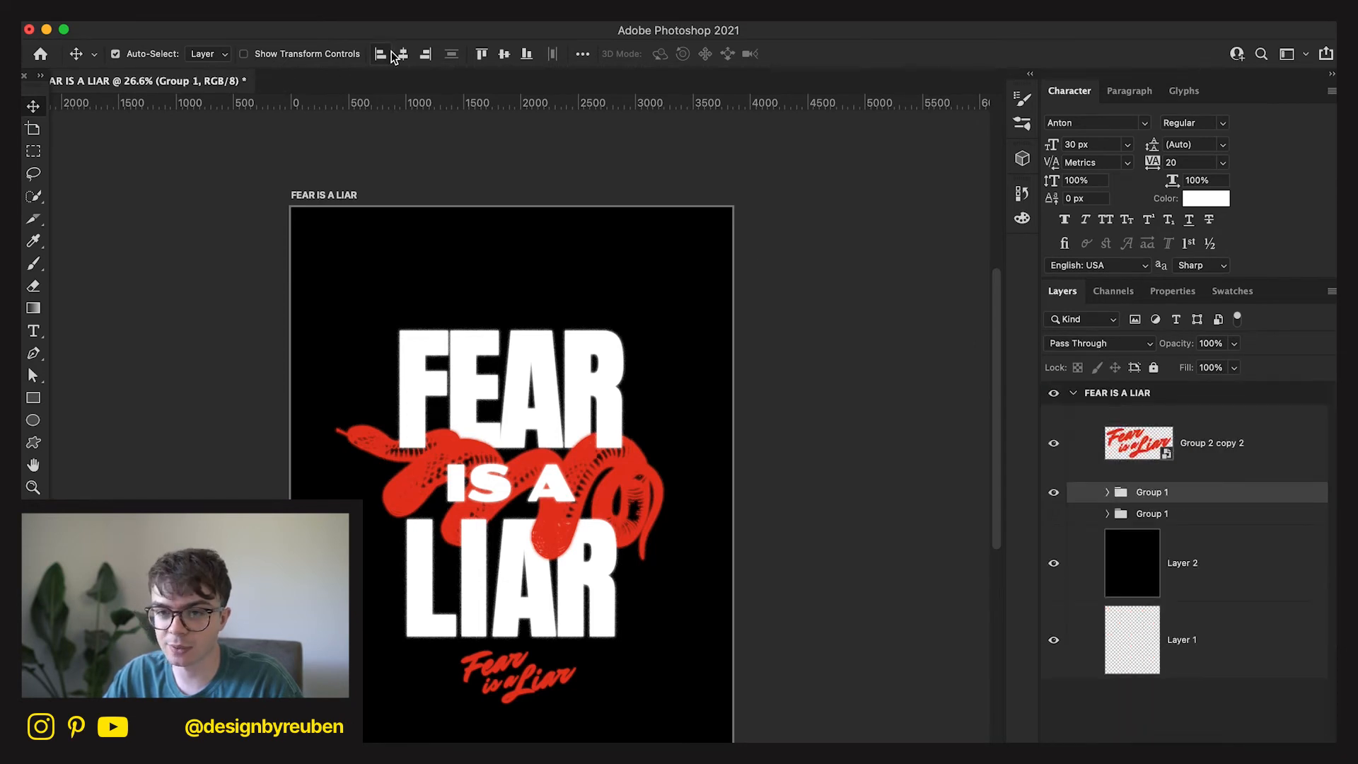
click(396, 56)
key(super+z)
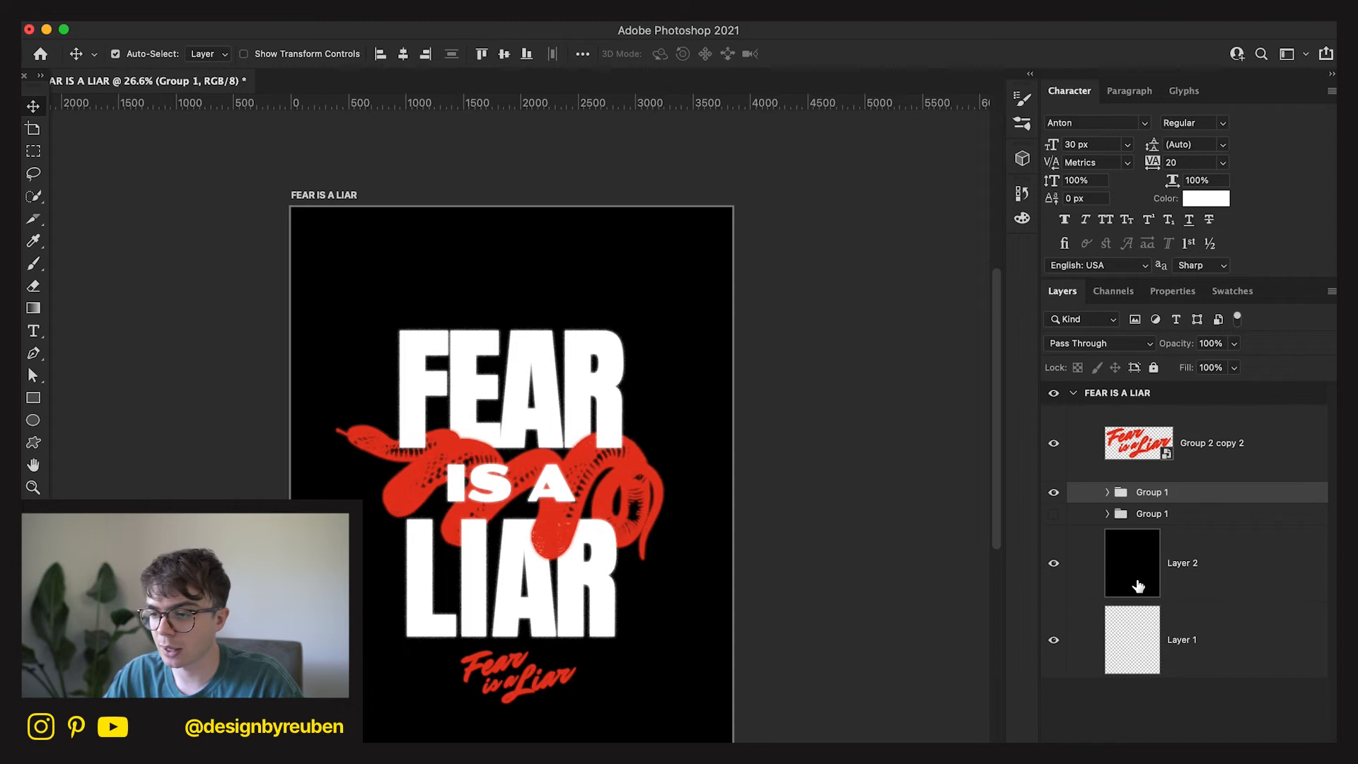
Convert the two masked snake layers inside Group 1, animal-1299256 copy and copy 2, to smart objects.
click(1107, 492)
click(1295, 622)
scroll(1298, 580, down, 3)
right_click(1297, 539)
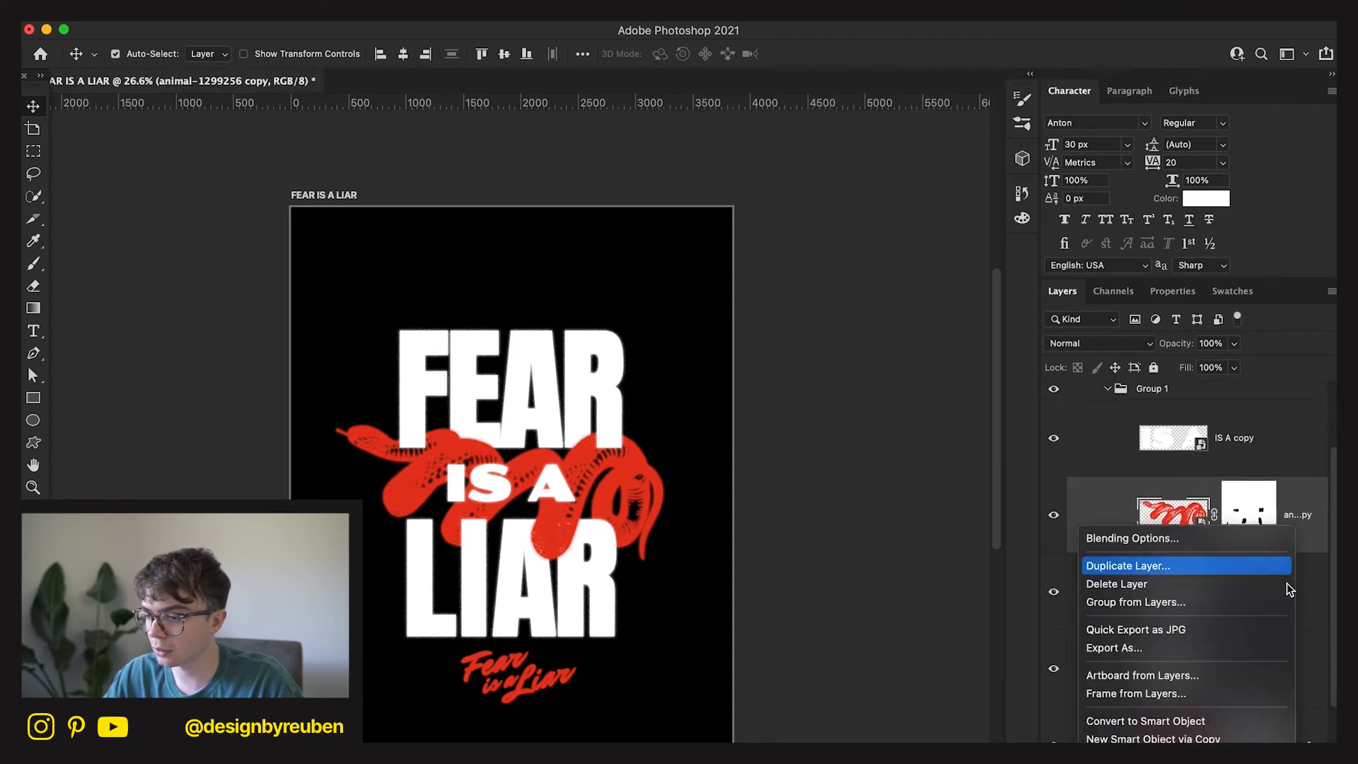
click(1225, 719)
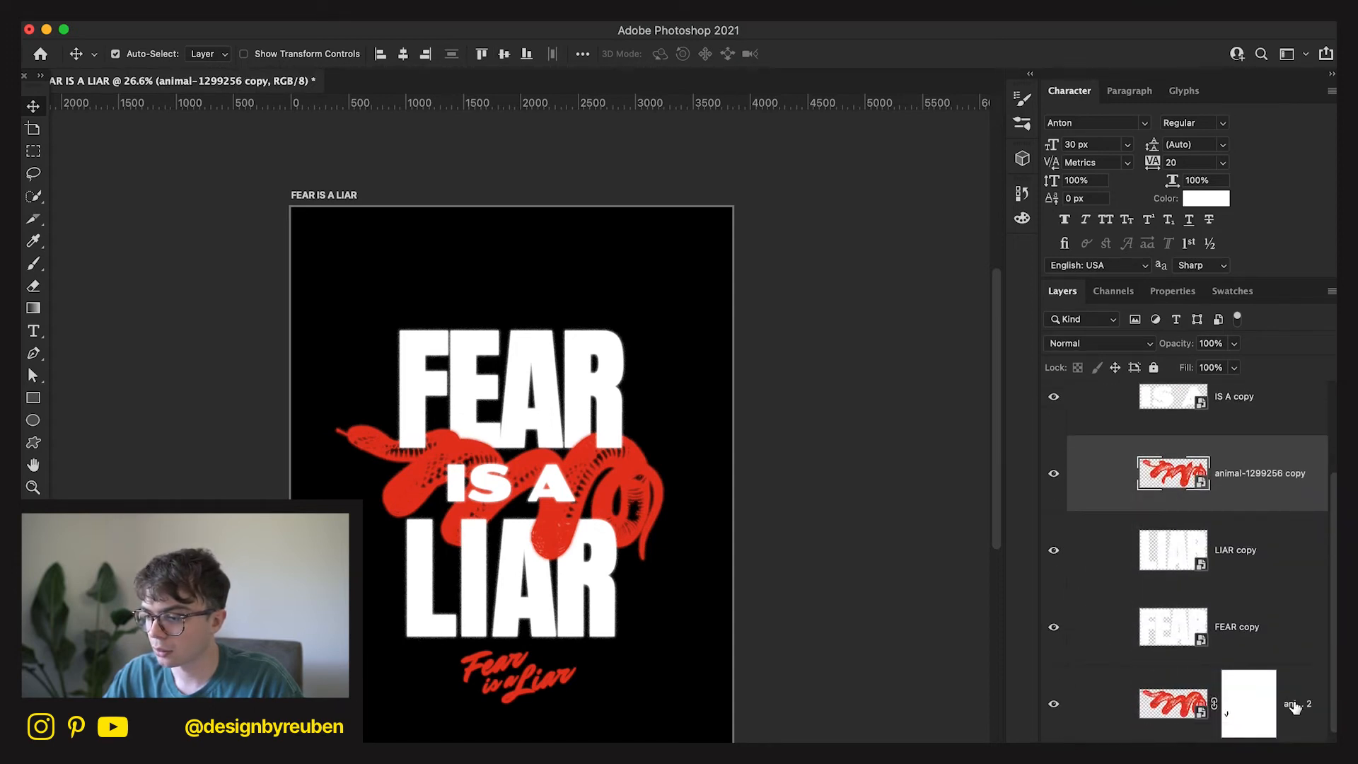
right_click(1294, 707)
click(1240, 514)
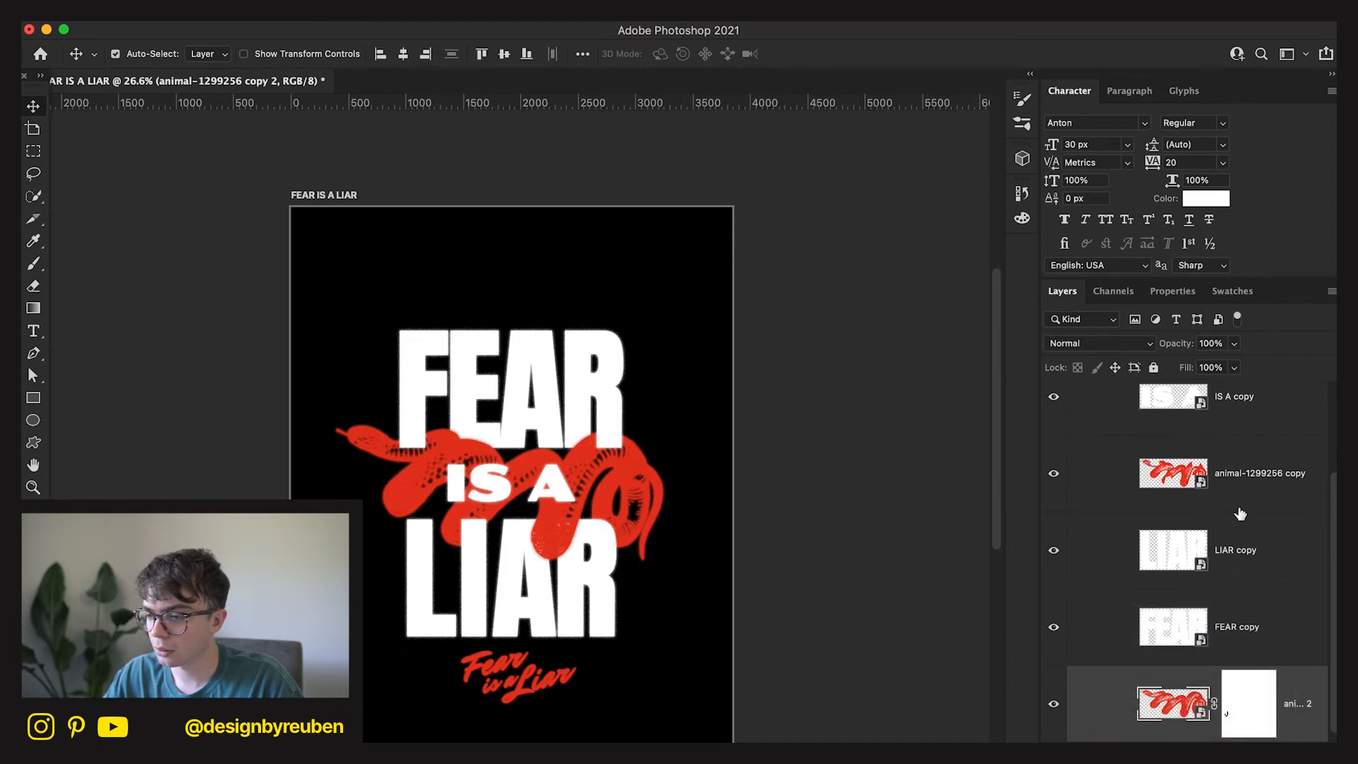
Try centring the upper Group 1, with its converted snake layers, horizontally on the canvas and undo the alignment.
scroll(1238, 509, up, 2)
click(1207, 438)
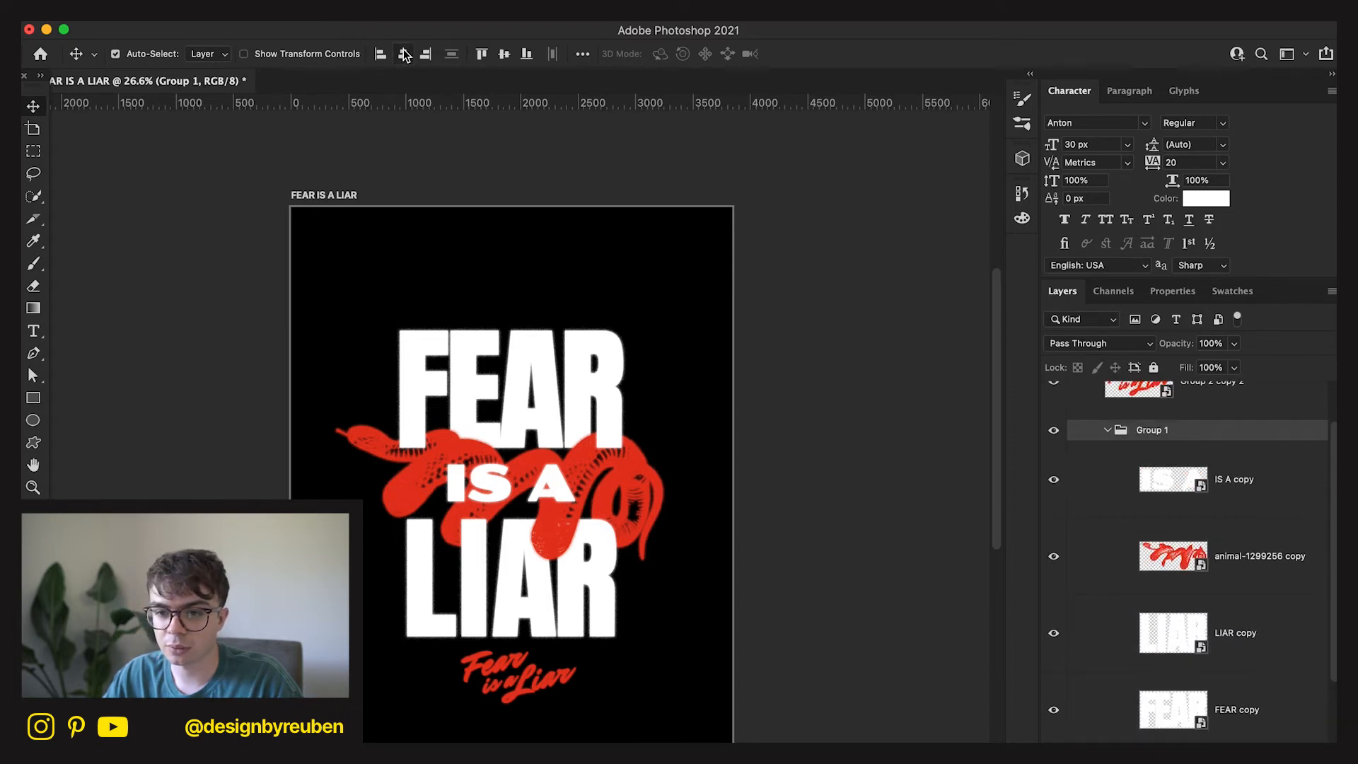
click(404, 54)
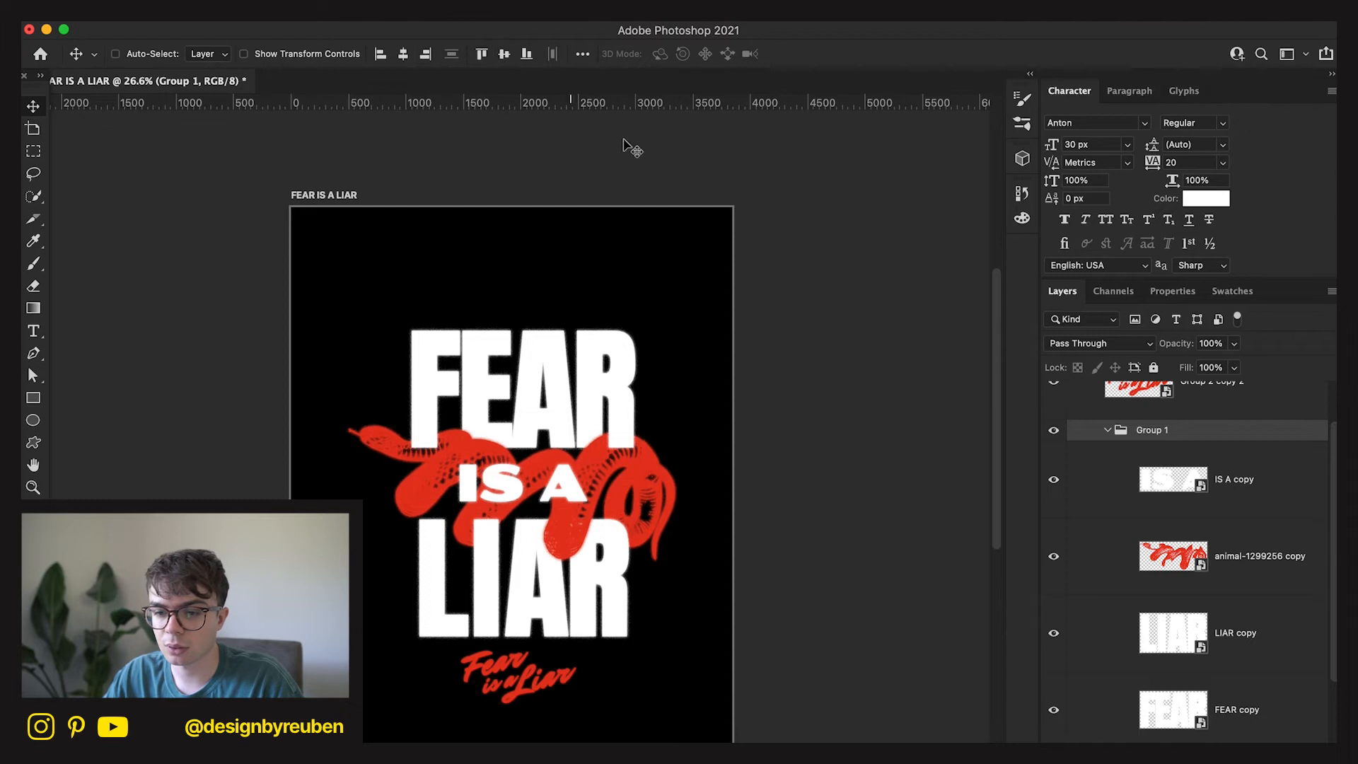
key(super+z)
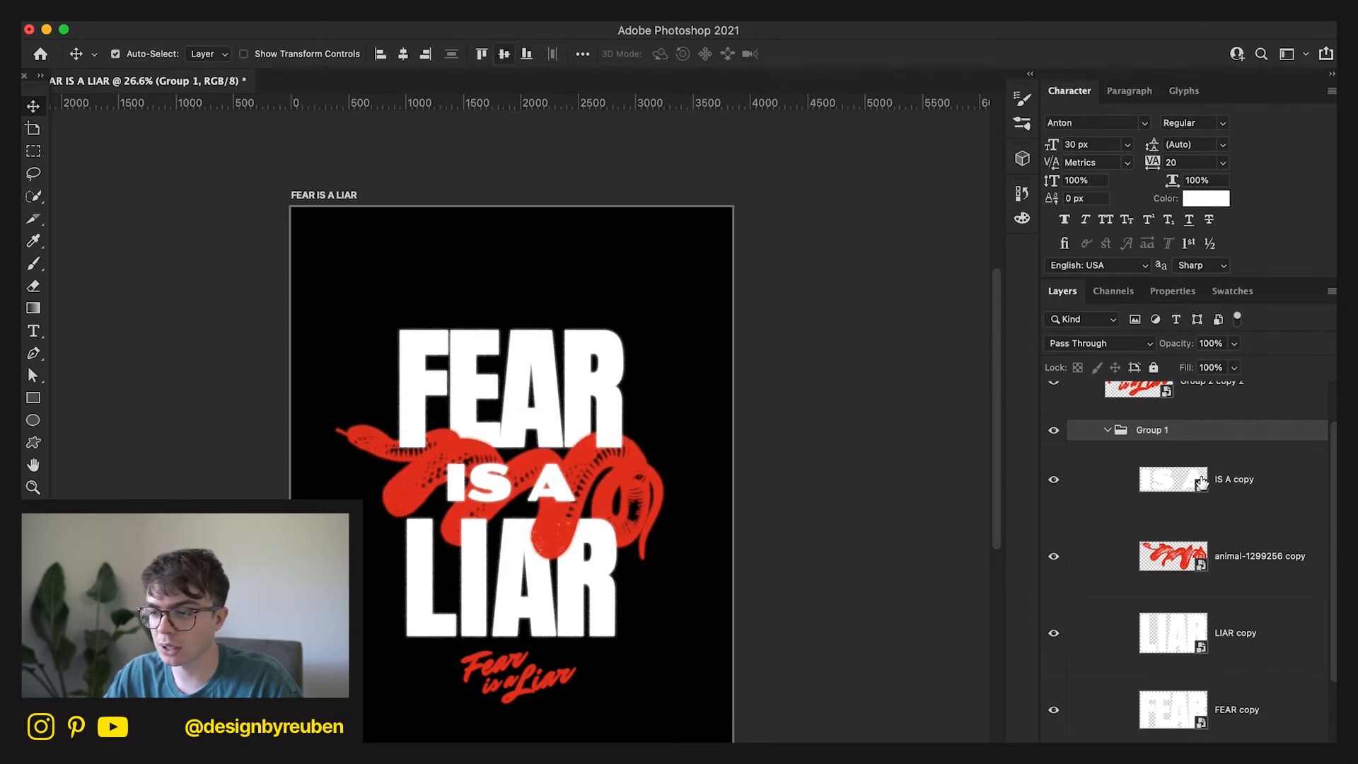
Place a vertical guide through the horizontal centre of the FEAR IS A LIAR artboard.
scroll(1229, 444, up, 2)
click(1198, 396)
drag(55, 623, 511, 626)
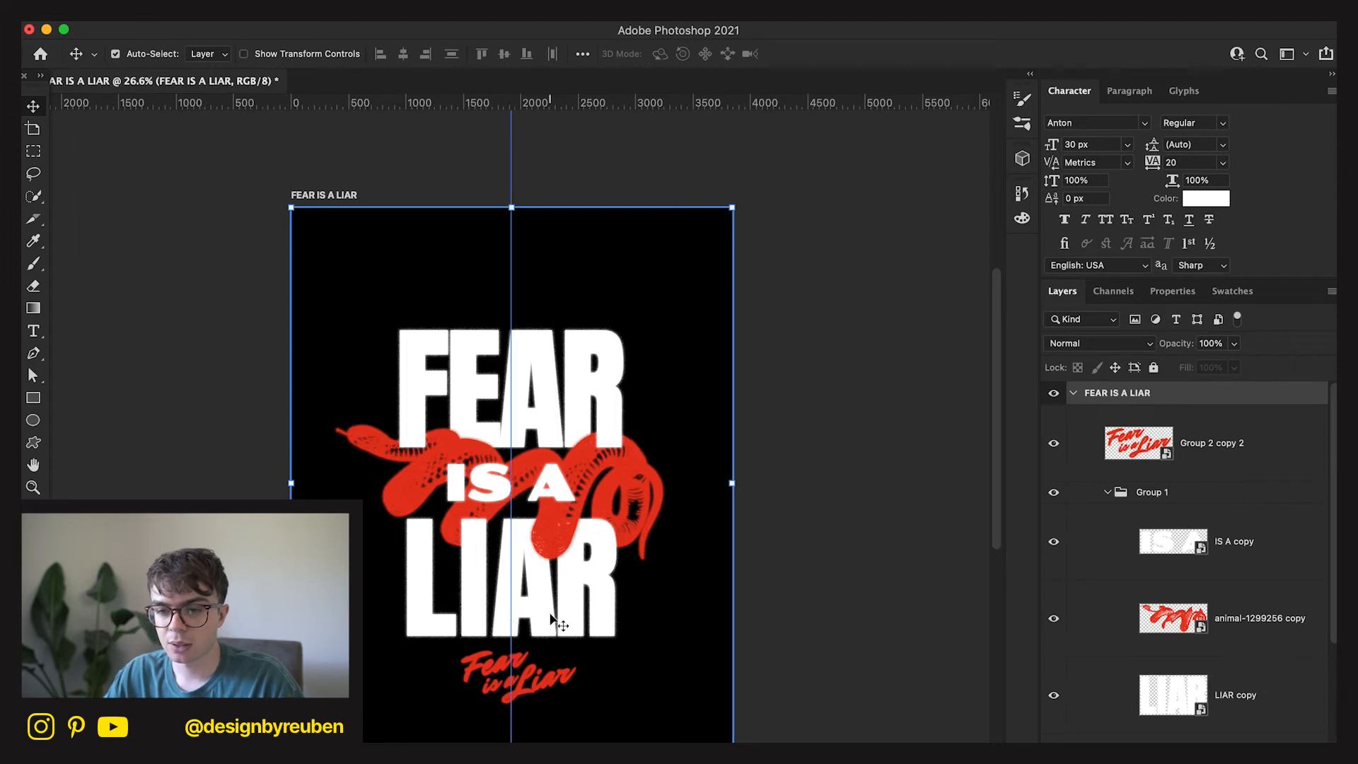
Centre the FEAR copy layer inside Group 1 horizontally on the canvas, then collapse the group and clear the selection.
click(1161, 501)
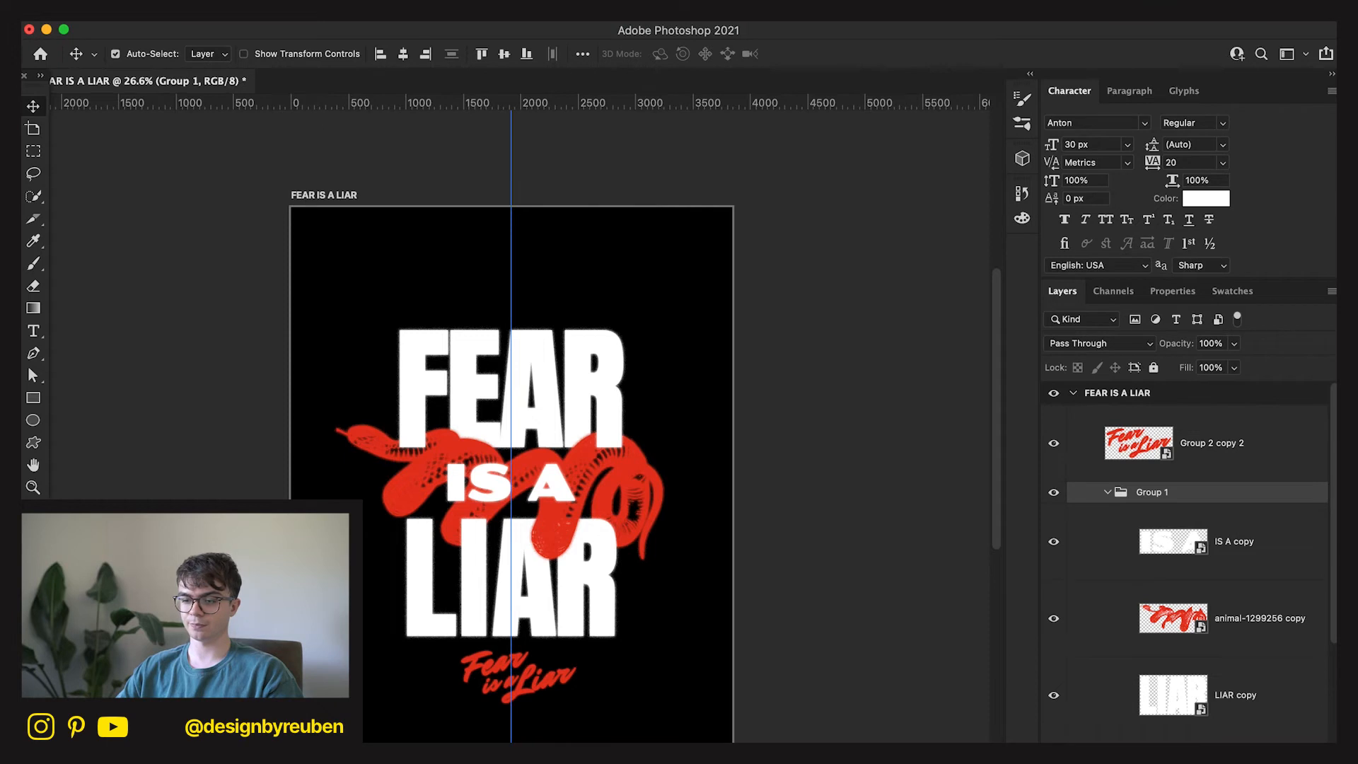
click(1197, 737)
click(401, 58)
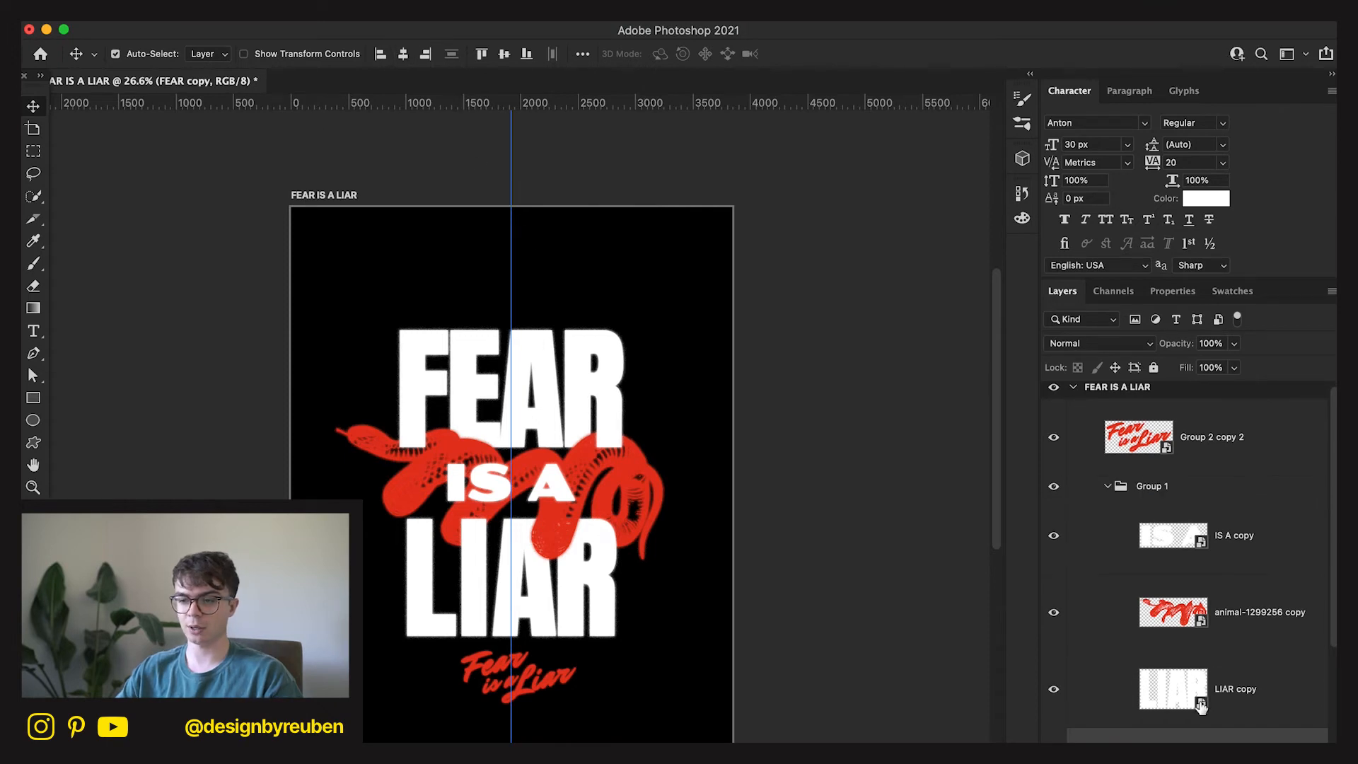
scroll(1214, 693, up, 1)
click(1109, 492)
click(798, 720)
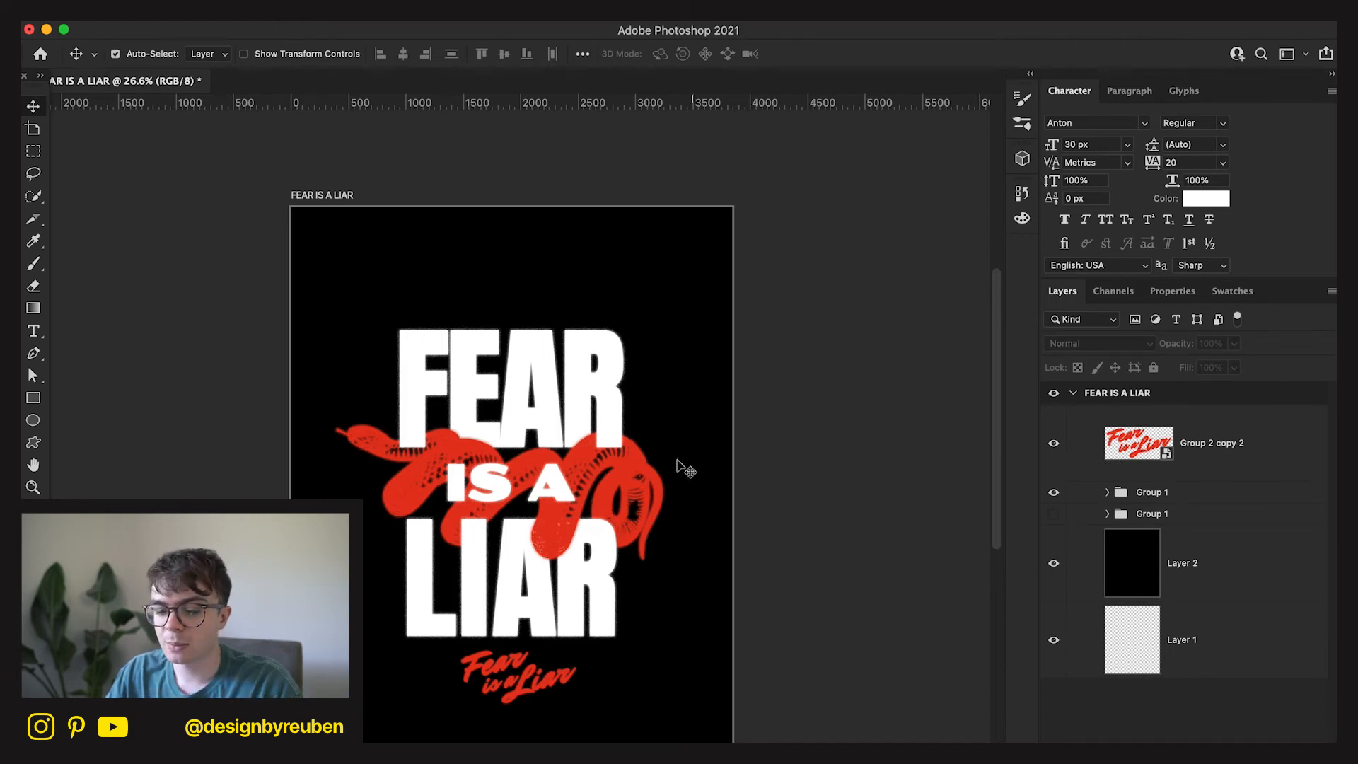
Start a new text line above the white FEAR and colour it with the red sampled from the snake.
key(t)
click(497, 288)
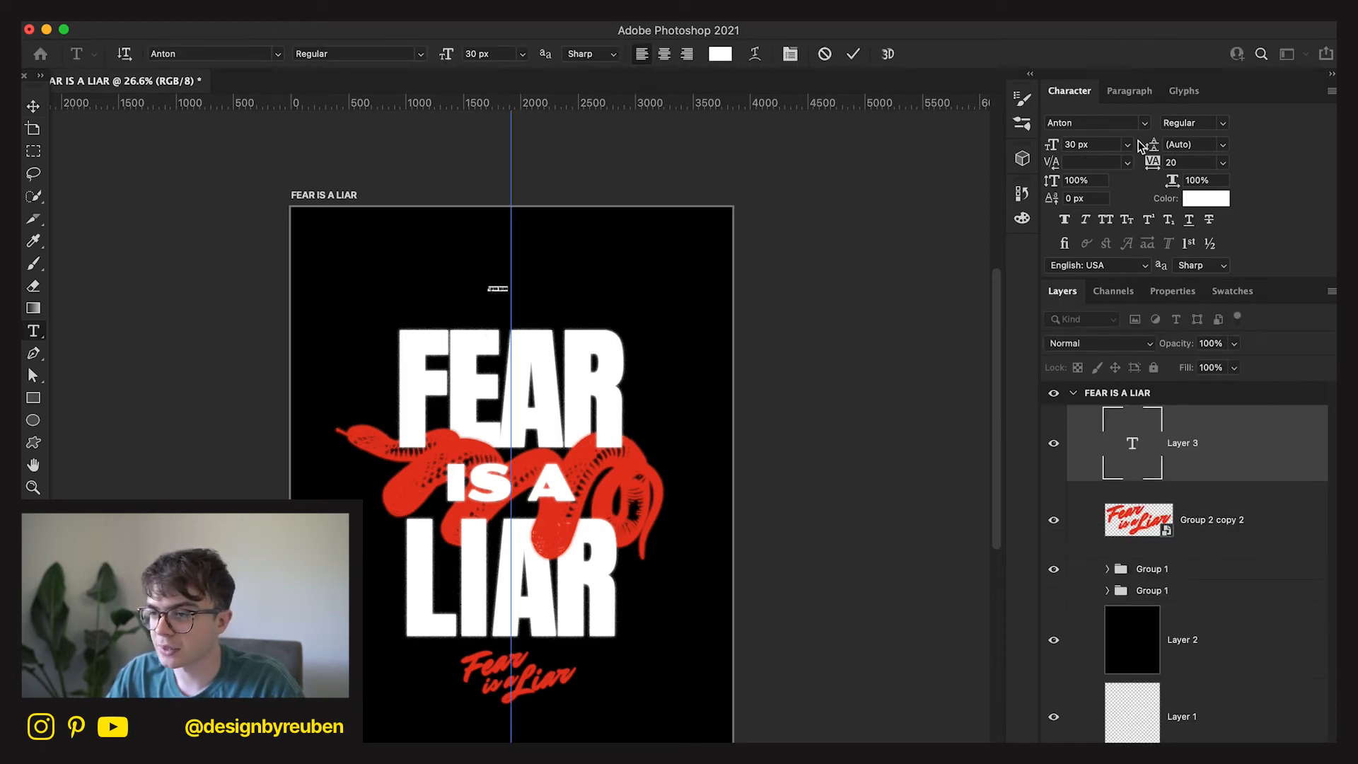
click(1201, 199)
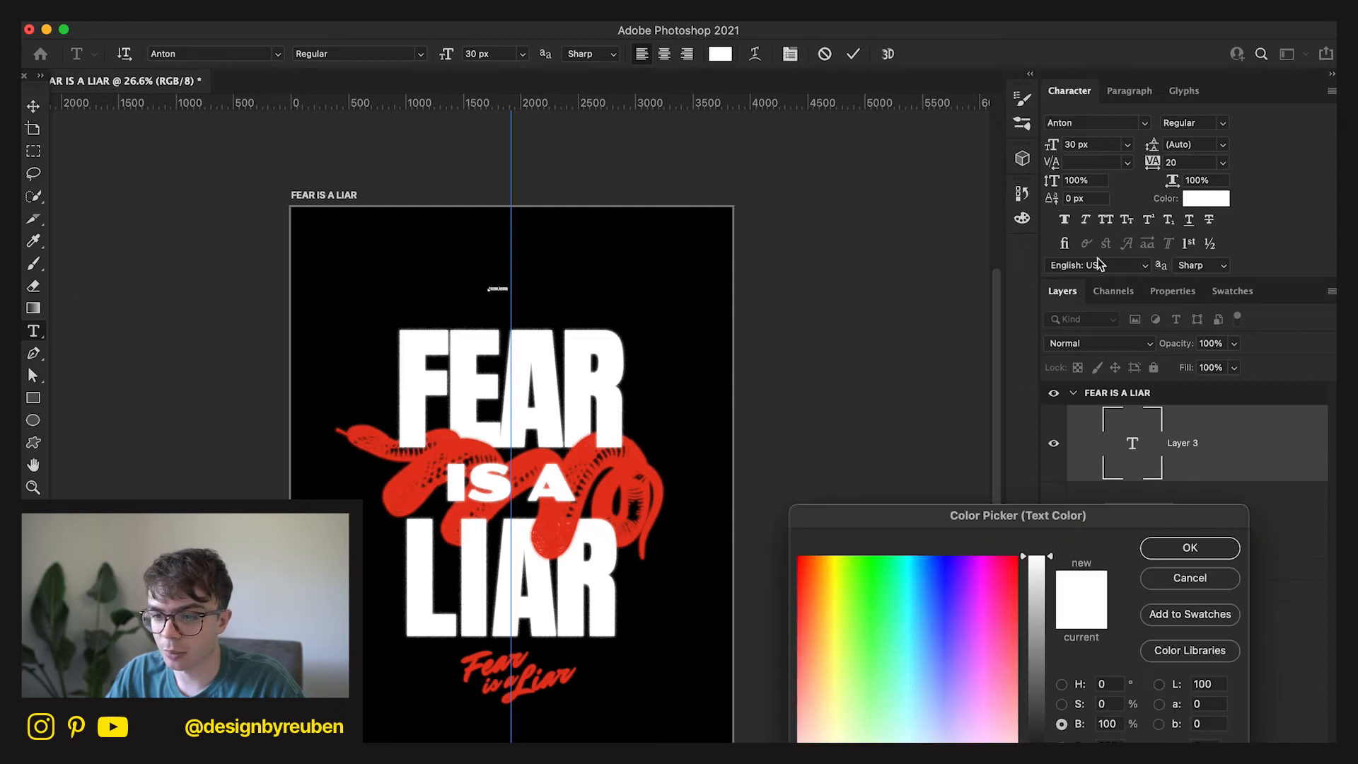
click(610, 488)
click(1188, 548)
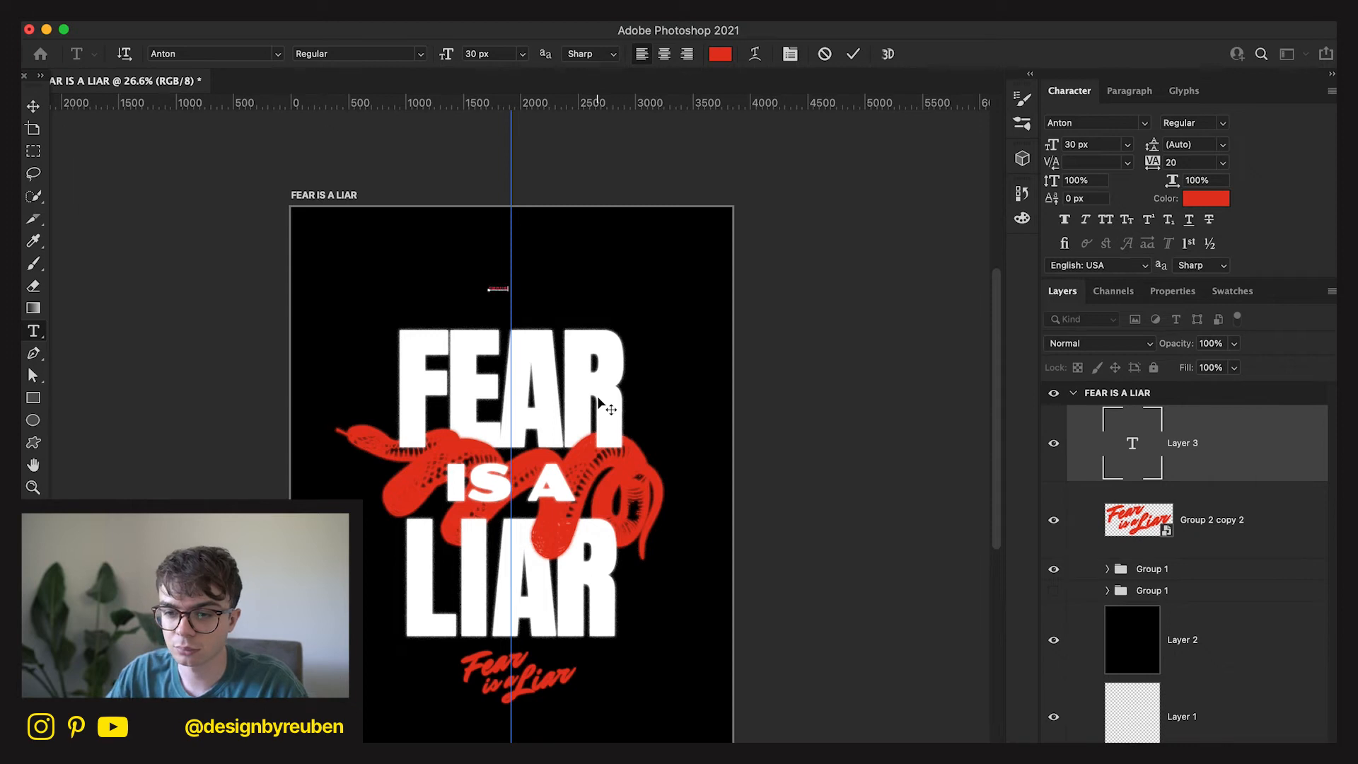
Make the red line read FEAR IS A LIAR, enlarge it and place it just above the white FEAR.
click(34, 106)
key(ctrl+t)
drag(516, 282, 643, 253)
click(891, 54)
drag(644, 330, 592, 362)
Set the red text's font to Acme Gothic Extrawide Black and scale the text to about 49.91%.
click(1146, 124)
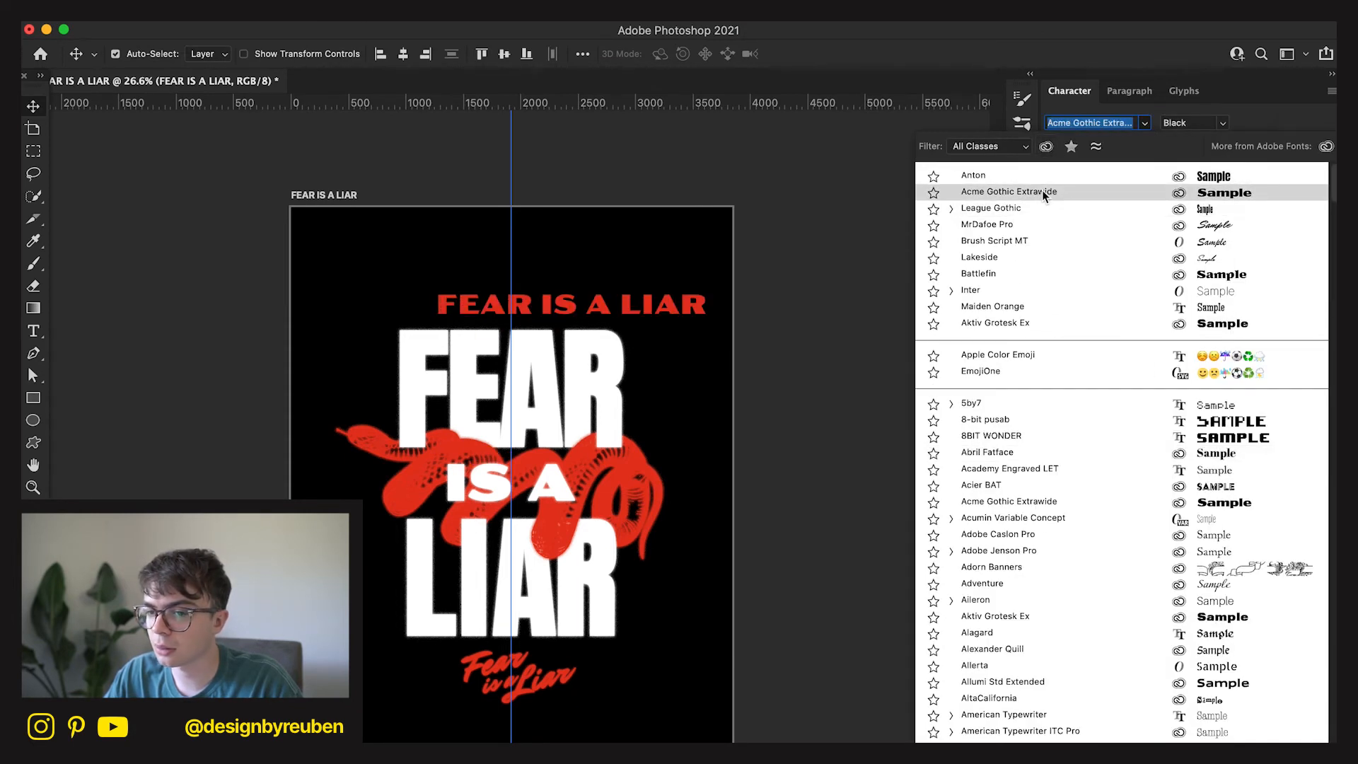
click(1041, 189)
key(ctrl+t)
drag(663, 310, 530, 304)
click(891, 53)
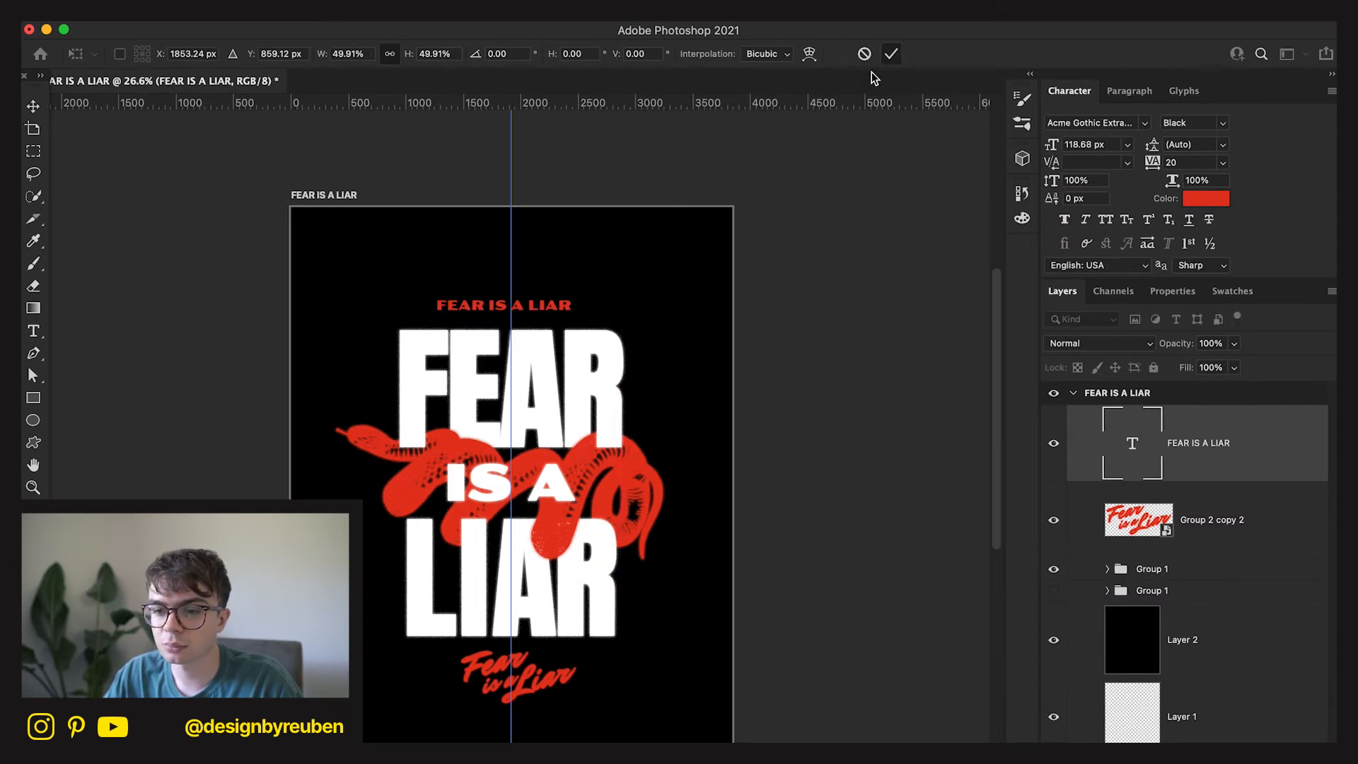
Centre the red text horizontally on the artboard and move it down to about 82 px above the white FEAR.
click(402, 55)
key(ctrl)
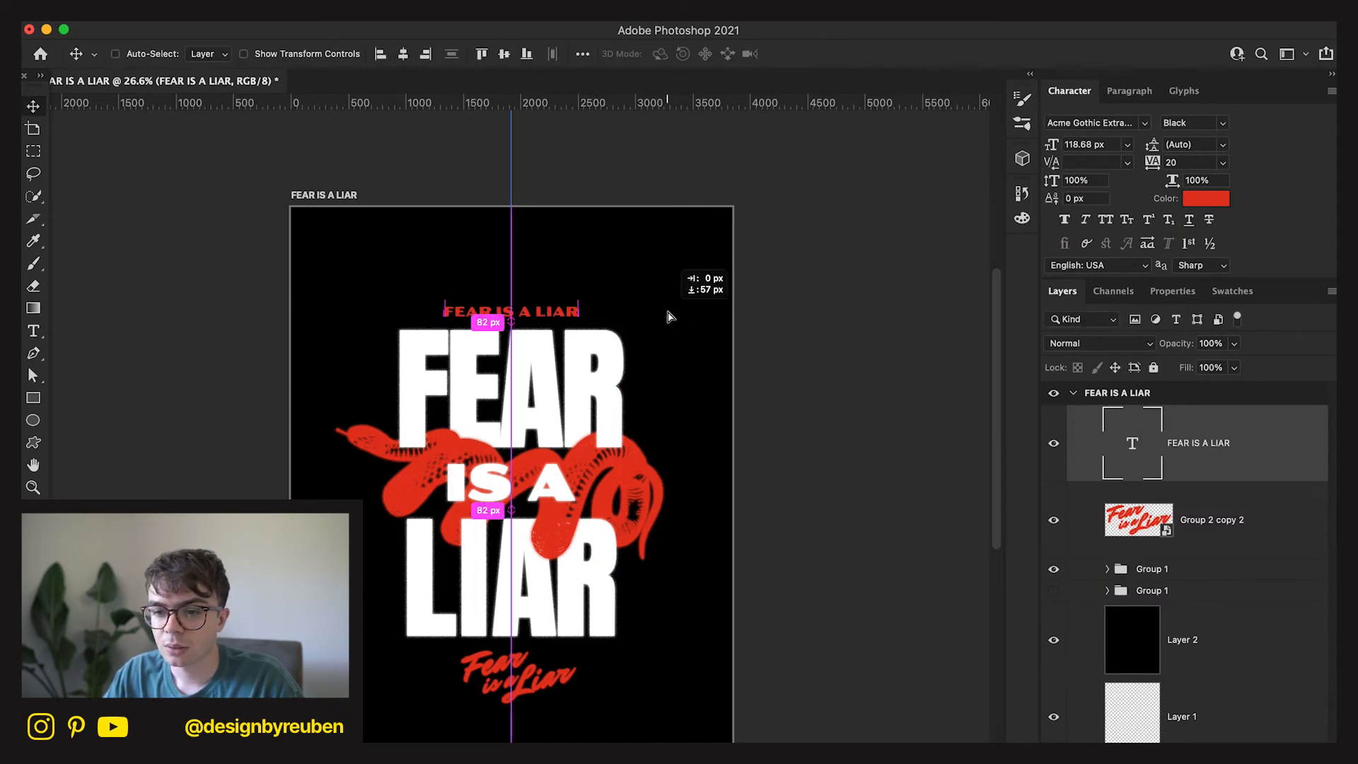
drag(668, 310, 667, 318)
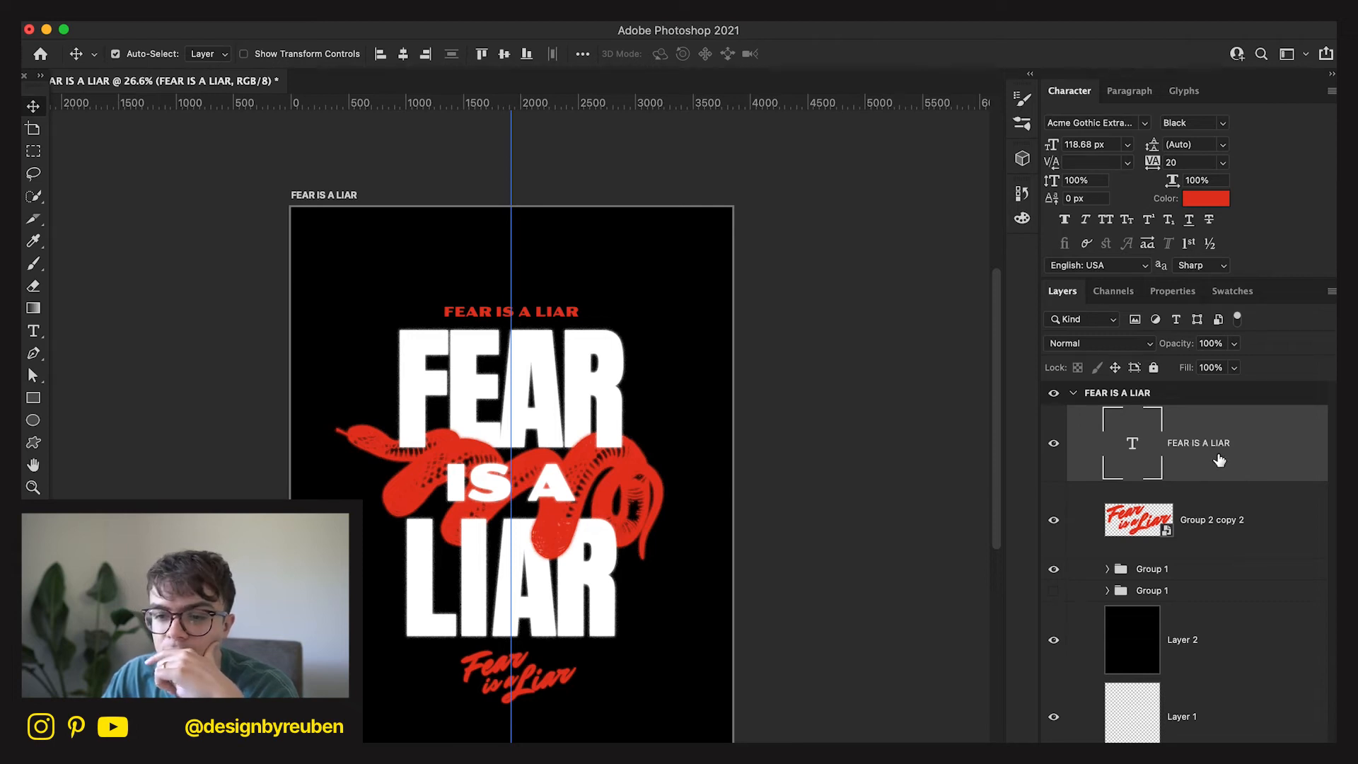
Add an Outer Glow effect to the red FEAR IS A LIAR text layer and convert it to a smart object.
double_click(1266, 447)
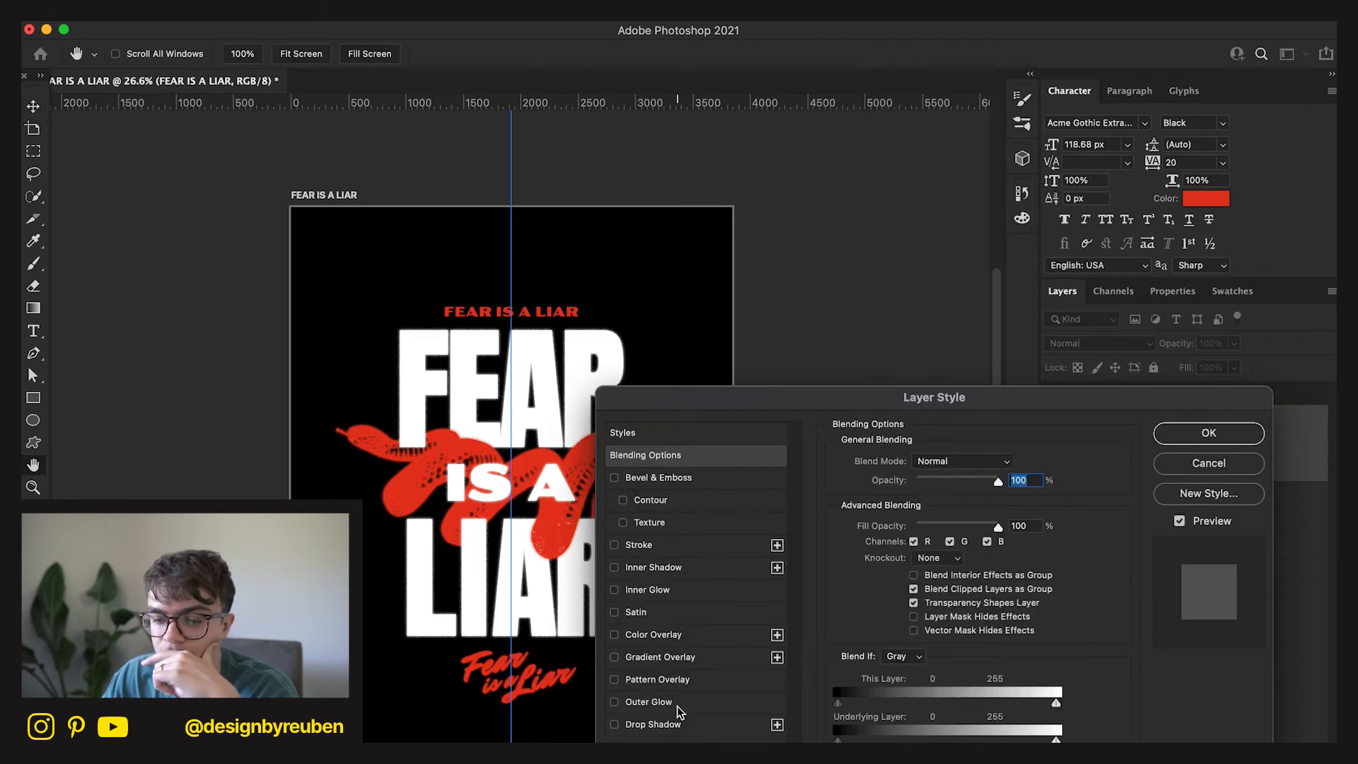
click(649, 702)
click(1195, 437)
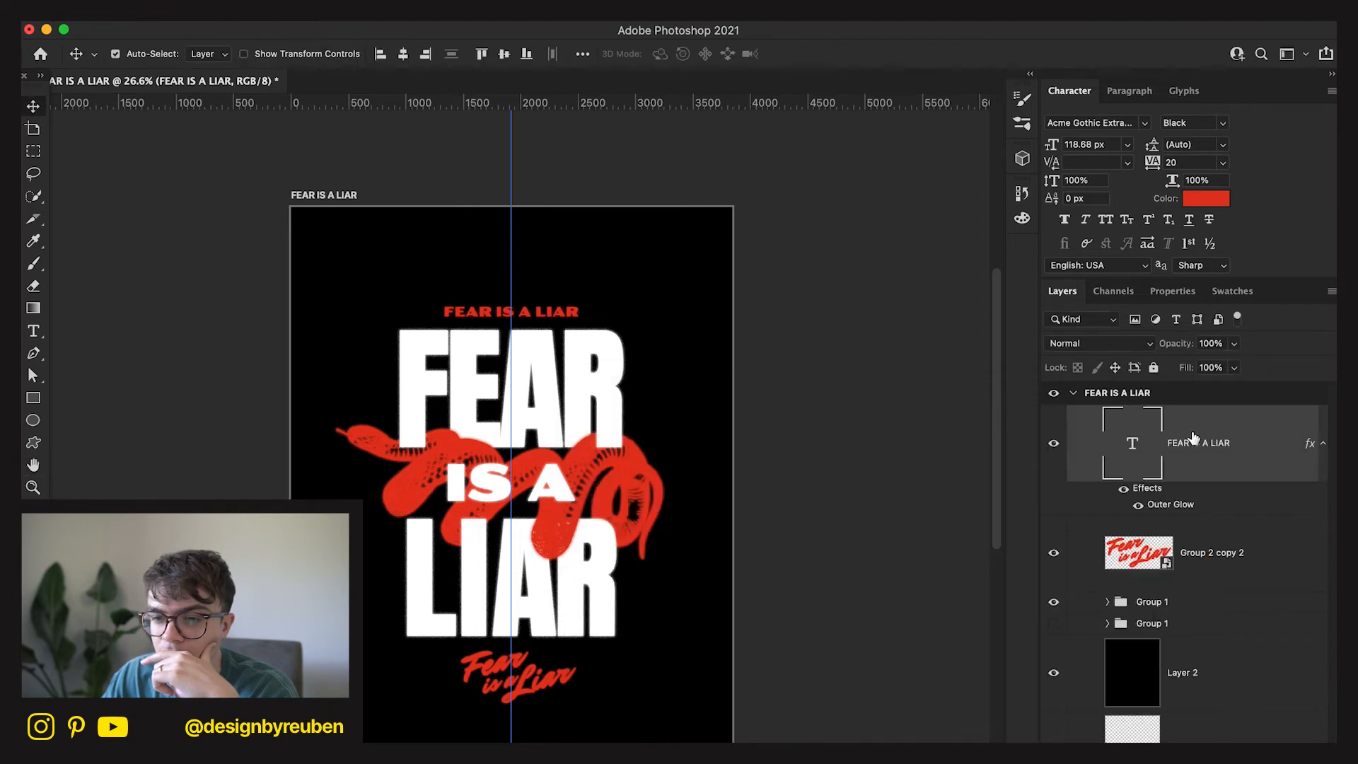
right_click(1252, 458)
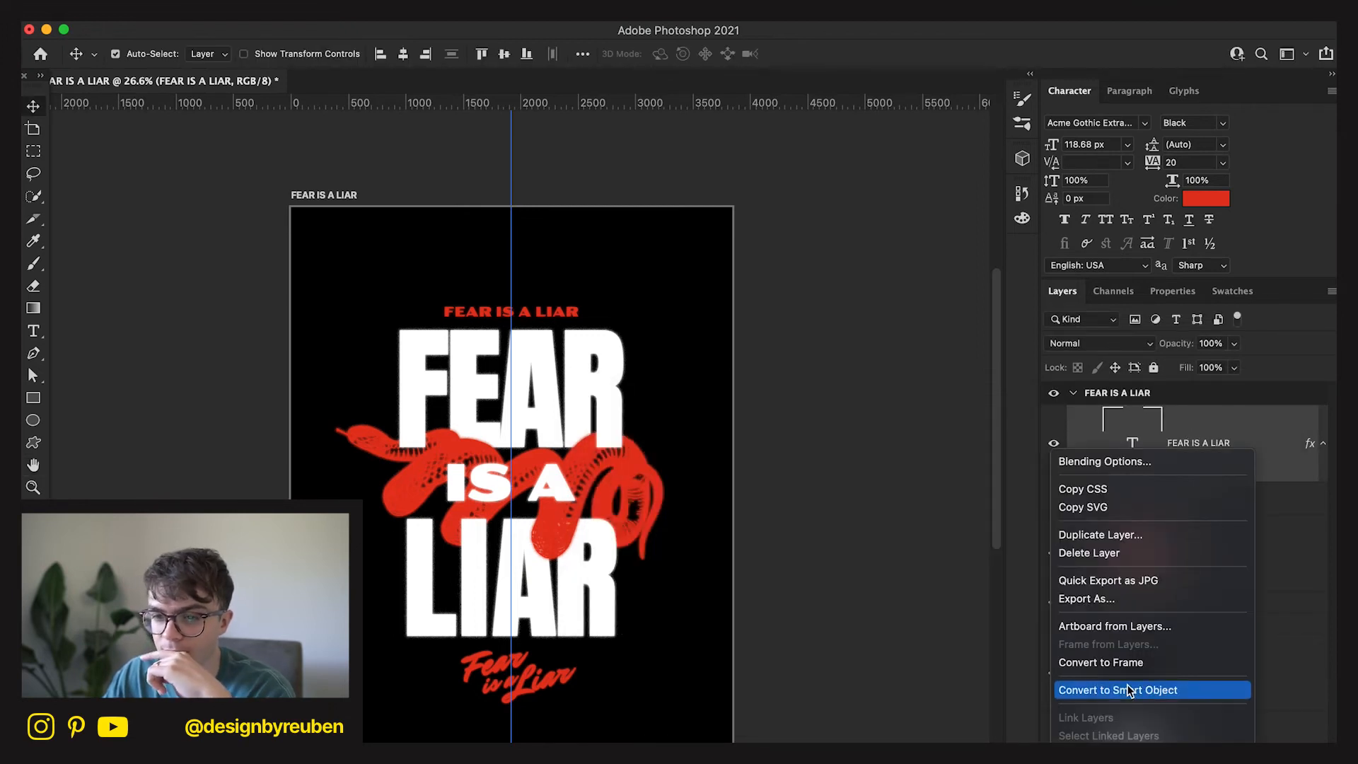
click(1246, 435)
right_click(1246, 434)
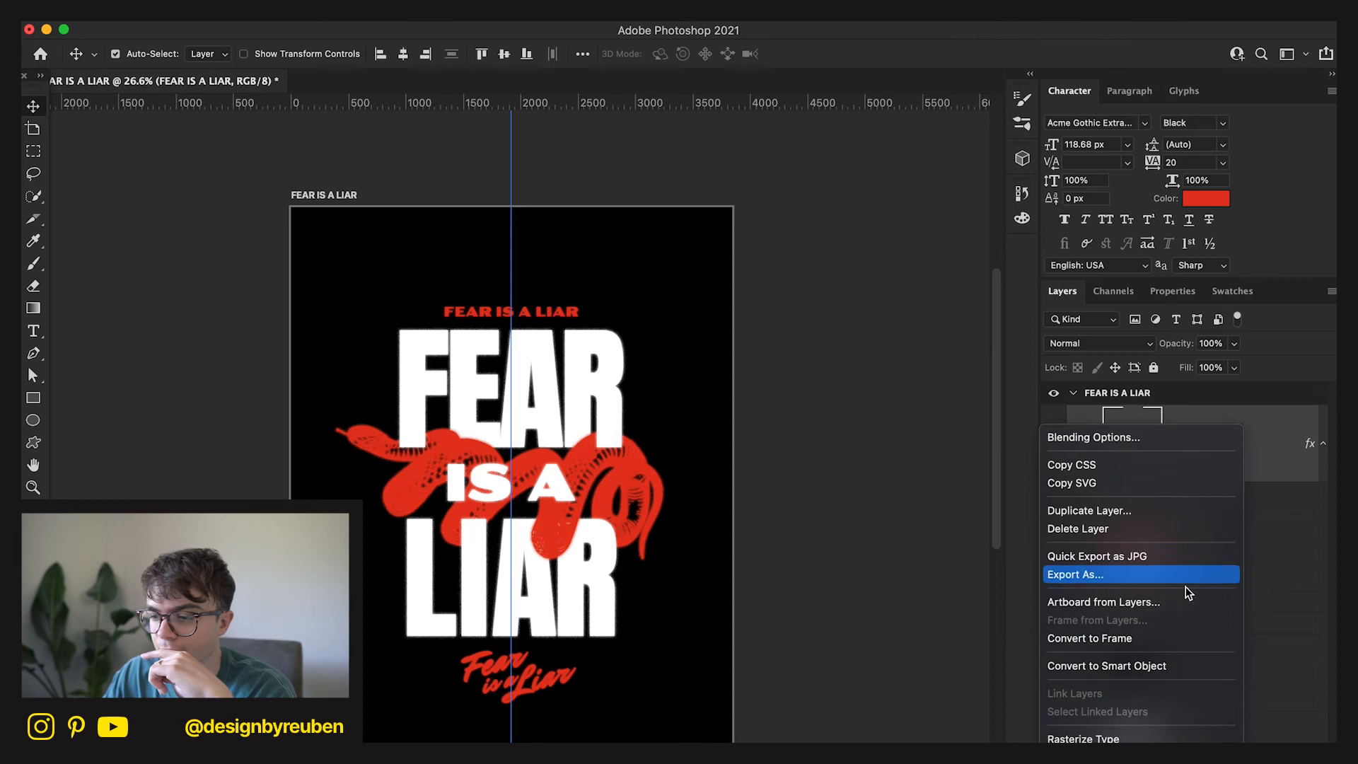
click(1167, 662)
Duplicate the FEAR IS A LIAR smart object and apply a Gaussian Blur of 9.1 pixels to the copy.
key(super+j)
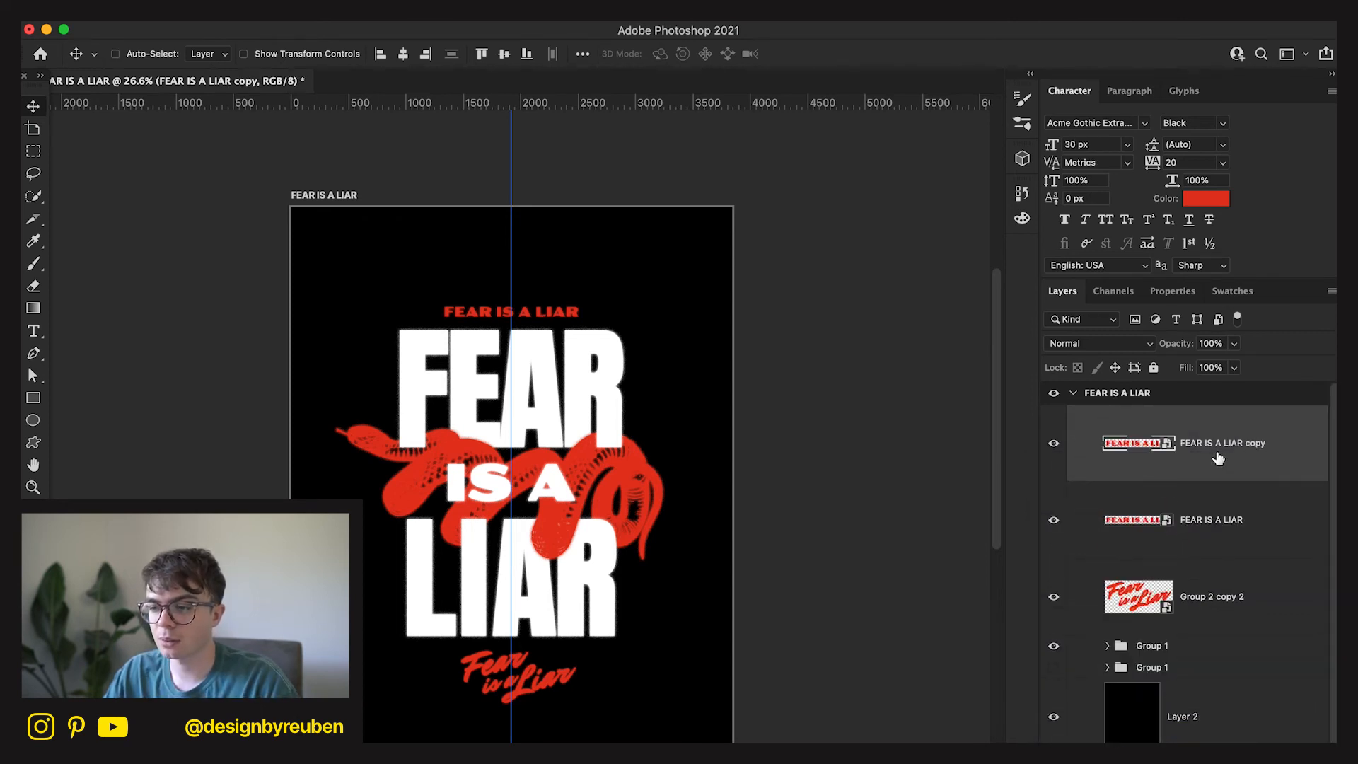
click(417, 8)
mouse_move(447, 246)
click(704, 307)
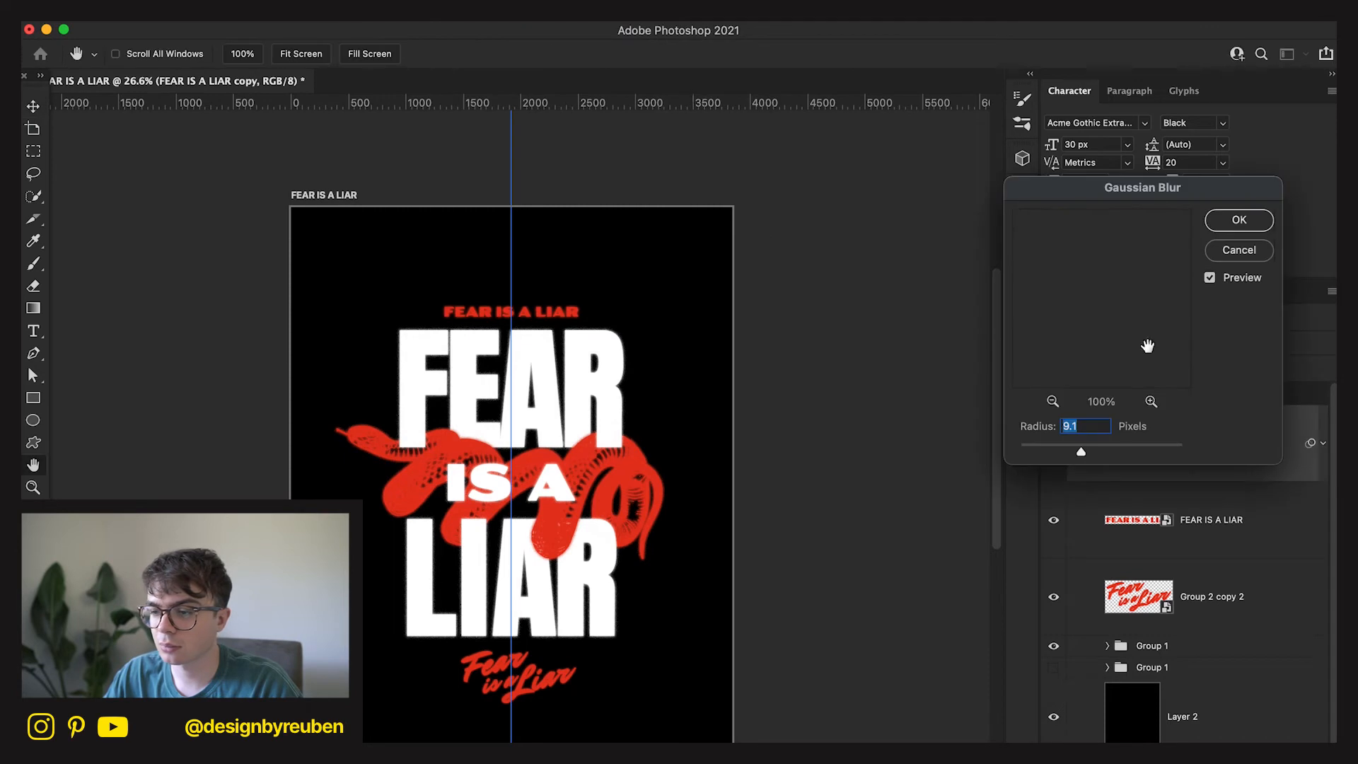
click(1218, 220)
Set the blurred FEAR IS A LIAR copy to Dissolve blend mode at 50% opacity.
click(1112, 338)
click(1082, 356)
click(1210, 343)
text(50)
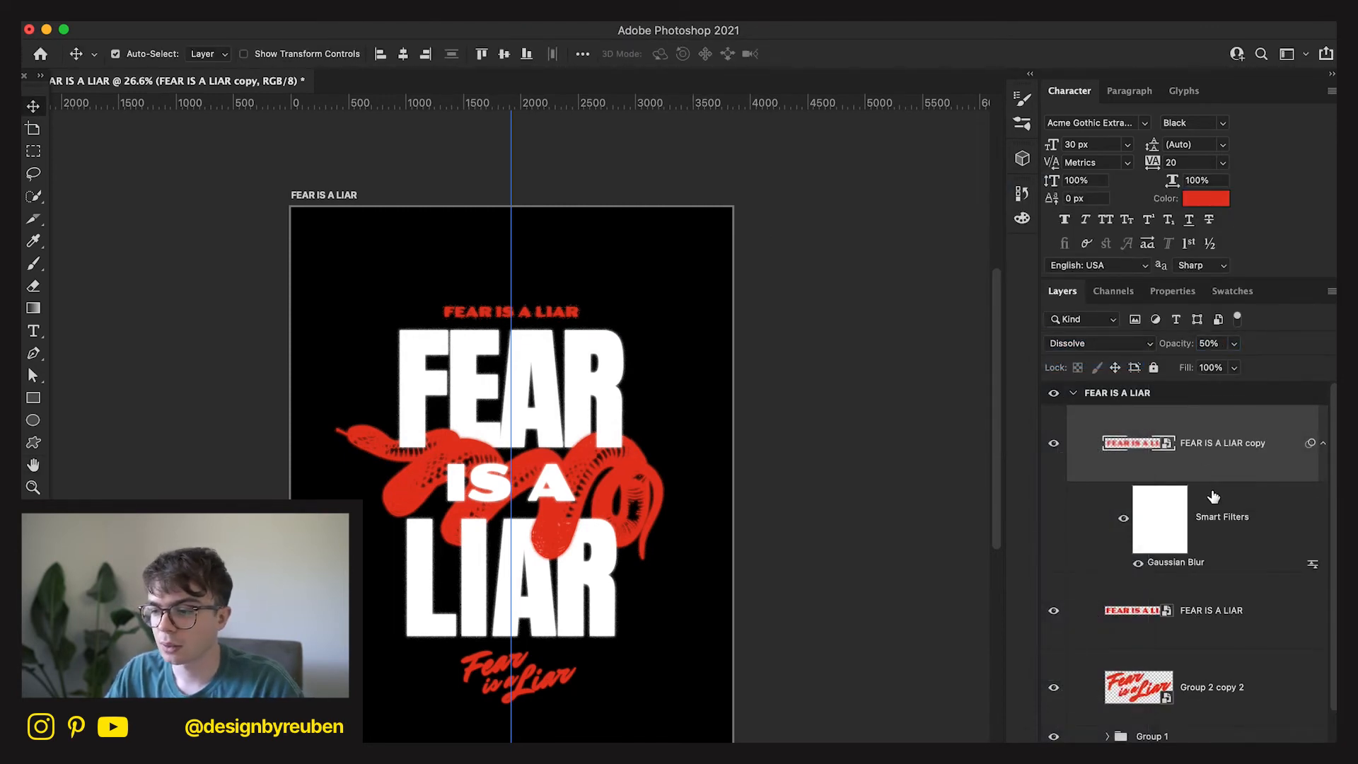
Combine the blurred FEAR IS A LIAR copy and its original into a single smart object and clear the selection.
shift+click(1240, 609)
right_click(1240, 608)
click(1140, 673)
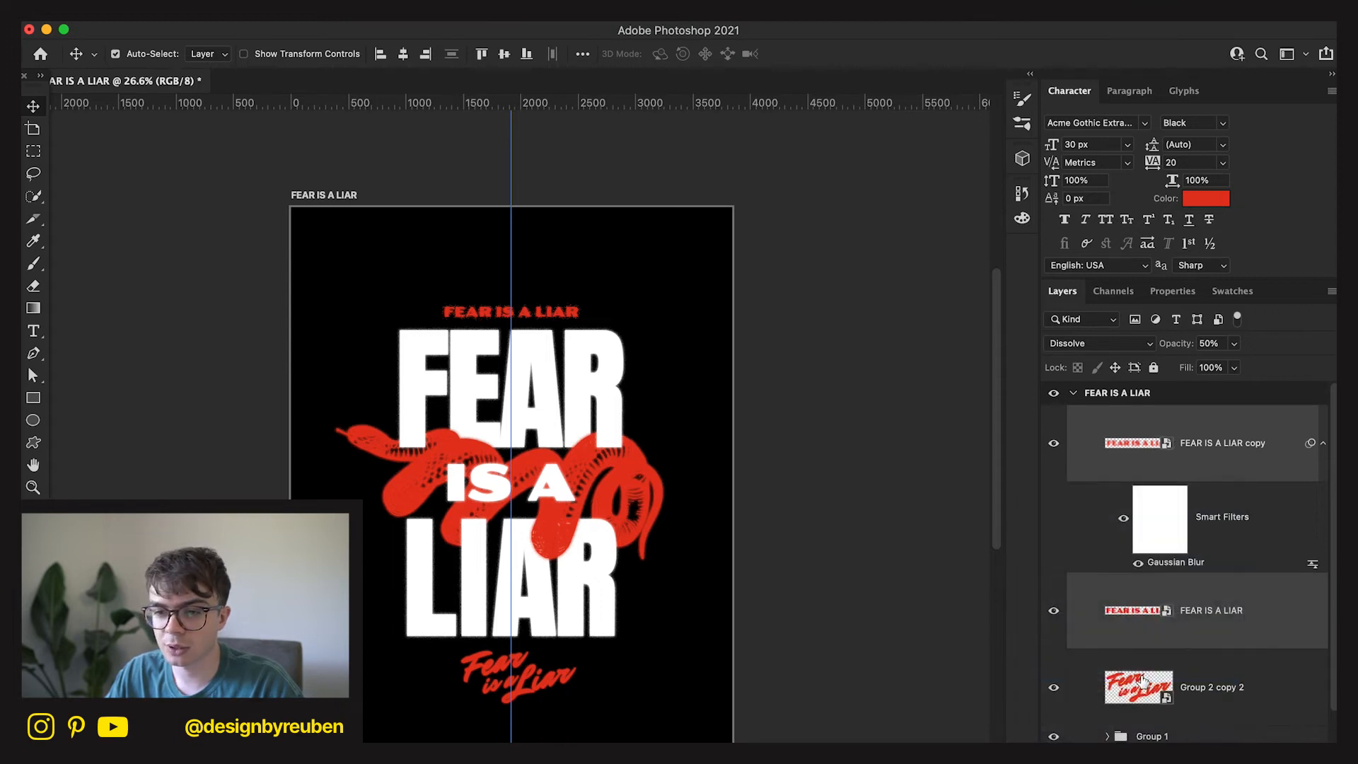
click(893, 659)
scroll(854, 645, down, 1)
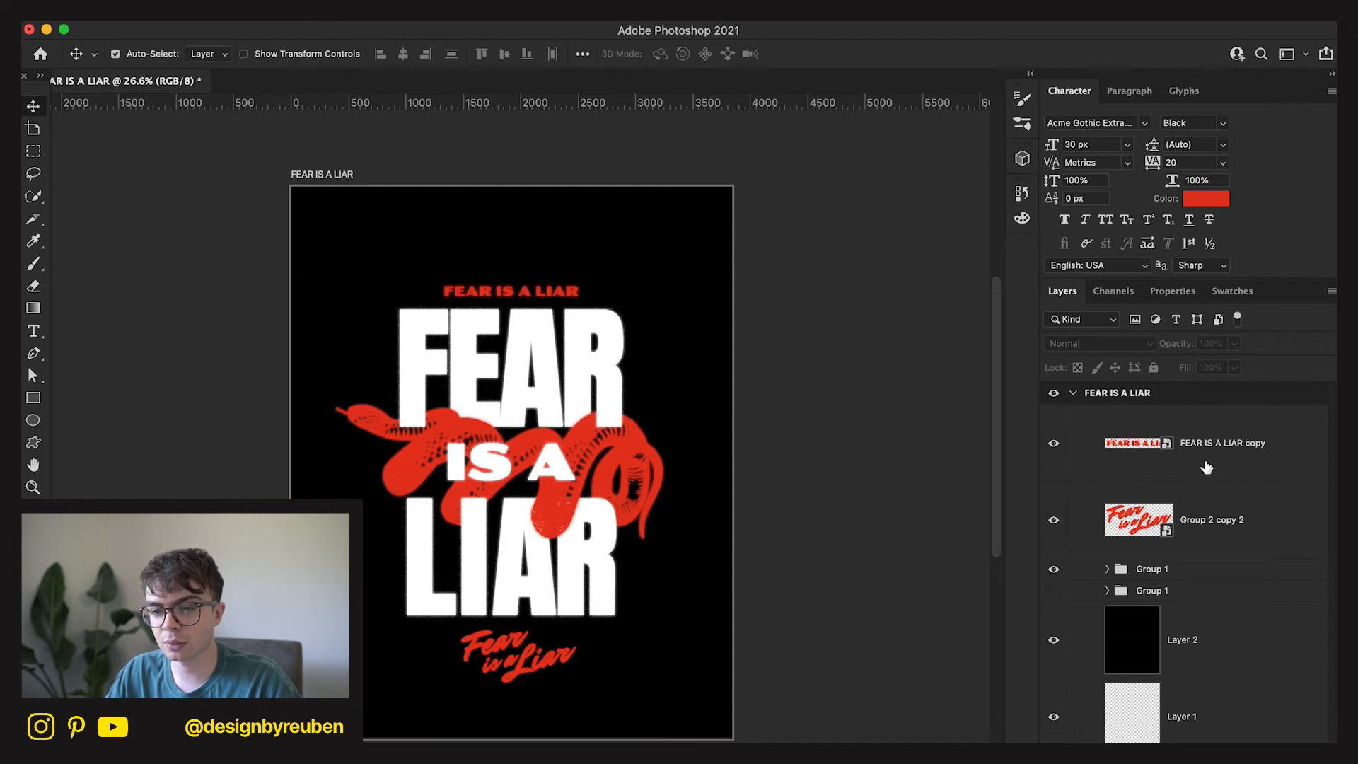
On a new layer above the red text, draw a square of about 3864 px spanning the artboard's full width.
scroll(946, 551, down, 1)
click(1226, 452)
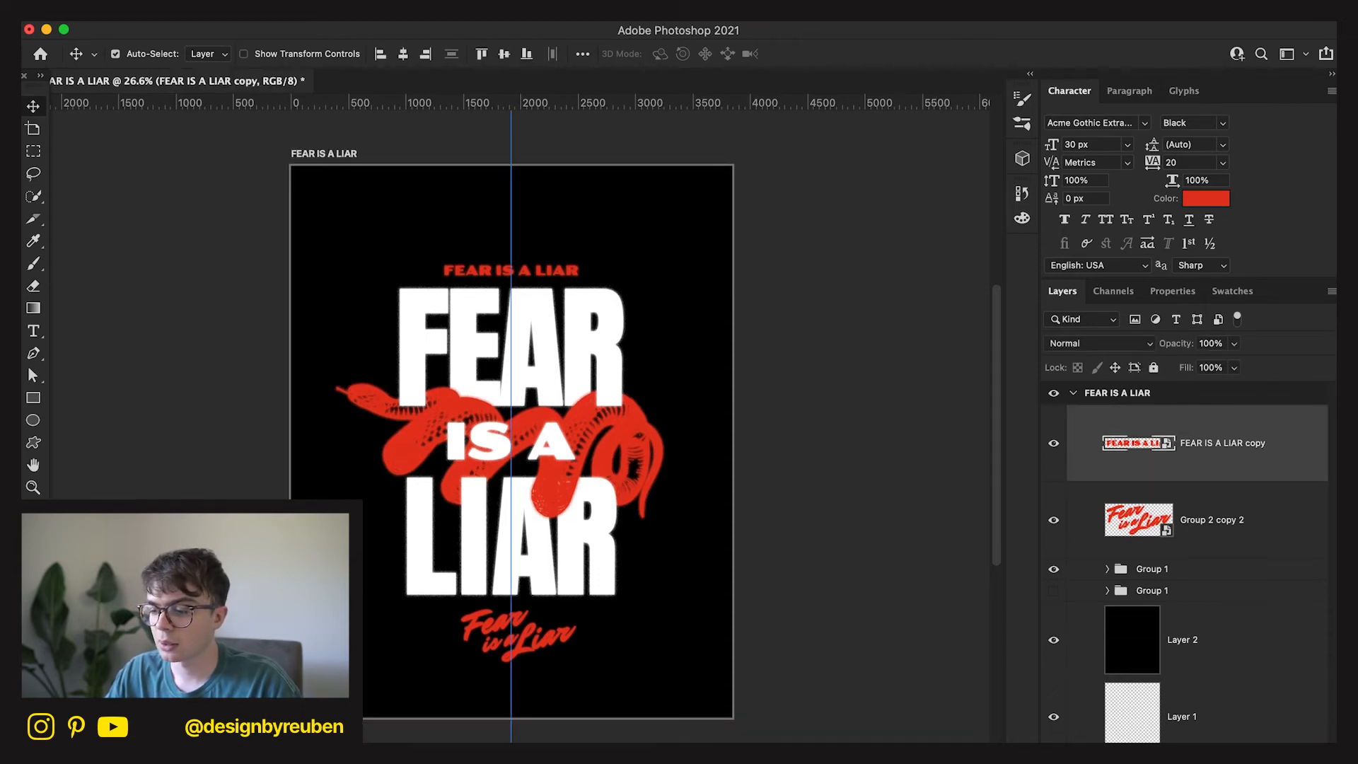
key(super+shift+alt+n)
click(43, 399)
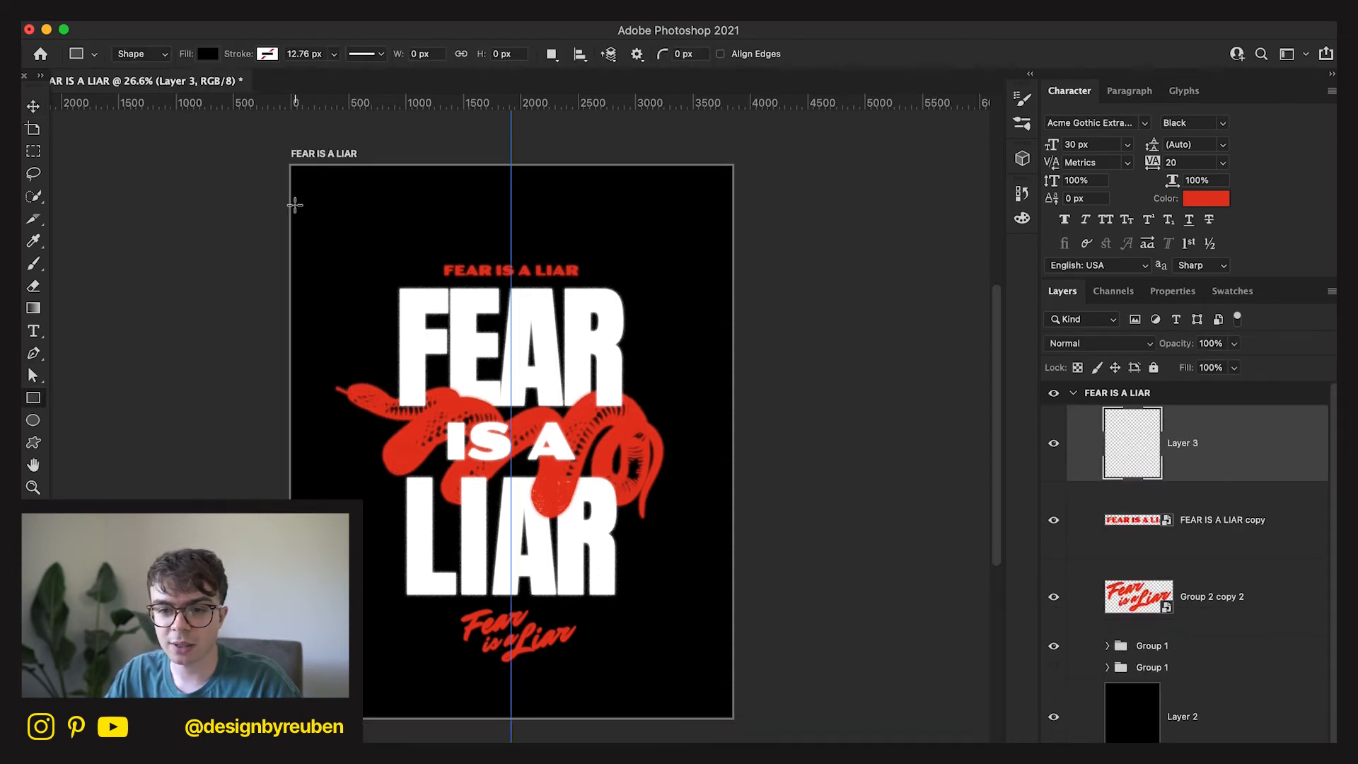
drag(290, 205, 733, 700)
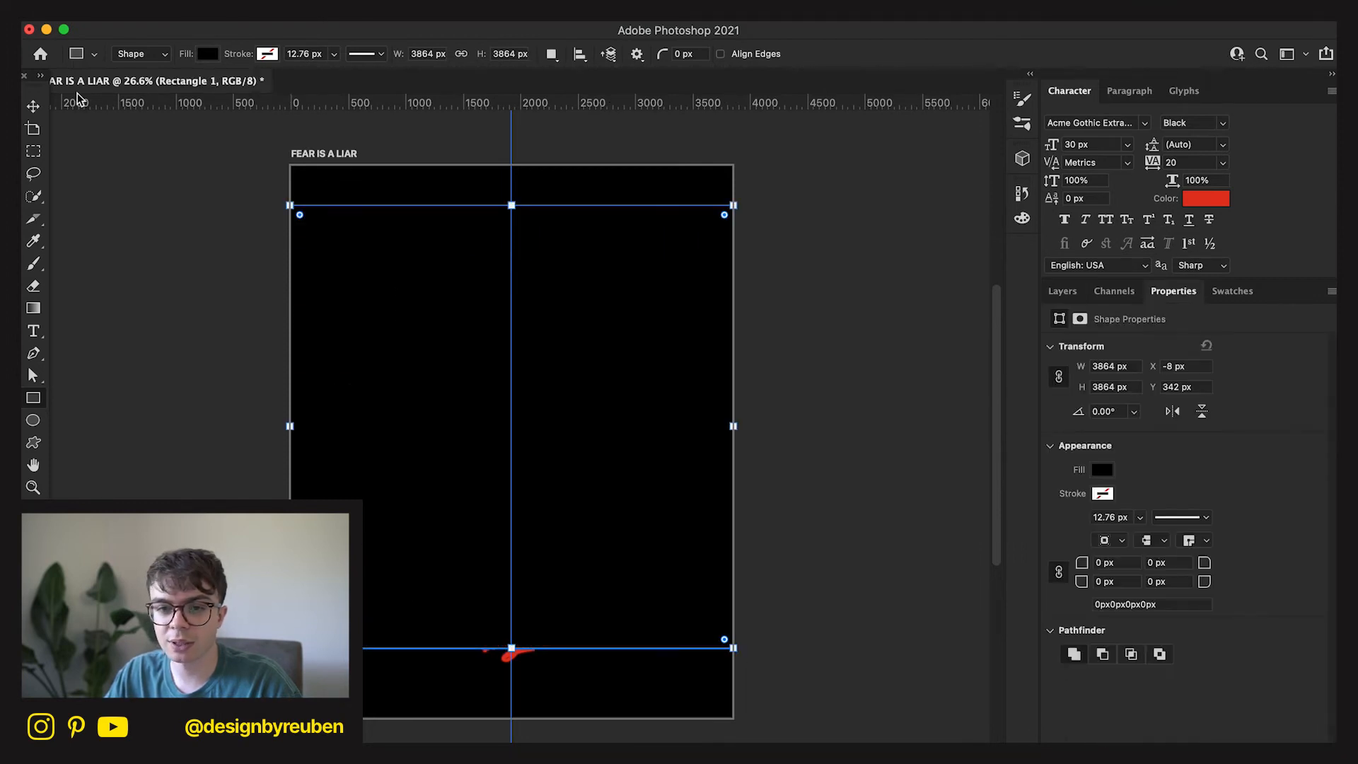
Remove the square's fill and give it a red stroke from the recently used colours.
key(v)
click(1104, 473)
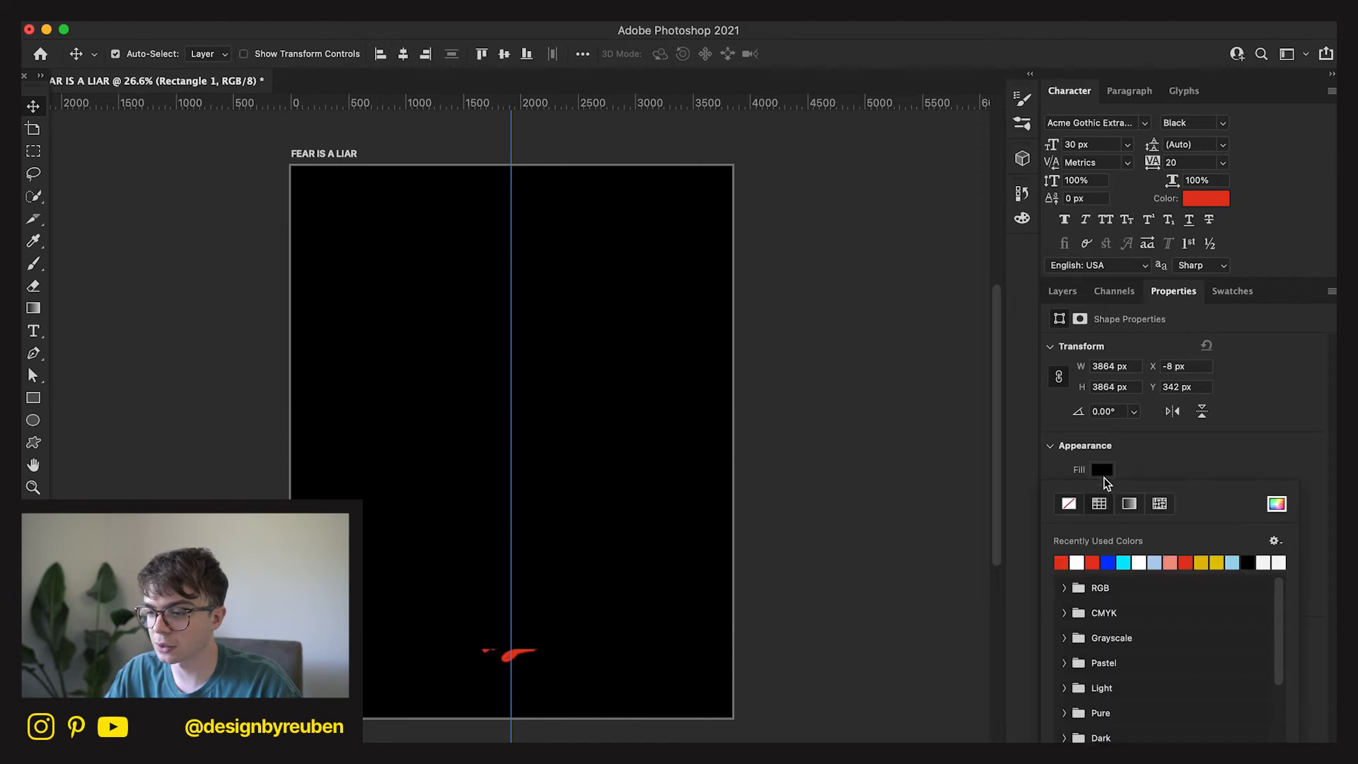
click(1075, 503)
click(1102, 493)
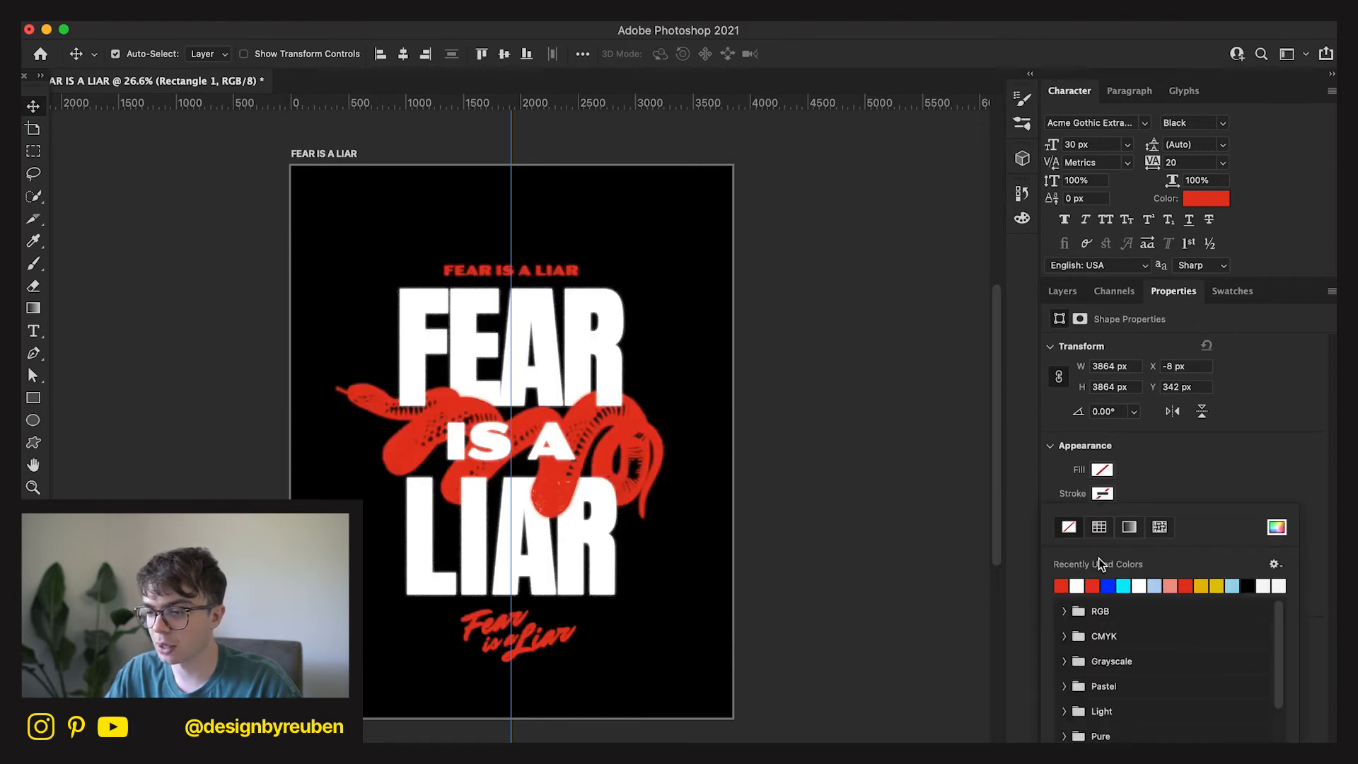
click(1067, 584)
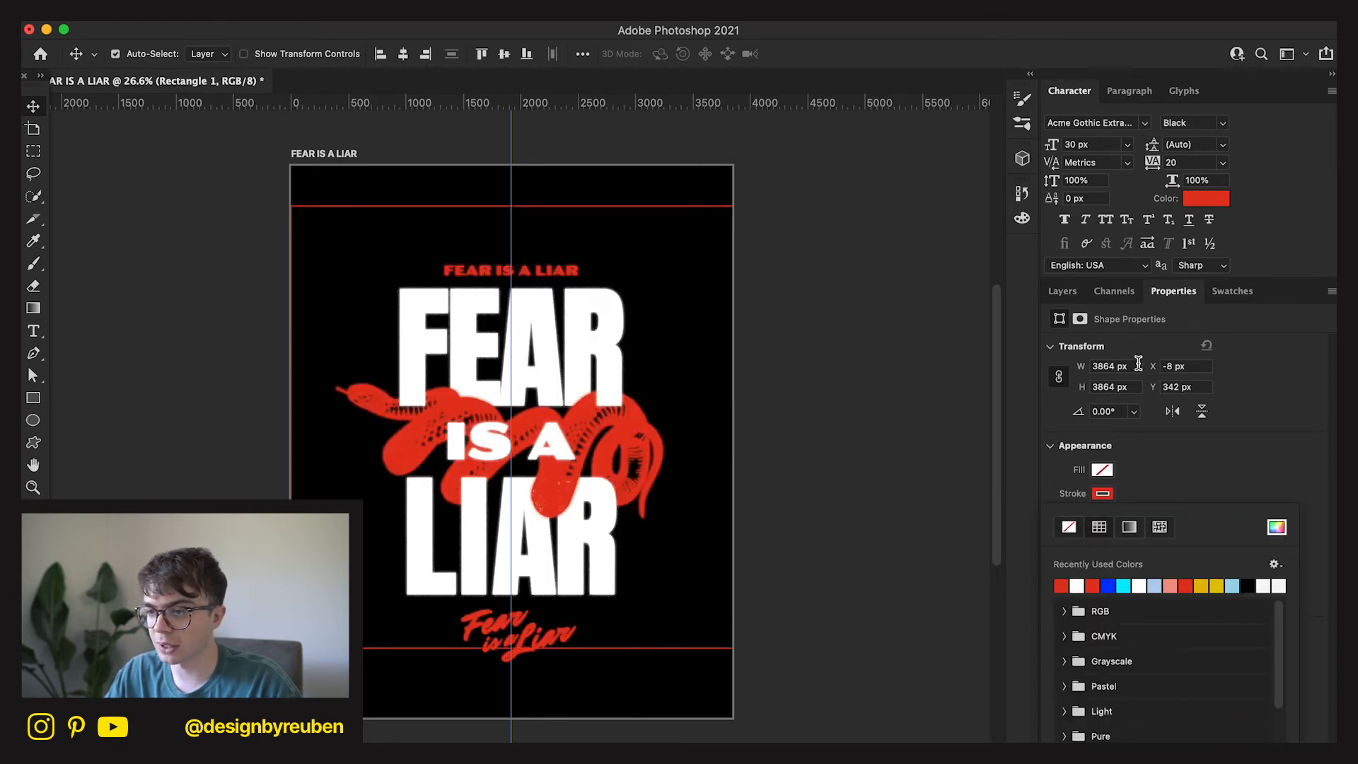
Centre the red-outlined square vertically on the artboard.
click(1046, 294)
click(1048, 293)
click(505, 54)
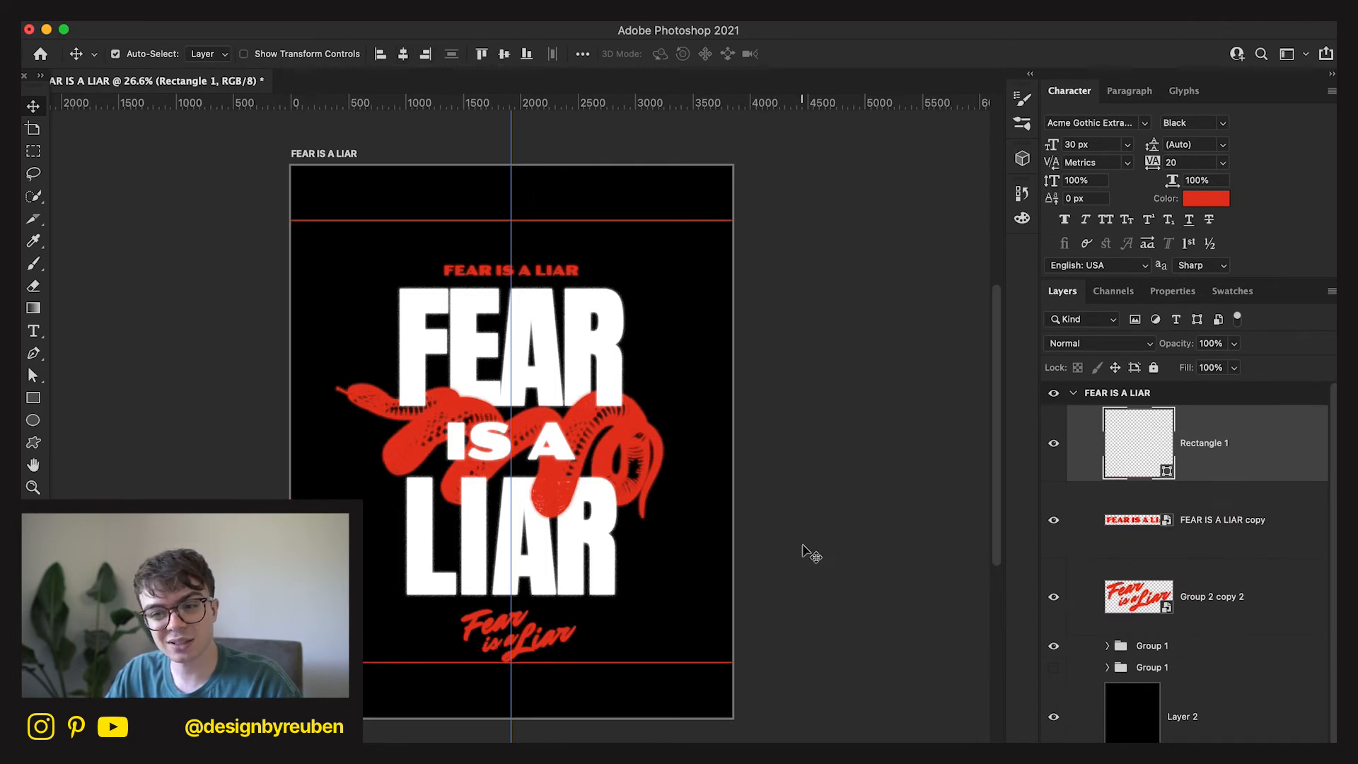
Scale down the red script in Group 2 copy 2 and place it over LIAR's lower-right corner.
click(1181, 603)
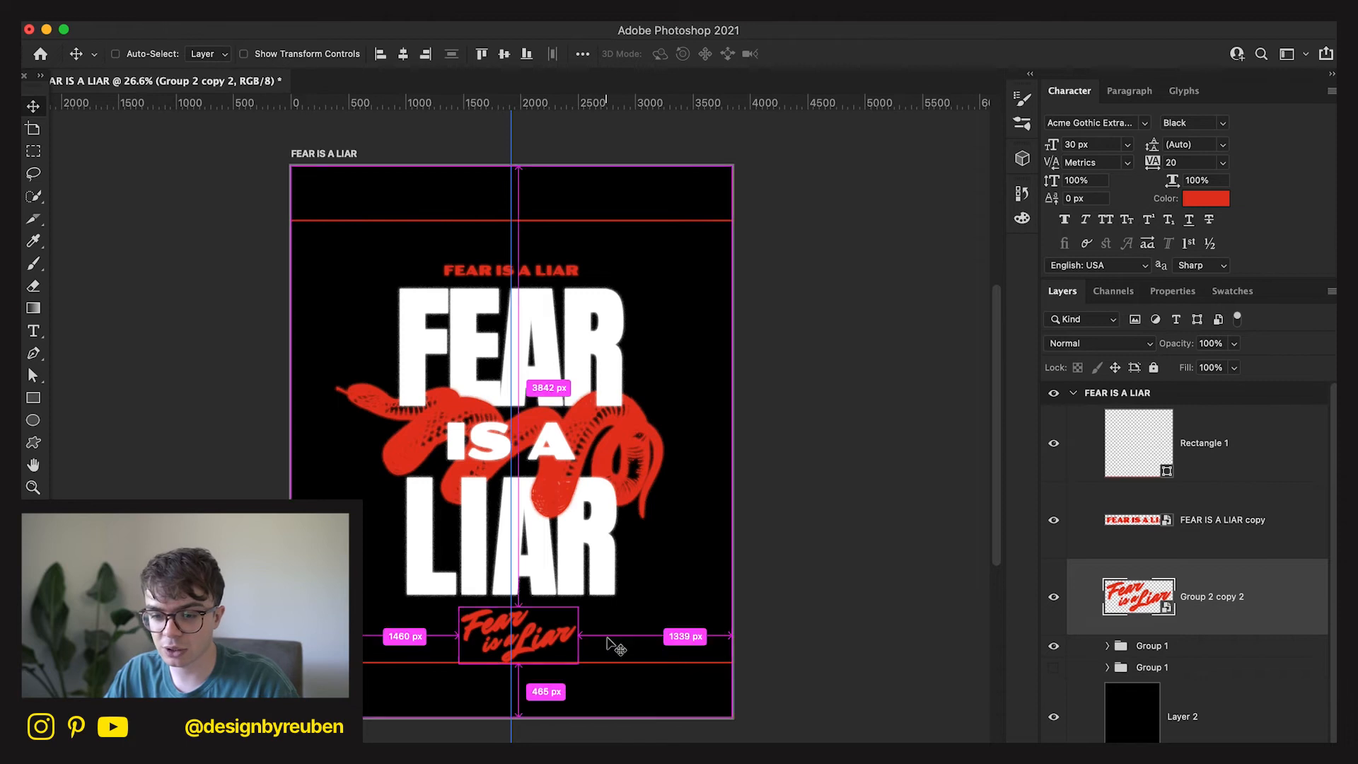
key(super+t)
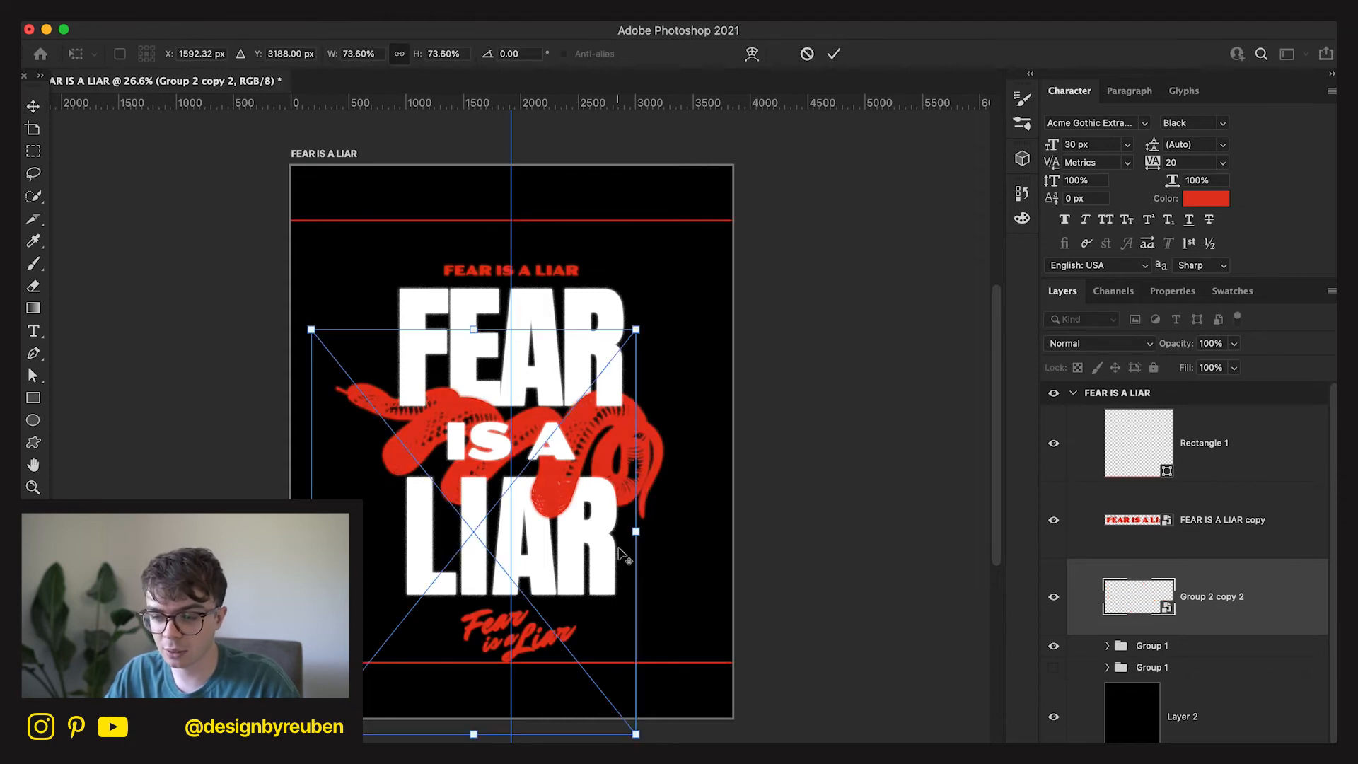
drag(642, 525, 617, 522)
click(833, 54)
drag(684, 436, 754, 481)
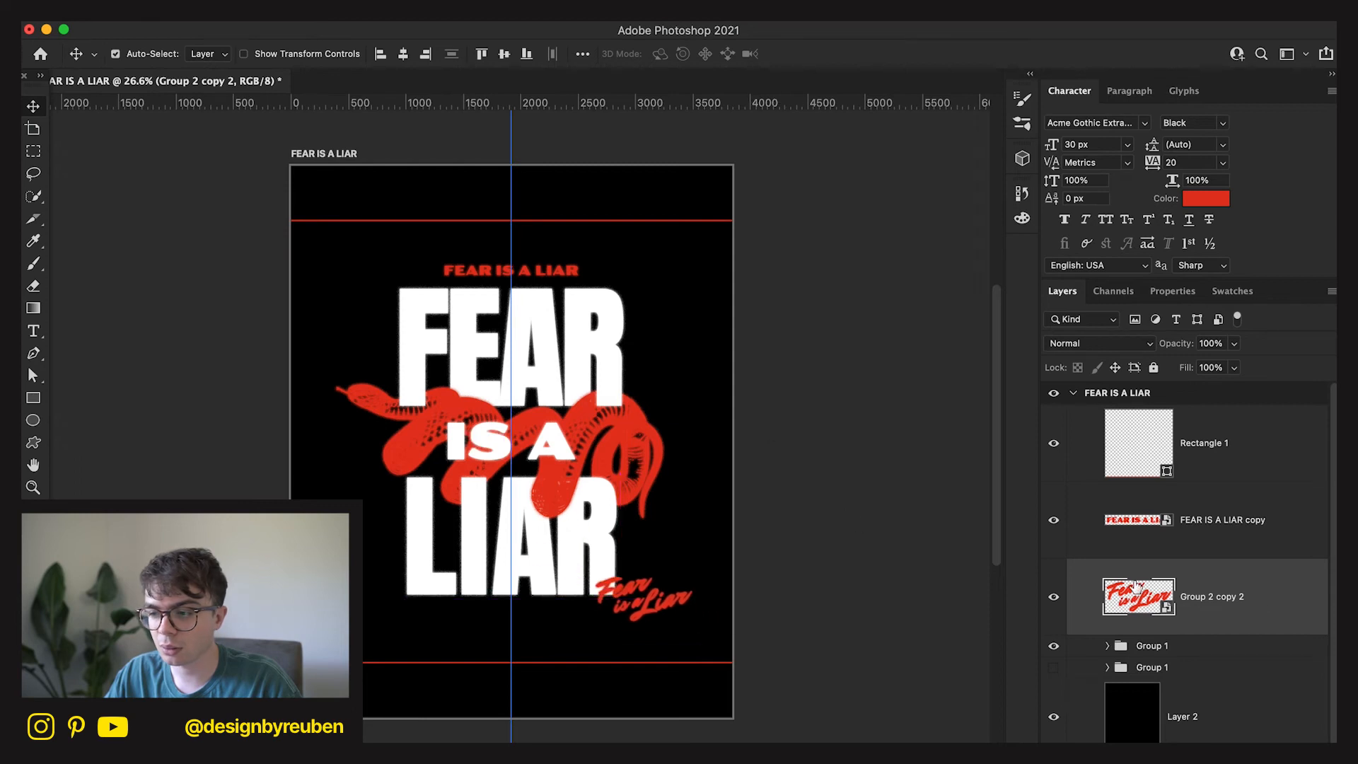
Move the red script to the vertical guide so that it overlaps the bottom edge of LIAR.
click(1245, 538)
mouse_move(768, 414)
mouse_down()
mouse_move(730, 440)
mouse_move(769, 414)
mouse_up()
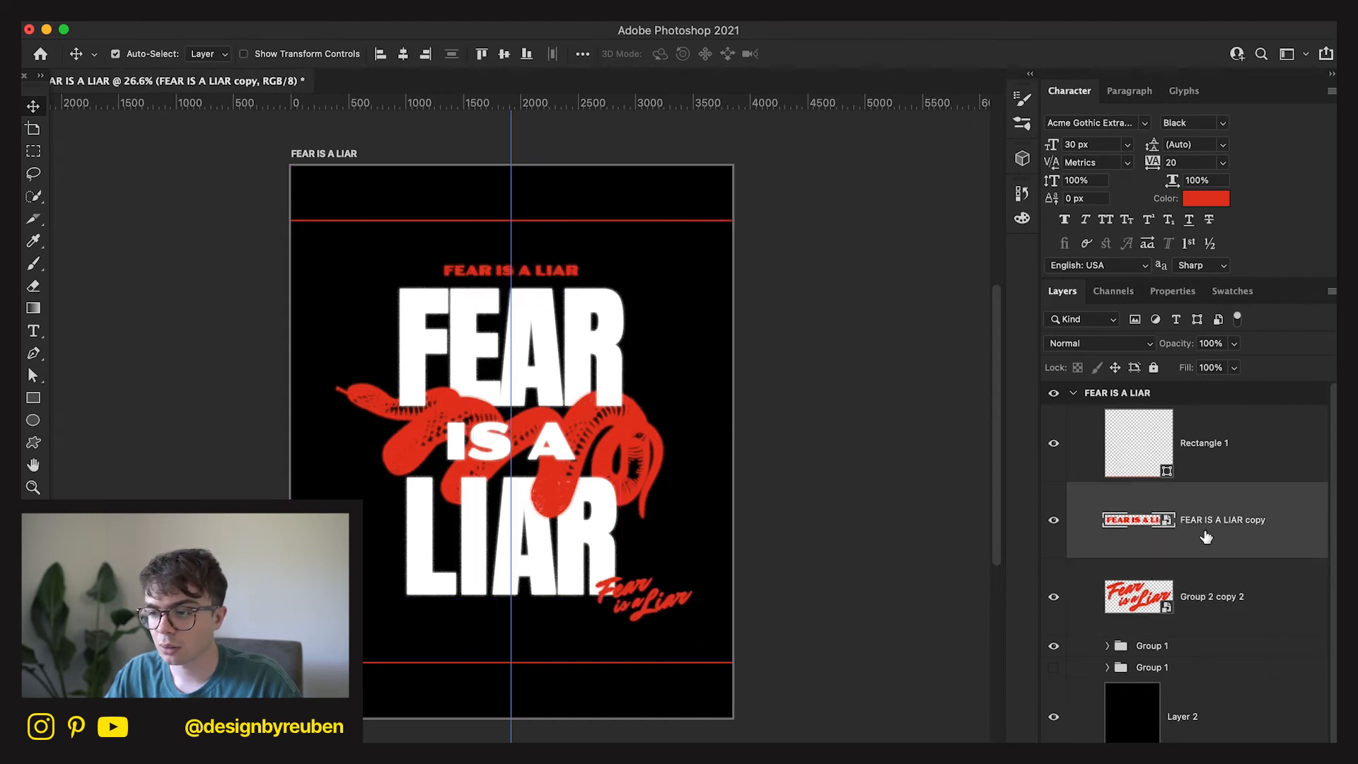
click(1223, 593)
drag(846, 582, 750, 589)
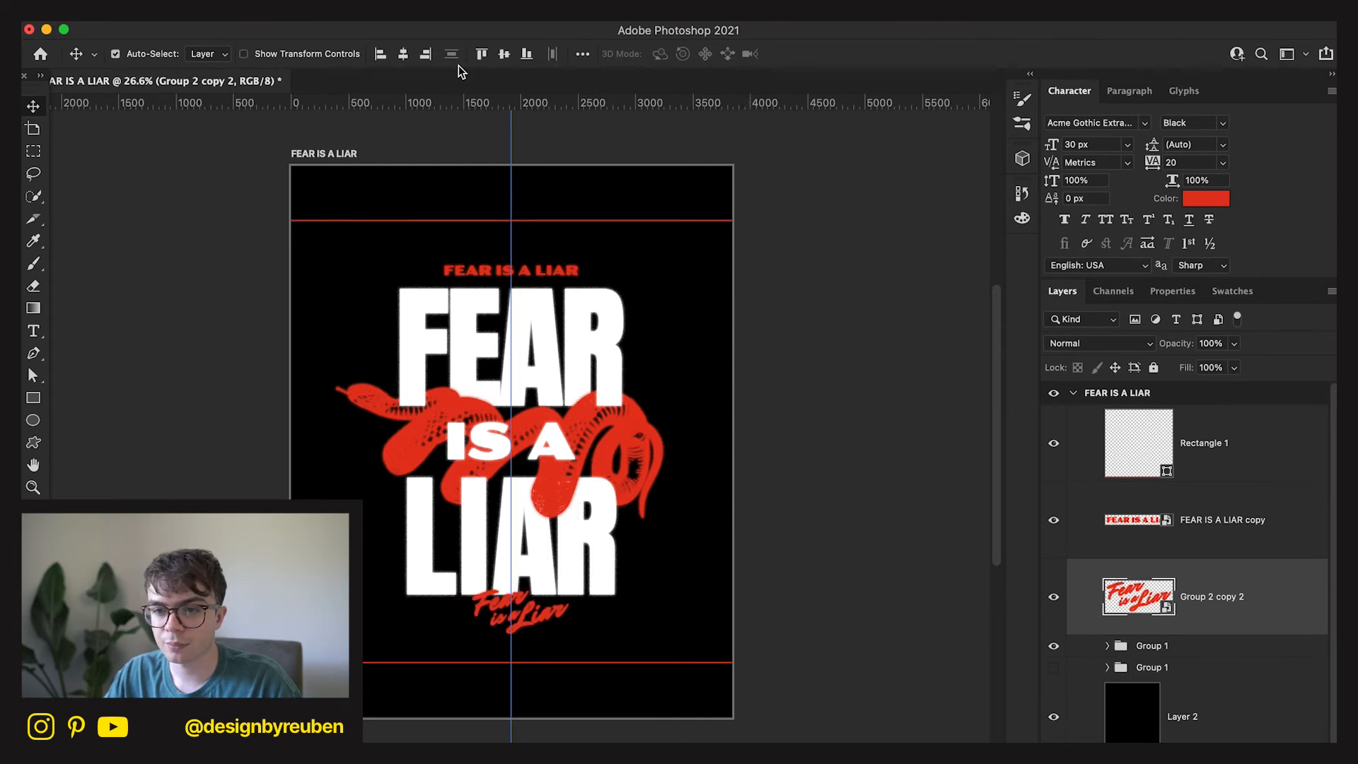
Reposition the red script so that it overlaps the bottom edge of LIAR and centre it horizontally on the artboard.
click(403, 54)
drag(835, 525, 825, 540)
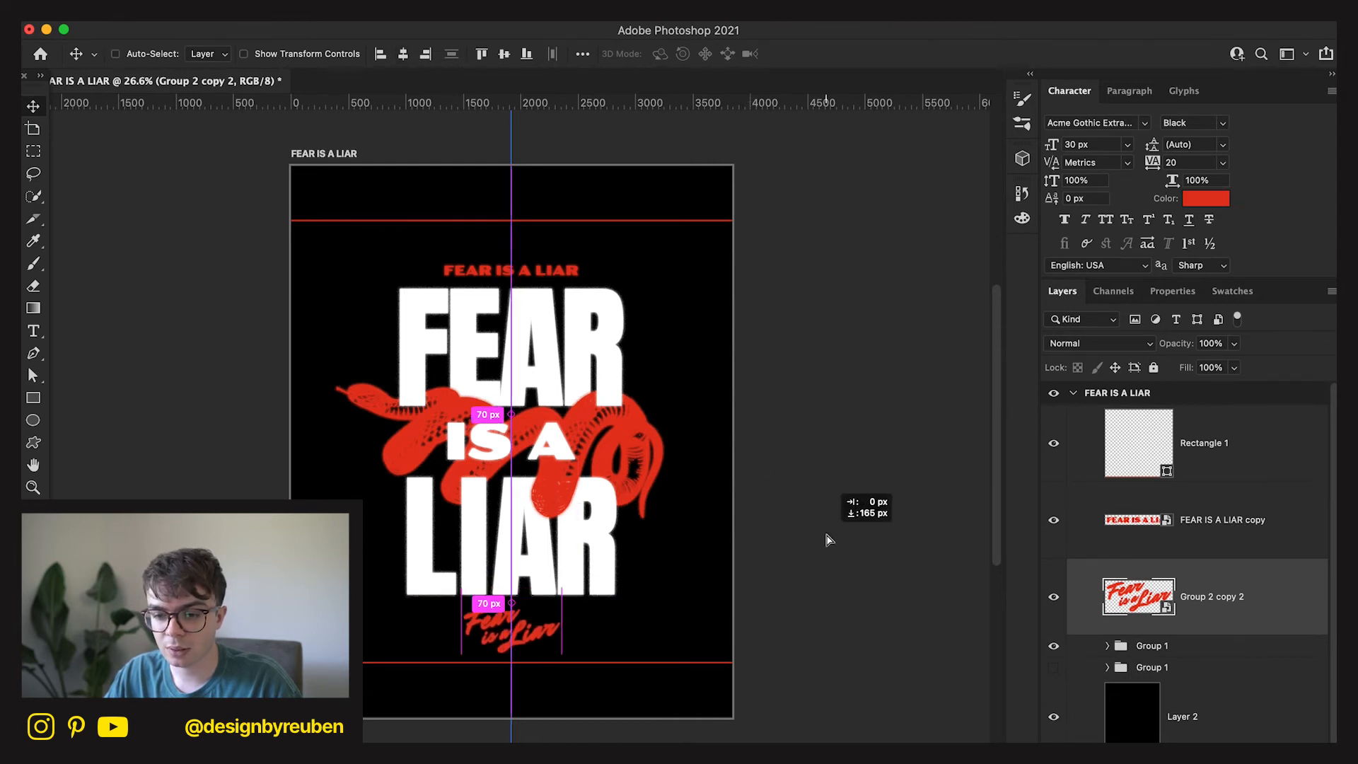
click(888, 600)
click(1237, 528)
click(1216, 616)
drag(720, 606, 728, 585)
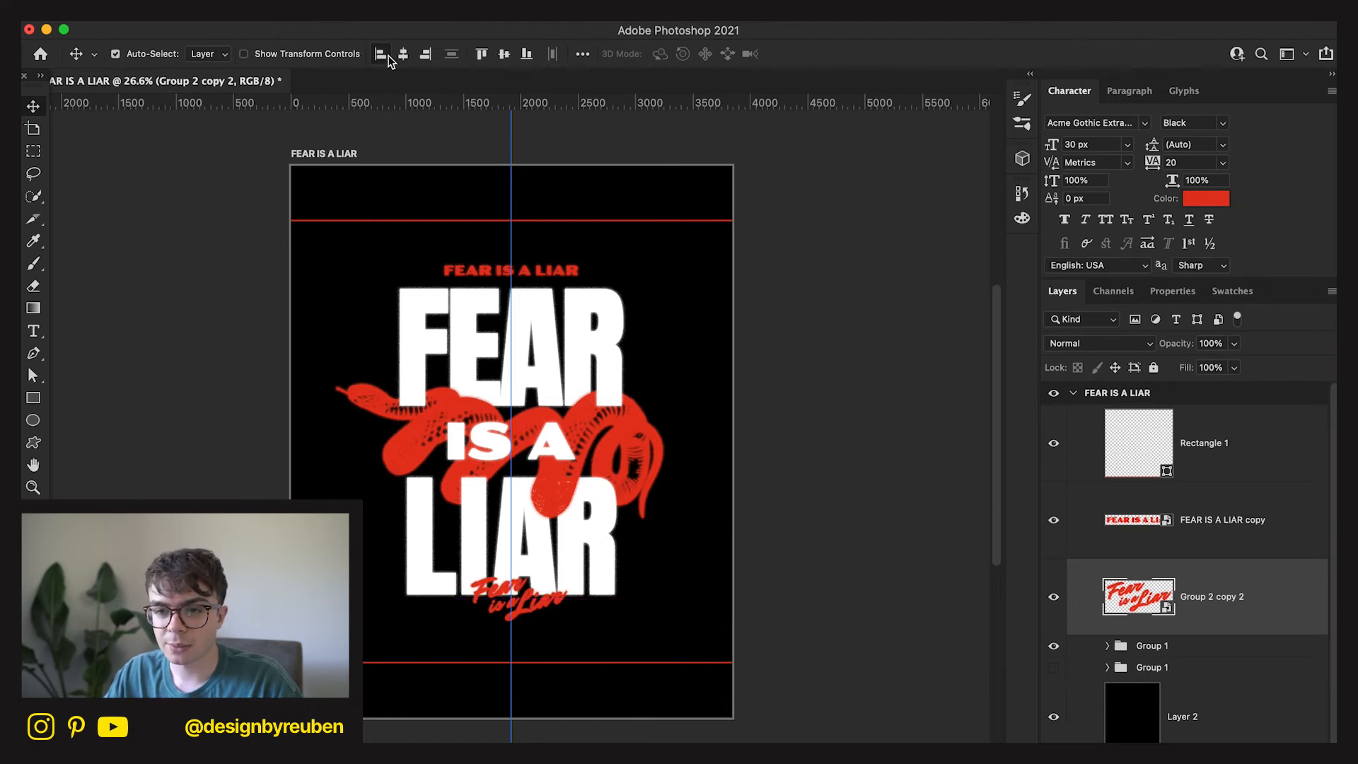
click(400, 55)
Hide the Rectangle 1 outline layer.
click(769, 669)
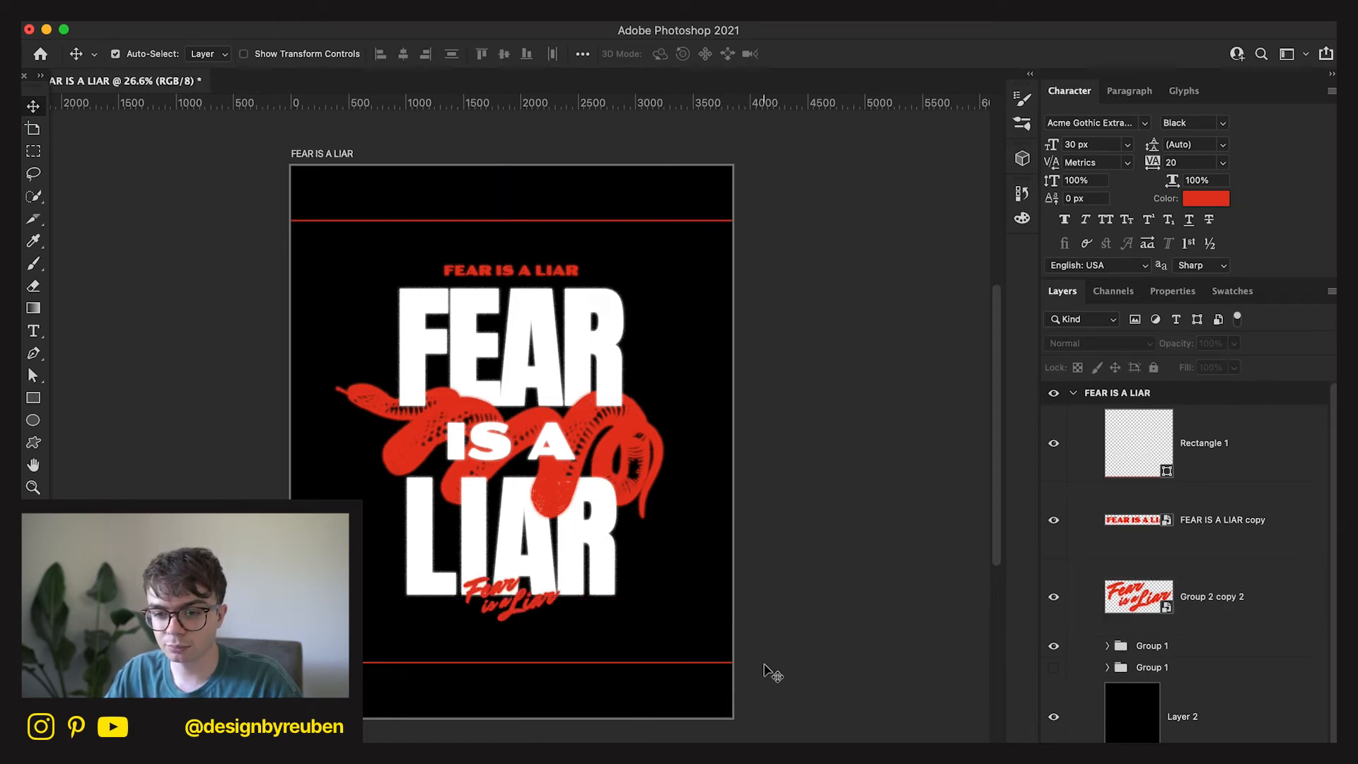
scroll(771, 670, up, 1)
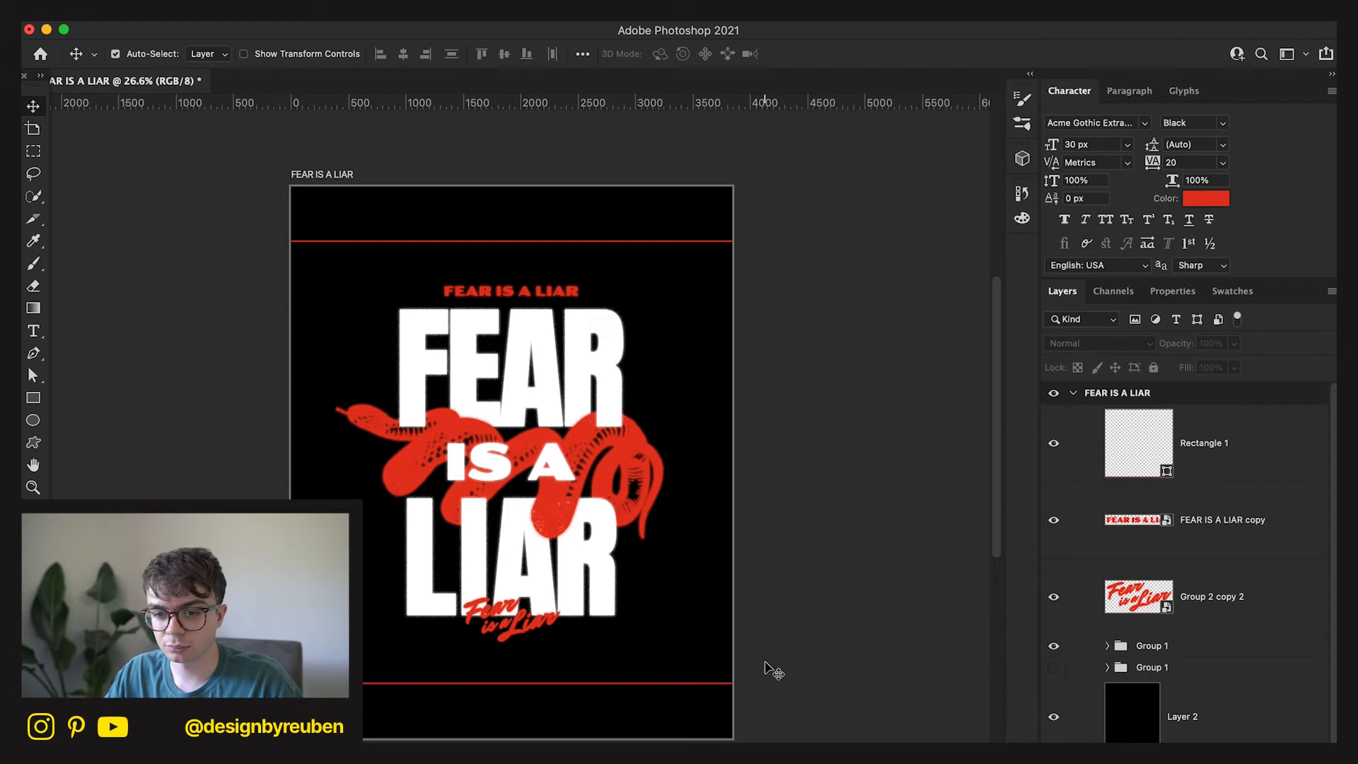
click(1054, 446)
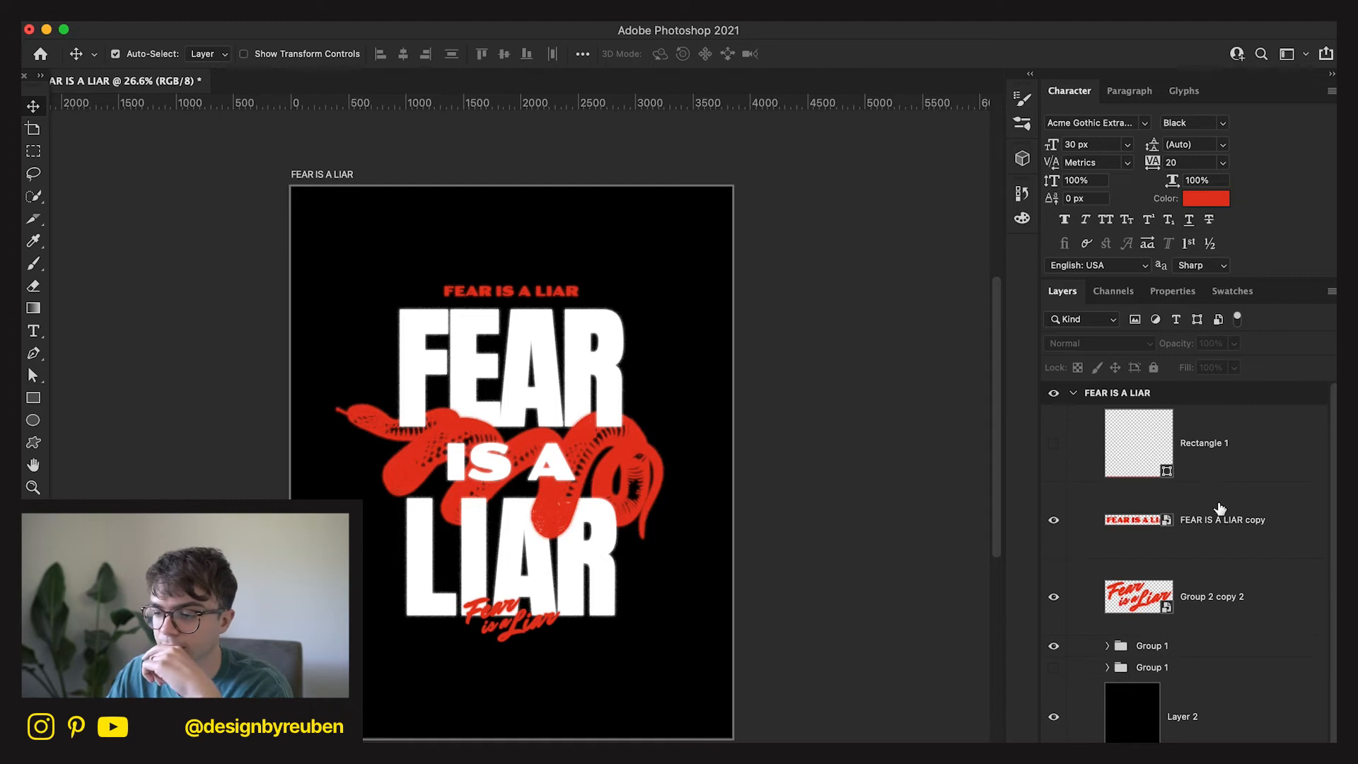
click(1224, 596)
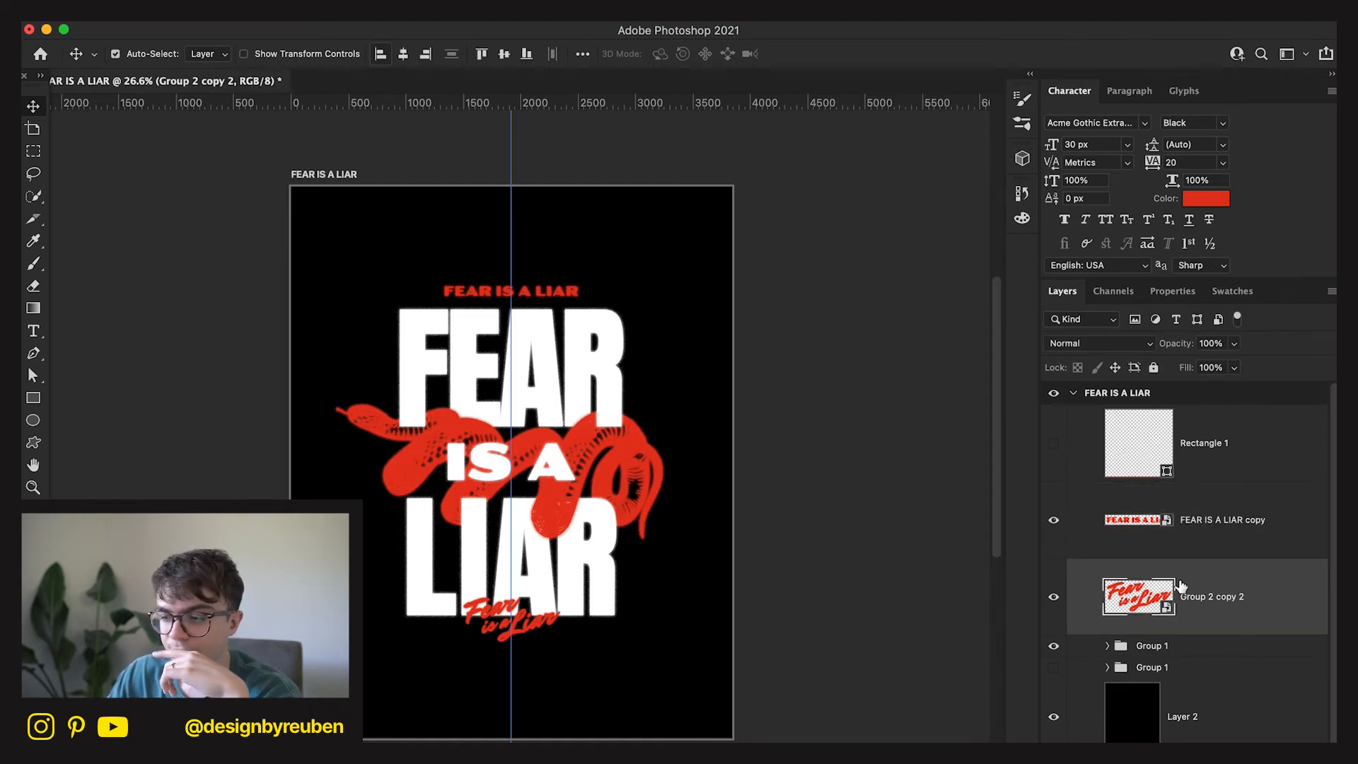
double_click(1266, 597)
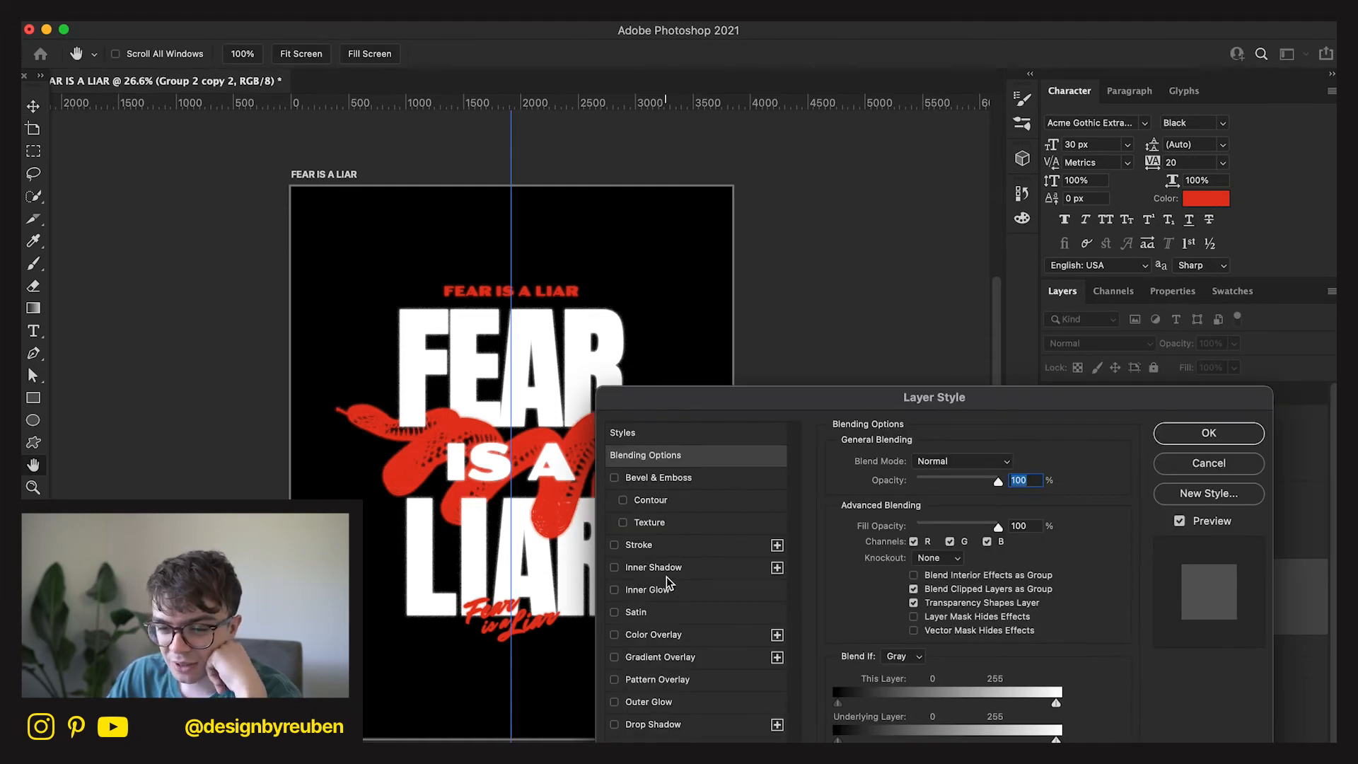
click(650, 725)
drag(950, 488, 943, 484)
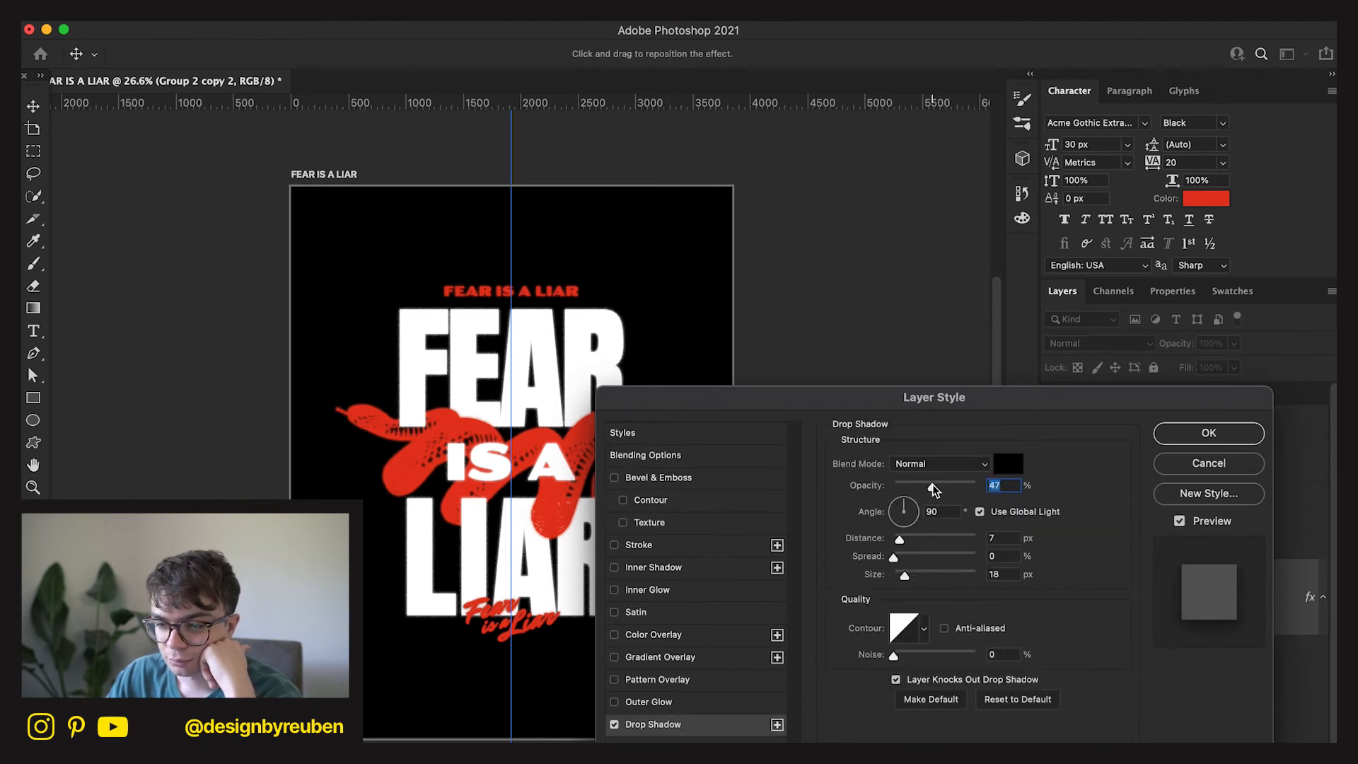
mouse_move(920, 570)
mouse_down()
mouse_move(893, 539)
mouse_move(907, 558)
mouse_move(896, 558)
mouse_move(928, 574)
mouse_move(917, 574)
mouse_up()
click(920, 537)
click(948, 574)
click(1208, 467)
Duplicate the black Layer 2 and place the copy directly above the FEAR IS A LIAR copy layer.
scroll(882, 594, up, 1)
click(1272, 651)
click(1219, 599)
click(1217, 487)
click(1221, 550)
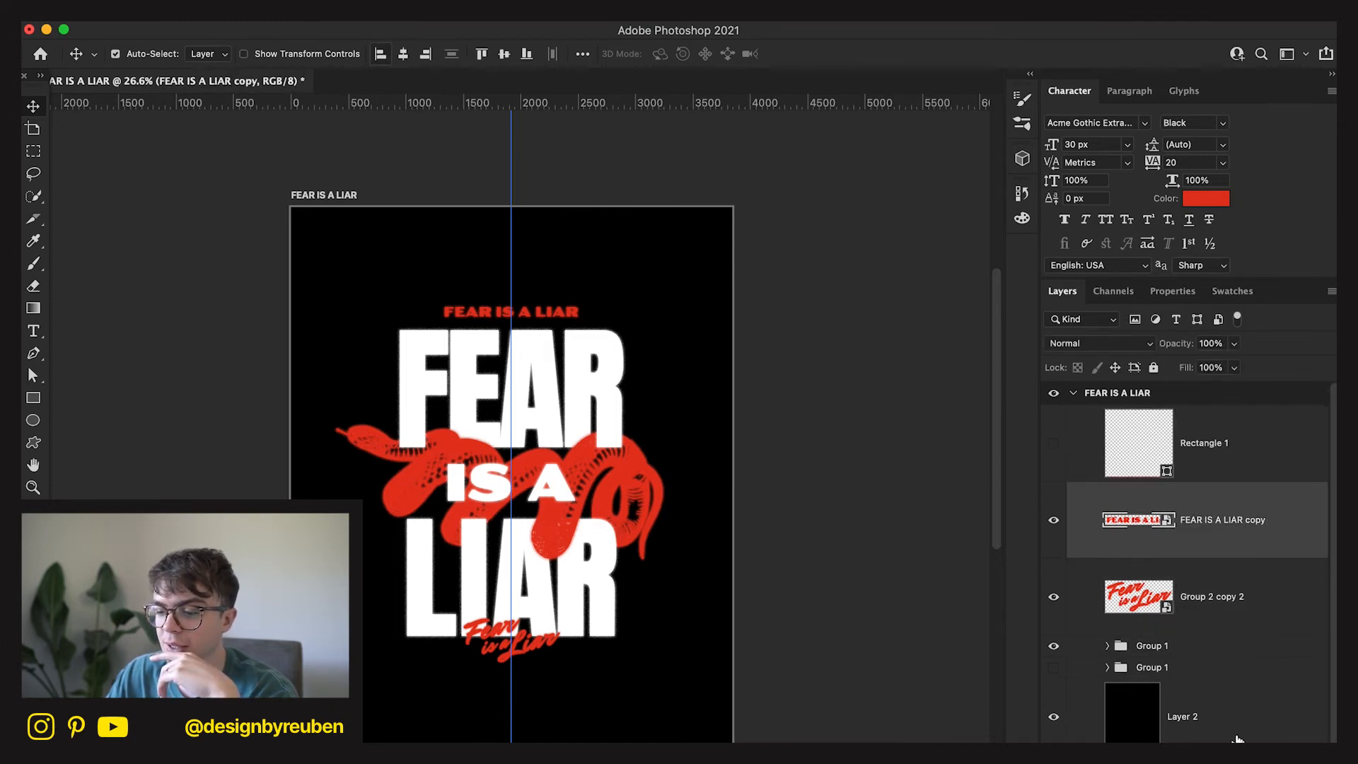
click(1206, 720)
drag(1233, 720, 1195, 484)
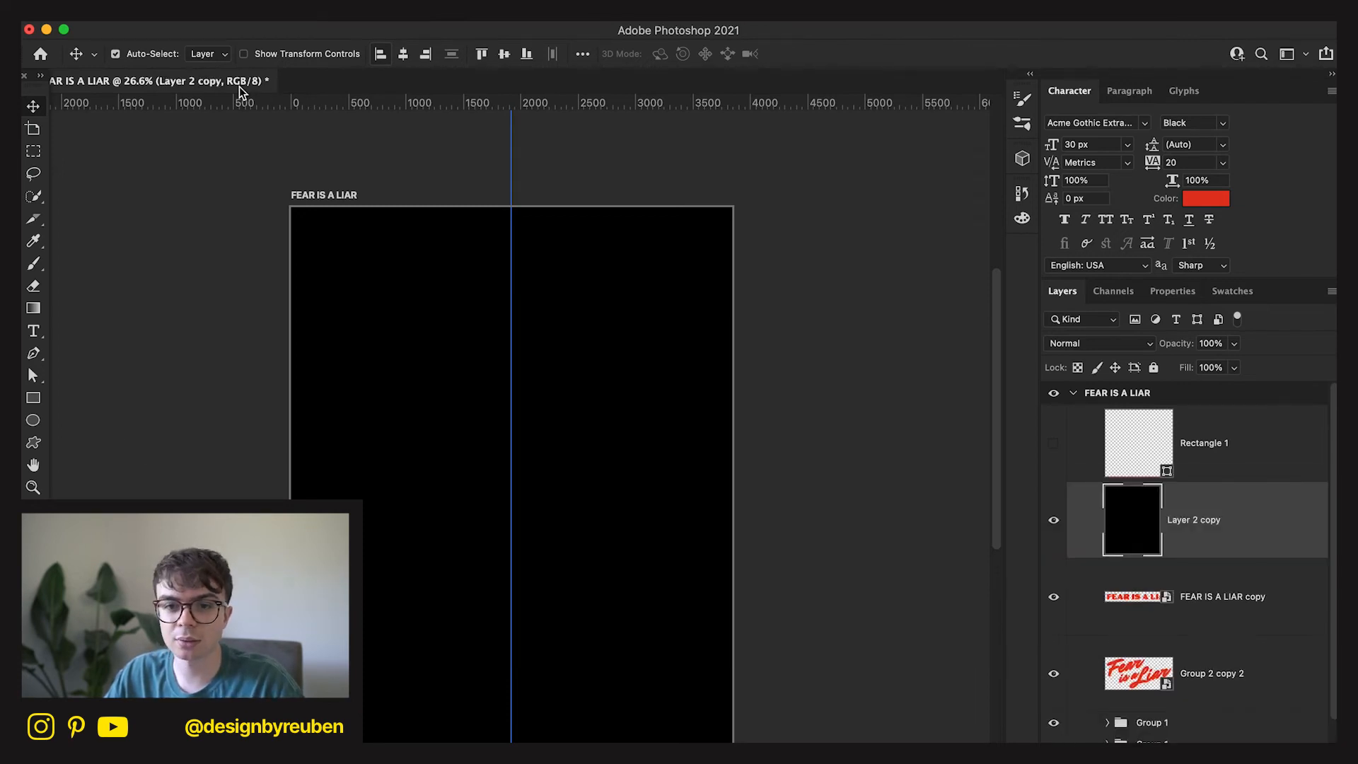
Try 20% monochromatic Gaussian noise with Linear Dodge (Add) blending on the copied black layer.
click(419, 13)
mouse_move(507, 312)
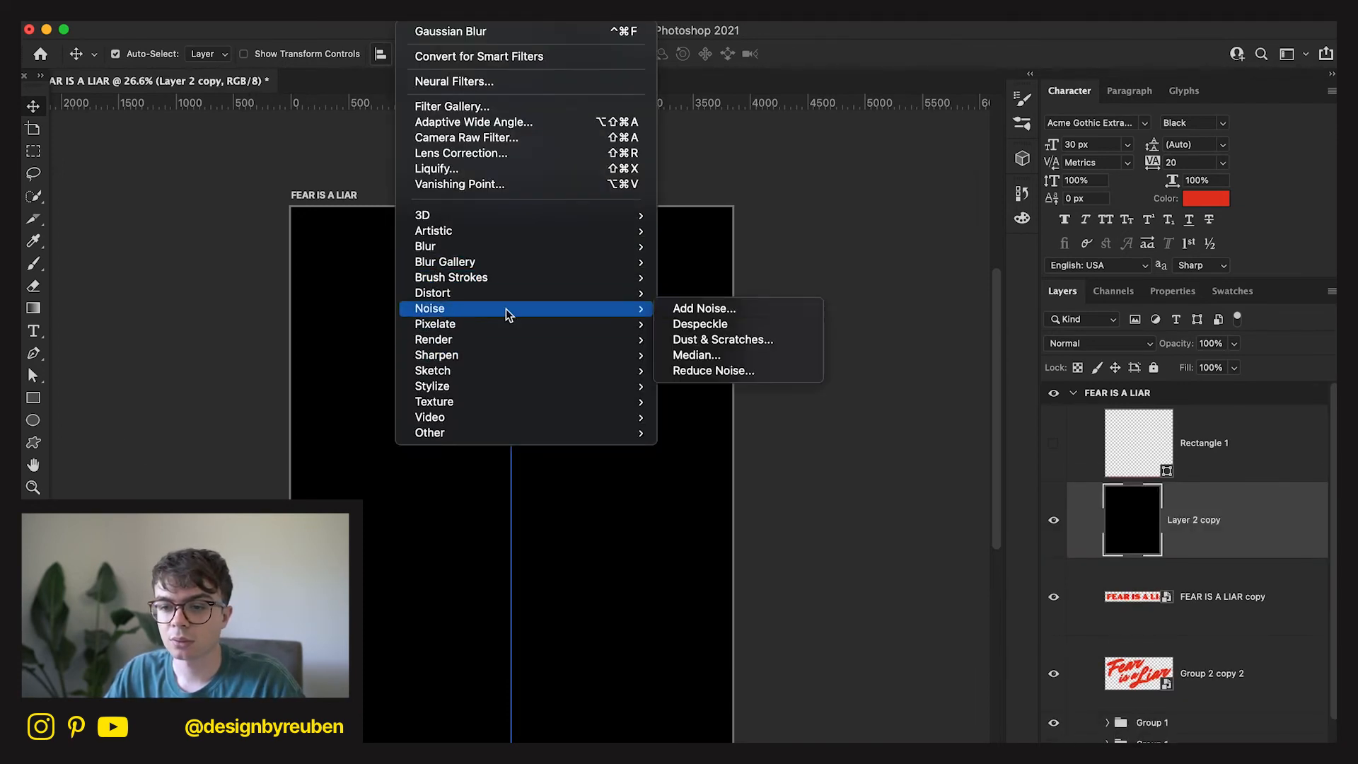
click(706, 311)
click(767, 191)
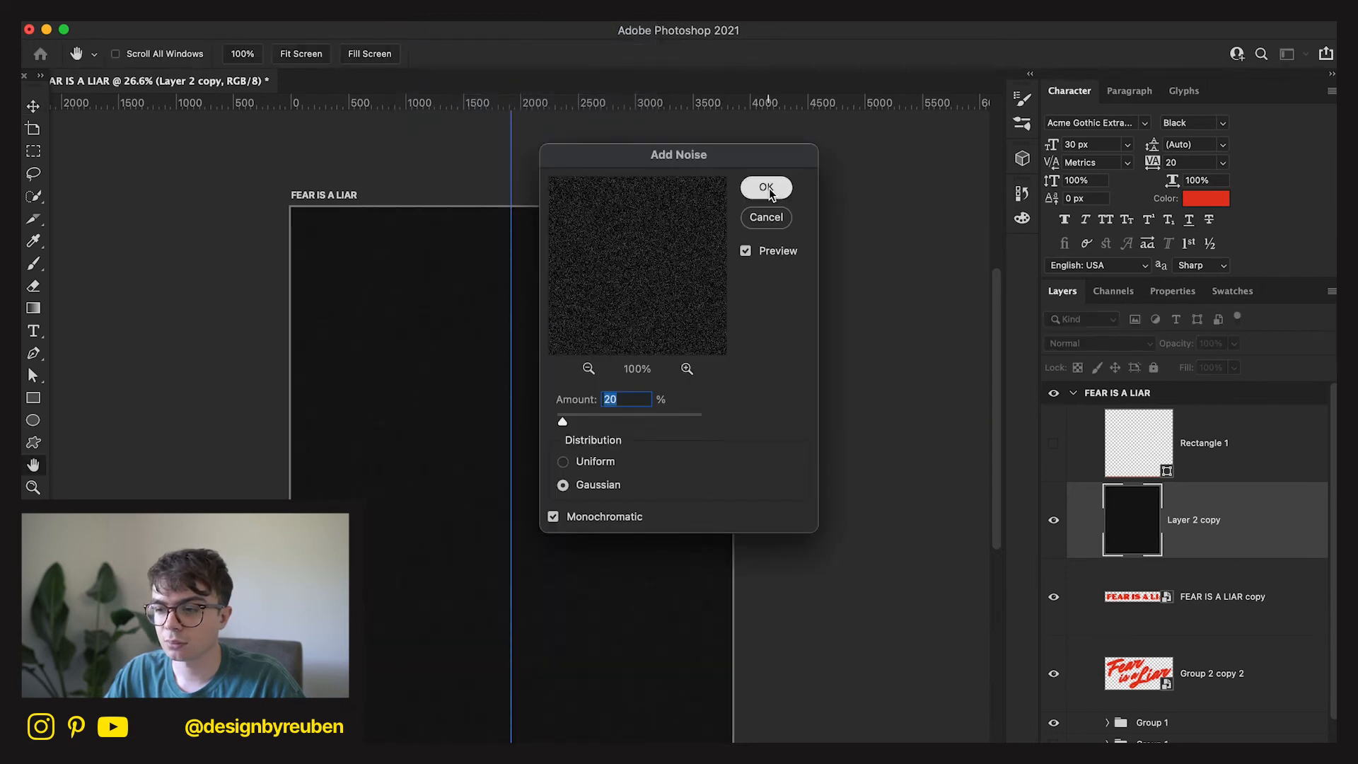
click(1107, 343)
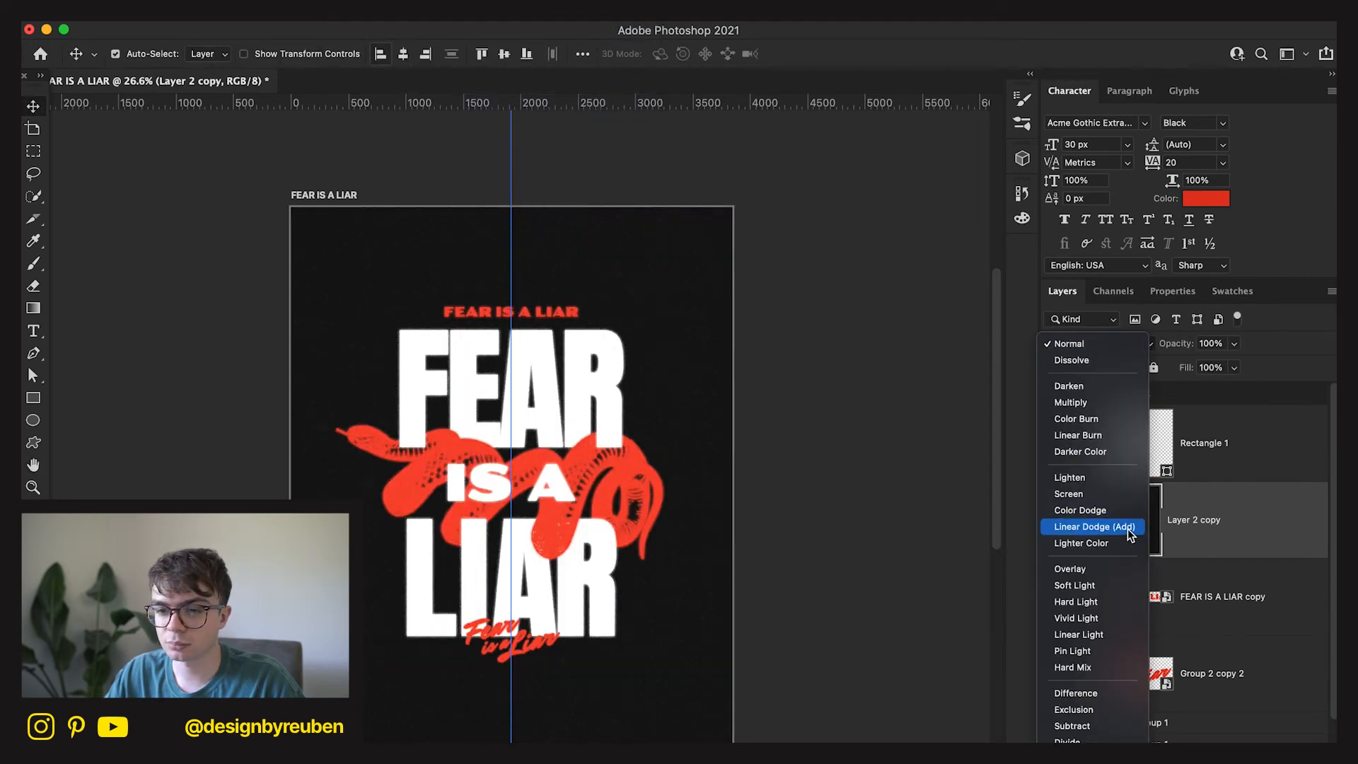
click(1128, 530)
key(super+z)
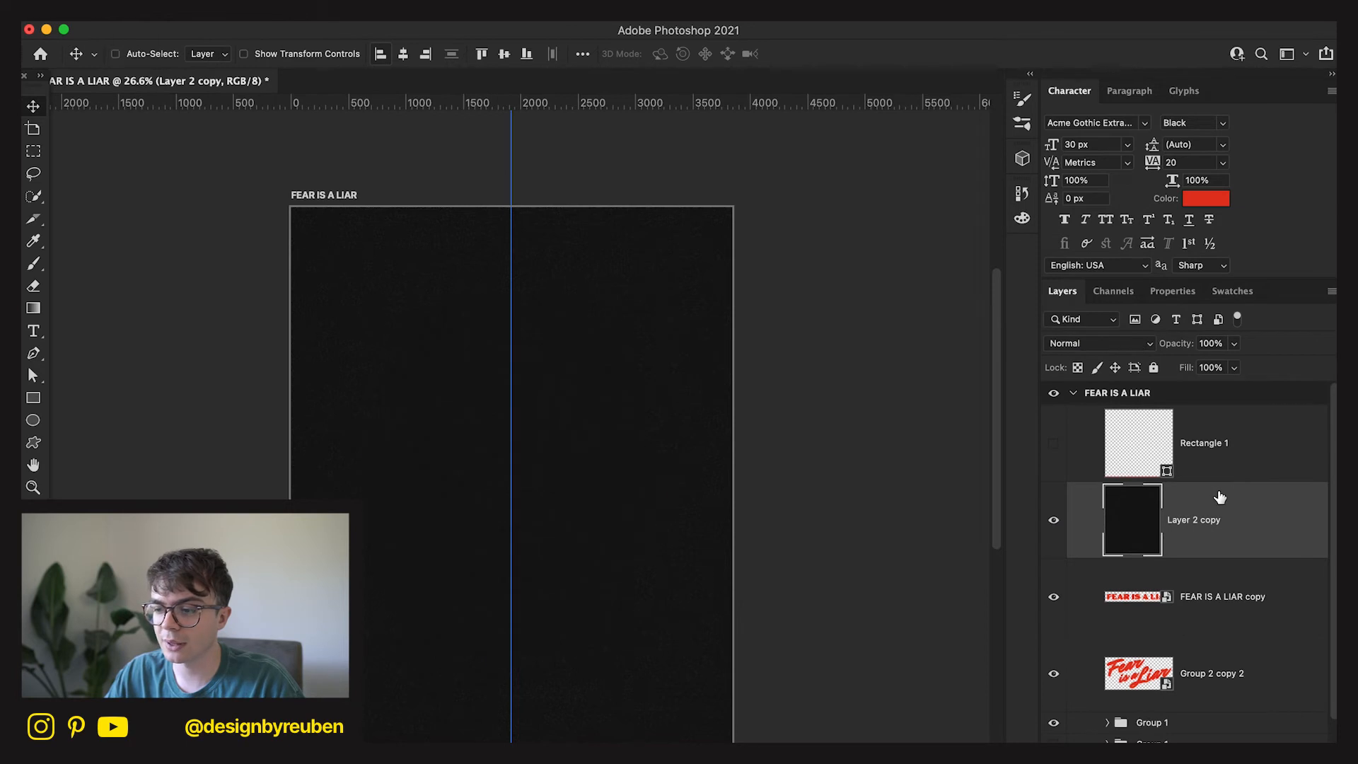
key(super+z)
Add 40% monochromatic Gaussian noise to the copied black layer.
click(417, 23)
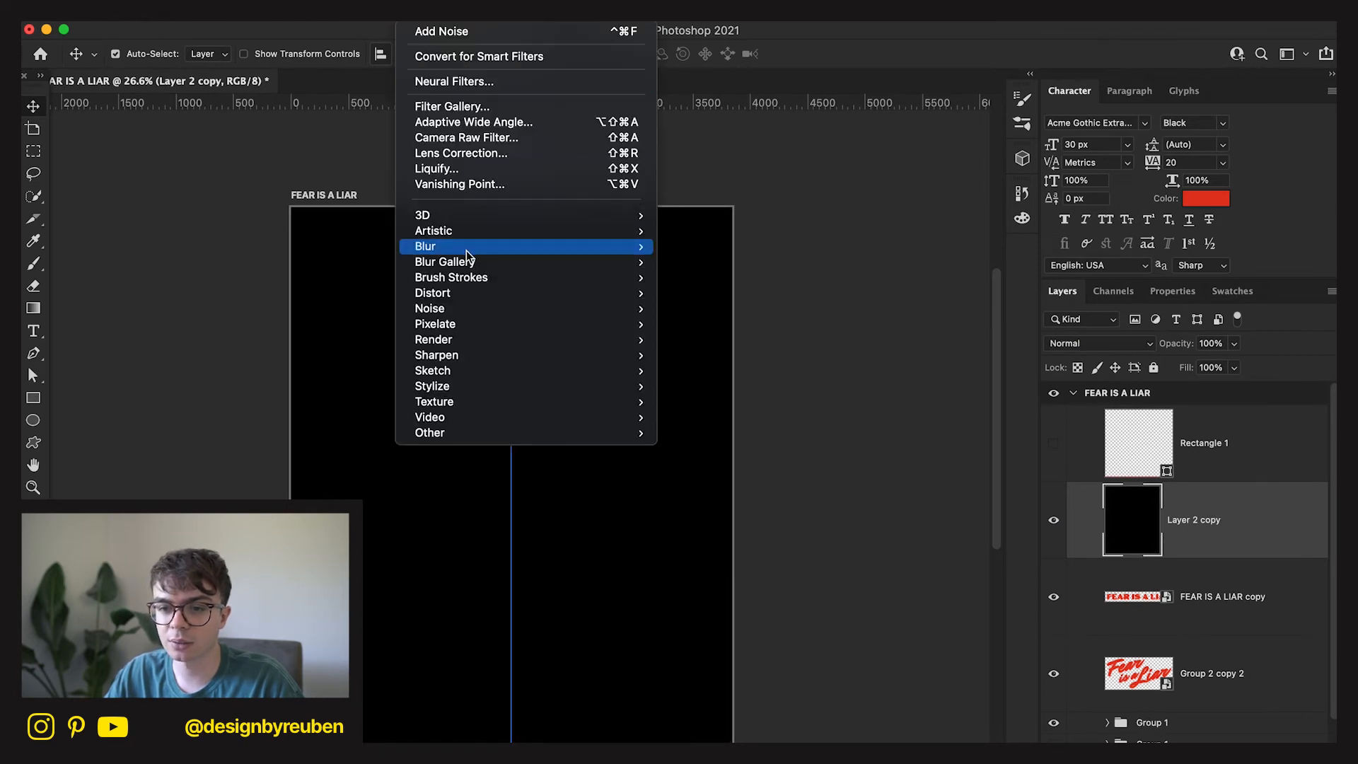
mouse_move(609, 309)
click(698, 311)
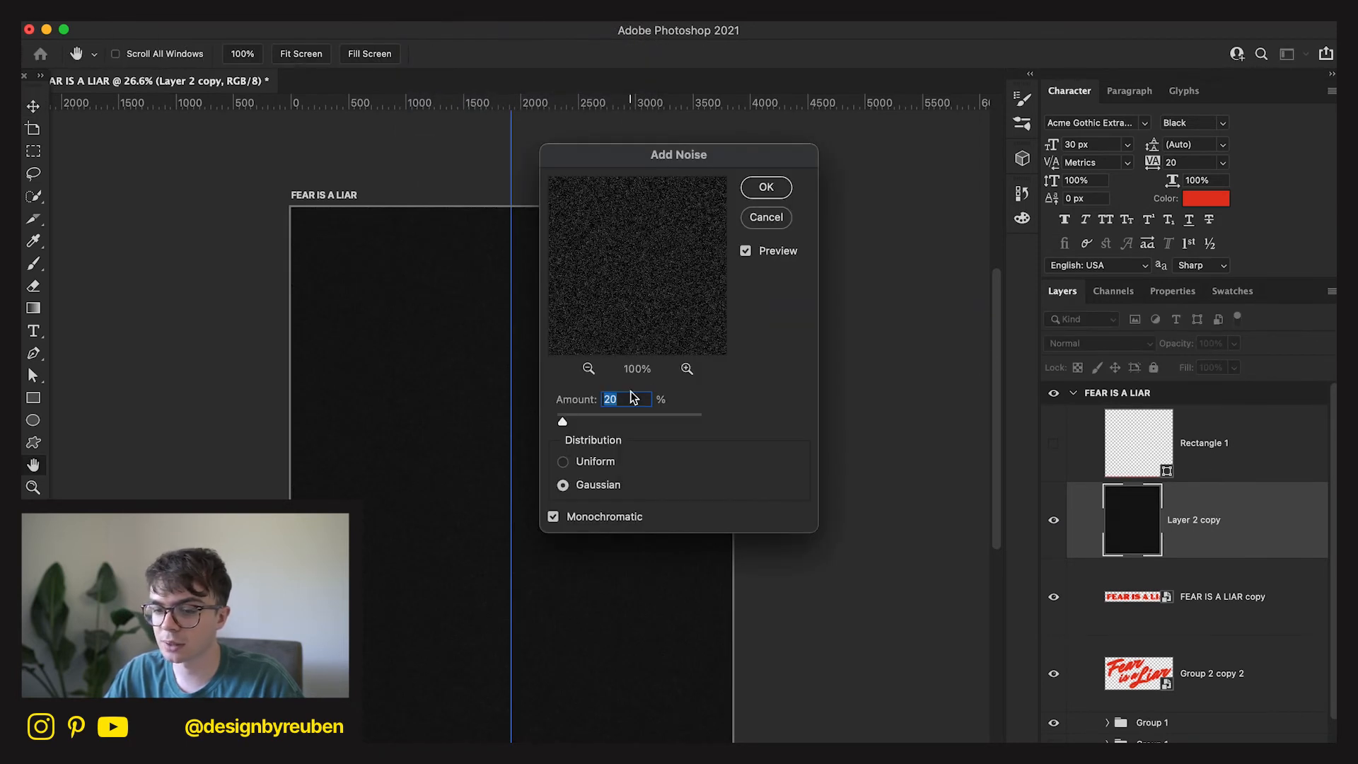
text(40)
key(Return)
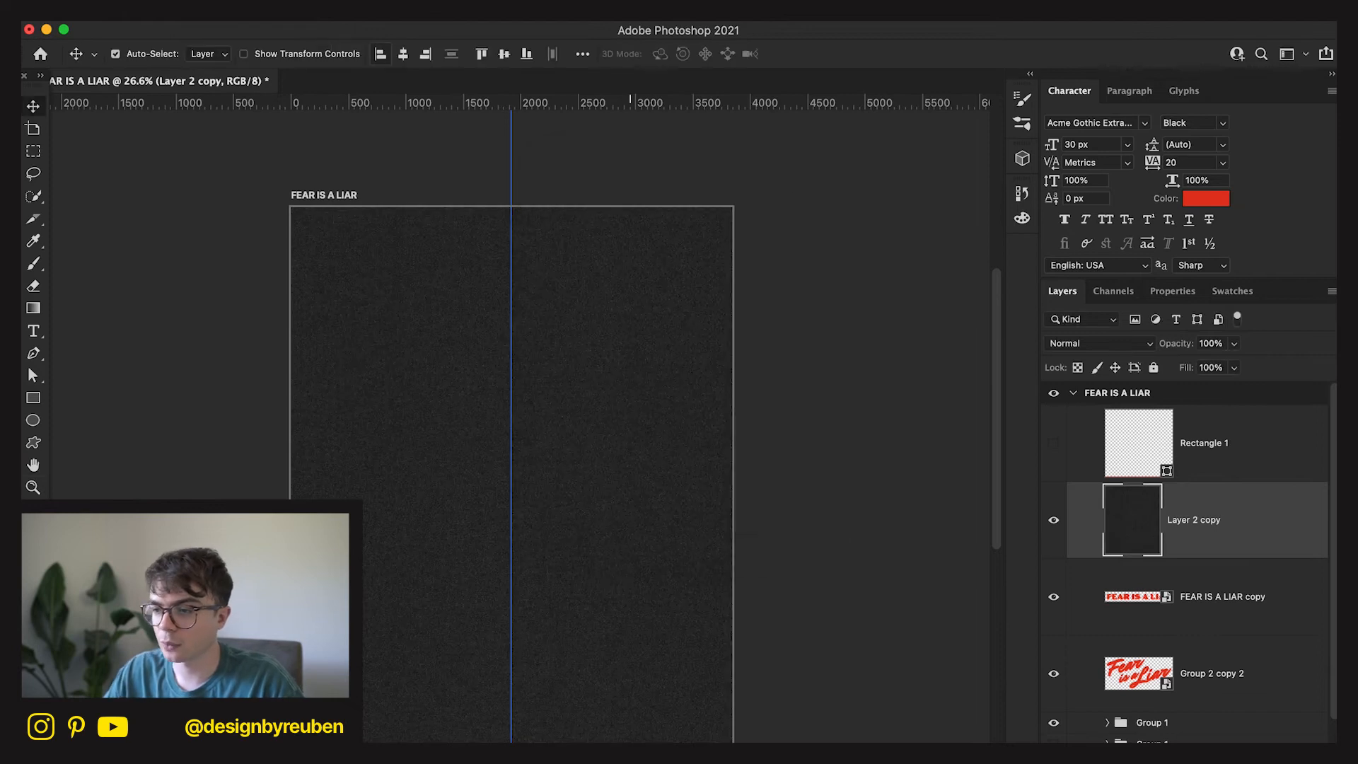
Set the noise layer's blend mode to Linear Dodge (Add) and its opacity to 50%.
click(1087, 343)
click(1105, 529)
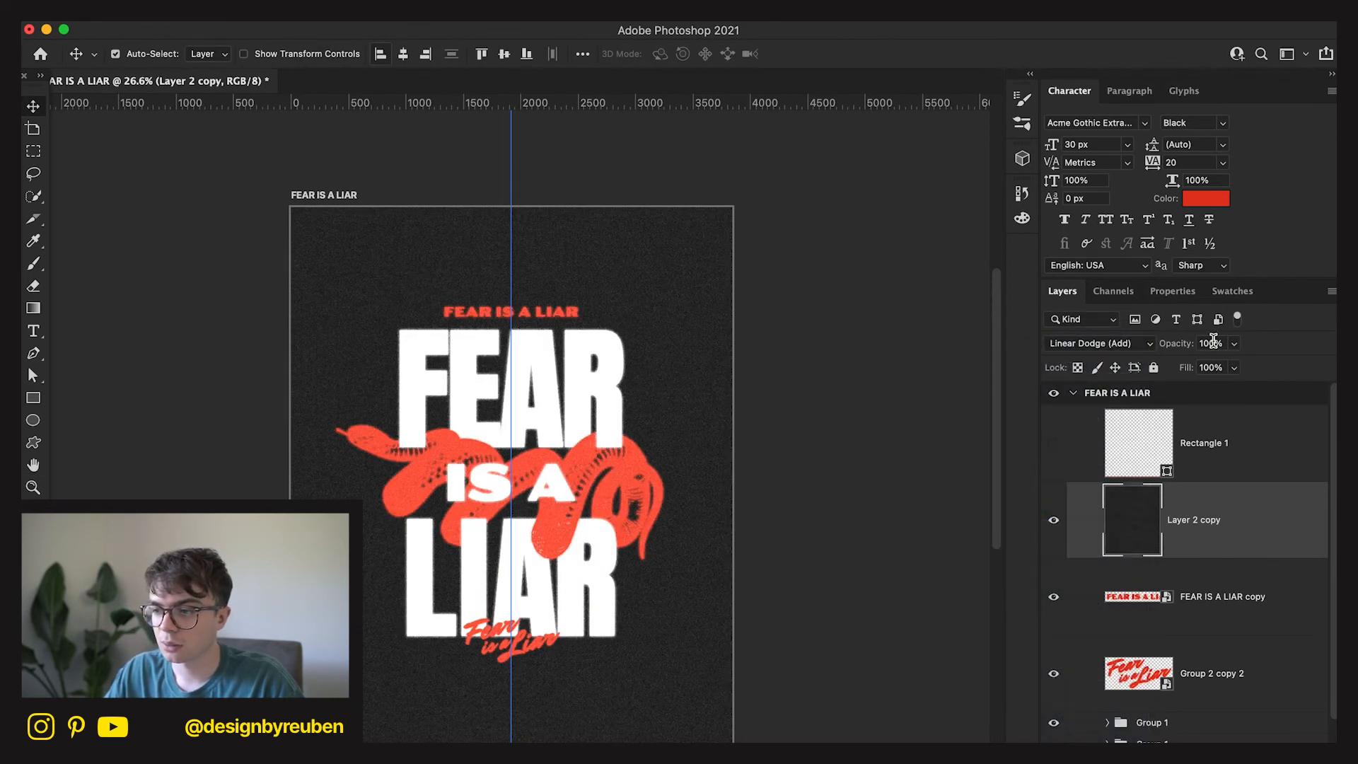
click(1213, 343)
text(40)
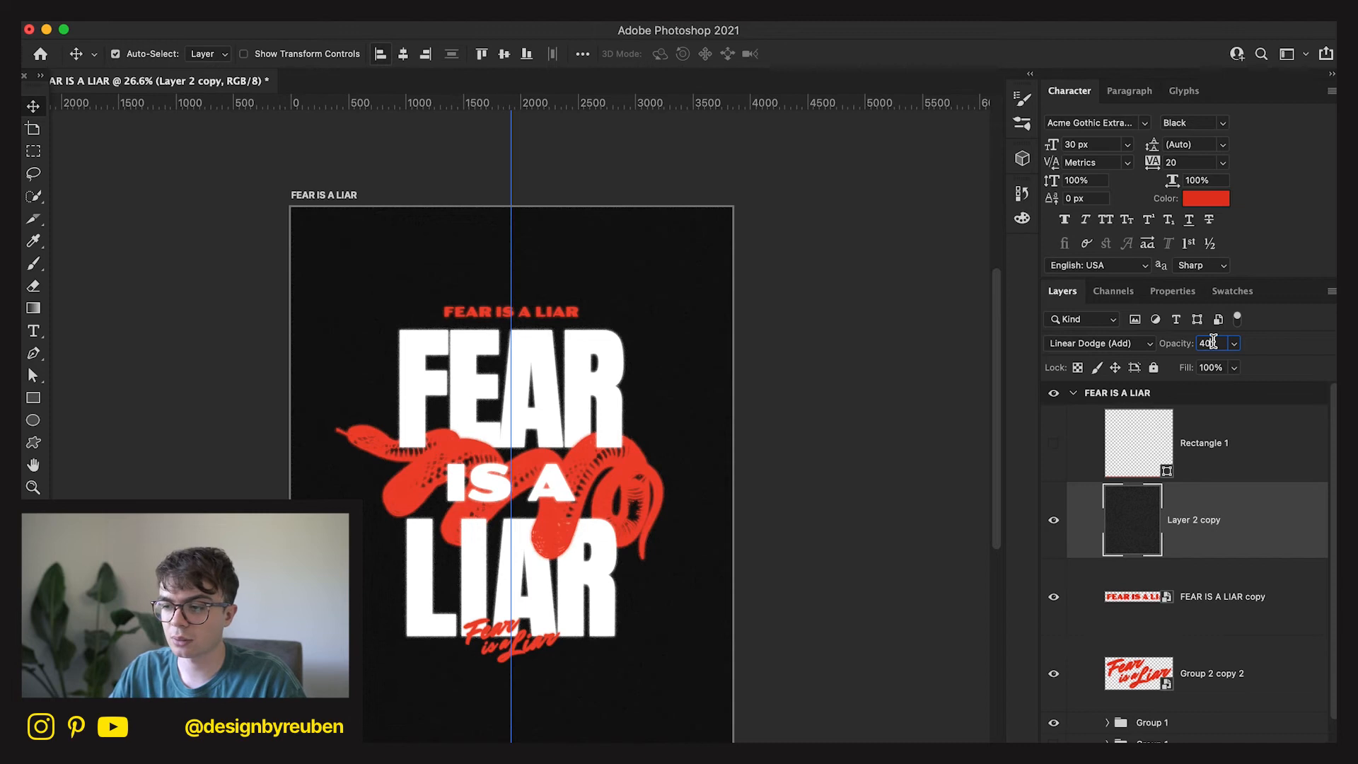
text(50)
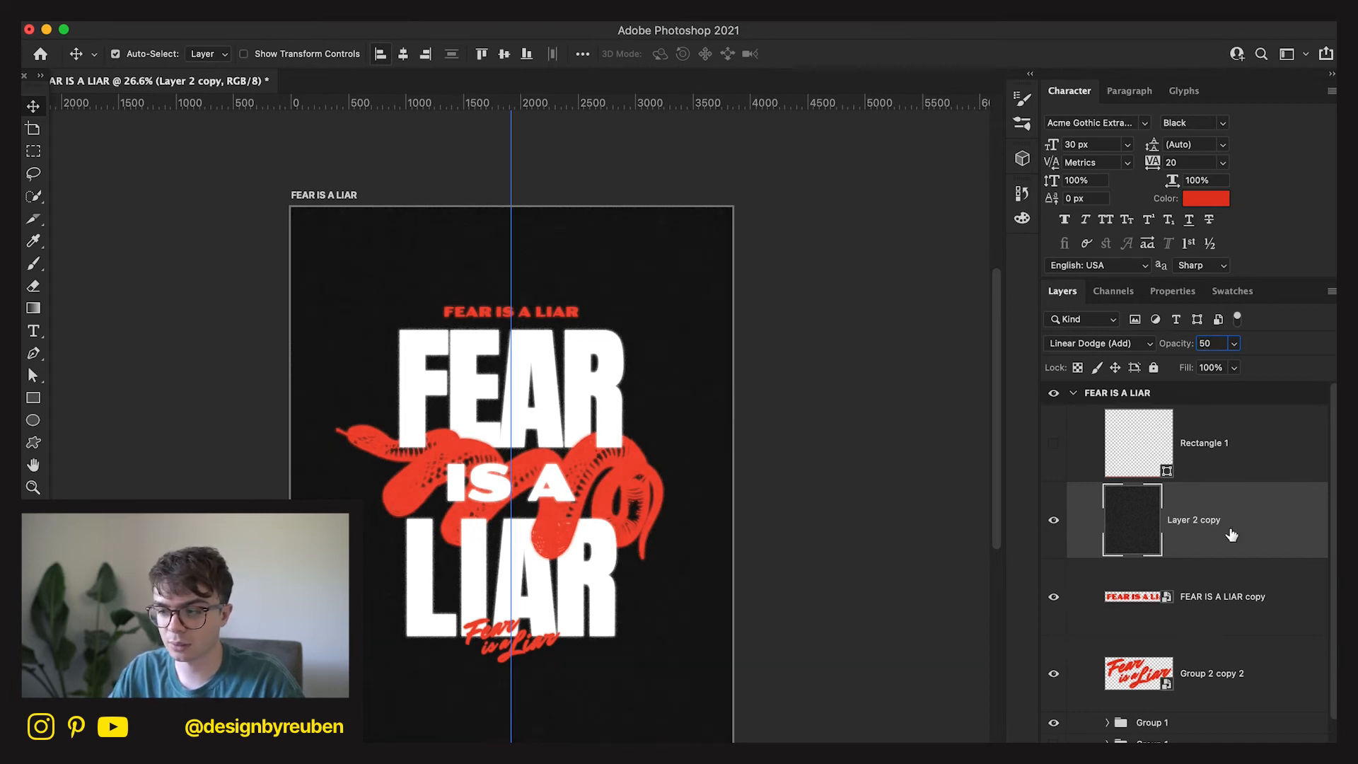
click(1239, 626)
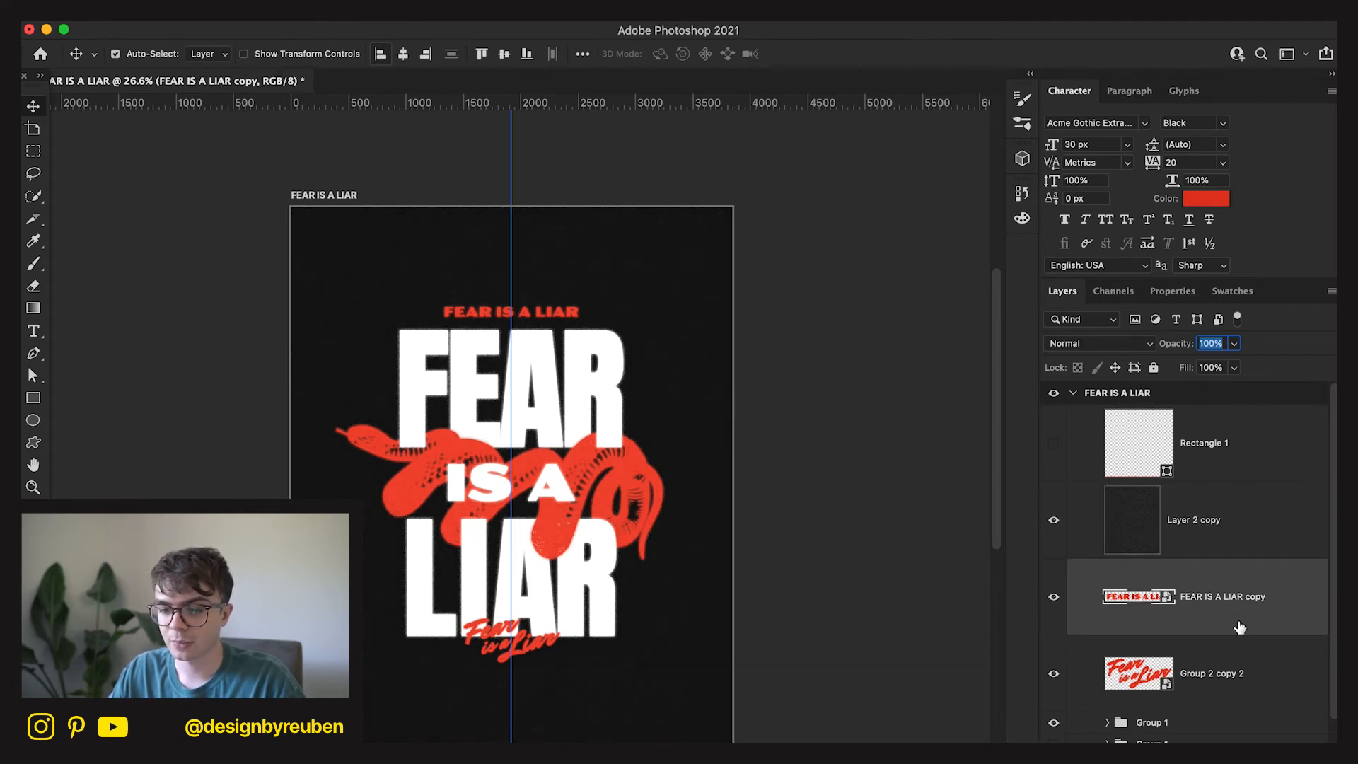
click(893, 665)
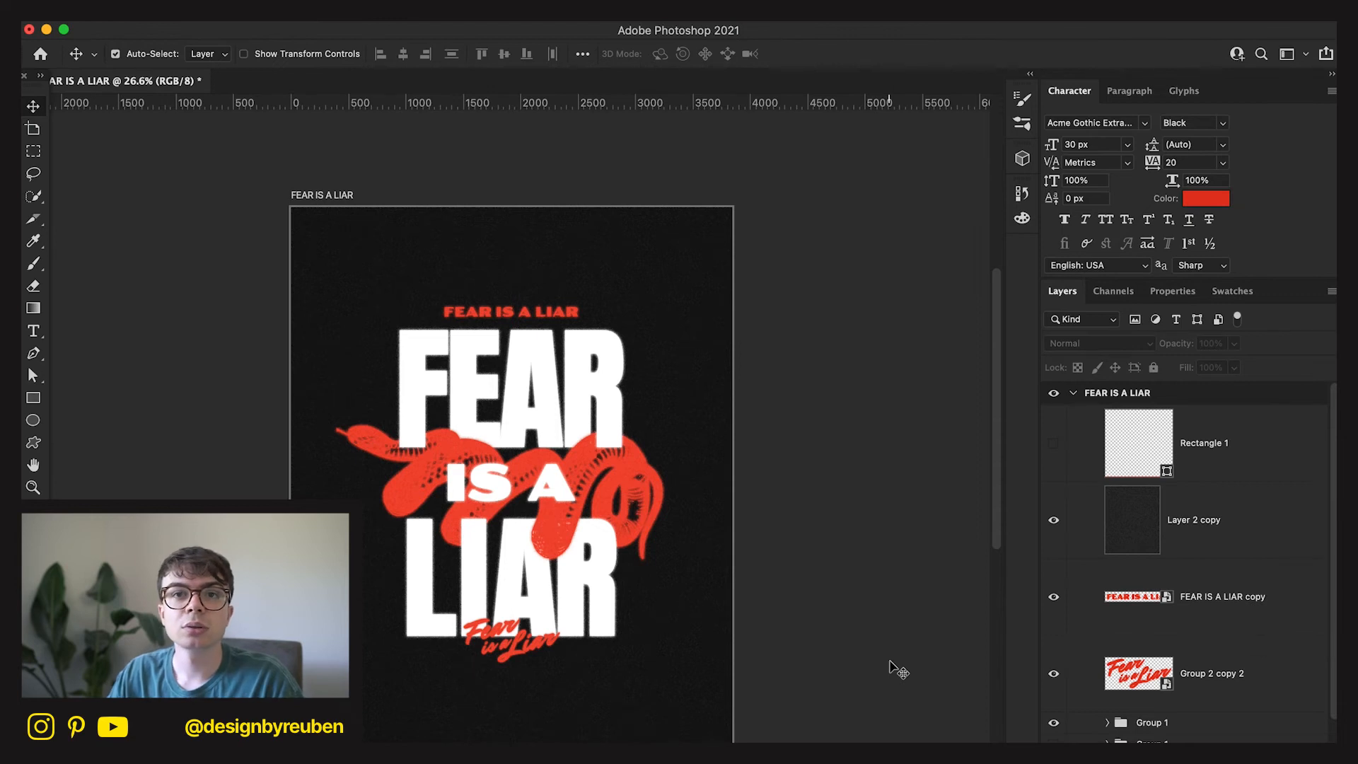
Rename the Layer 2 copy layer as NOISE.
click(1294, 582)
click(1204, 527)
double_click(1205, 527)
text(NOISE)
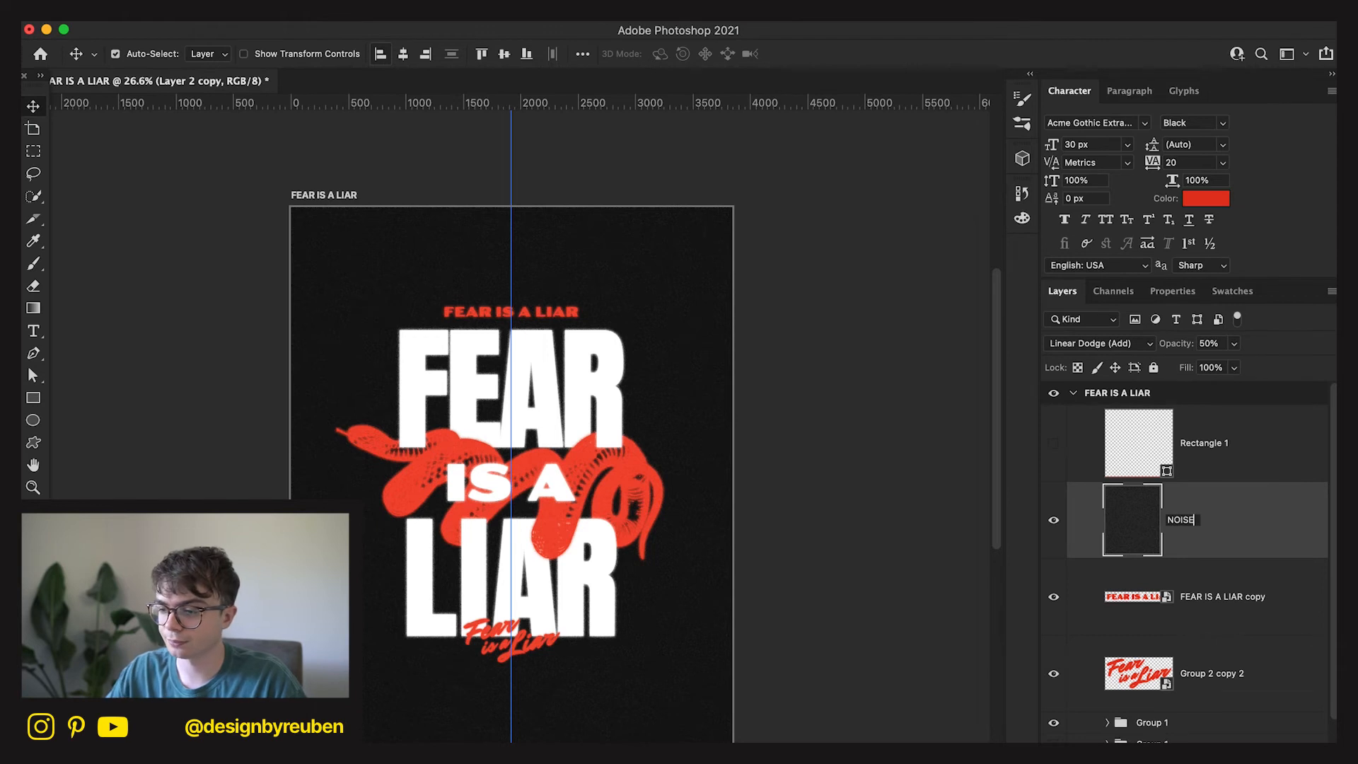
key(Return)
Compare the design with and without the Rectangle 1 outline.
click(1194, 460)
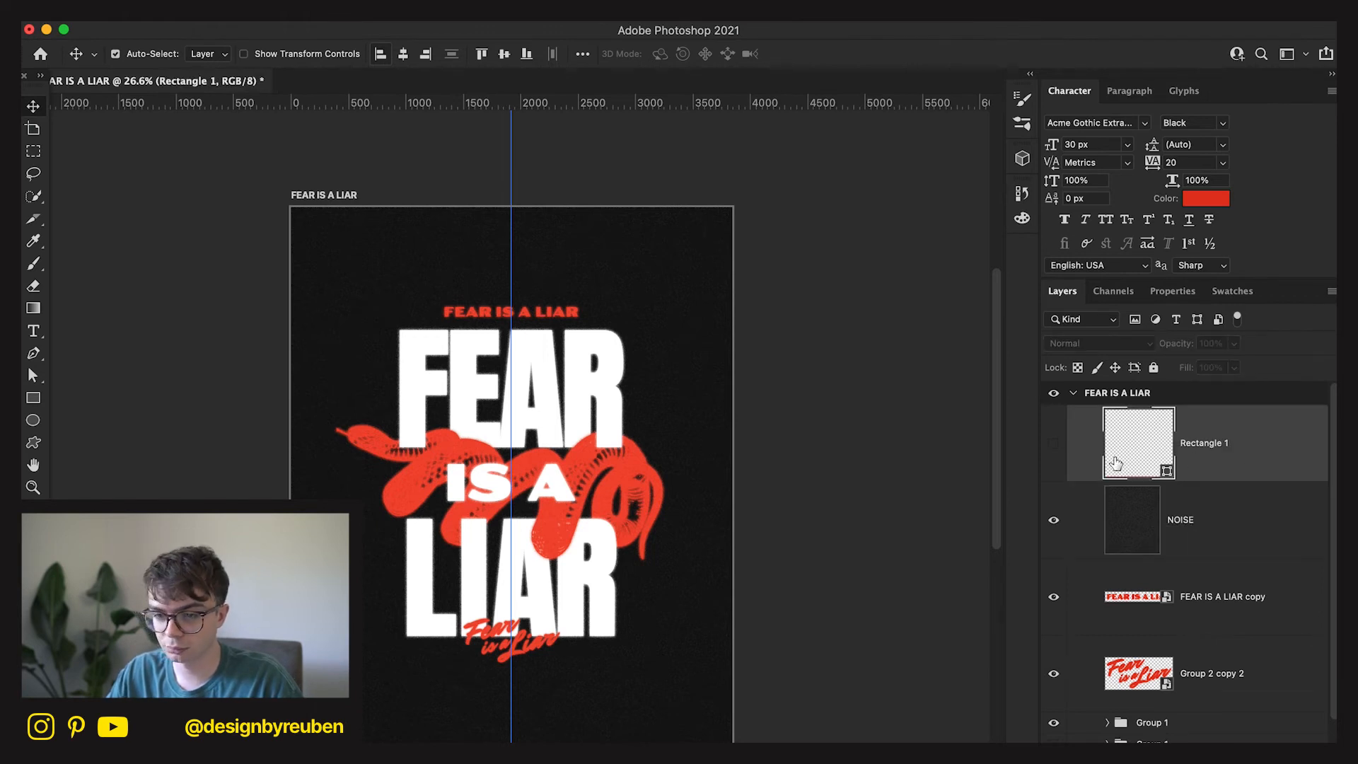
click(1054, 443)
click(1054, 443)
click(1270, 556)
click(1243, 617)
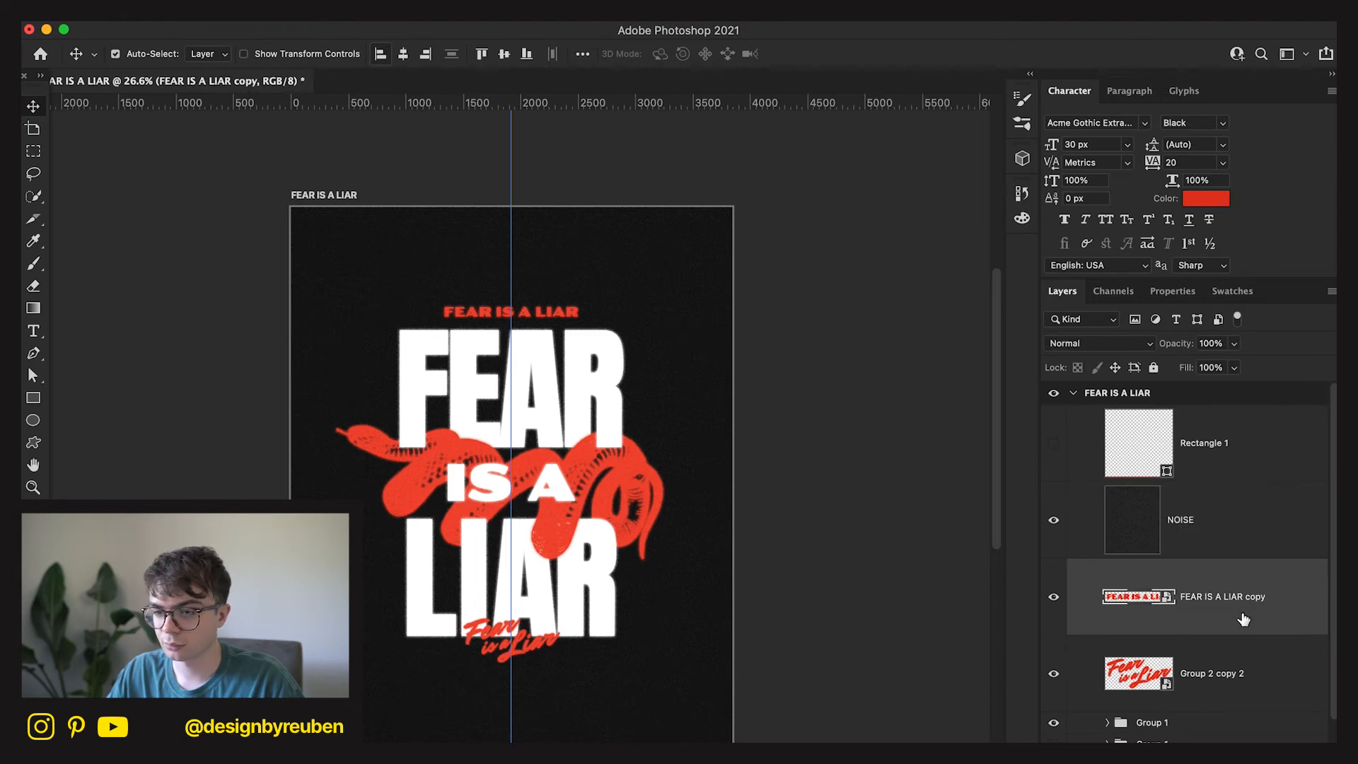
Hide the black background Layer 2.
scroll(1134, 535, down, 2)
scroll(1061, 736, down, 1)
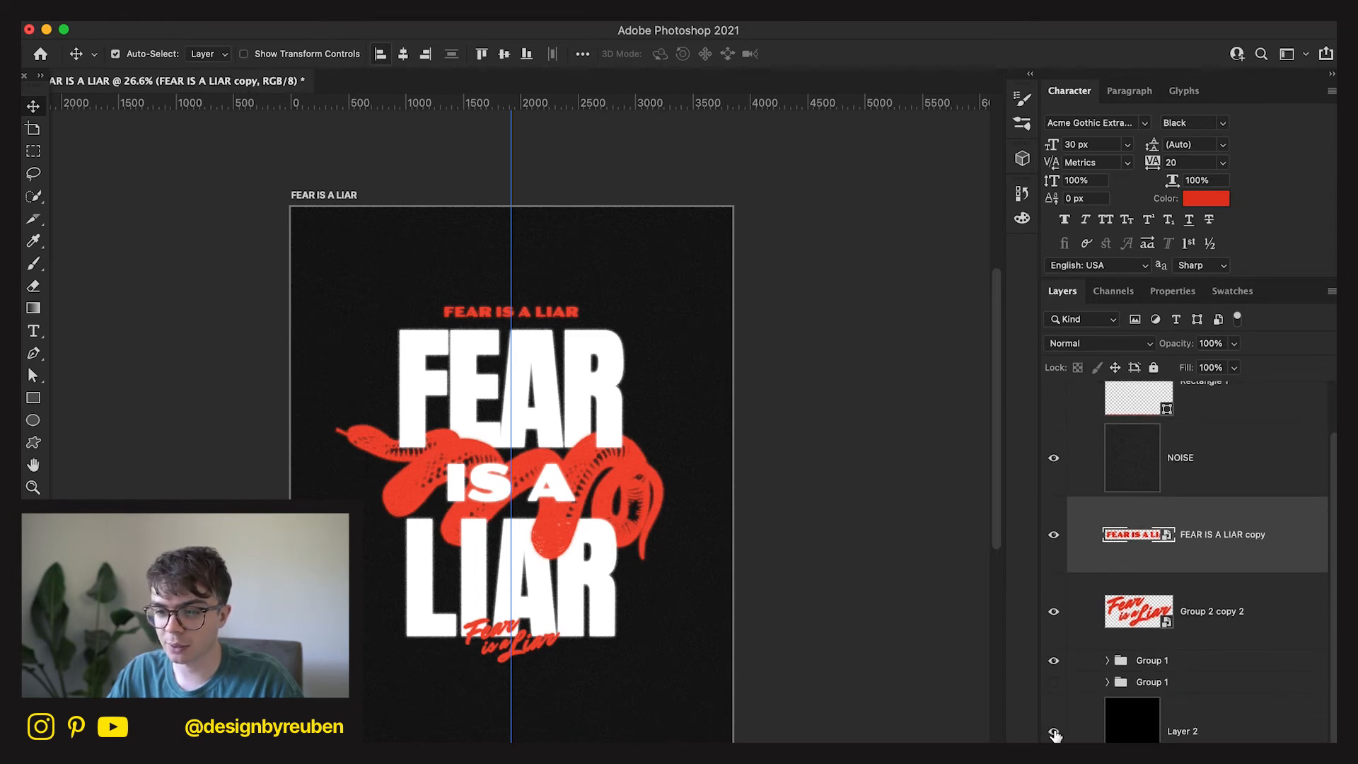
click(1054, 732)
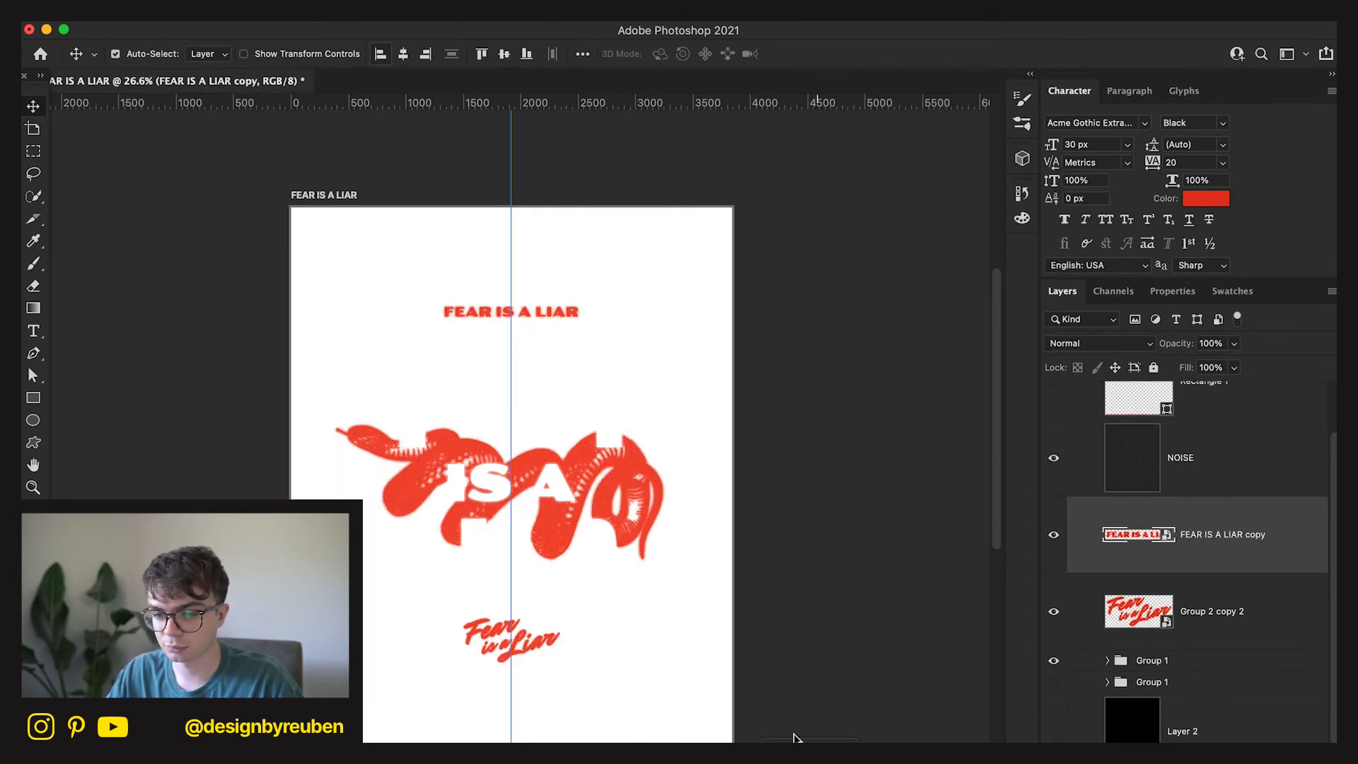
Place the dark teal landscape photo (c0yhKXmItYA-unsplash) in the document and move its layer directly above Layer 2.
click(1024, 751)
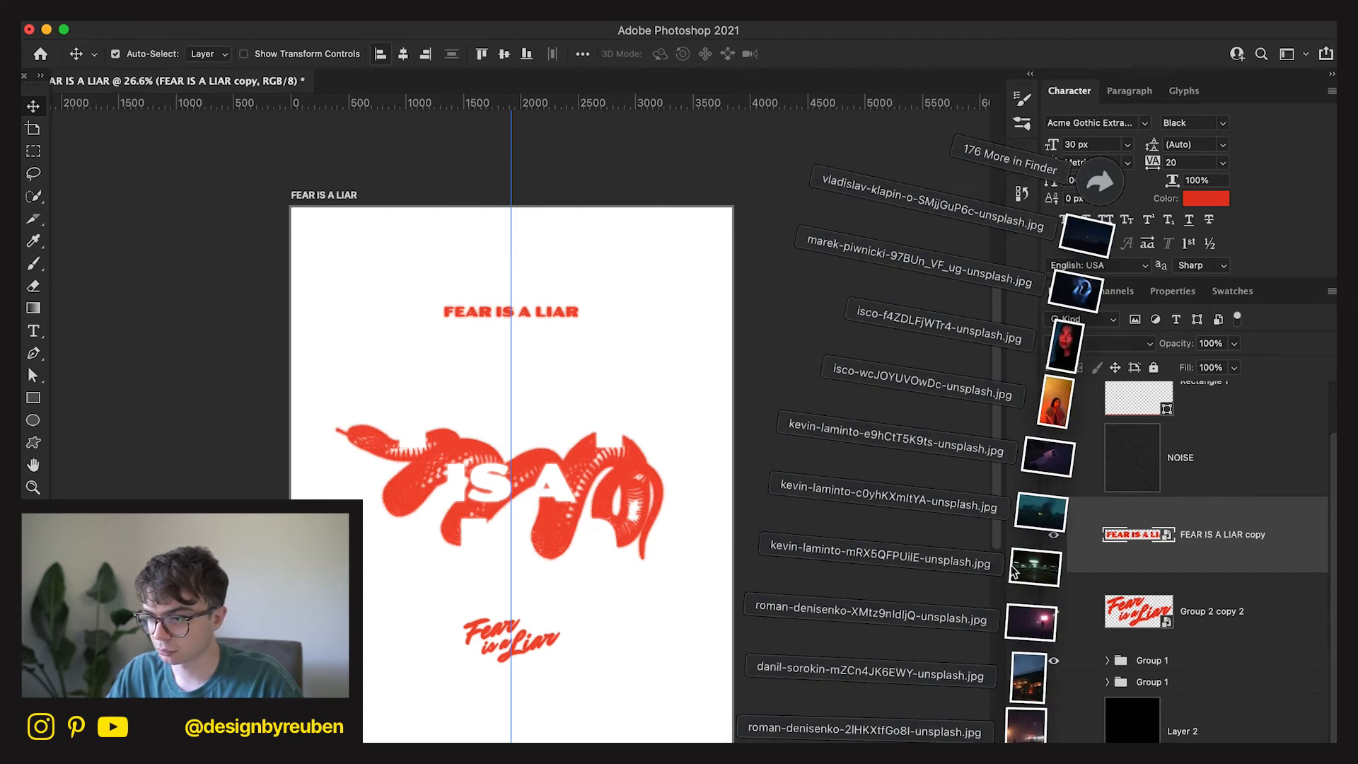
drag(1053, 517, 605, 684)
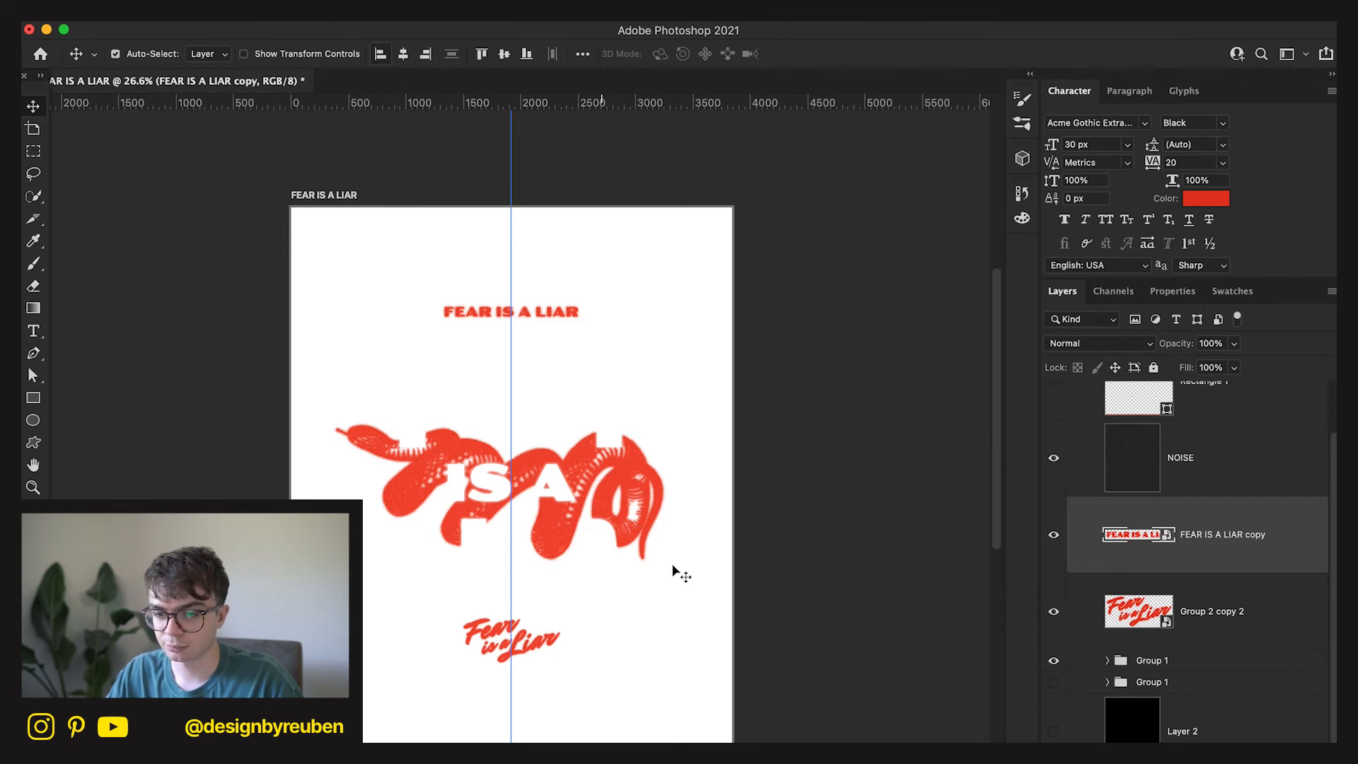
key(Return)
drag(1234, 536, 1216, 670)
Scale the teal landscape photo to 168.37% and shift it so that its right-hand part fills the artboard.
key(super+t)
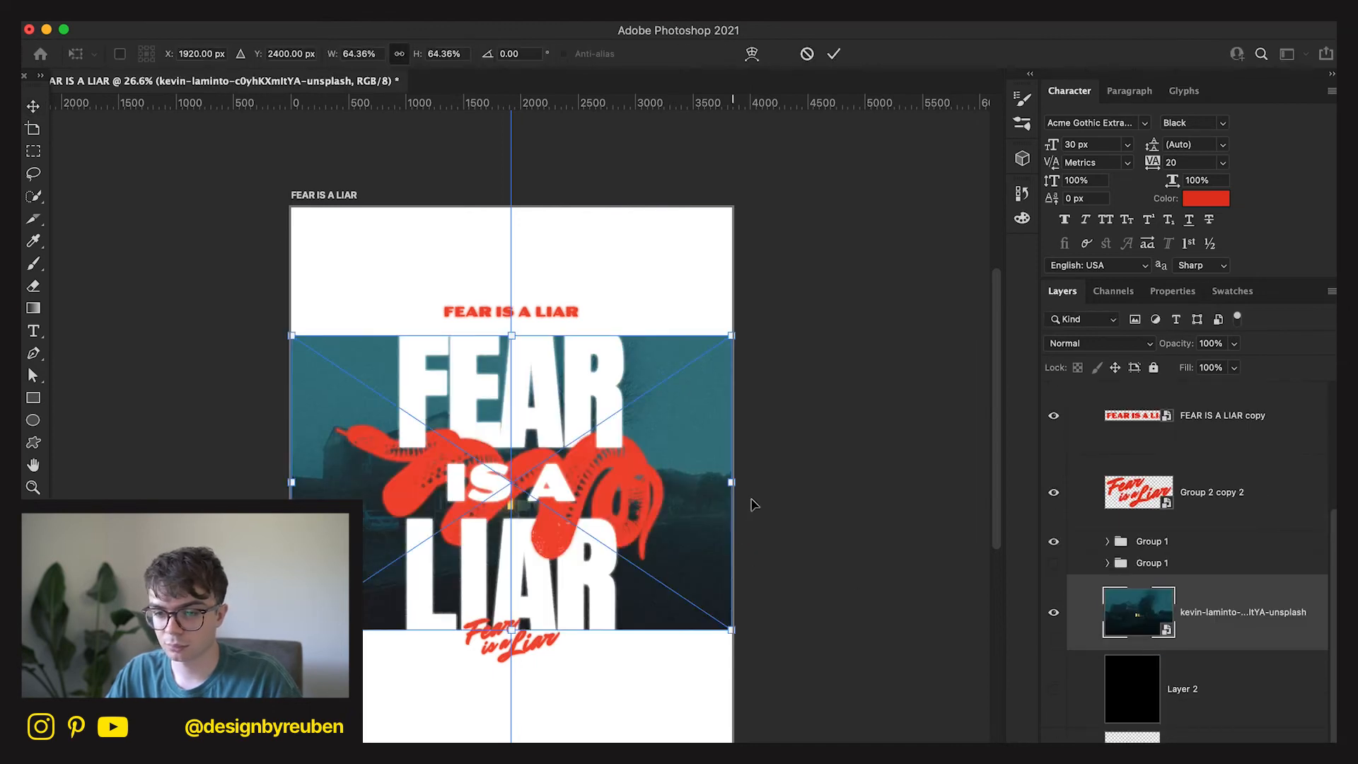
drag(736, 482, 956, 490)
drag(761, 633, 664, 549)
drag(773, 482, 744, 482)
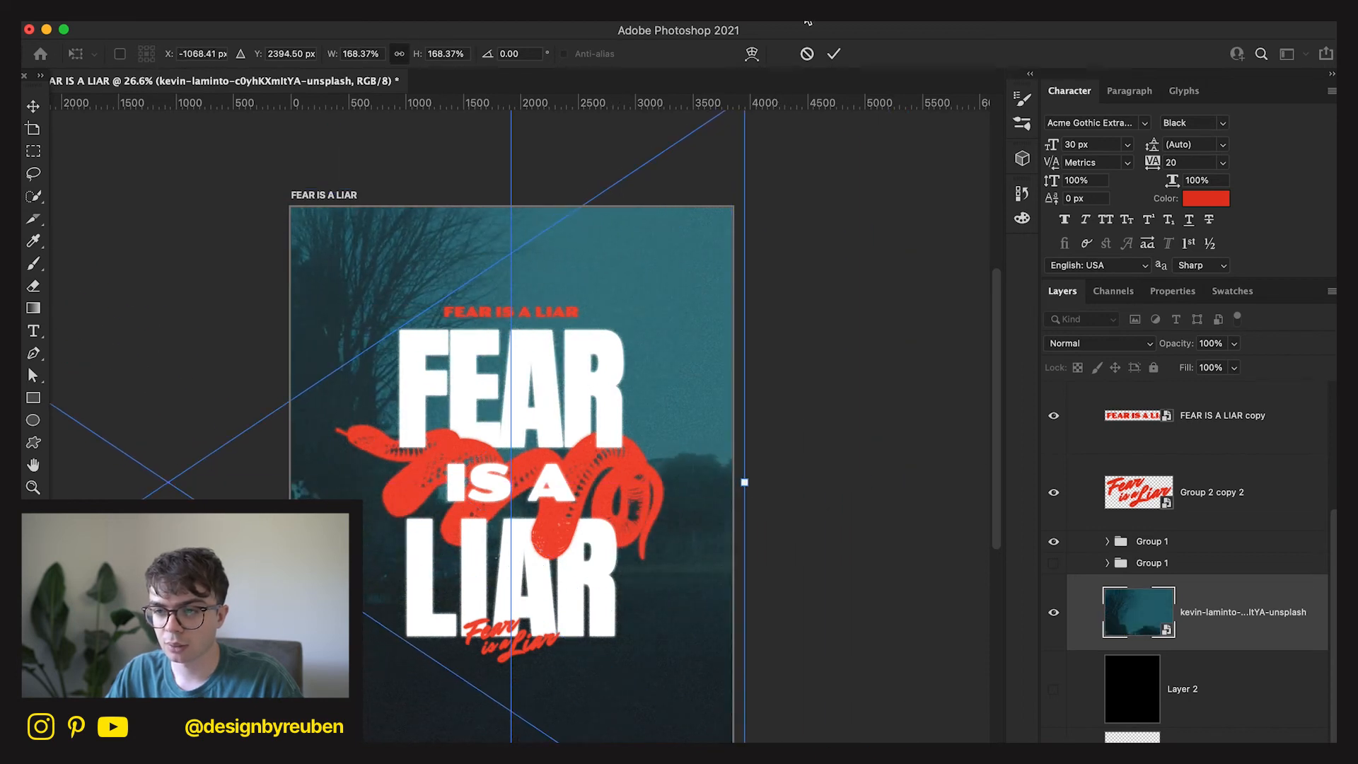
click(834, 54)
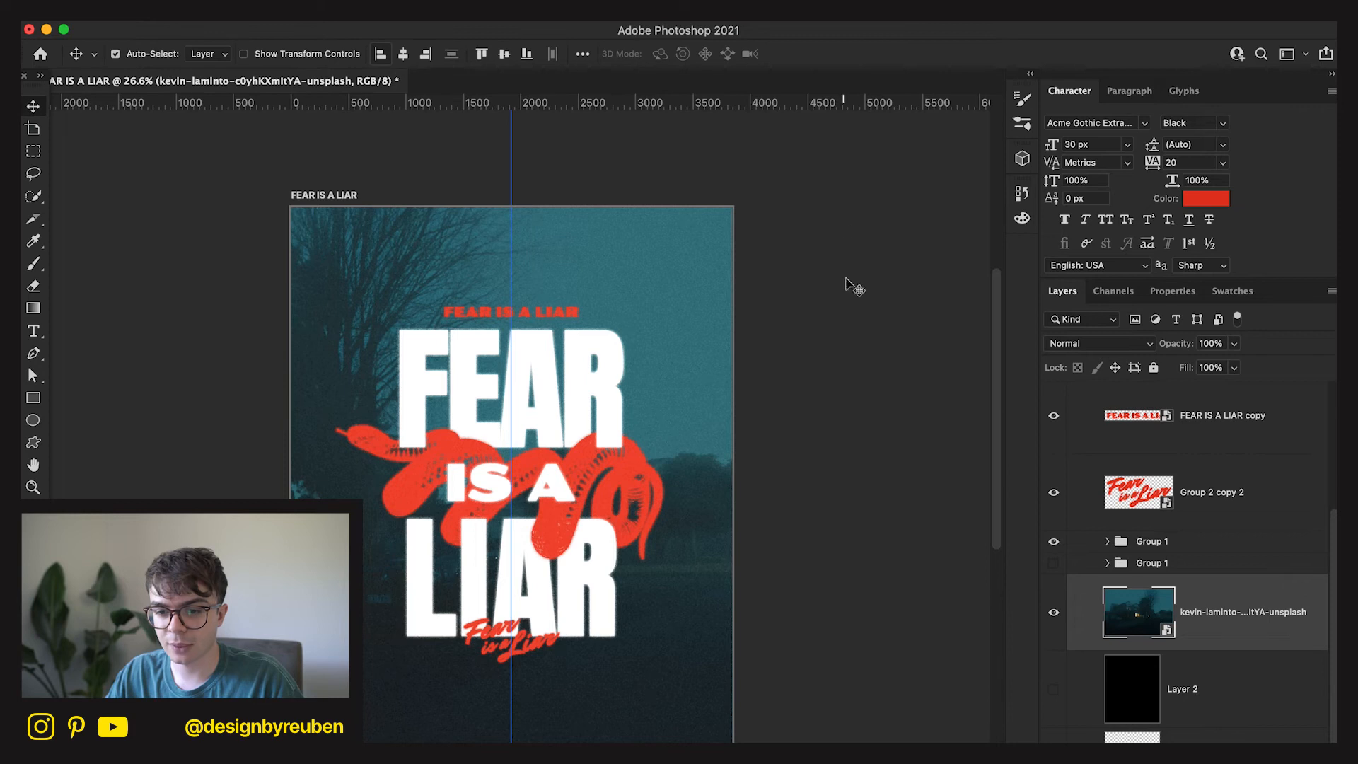
Hide the teal landscape photo layer.
click(1053, 612)
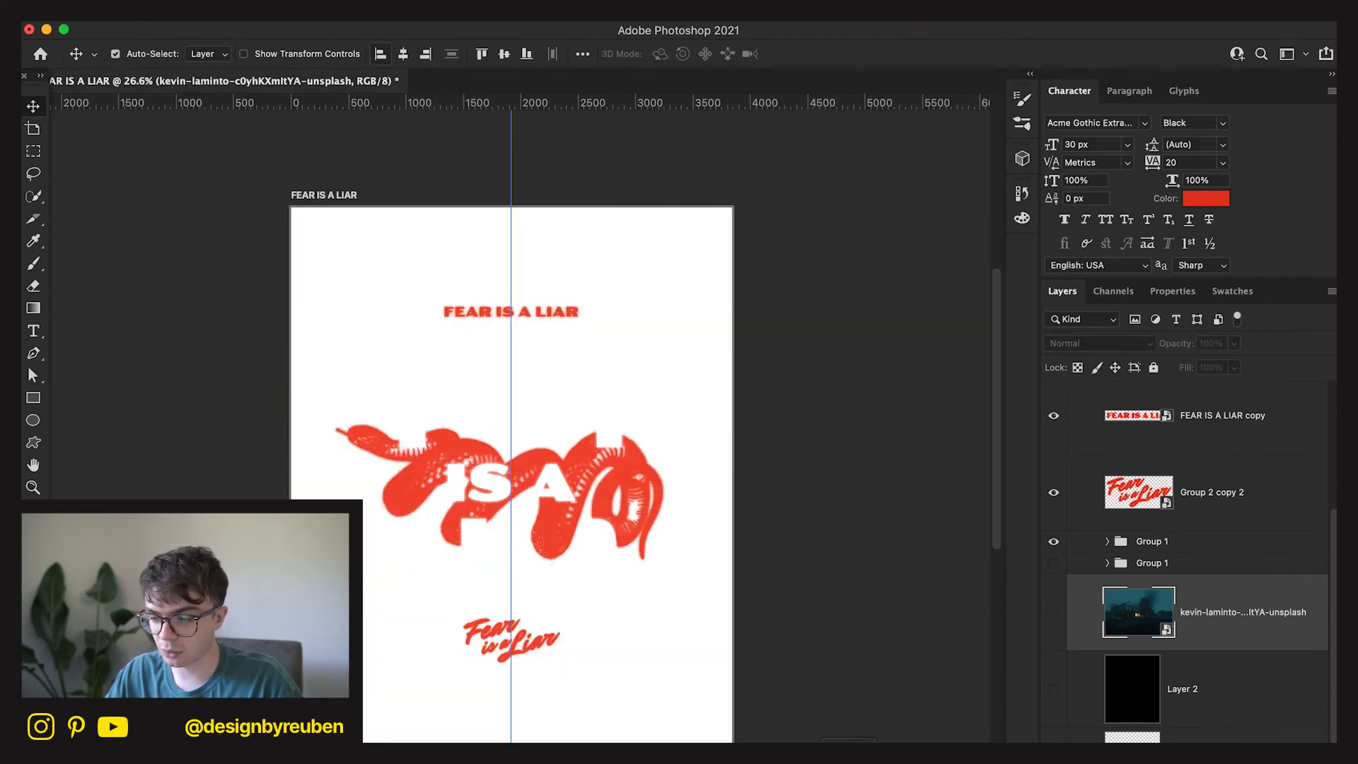
Try the dusk apartment-building photo (mZCn4JK6EWY-unsplash) as the background, scaled to 110.59% to cover the artboard width.
click(1025, 742)
drag(1033, 695, 614, 665)
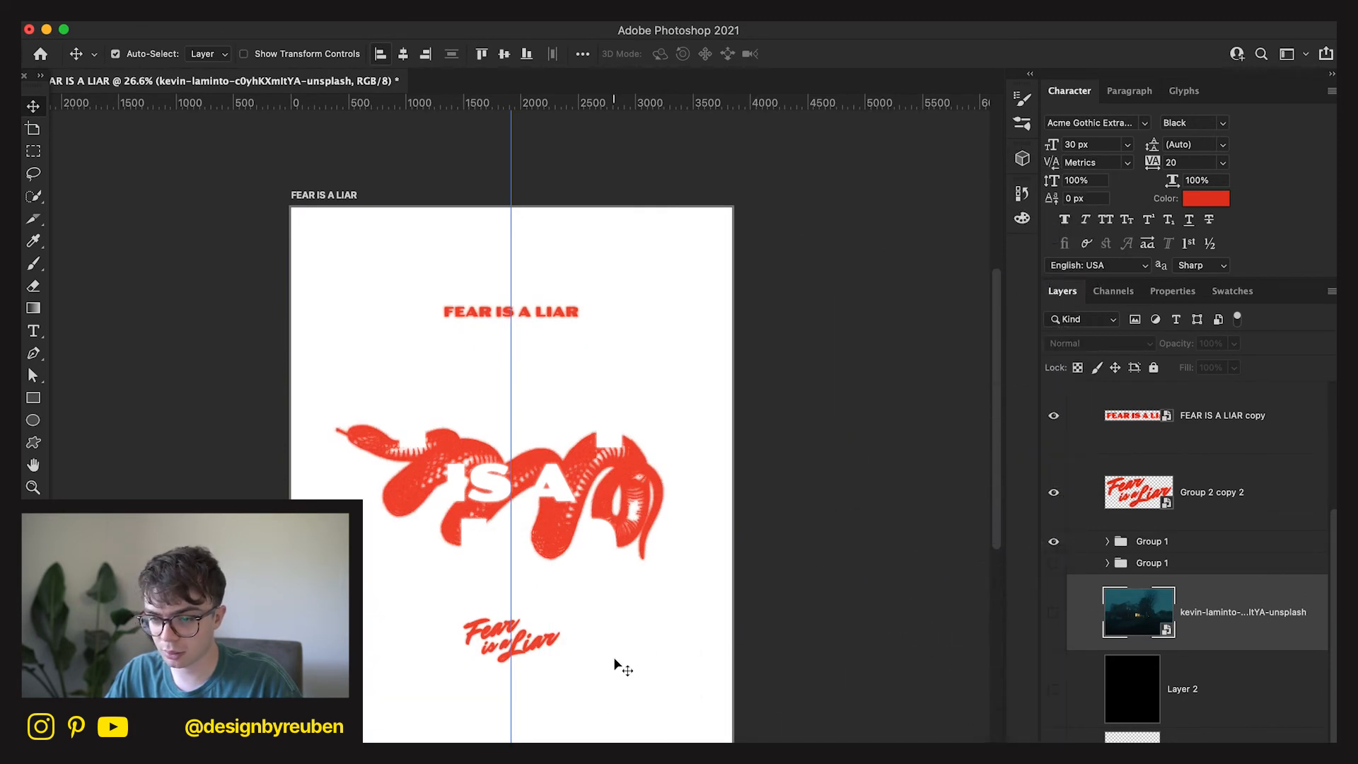
drag(695, 482, 765, 482)
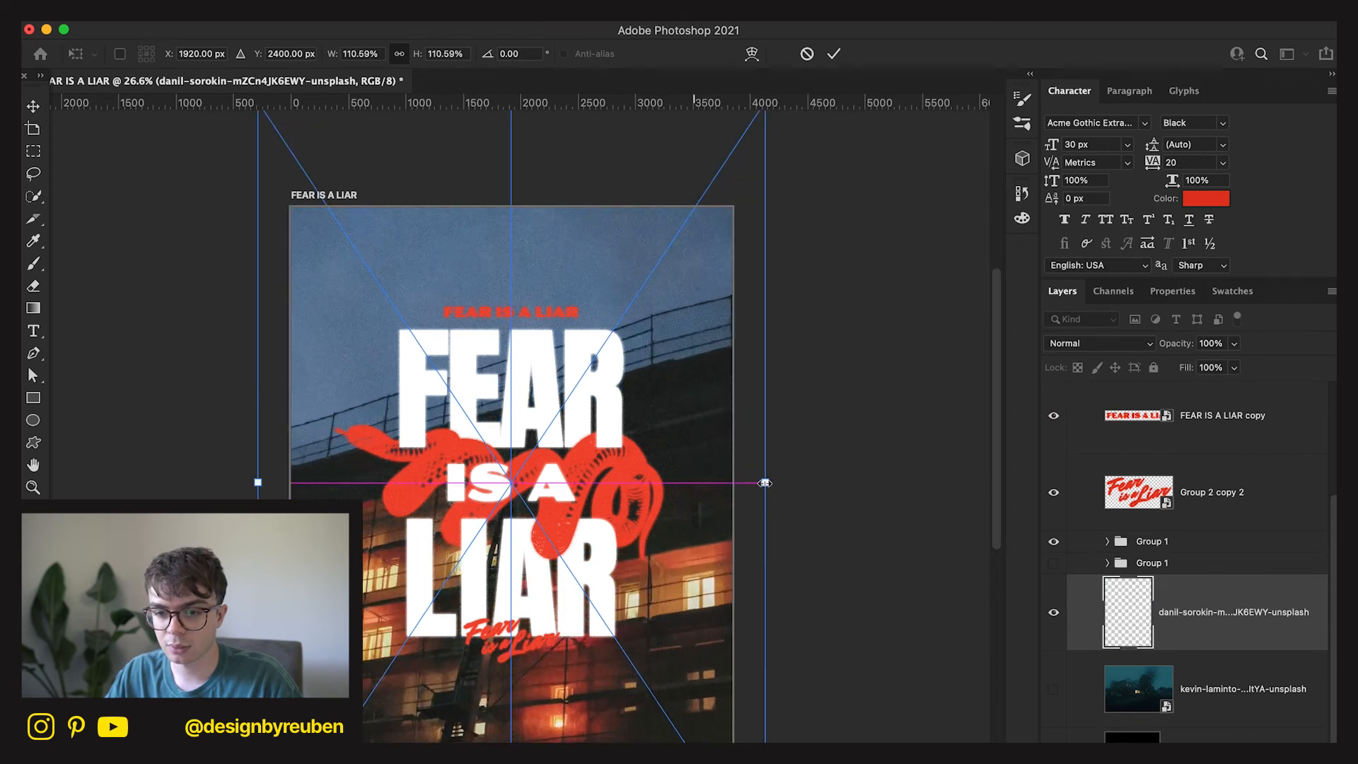
drag(656, 602, 657, 570)
key(Return)
click(811, 55)
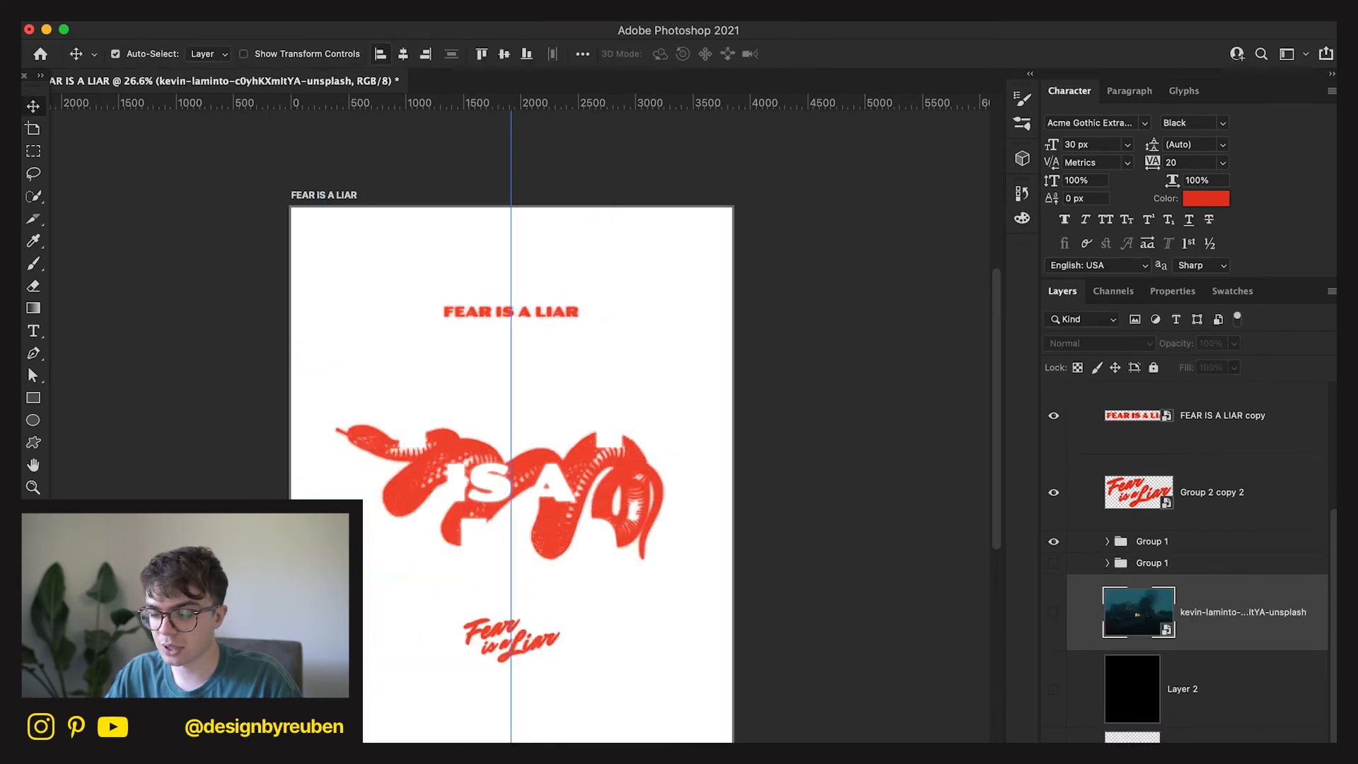
Try the purple street photo (e9hCtT5K9ts-unsplash) as the background, scaled to 145.21% with its right half over the artboard.
click(1025, 741)
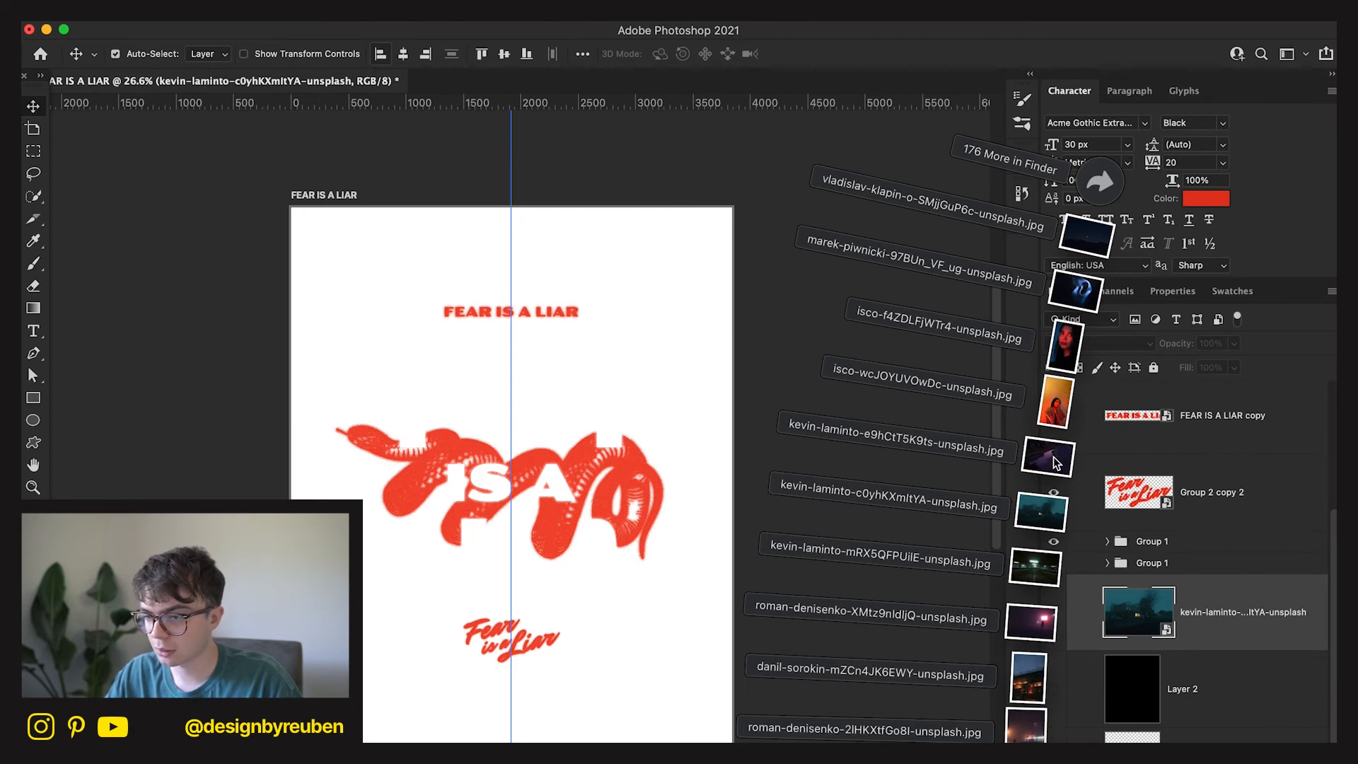
drag(1053, 461, 559, 716)
drag(726, 481, 1005, 481)
drag(706, 604, 486, 605)
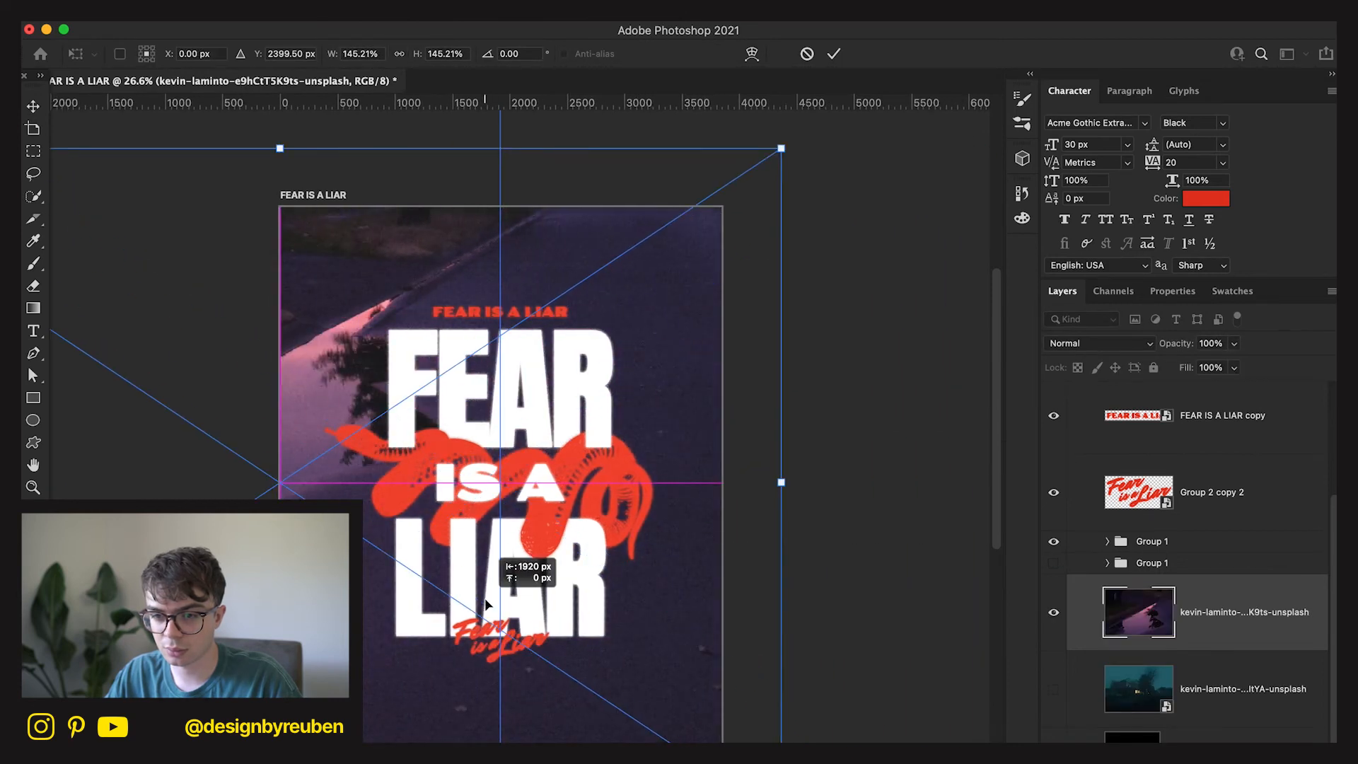
click(807, 53)
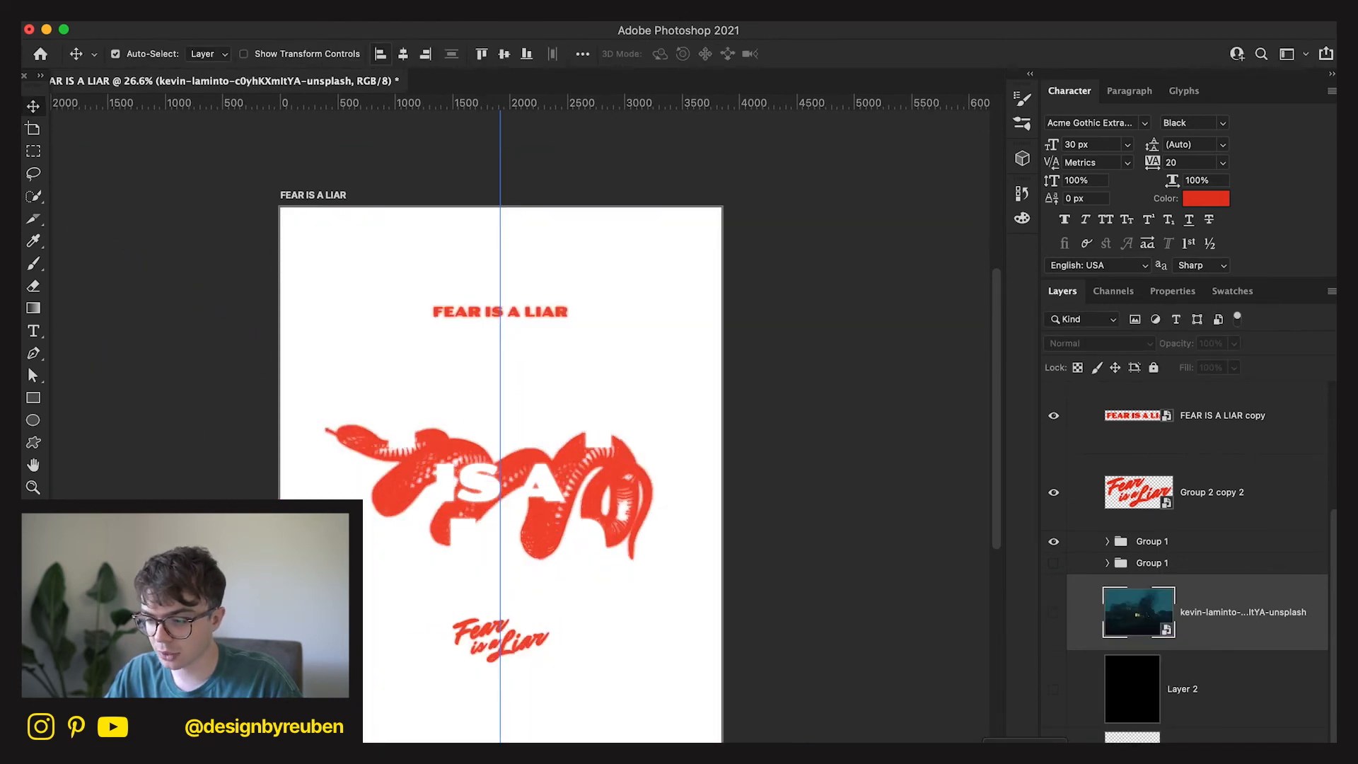
Place the foggy orange night photo (2lHKXtfGo8I-unsplash) above the teal photo, scaled to 219.11% with the silhouetted figure behind the lettering.
click(1024, 753)
drag(1027, 727, 530, 712)
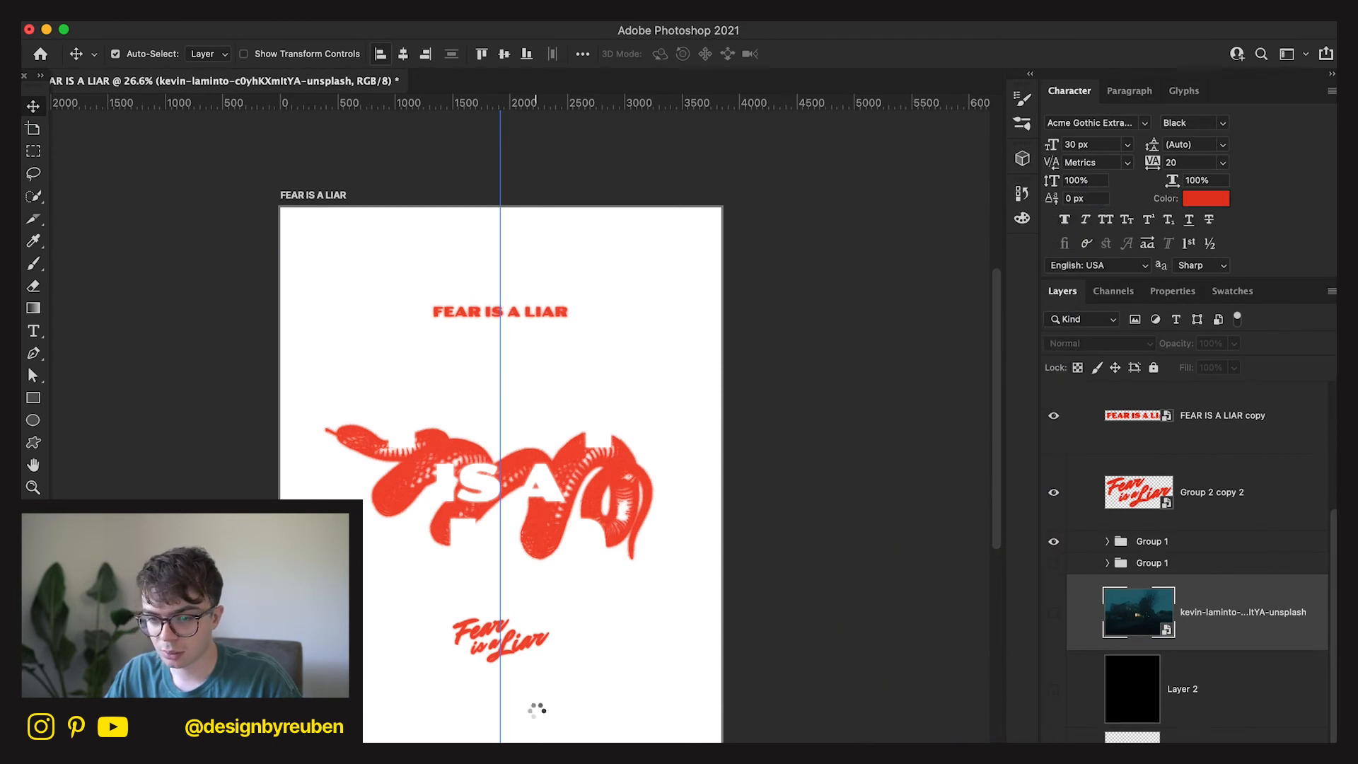
drag(728, 482, 862, 482)
drag(675, 584, 850, 589)
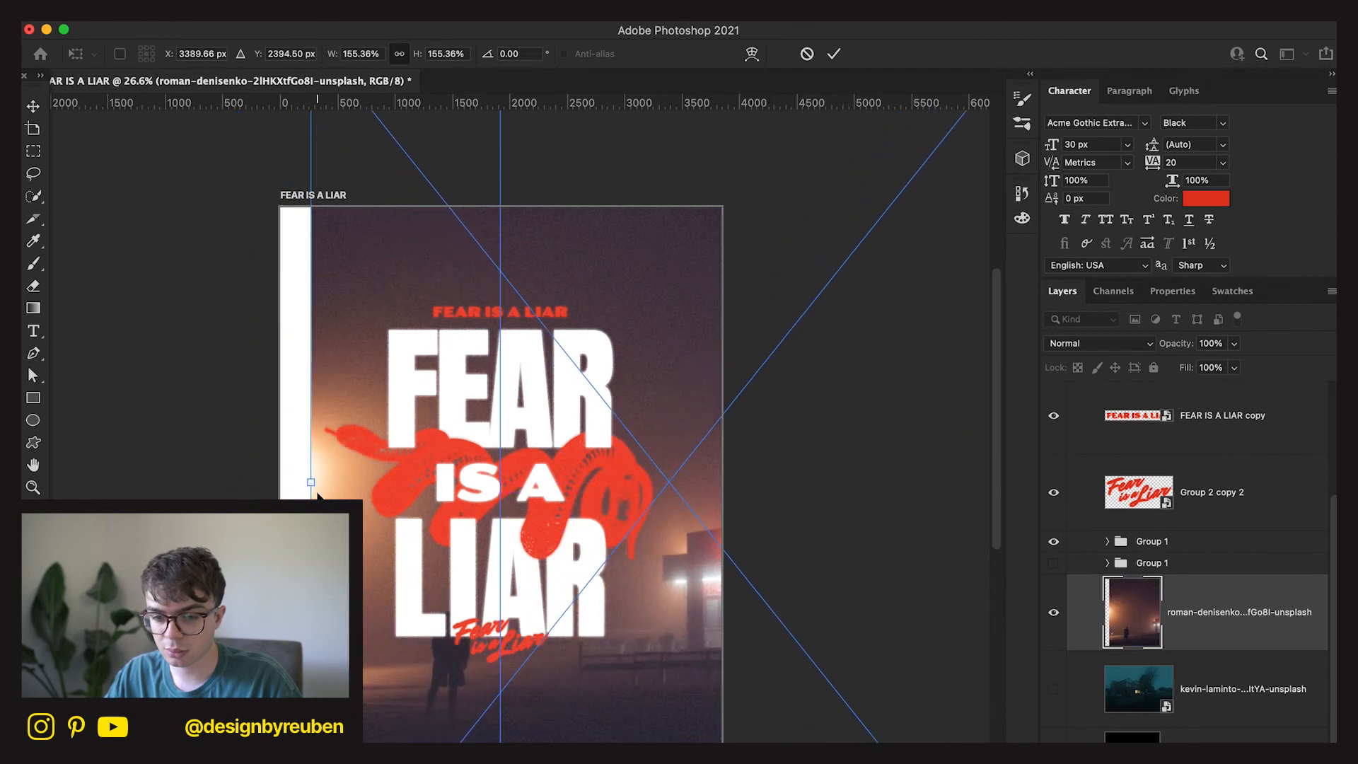
drag(316, 493, 181, 476)
drag(806, 583, 957, 503)
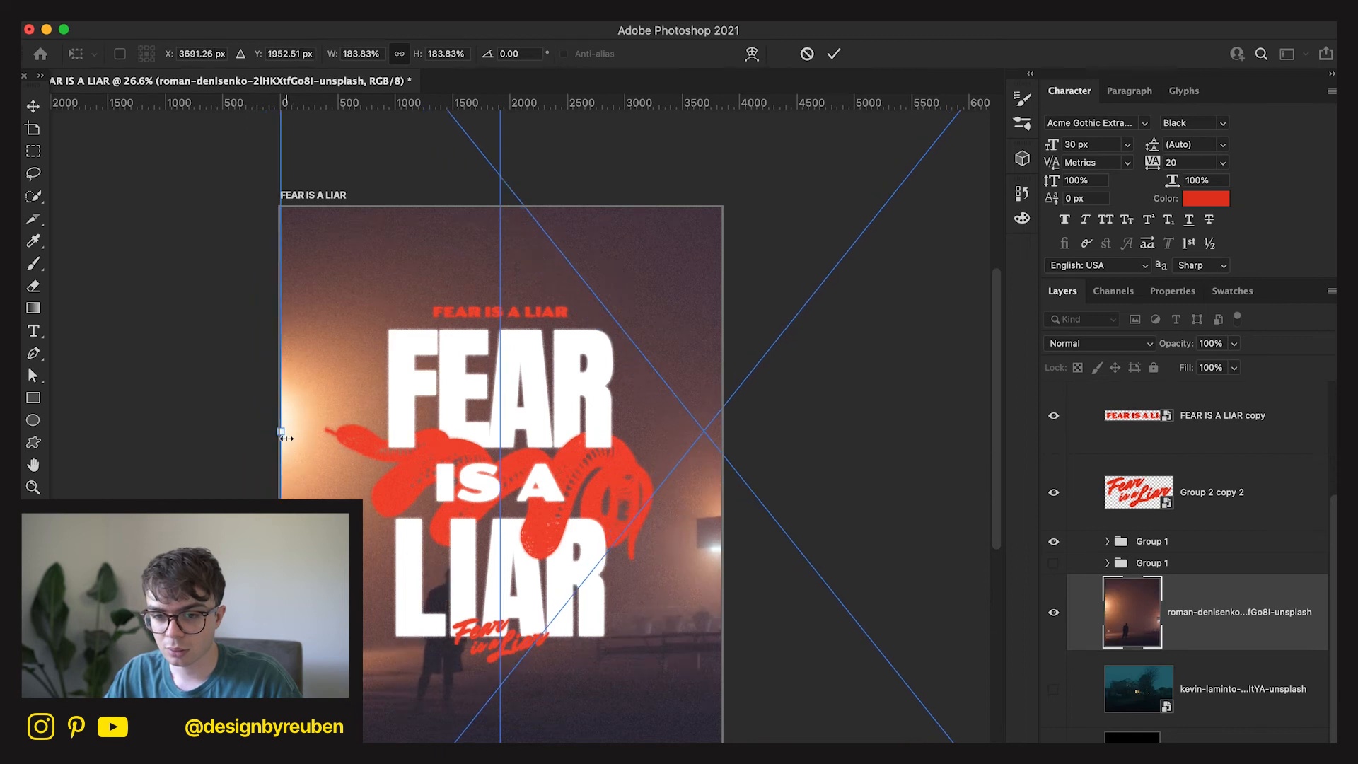
drag(286, 438, 118, 429)
drag(782, 547, 902, 513)
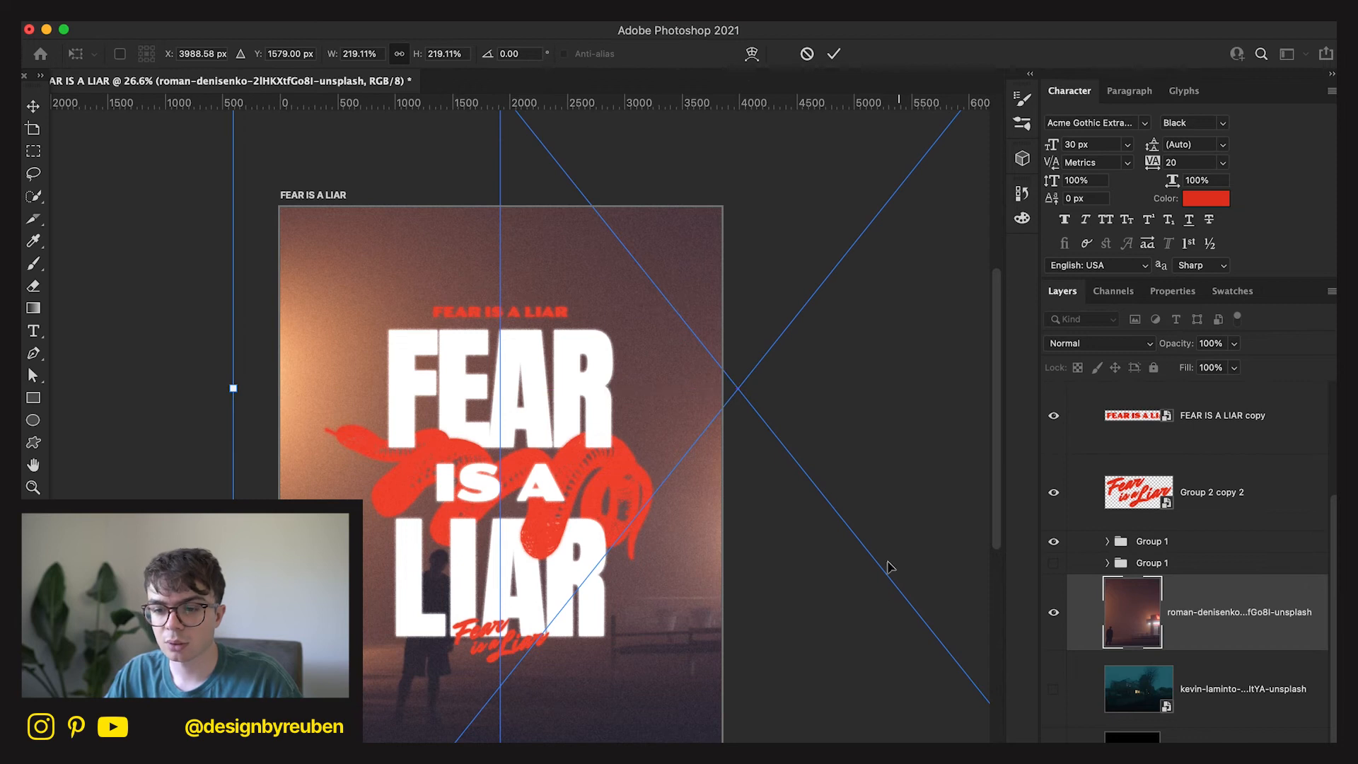
click(834, 53)
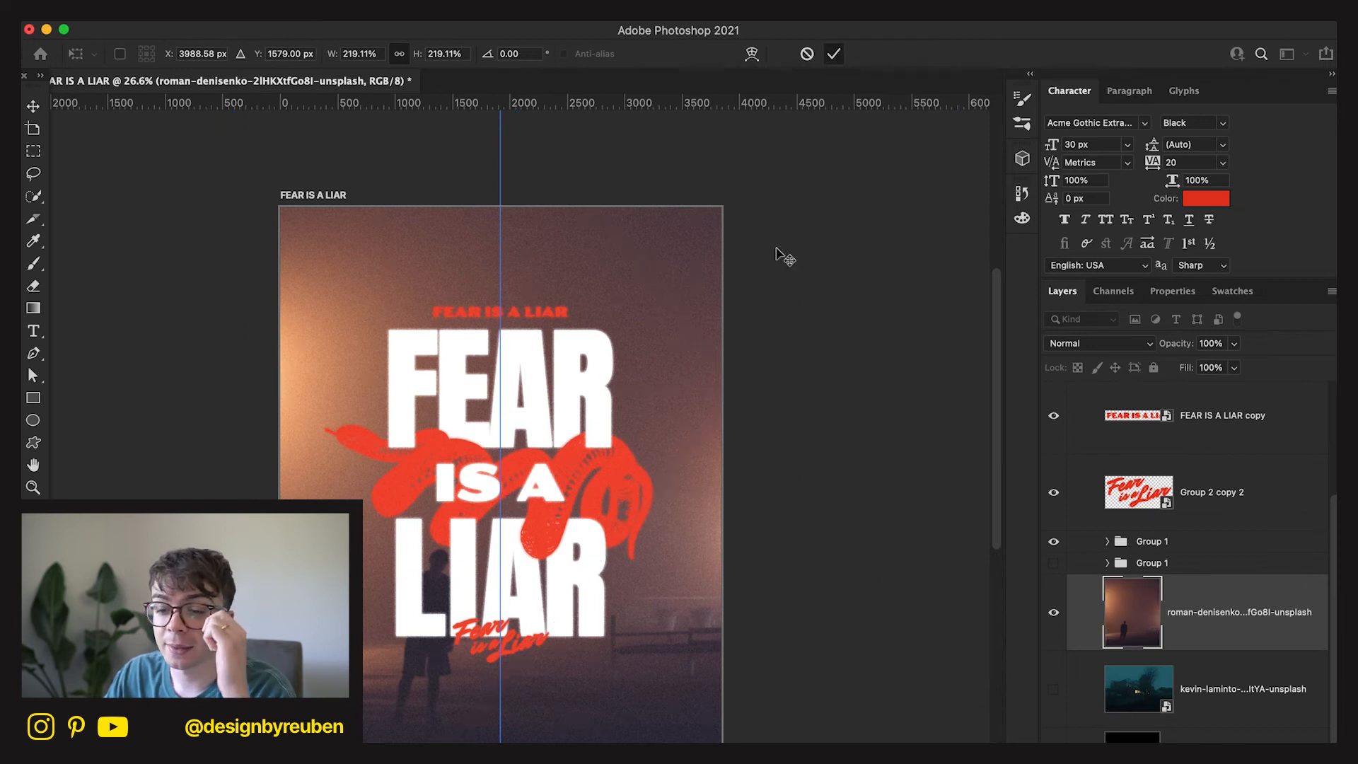
Apply Auto Tone, Auto Color and Auto Contrast to the foggy night photo.
click(237, 11)
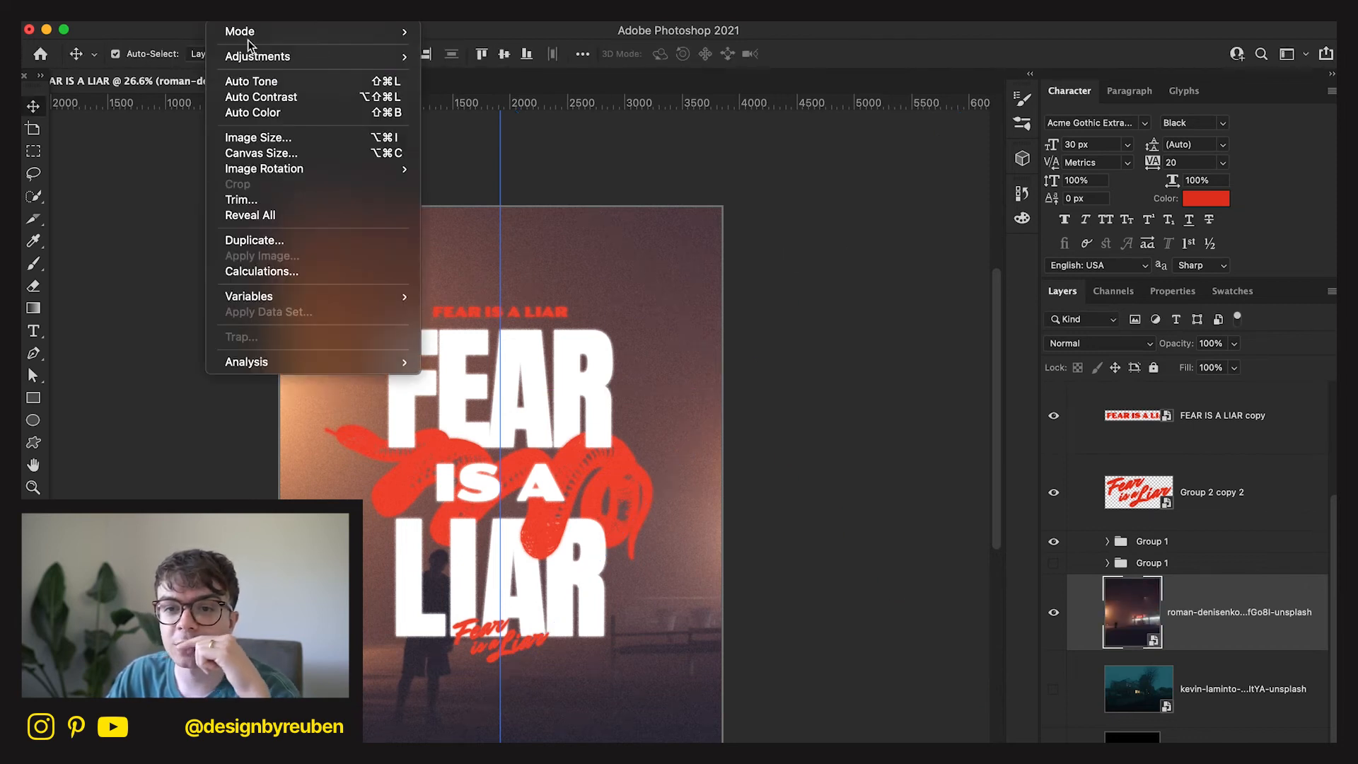
click(248, 81)
click(237, 10)
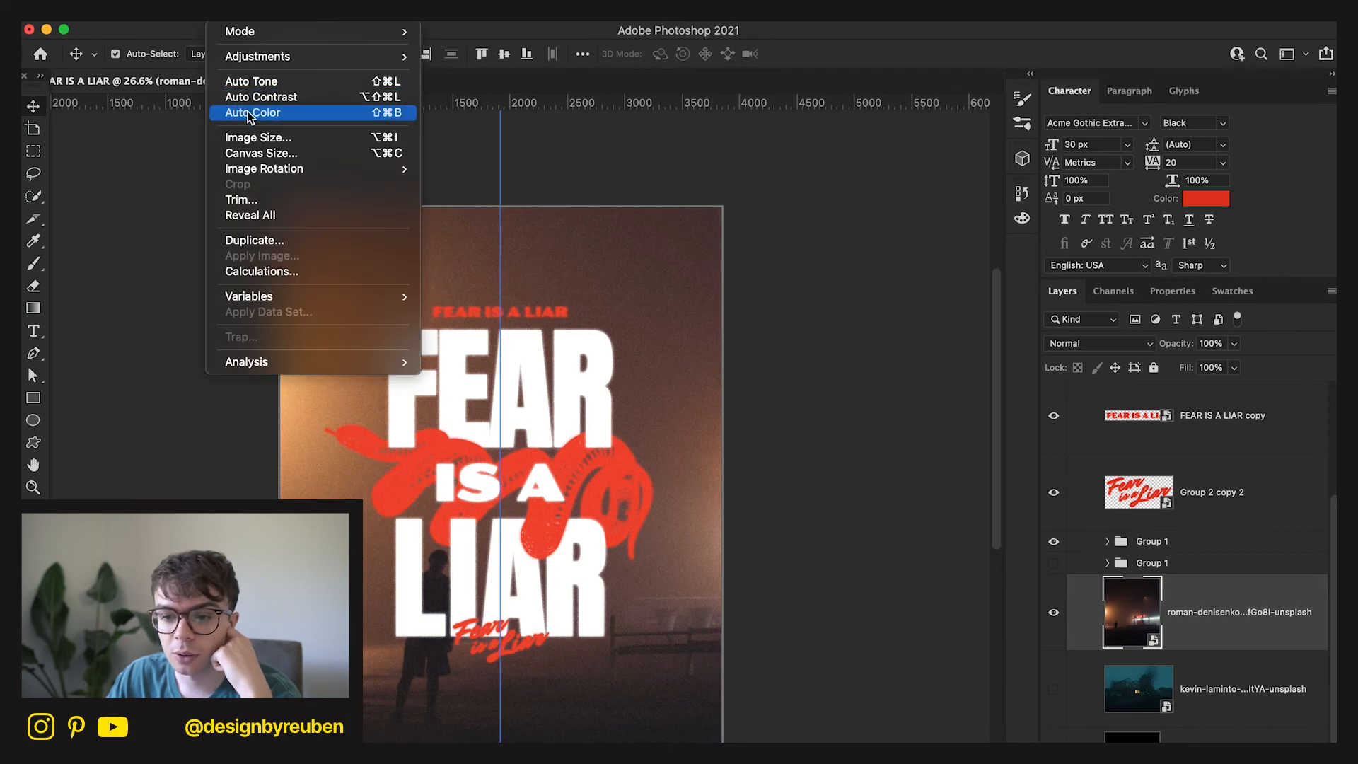
click(247, 112)
click(237, 11)
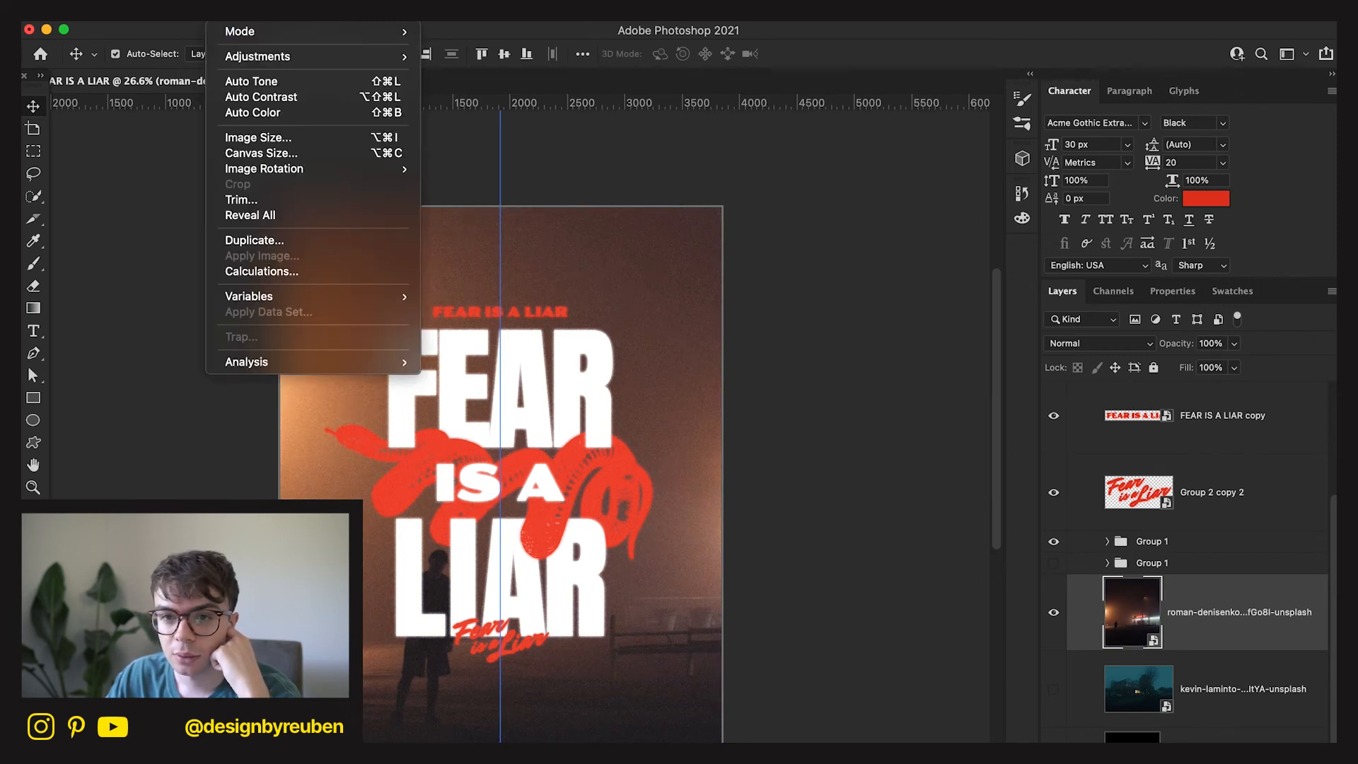
click(248, 97)
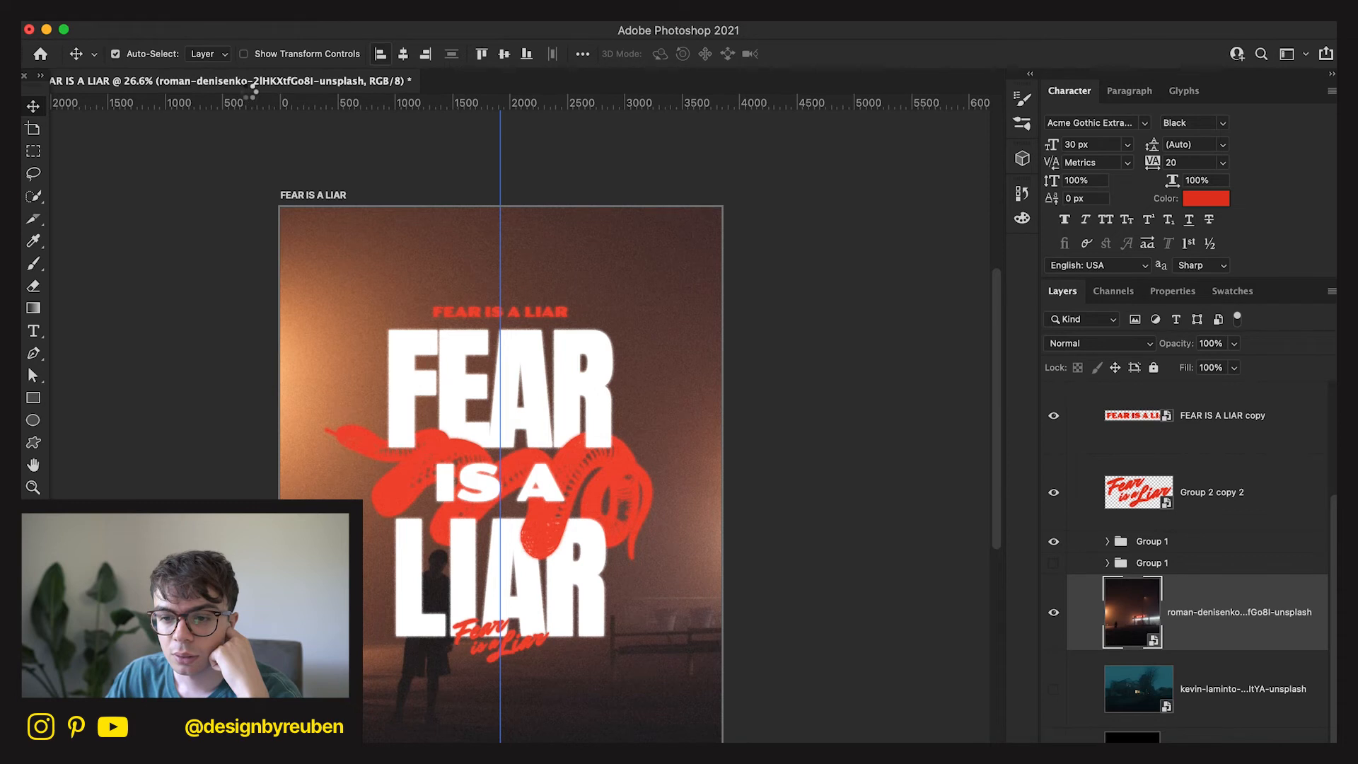
Add a Hue/Saturation adjustment layer above the foggy night photo with the hue set to -169.
click(1222, 742)
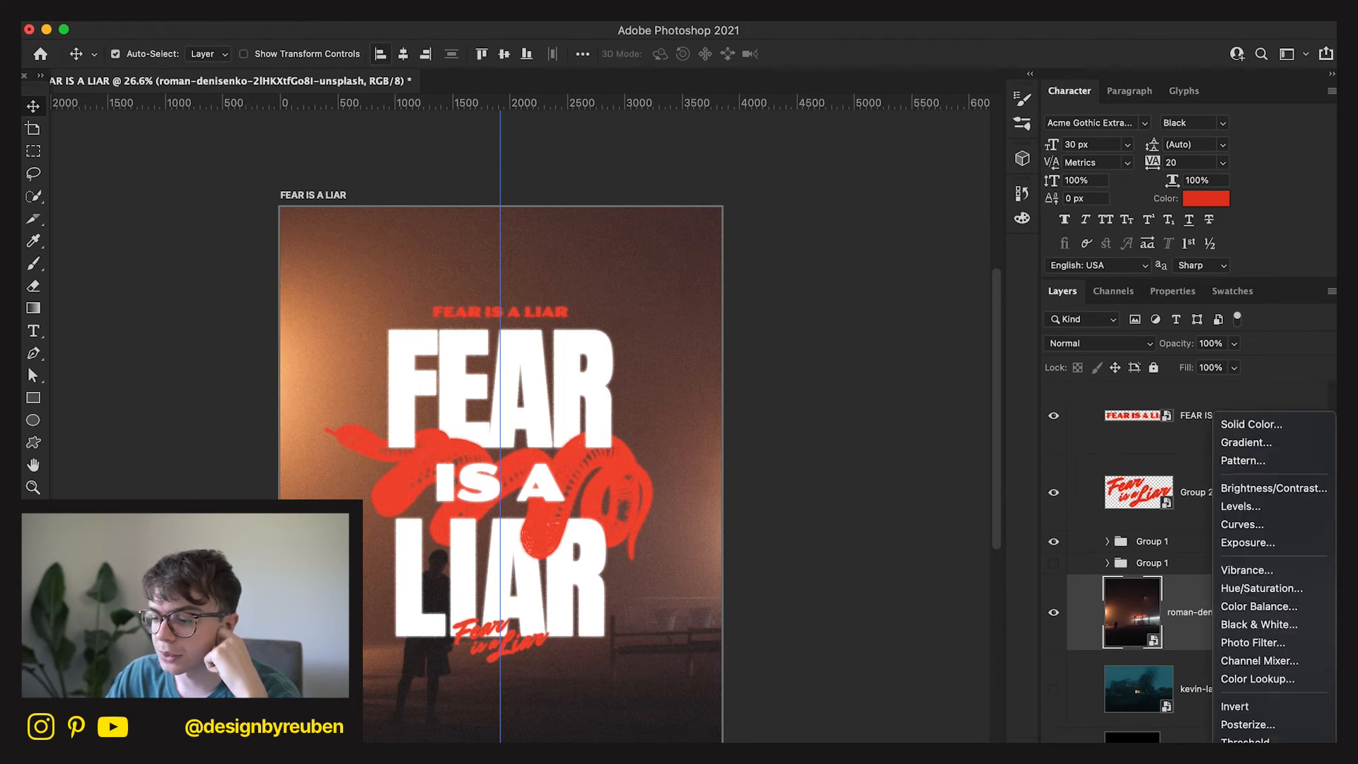
click(1249, 593)
drag(1184, 417, 1060, 417)
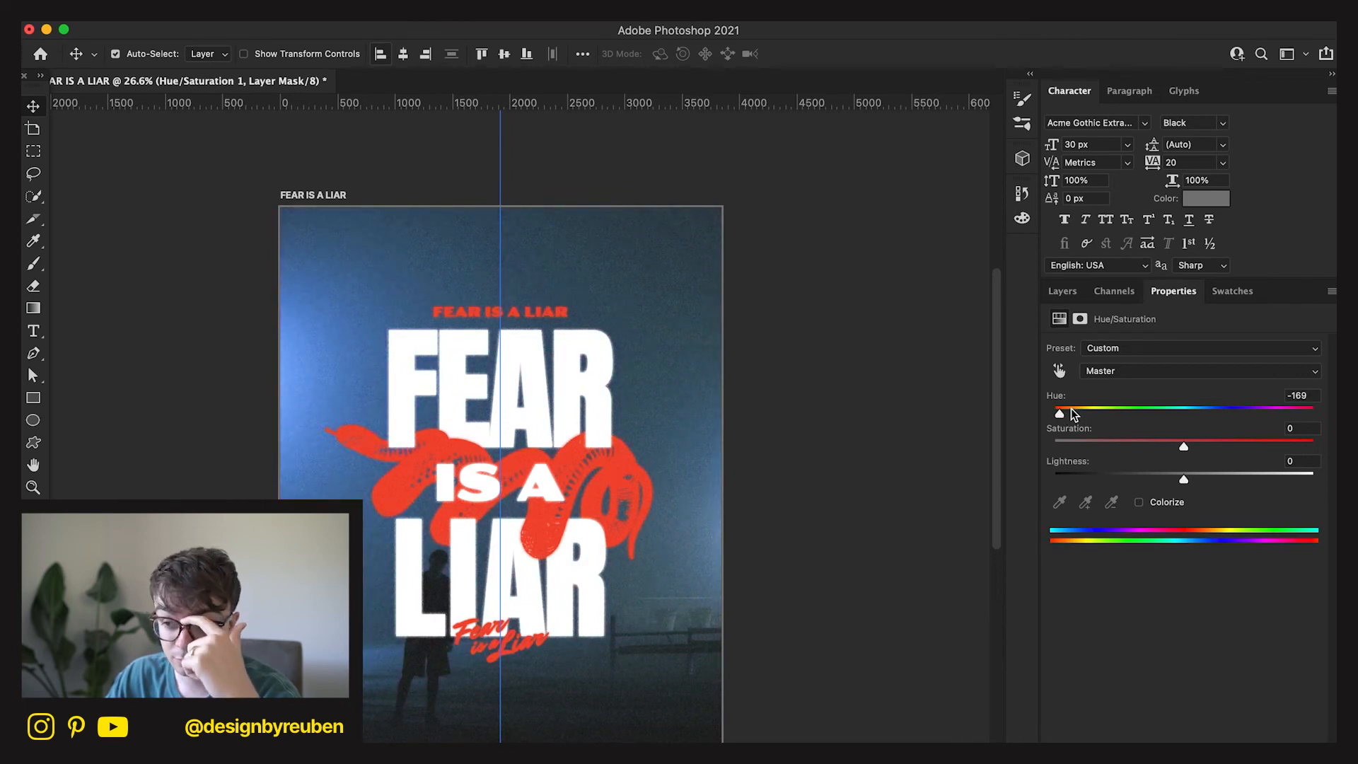
click(1062, 291)
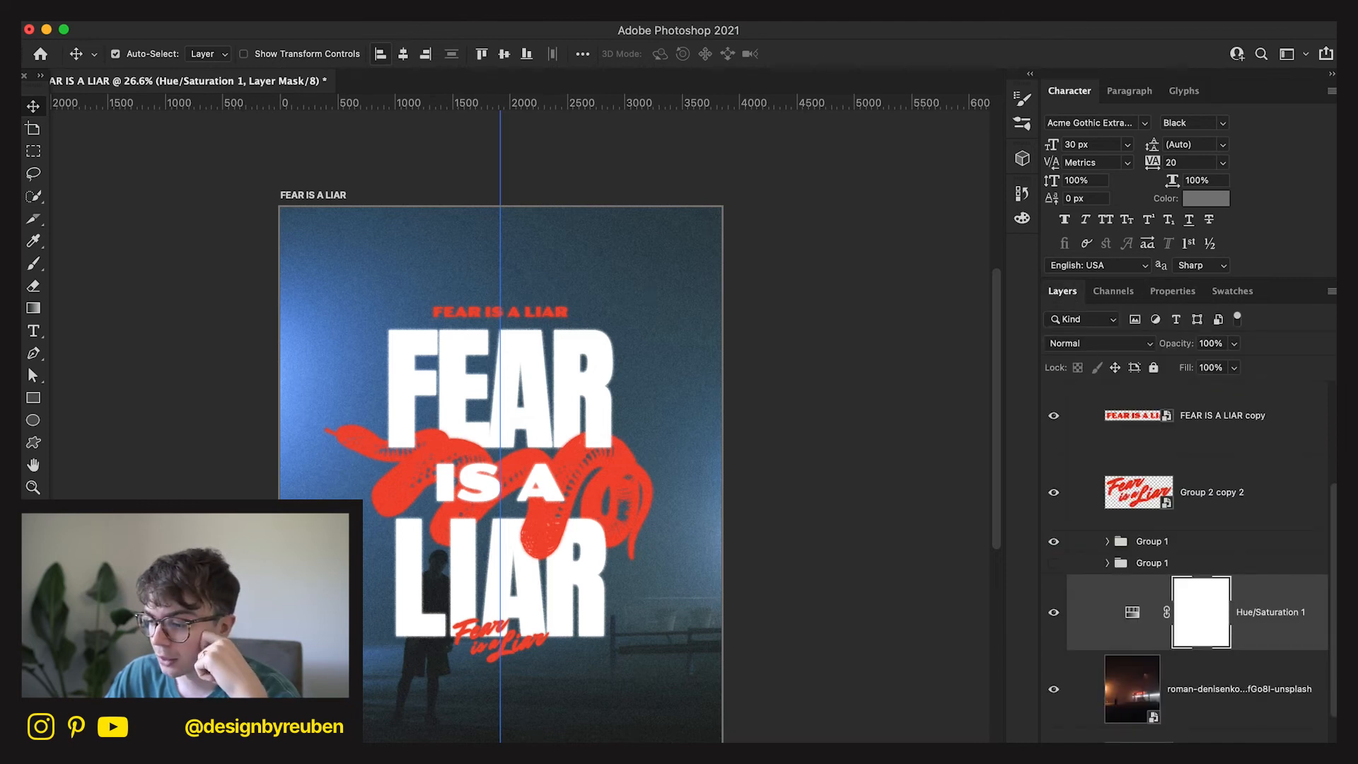
Add an Exposure adjustment layer above the Hue/Saturation adjustment with the exposure set to -1.15.
click(1213, 742)
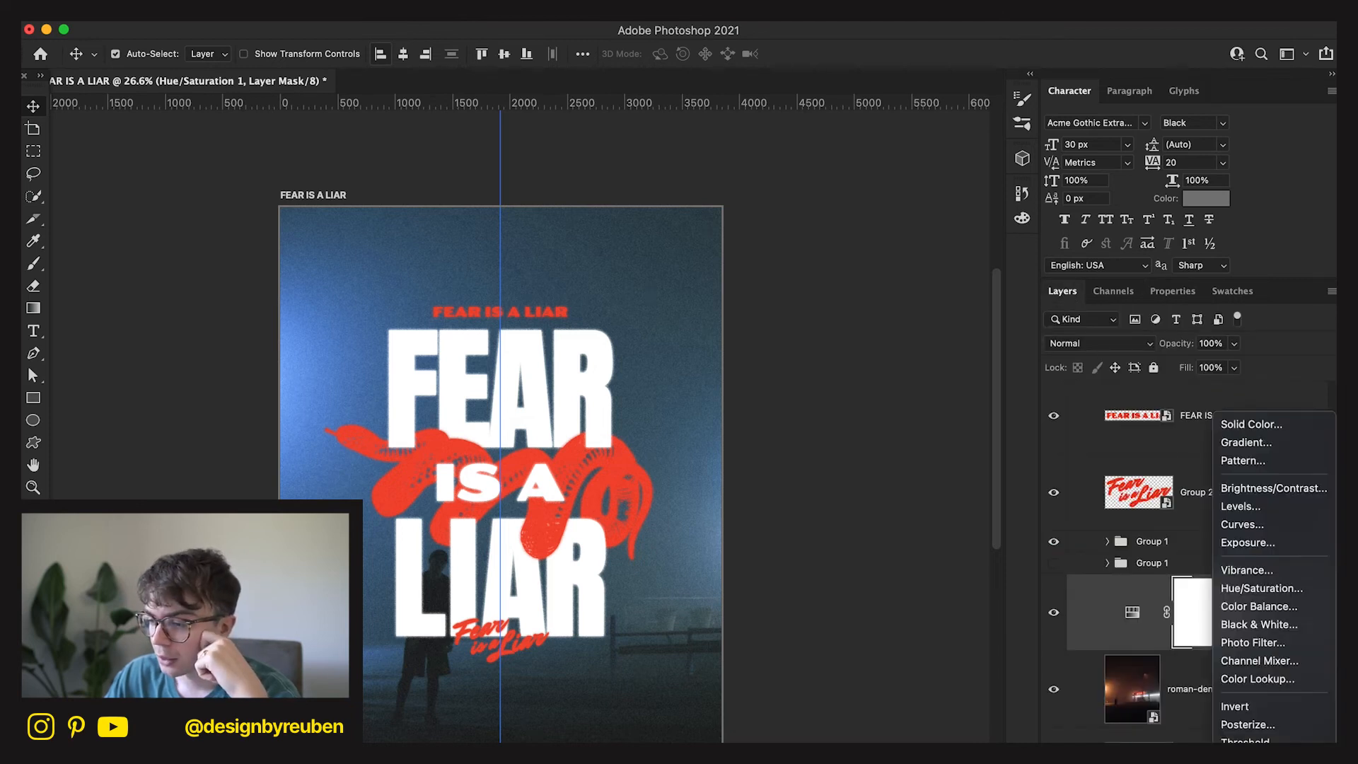
click(1249, 542)
drag(1184, 388, 1160, 384)
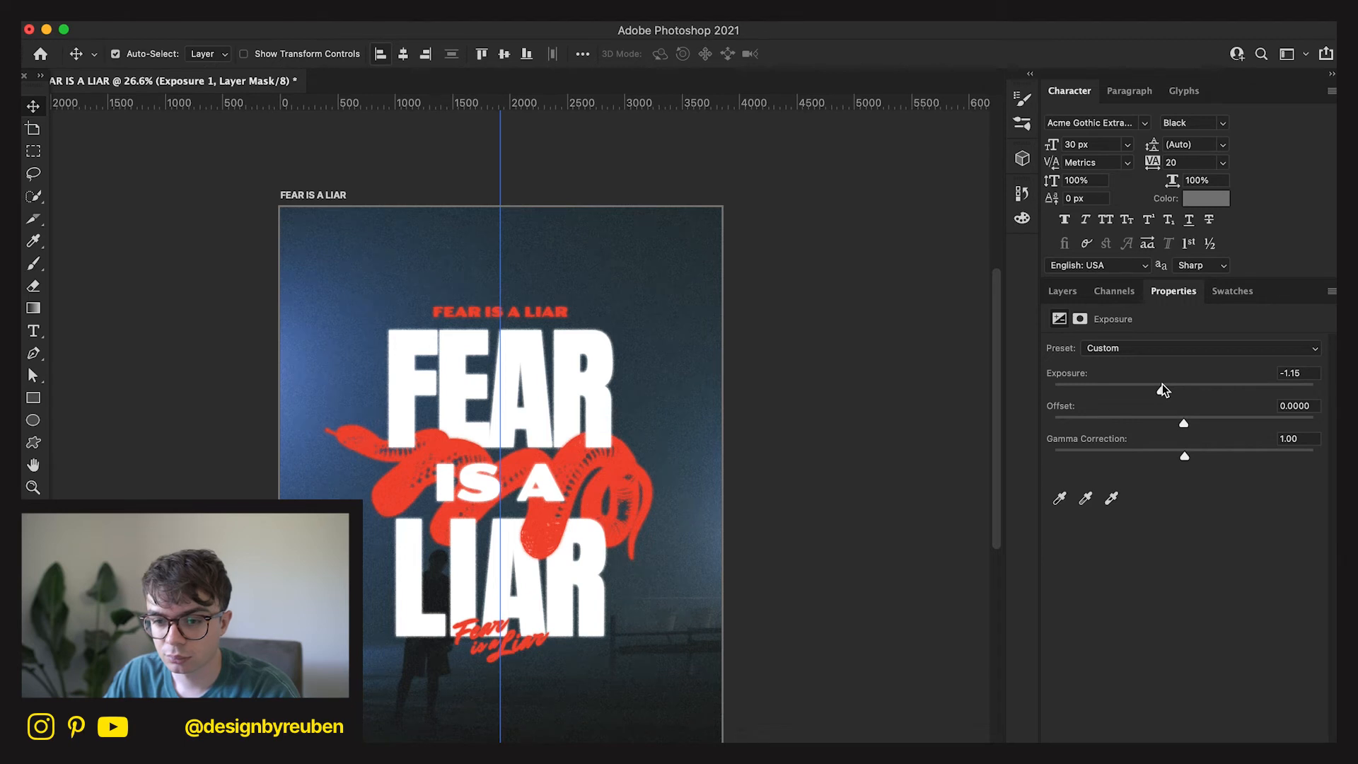
click(1066, 292)
Hide the foggy night photo layer and the Hue/Saturation 1 adjustment.
scroll(1232, 702, down, 1)
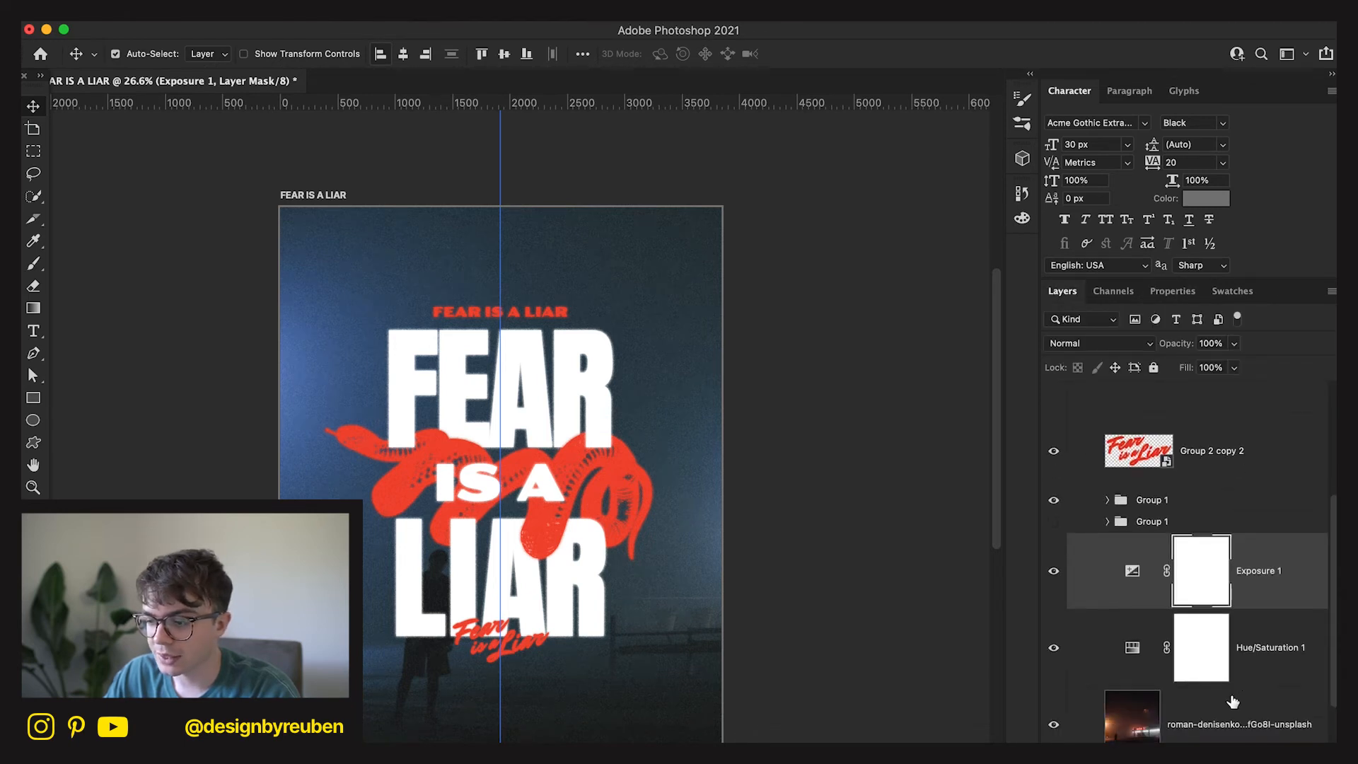
click(1132, 715)
click(1054, 725)
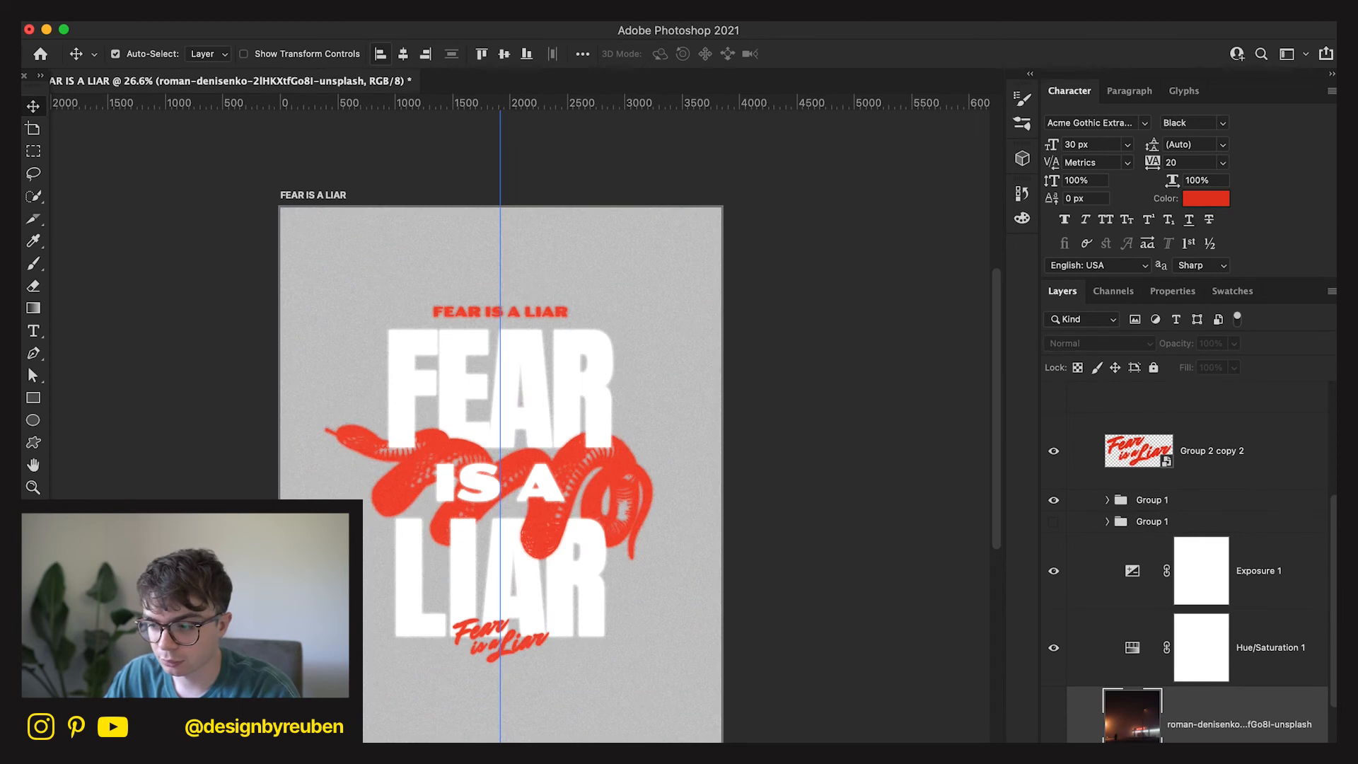
Try the dark magenta floodlight photo (XMtz9nIdljQ-unsplash) behind the artwork, scaled to 193.73%.
click(1024, 740)
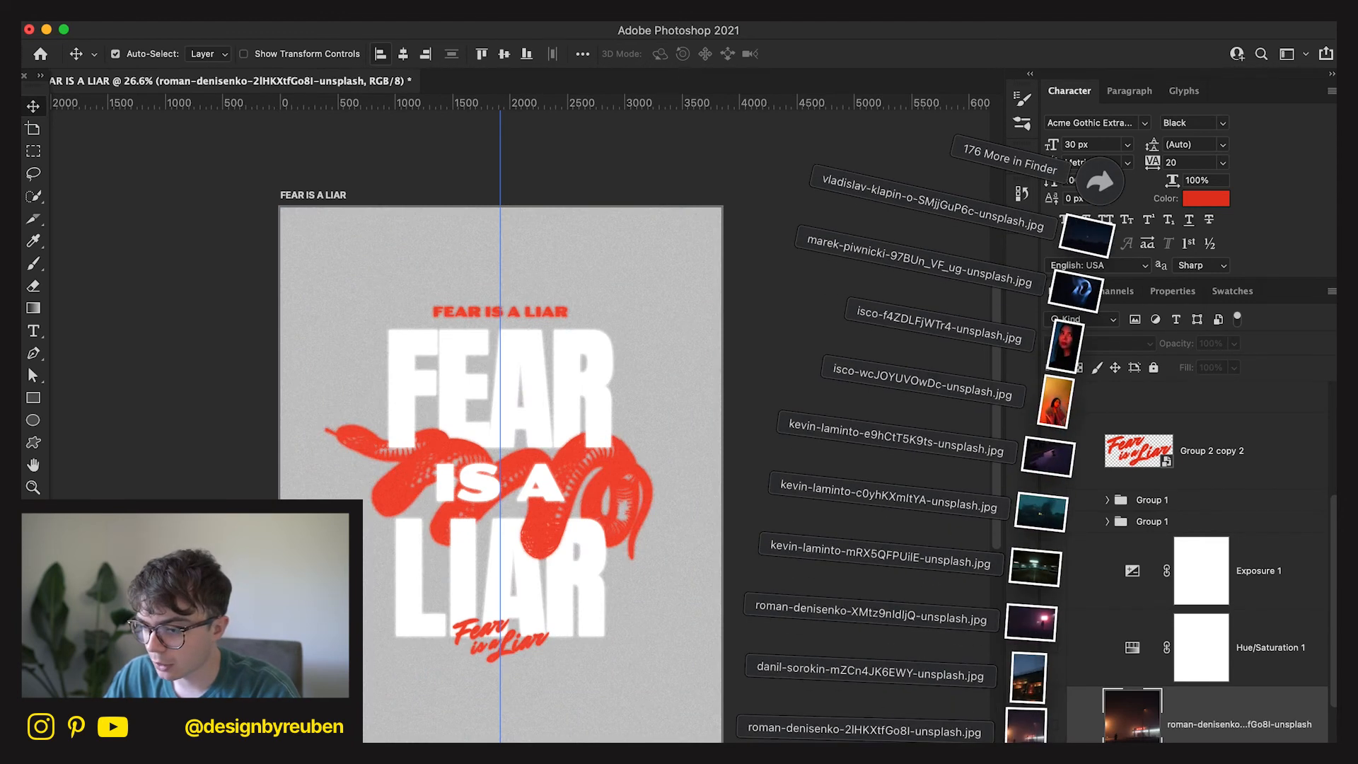
drag(1028, 639, 494, 694)
drag(739, 488, 966, 448)
drag(782, 558, 538, 579)
click(807, 54)
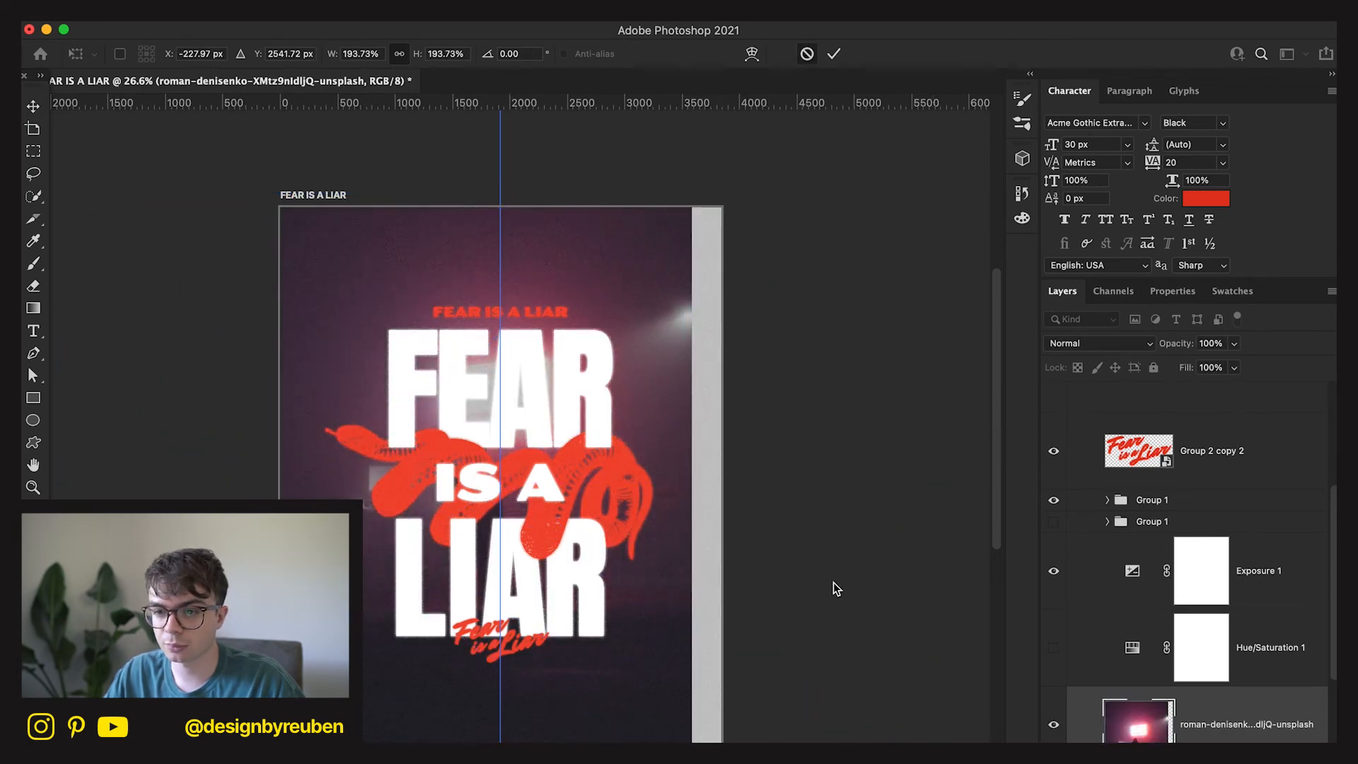
Try the green-lit parking garage photo (mRX5QFPUilE-unsplash) behind the artwork, scaled to 153.62% with its left part over the artboard.
click(1025, 741)
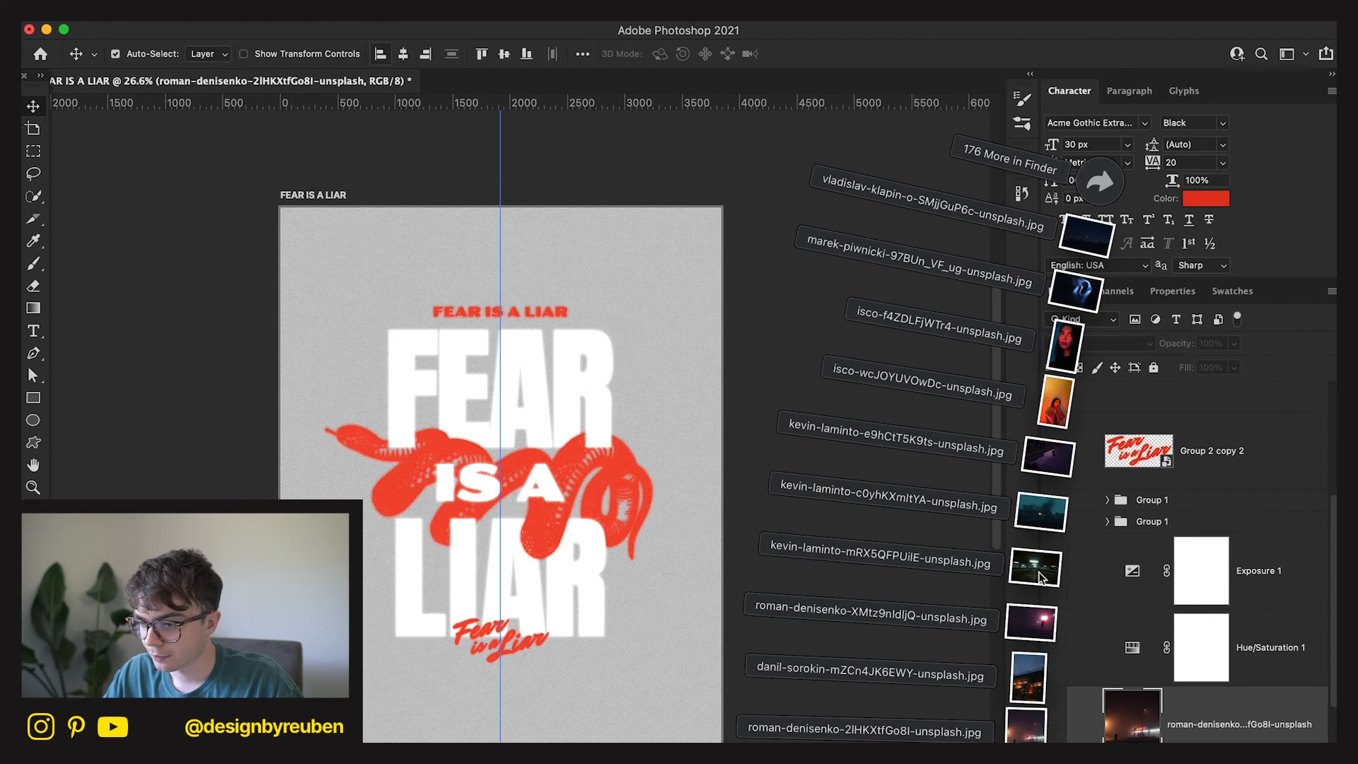
drag(1042, 566, 681, 716)
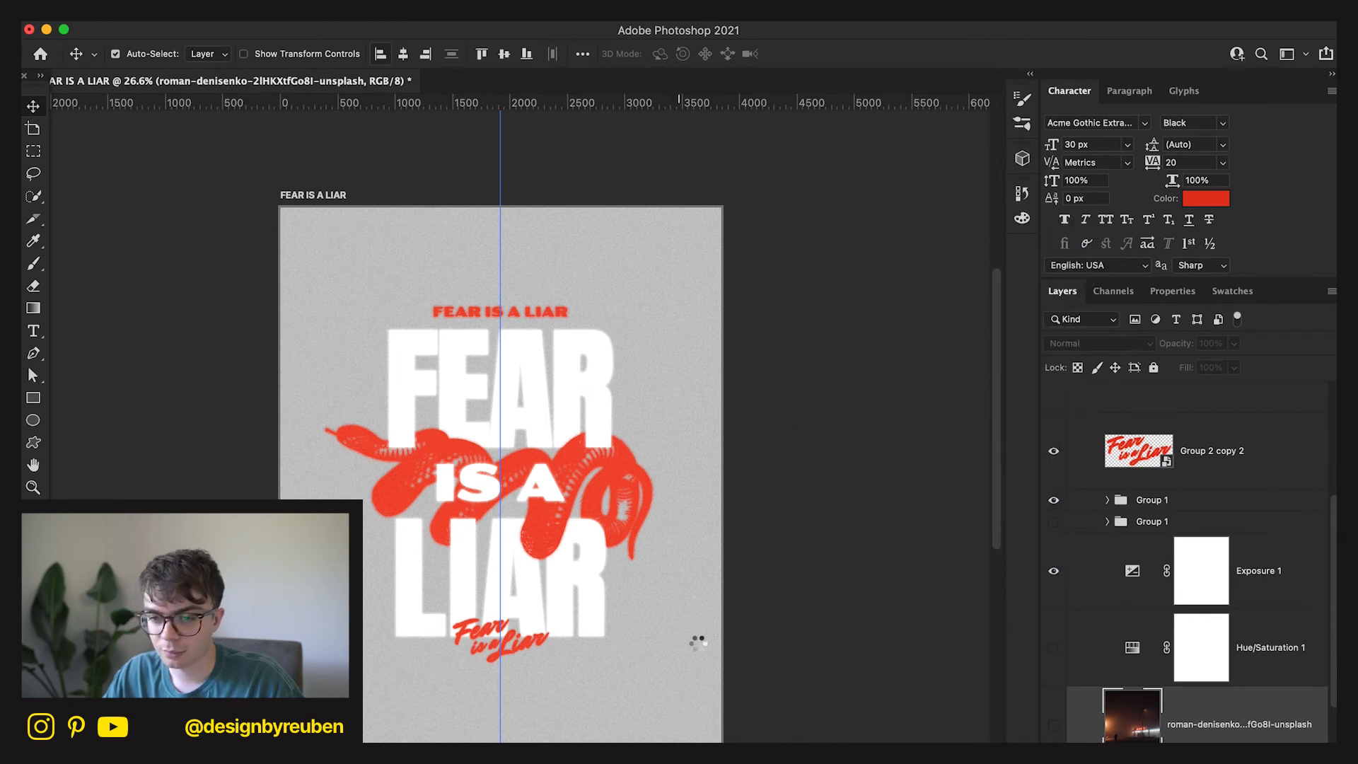
drag(731, 483, 982, 477)
drag(813, 623, 864, 570)
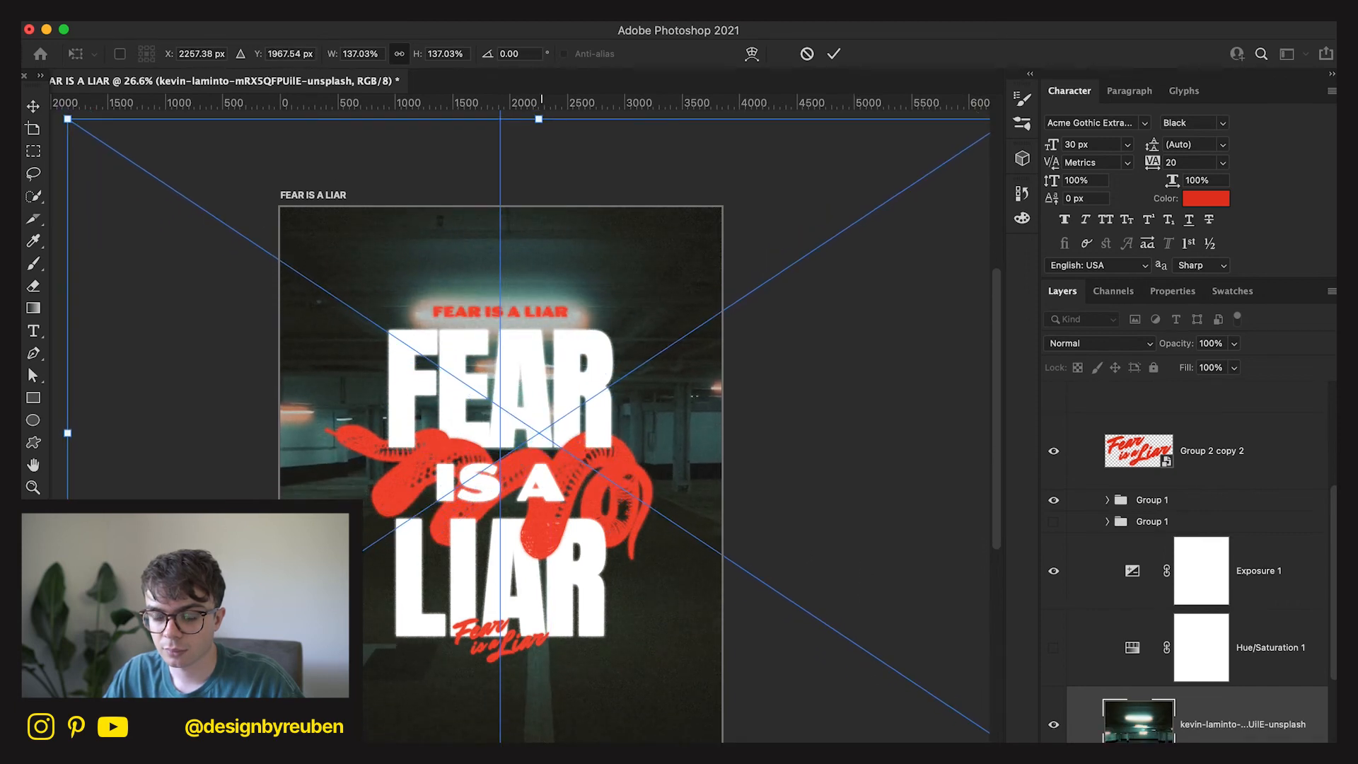
drag(540, 744, 540, 763)
drag(675, 684, 856, 642)
drag(612, 676, 651, 699)
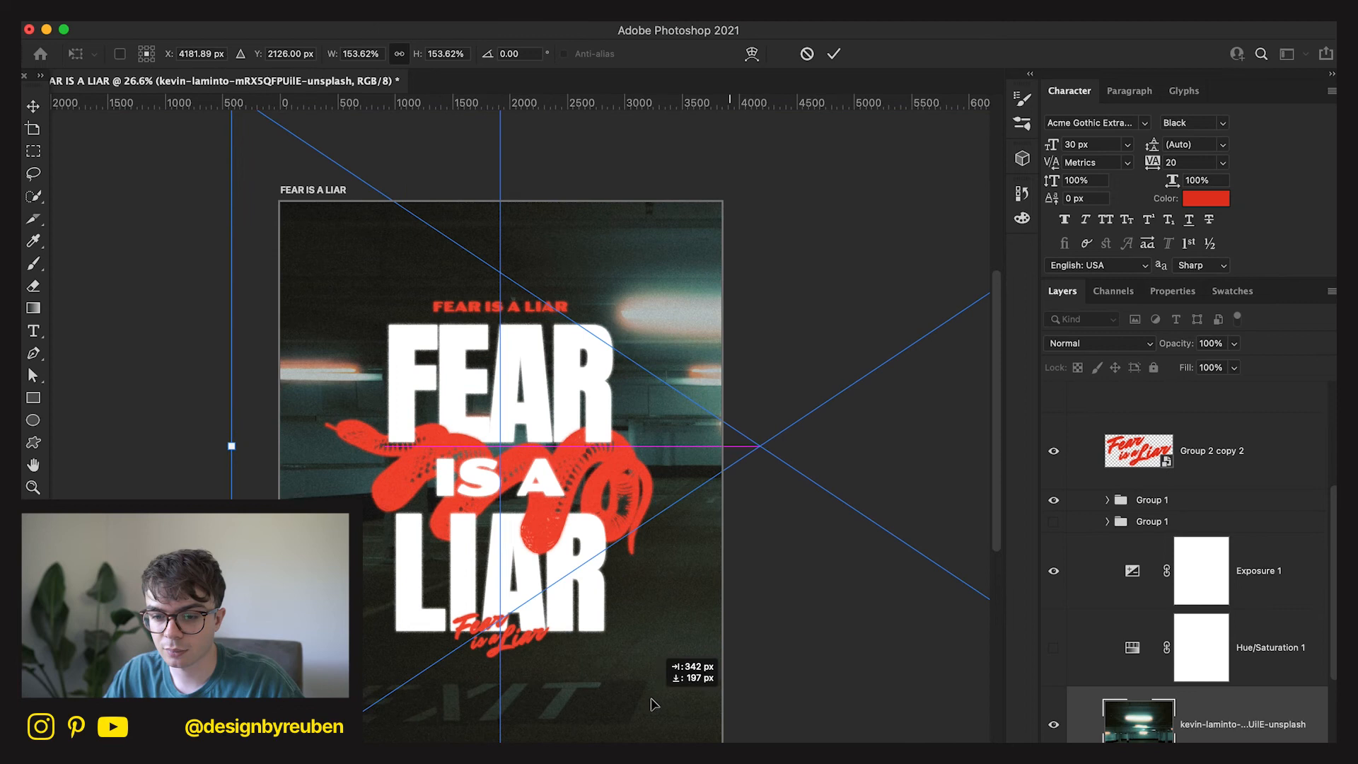
click(807, 54)
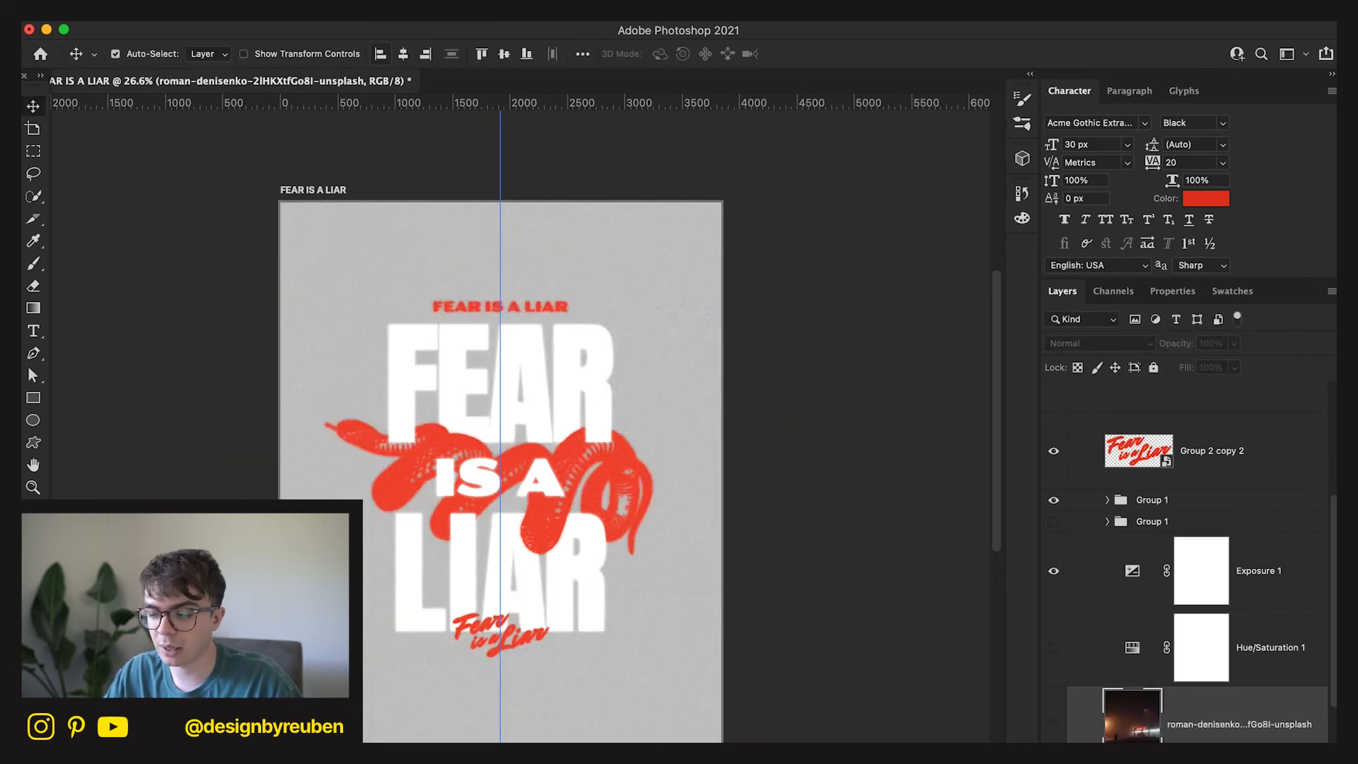
Try the dusk apartment-building photo (mZCn4JK6EWY-unsplash) again beneath the Exposure 1 adjustment and enlarge it.
click(1018, 742)
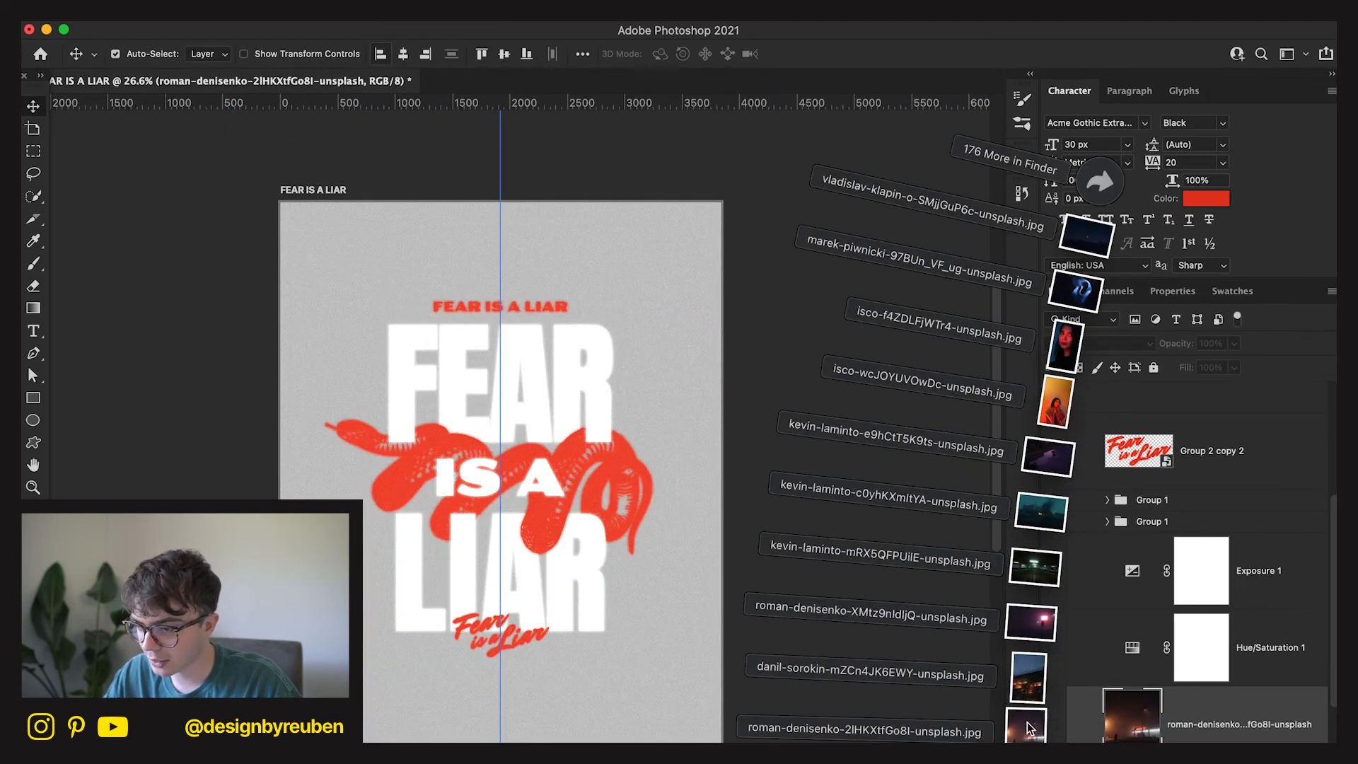
click(1027, 688)
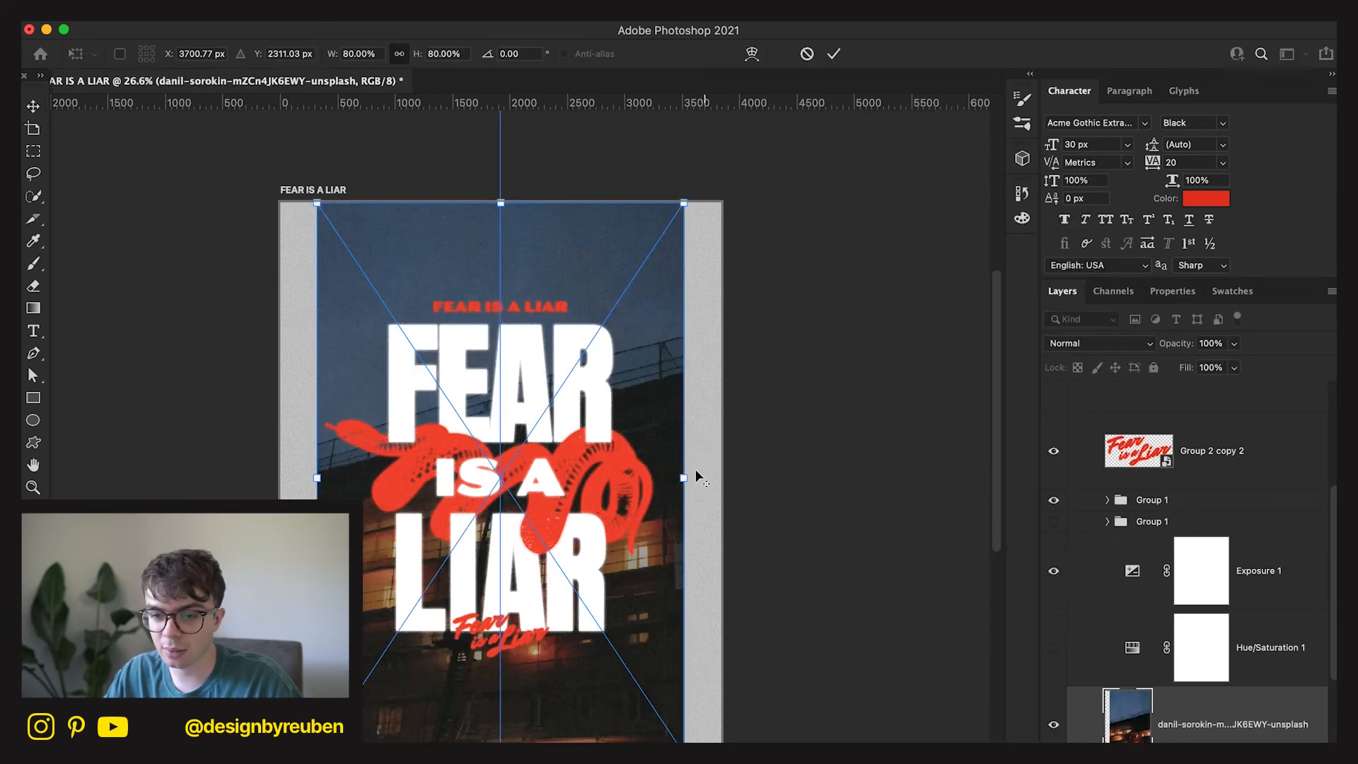
drag(681, 479, 846, 479)
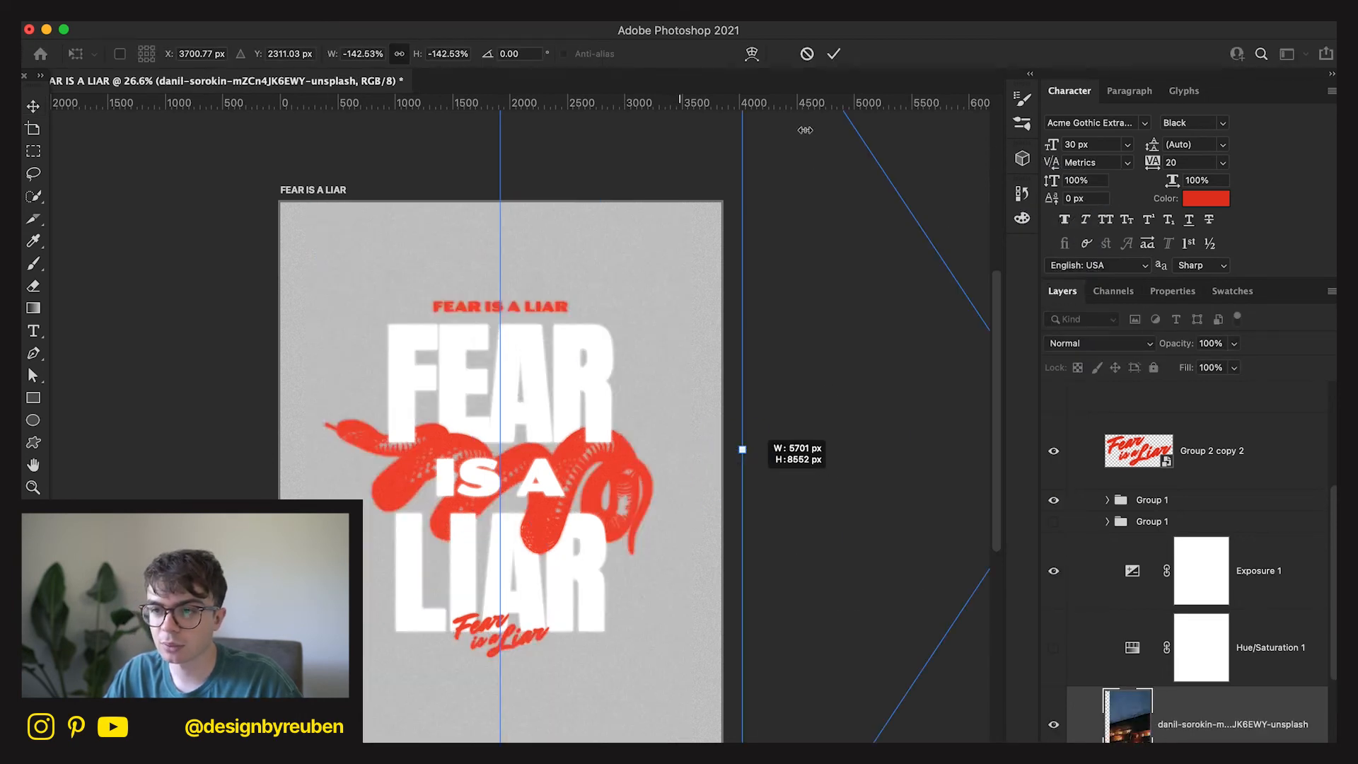
drag(810, 54, 808, 54)
key(Escape)
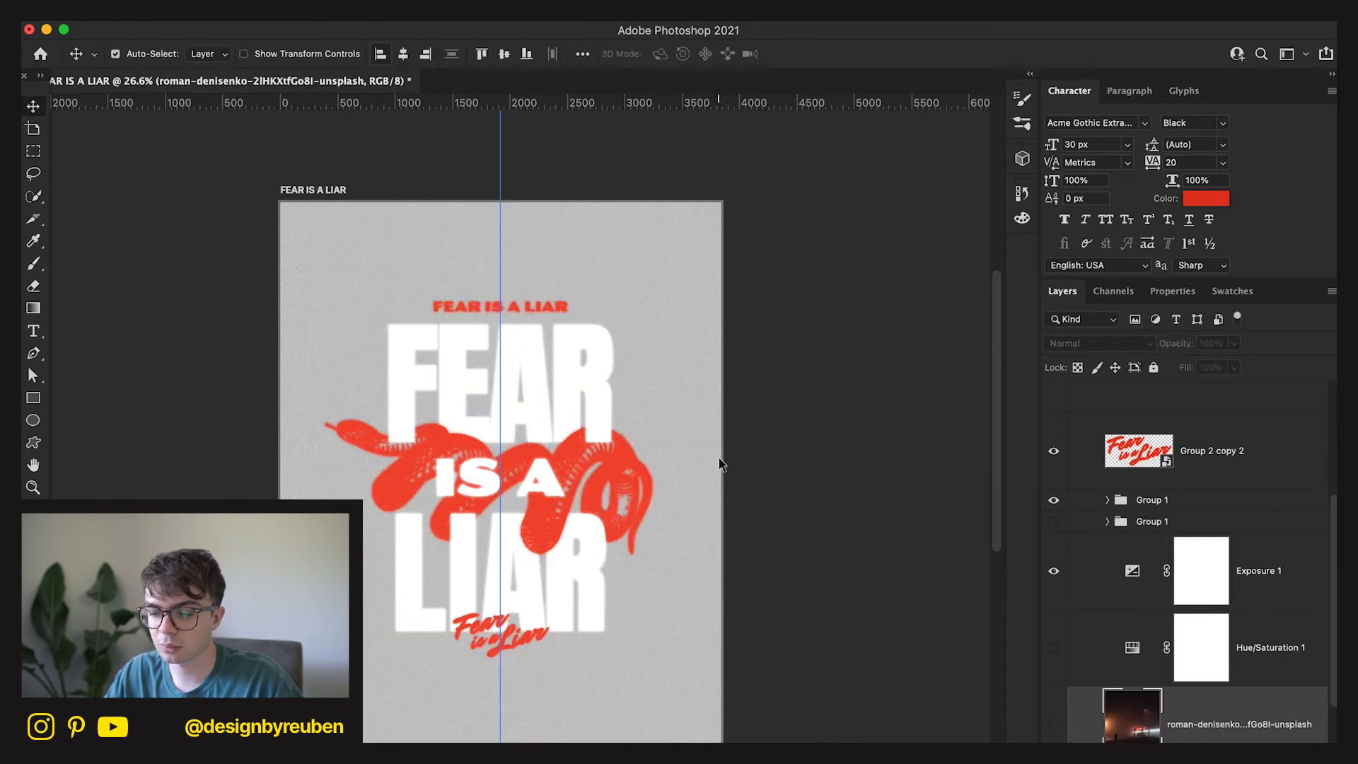
Try the dusk apartment-building photo (mZCn4JK6EWY-unsplash) once more, scaled to 168.08% and shifted down so its sky sits behind the artwork.
click(1023, 739)
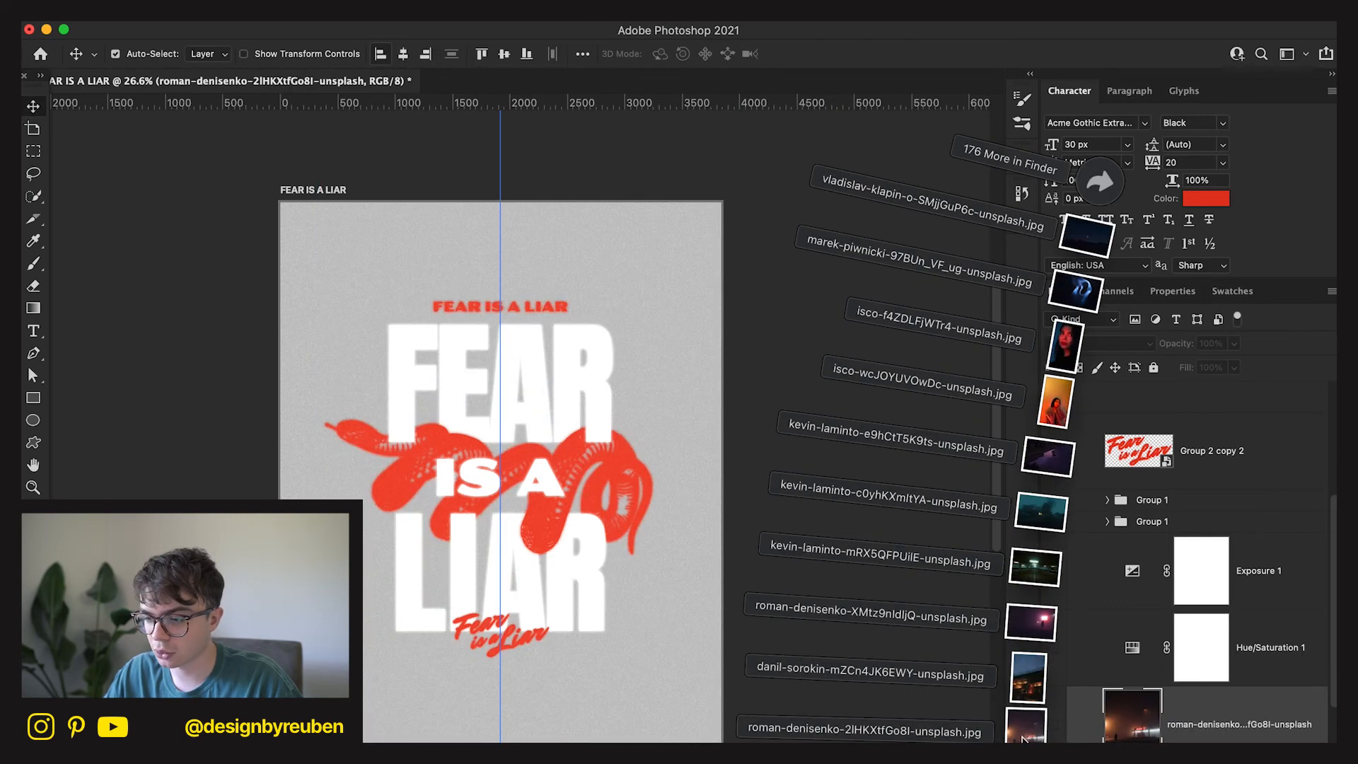
drag(1032, 691, 596, 683)
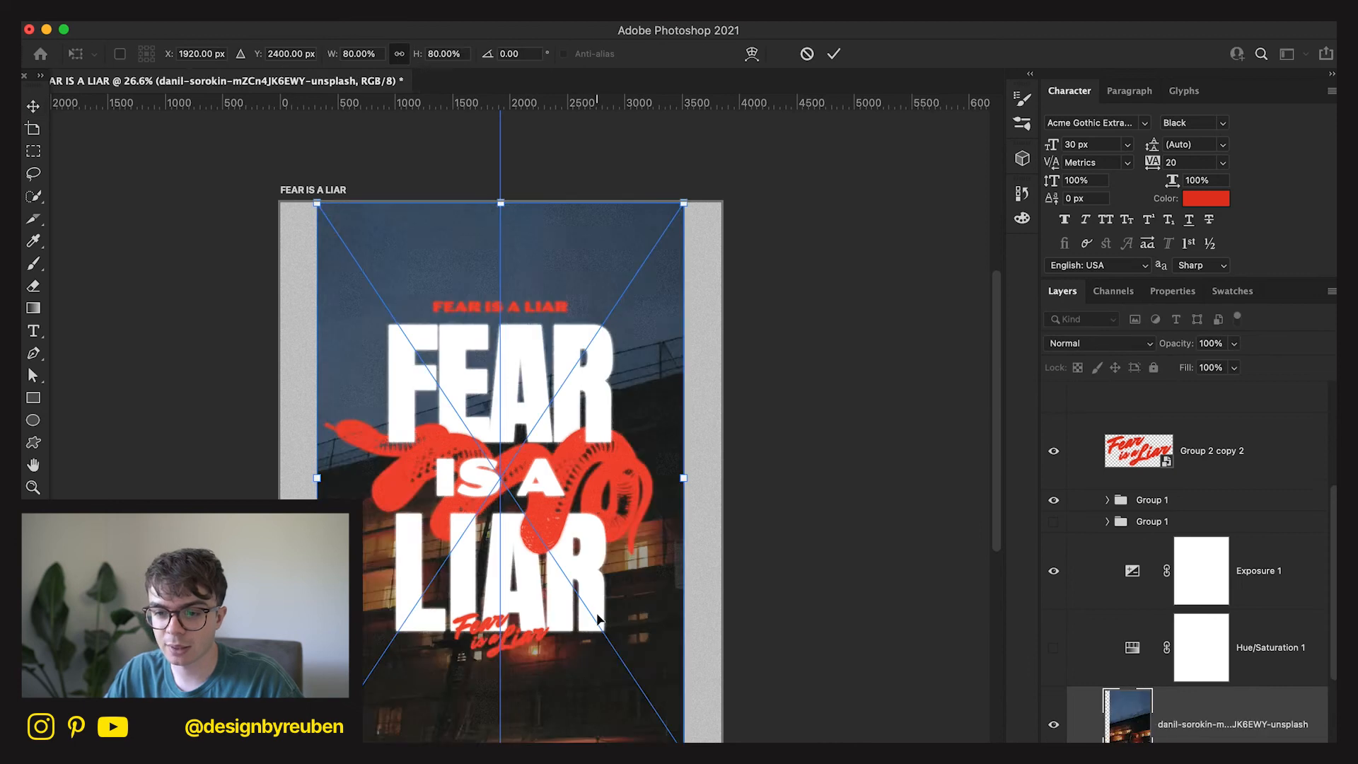
drag(680, 479, 835, 459)
drag(665, 478, 665, 655)
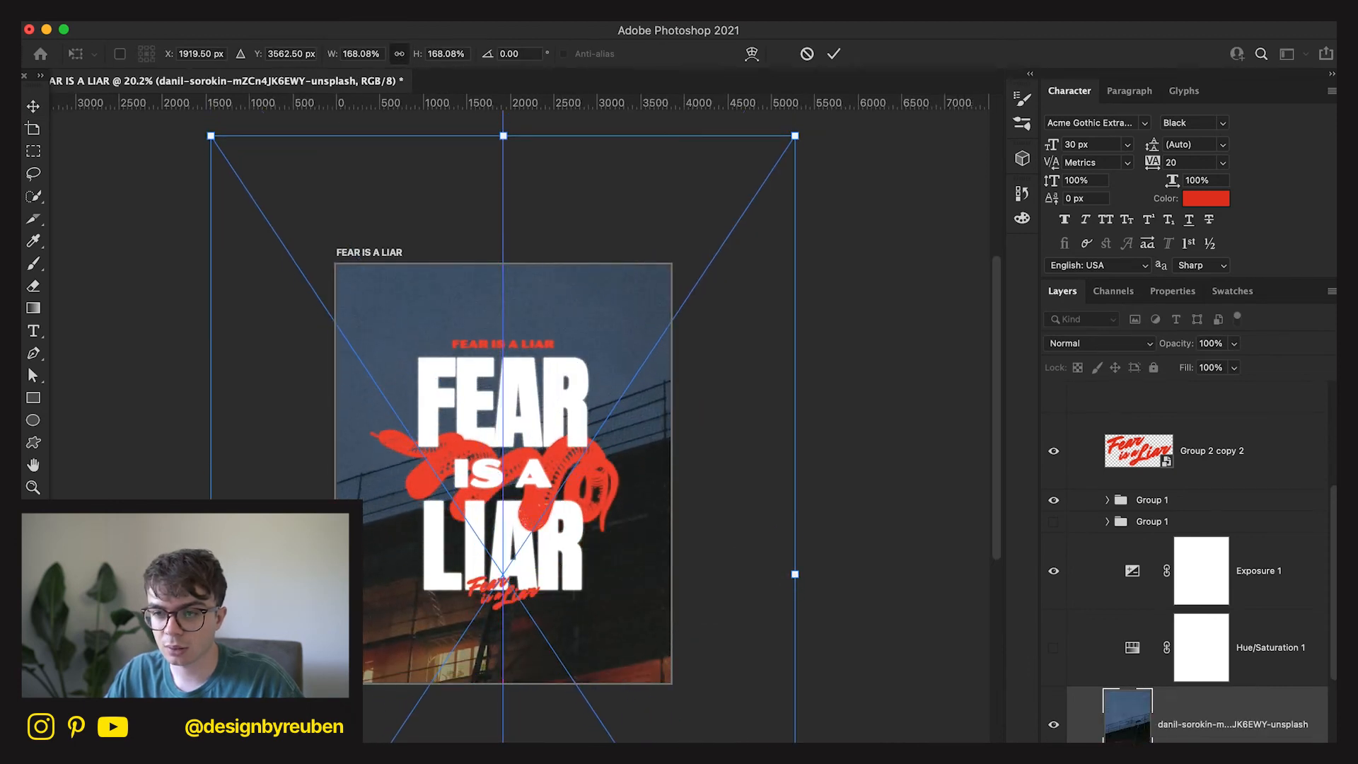
click(832, 54)
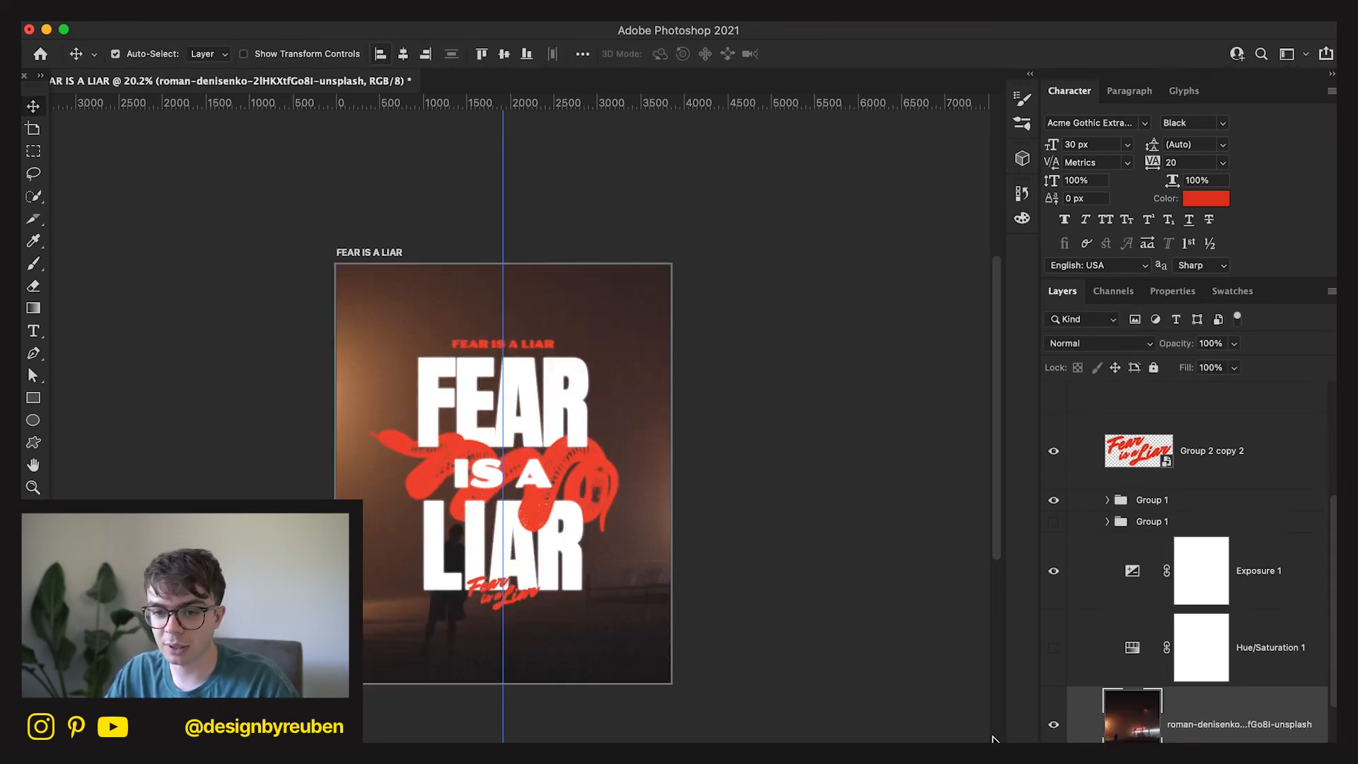
Turn the Hue/Saturation 1 adjustment back on above the foggy night photo.
scroll(701, 671, up, 3)
click(1052, 648)
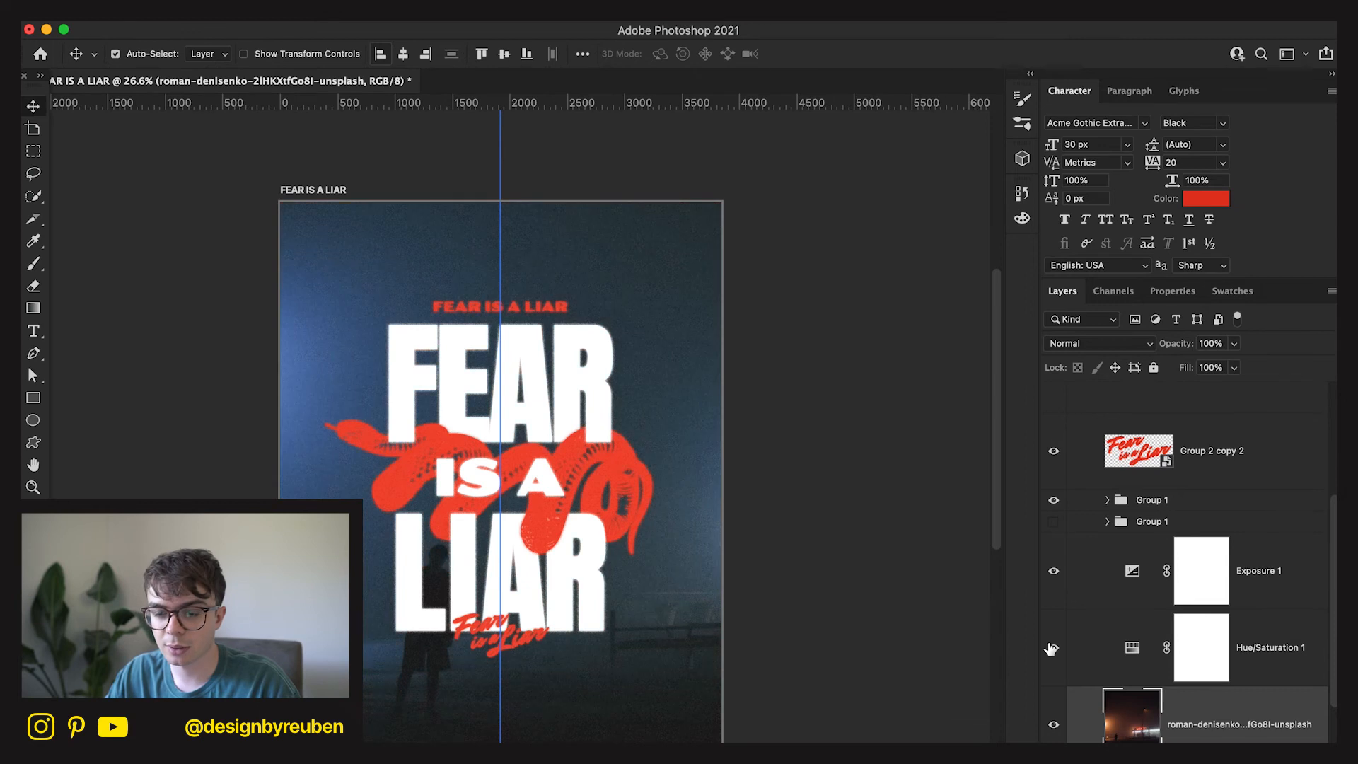
scroll(889, 661, down, 1)
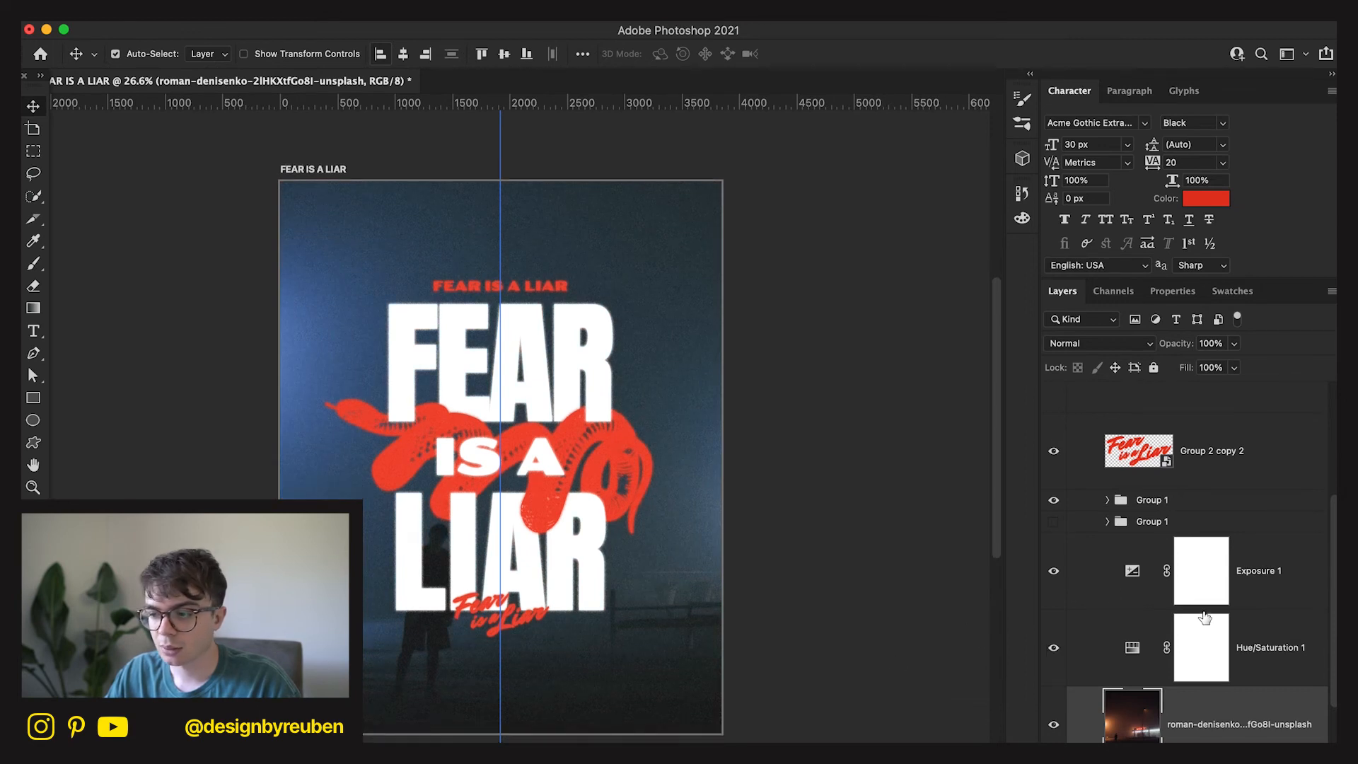
scroll(1241, 708, down, 2)
Compare the teal house photo (c0yhKXmItYA-unsplash) without Hue/Saturation 1 against the foggy night photo with it as the background.
click(1237, 737)
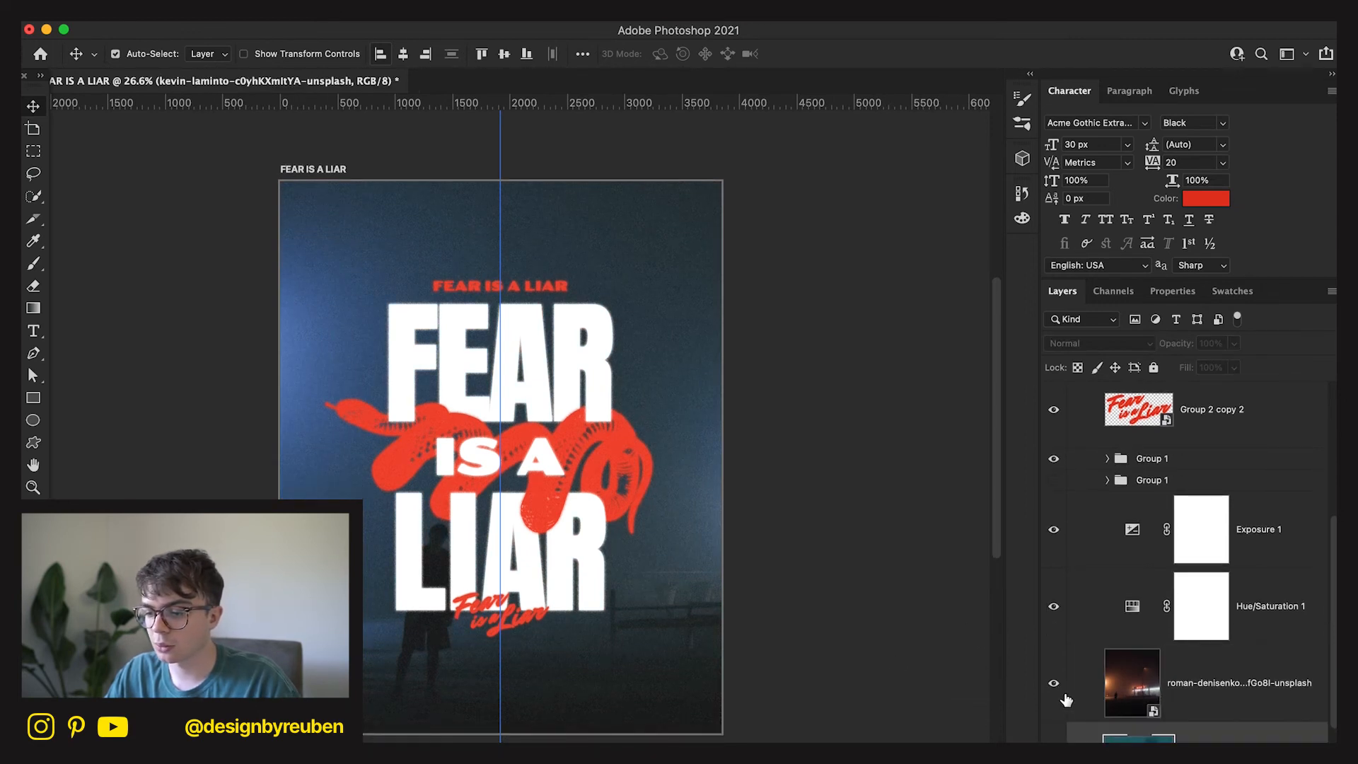
click(1053, 738)
click(1053, 740)
click(1054, 607)
drag(621, 546, 709, 545)
drag(621, 583, 845, 594)
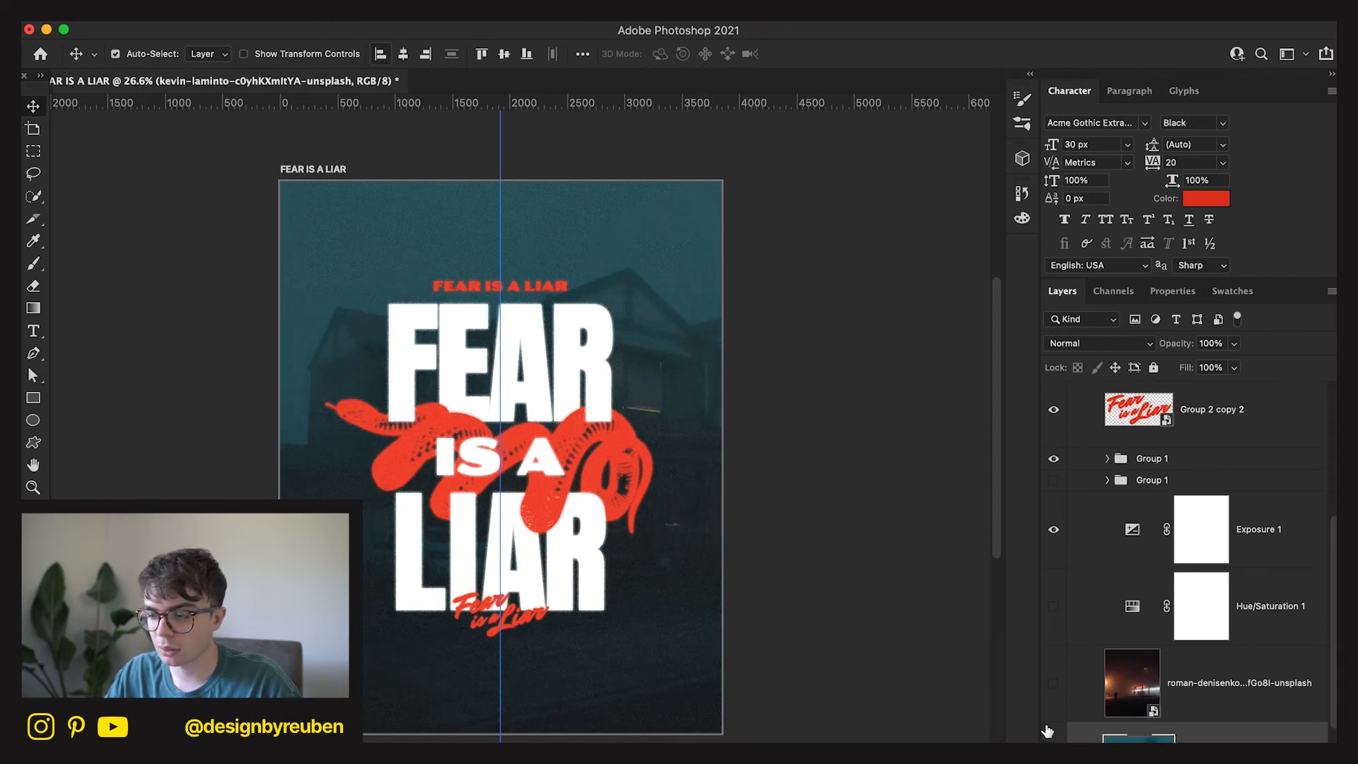
click(1046, 730)
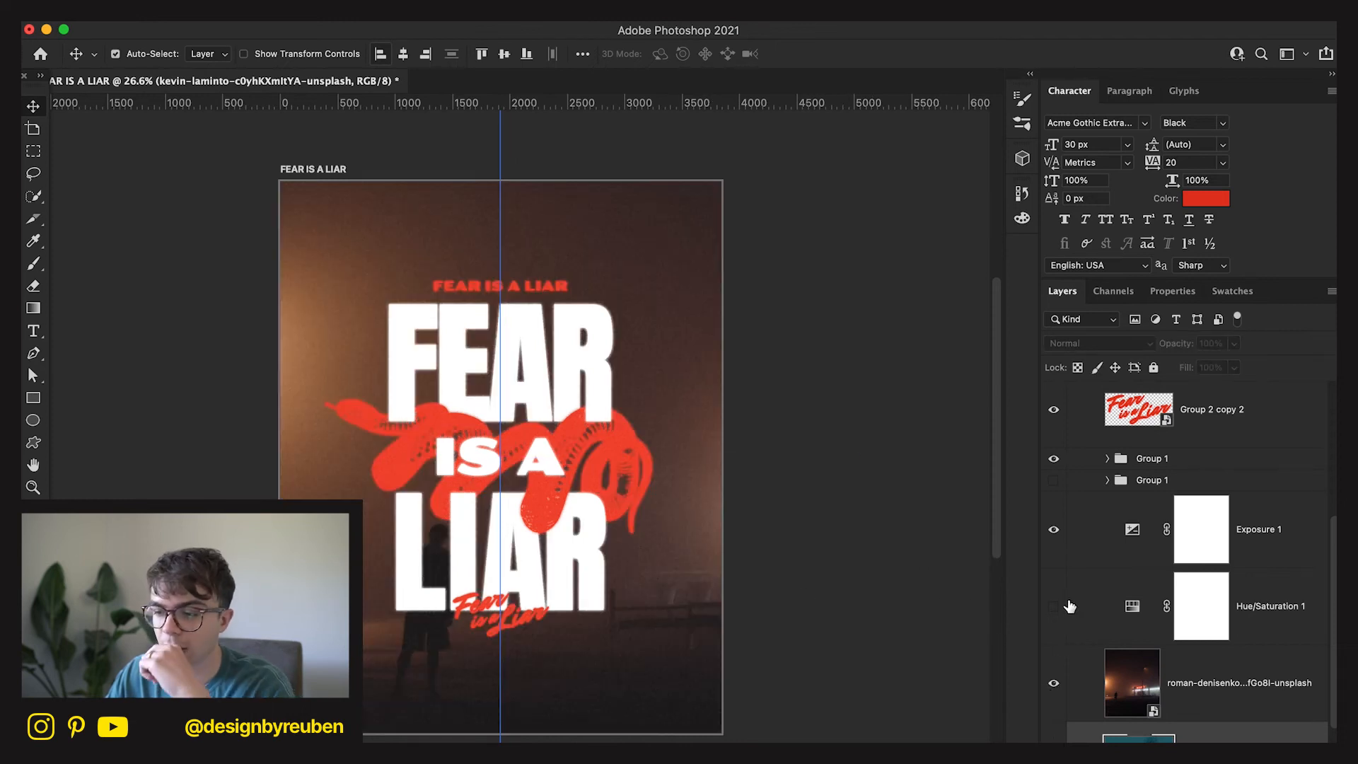
click(1053, 606)
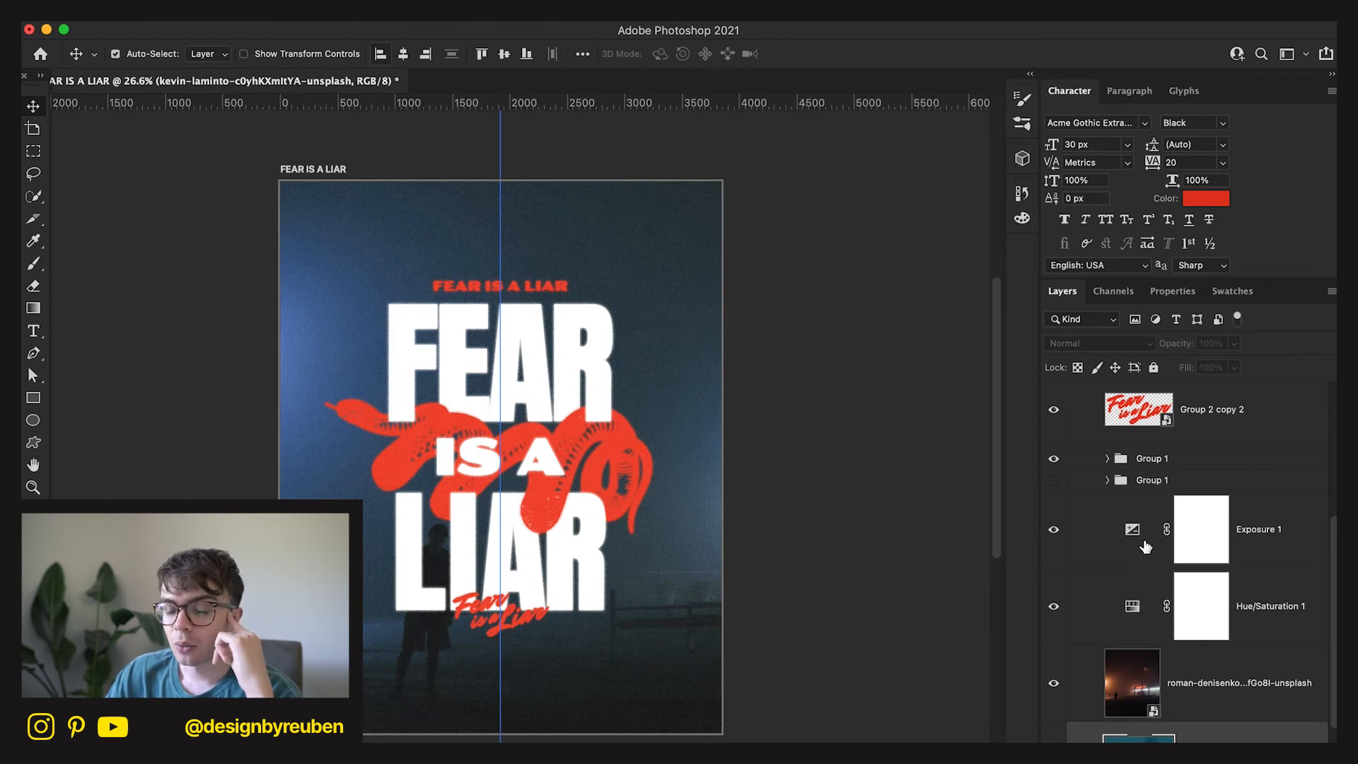
Add a Color Overlay effect to the FEAR IS A LIAR copy layer, leaving Gradient Overlay off.
scroll(1199, 495, up, 1)
click(1220, 468)
scroll(1219, 468, up, 5)
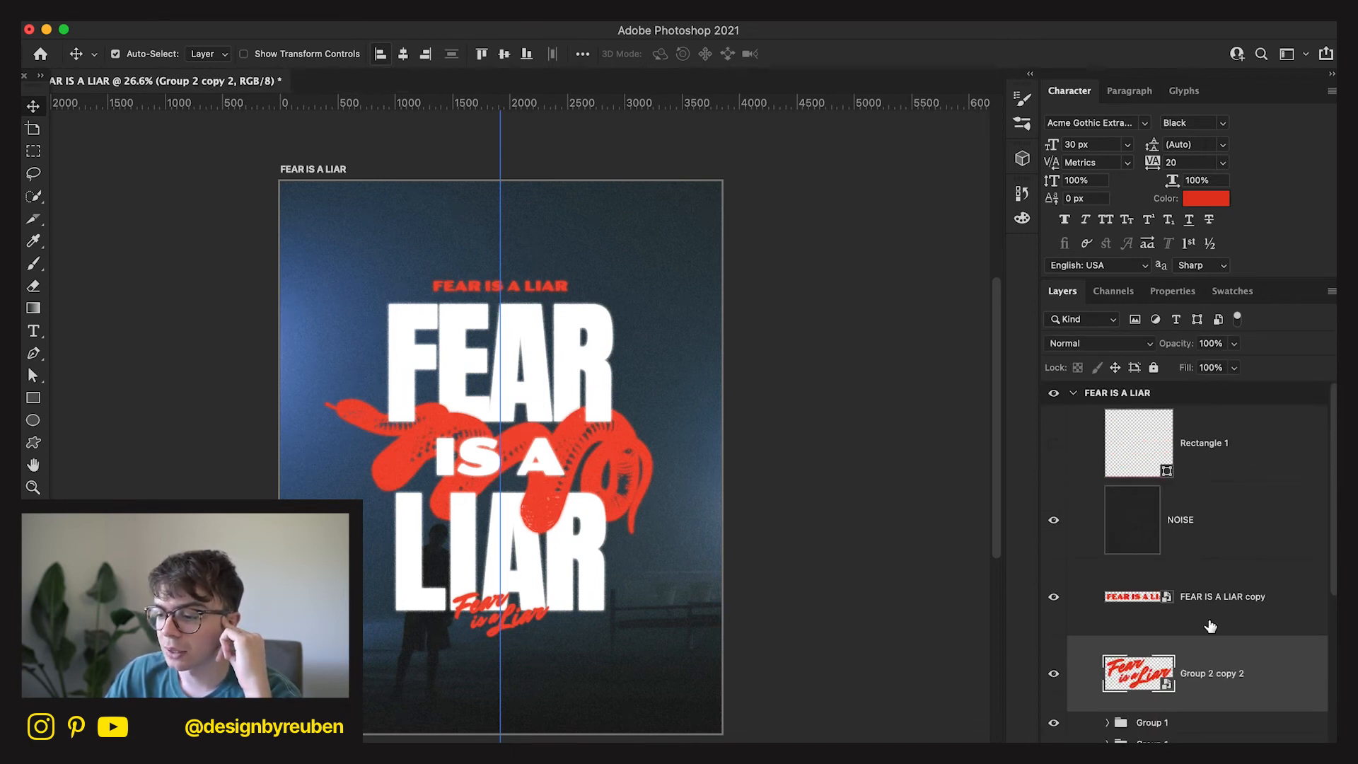
click(1266, 609)
double_click(1283, 605)
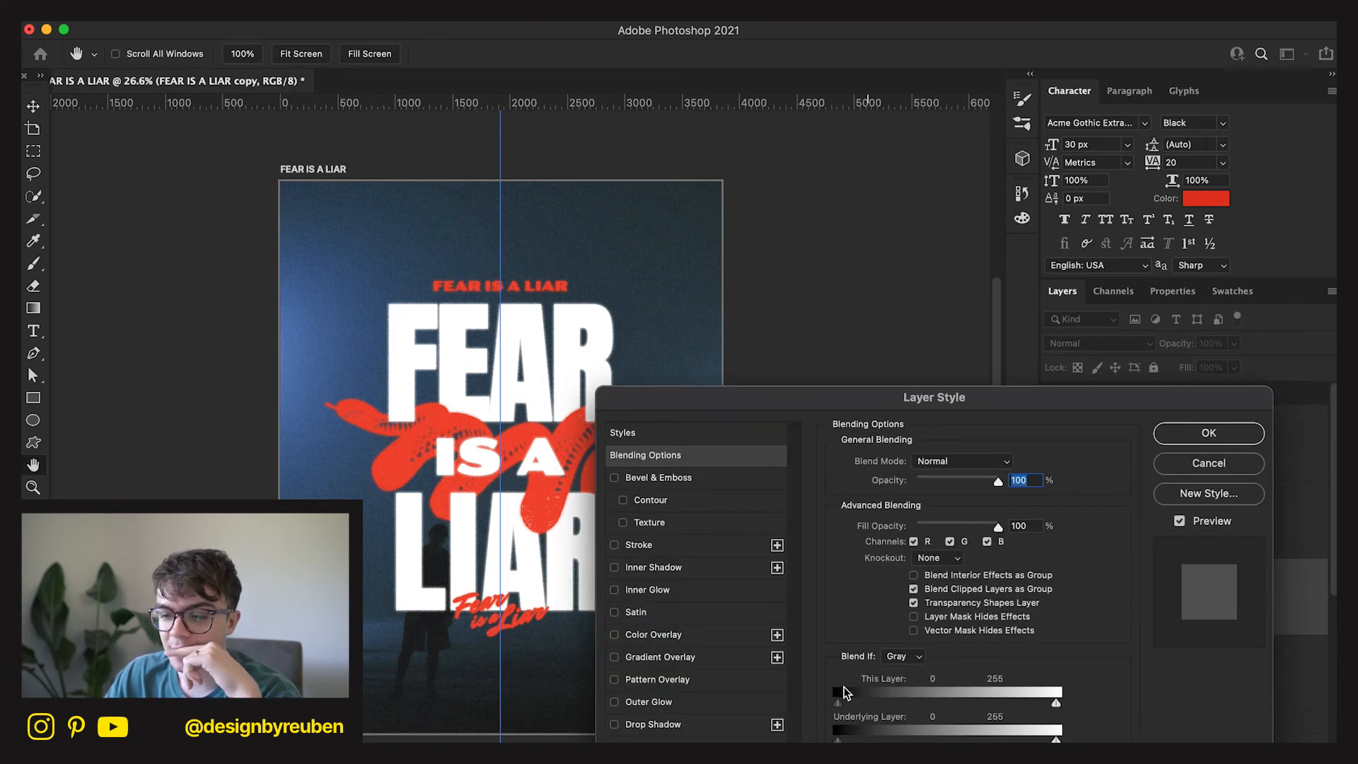
click(673, 656)
click(614, 657)
click(614, 635)
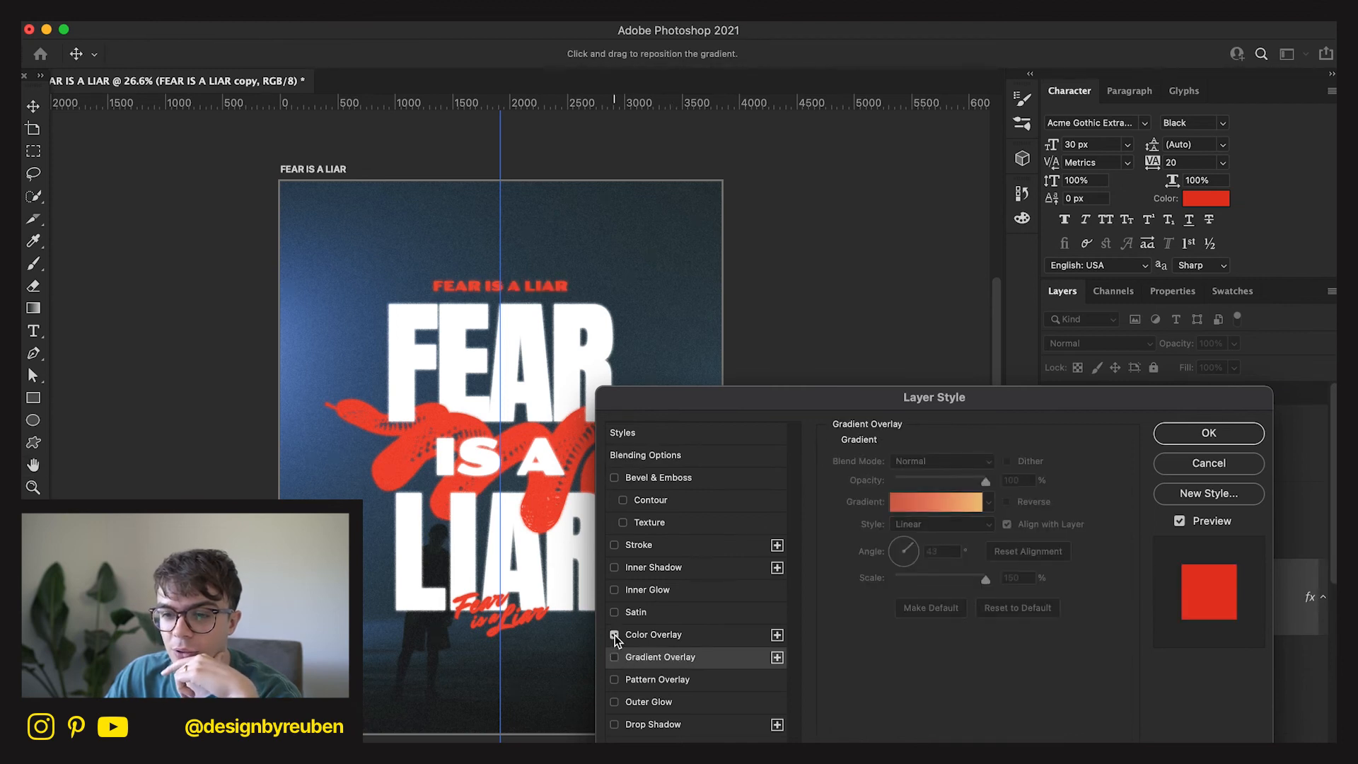
click(679, 634)
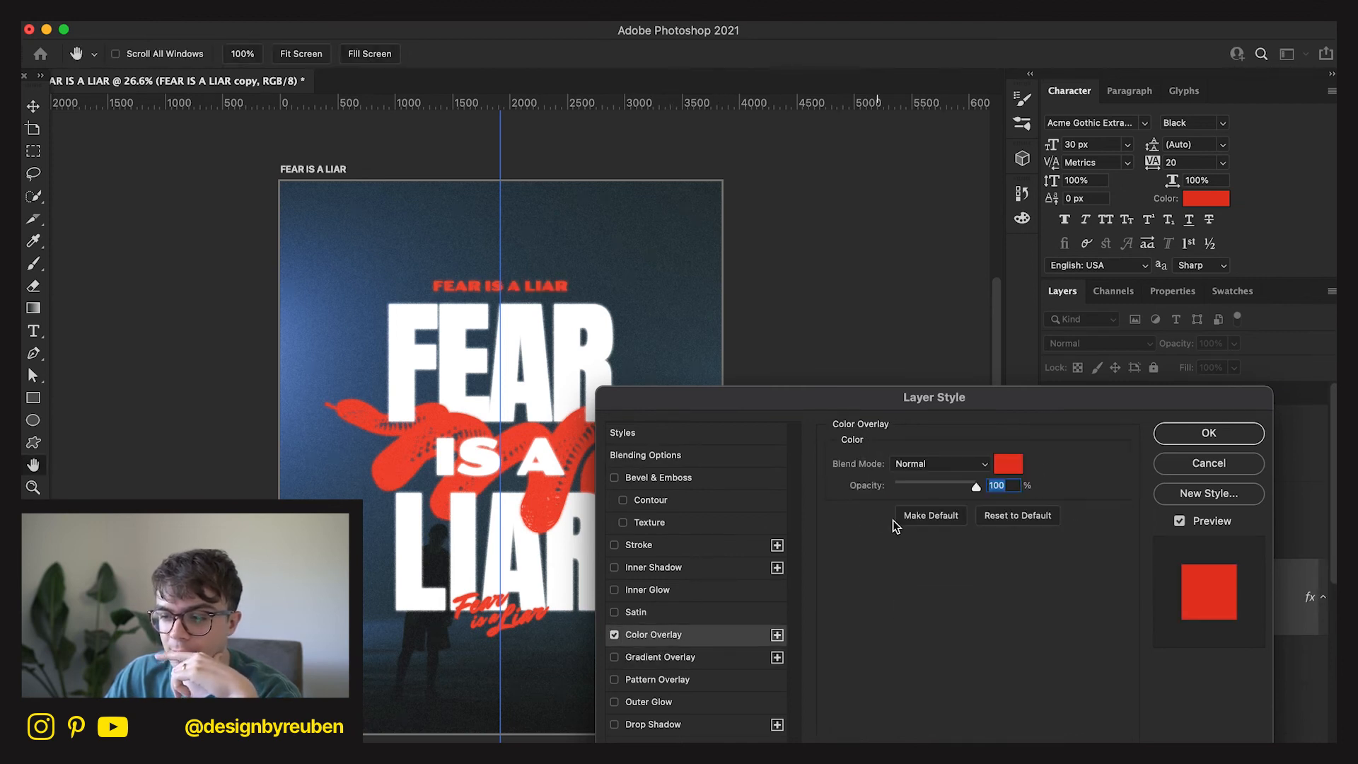
Set the small text's overlay colour to bright blue with H 209, S 100 and B 100, and apply the style.
click(1017, 468)
mouse_move(934, 556)
mouse_down()
mouse_move(871, 558)
mouse_move(905, 560)
mouse_move(904, 581)
mouse_move(795, 546)
mouse_move(946, 613)
mouse_move(964, 597)
mouse_move(948, 570)
mouse_move(945, 643)
mouse_move(924, 616)
mouse_move(929, 538)
mouse_move(924, 554)
mouse_up()
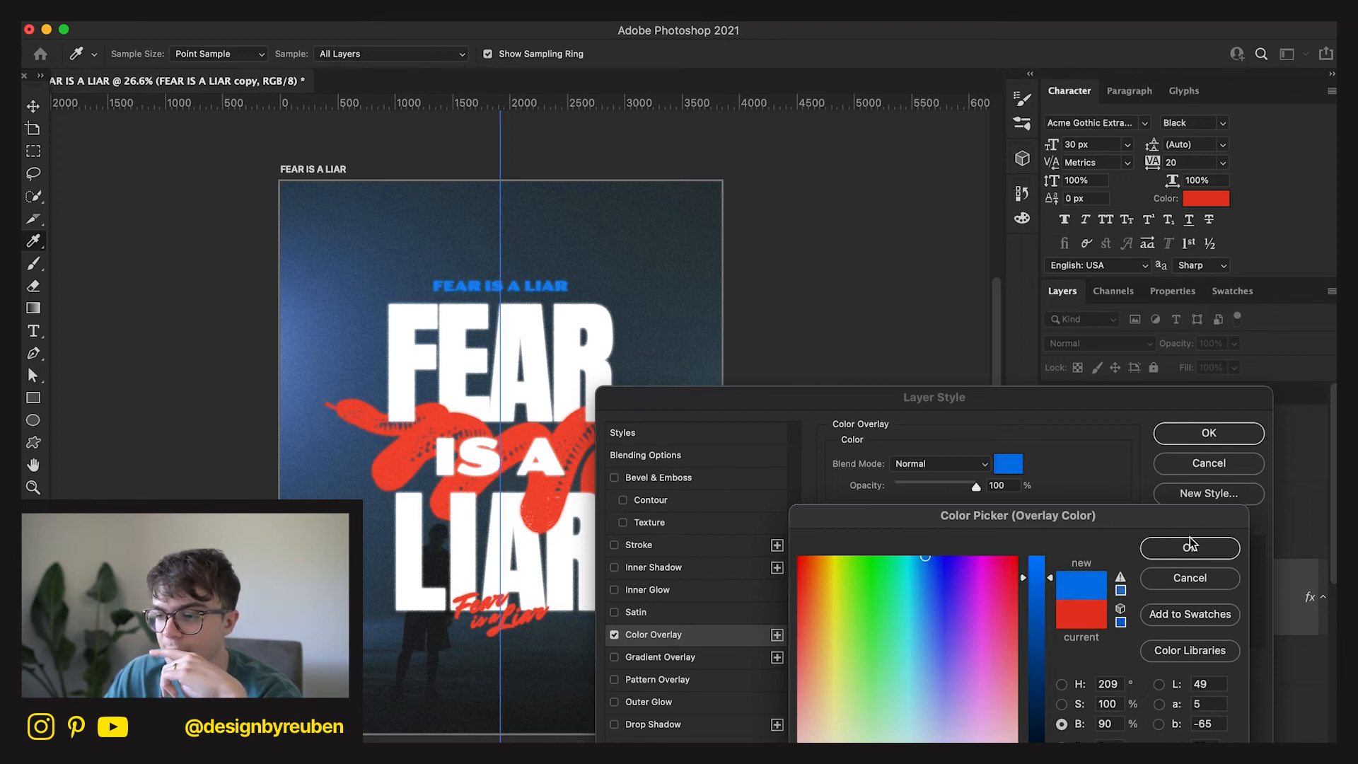
drag(1042, 577, 1013, 552)
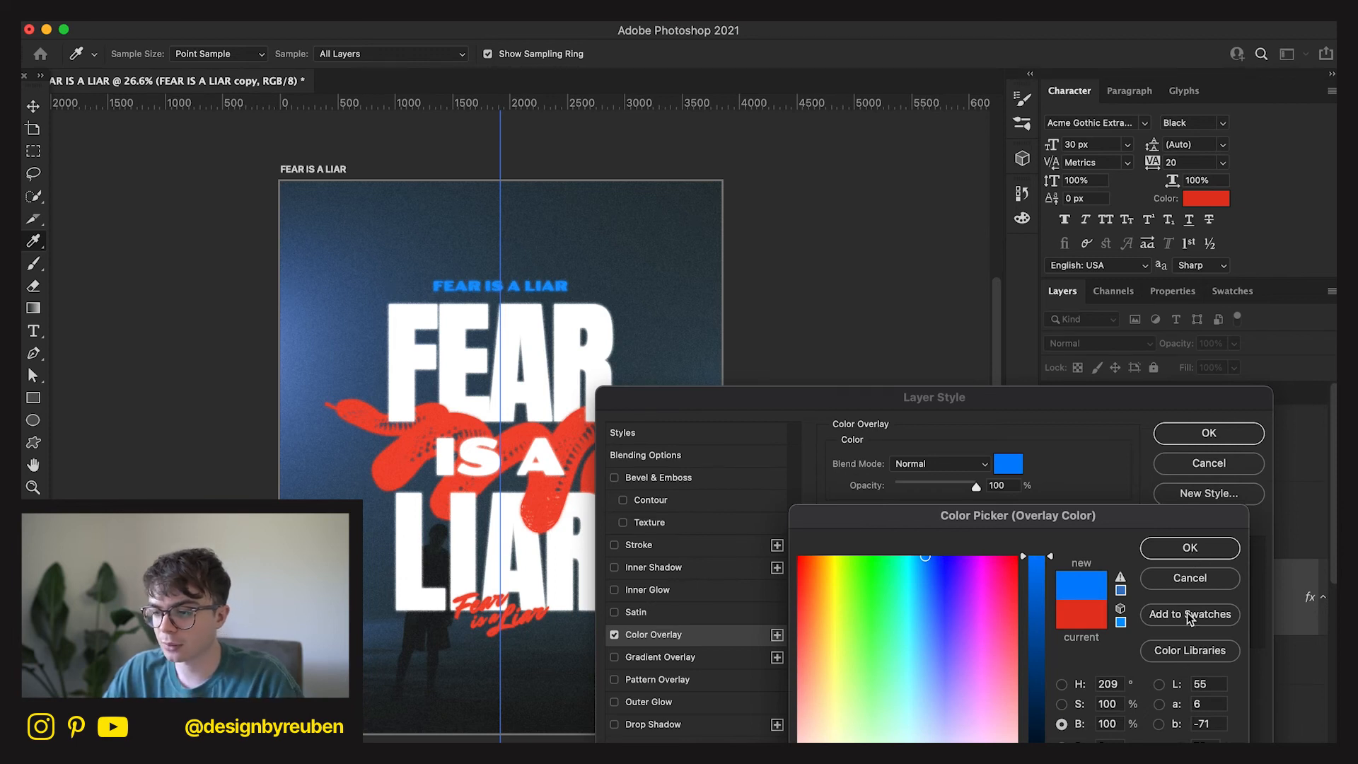
click(1191, 549)
key(Return)
Apply the same bright blue Color Overlay to the script lettering layer Group 2 copy 2.
double_click(1259, 715)
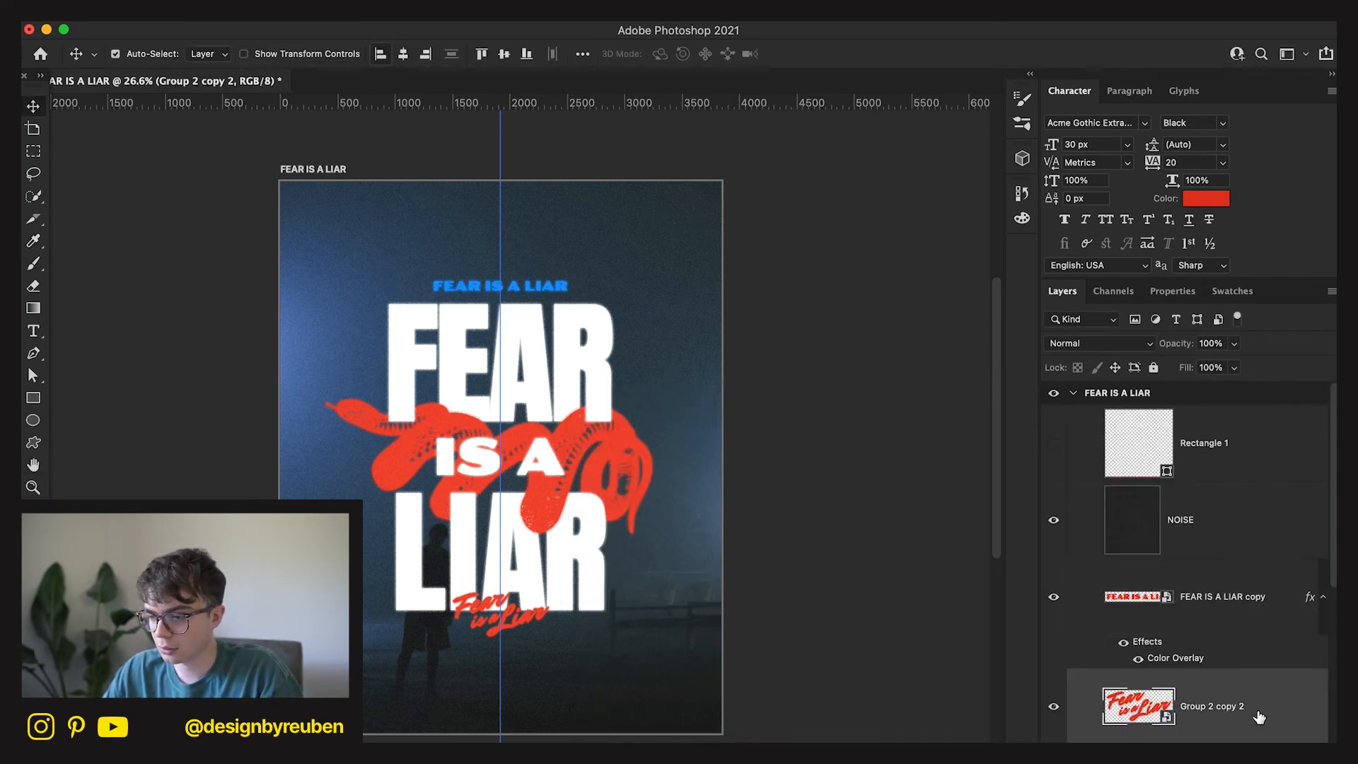
click(715, 634)
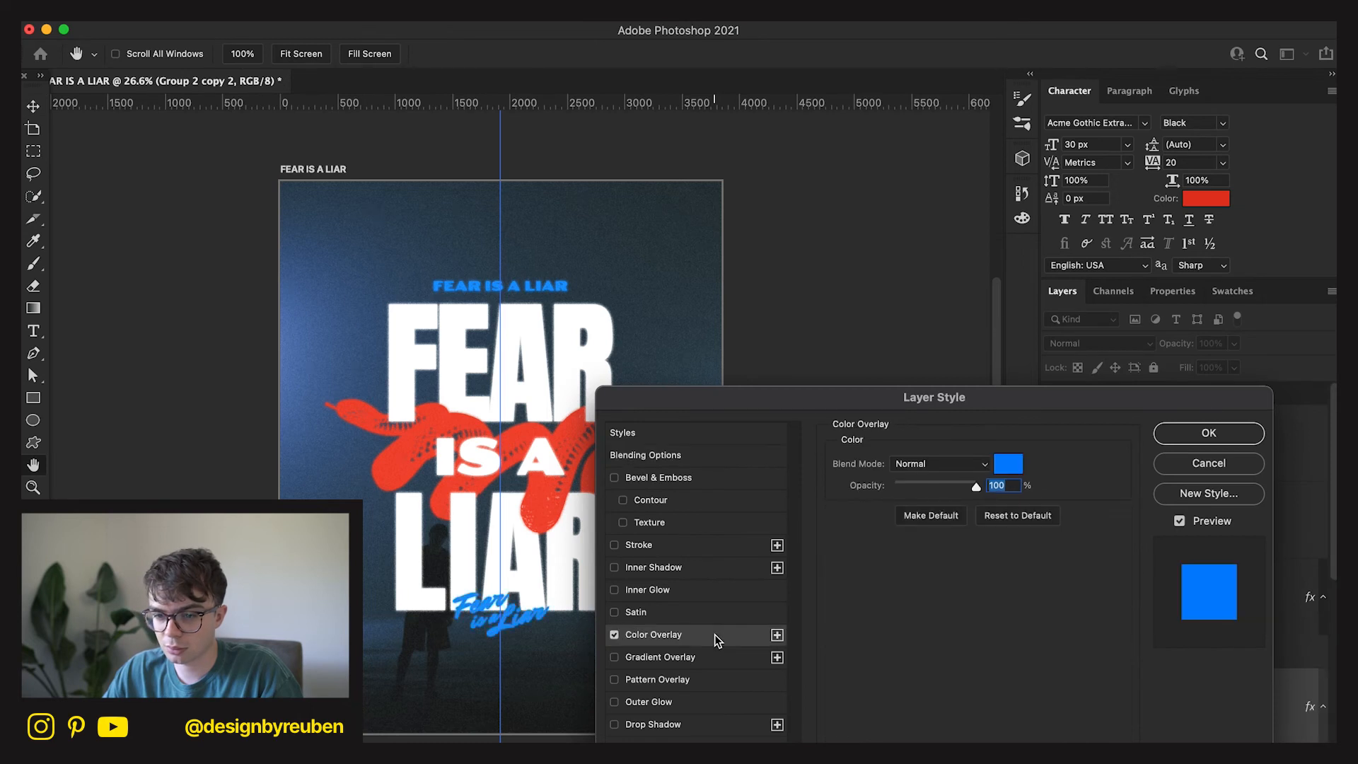
click(1184, 436)
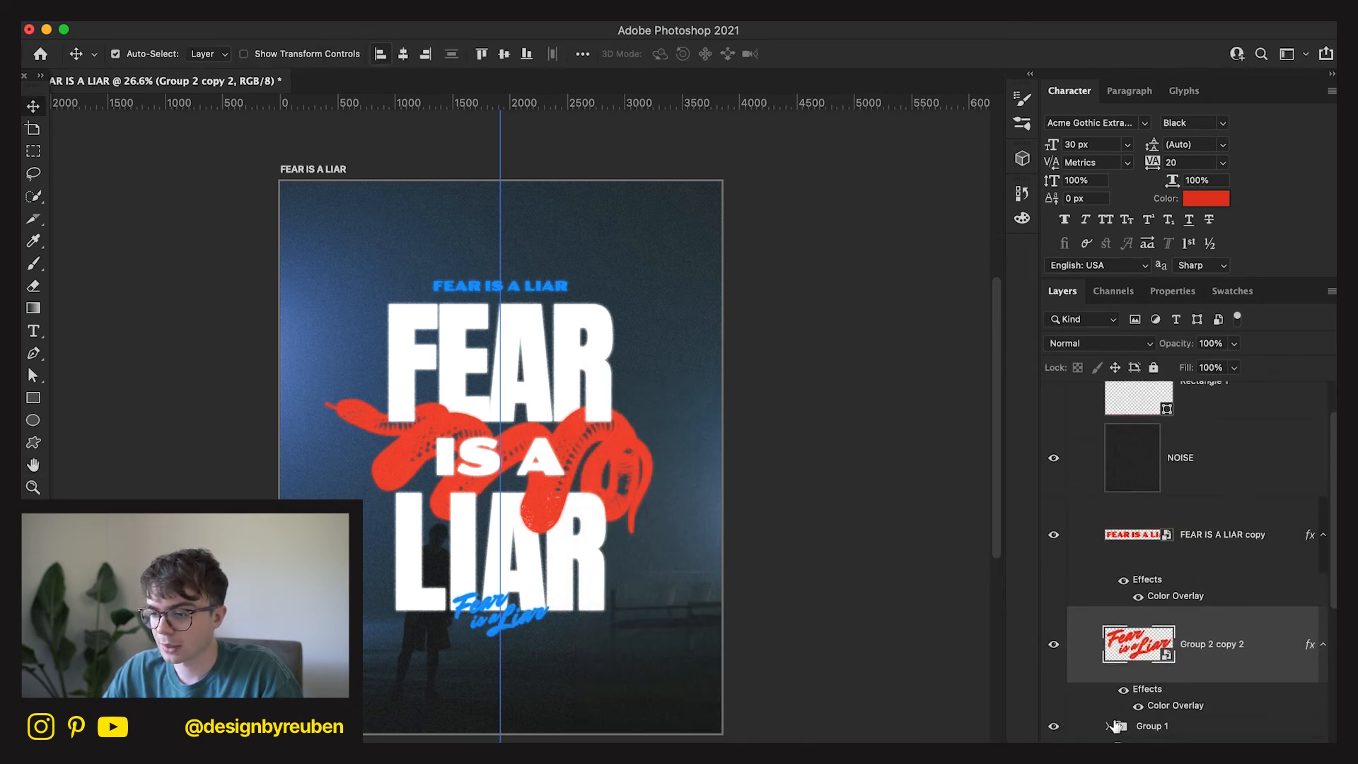
Apply the bright blue Color Overlay to the front snake layer, animal-1299256 copy, inside the visible Group 1.
scroll(1140, 728, down, 5)
click(1312, 577)
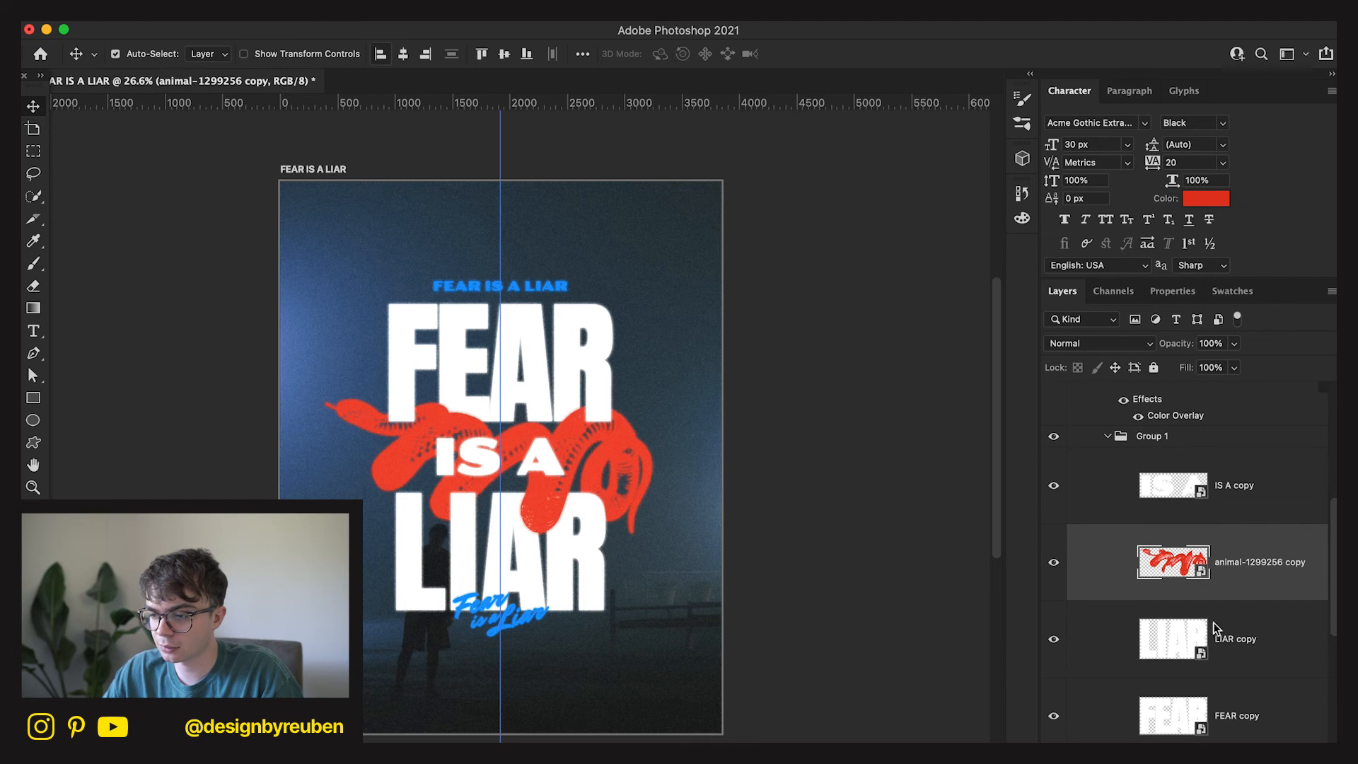
click(654, 635)
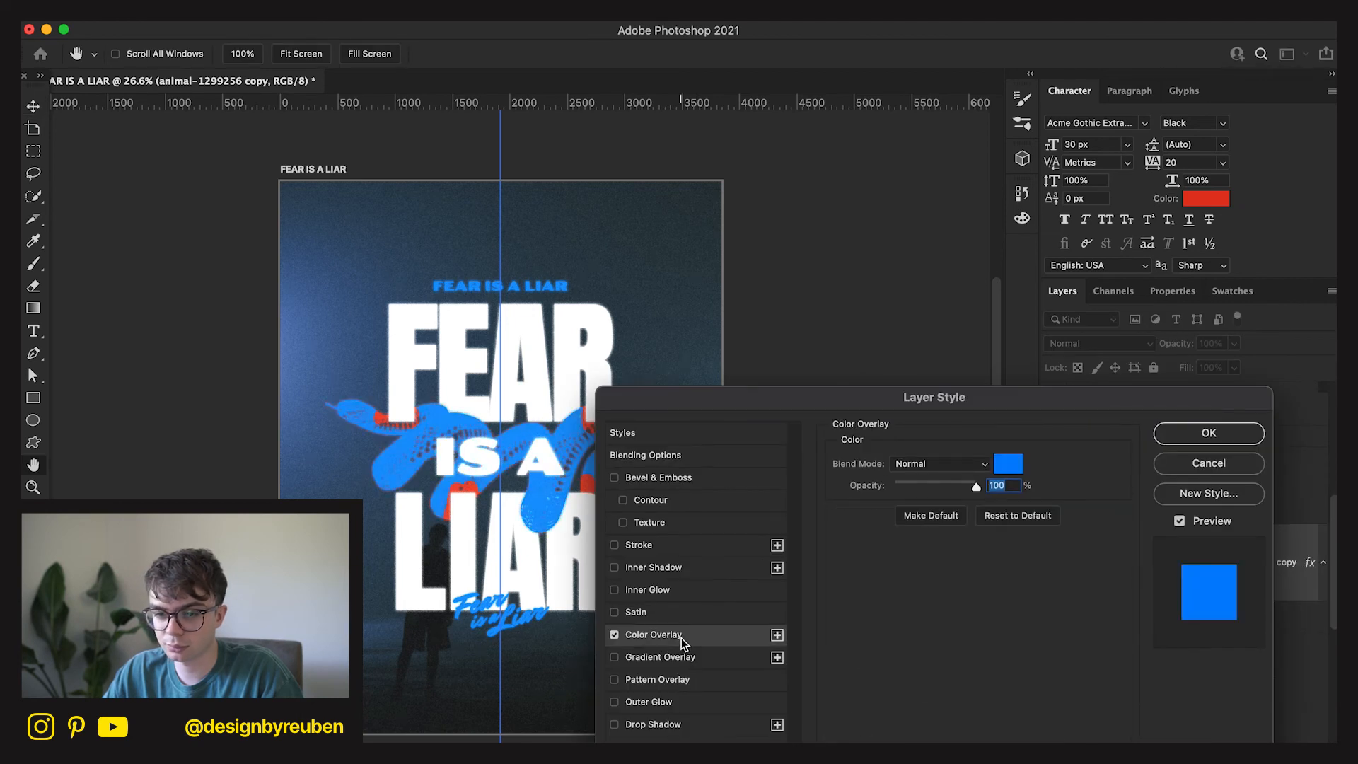
click(1201, 444)
Apply the blue Color Overlay to the rear snake layer, animal-1299256 copy 2, and compare the artwork with that layer hidden and shown.
scroll(1202, 607, down, 5)
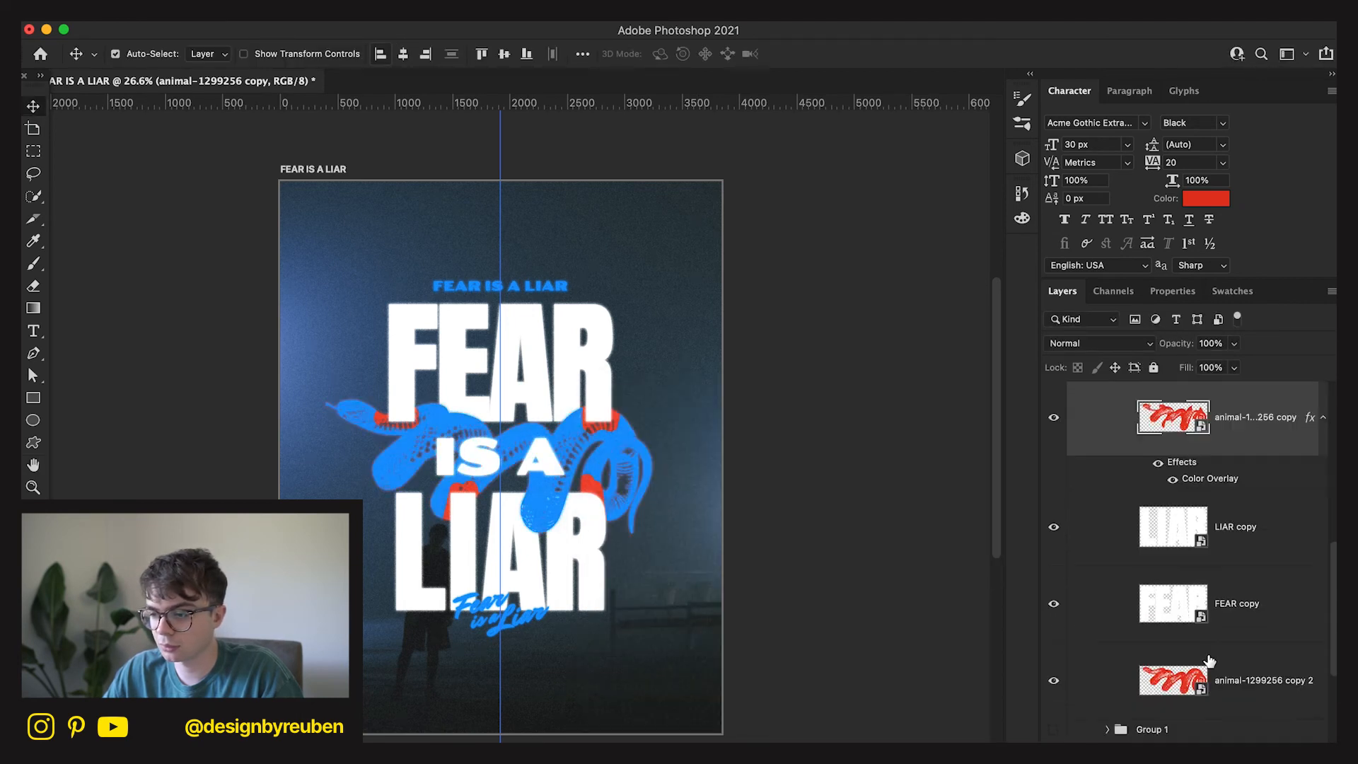
double_click(1236, 711)
click(653, 635)
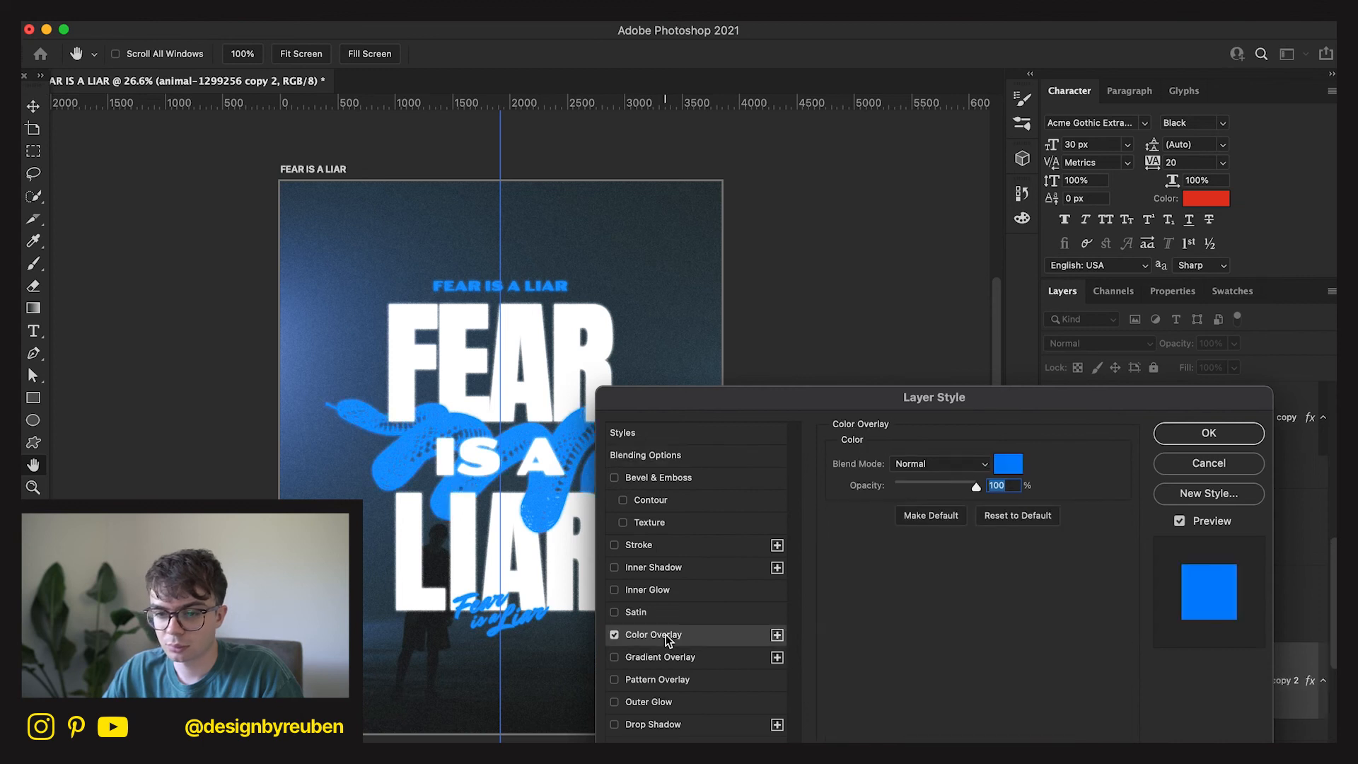
click(1185, 438)
click(1054, 681)
click(1054, 680)
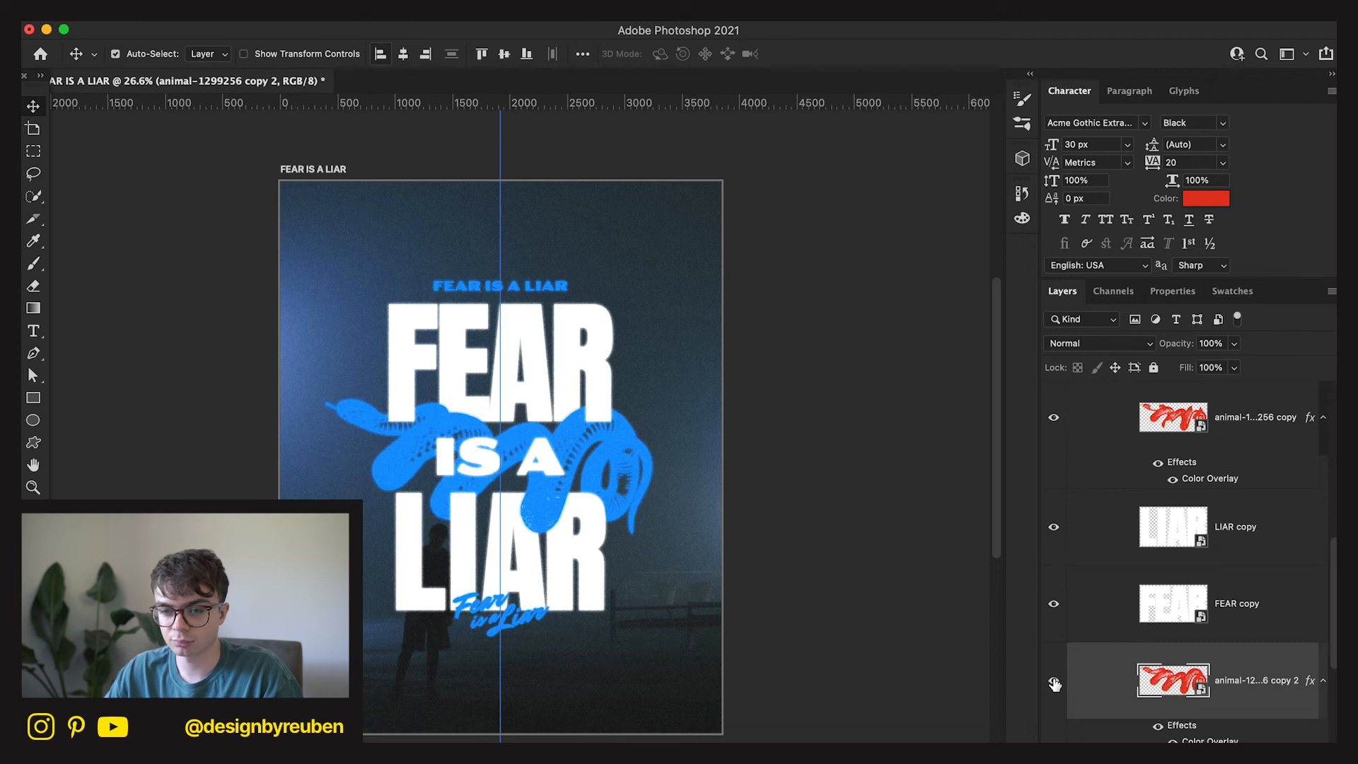
Undo the blue colour overlays on the snake layers, the script lettering and the small FEAR IS A LIAR text.
key(super+z)
key(super+z)
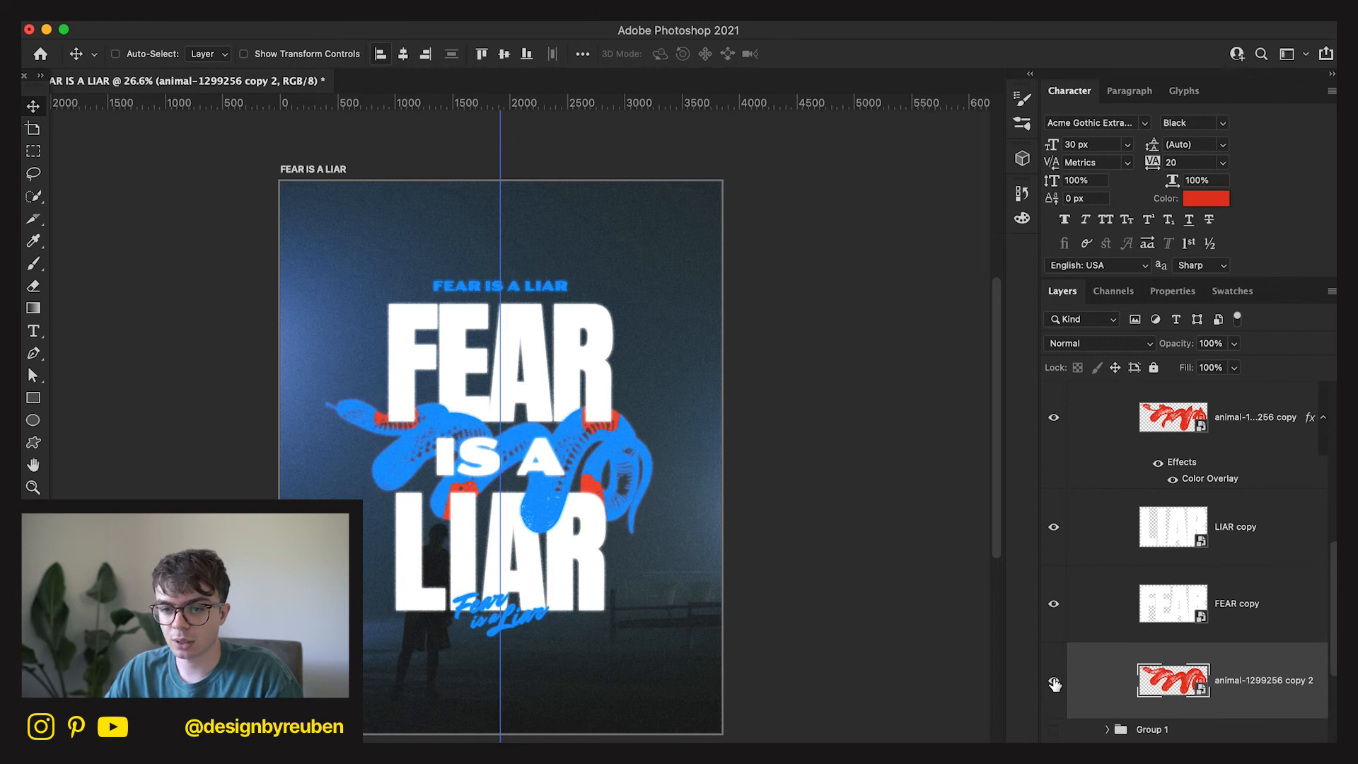
key(super+z)
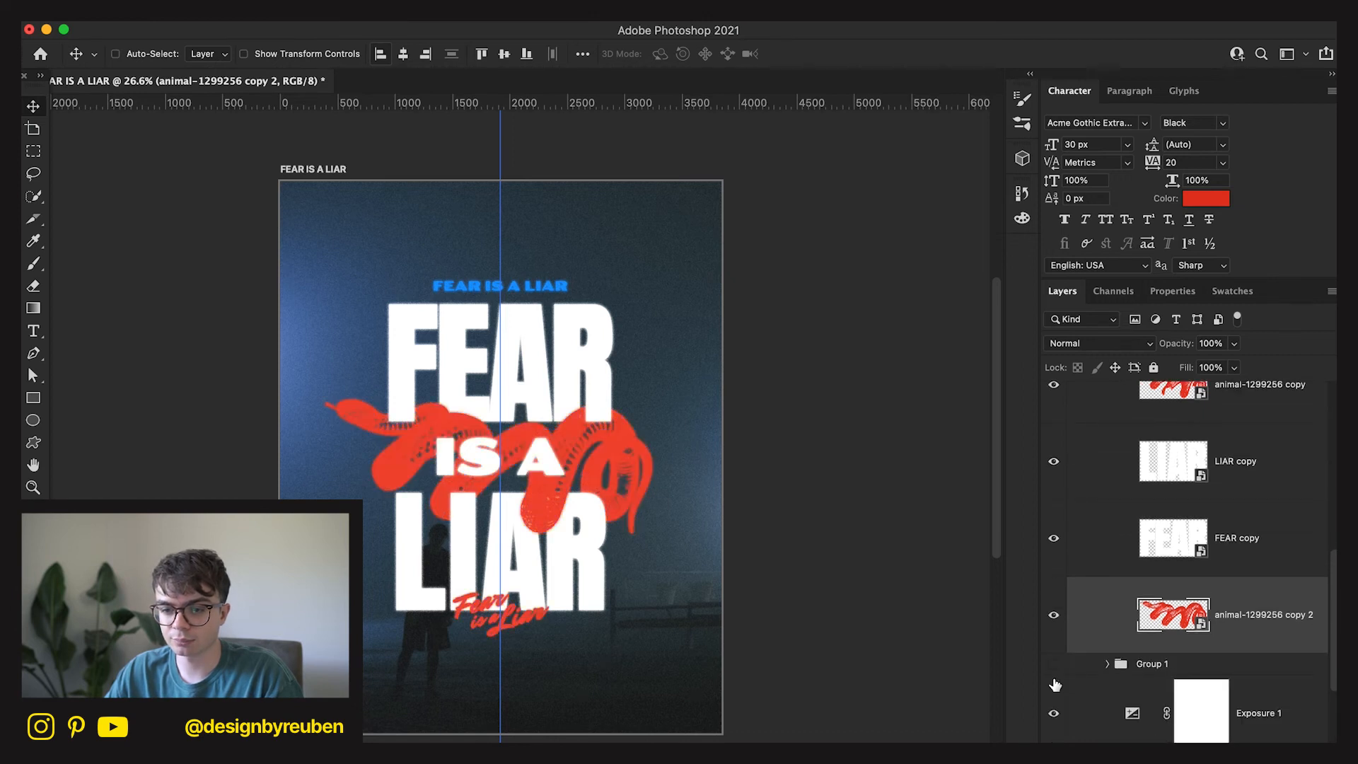
key(super+z)
Swap the two small red elements, moving the script lettering above FEAR and the FEAR IS A LIAR text below LIAR.
scroll(1202, 537, up, 5)
click(1218, 506)
click(1218, 534)
drag(608, 615, 678, 631)
drag(614, 553, 572, 576)
click(1256, 501)
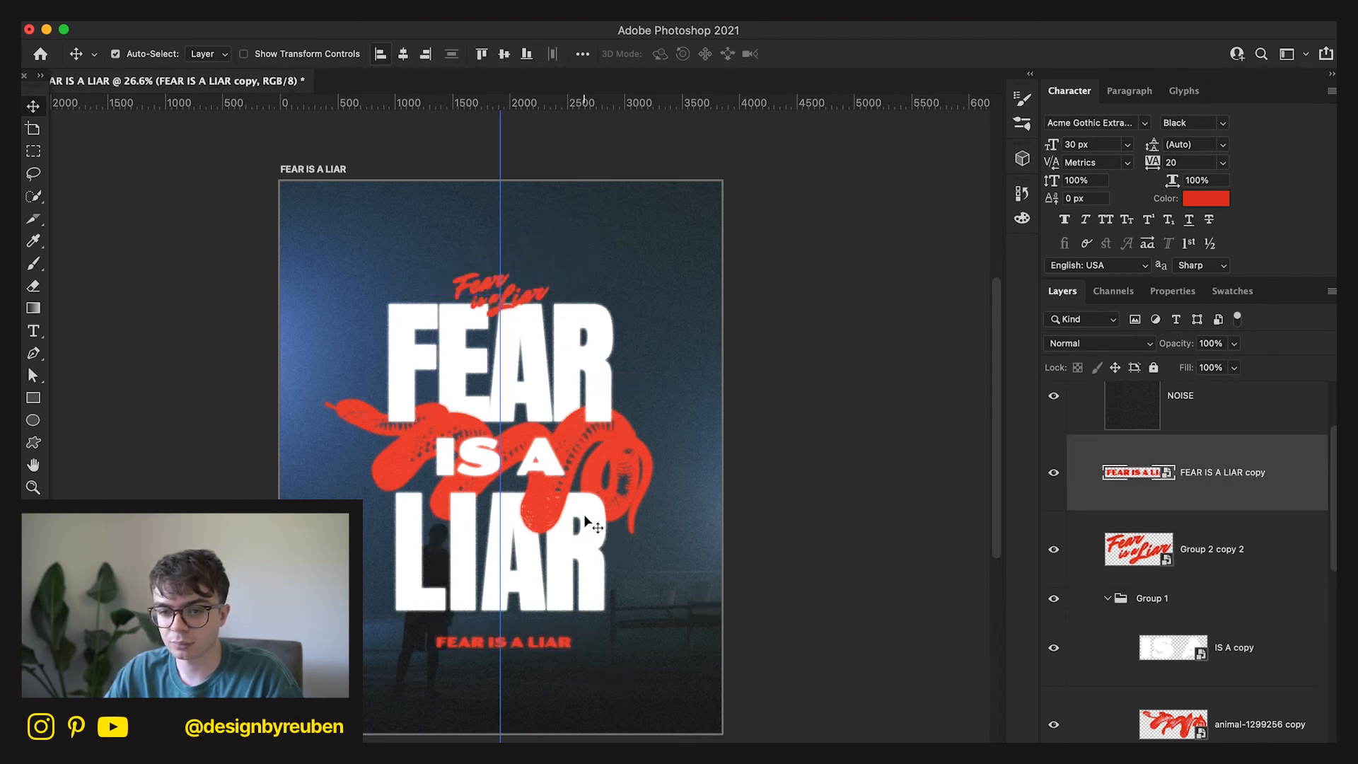
Place the small FEAR IS A LIAR text centred just beneath LIAR and lower the script lettering slightly onto the top of FEAR.
key(super+z)
drag(606, 291, 546, 621)
click(1197, 577)
drag(672, 609, 673, 602)
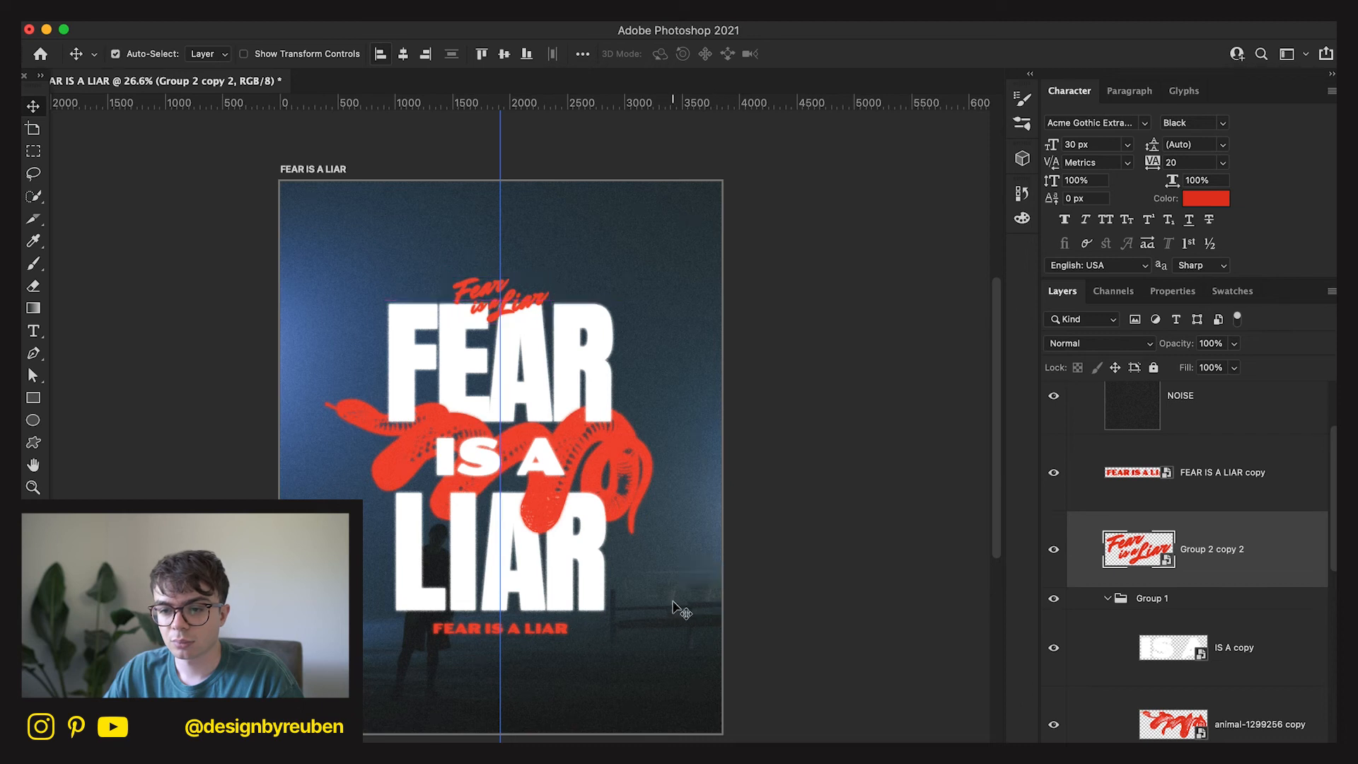
Check the layout with the small red elements hidden in turn, and try shifting the script lettering sideways.
click(1054, 550)
click(1054, 551)
click(1053, 472)
drag(633, 636, 728, 635)
key(super+z)
Offset the script lettering left over the F of FEAR and the small FEAR IS A LIAR text right beneath LIAR.
drag(714, 536, 617, 545)
click(1199, 504)
drag(589, 632, 657, 647)
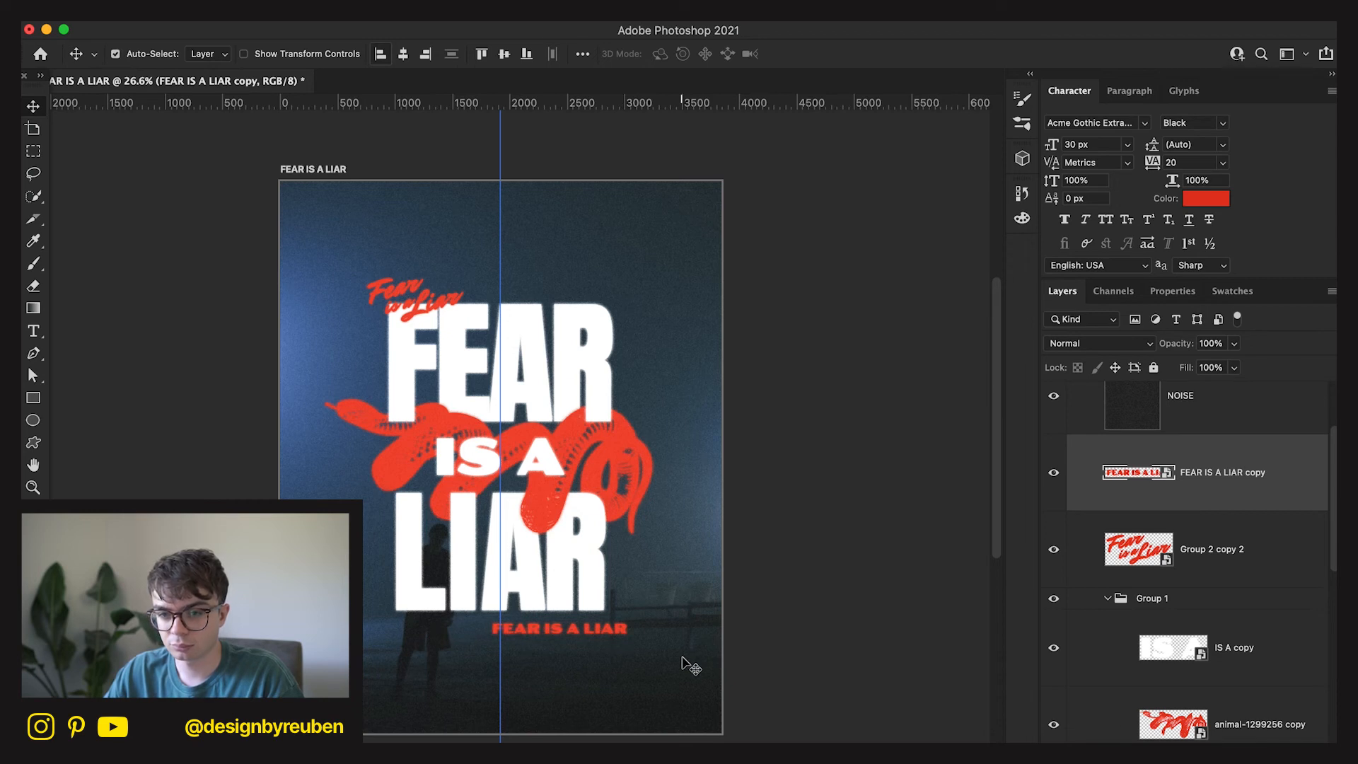
Try spreading the small FEAR IS A LIAR text farther right and the script lettering farther left.
scroll(686, 664, down, 3)
scroll(683, 662, up, 4)
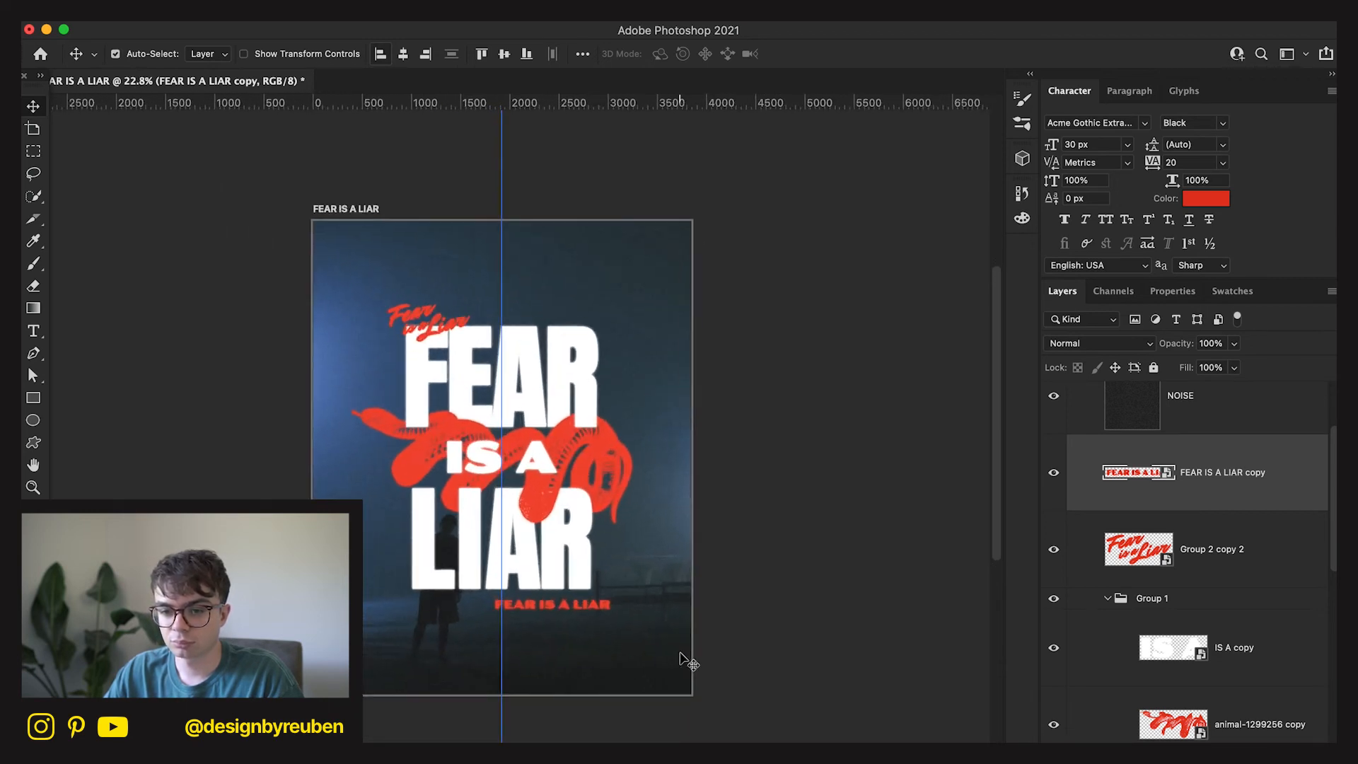
drag(628, 637, 656, 636)
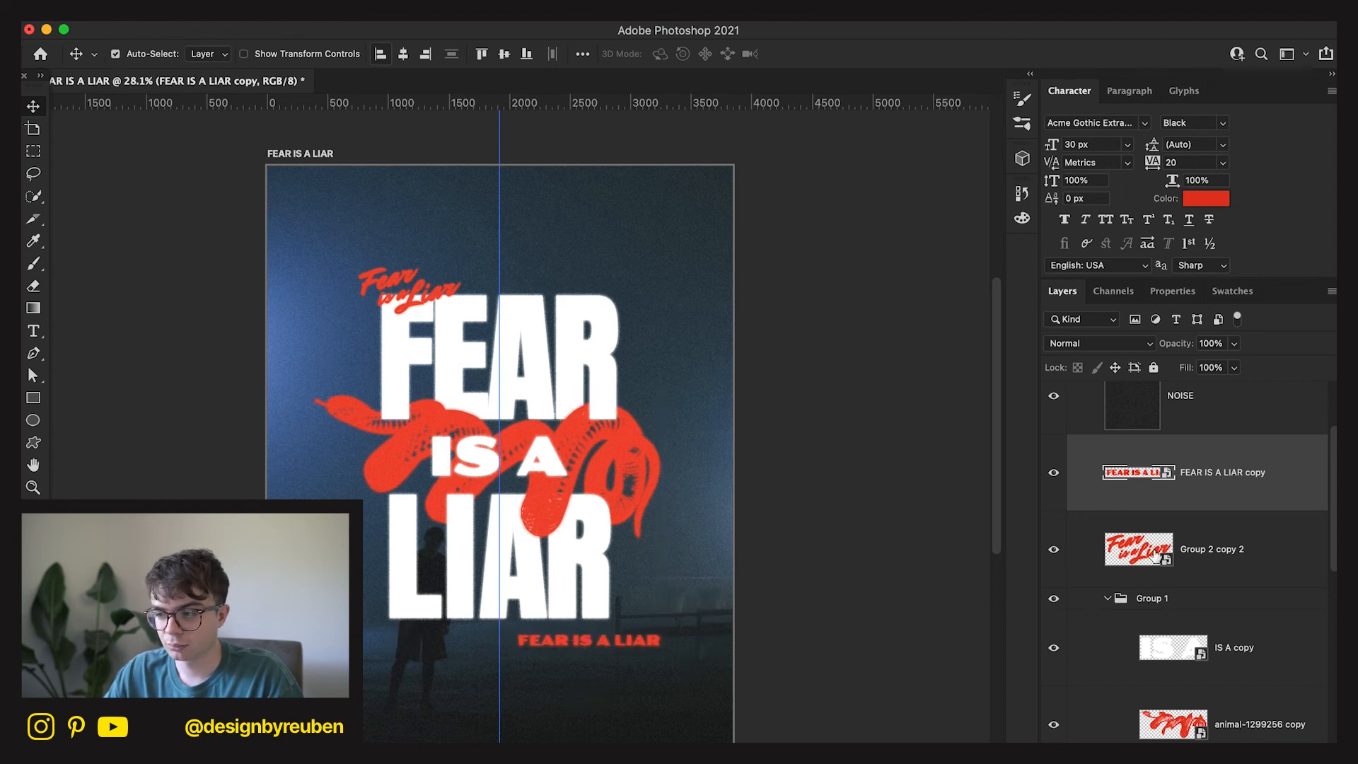
click(1210, 549)
drag(682, 549, 626, 539)
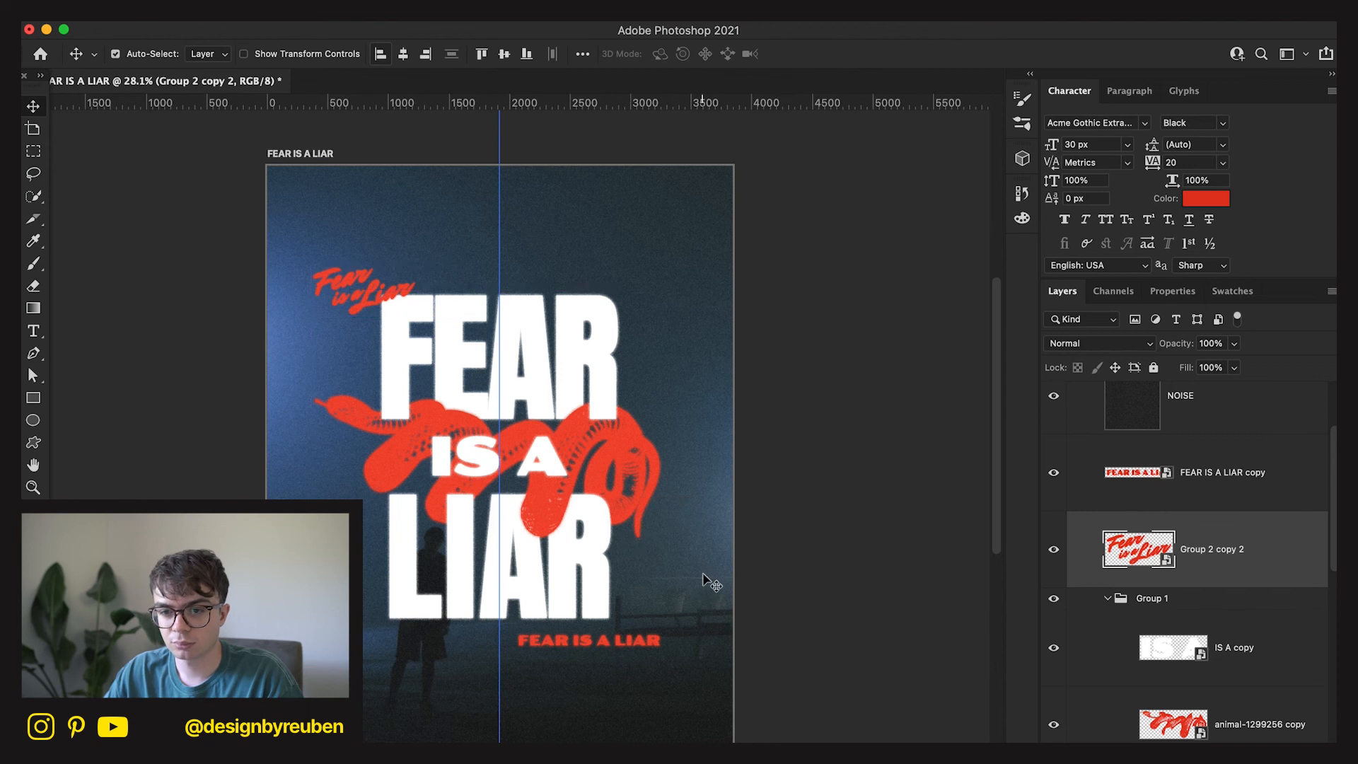
key(super+z)
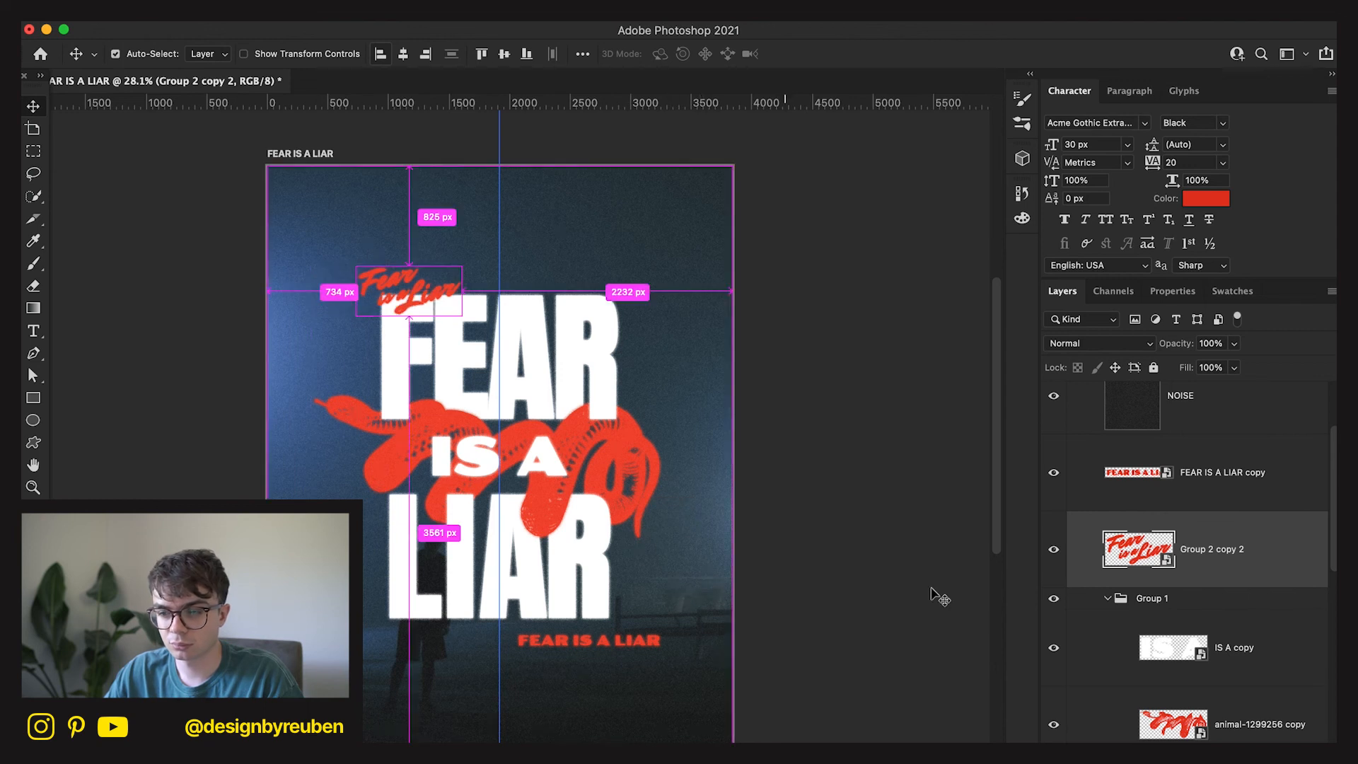
key(super+z)
key(super+z)
Group the FEAR IS A LIAR copy and Group 2 copy 2 layers and centre the group horizontally on the artboard.
shift+click(1195, 550)
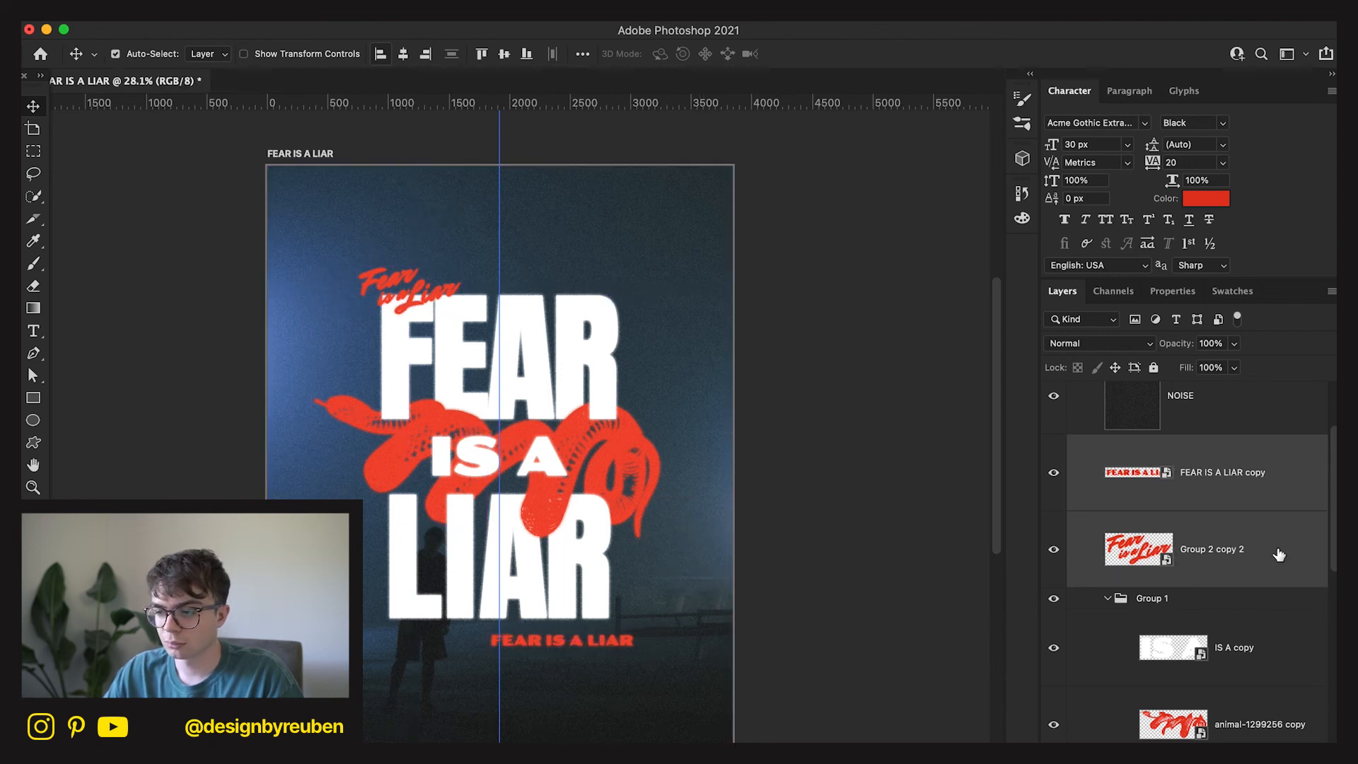
key(super+g)
click(403, 54)
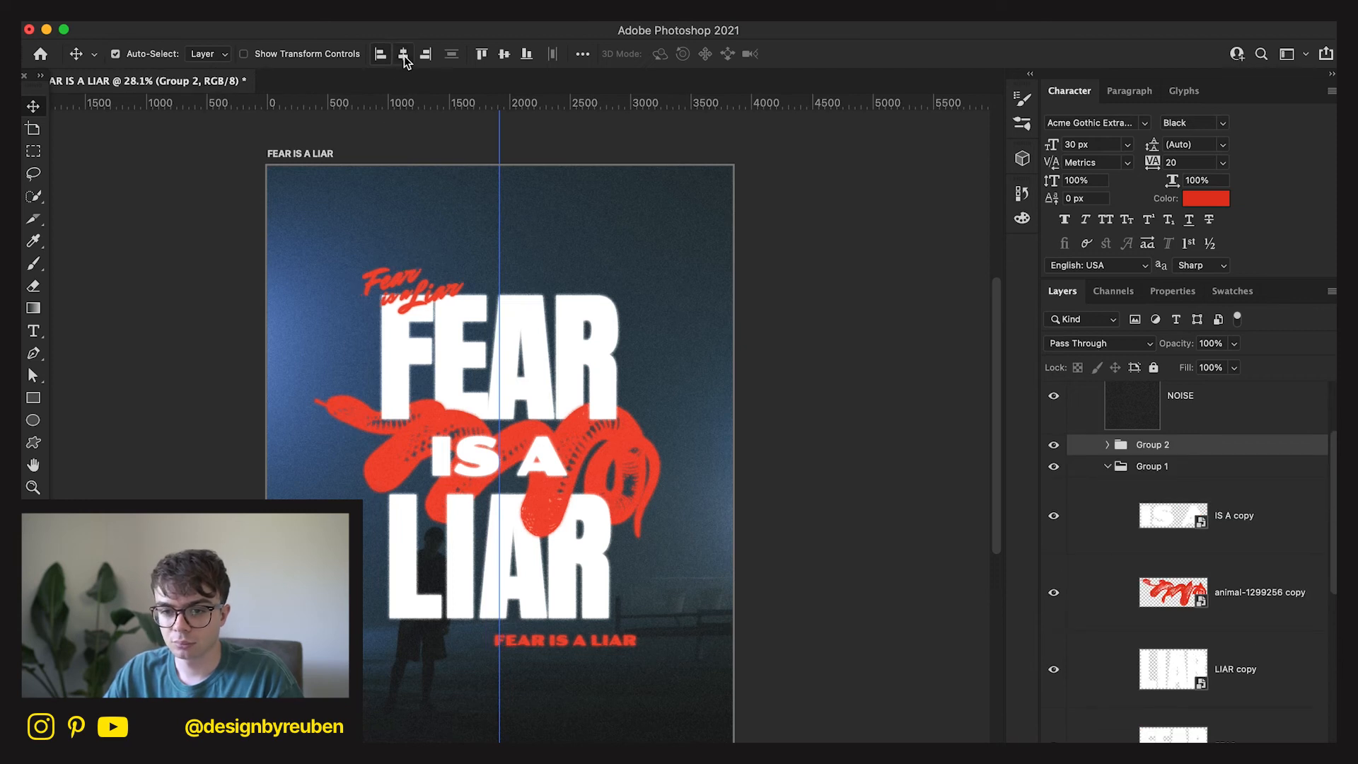
Examine the balance of the centred composition at several zoom levels, with and without Group 1 and Group 2 selected.
click(790, 672)
scroll(686, 562, down, 2)
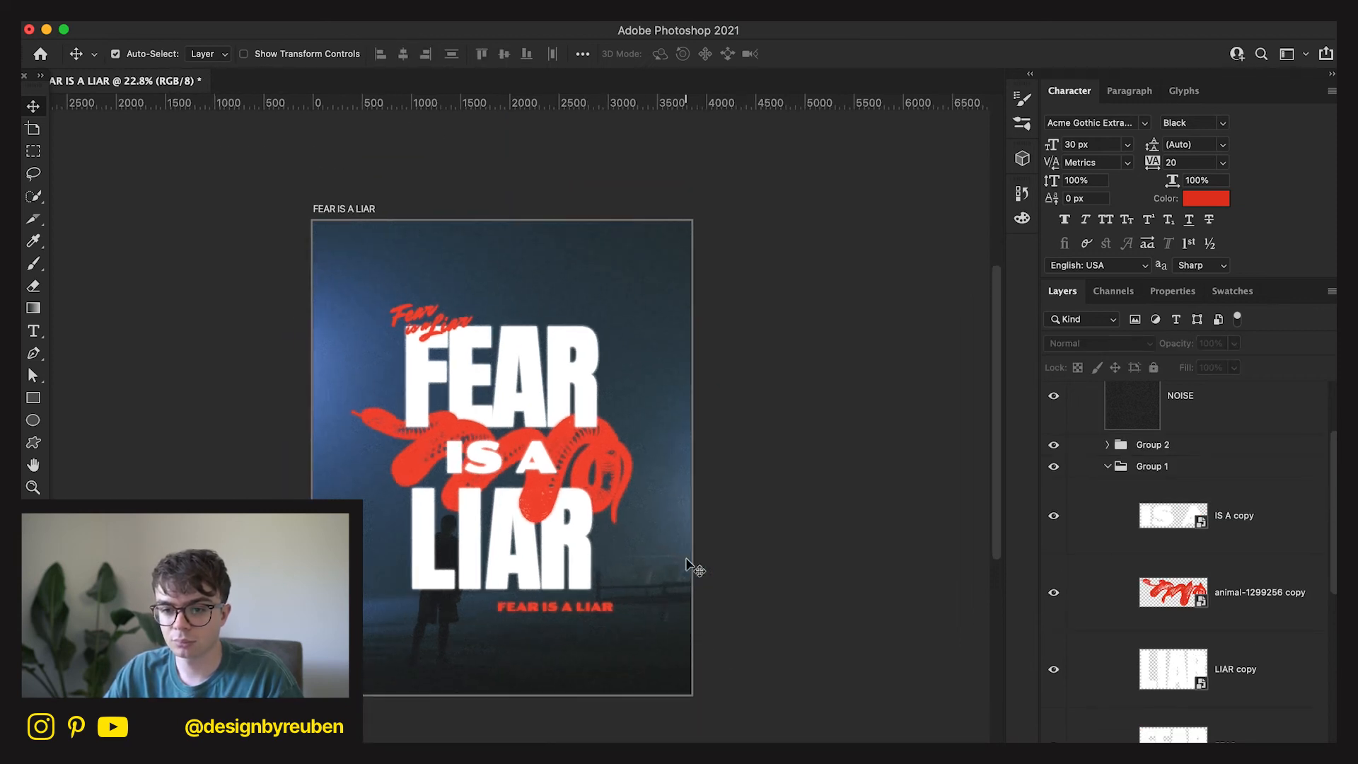
scroll(686, 559, up, 1)
click(1197, 469)
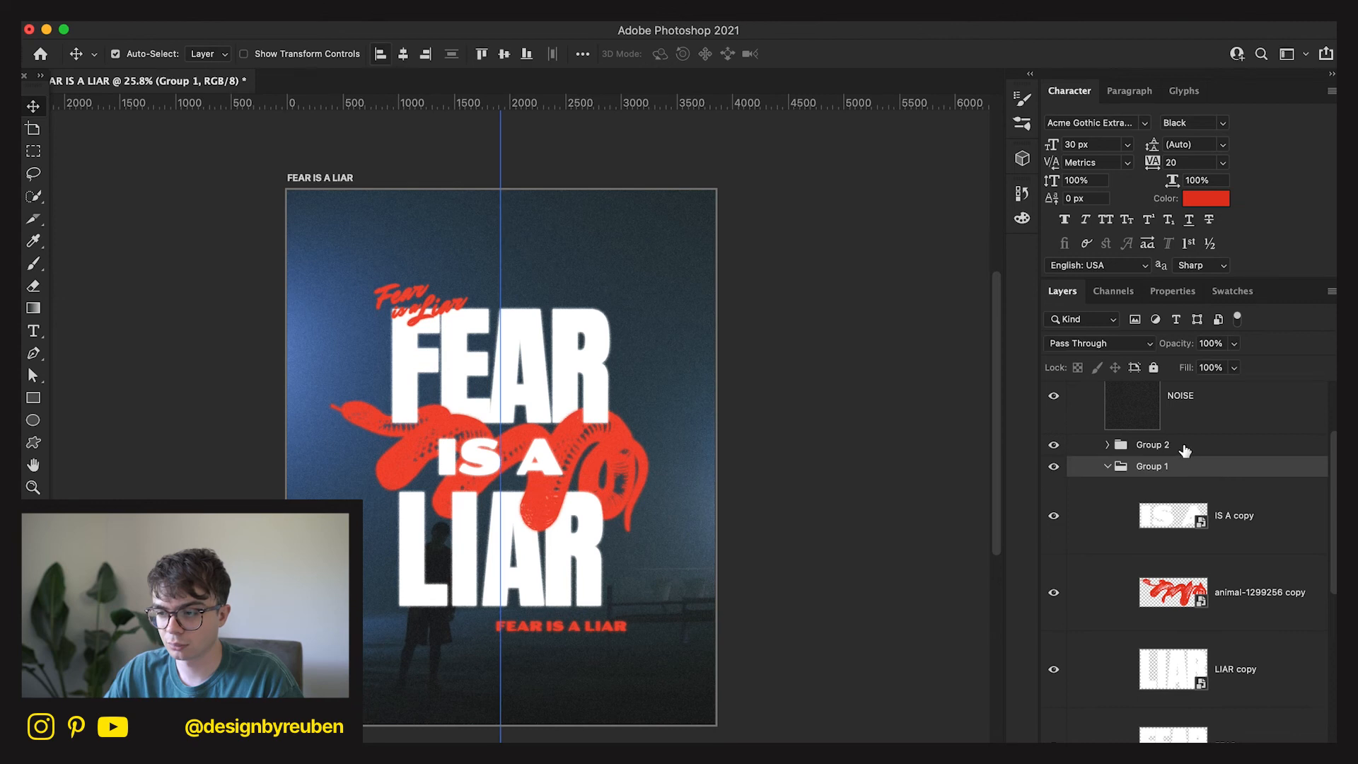
click(1183, 446)
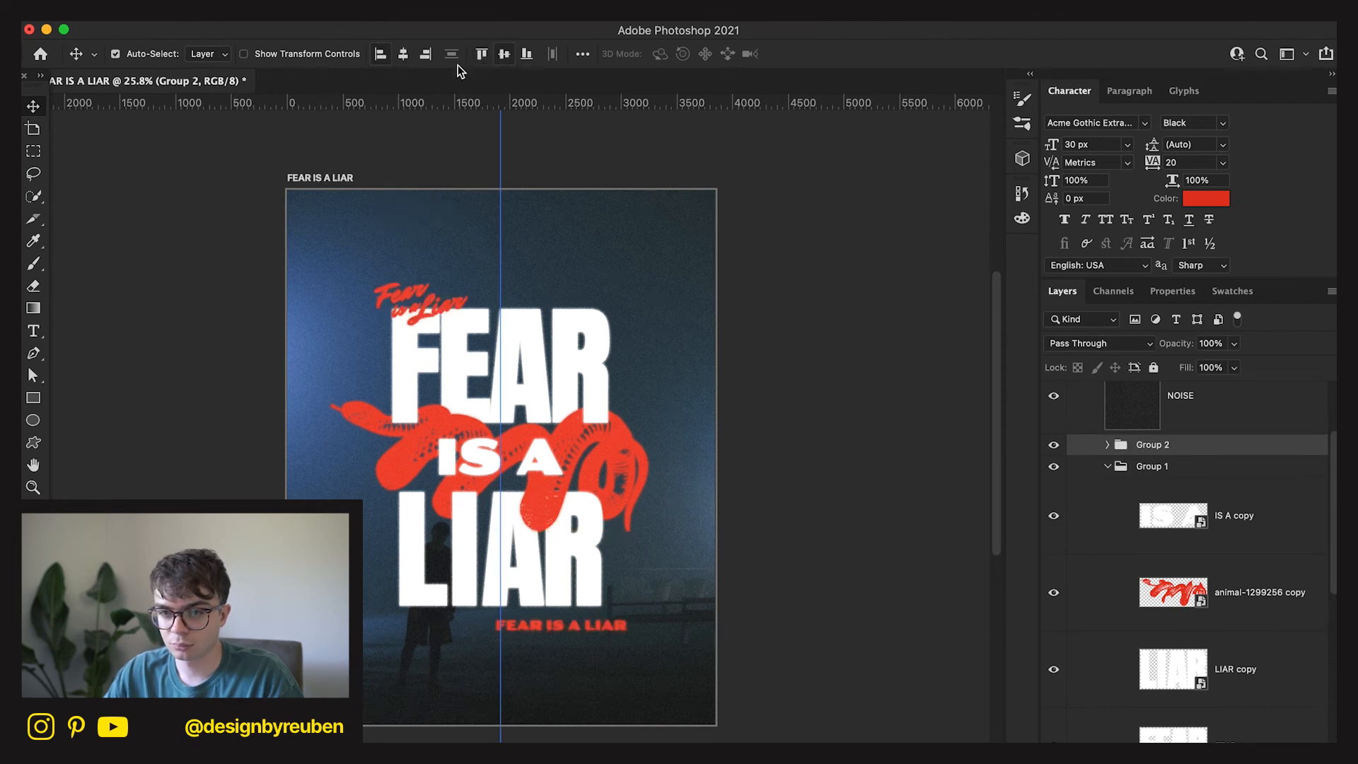
click(815, 623)
key(super+0)
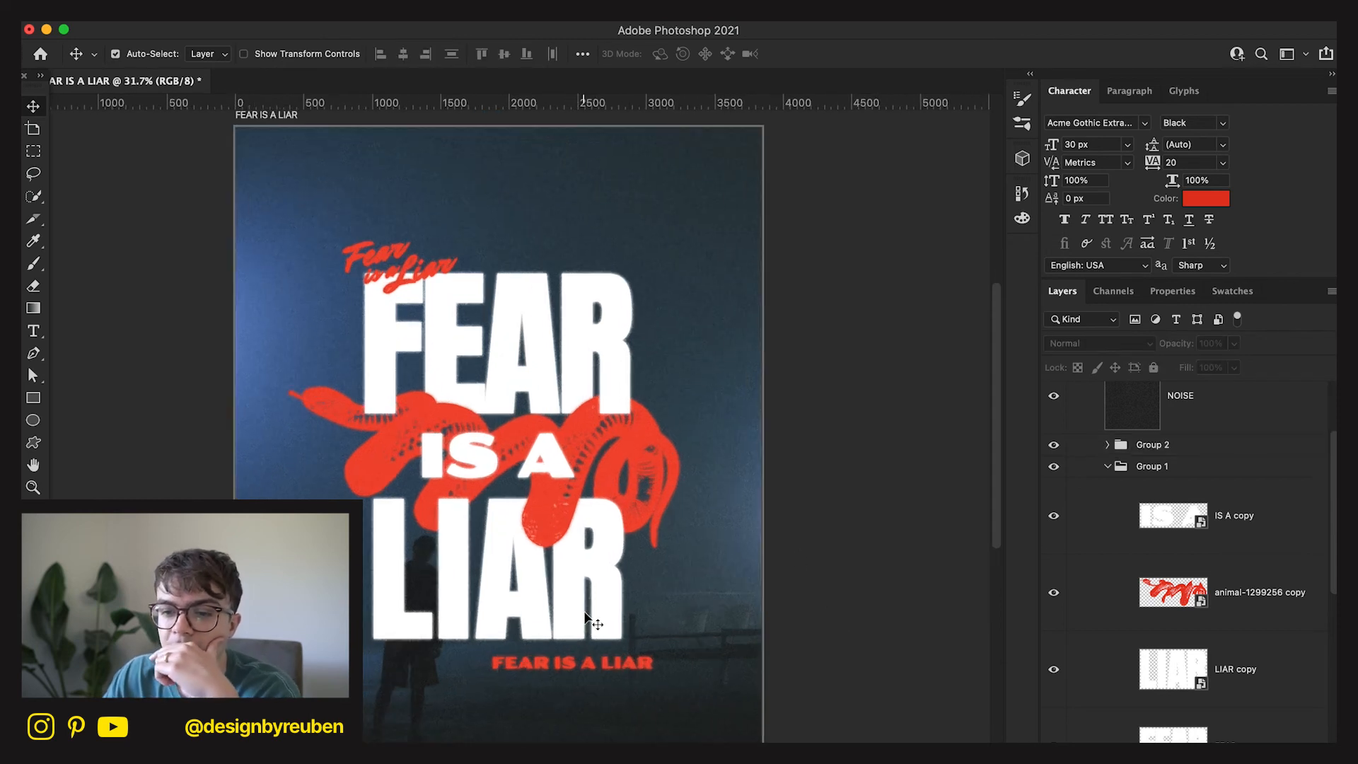
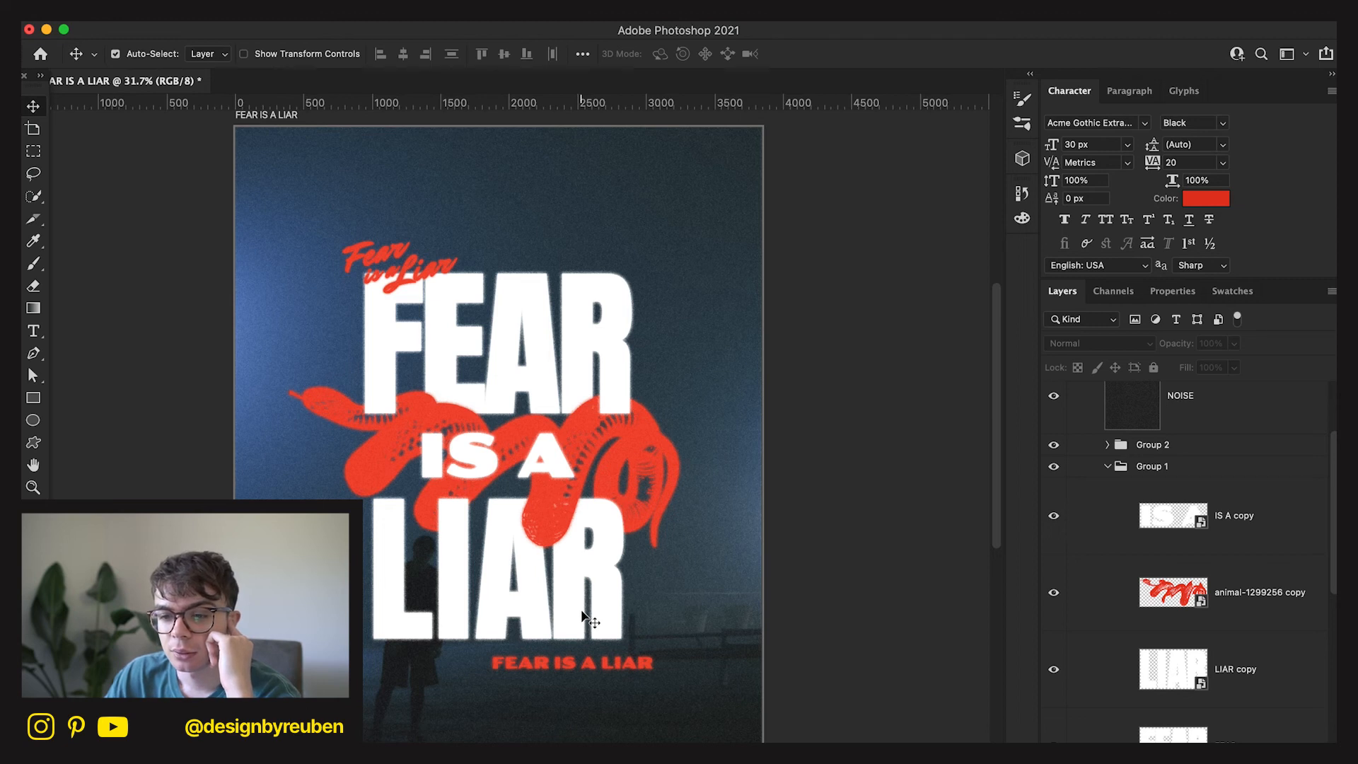
Collapse the visible Group 1 and convert it together with Group 2 into a single smart object.
click(1108, 469)
click(1181, 473)
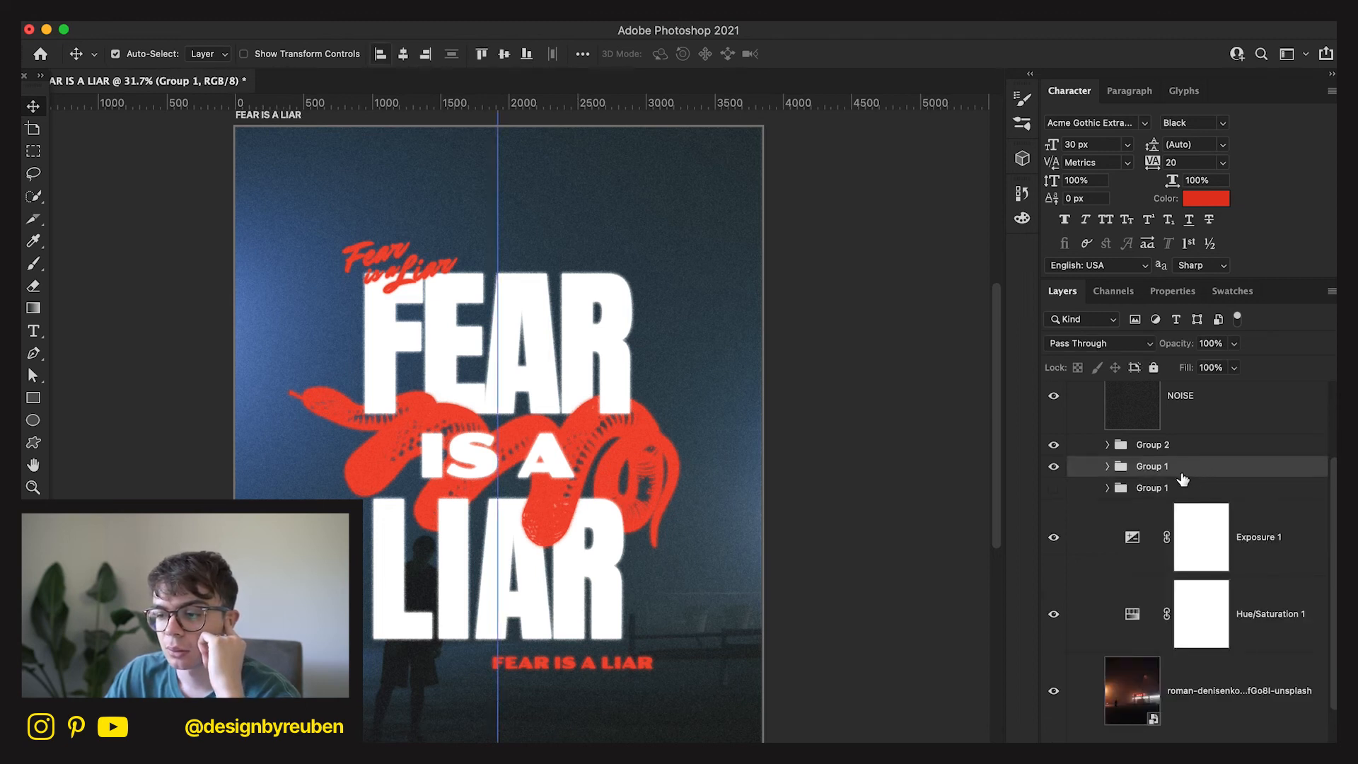
right_click(1182, 460)
click(1199, 453)
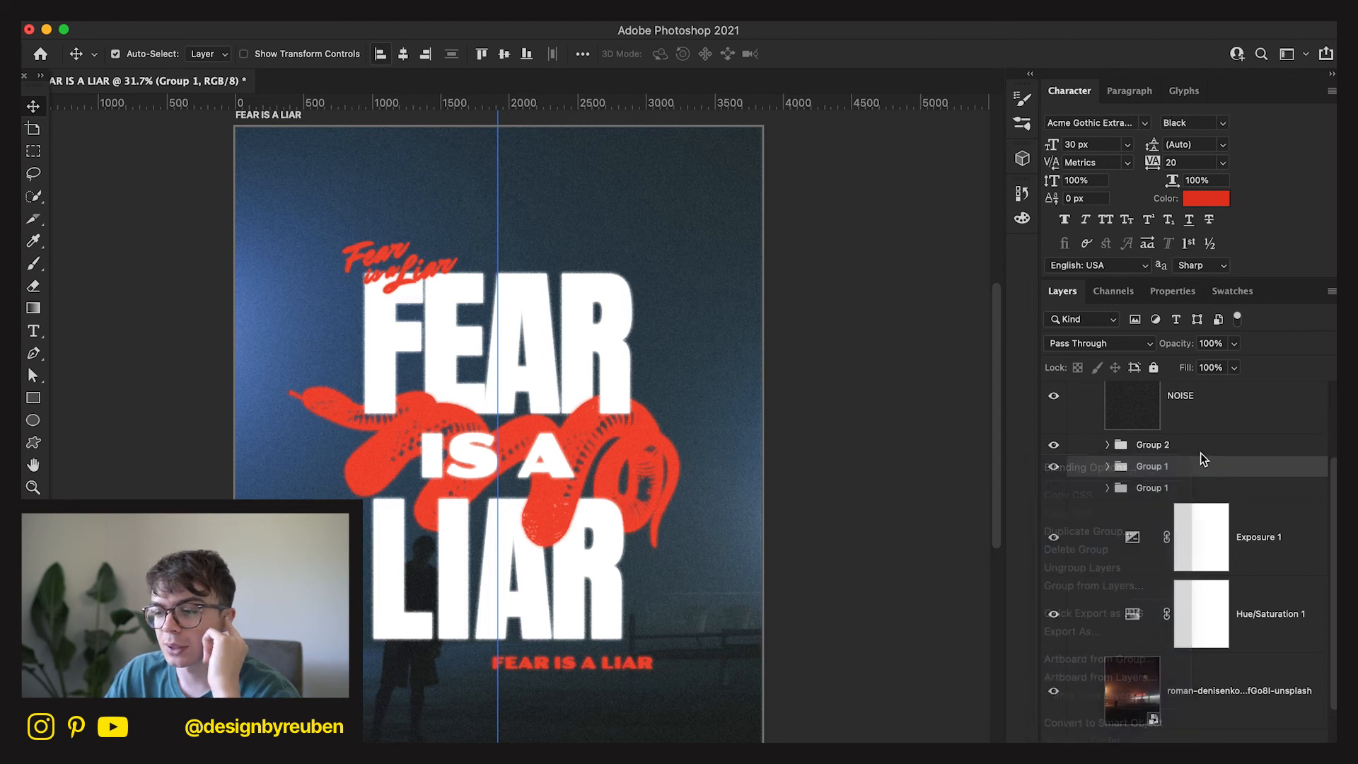
shift+click(1210, 448)
right_click(1211, 447)
click(1143, 709)
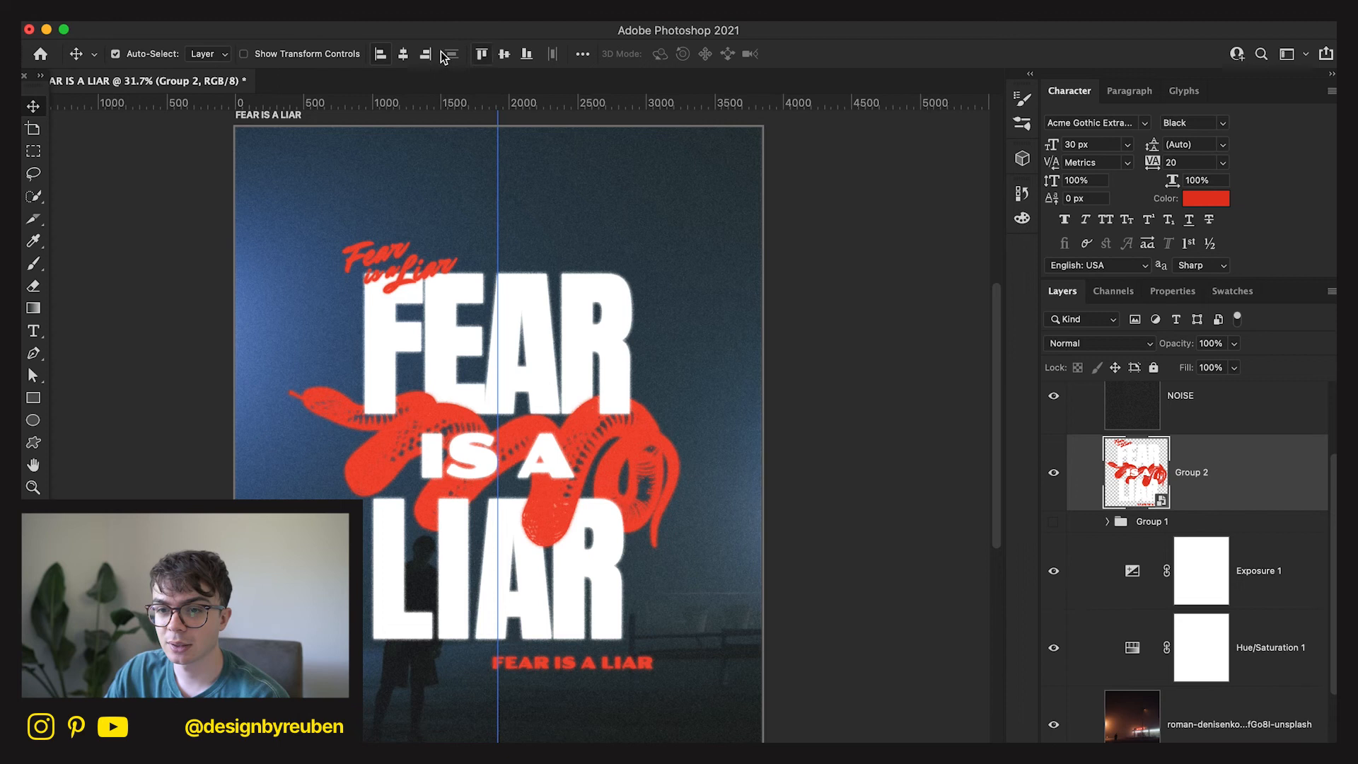
Try centring the combined Group 2 smart object horizontally on the artboard, and undo it.
click(406, 54)
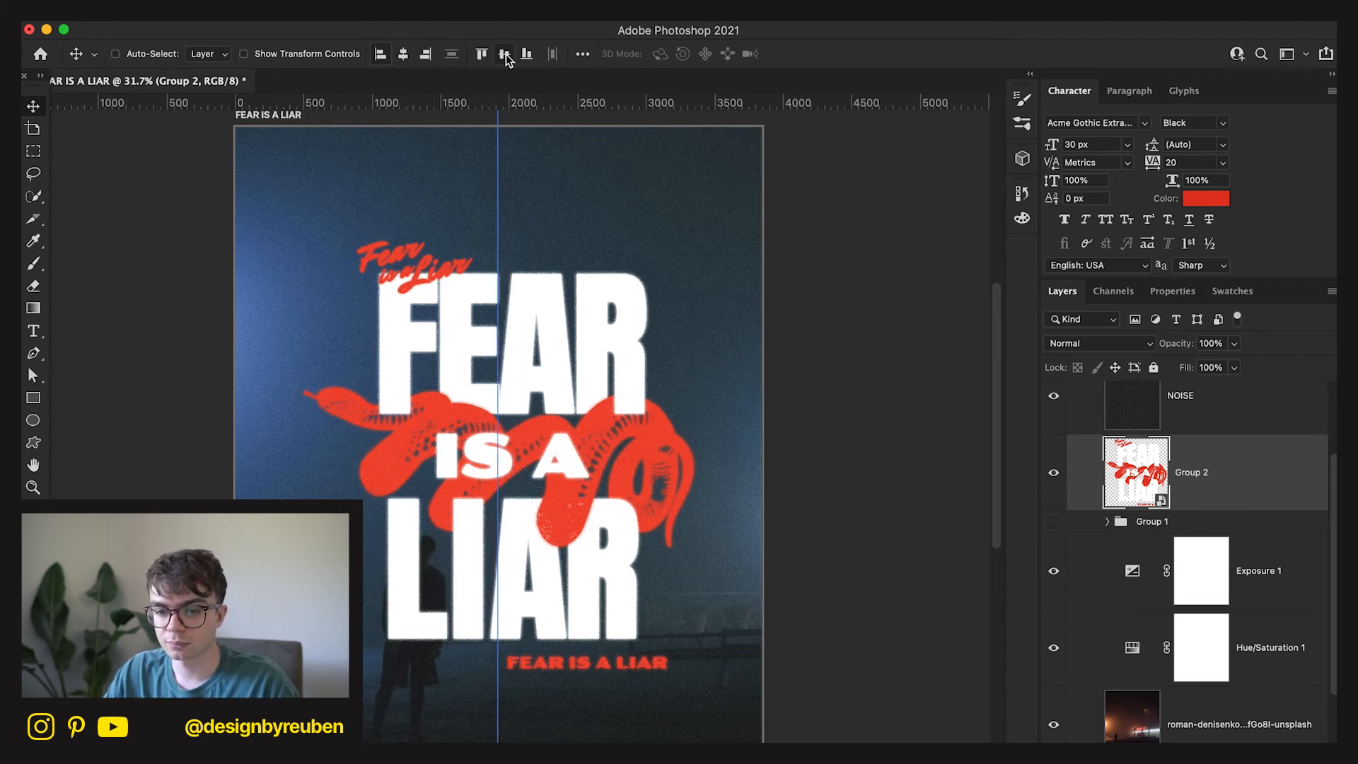
key(super+z)
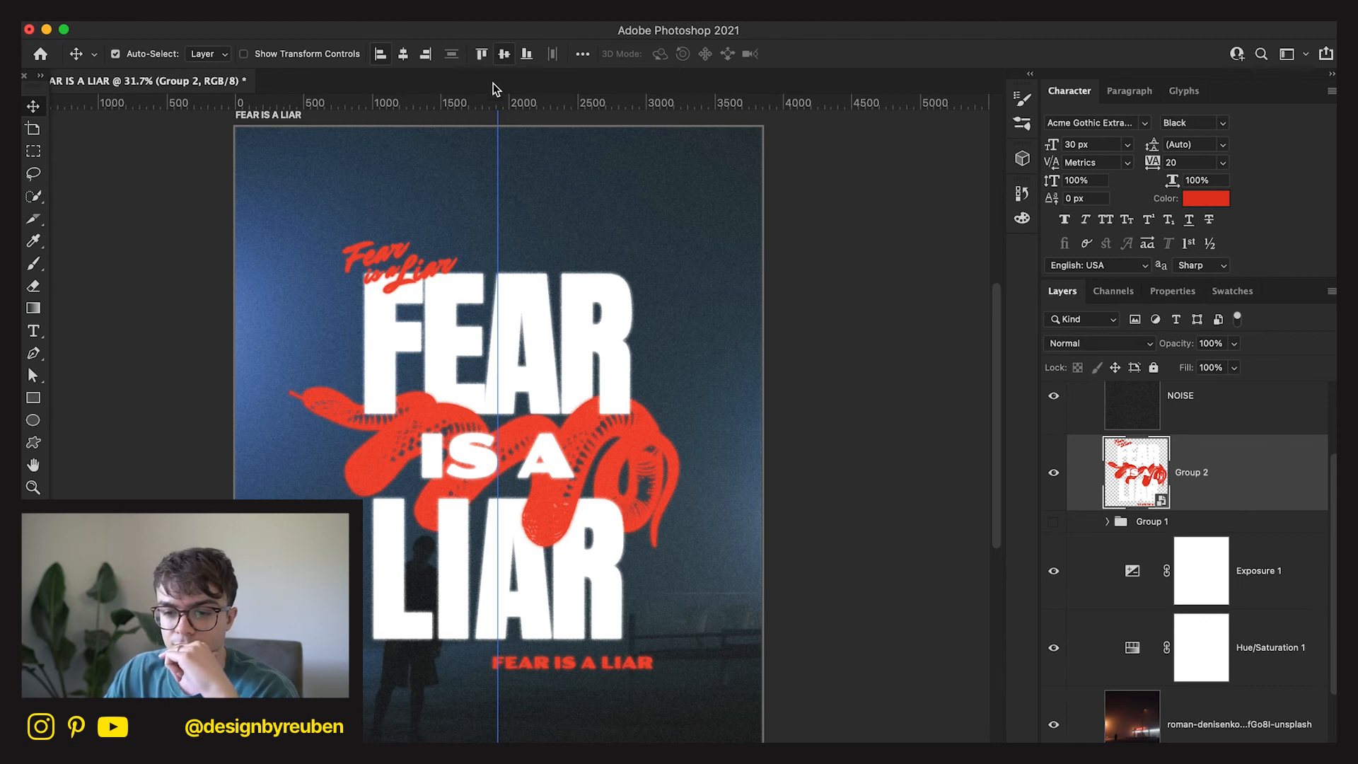
Try the Spatter filter and the Maximum filter with a 1 pixel radius on the Group 2 smart object, cancelling both.
click(425, 10)
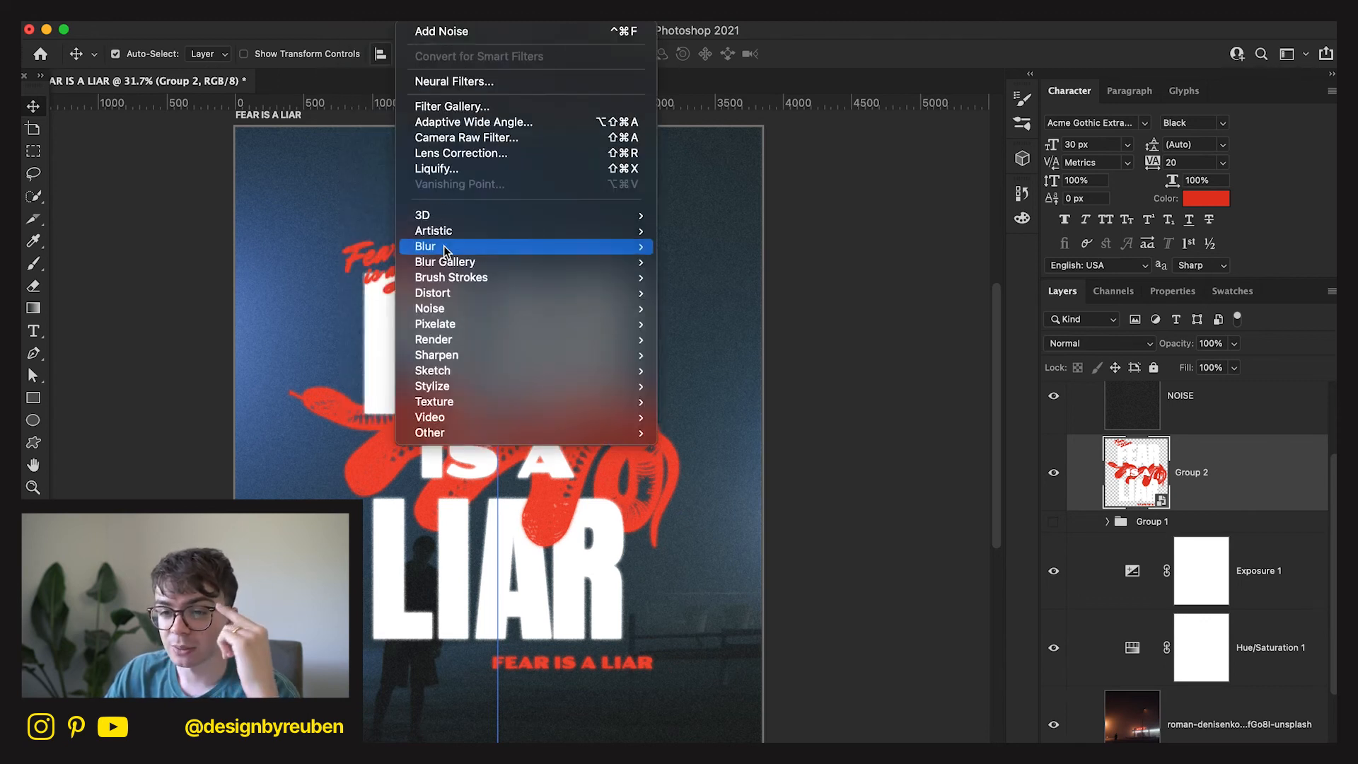
click(448, 106)
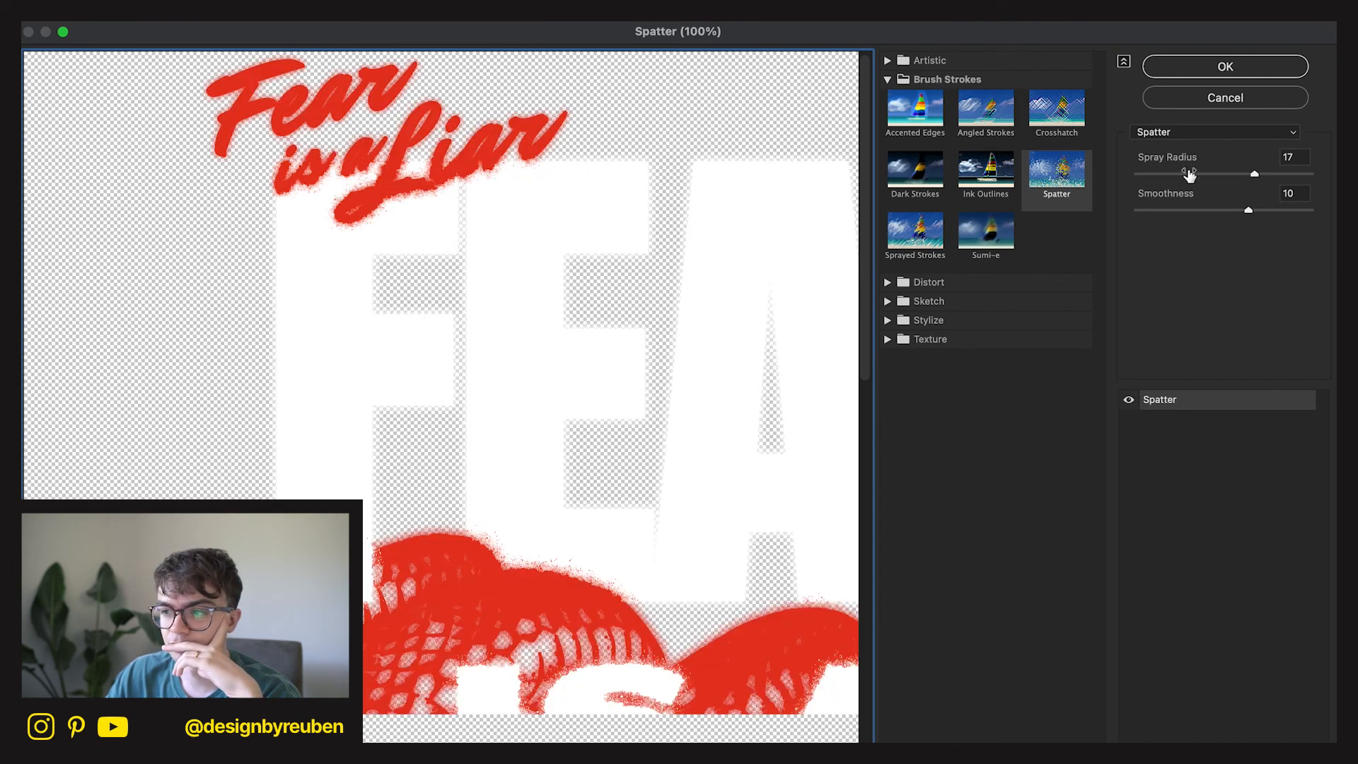
click(1210, 99)
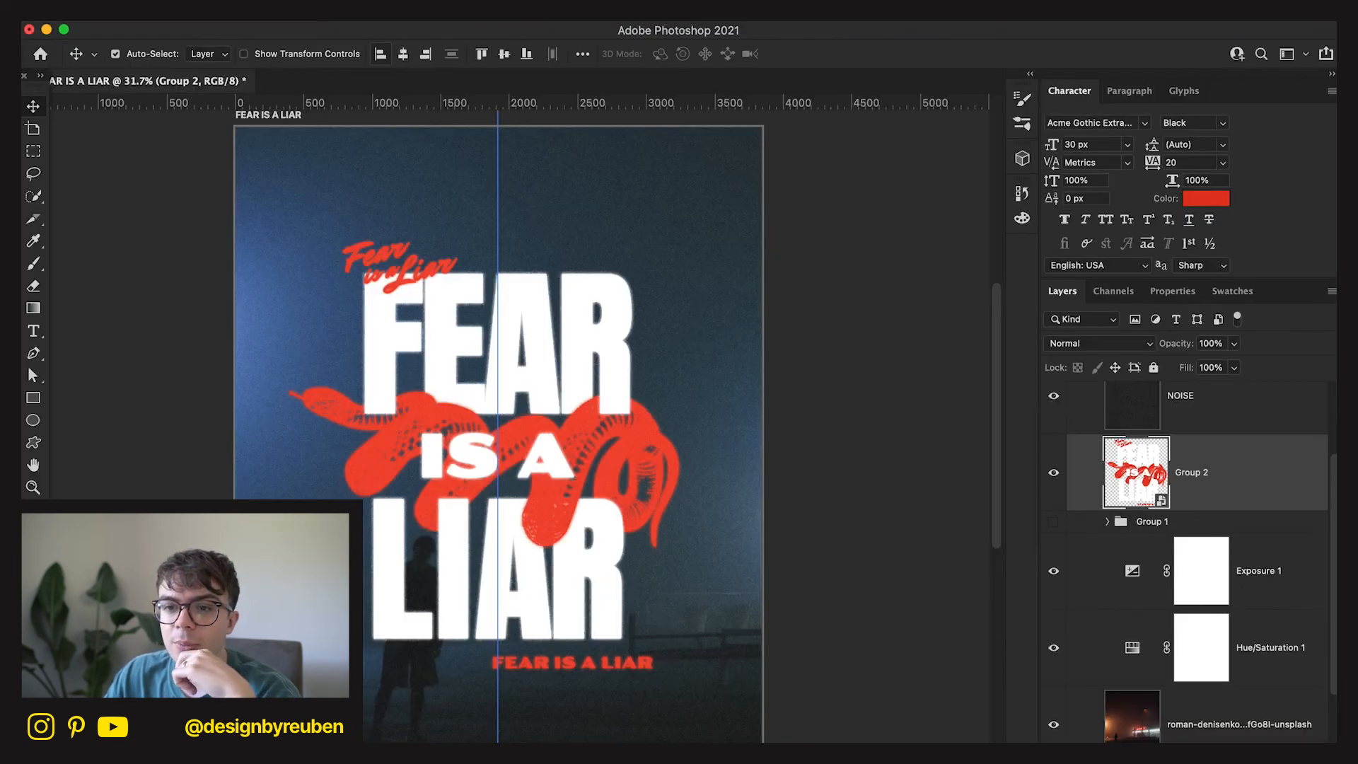
click(421, 10)
mouse_move(496, 432)
click(765, 480)
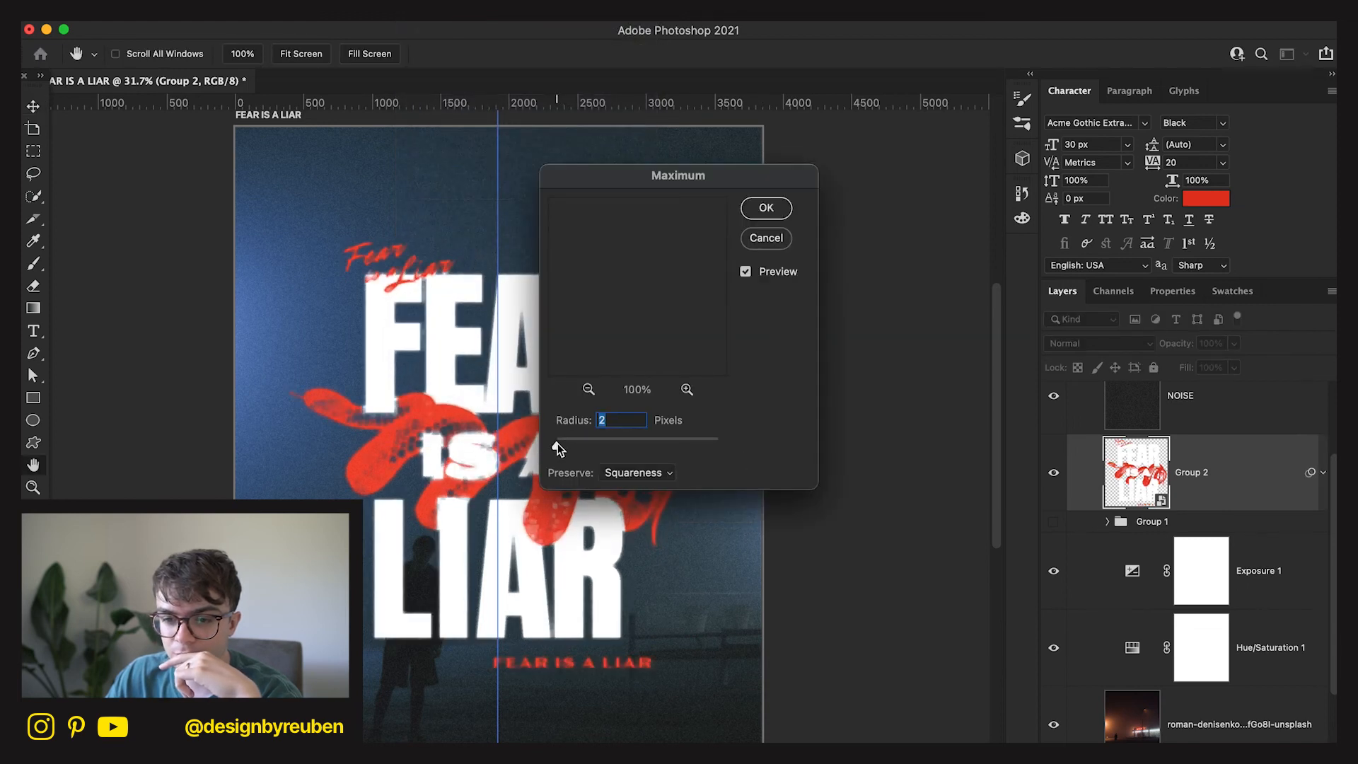
drag(557, 444, 556, 444)
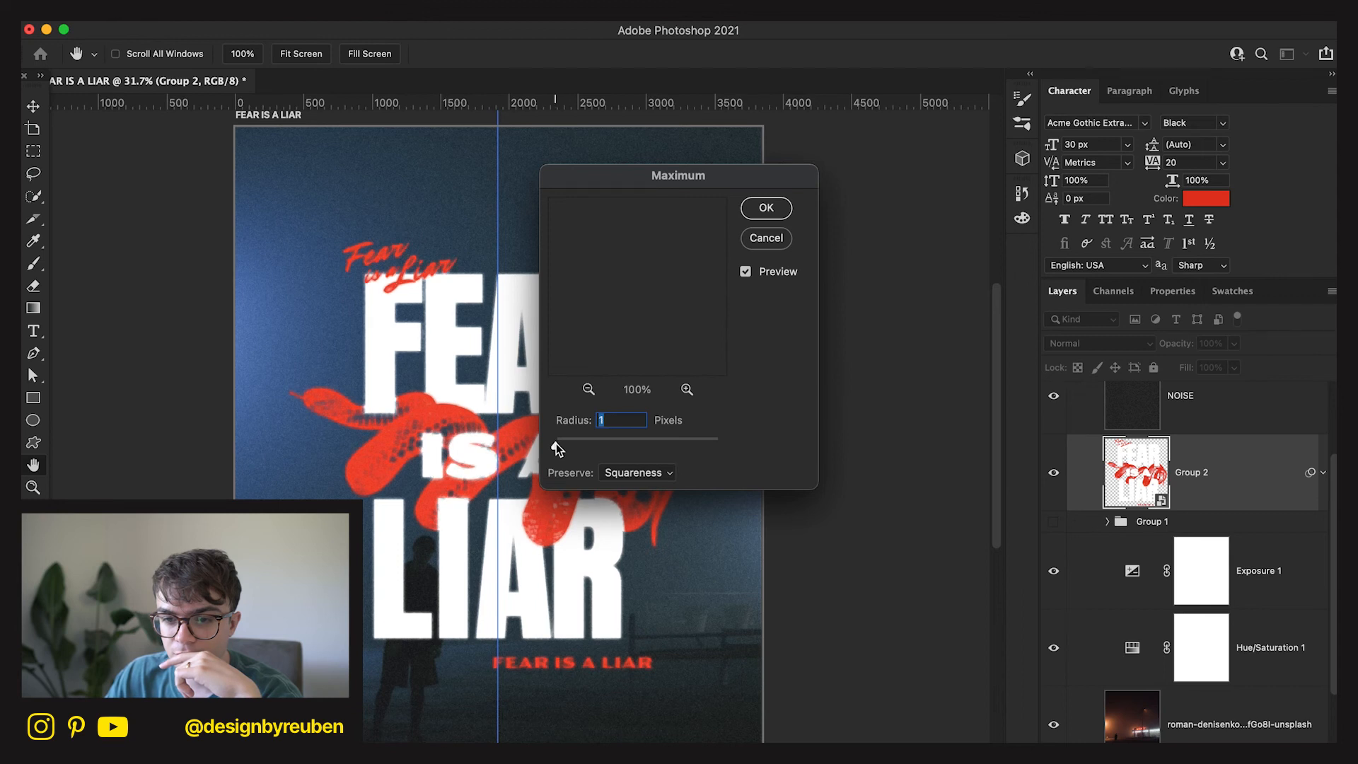
click(766, 239)
Try Filter Gallery texture, sketch and distort effects such as Mosaic Tiles, Reticulation, Stamp, Ocean Ripple and Glass on Group 2, and cancel.
click(424, 11)
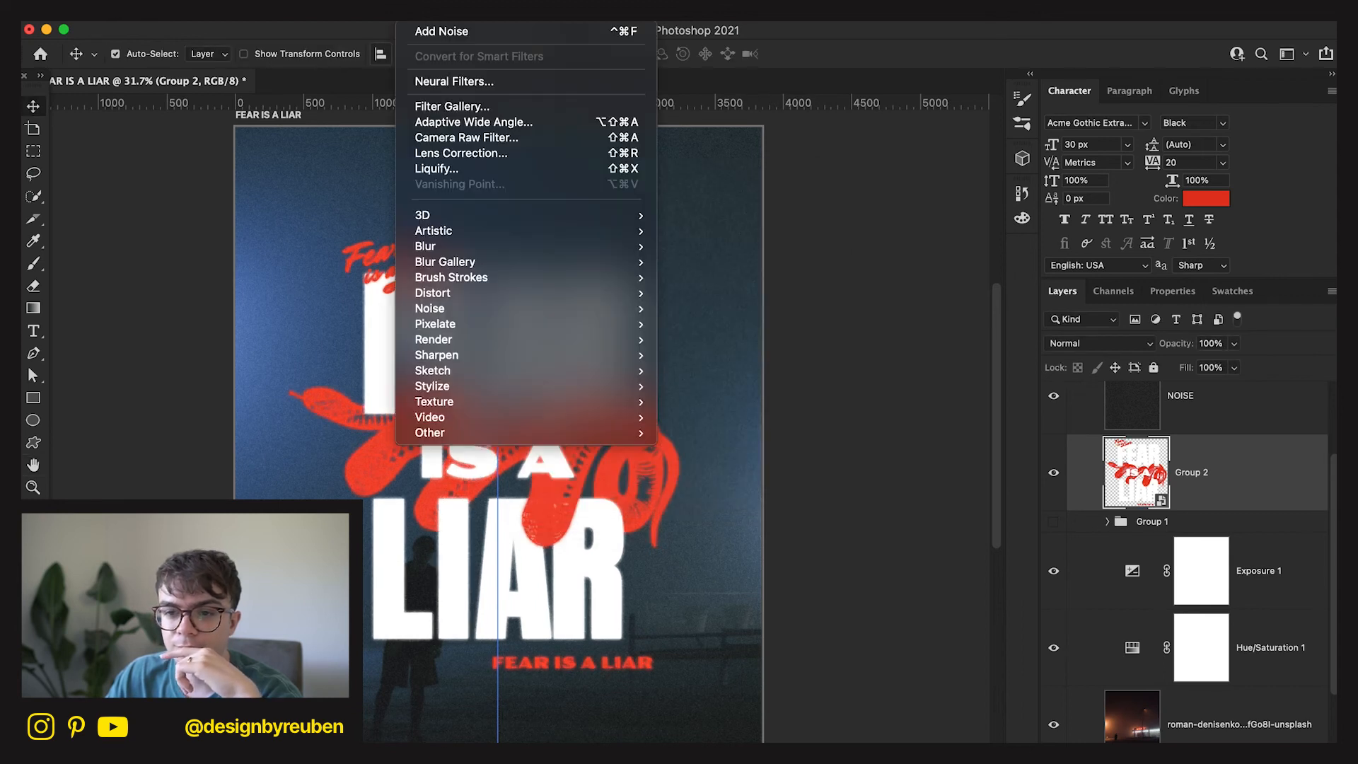
click(453, 106)
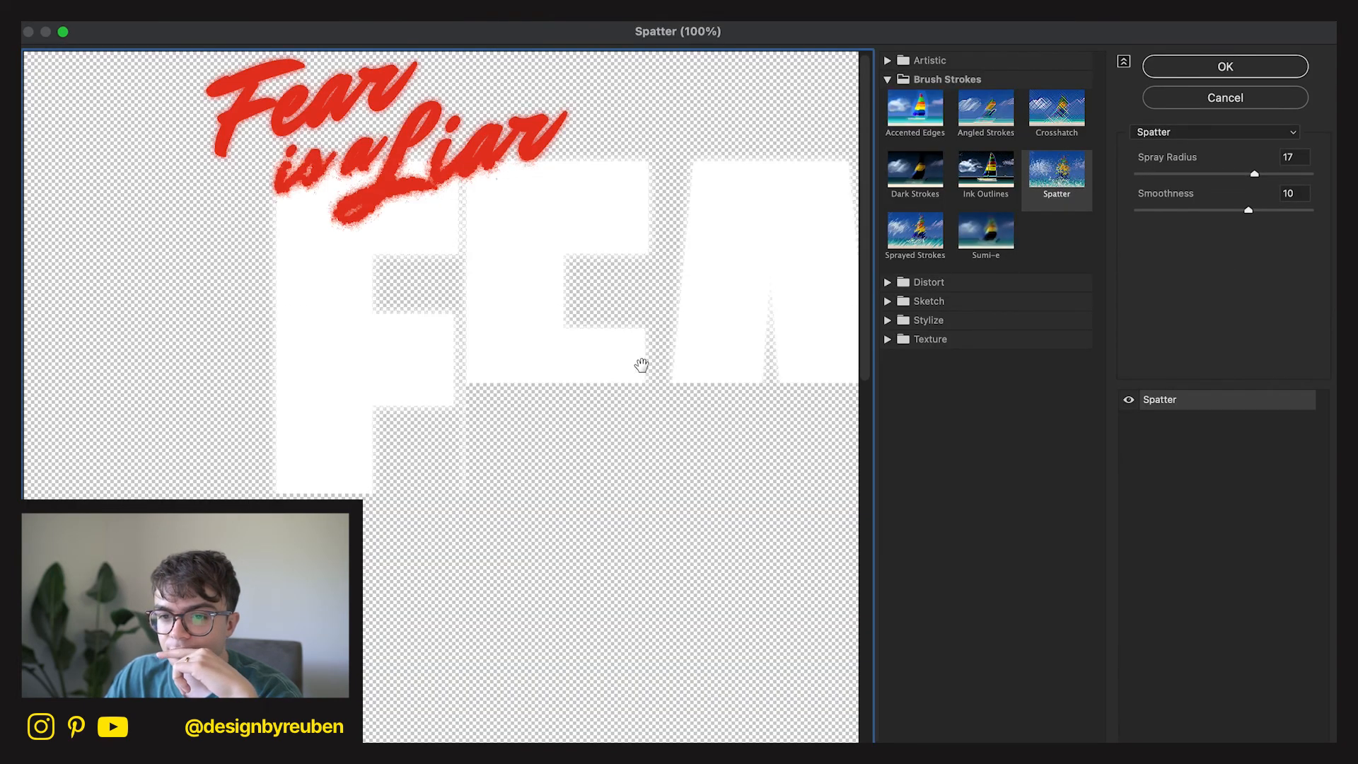
scroll(639, 363, down, 5)
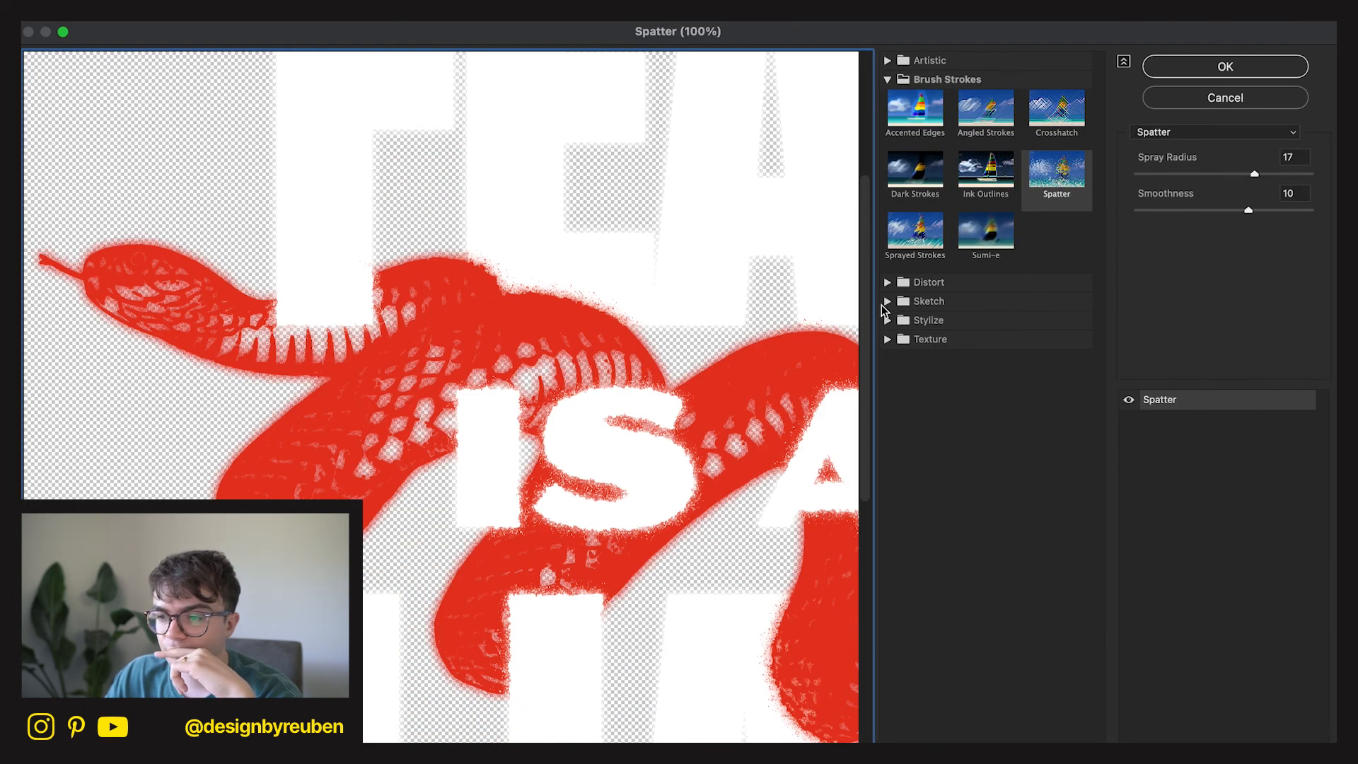
click(888, 339)
click(1054, 380)
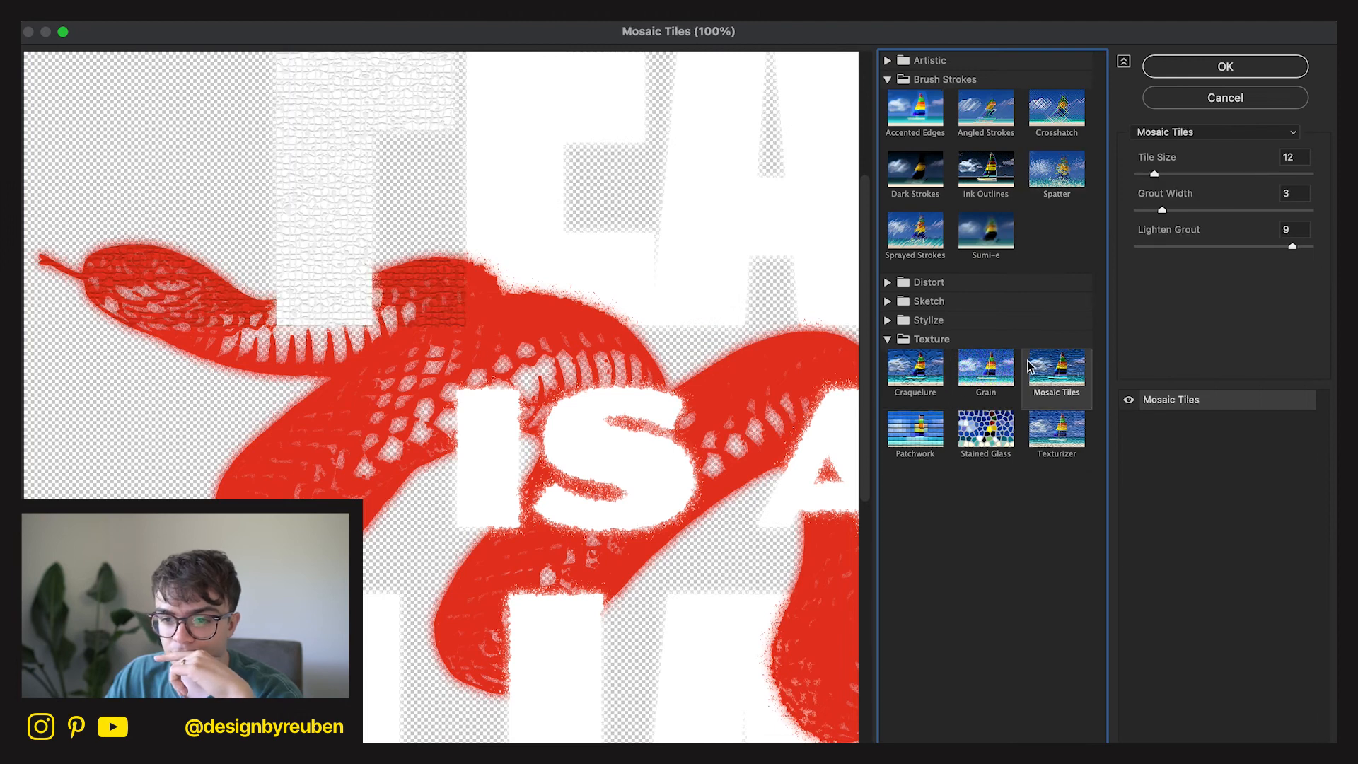
click(986, 367)
click(1057, 429)
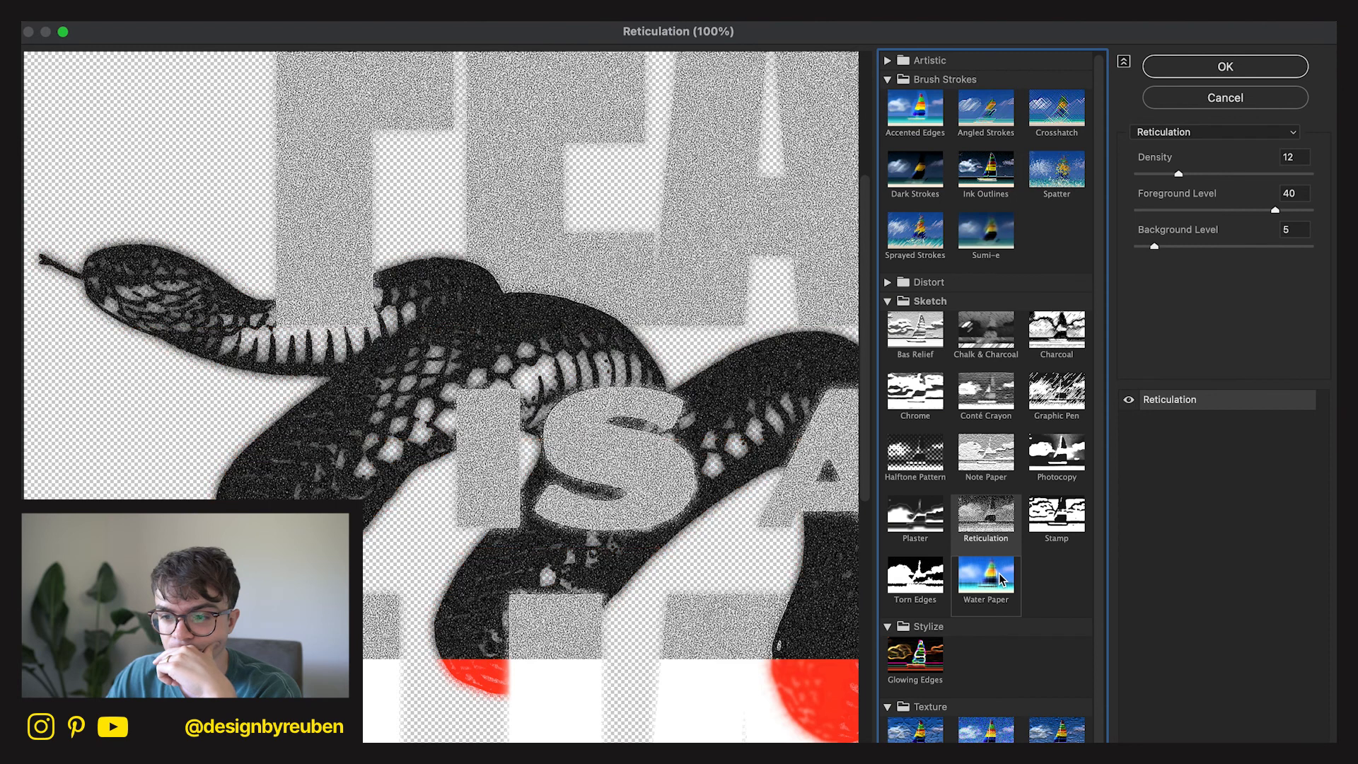
click(1051, 516)
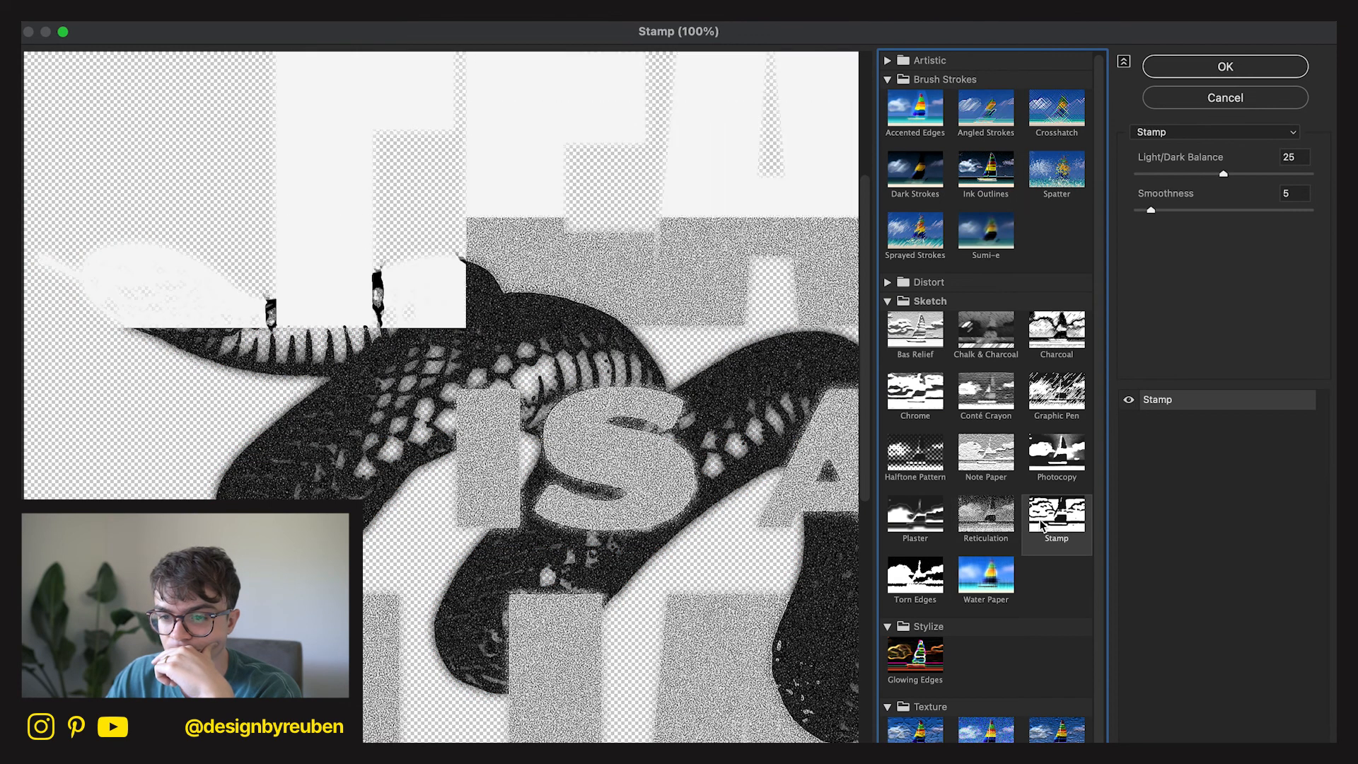
click(889, 282)
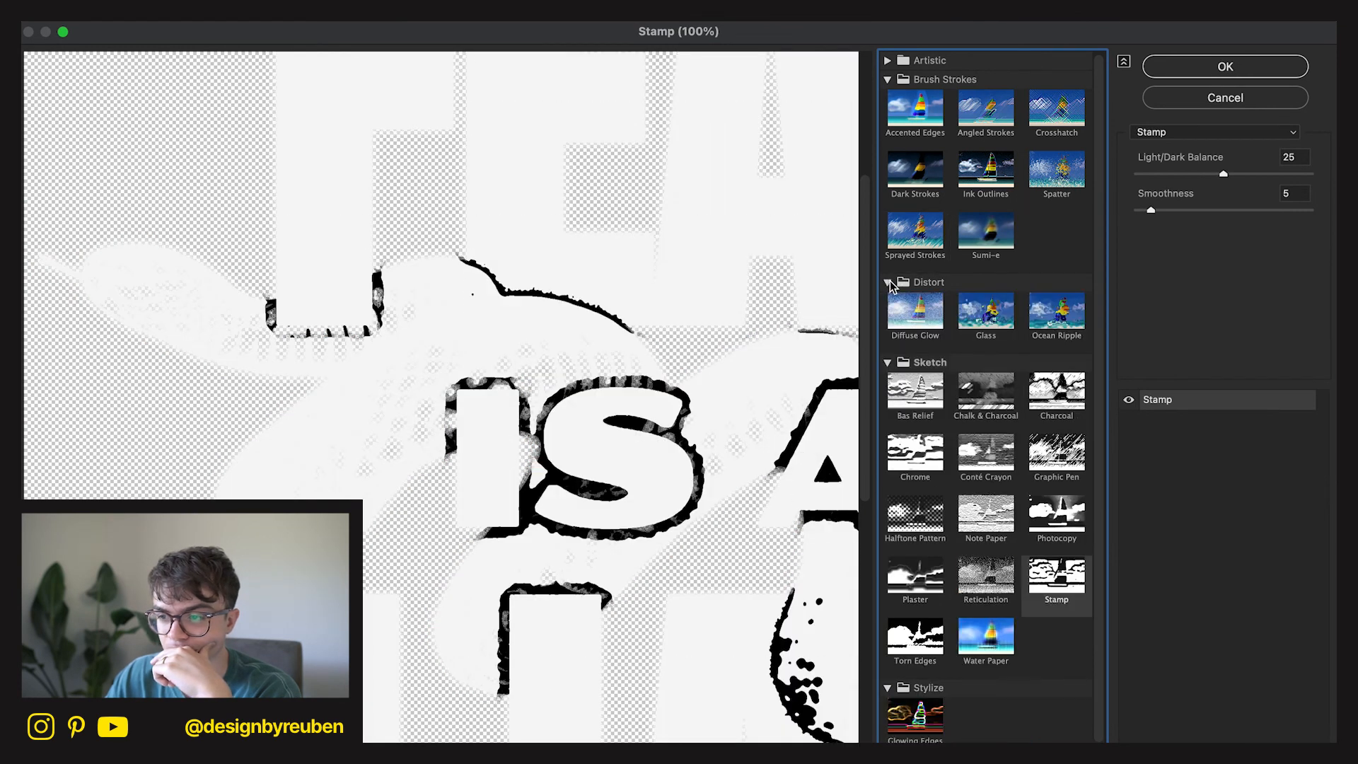
click(1059, 329)
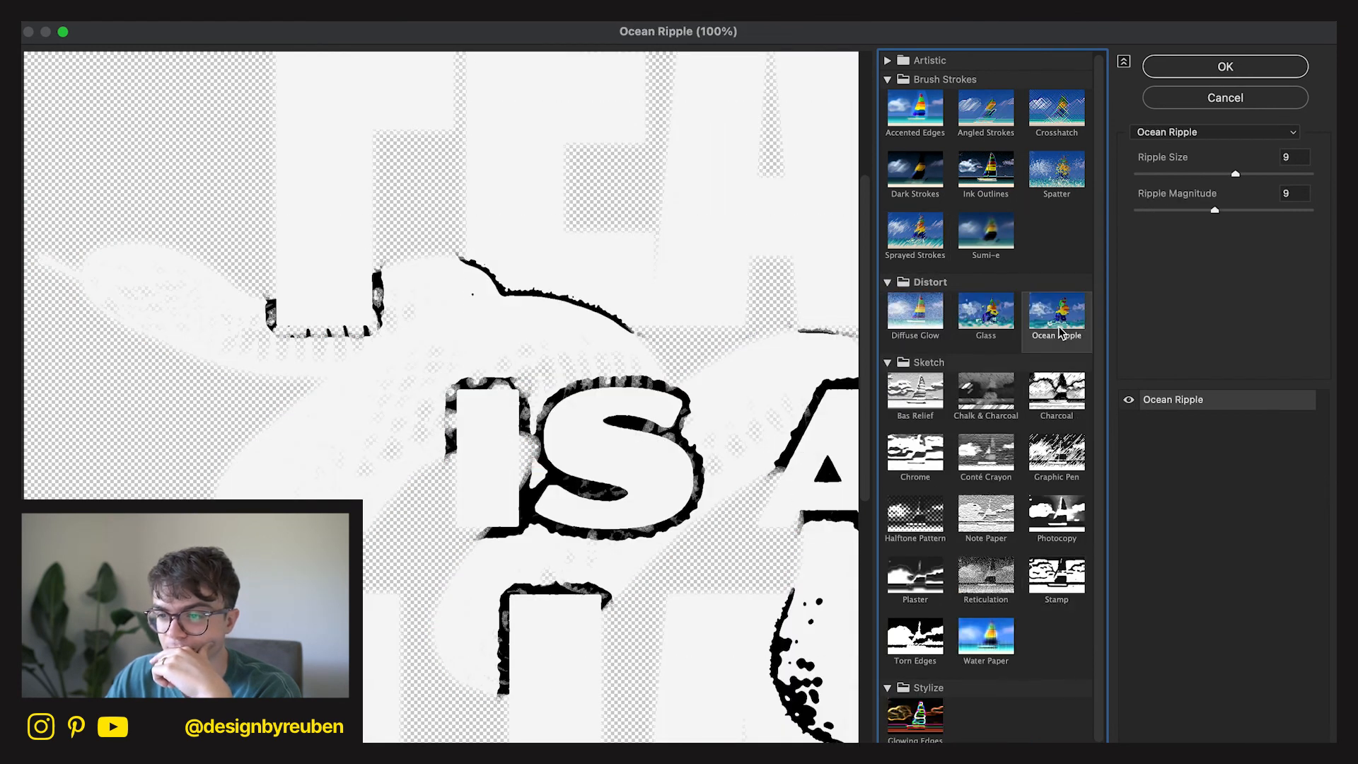
click(1012, 327)
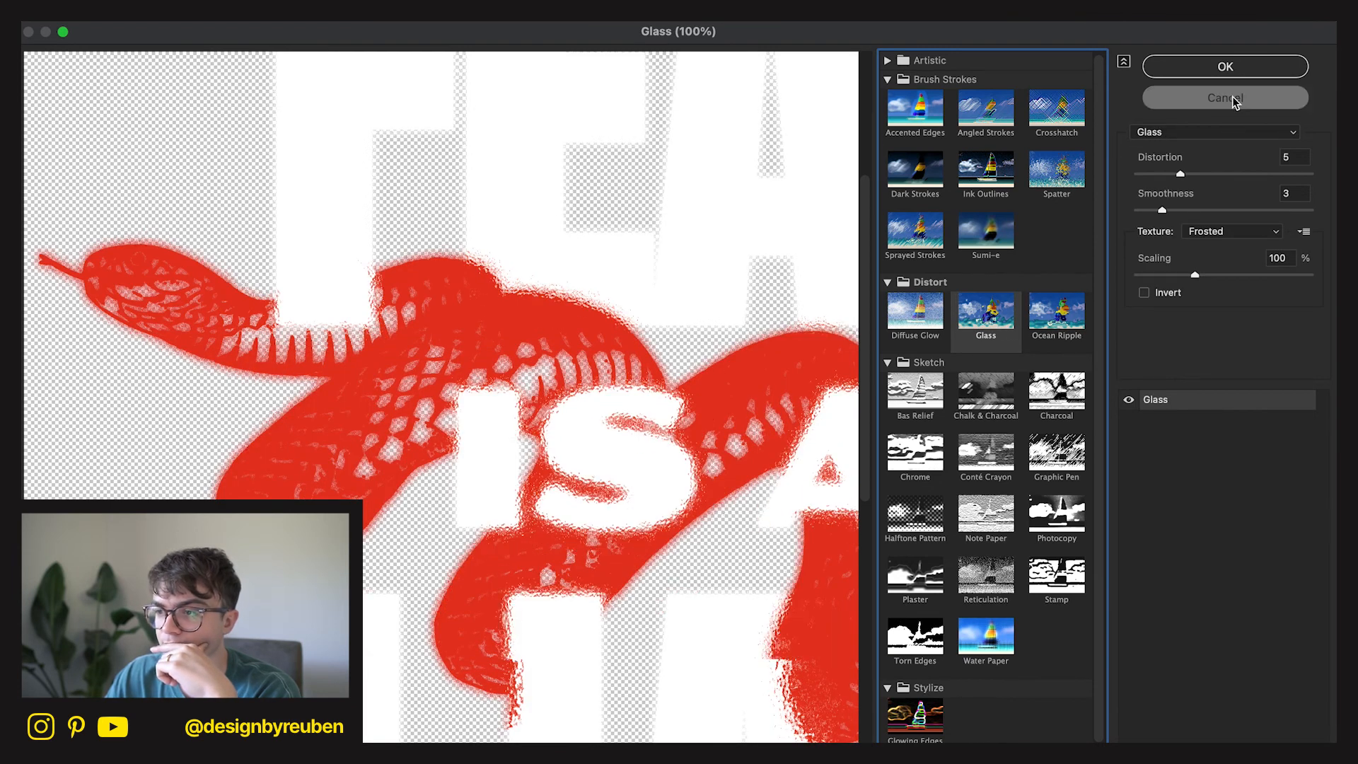
click(1230, 98)
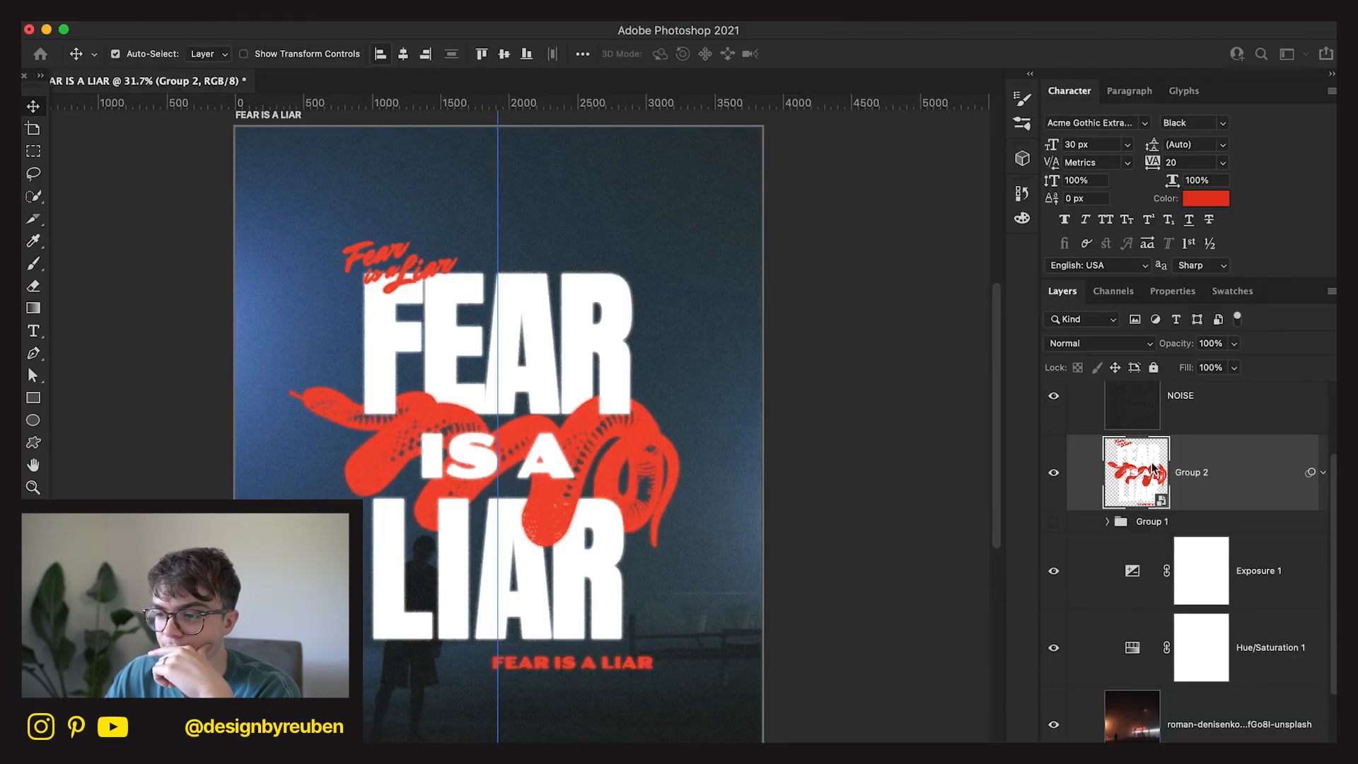
Add an orange inner shadow to the Group 2 smart object with a size of 40 px and 3% choke.
double_click(1258, 491)
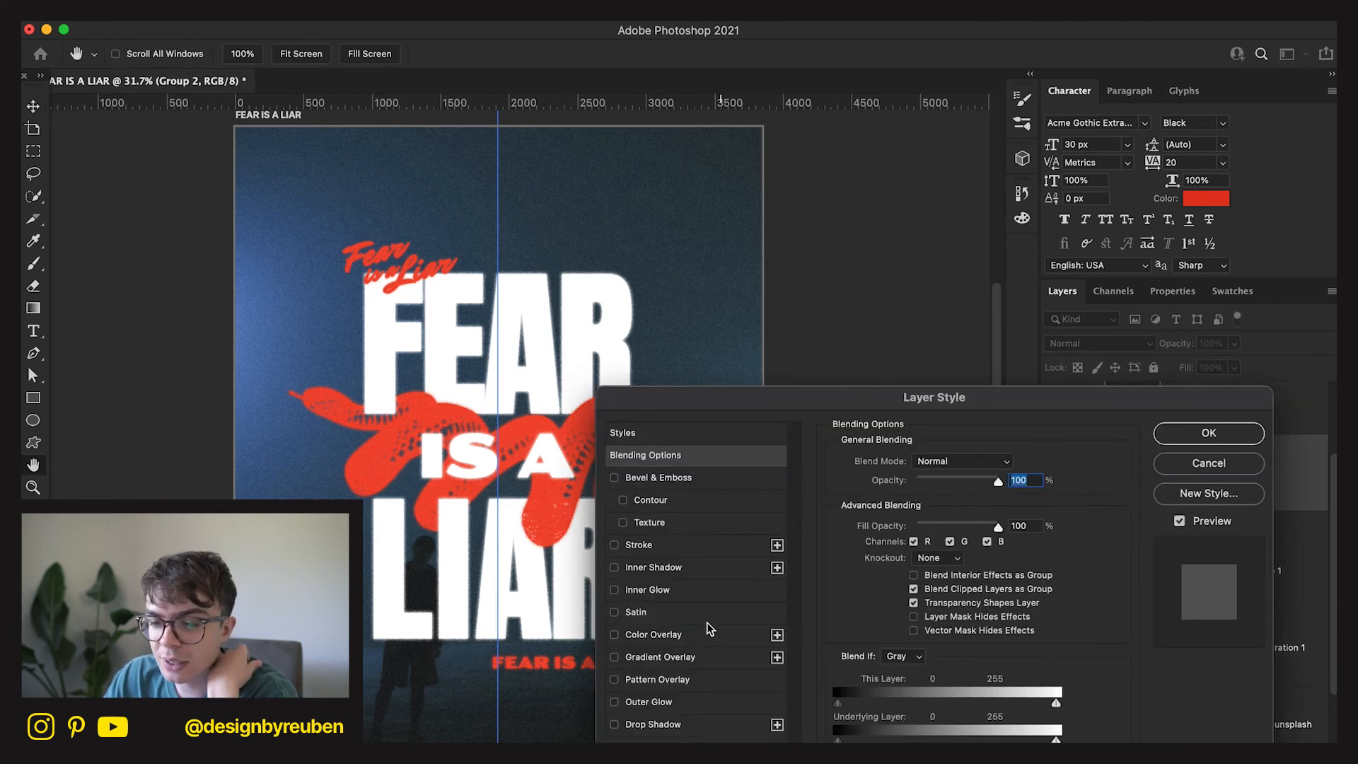
click(677, 568)
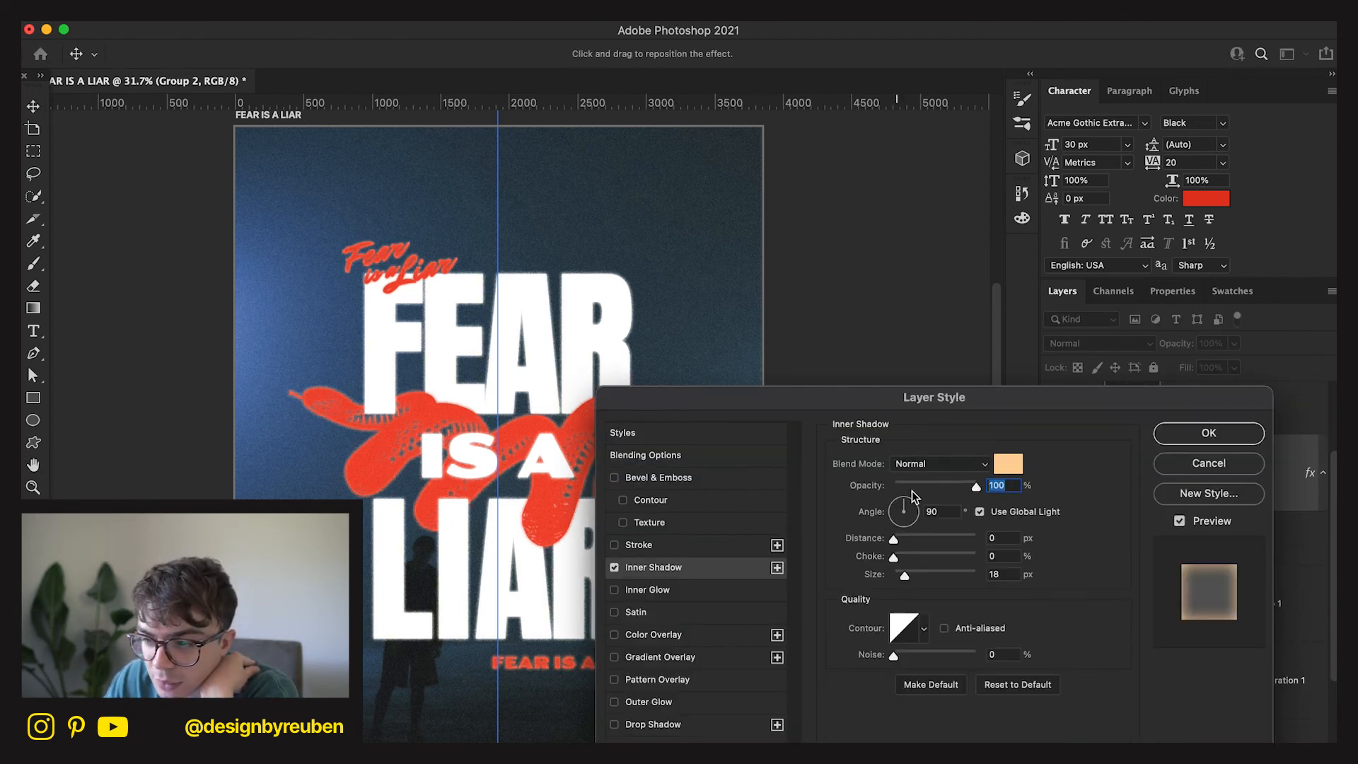
click(1010, 468)
drag(939, 600, 814, 552)
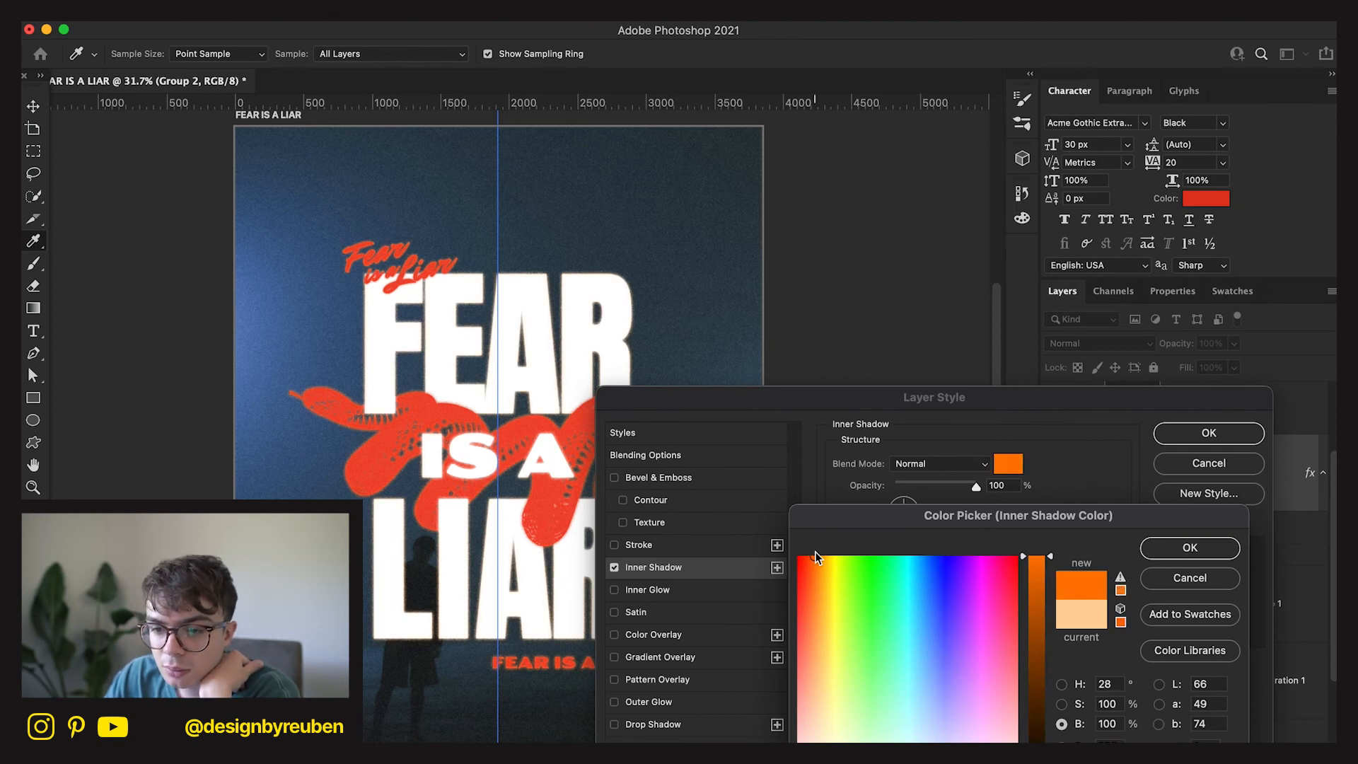
click(1189, 543)
mouse_move(910, 566)
mouse_down()
mouse_move(913, 537)
mouse_move(877, 541)
mouse_move(914, 559)
mouse_move(898, 558)
mouse_up()
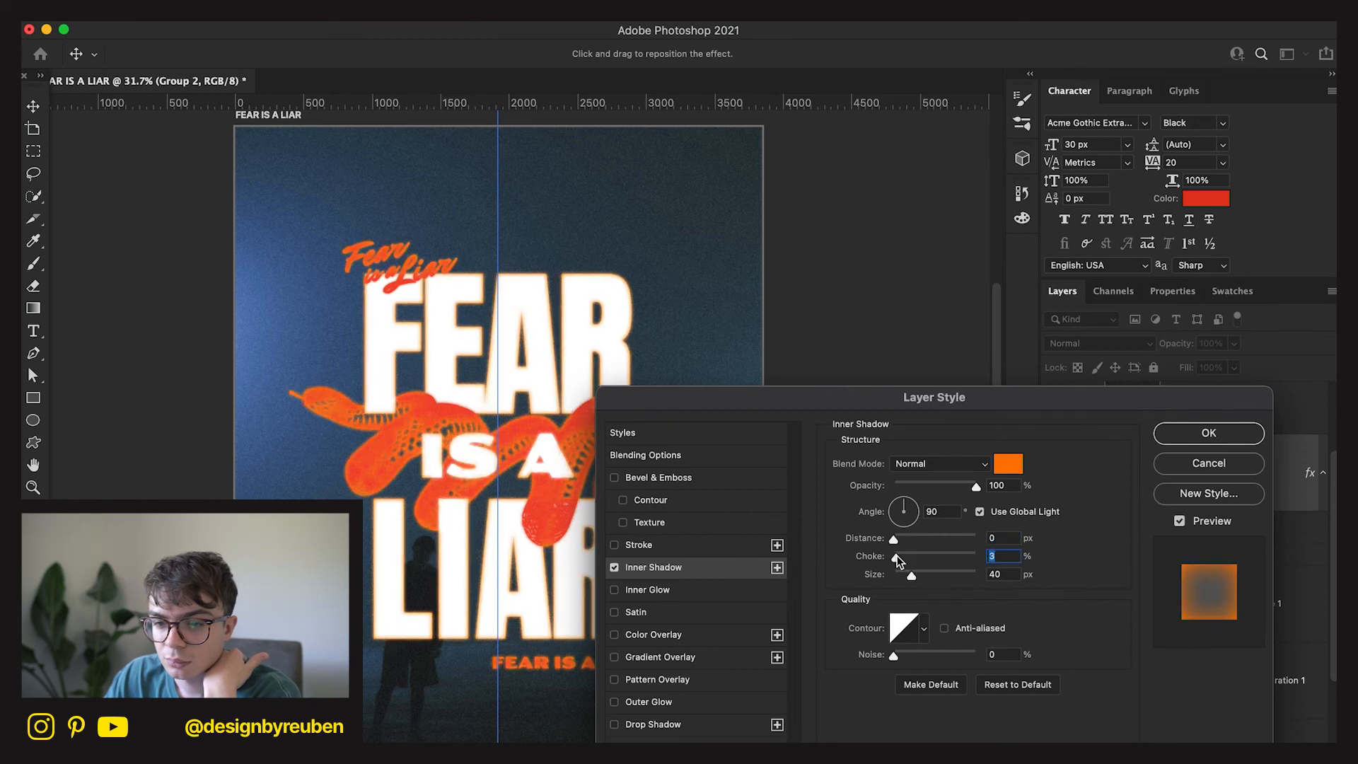
Recolour the inner shadow with the snake's red at 64% saturation and apply the layer style.
click(1007, 463)
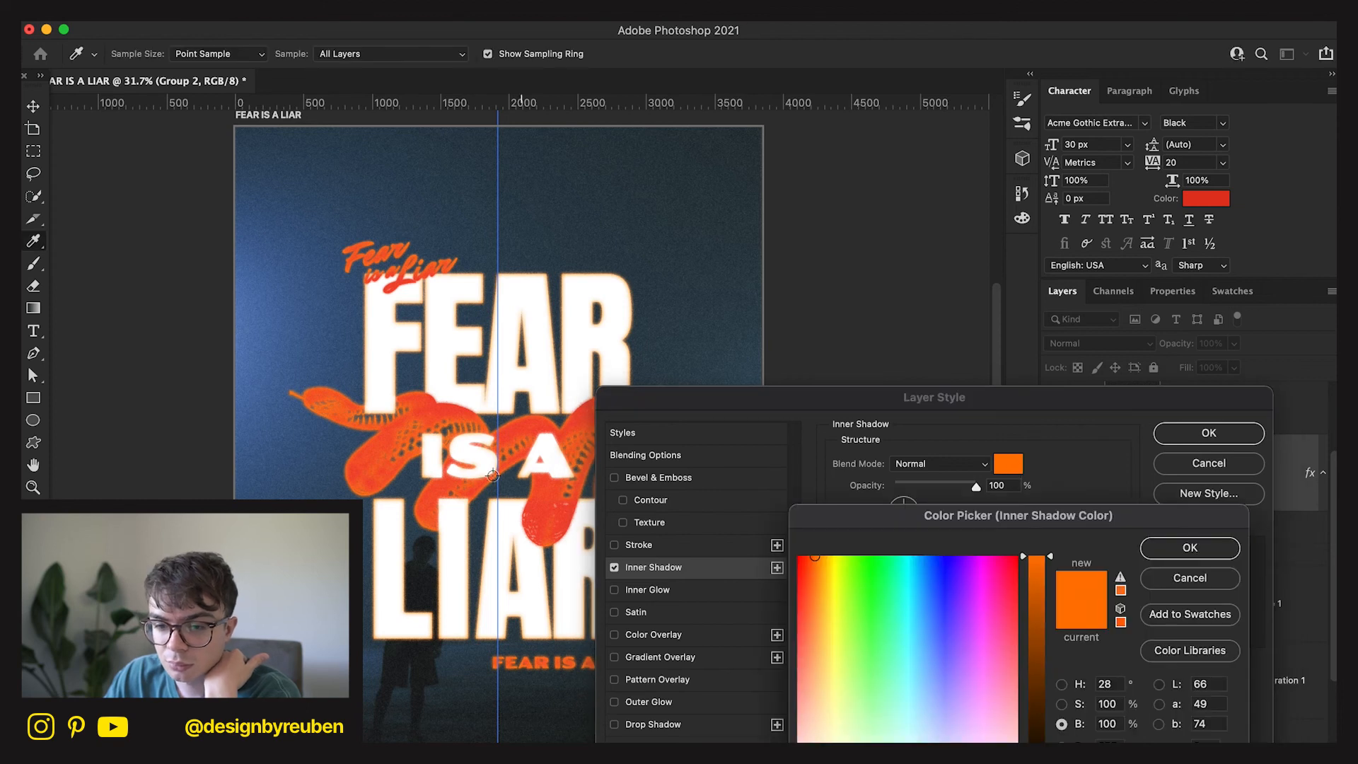
click(425, 498)
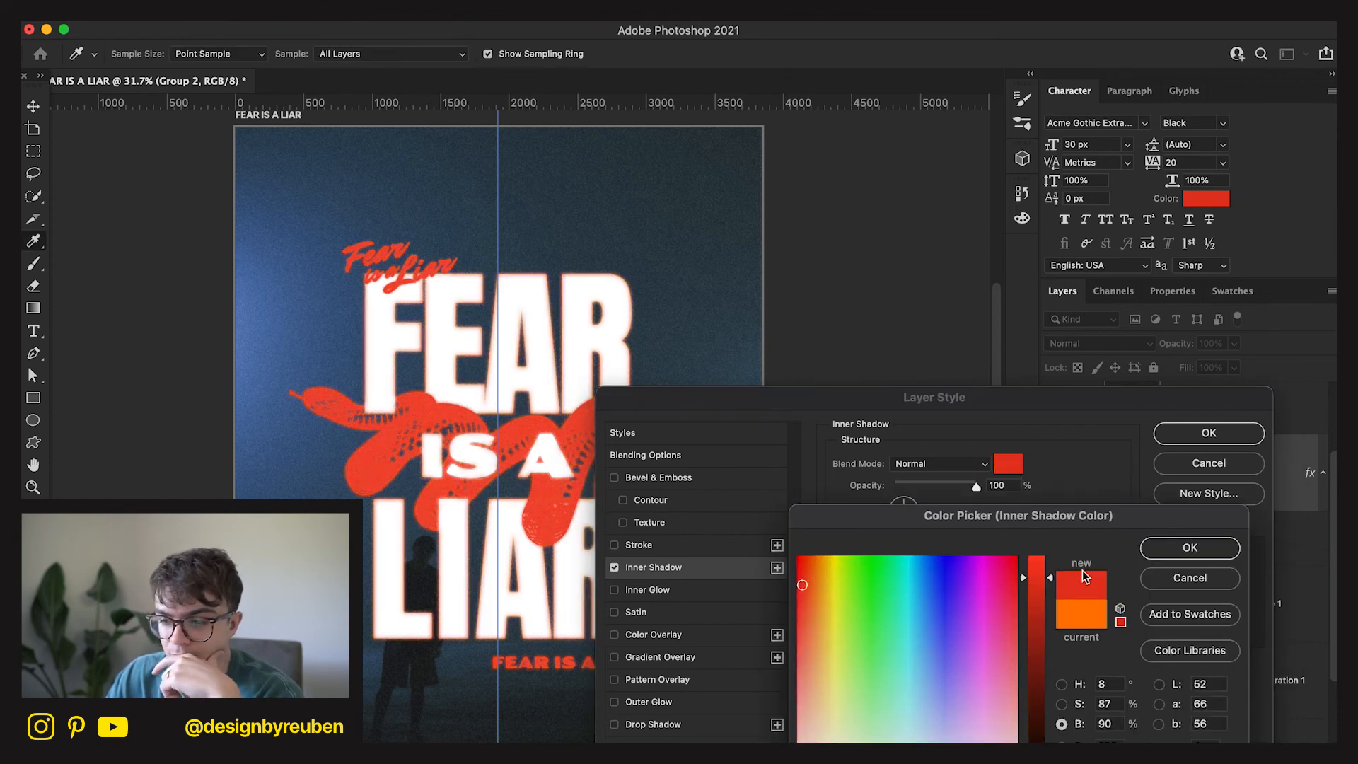
click(1061, 704)
drag(1036, 602, 1041, 635)
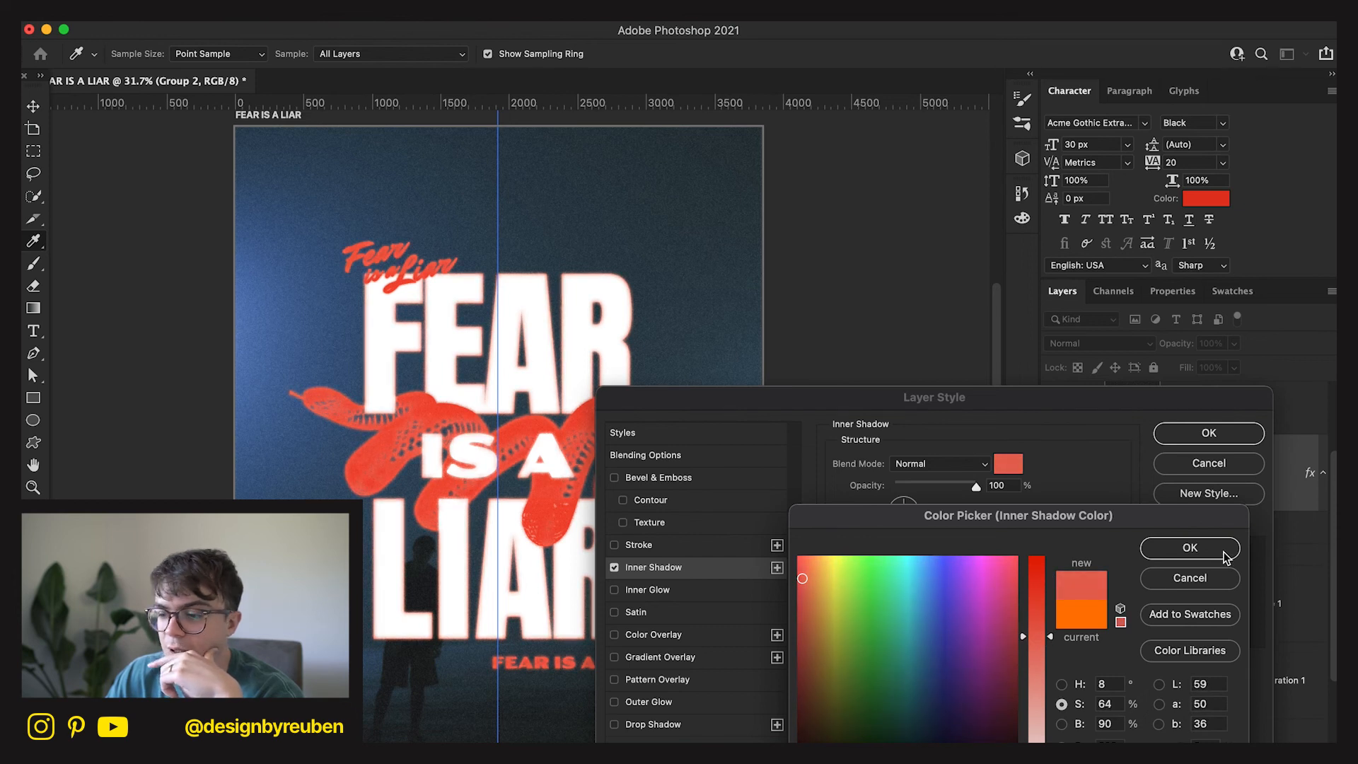
click(1190, 547)
click(1209, 433)
click(872, 562)
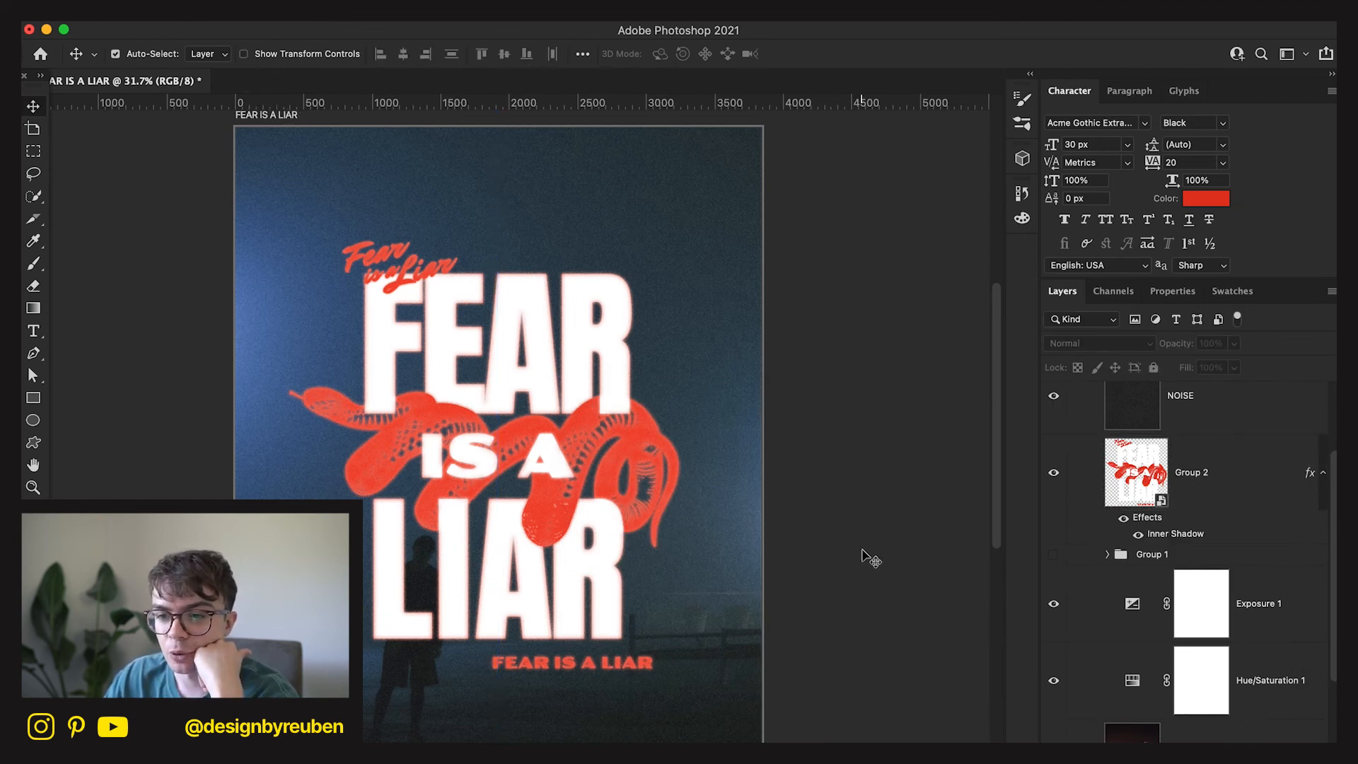
Convert the Group 2 layer with its inner shadow into a new smart object.
click(1206, 483)
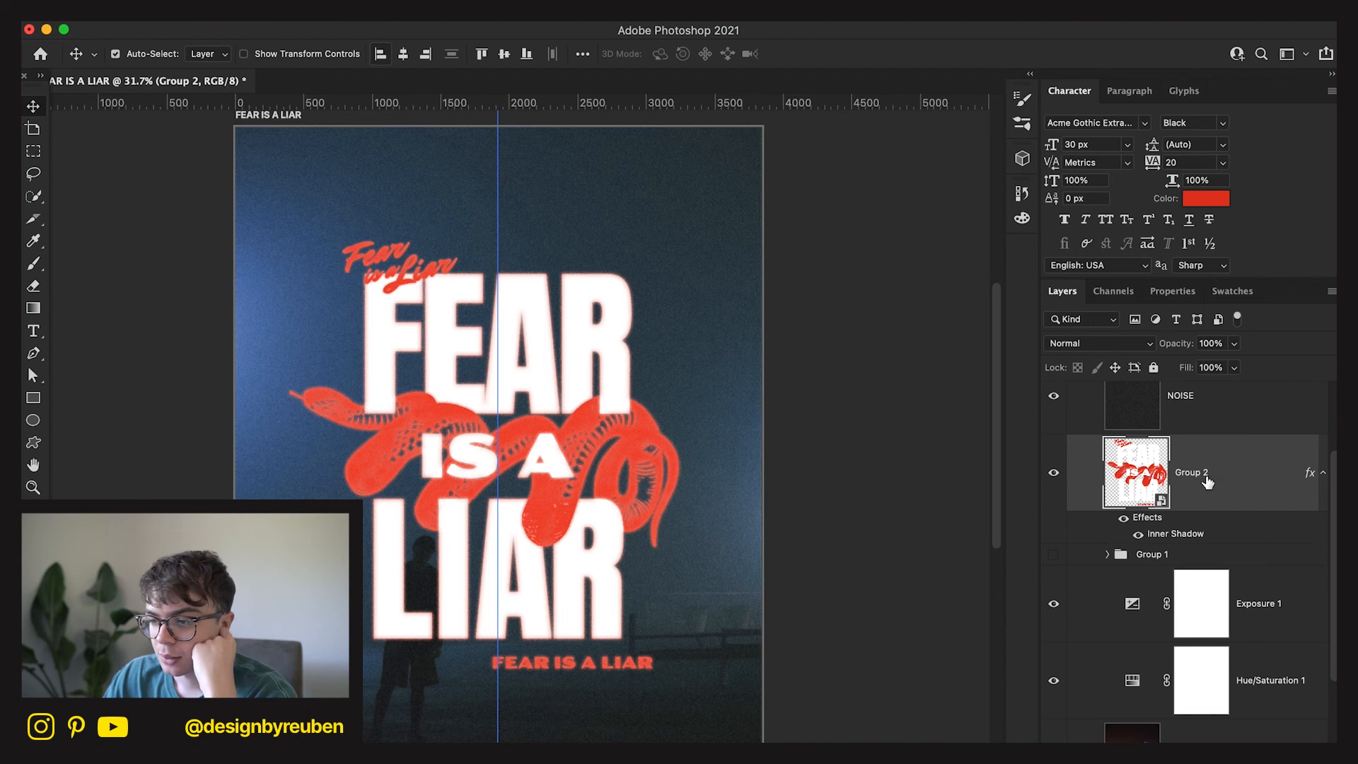
right_click(1223, 496)
key(Escape)
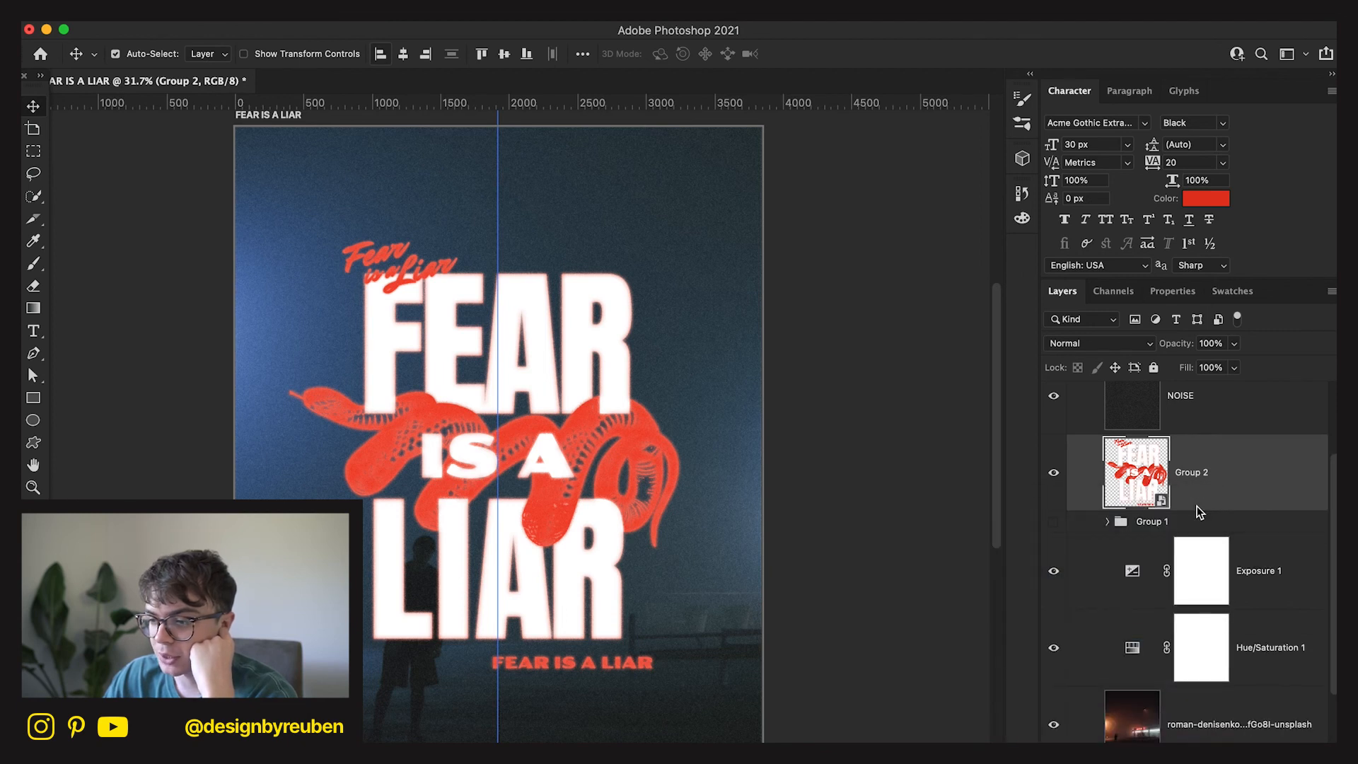
Add a Hue/Saturation adjustment layer above the Group 2 smart object and clip it to that layer.
click(1214, 741)
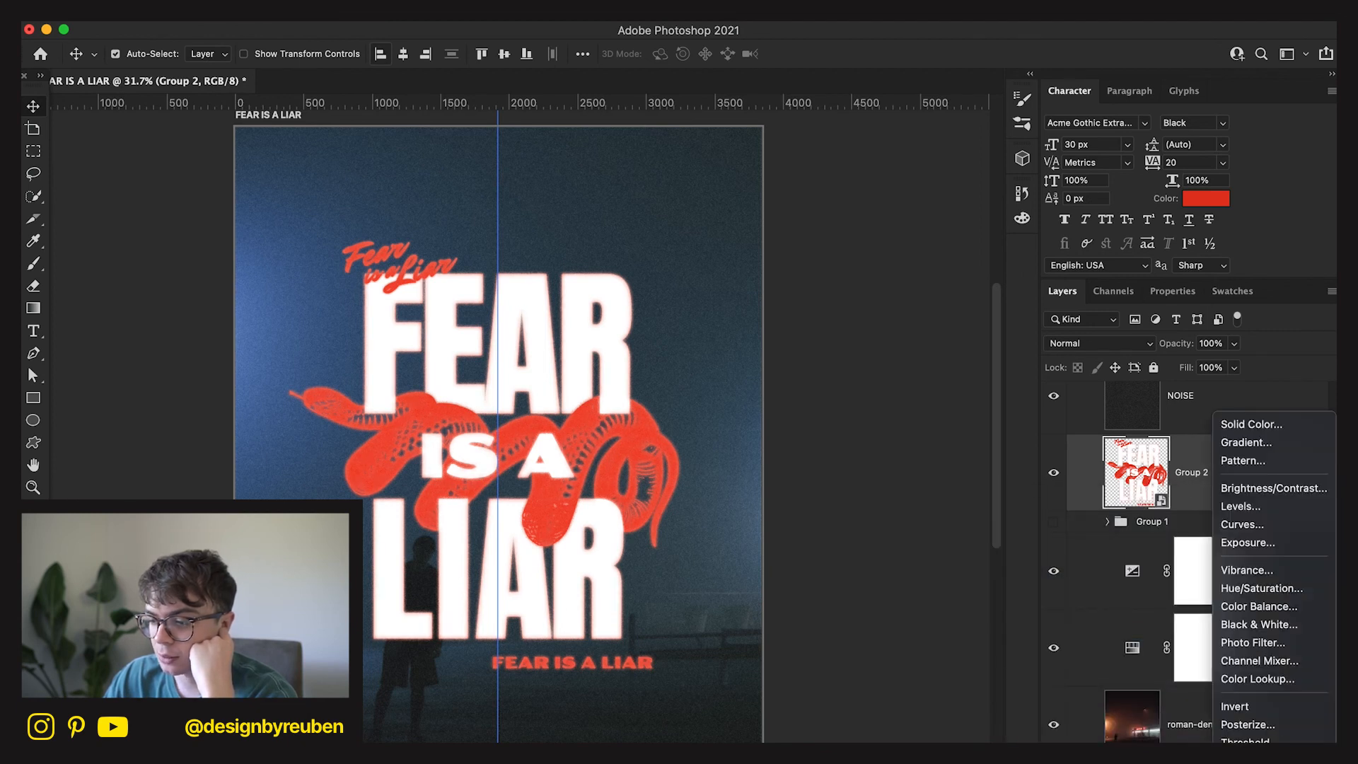
click(1252, 590)
click(1061, 292)
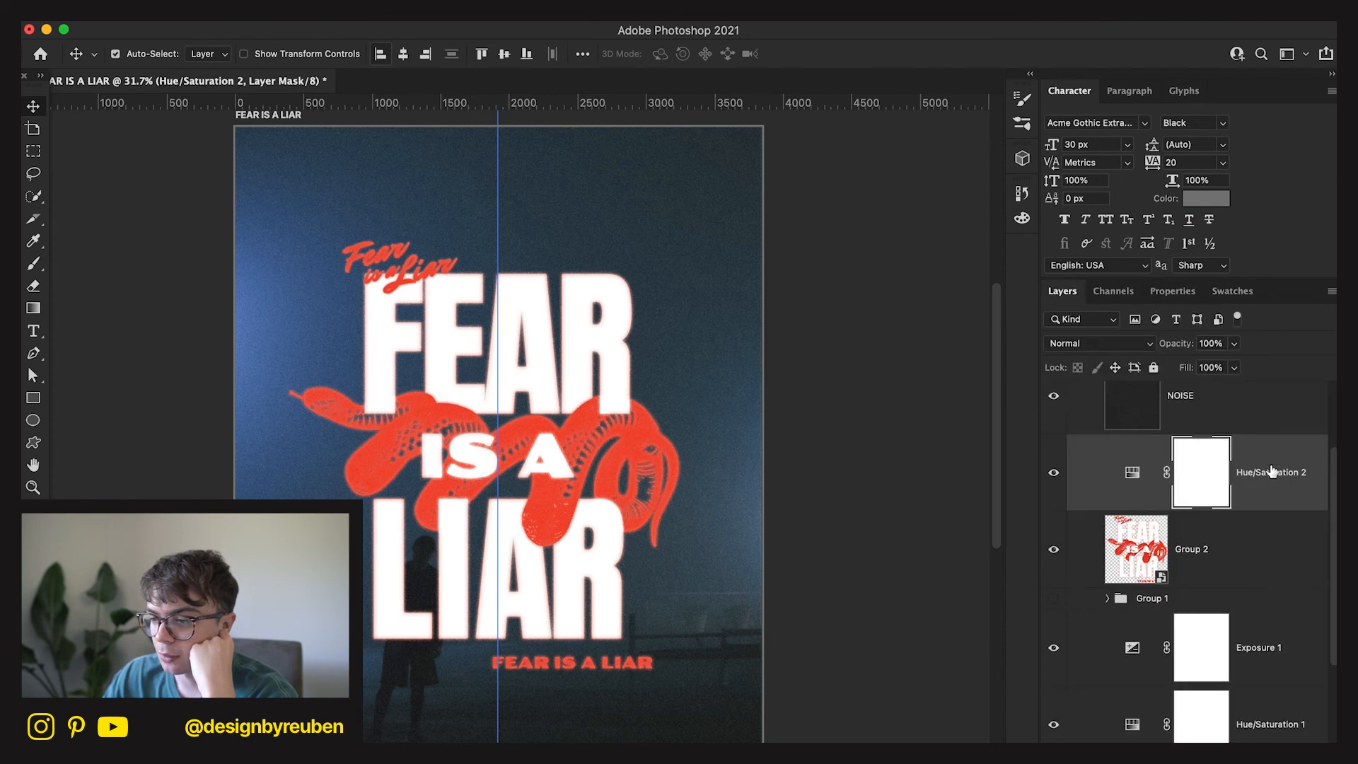
right_click(1058, 475)
click(1252, 468)
scroll(1252, 468, down, 3)
scroll(1252, 468, up, 5)
right_click(1281, 595)
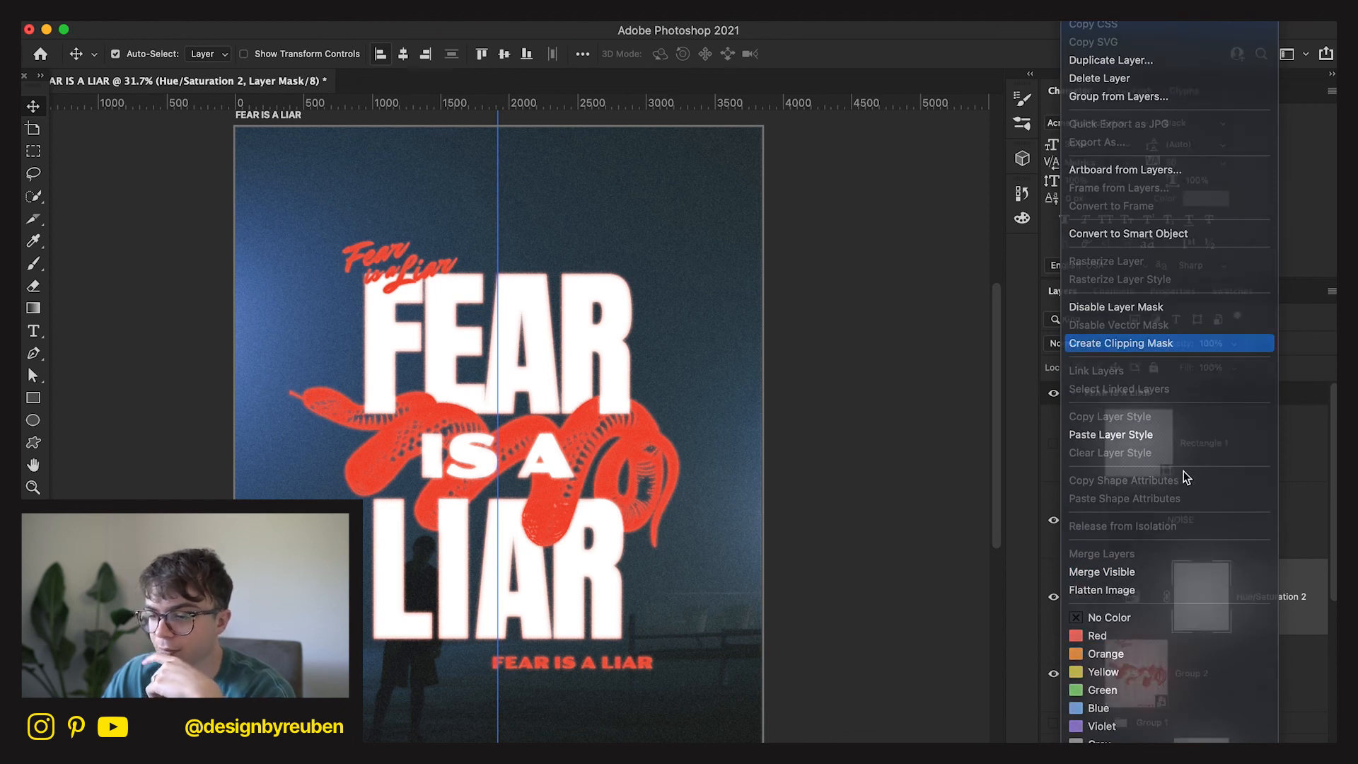
click(1157, 346)
Set the clipped adjustment's hue to +12 and saturation to +27, and compare the artwork with and without it.
click(1173, 291)
drag(1160, 415, 1220, 441)
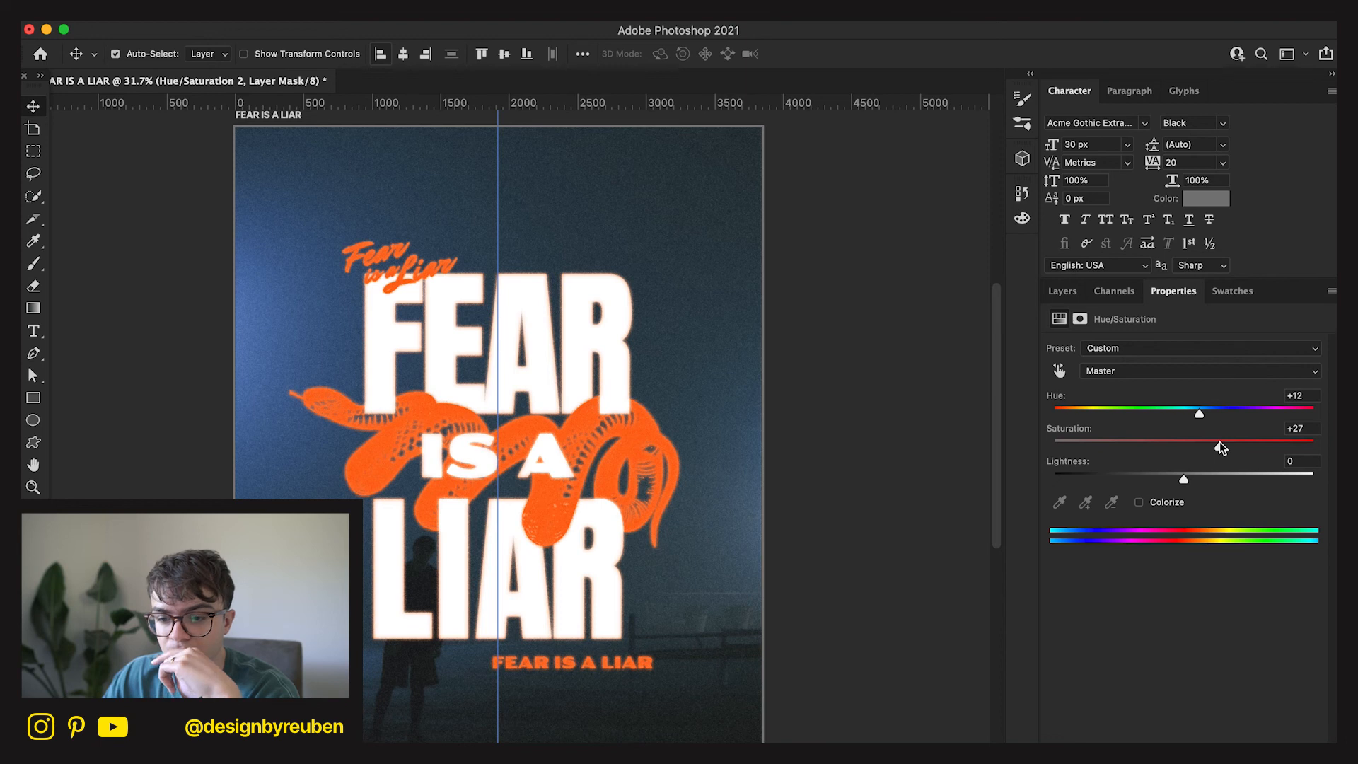
click(1062, 291)
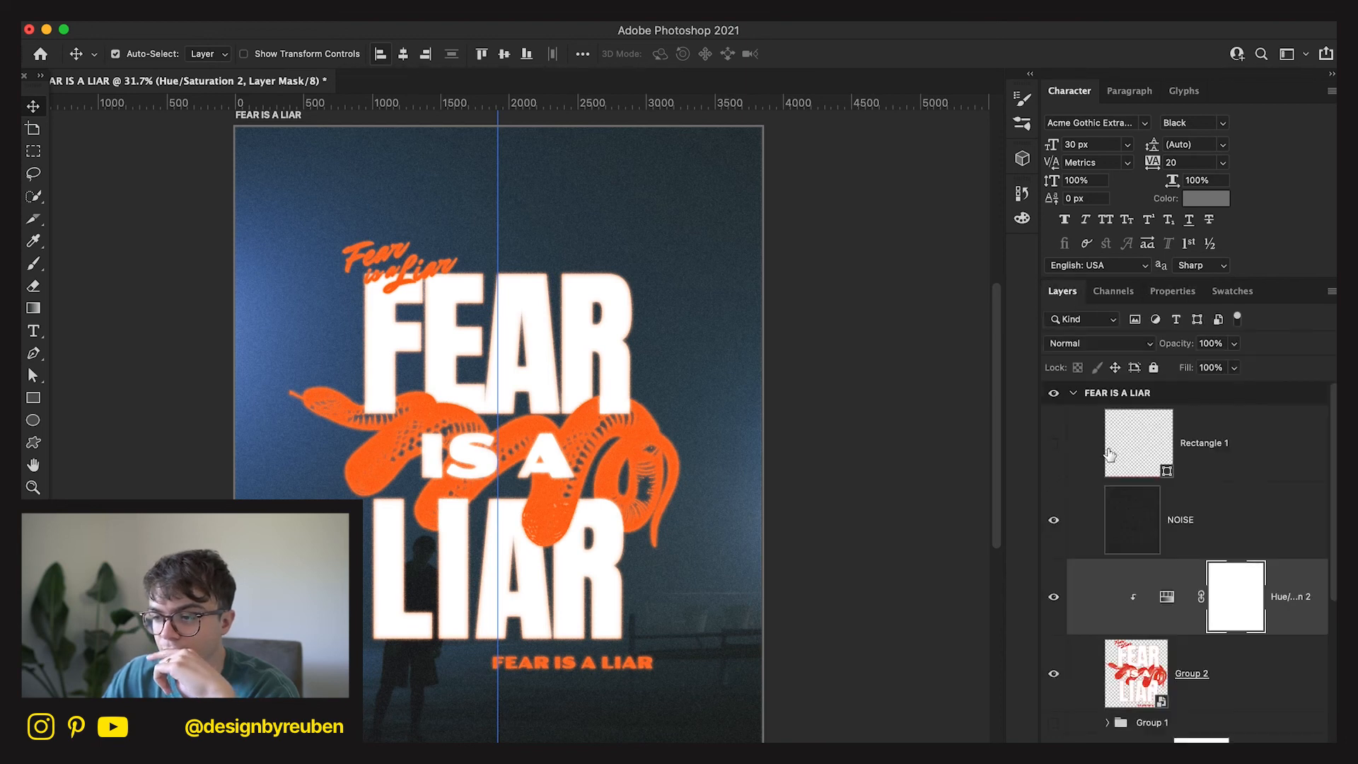
click(1054, 598)
click(1053, 598)
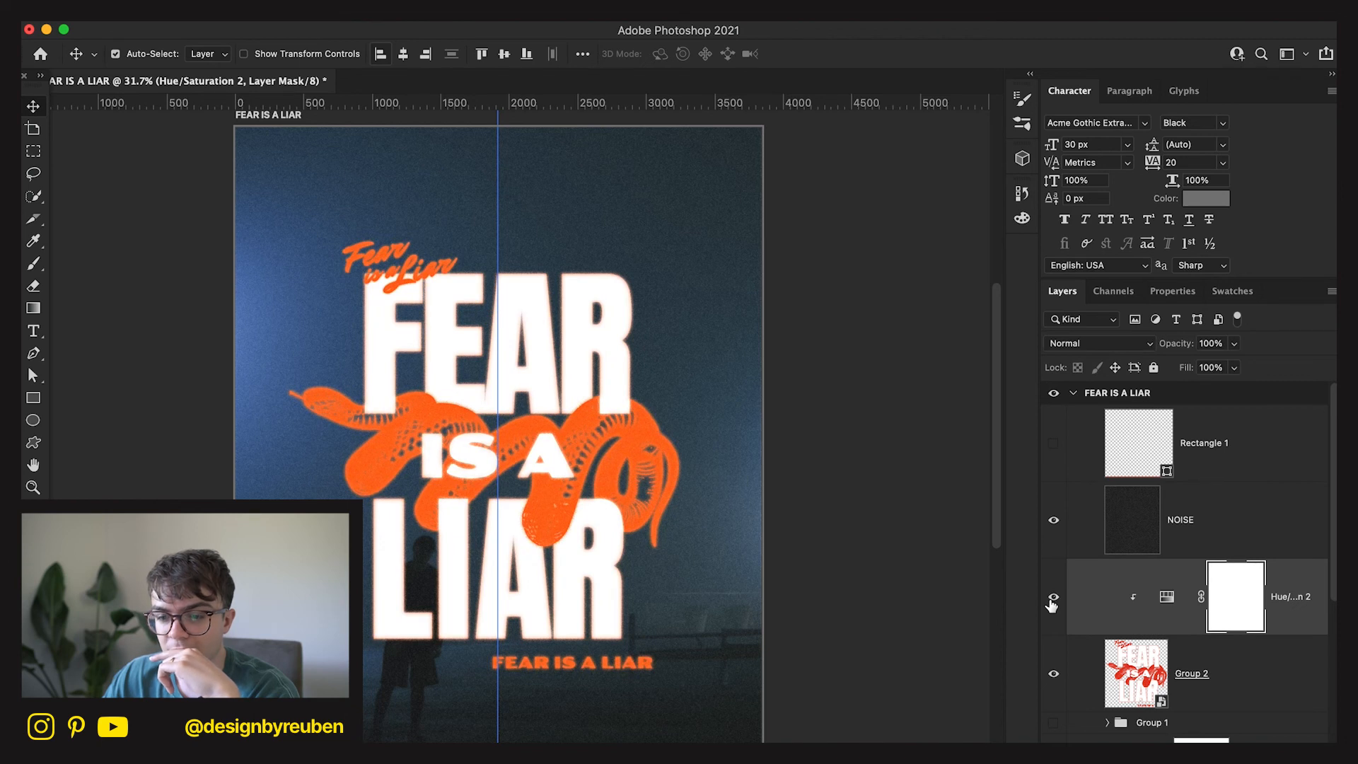
Show the Rectangle 1 margin frame and scale the Group 2 smart object to 105.13%.
click(1207, 666)
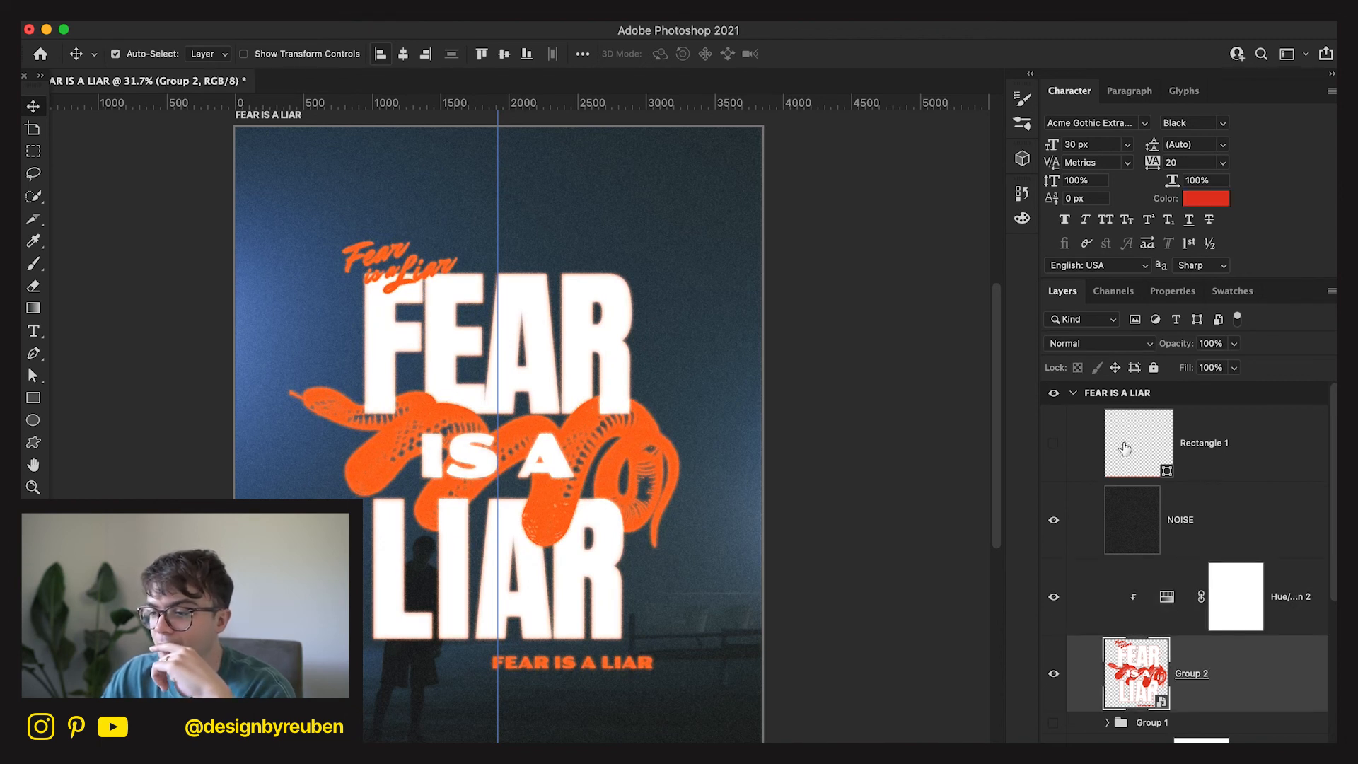
click(1059, 444)
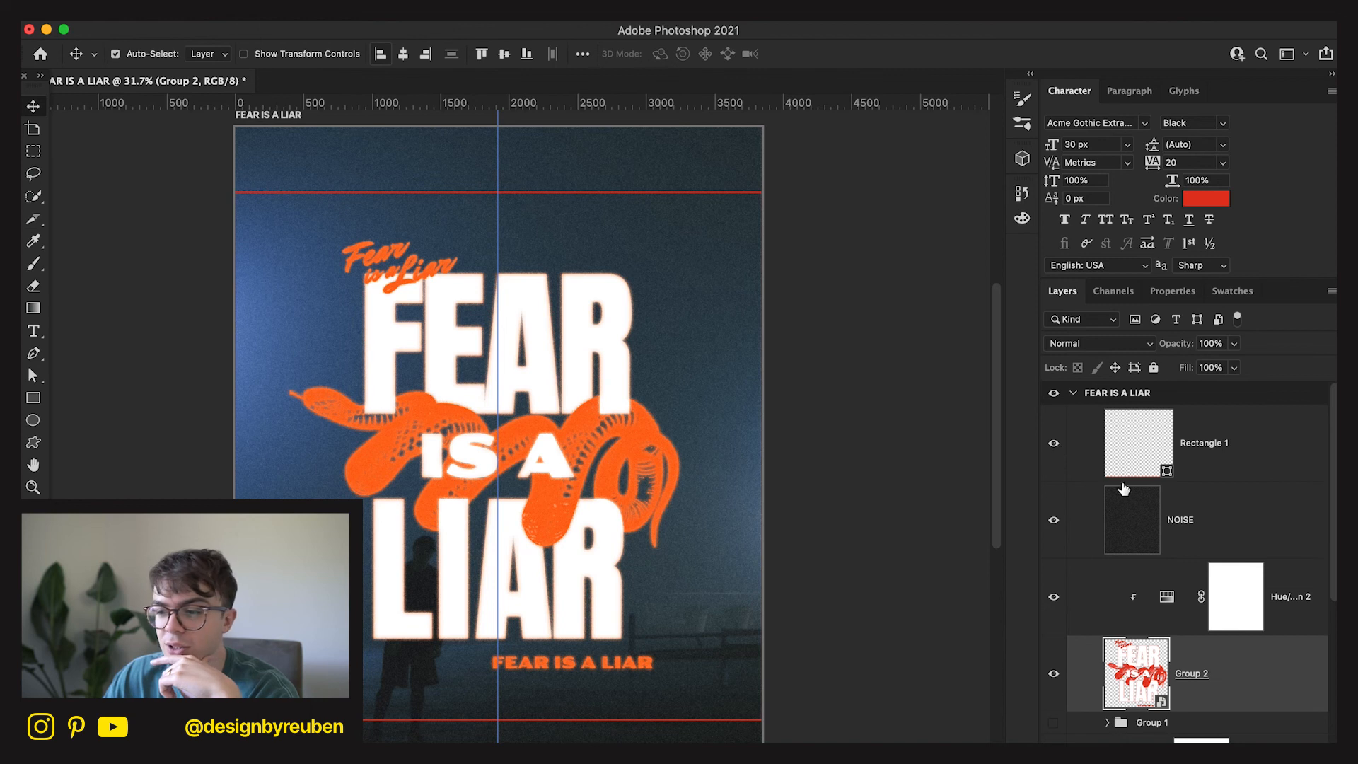
scroll(1174, 601, down, 2)
key(ctrl+t)
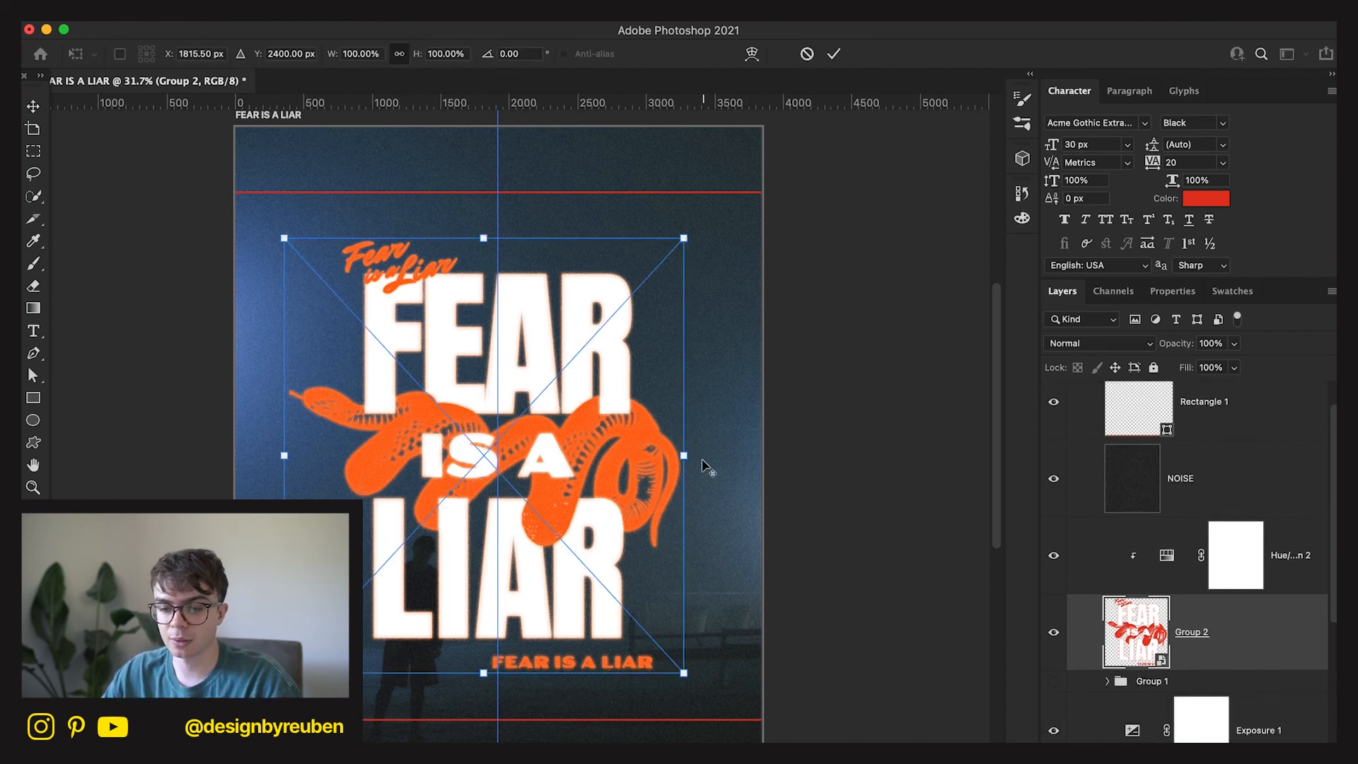
mouse_move(684, 455)
mouse_down()
mouse_move(707, 454)
mouse_move(694, 456)
mouse_up()
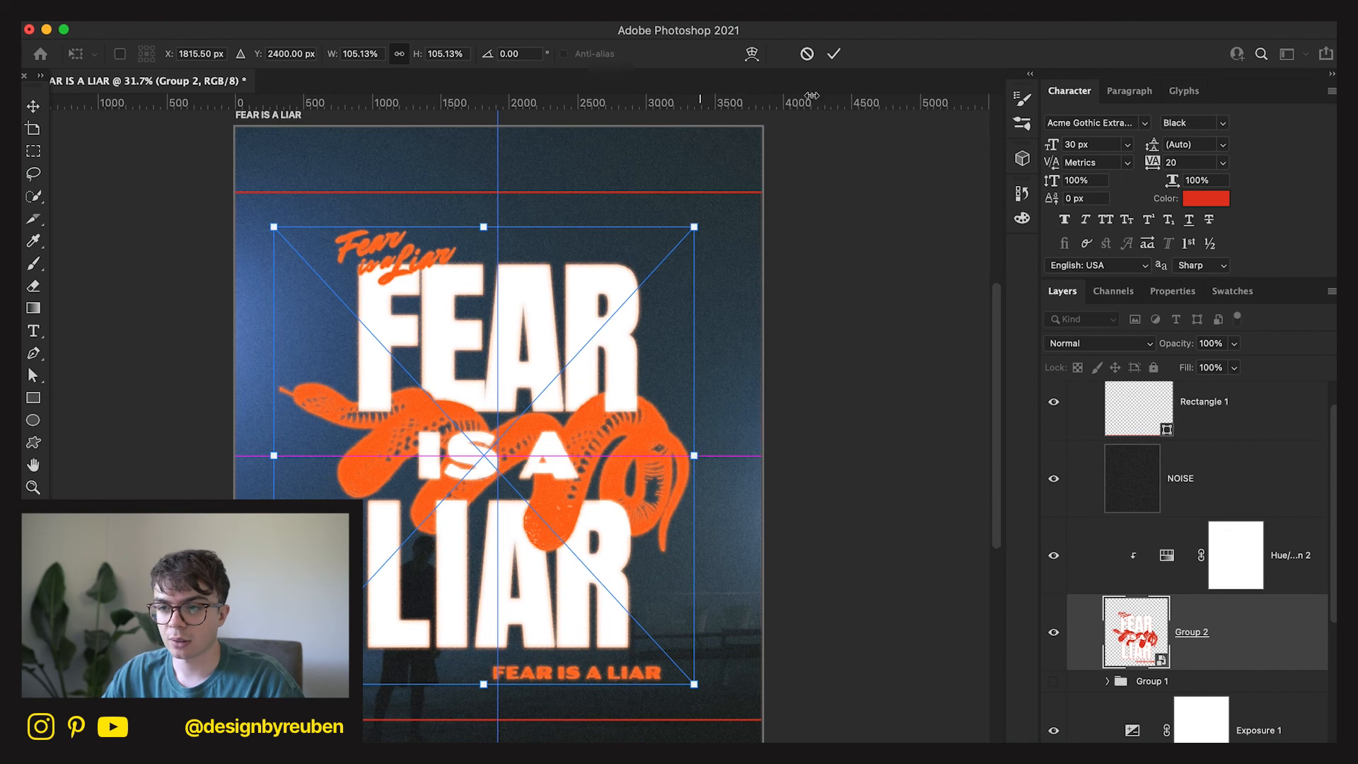
click(835, 54)
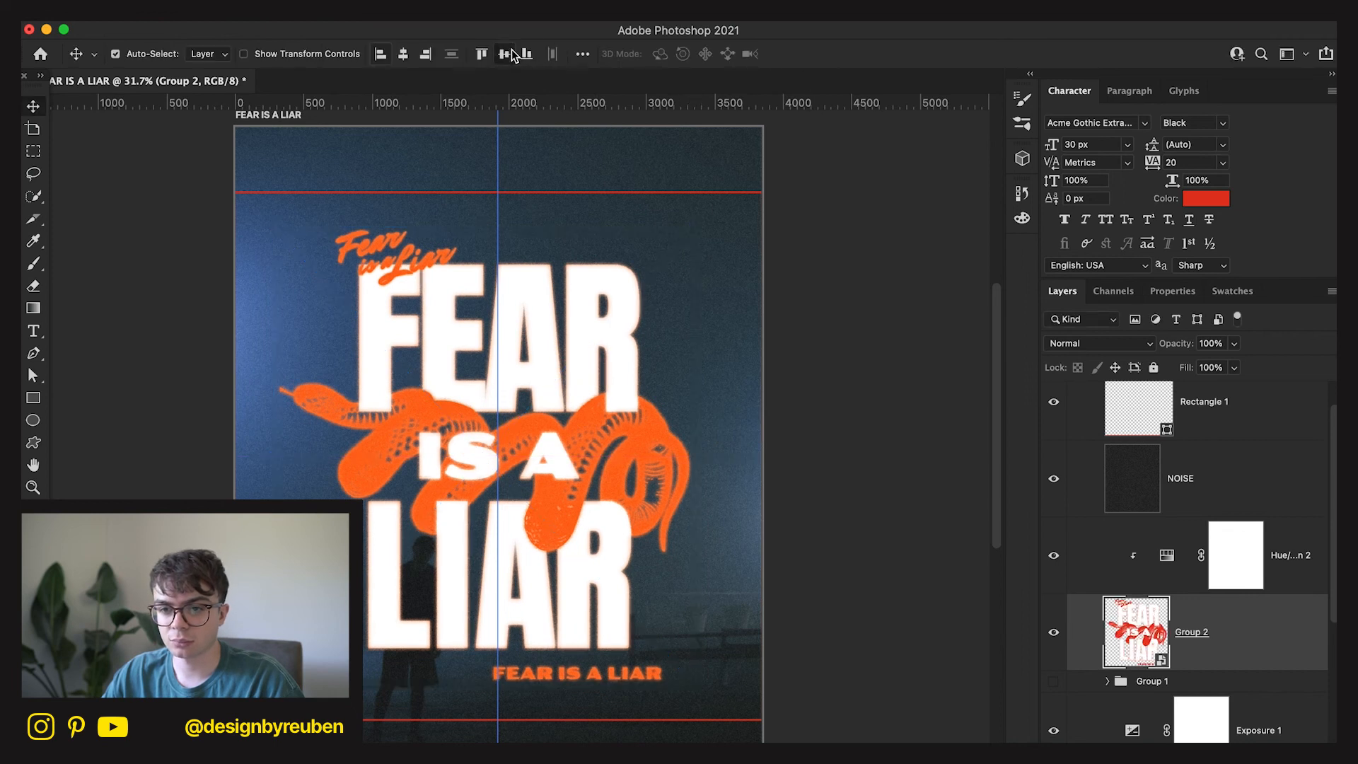
click(896, 538)
Examine the background by toggling the visibility of the night street photo and the black Layer 2.
scroll(879, 535, down, 5)
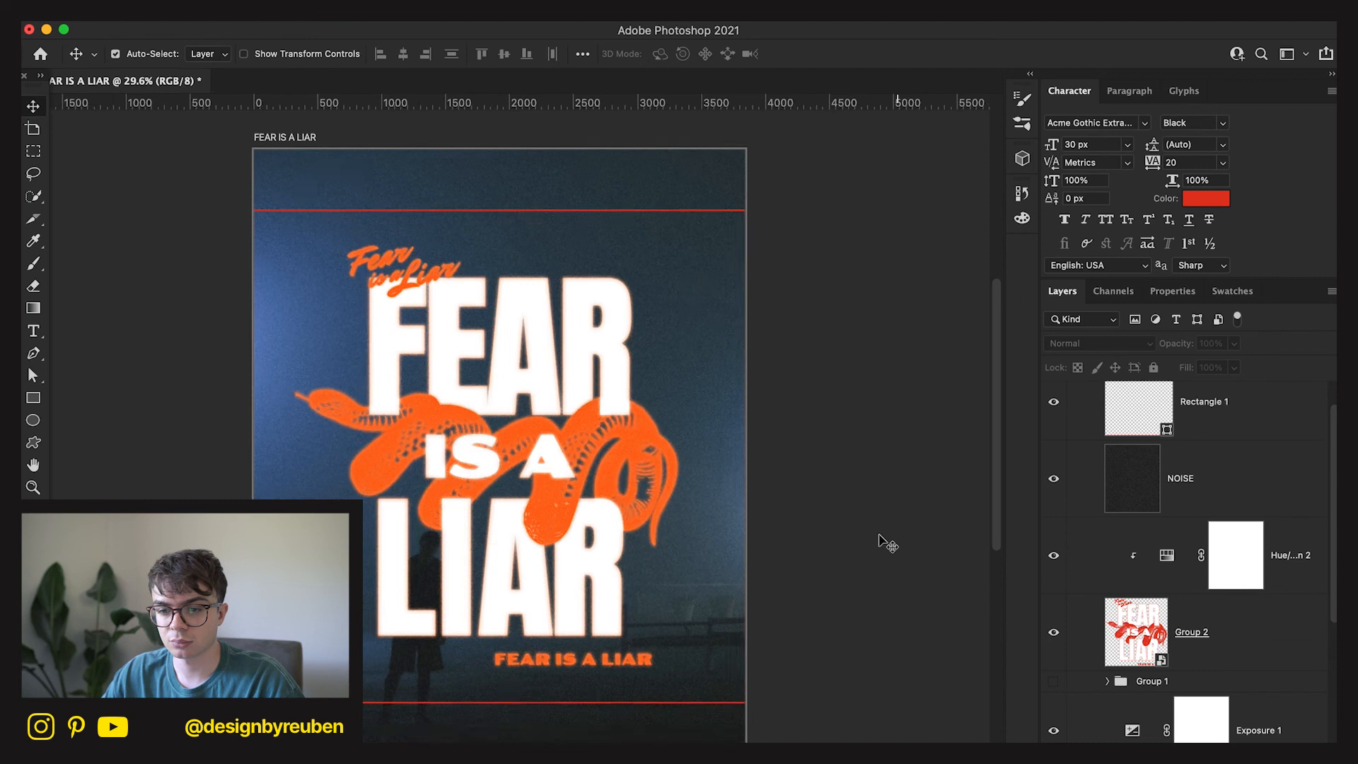
scroll(881, 537, down, 2)
scroll(892, 551, up, 1)
scroll(1213, 631, down, 5)
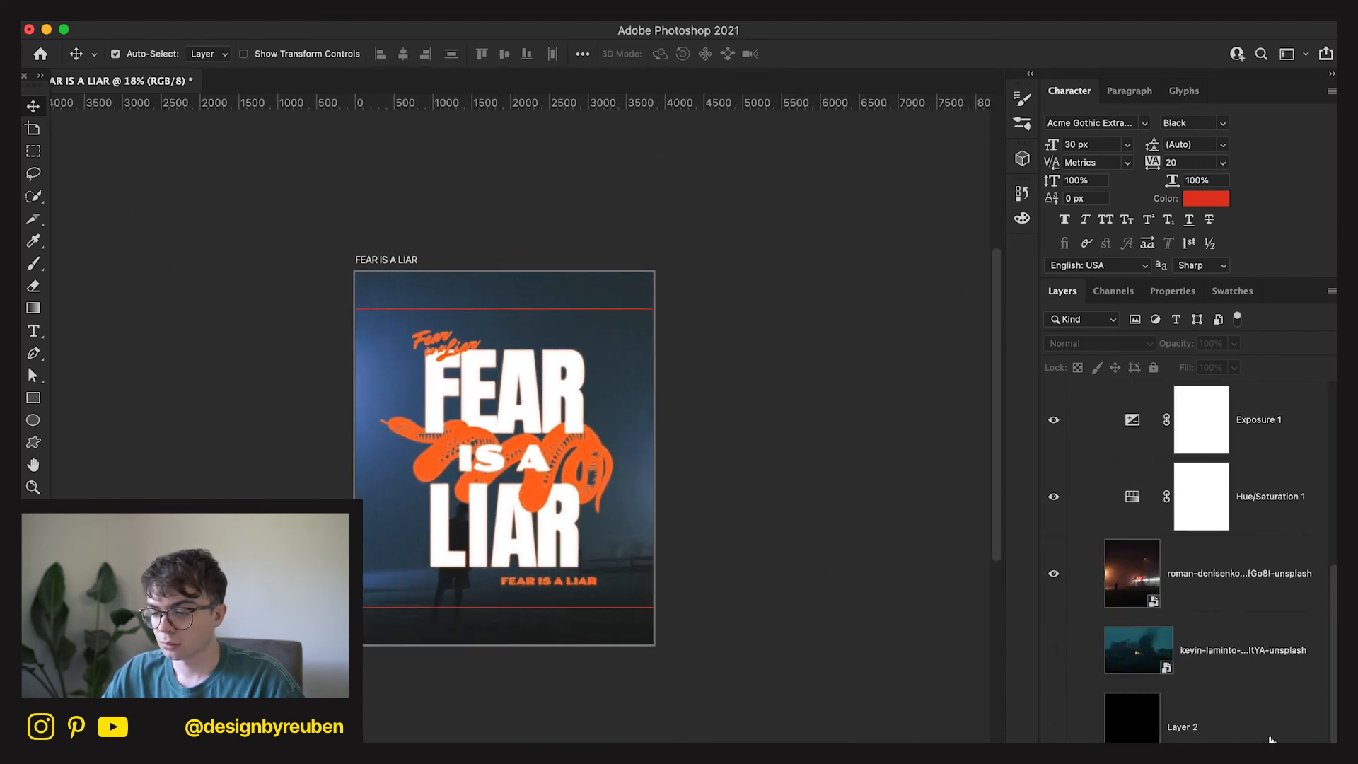
click(1213, 631)
click(1209, 546)
drag(577, 553, 510, 543)
drag(677, 580, 689, 550)
click(1053, 538)
click(1070, 691)
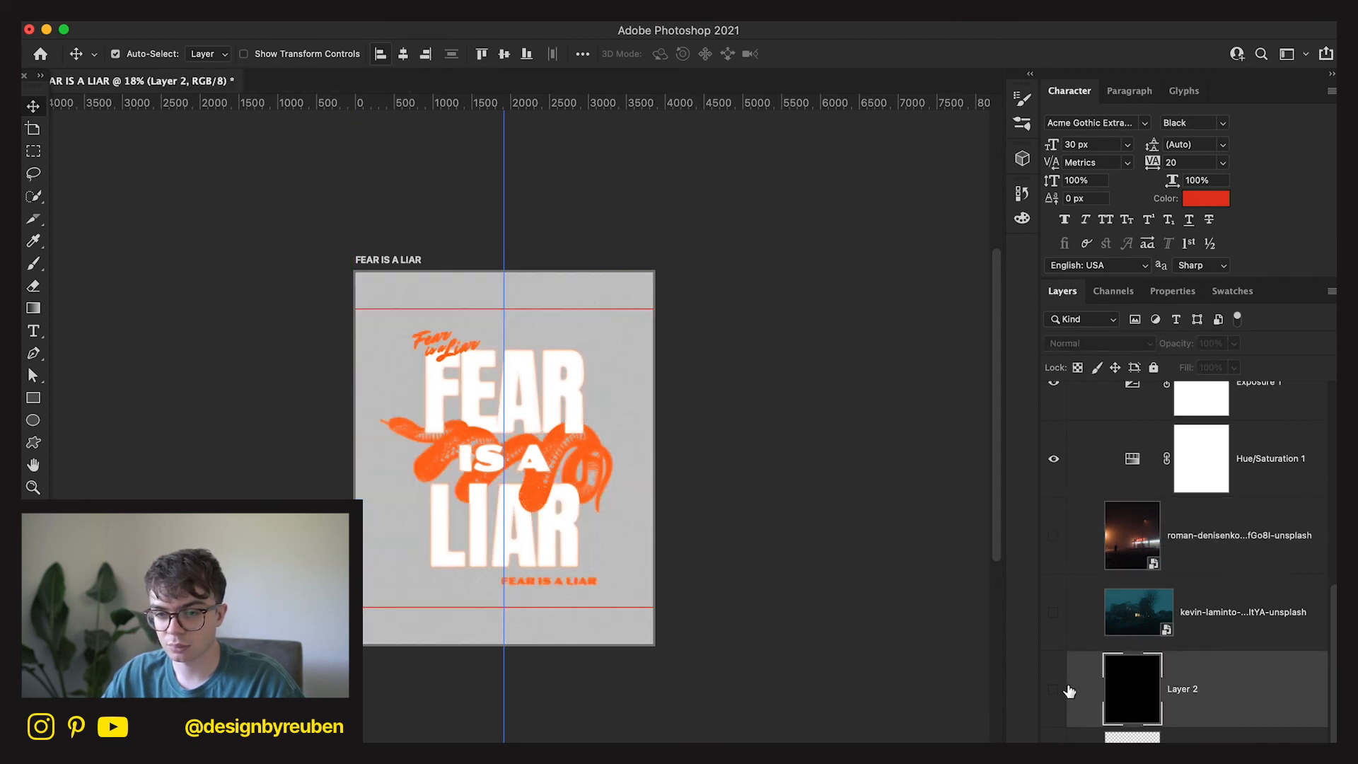
click(1058, 698)
click(1056, 699)
click(1053, 537)
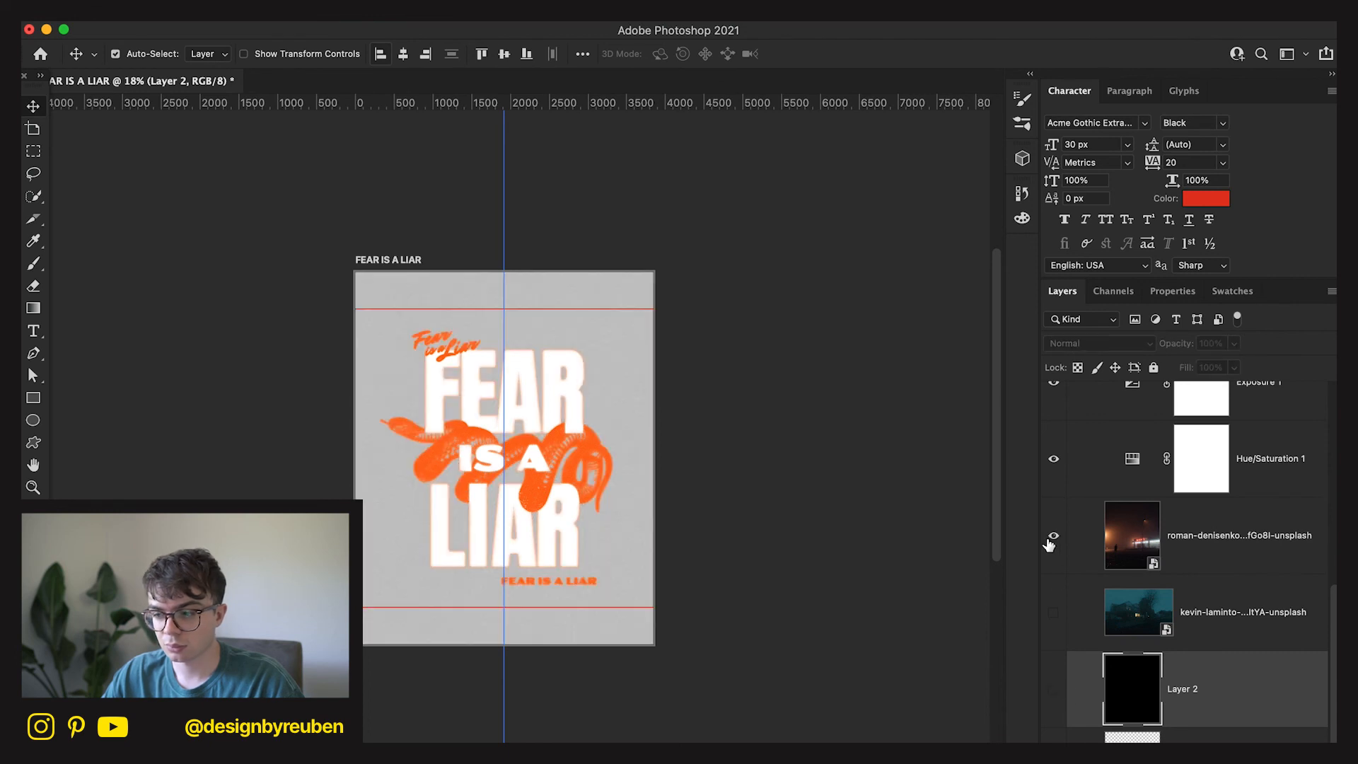
Enlarge the night street photo to 342.42% and reposition it at about X 6184 px, Y 0 px.
click(1243, 555)
key(super+t)
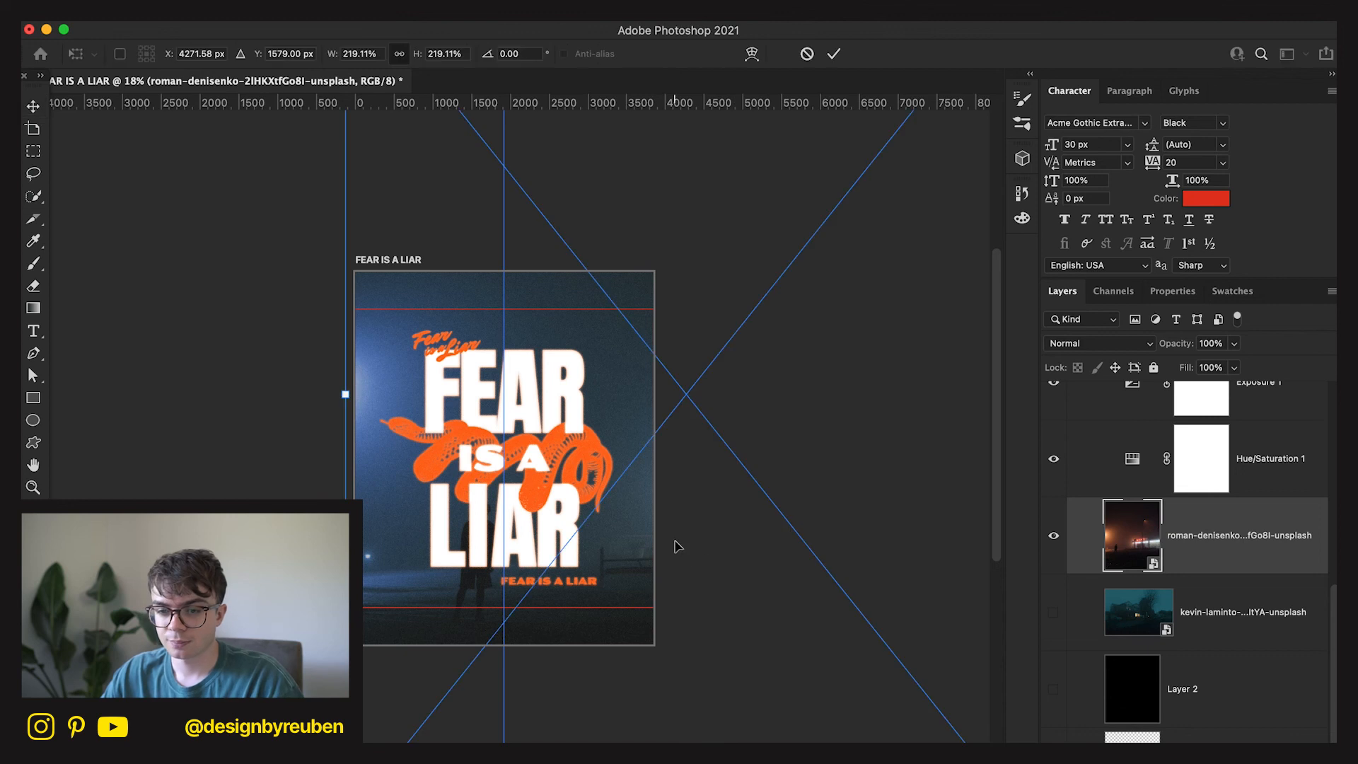
key(super+0)
key(super+minus)
drag(705, 436, 871, 441)
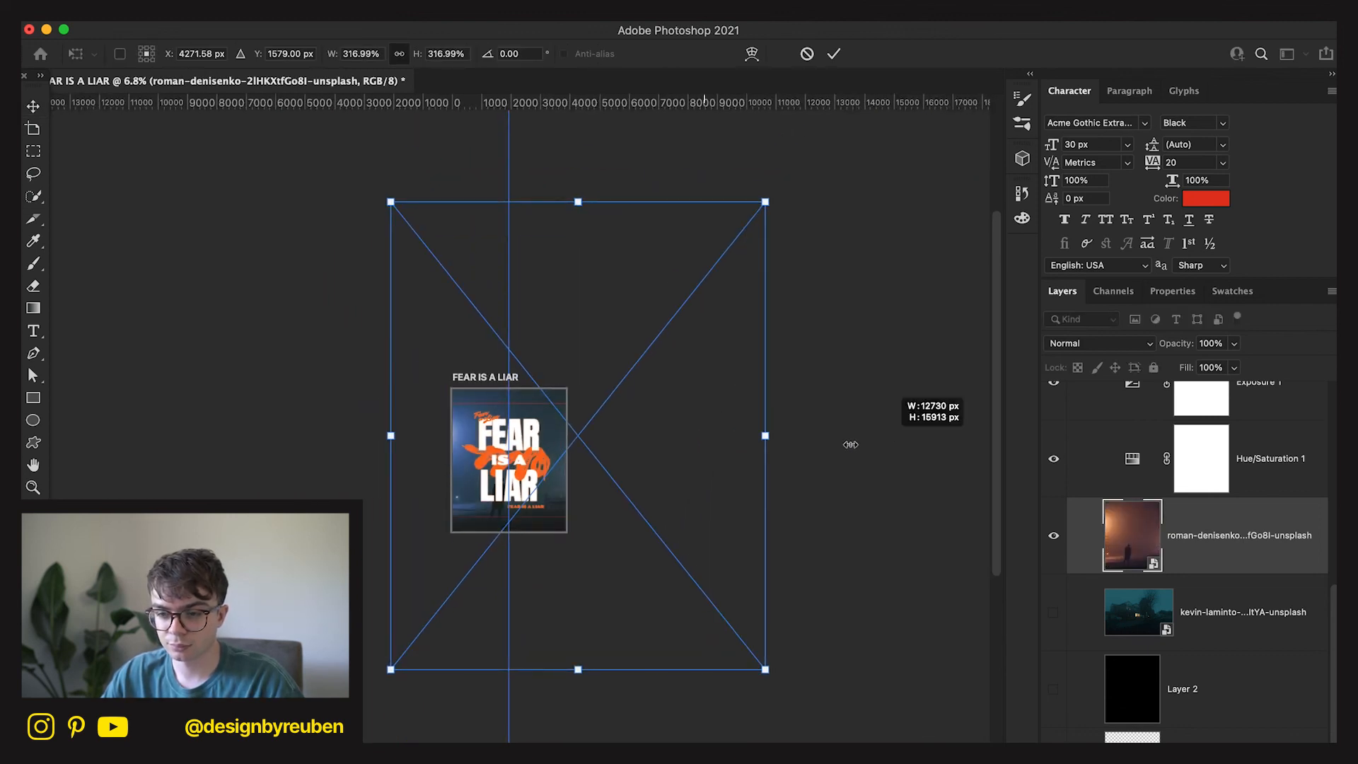
drag(835, 444, 837, 449)
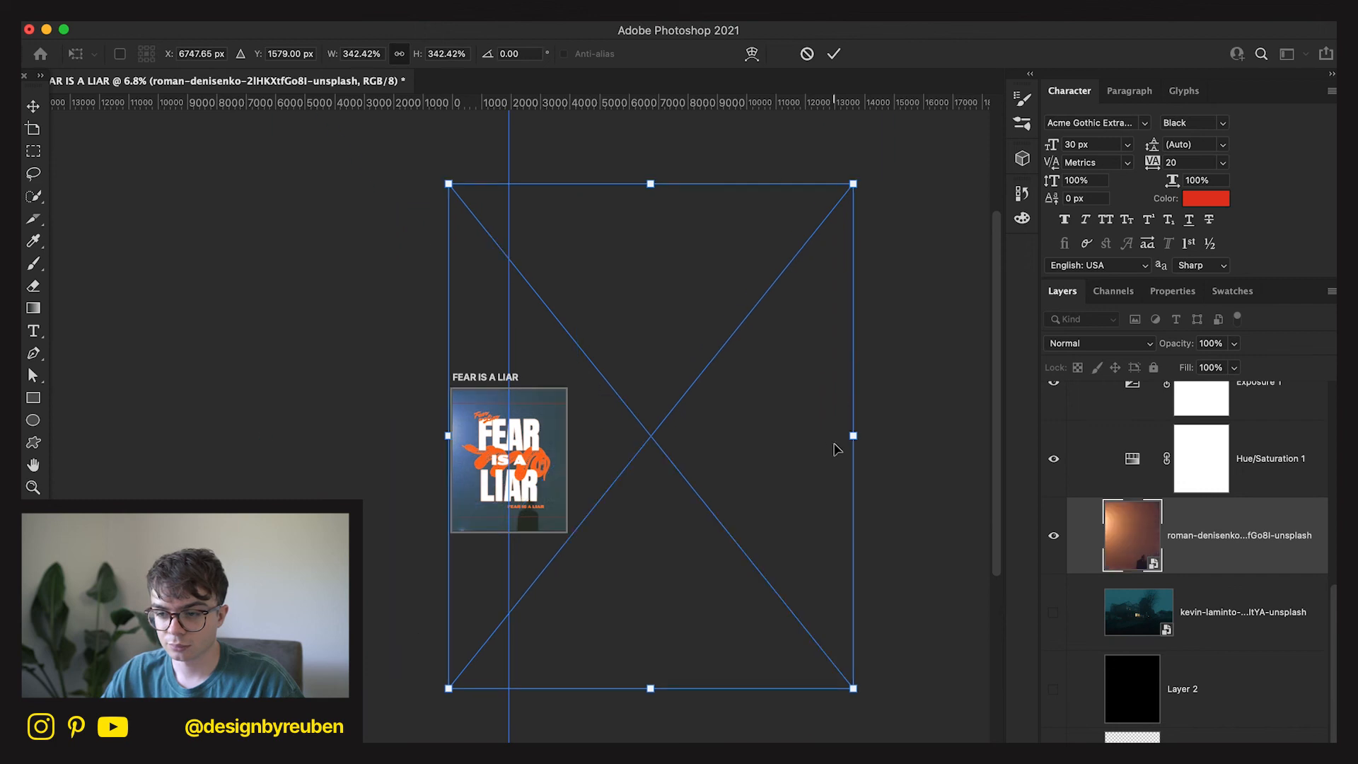
drag(711, 534, 699, 453)
click(832, 55)
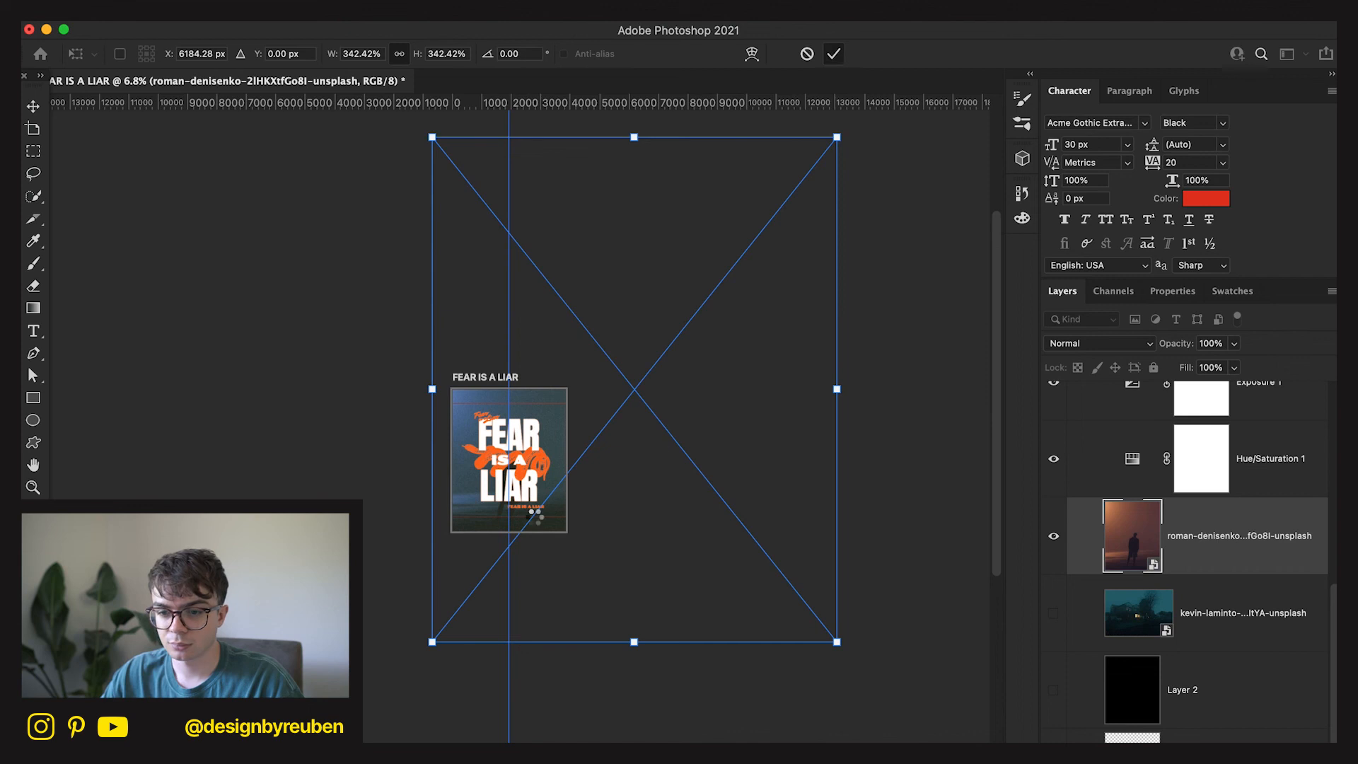
Move the enlarged photo within the poster so the standing figure is out of frame and the blue glow sits in the upper-left corner.
scroll(533, 521, up, 5)
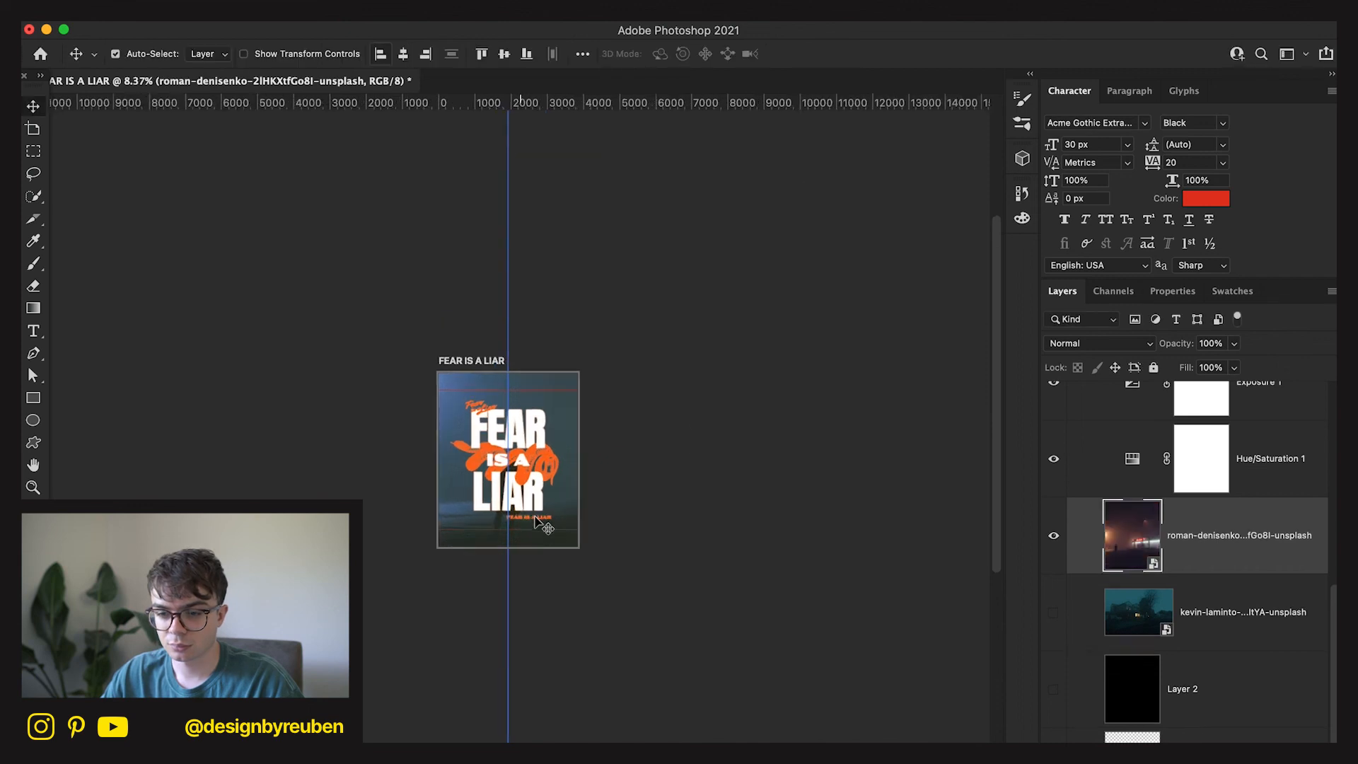
mouse_move(586, 512)
mouse_down()
mouse_move(587, 494)
mouse_move(599, 506)
mouse_up()
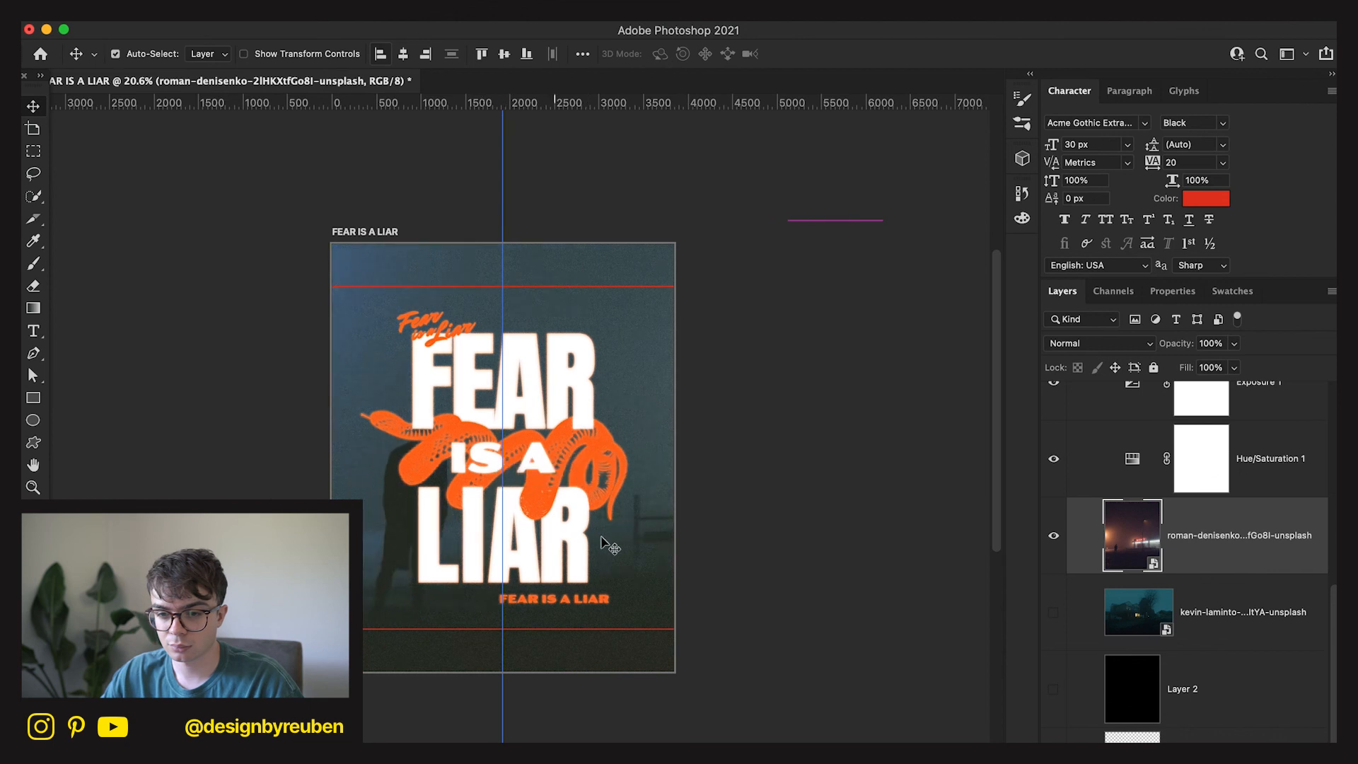
drag(758, 522, 534, 539)
drag(619, 538, 677, 467)
key(super)
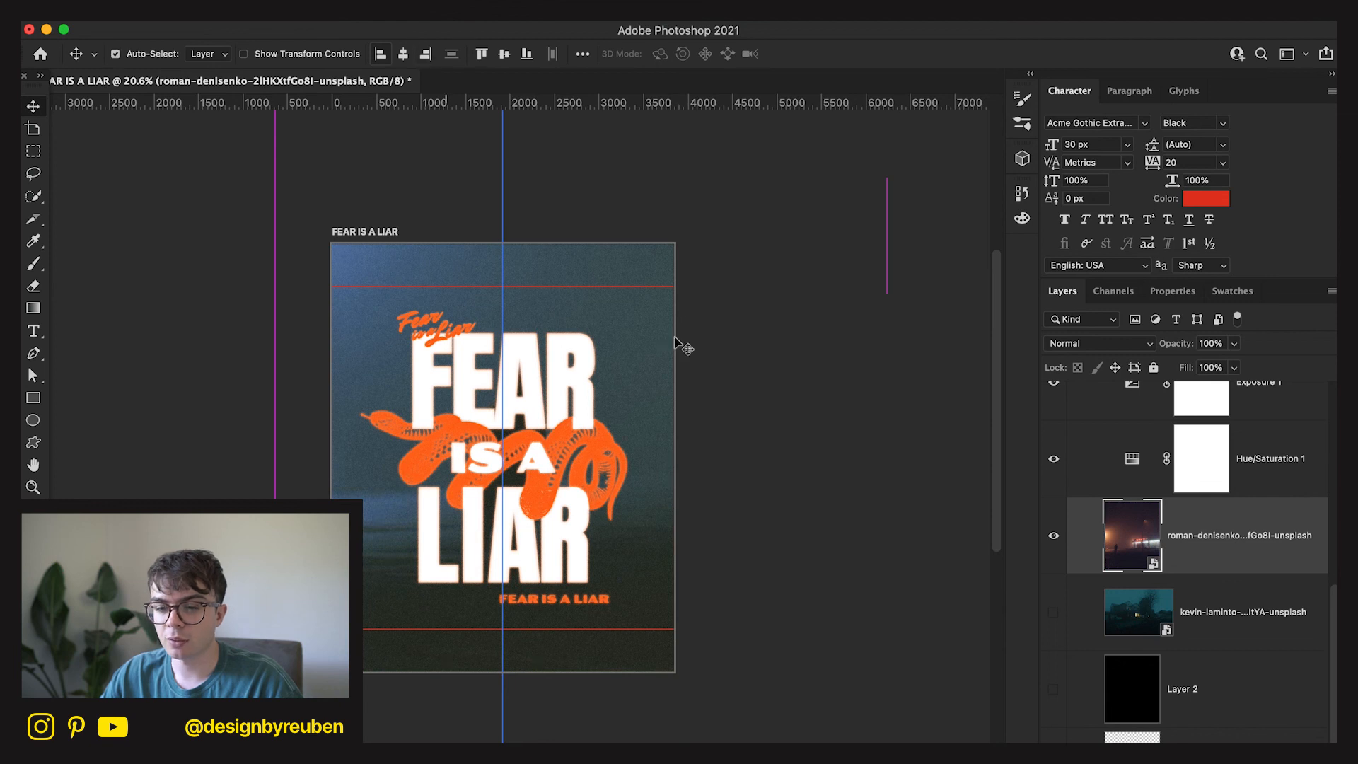
Apply Auto Tone, Auto Color and Auto Contrast to the background photo.
click(1185, 601)
click(1188, 535)
click(223, 24)
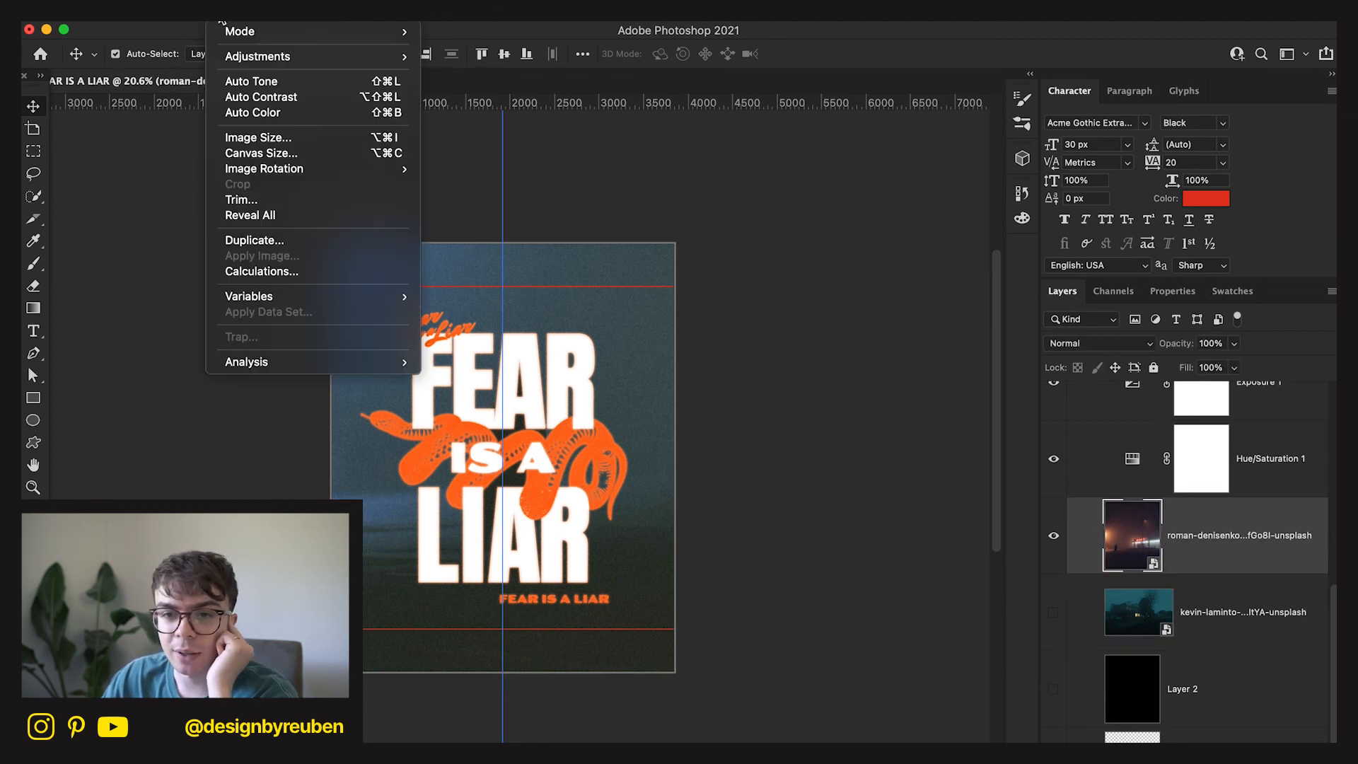
click(252, 83)
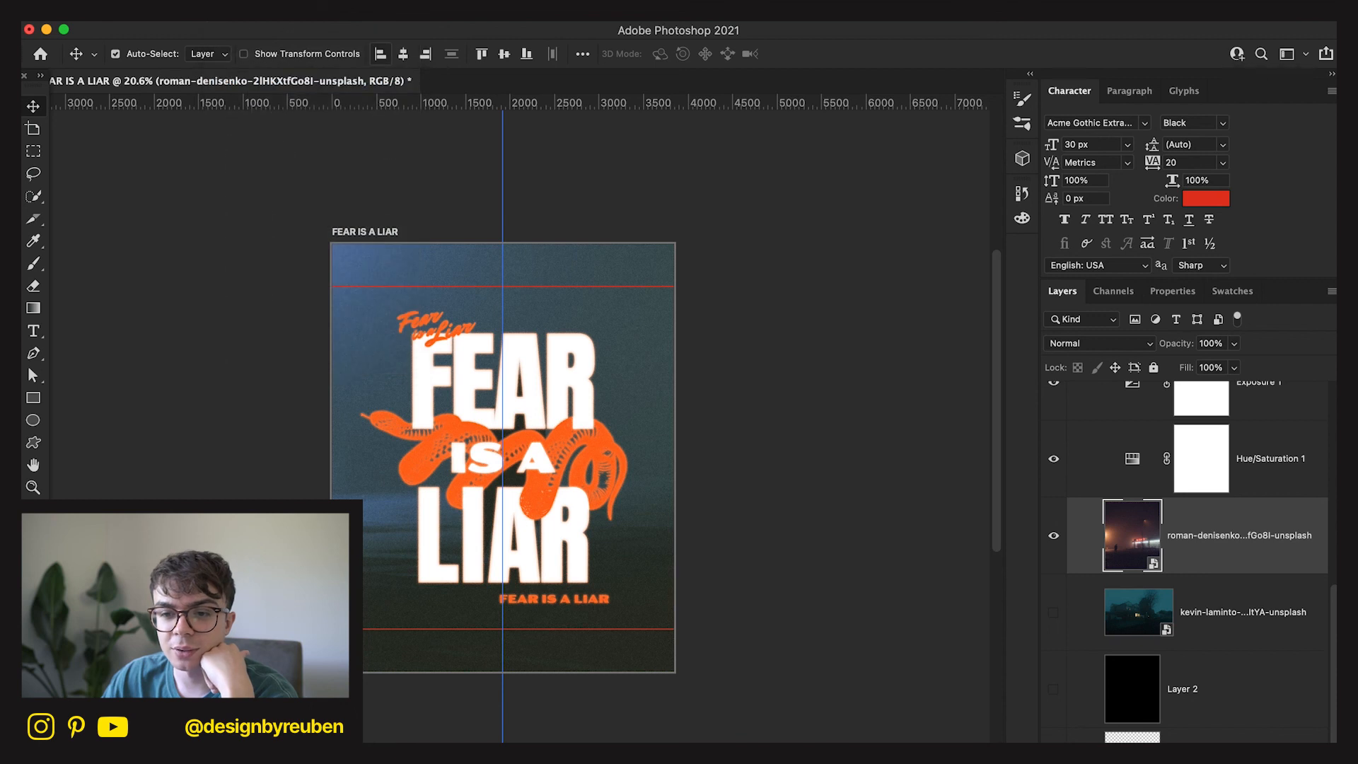
click(223, 24)
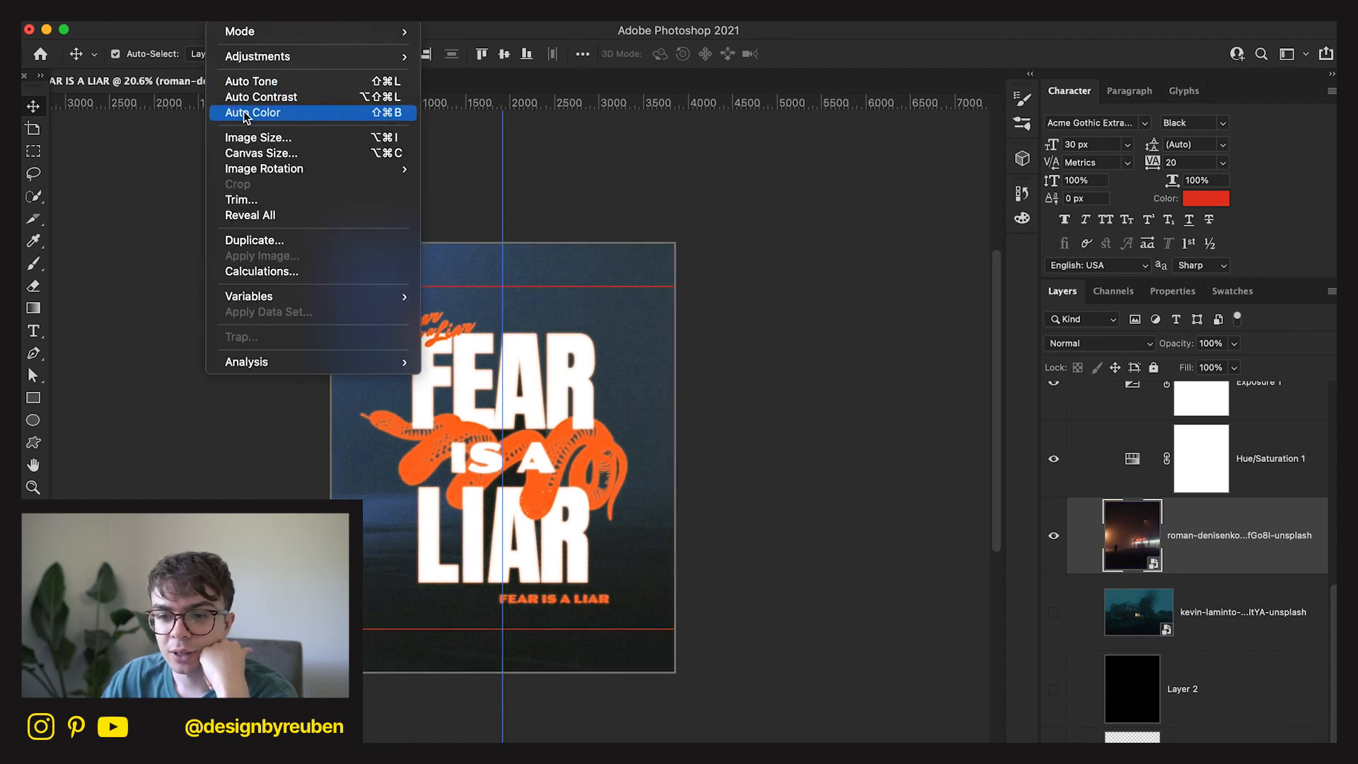
click(244, 113)
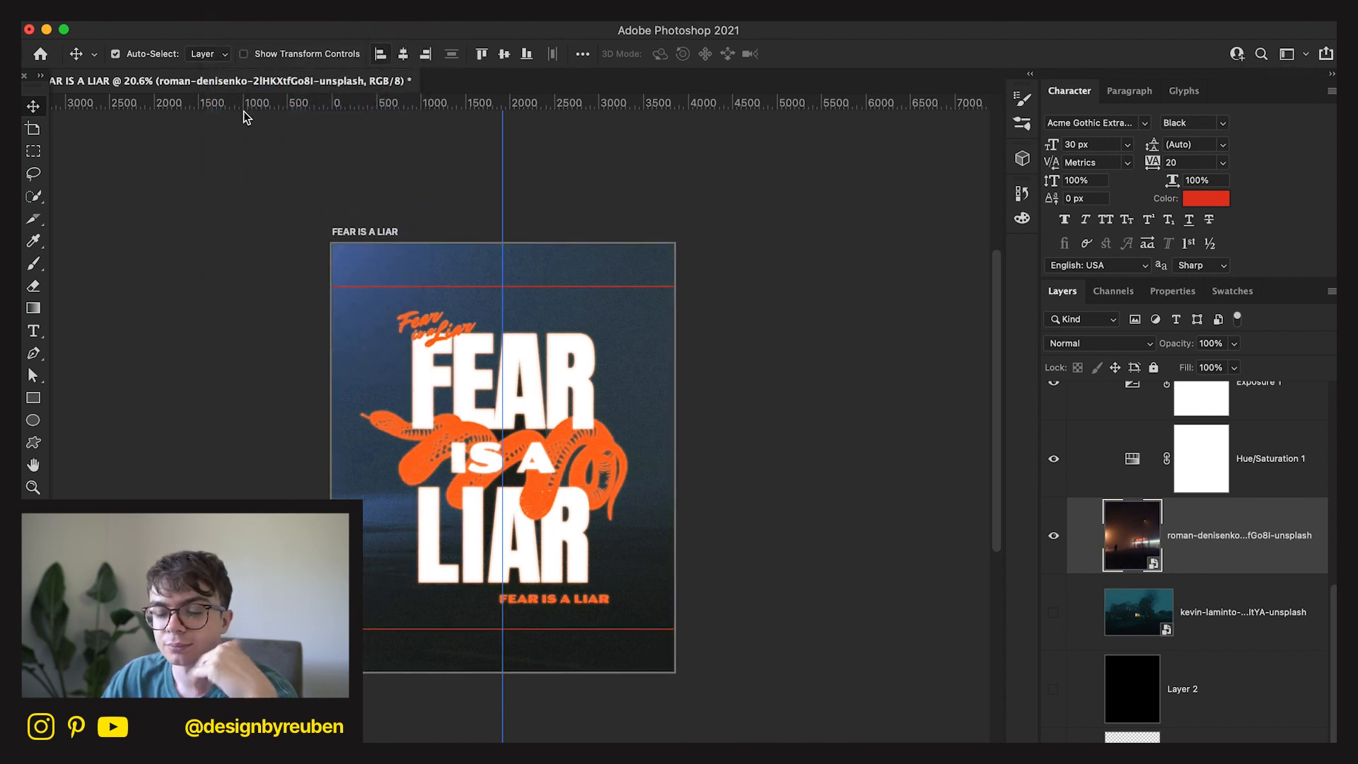
click(231, 27)
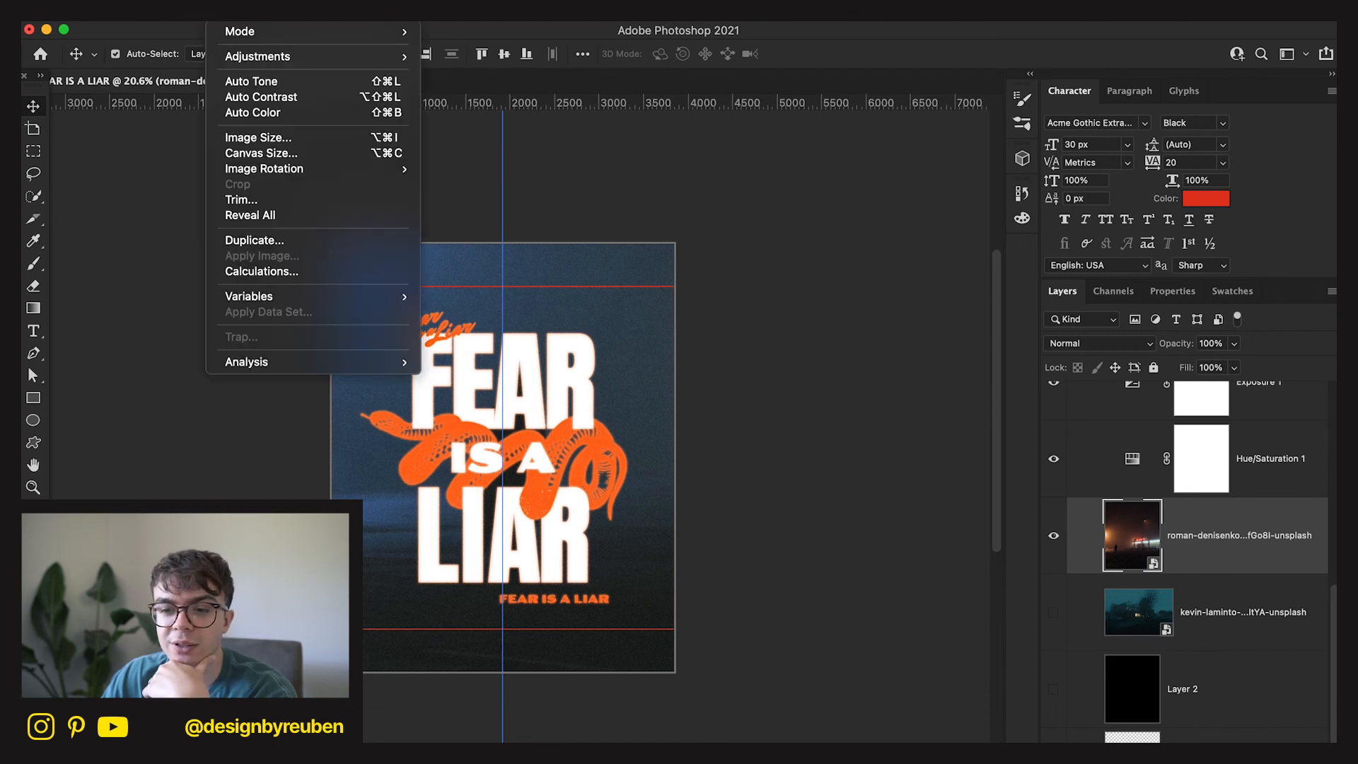
click(253, 98)
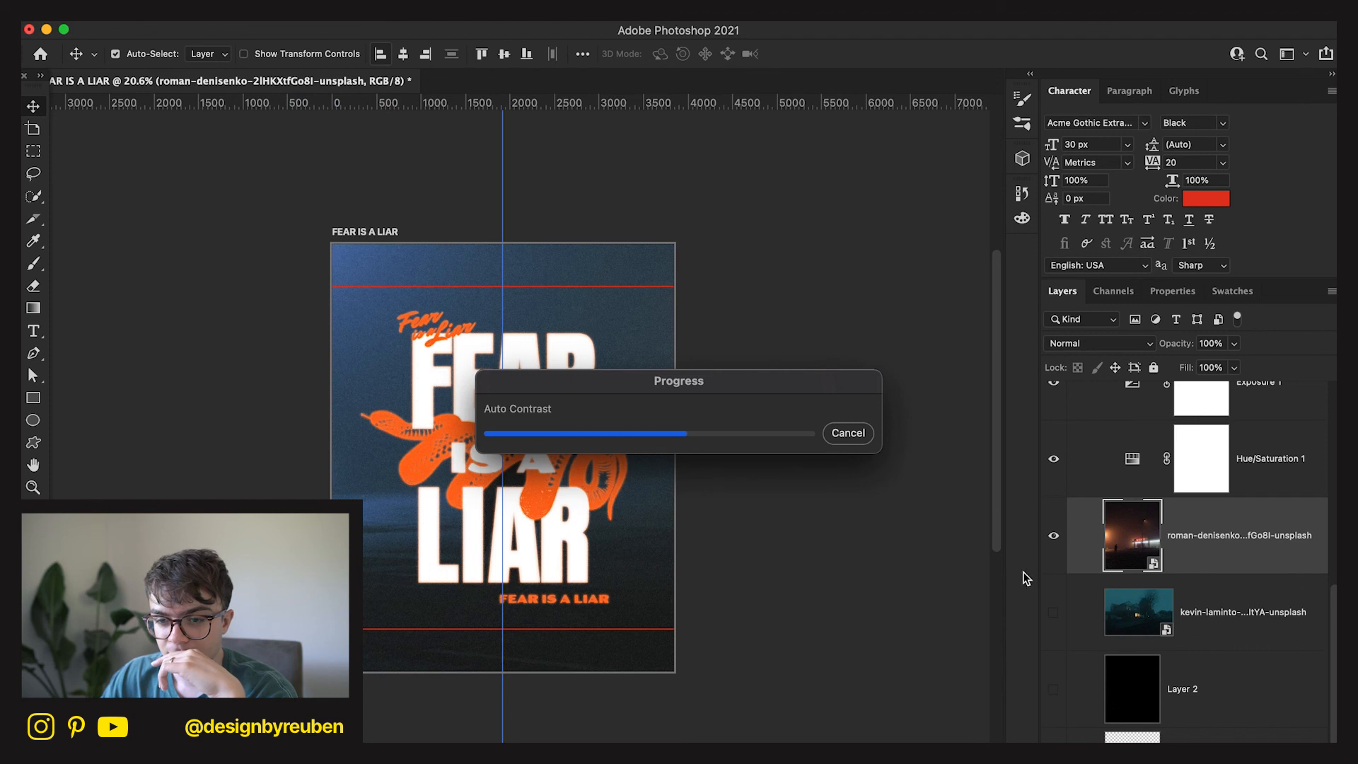
Hide the Rectangle 1 margin frame and deselect all layers to review the poster.
scroll(1090, 499, up, 10)
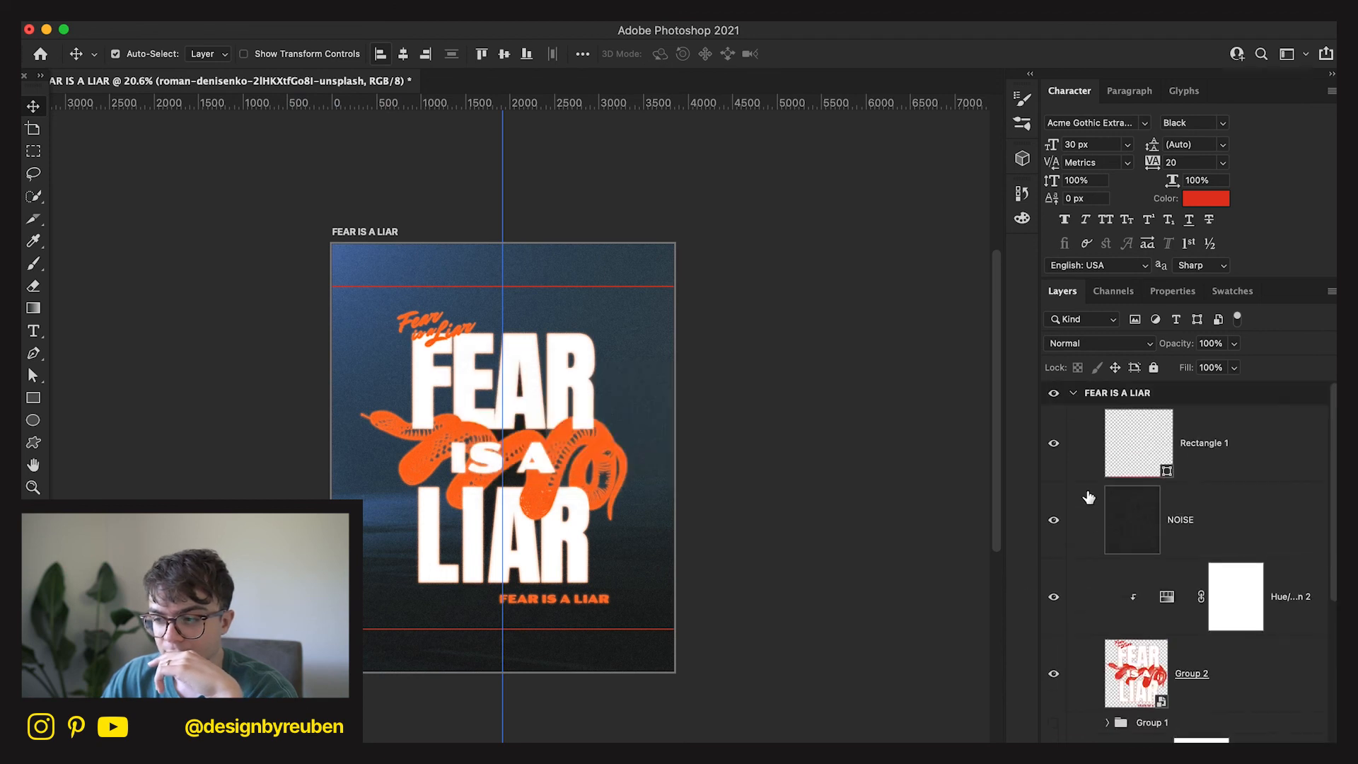
click(927, 566)
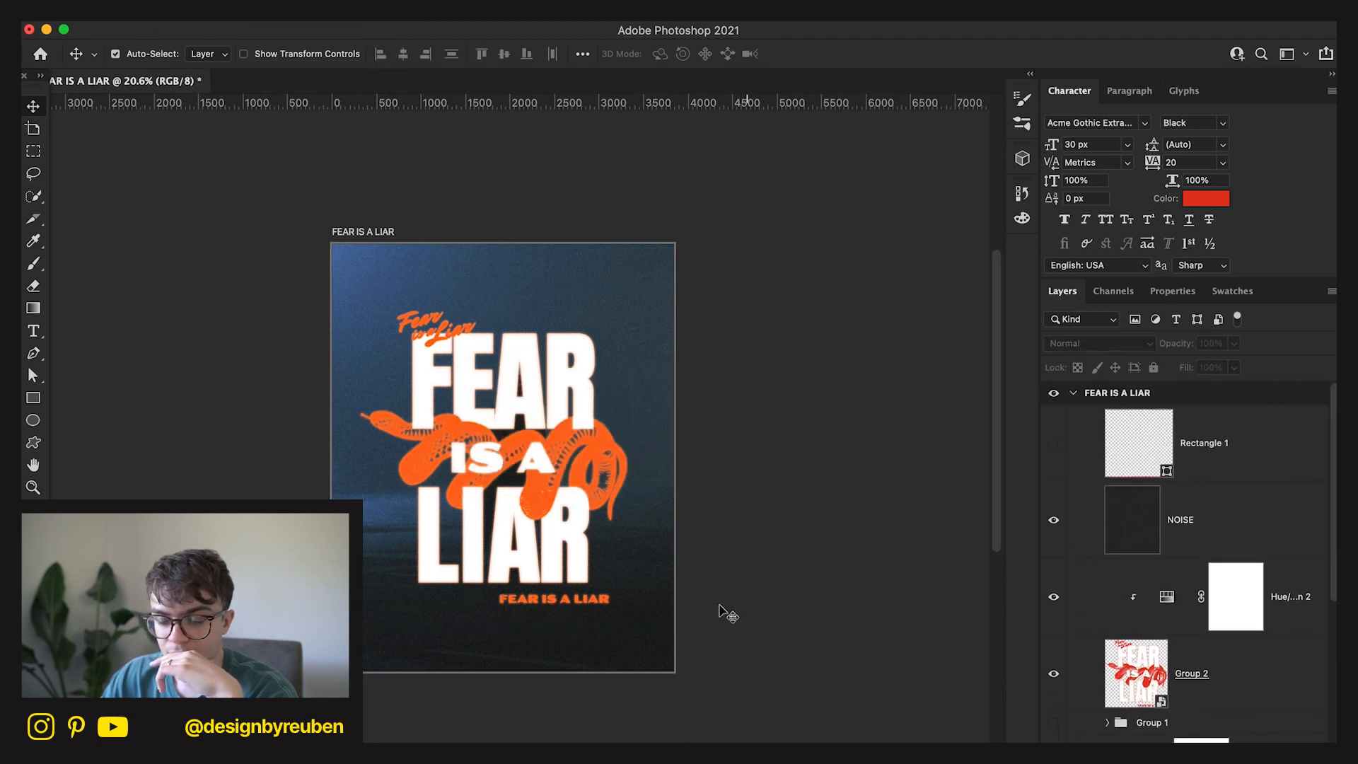
key(super+plus)
scroll(722, 605, up, 1)
scroll(1158, 549, down, 2)
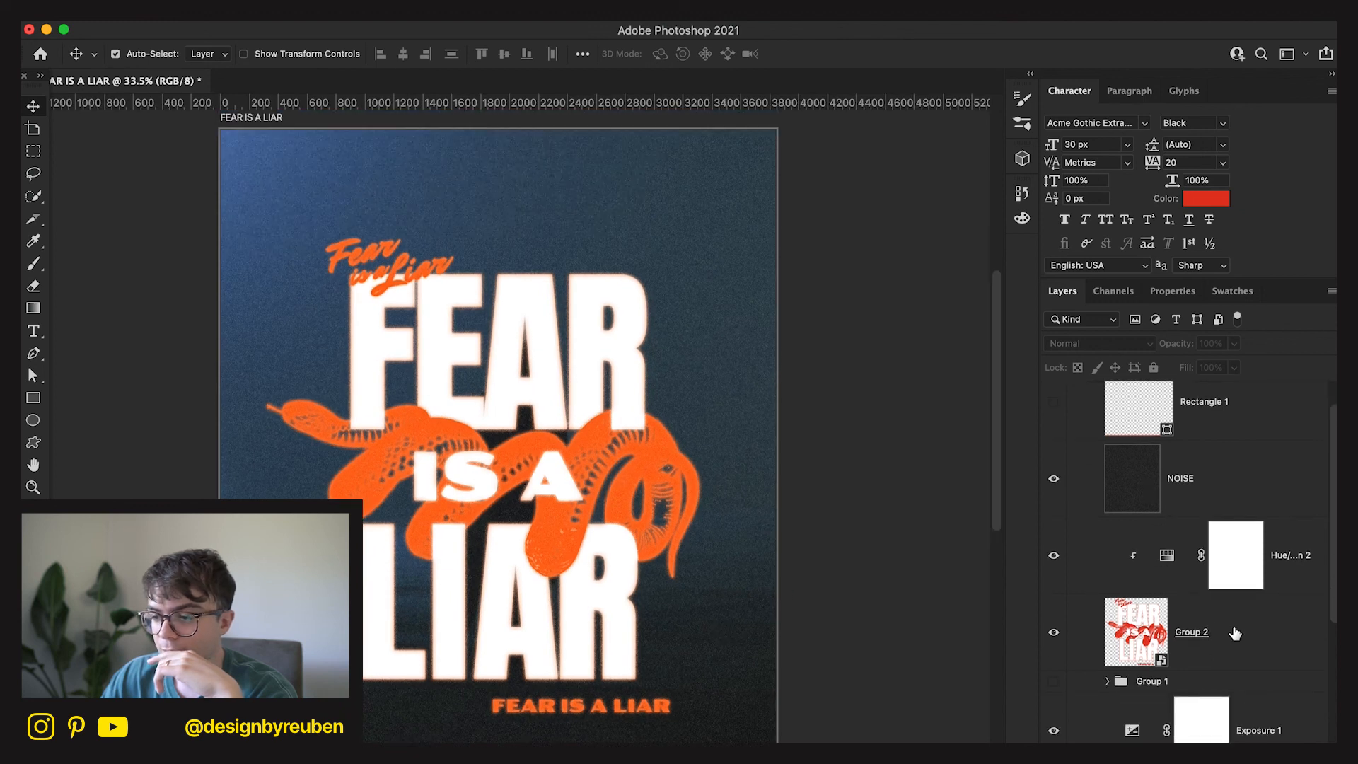
click(1234, 630)
click(417, 21)
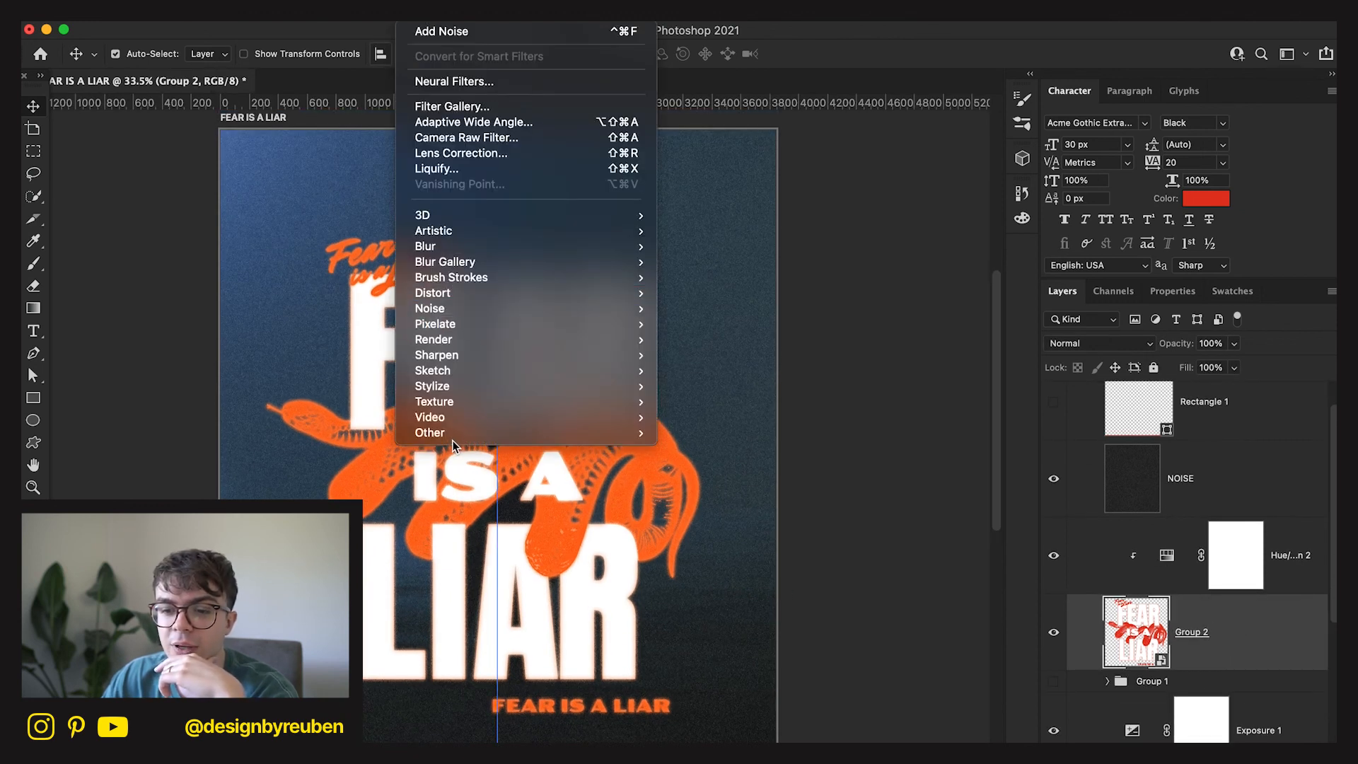
mouse_move(452, 439)
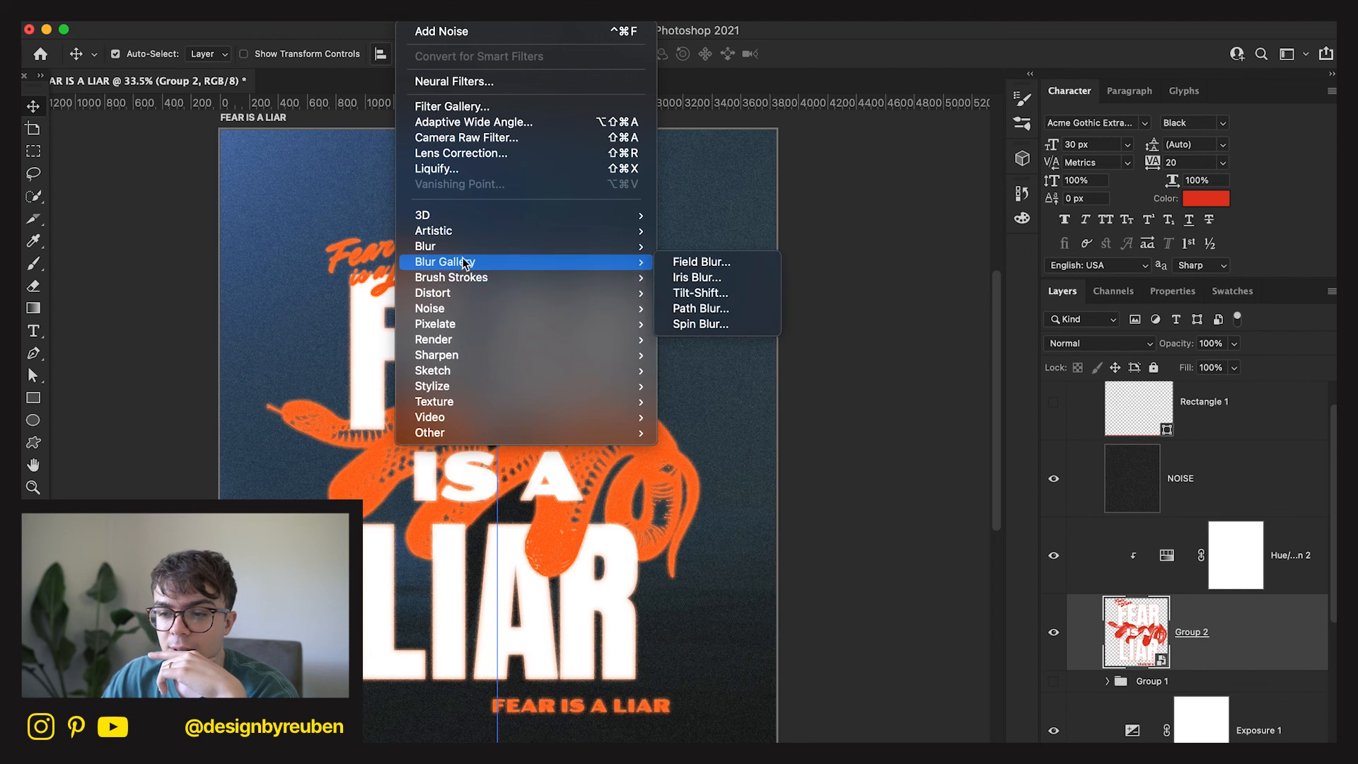
Duplicate the Group 2 artwork layer directly above the original.
click(1244, 617)
key(super+j)
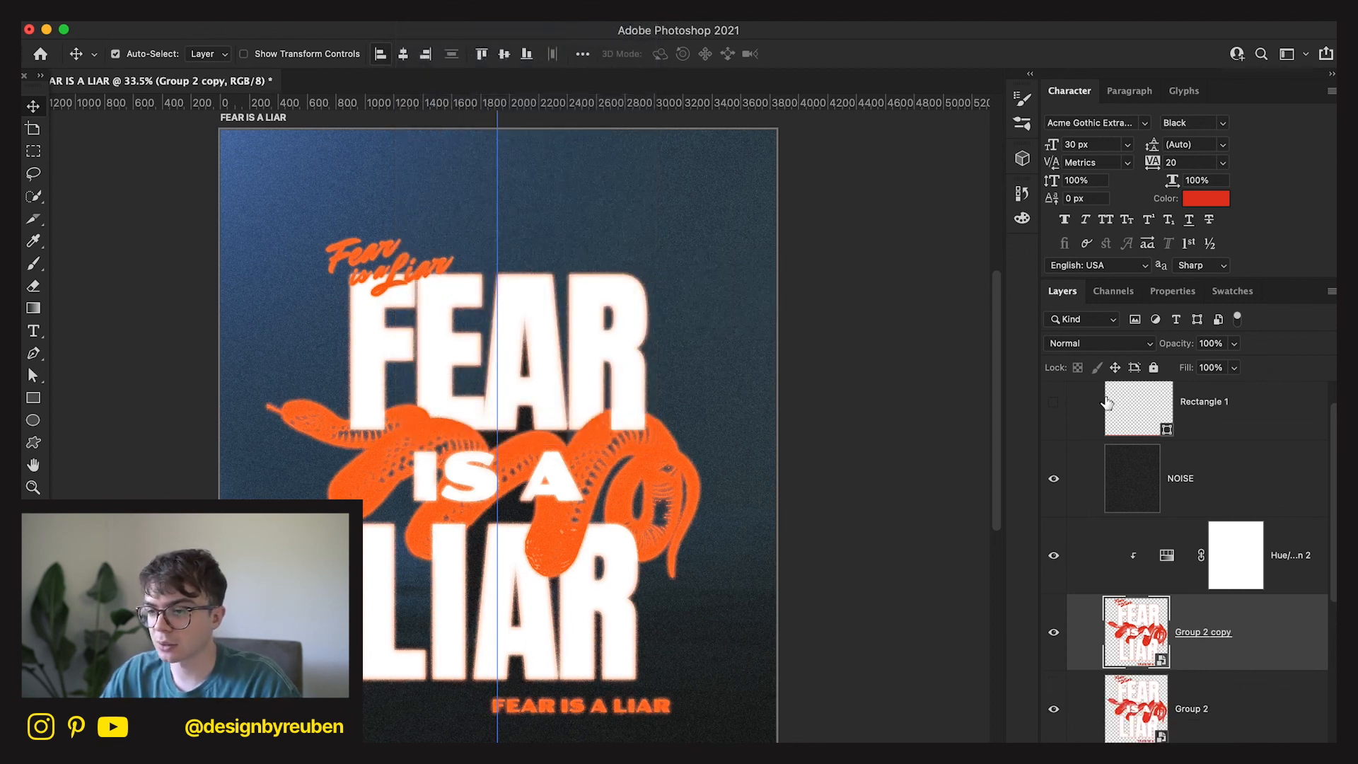
click(1081, 343)
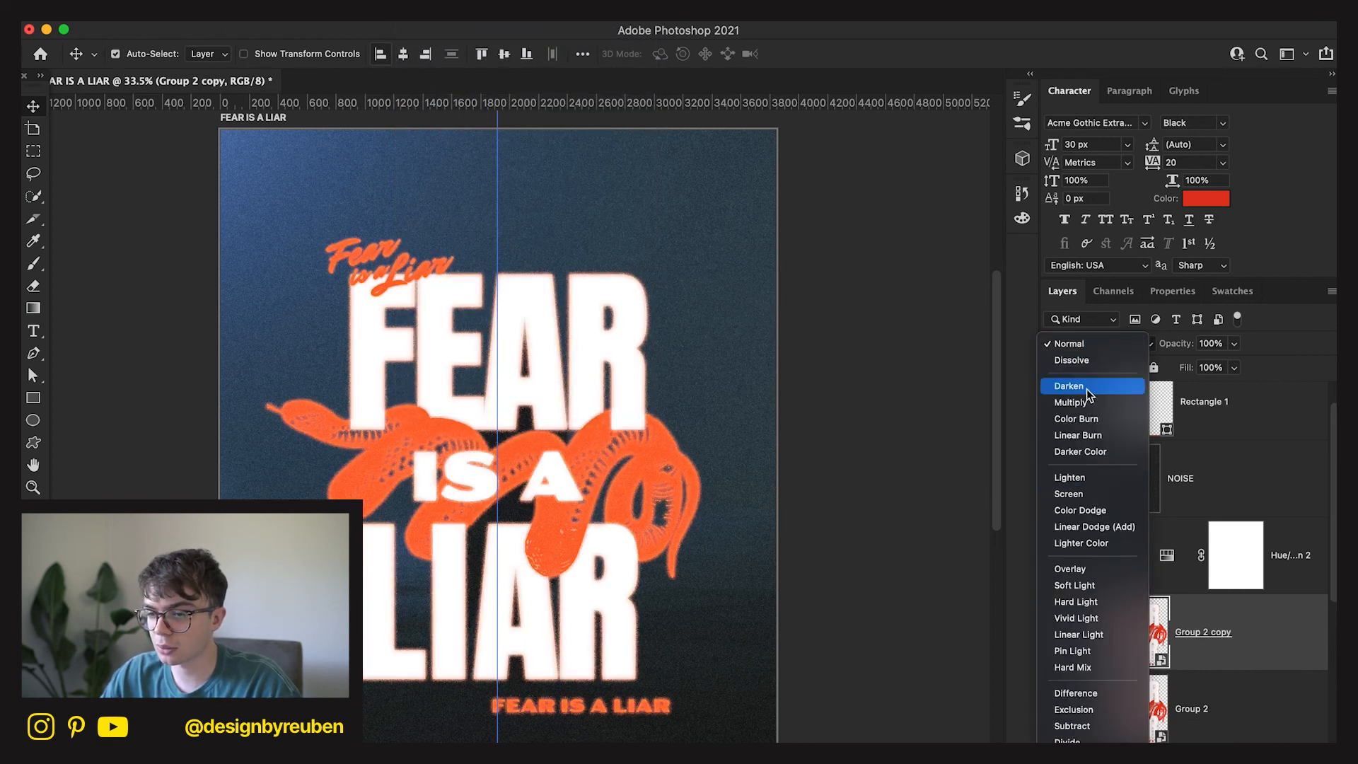
click(1240, 669)
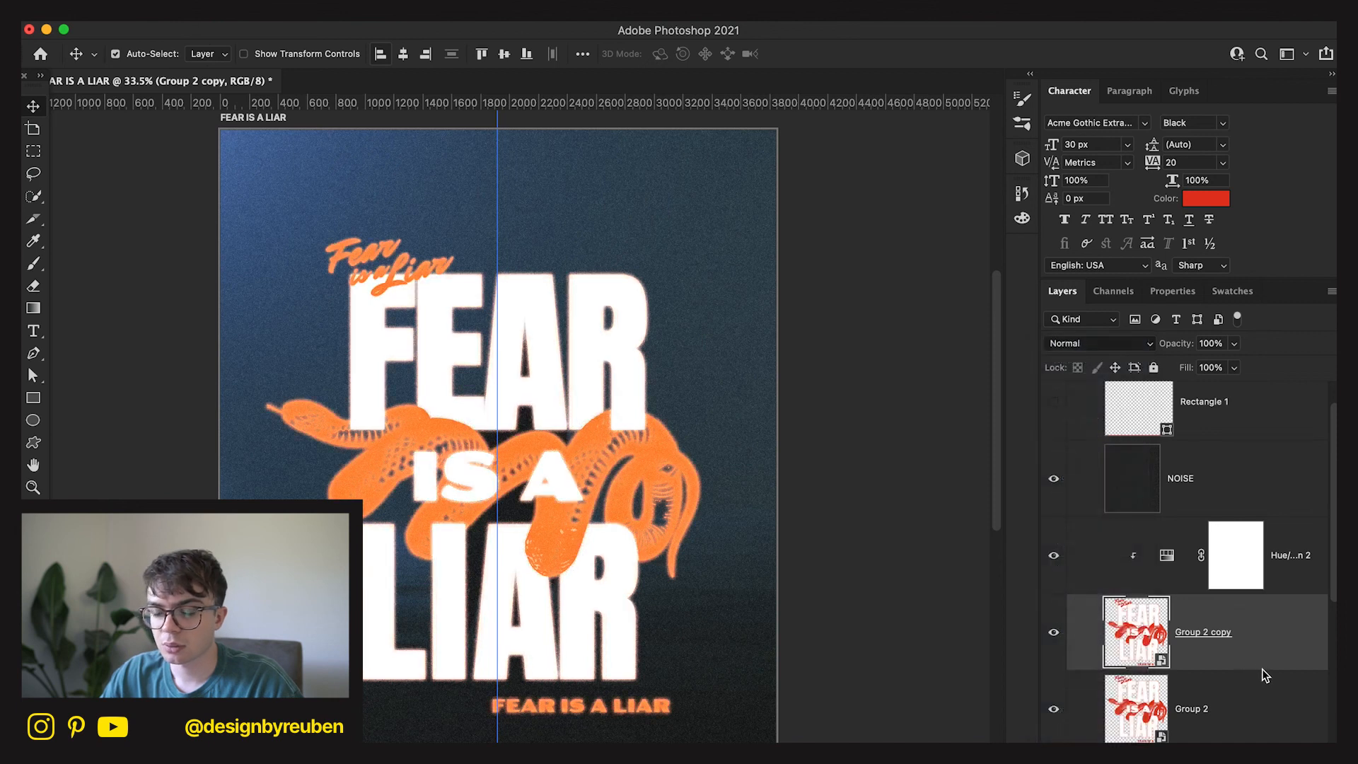
Apply a Gaussian Blur with a 94.2 px radius to the Group 2 copy and lower its opacity to 20%.
click(366, 21)
mouse_move(414, 21)
mouse_move(562, 246)
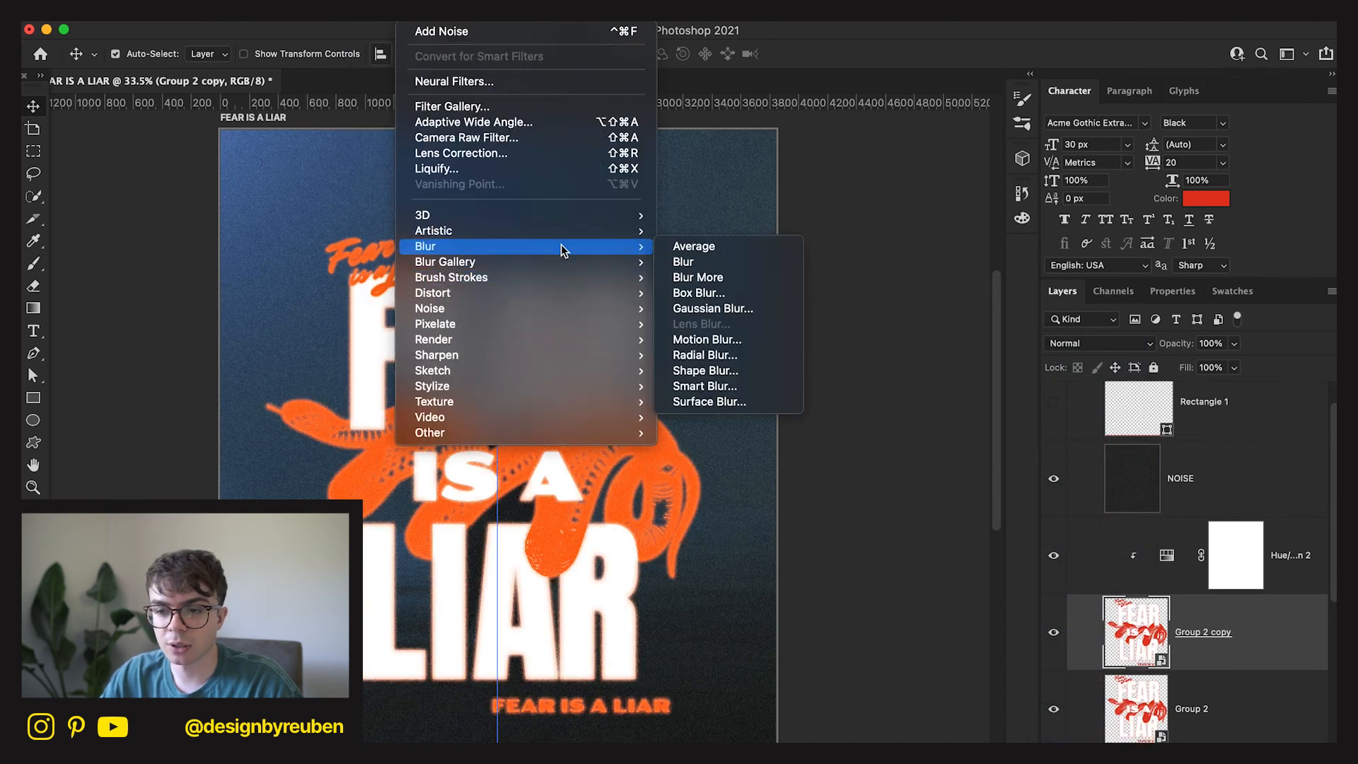
click(733, 311)
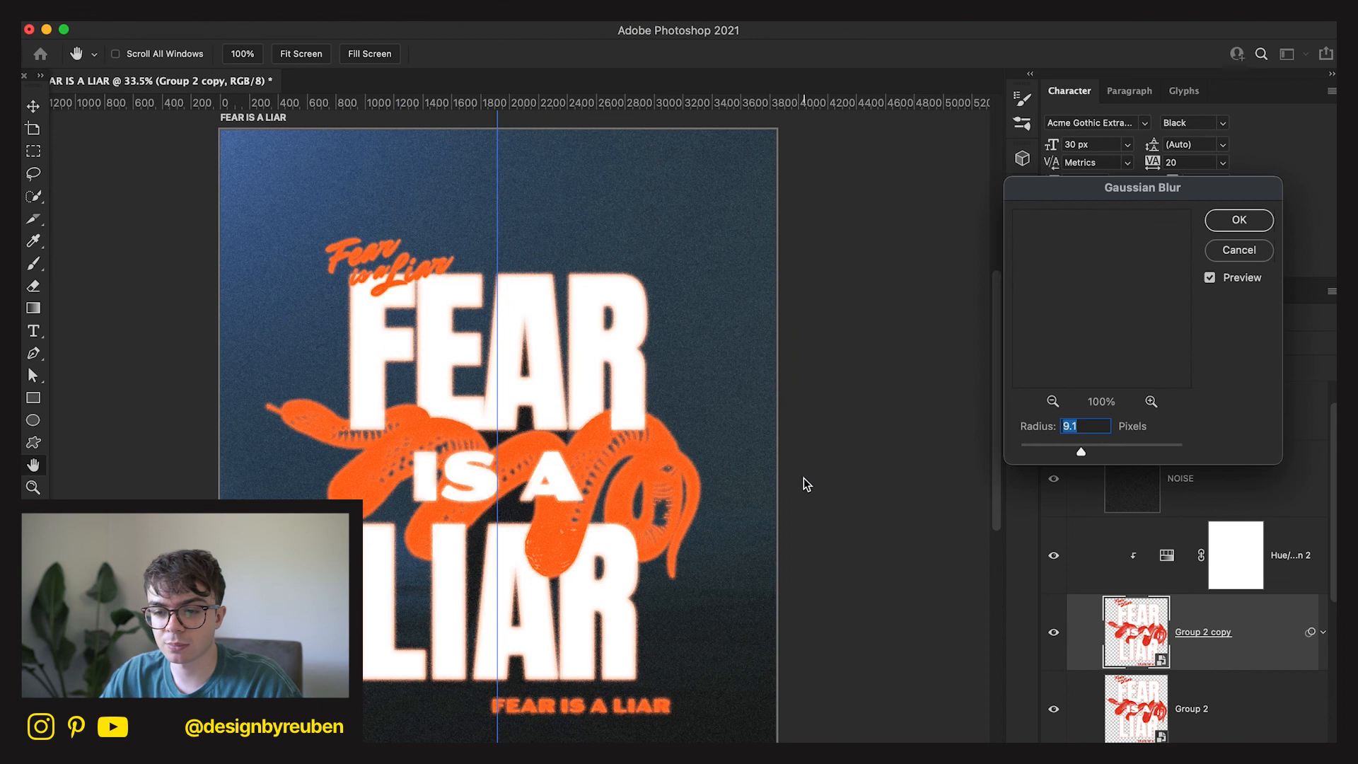
click(1136, 445)
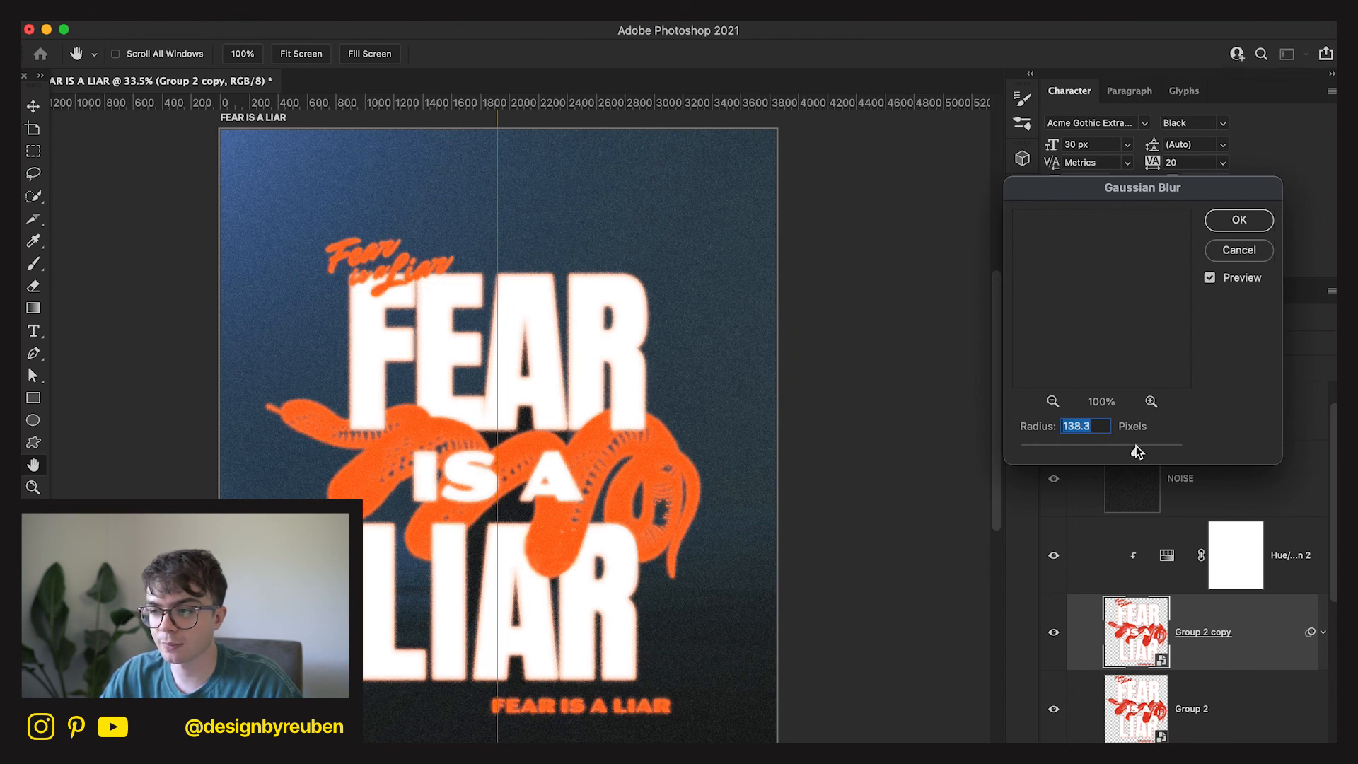
drag(1136, 447, 1123, 448)
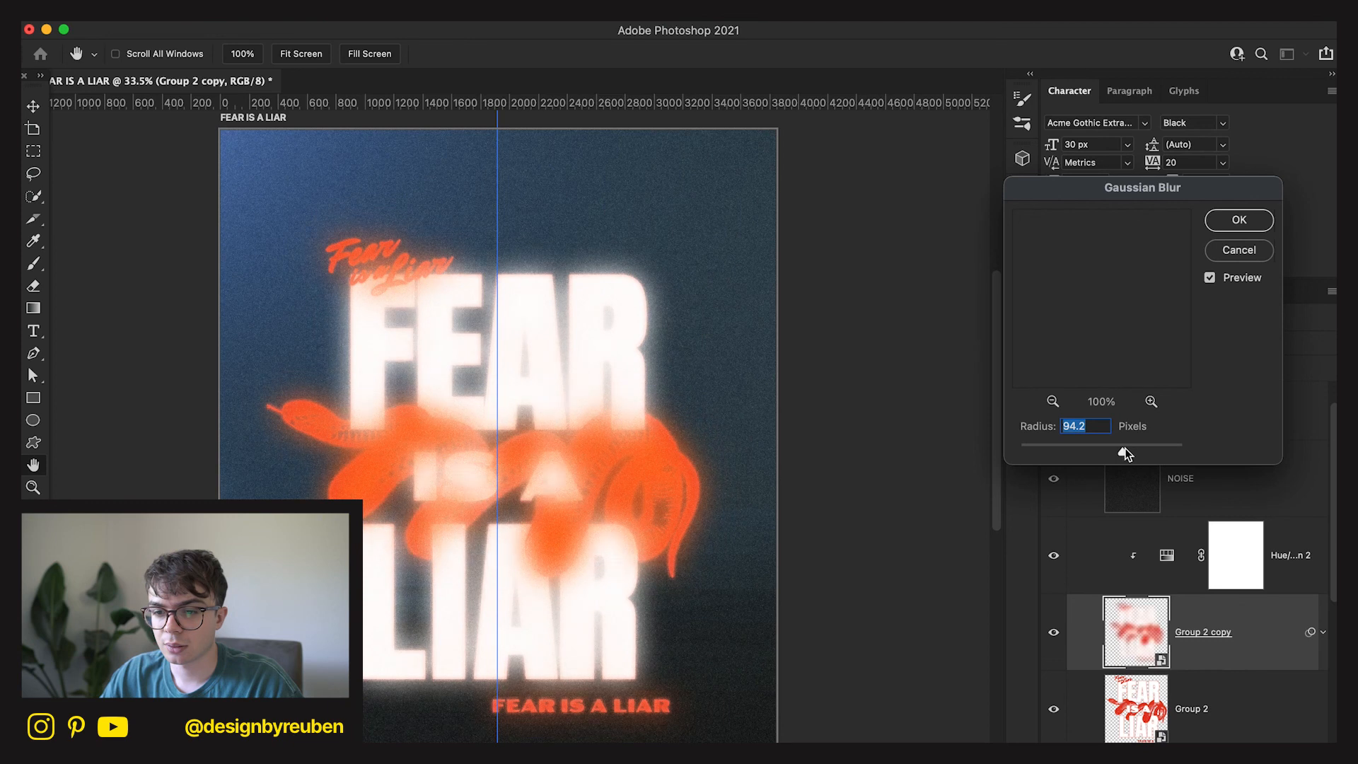
click(1232, 220)
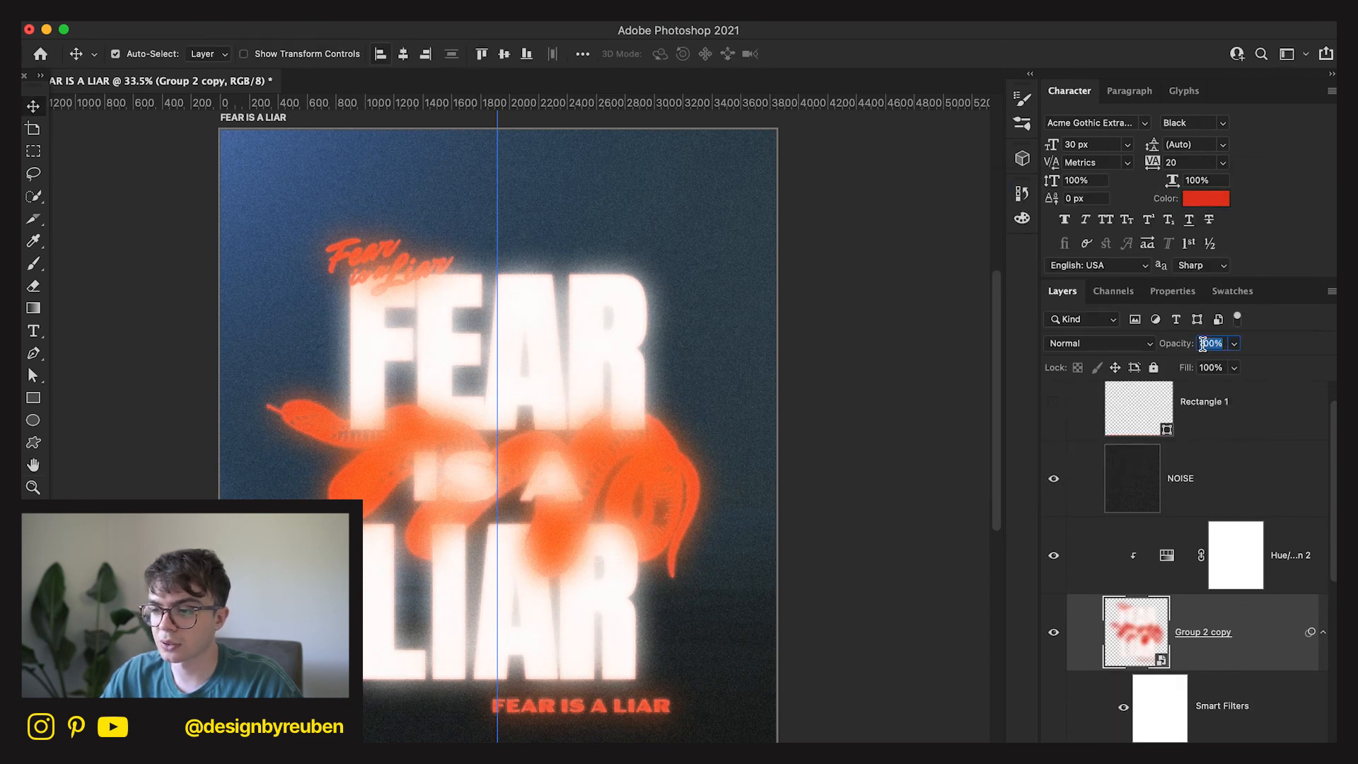
text(20)
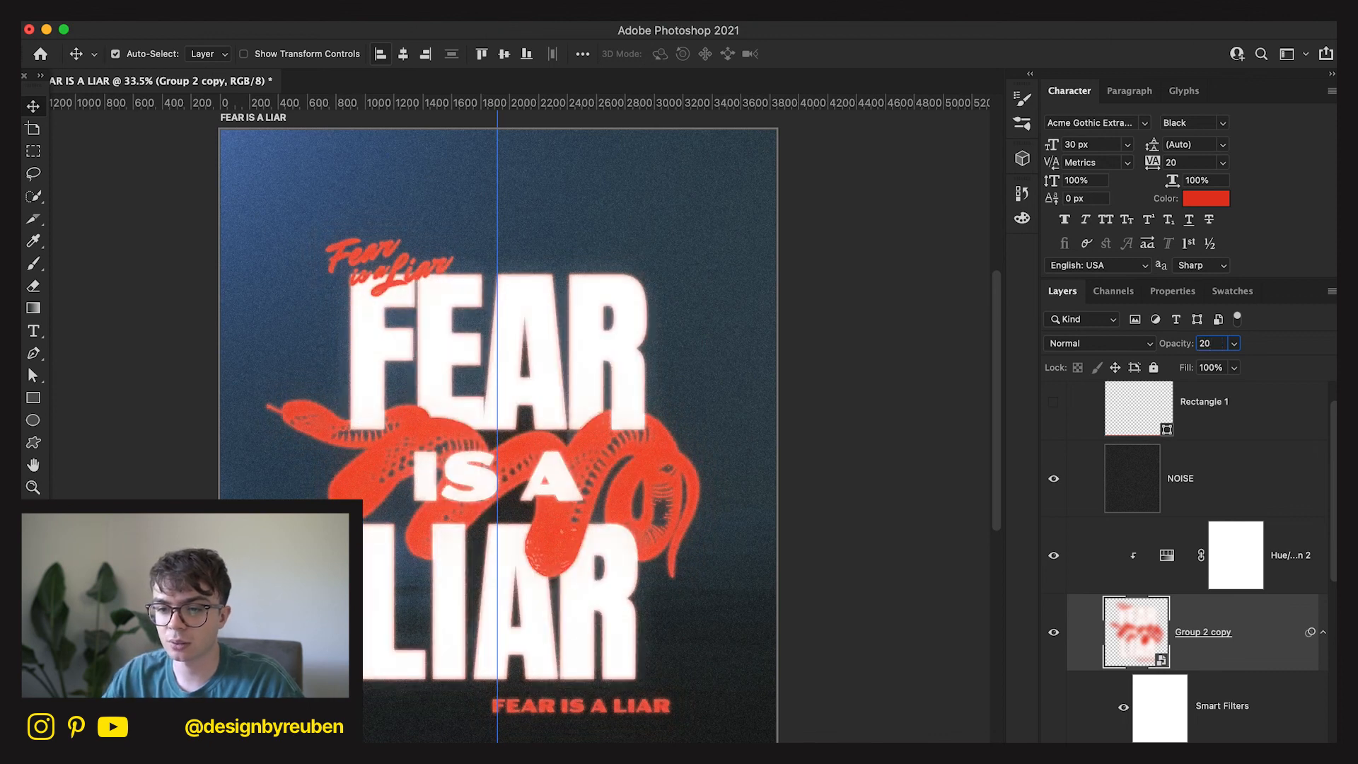
scroll(881, 609, down, 2)
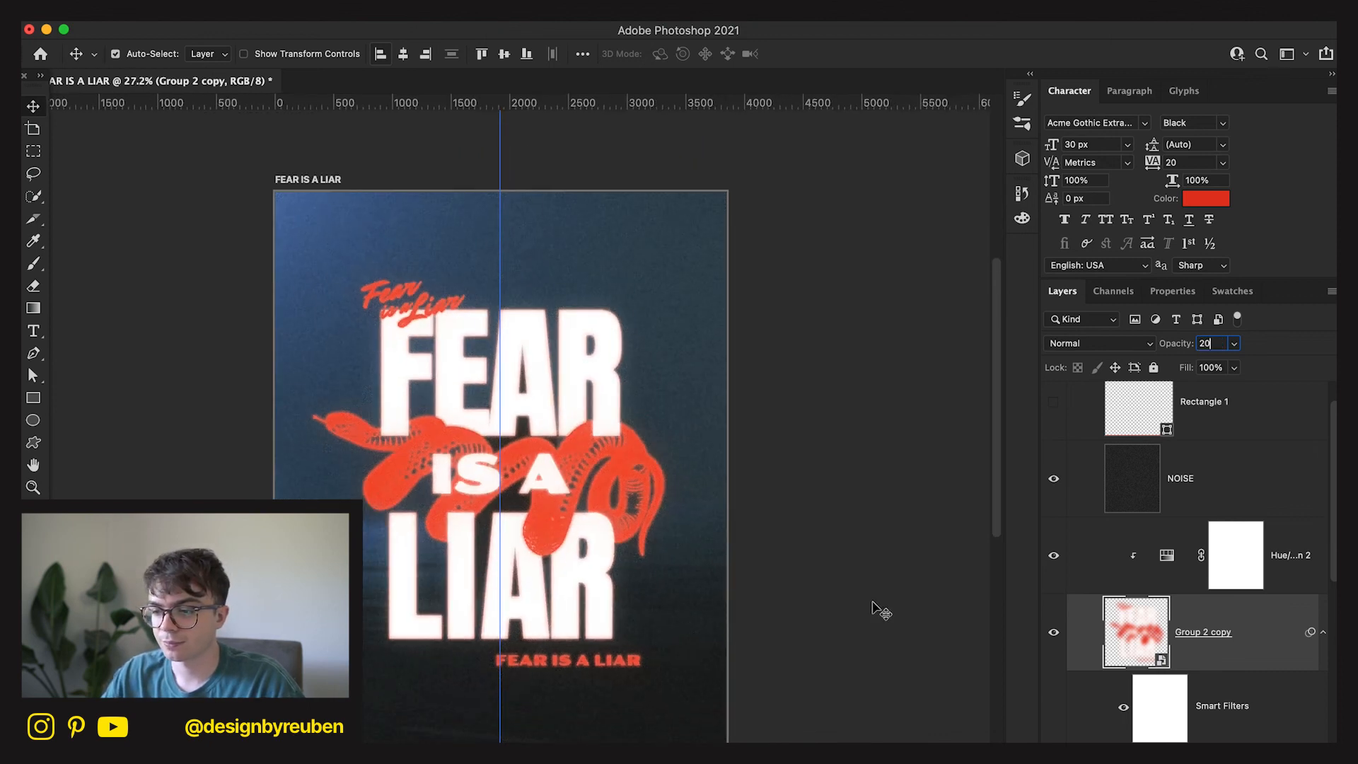
Move the Hue/Saturation 2 adjustment between Group 2 copy and Group 2 and clip it to Group 2.
scroll(1202, 636, down, 3)
drag(1260, 479, 1274, 622)
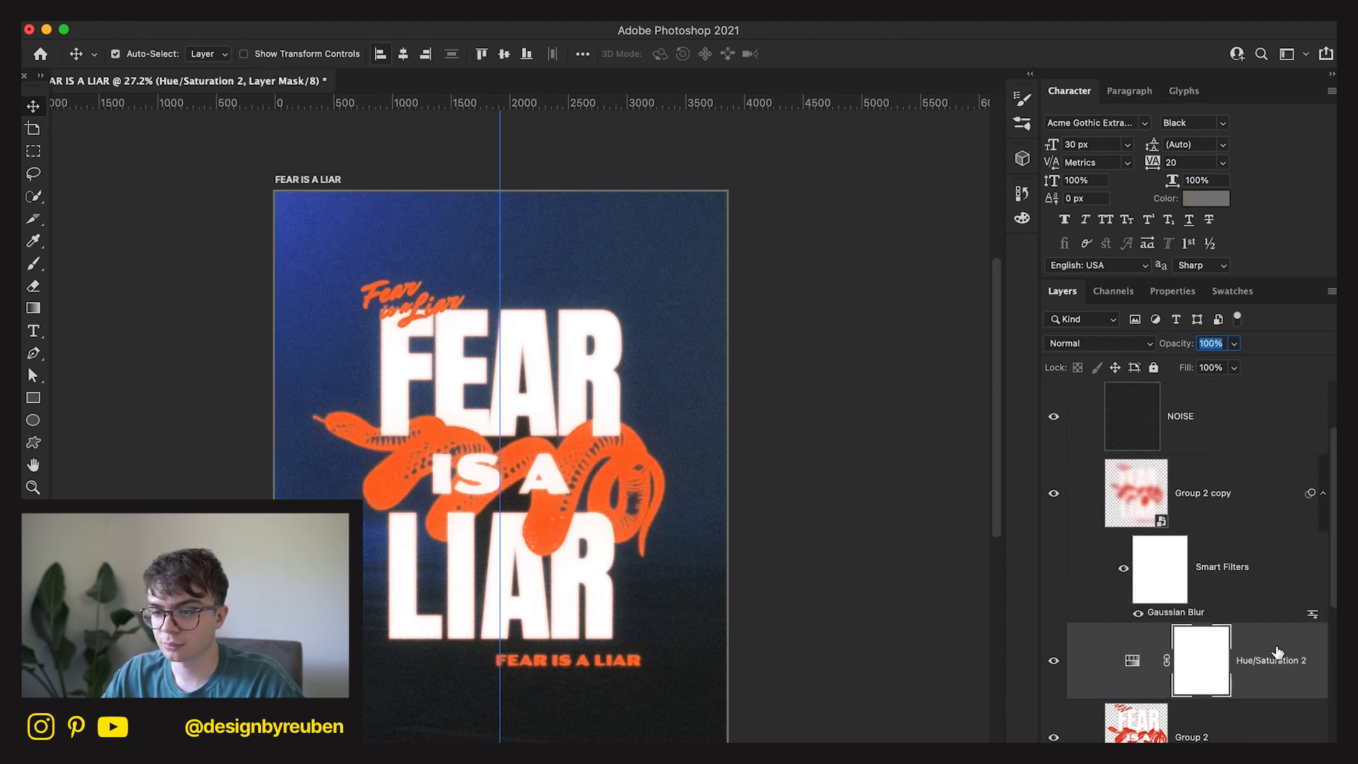
scroll(1278, 662, down, 1)
right_click(1276, 671)
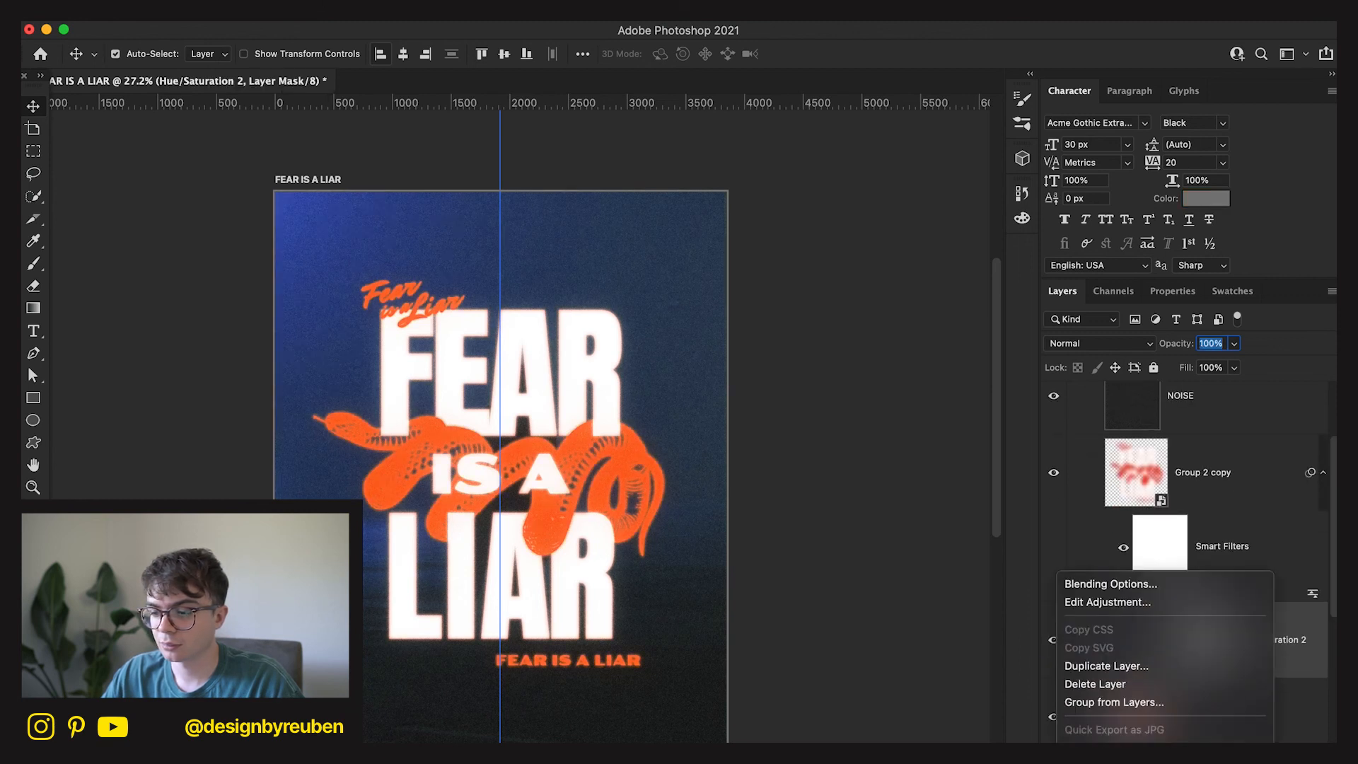
click(1163, 741)
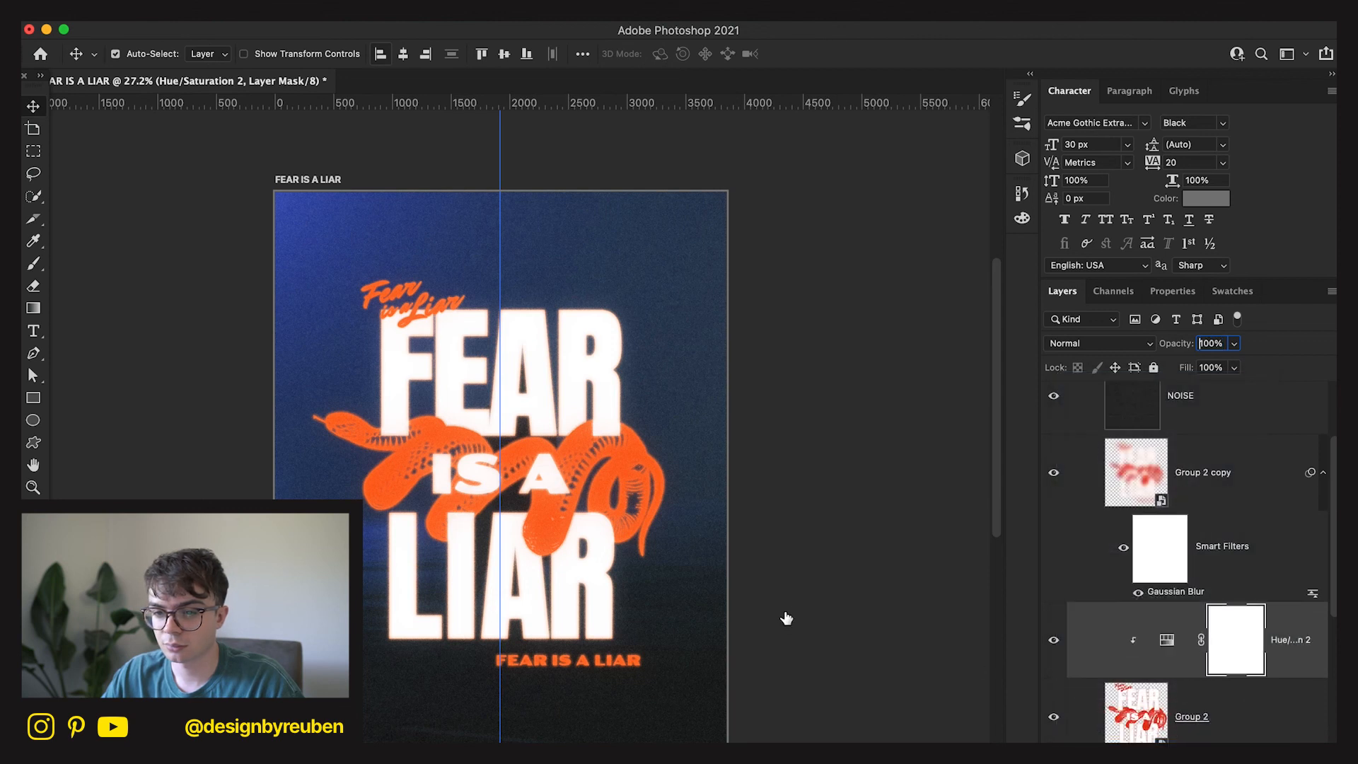
Duplicate the Hue/Saturation 2 adjustment above the blurred Group 2 copy and clip the duplicate to that layer.
scroll(786, 618, up, 2)
click(1205, 501)
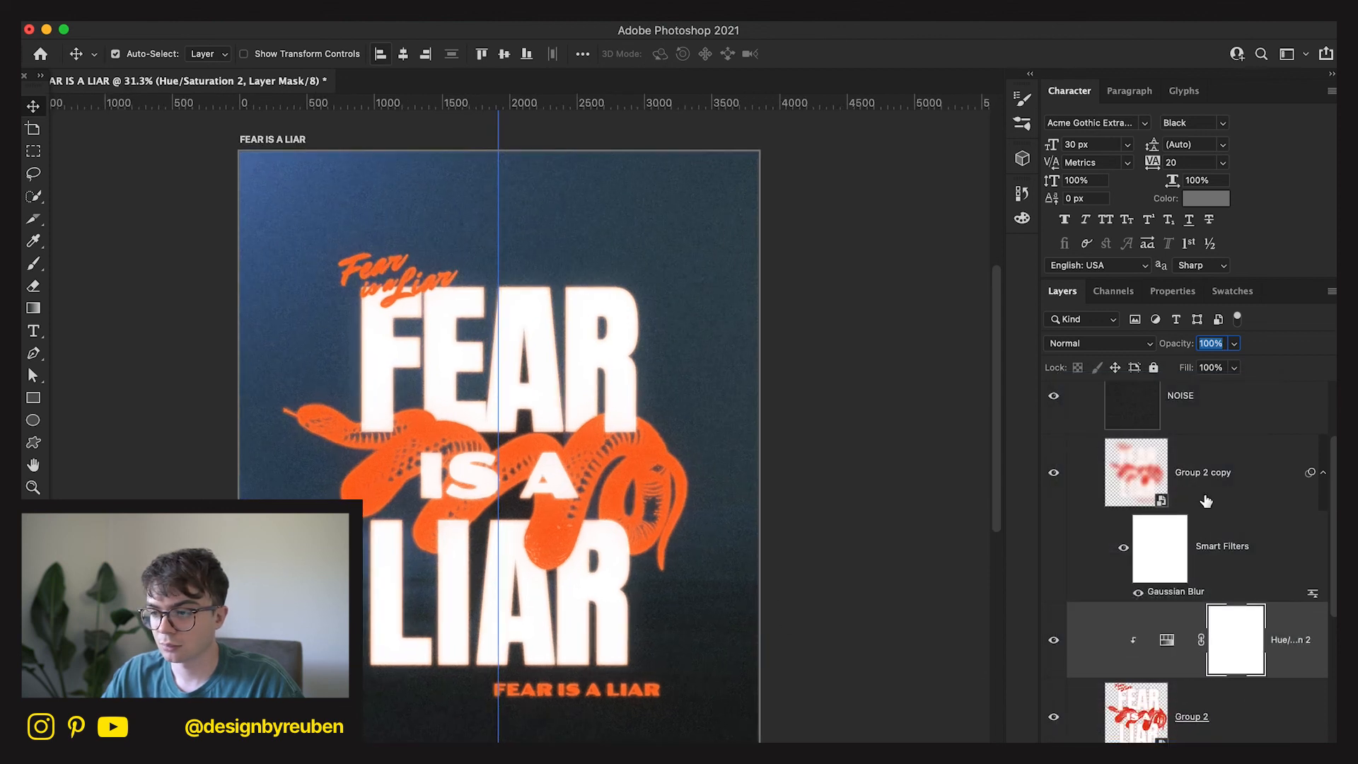
click(1206, 501)
key(2)
click(1276, 640)
drag(1286, 611, 1259, 501)
right_click(1259, 501)
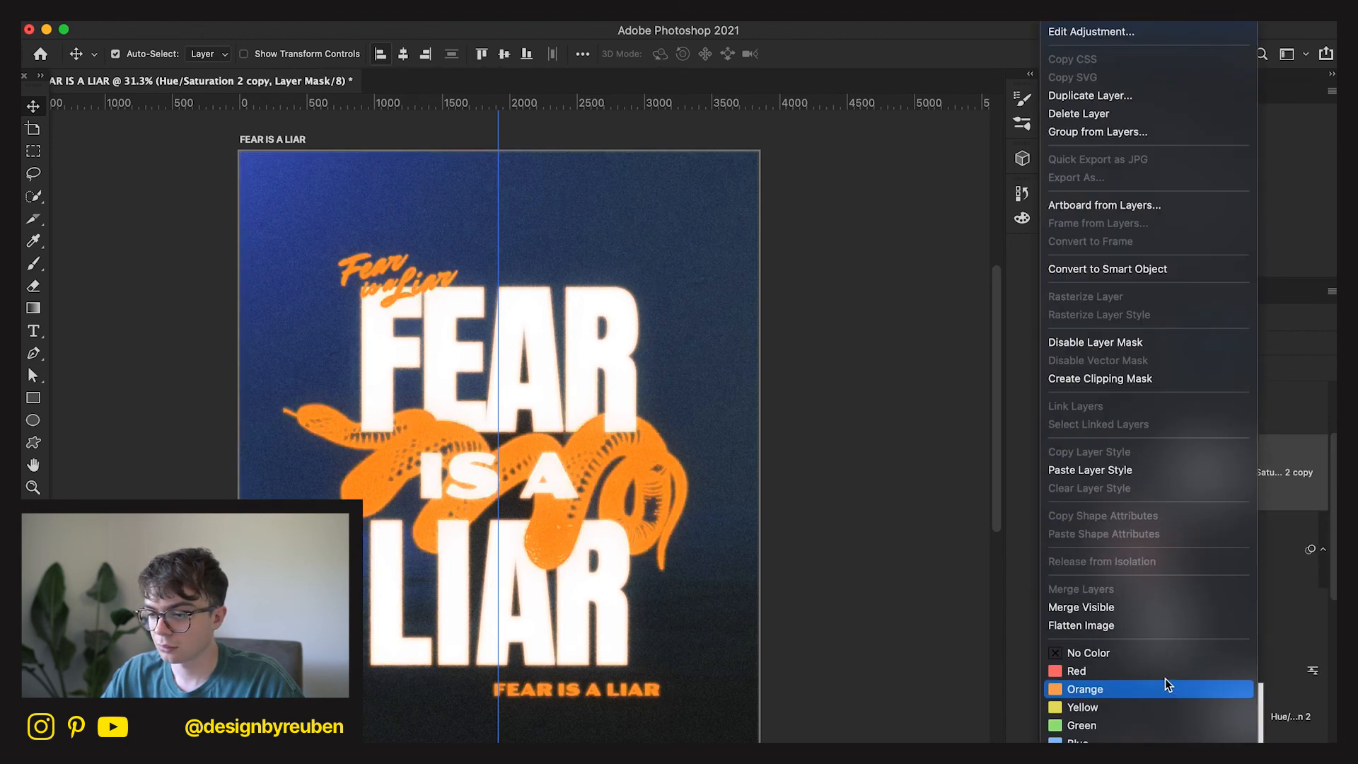
click(1148, 381)
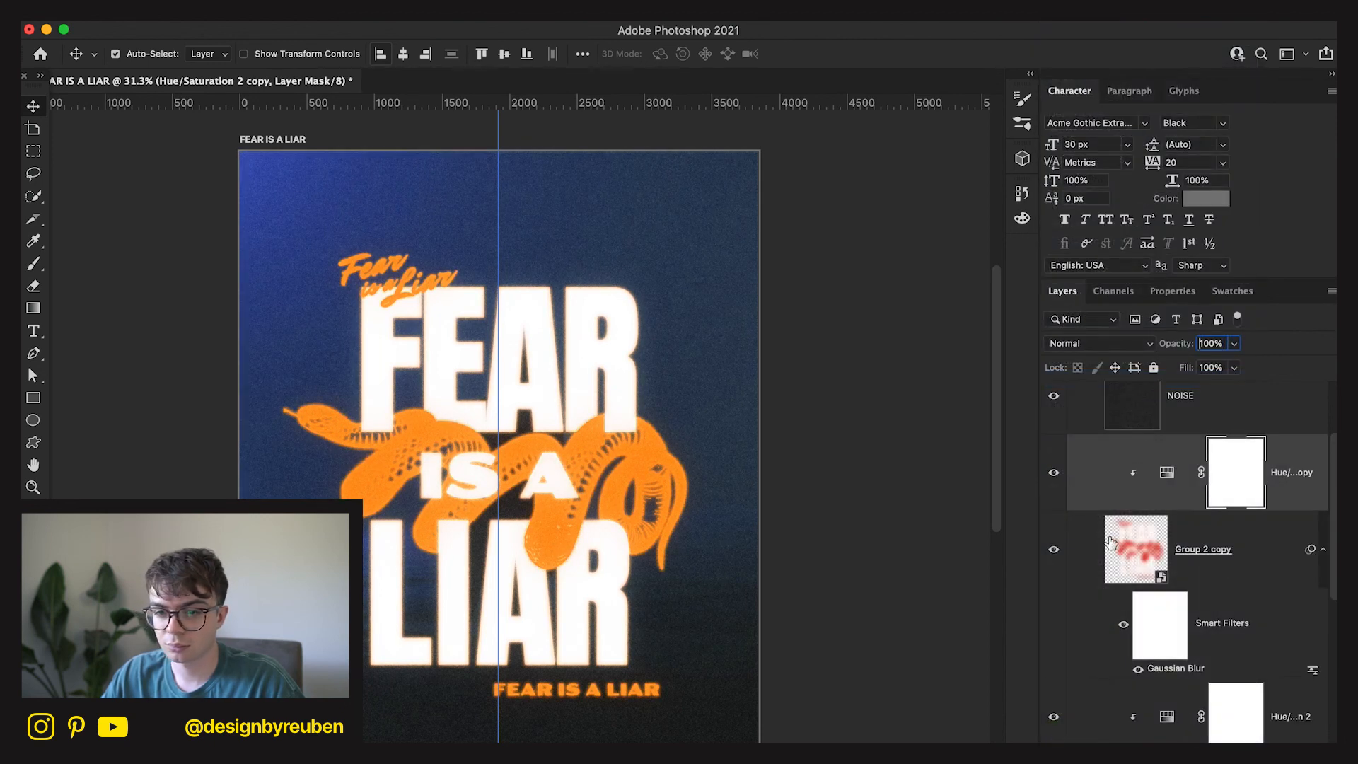
Strengthen the glow by setting the blurred Group 2 copy to 40% opacity, keeping its Normal blend mode.
click(1289, 518)
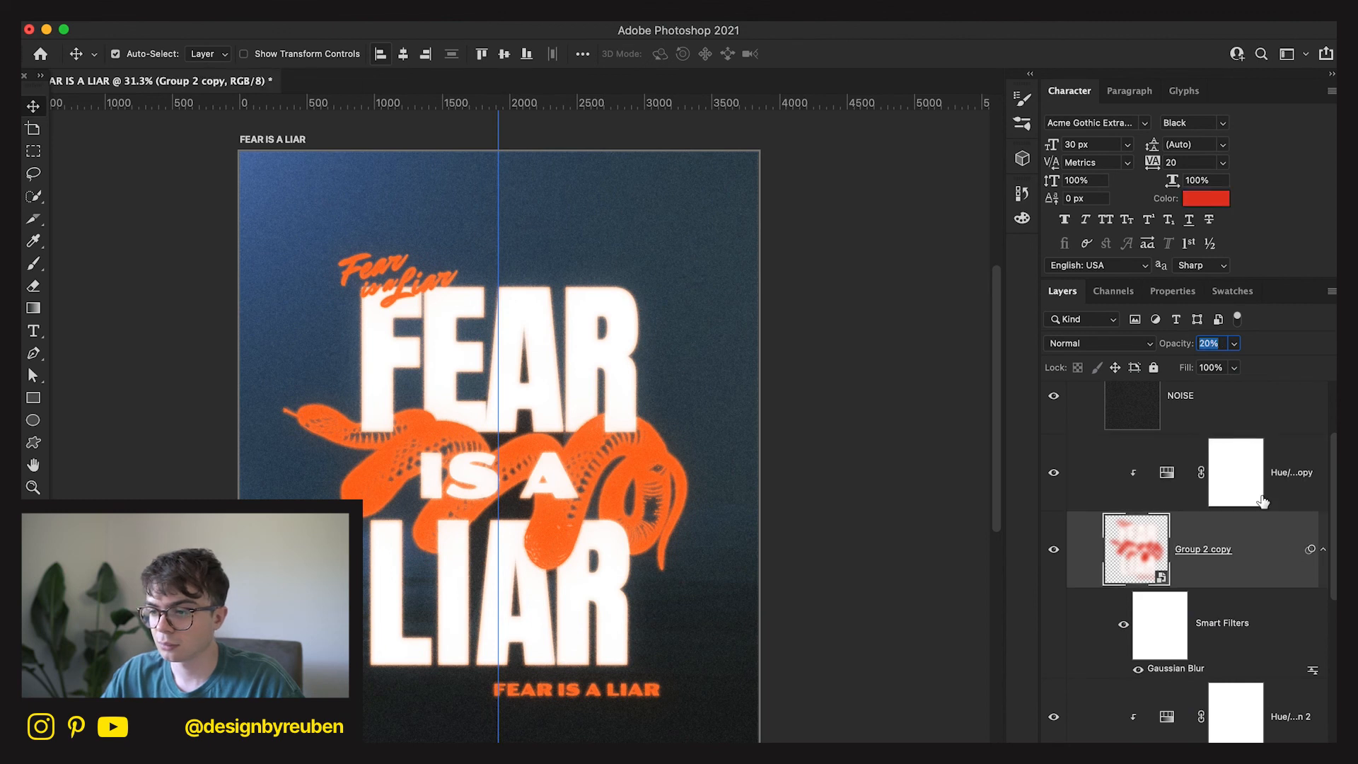
click(1111, 346)
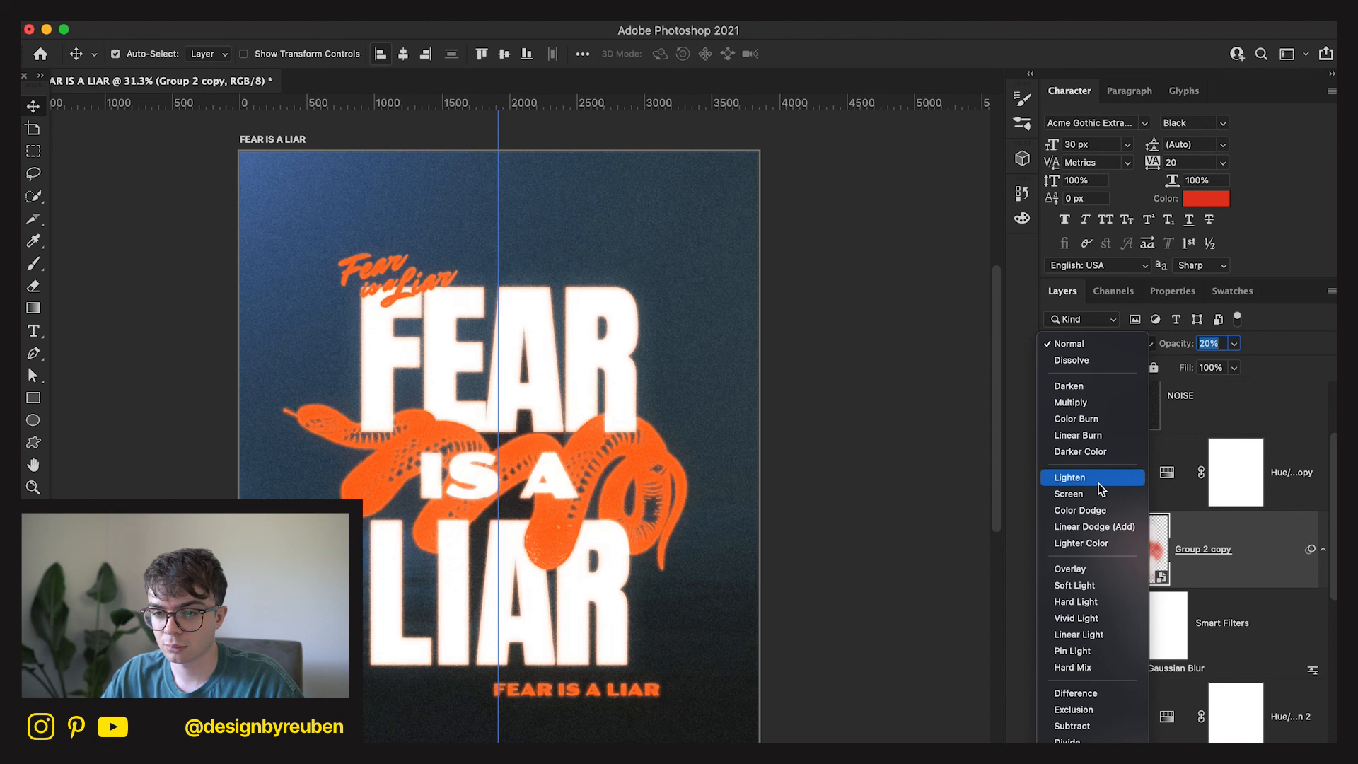
click(1207, 344)
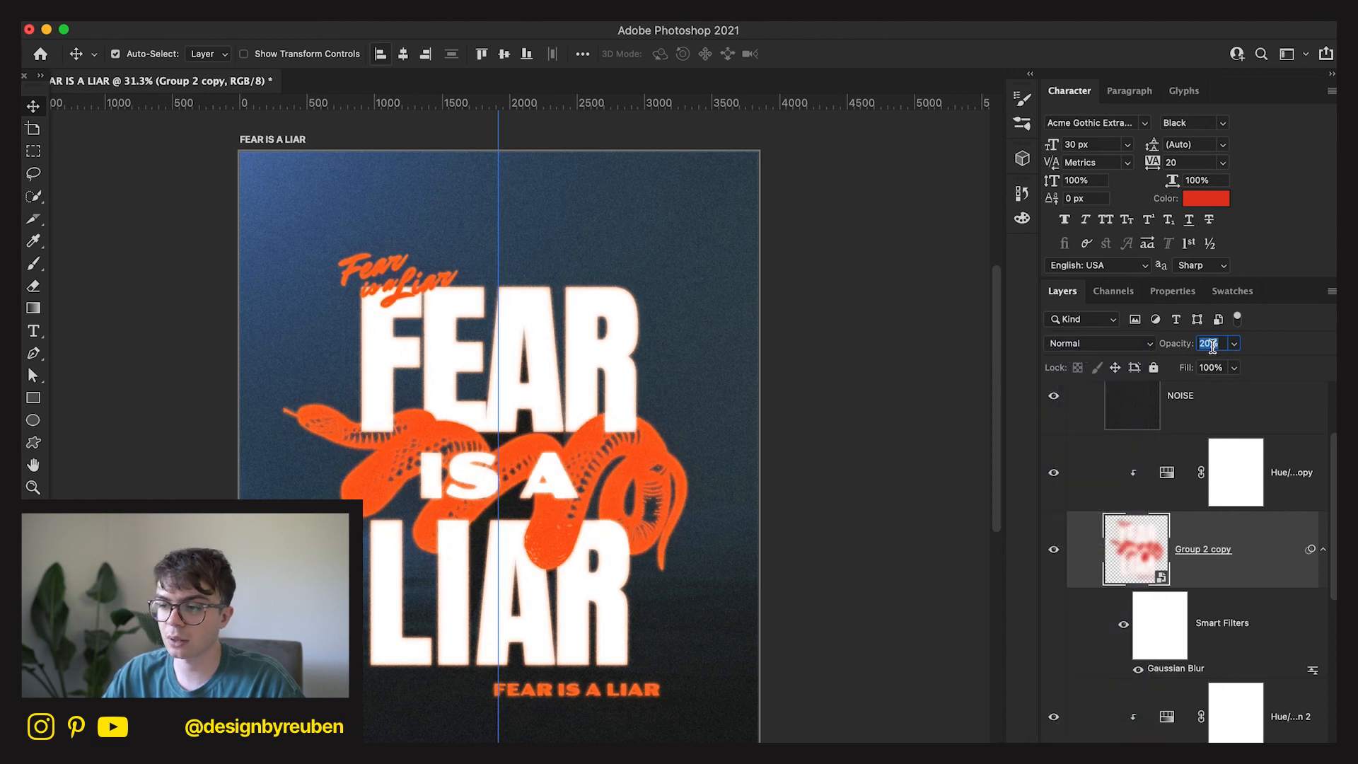
click(1212, 345)
text(40)
key(BackSpace)
key(BackSpace)
key(BackSpace)
key(BackSpace)
text(40)
key(Return)
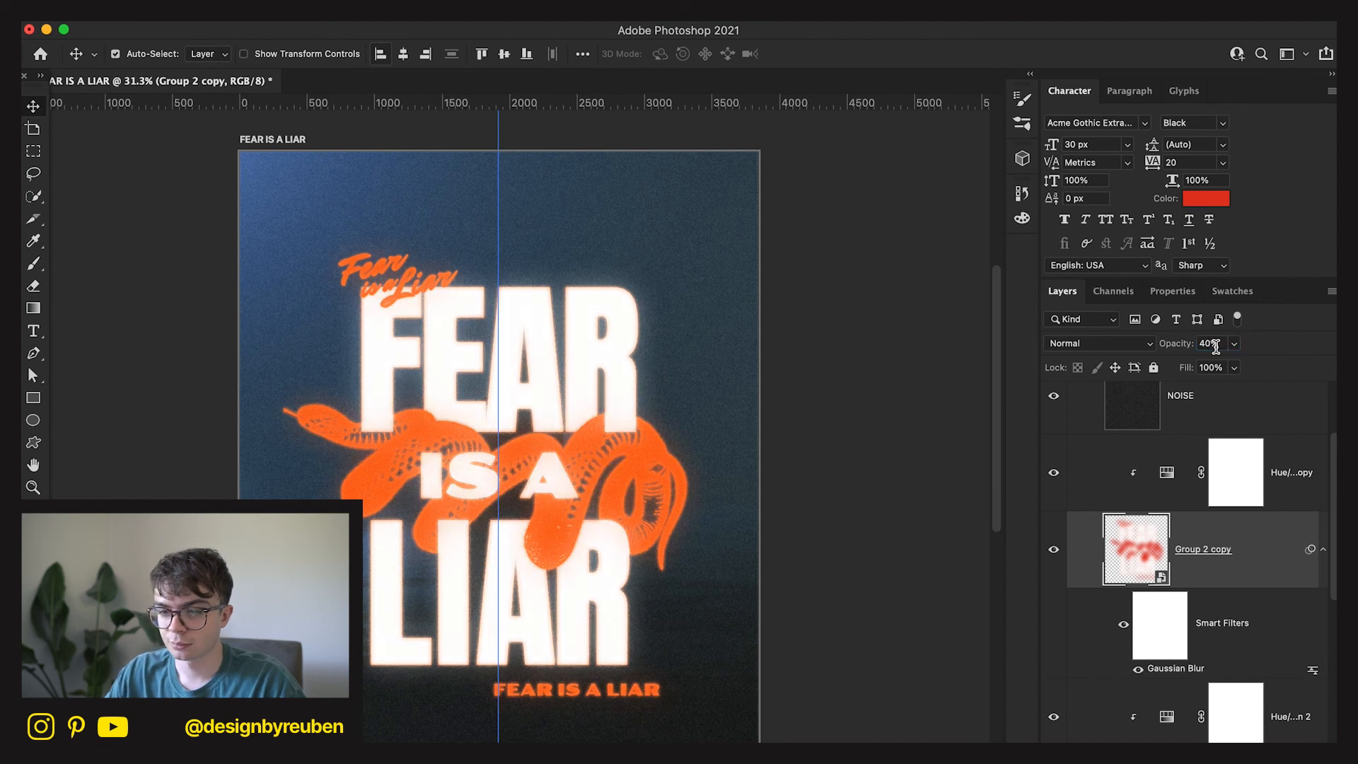
Set the NOISE layer's blend mode to Color Dodge at 100% opacity and deselect all layers.
scroll(1261, 481, up, 3)
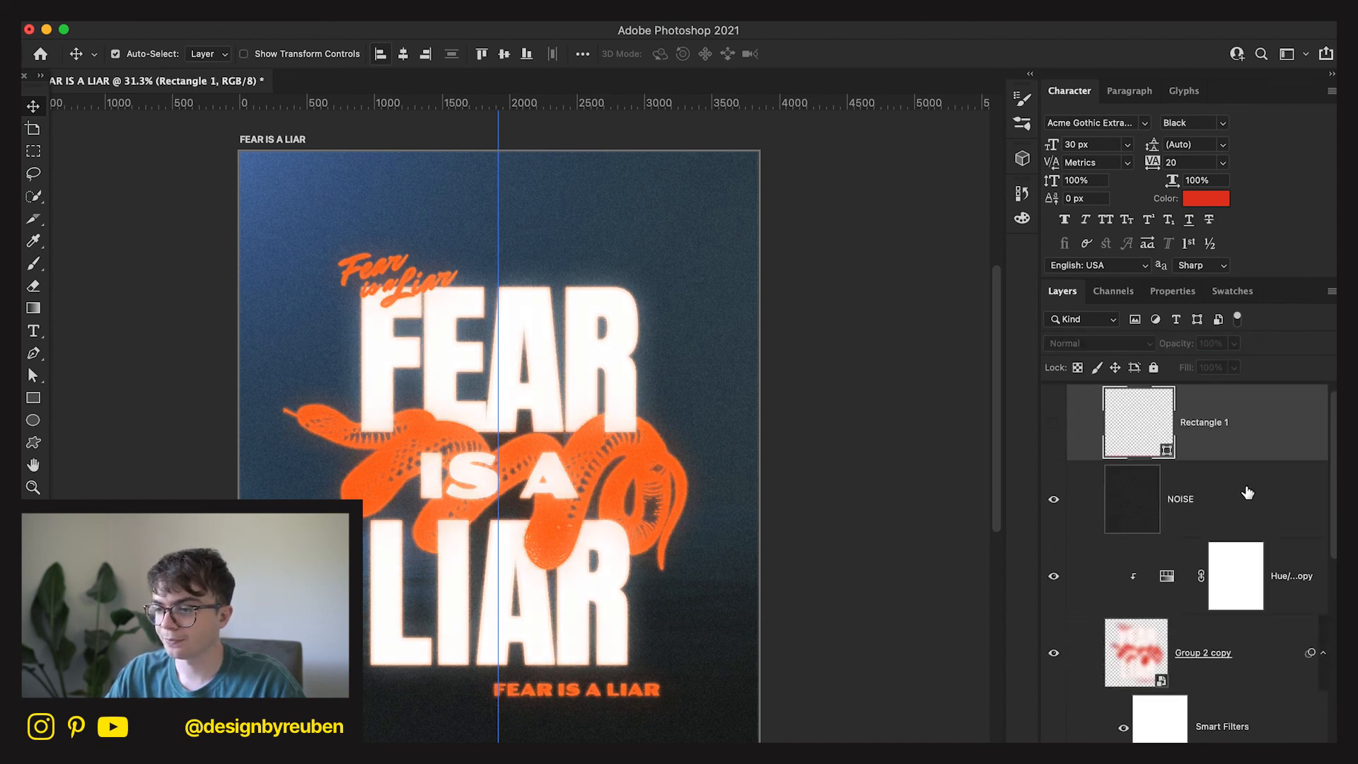
click(1246, 488)
click(1123, 343)
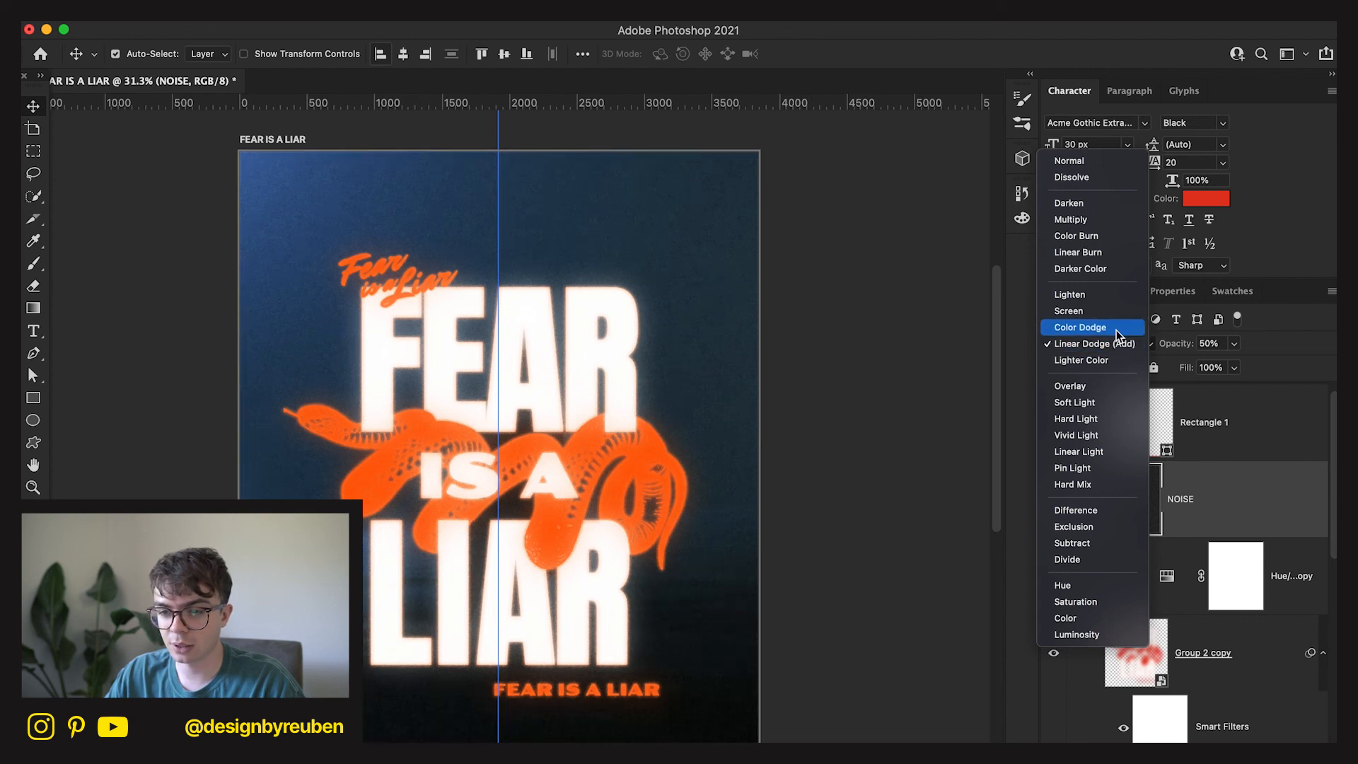
click(1116, 327)
drag(1177, 346, 1300, 346)
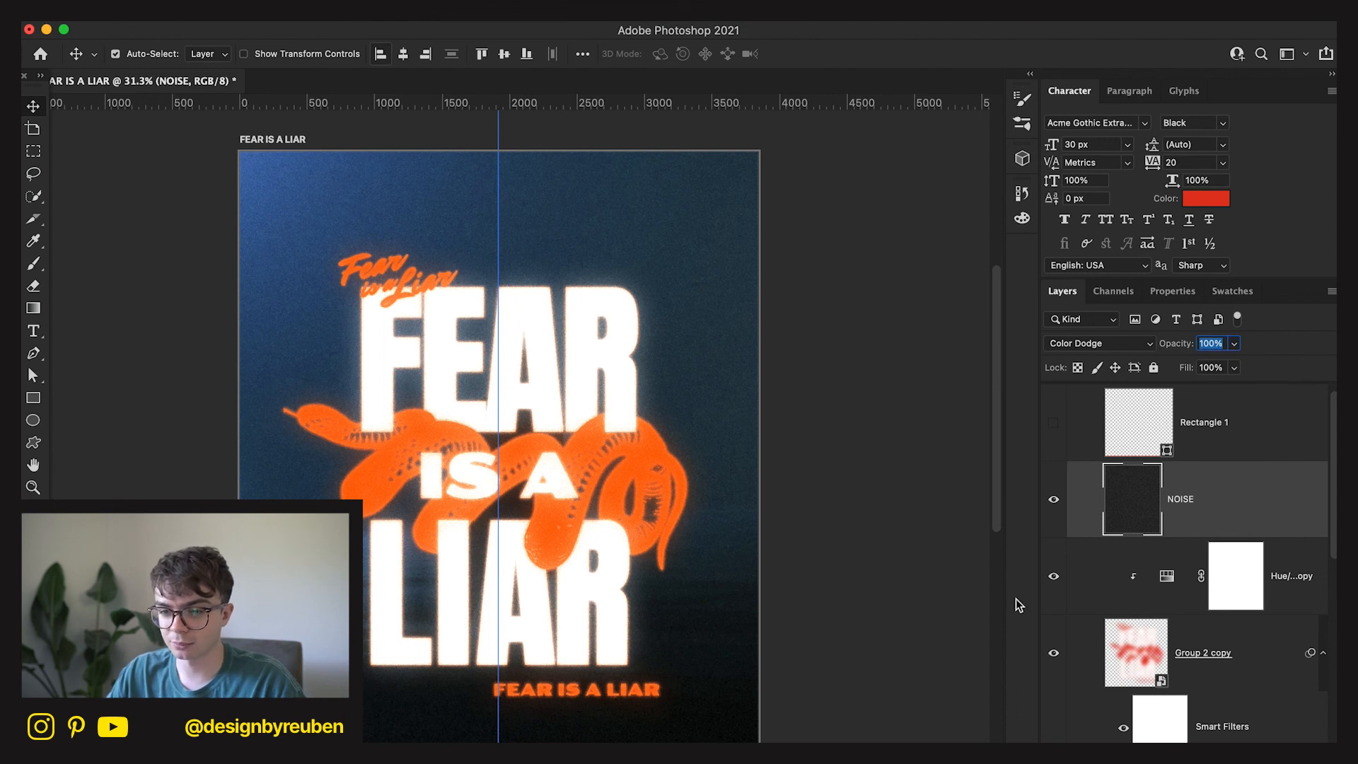
scroll(812, 700, down, 1)
click(811, 701)
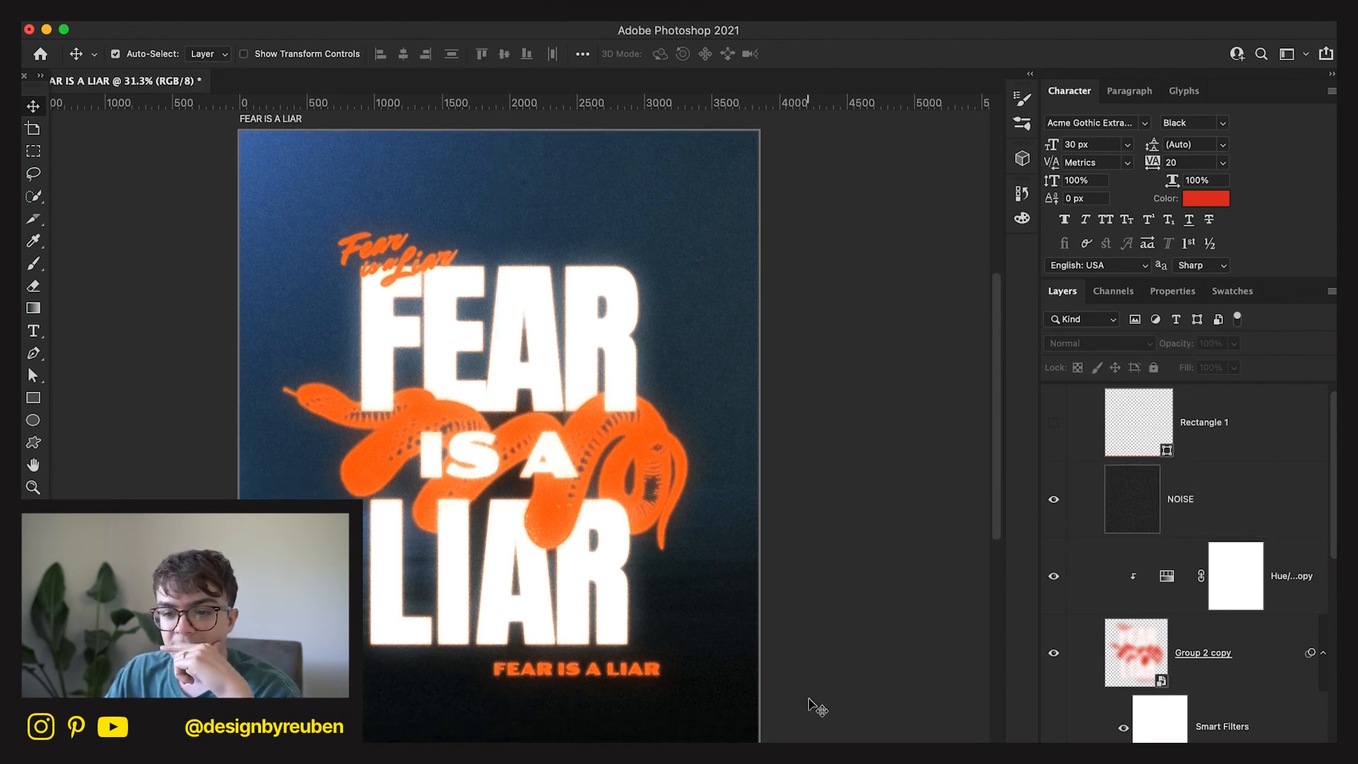
scroll(1115, 566, up, 1)
click(1217, 534)
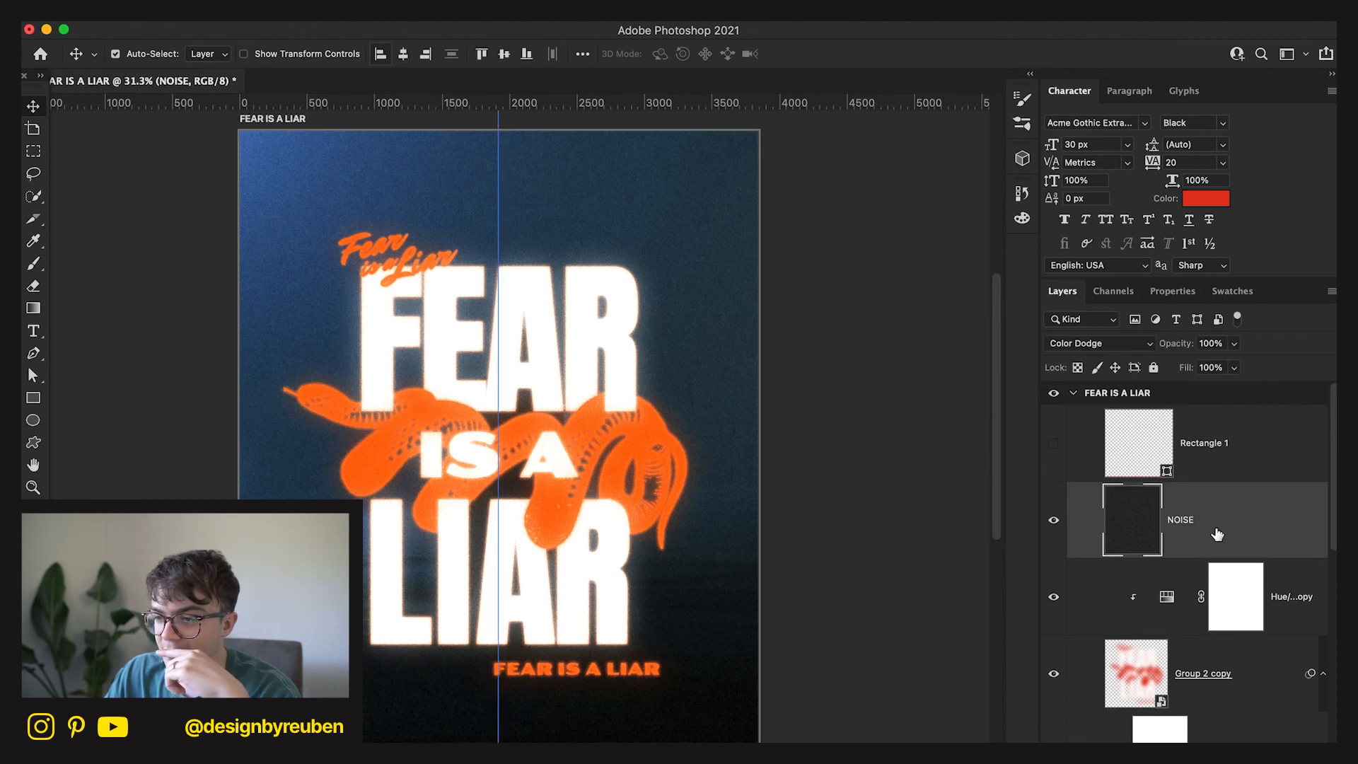
click(938, 560)
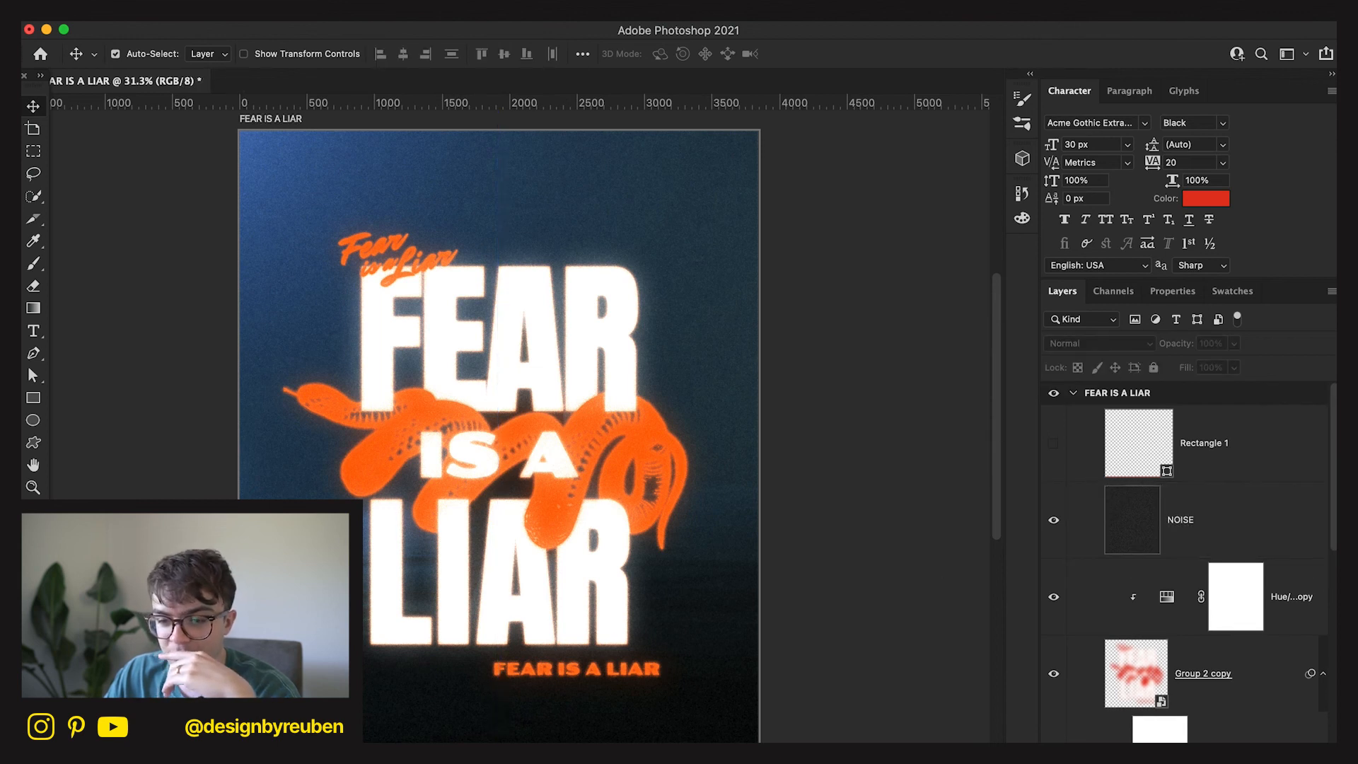
Switch to Finder and open the Film Dust folder inside Assets > Overlays & Textures.
key(super+Tab)
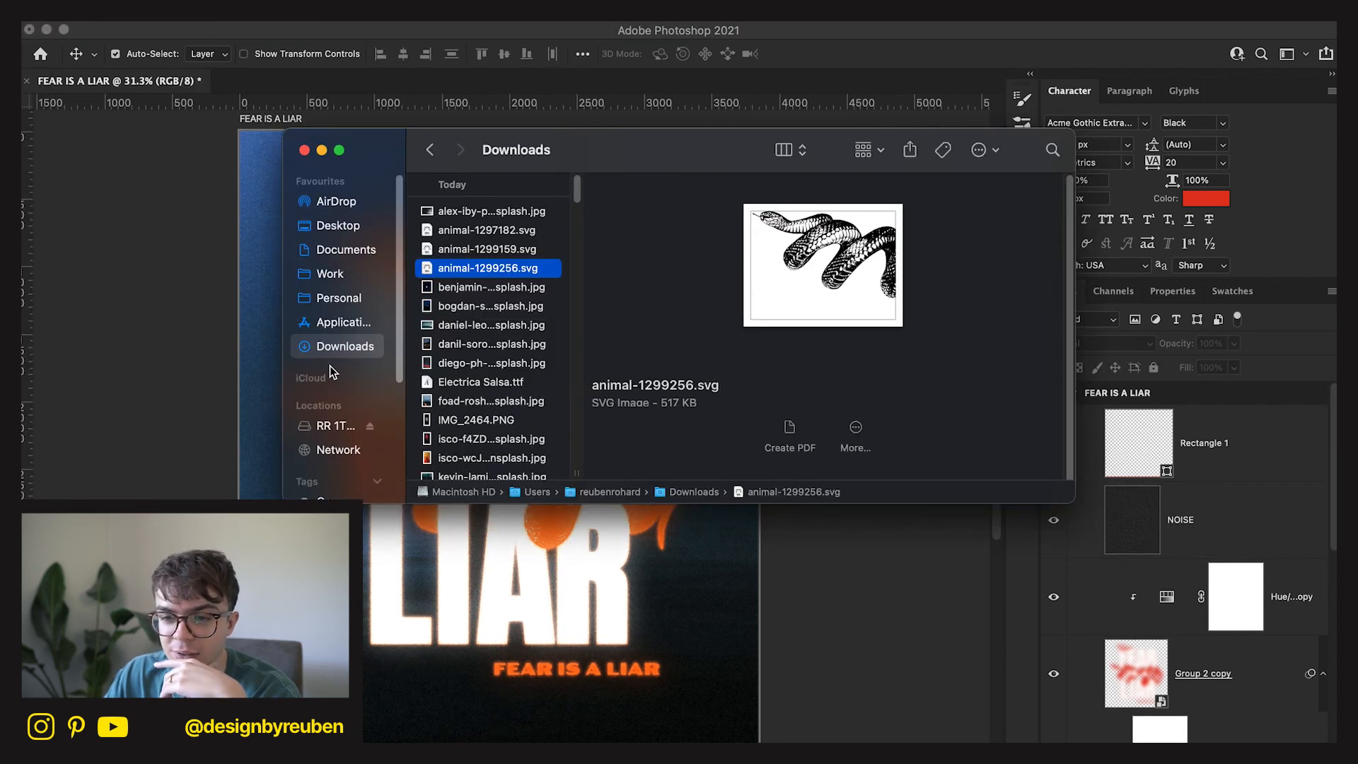
click(338, 297)
double_click(458, 225)
click(473, 229)
double_click(473, 229)
double_click(754, 241)
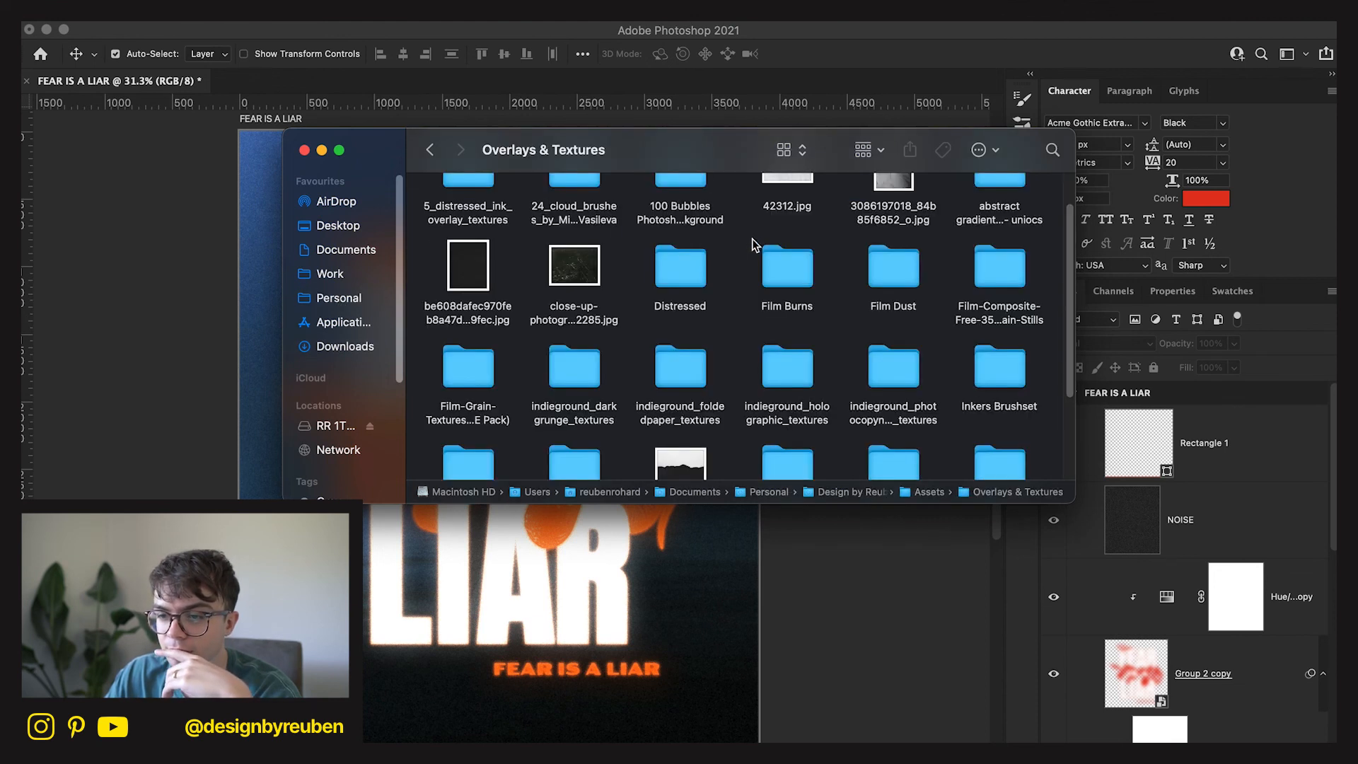
double_click(894, 267)
Place dust texture 18 on the poster, rotate it to portrait and enlarge it to cover the whole artboard.
drag(645, 252, 591, 464)
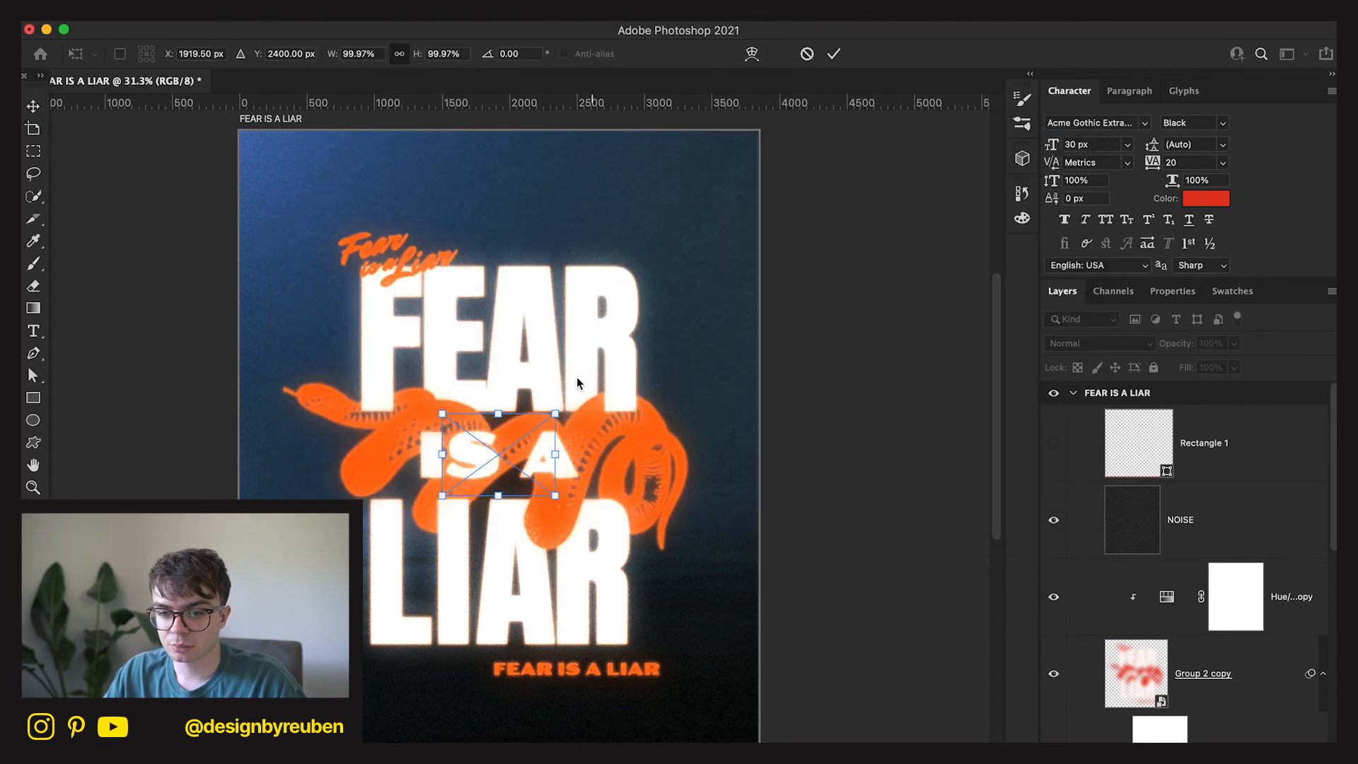
drag(575, 377, 594, 549)
drag(540, 453, 785, 454)
click(832, 55)
Set the dust texture layer's blend mode to Screen and rename it DUST.
click(1068, 343)
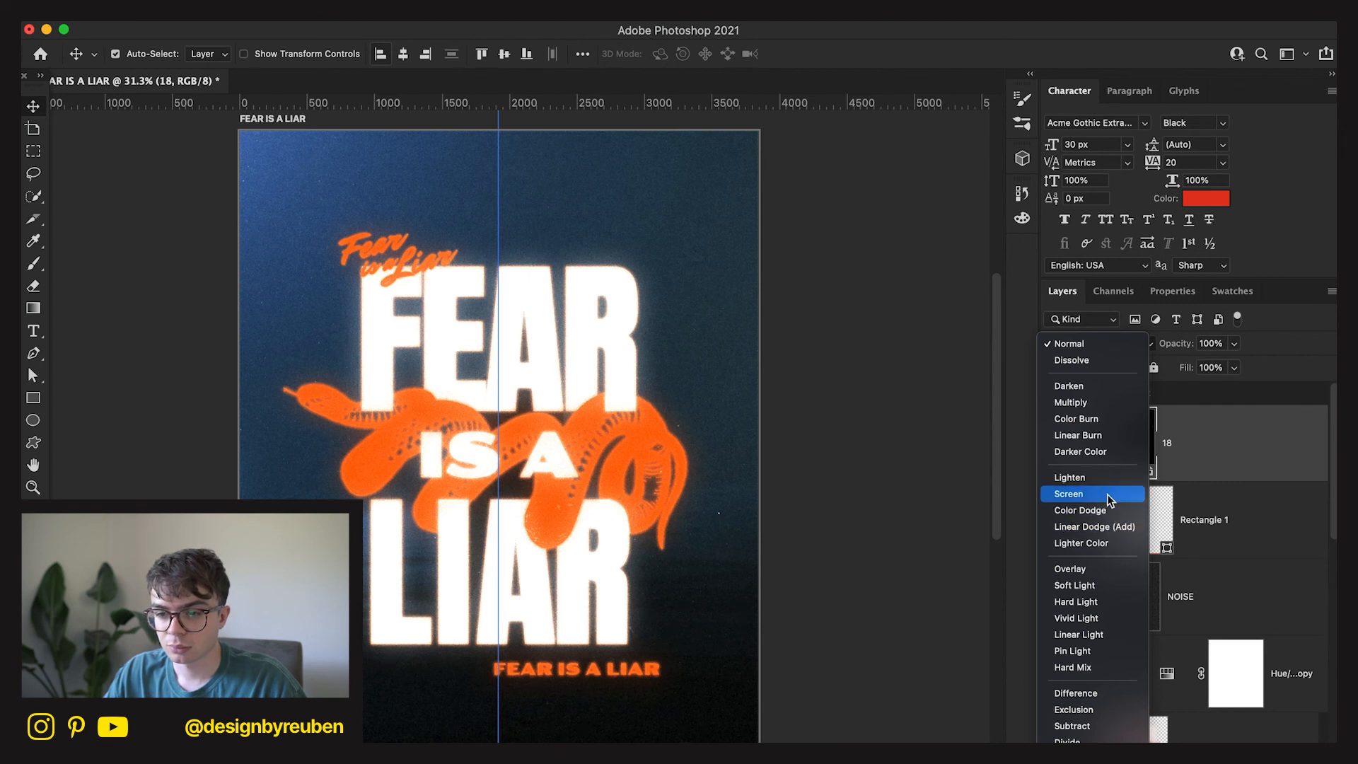
click(1107, 494)
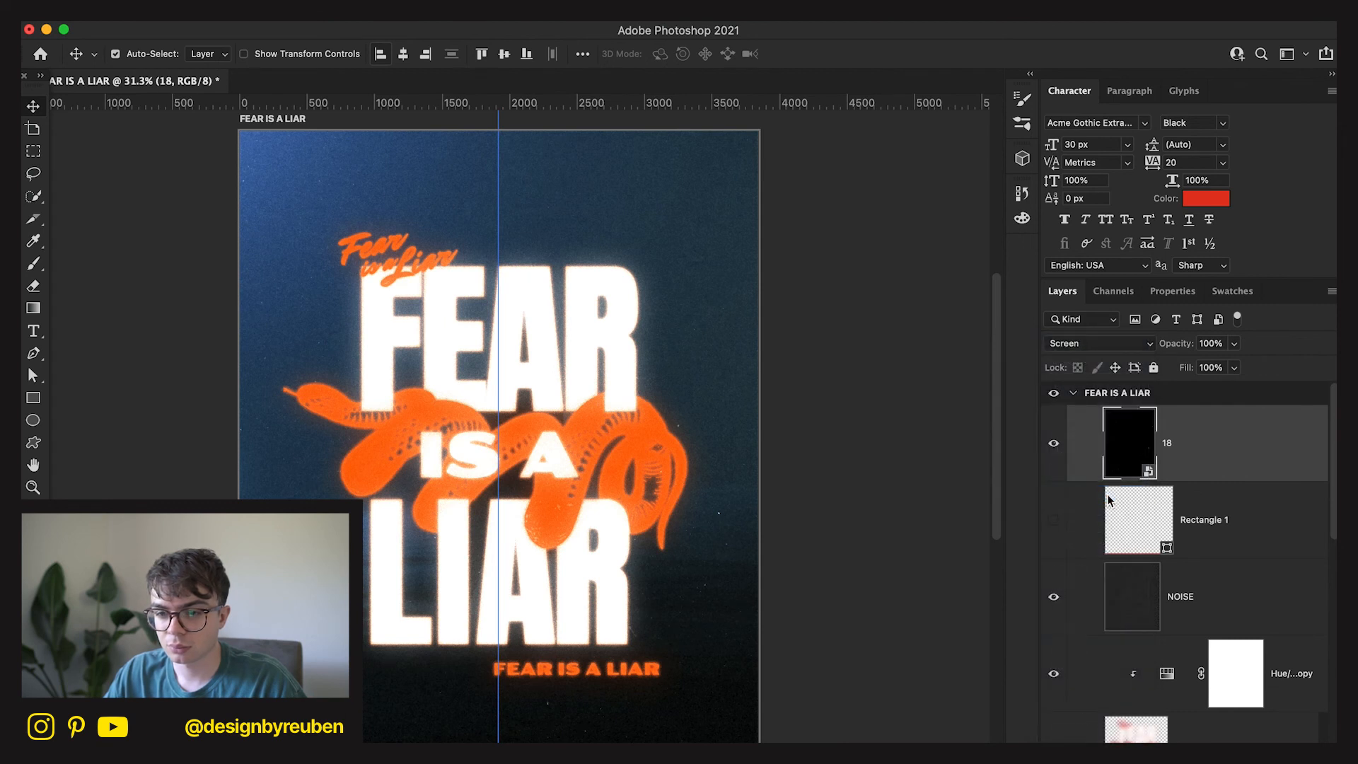
double_click(1169, 444)
text(DUST)
key(Return)
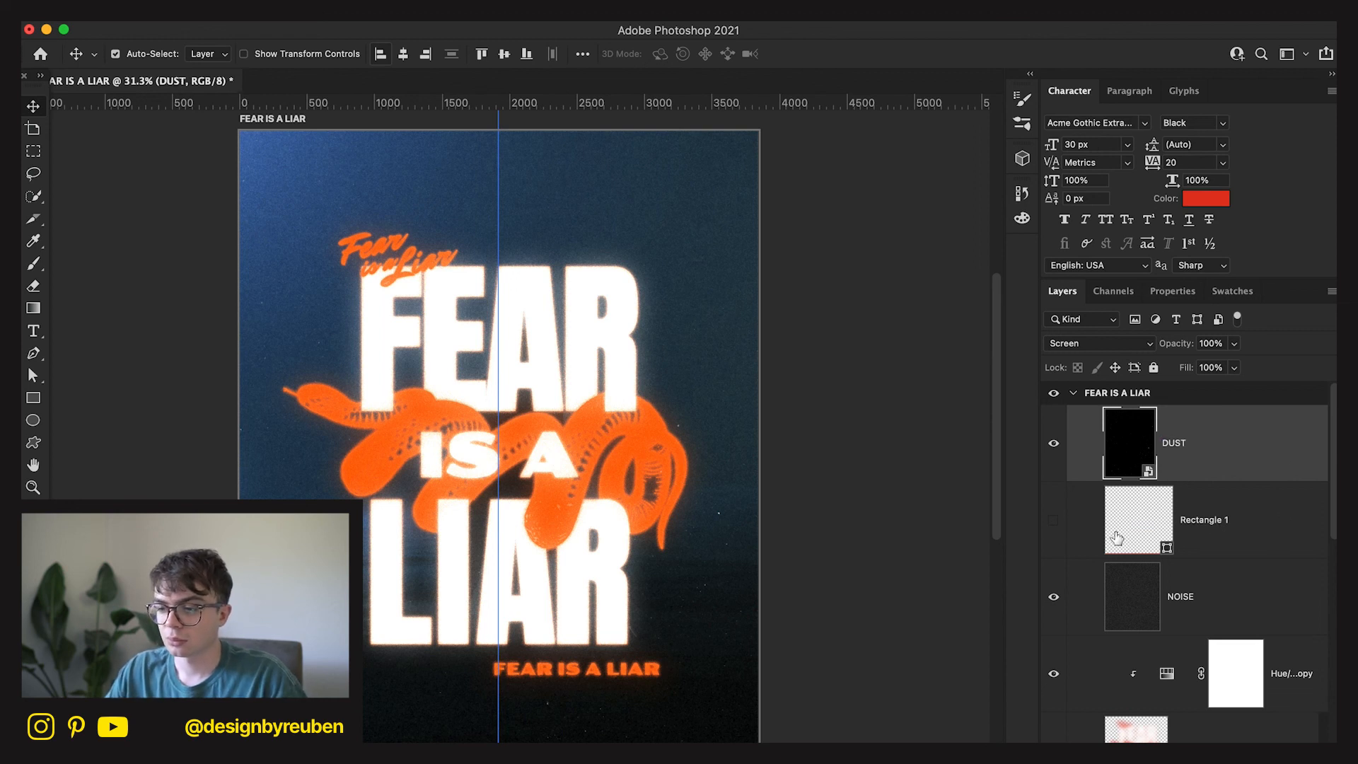
Delete the Rectangle 1 margin frame, hide the guides and deselect all layers.
click(1058, 526)
click(1054, 524)
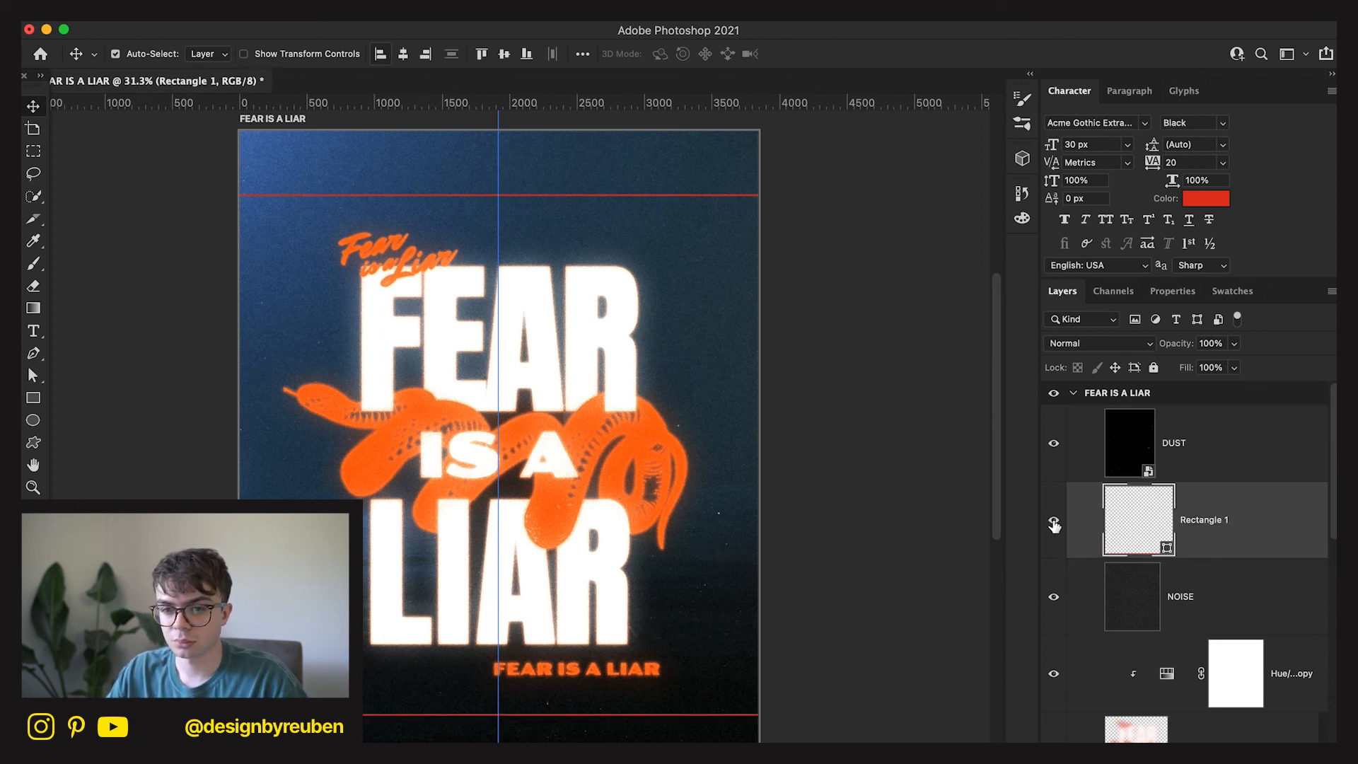
key(BackSpace)
key(super+semicolon)
click(915, 646)
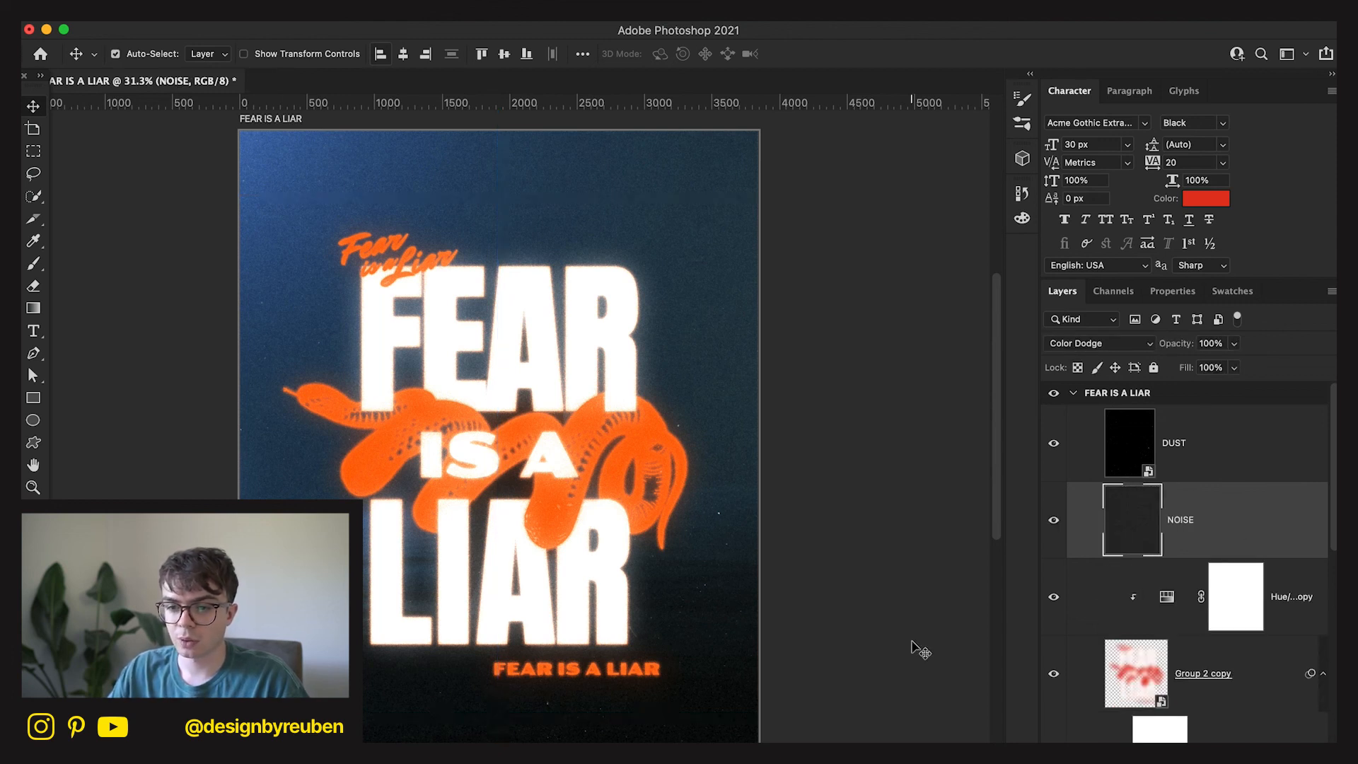
key(super+minus)
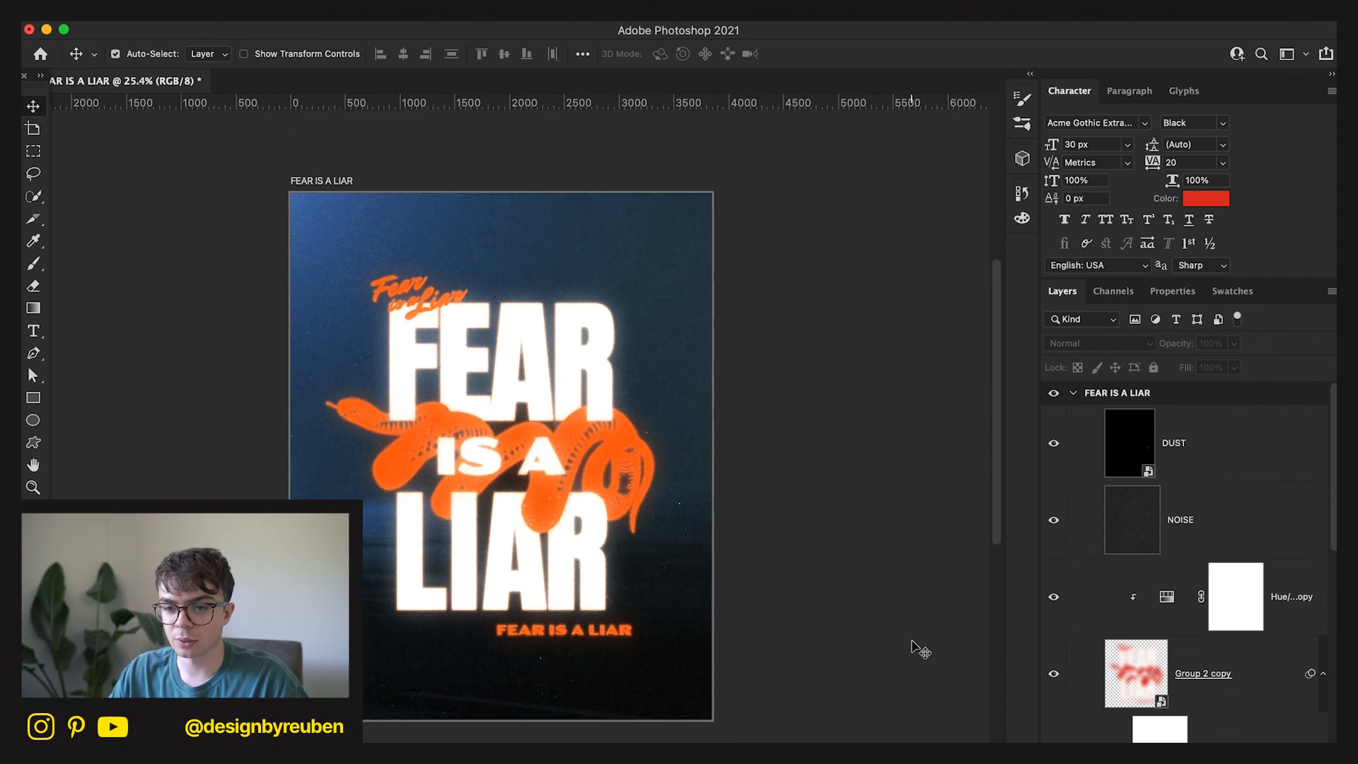
Set the saturation to +22 and the lightness to 0 in the Hue/Saturation 1 adjustment above the background photo.
key(super+0)
scroll(1258, 684, down, 5)
click(1266, 640)
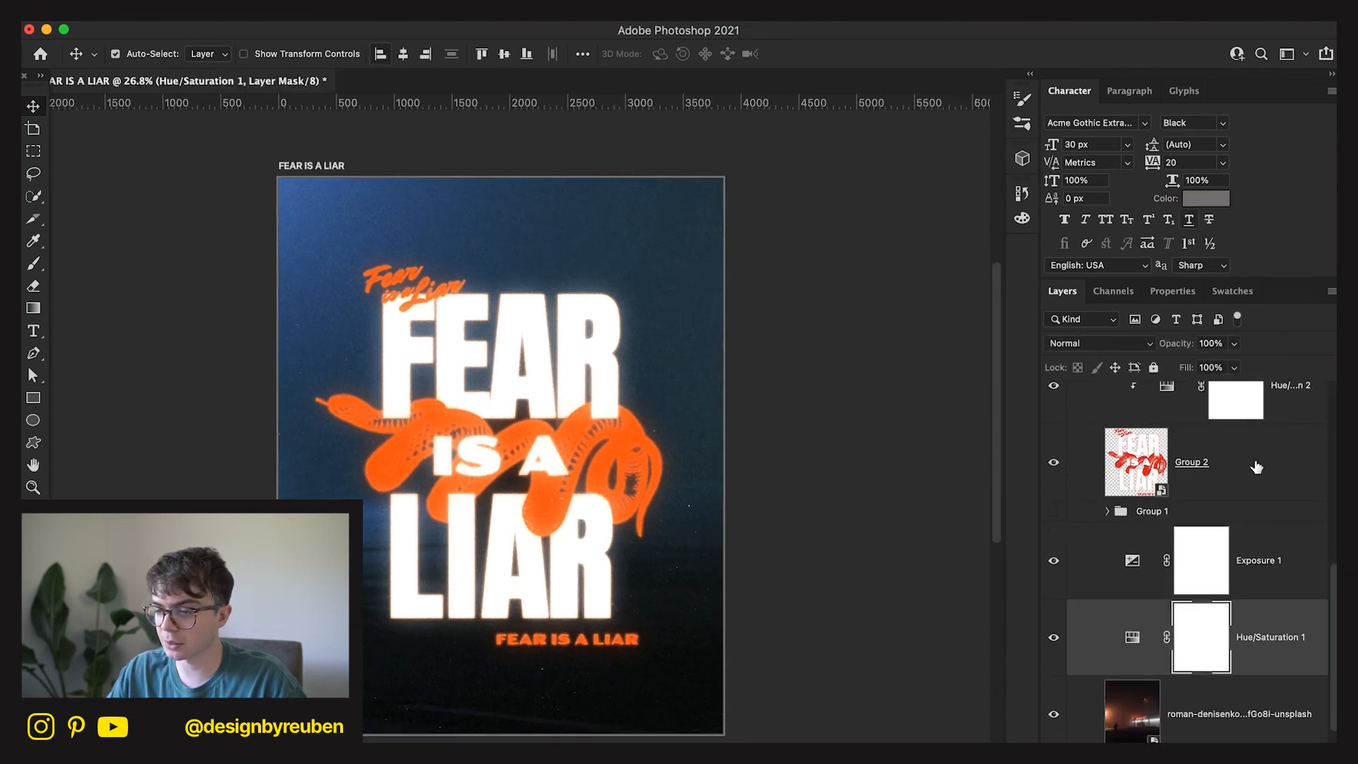
click(1132, 638)
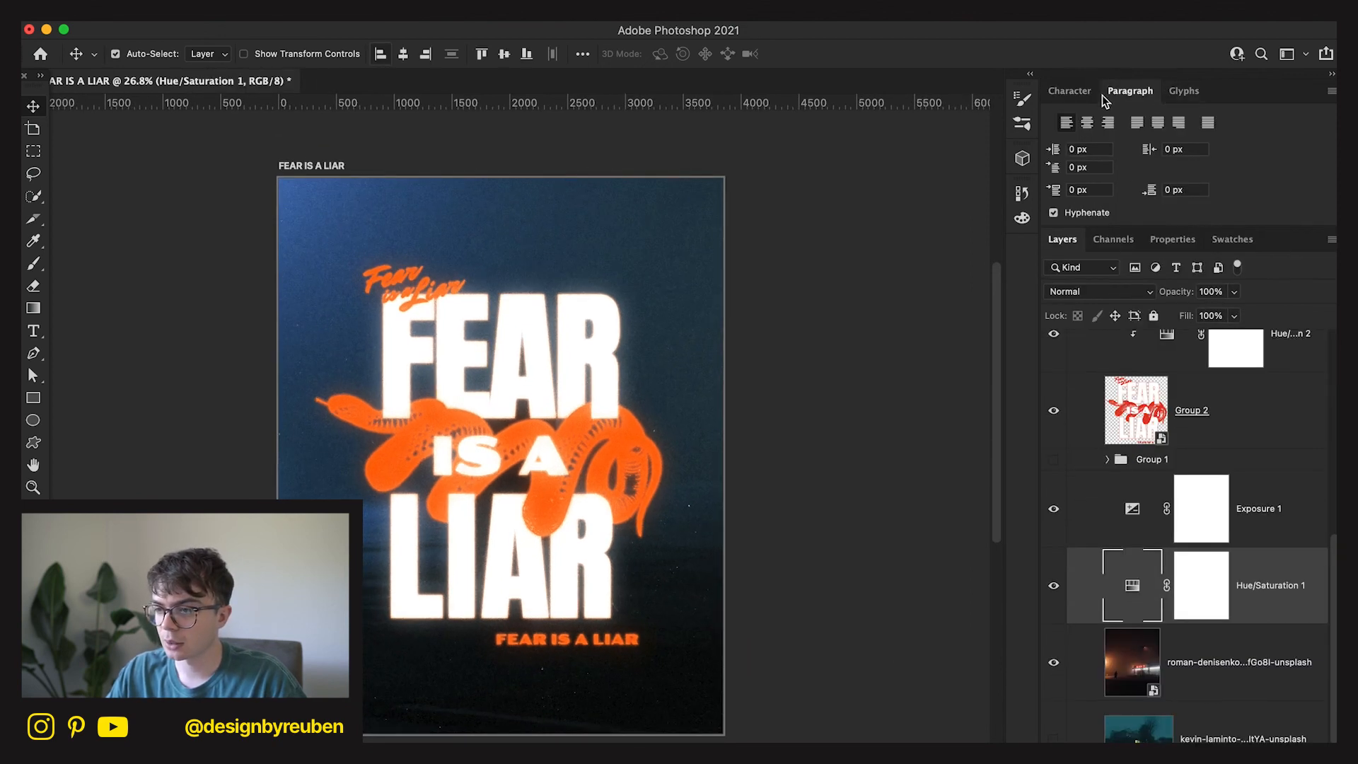
click(1172, 294)
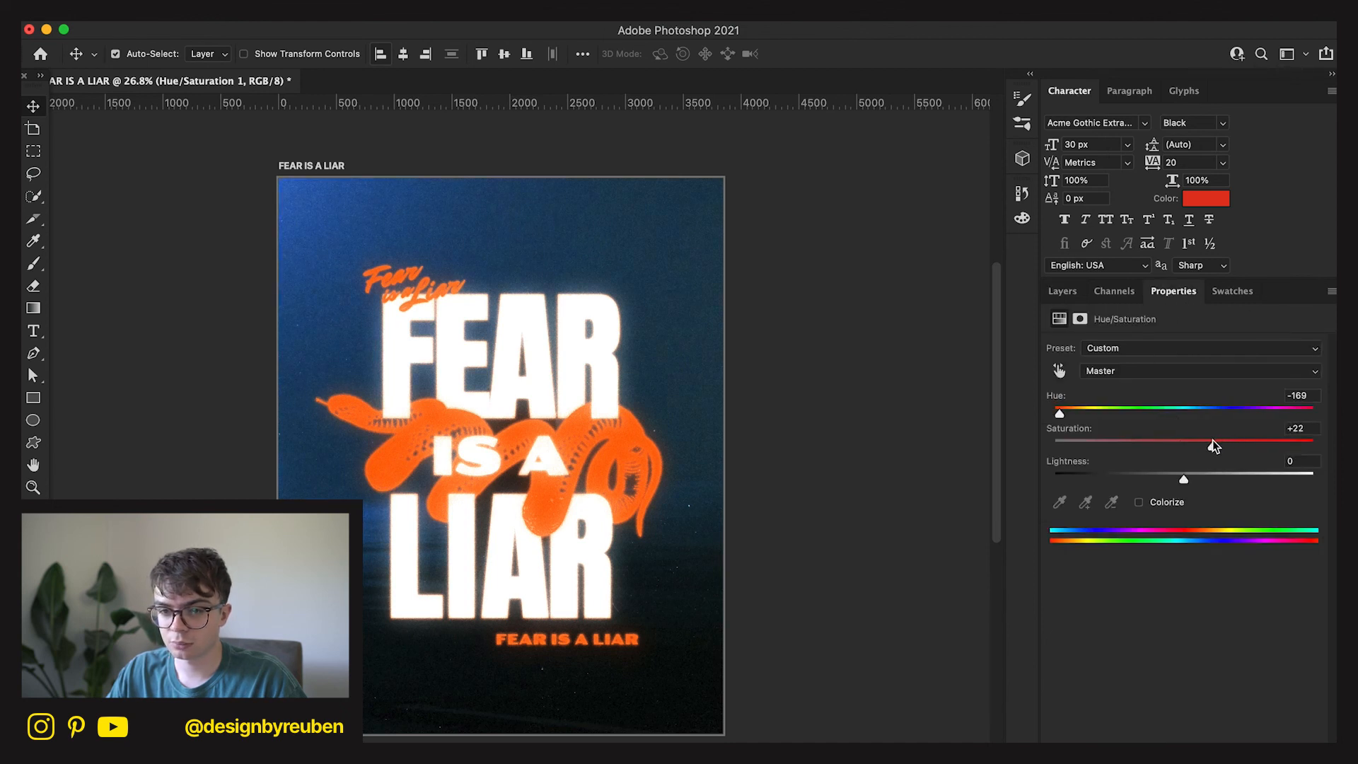
drag(1198, 479, 1184, 480)
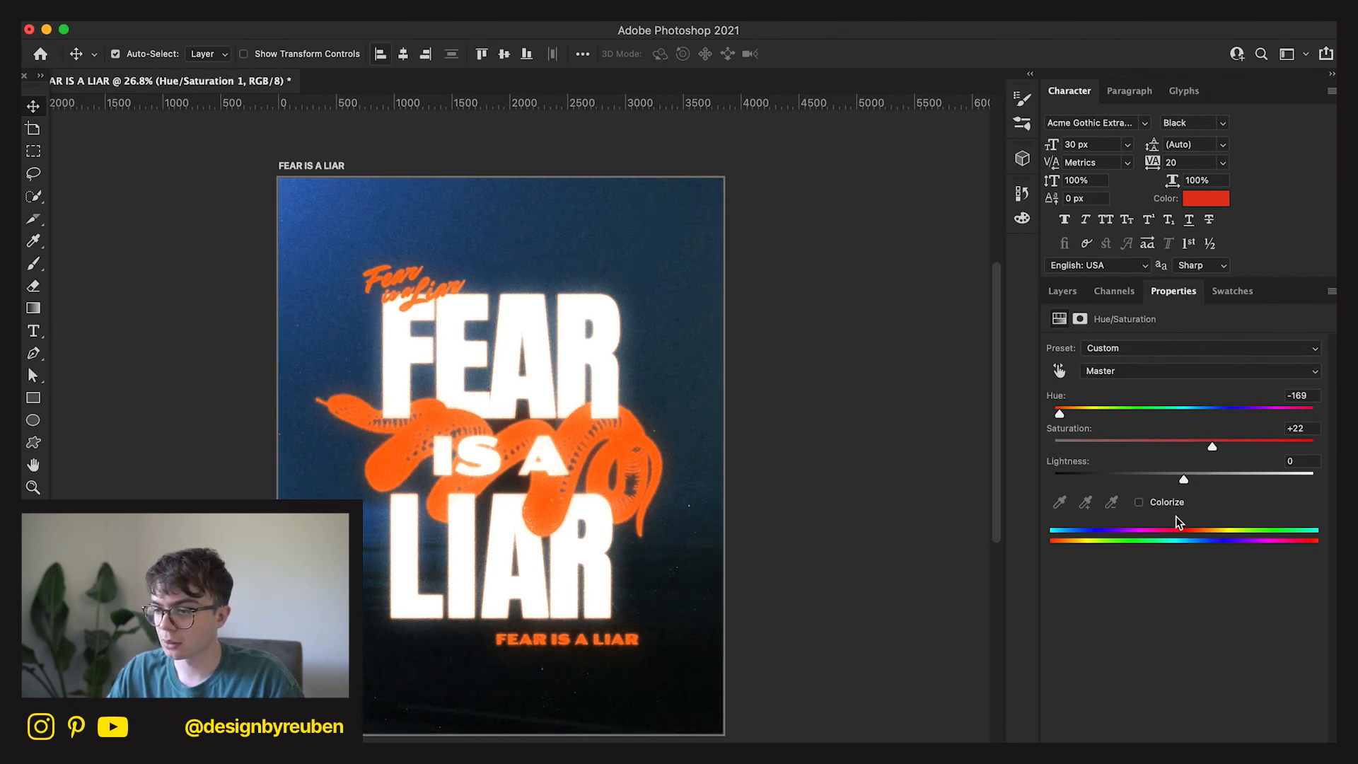
Set the exposure of the Exposure 1 adjustment layer to about -0.97 and return to the layer list.
click(1067, 298)
click(1211, 580)
click(1137, 566)
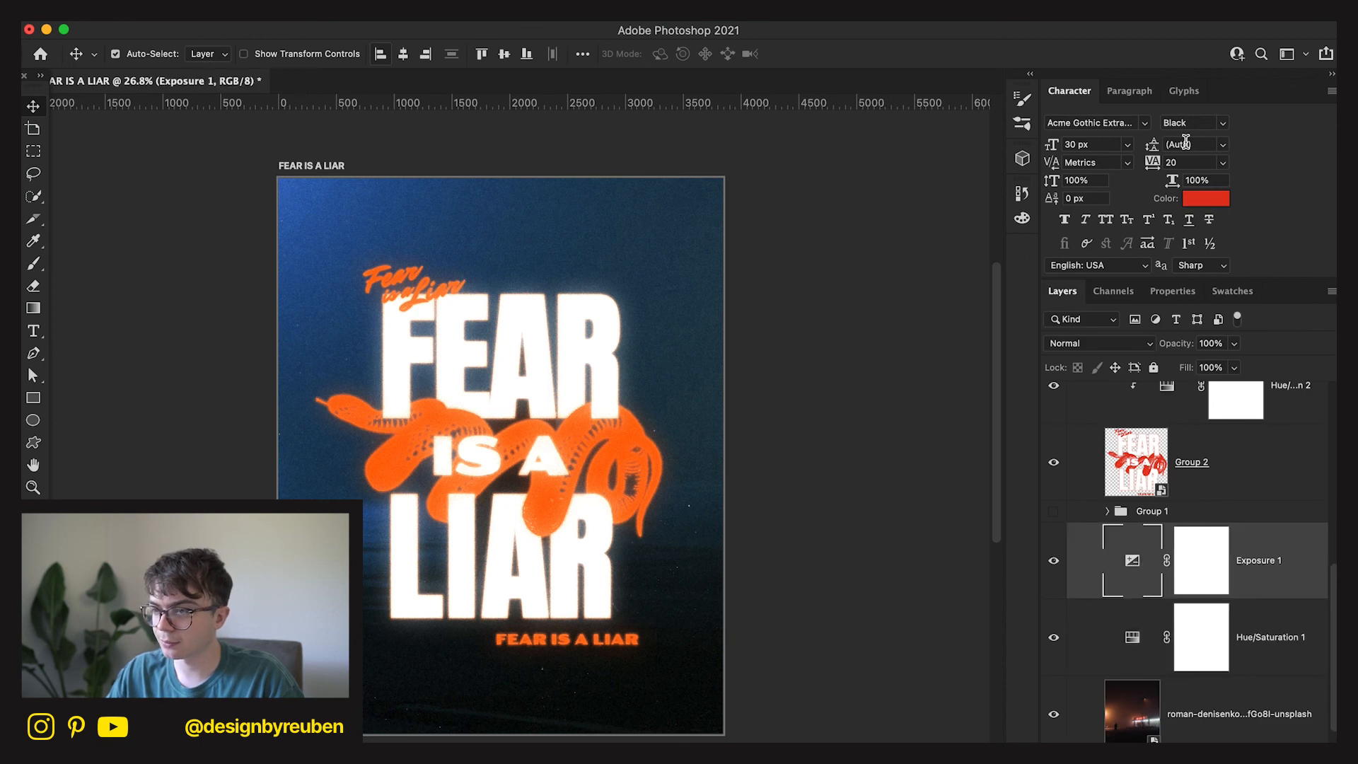
click(1174, 292)
drag(1162, 392, 1168, 393)
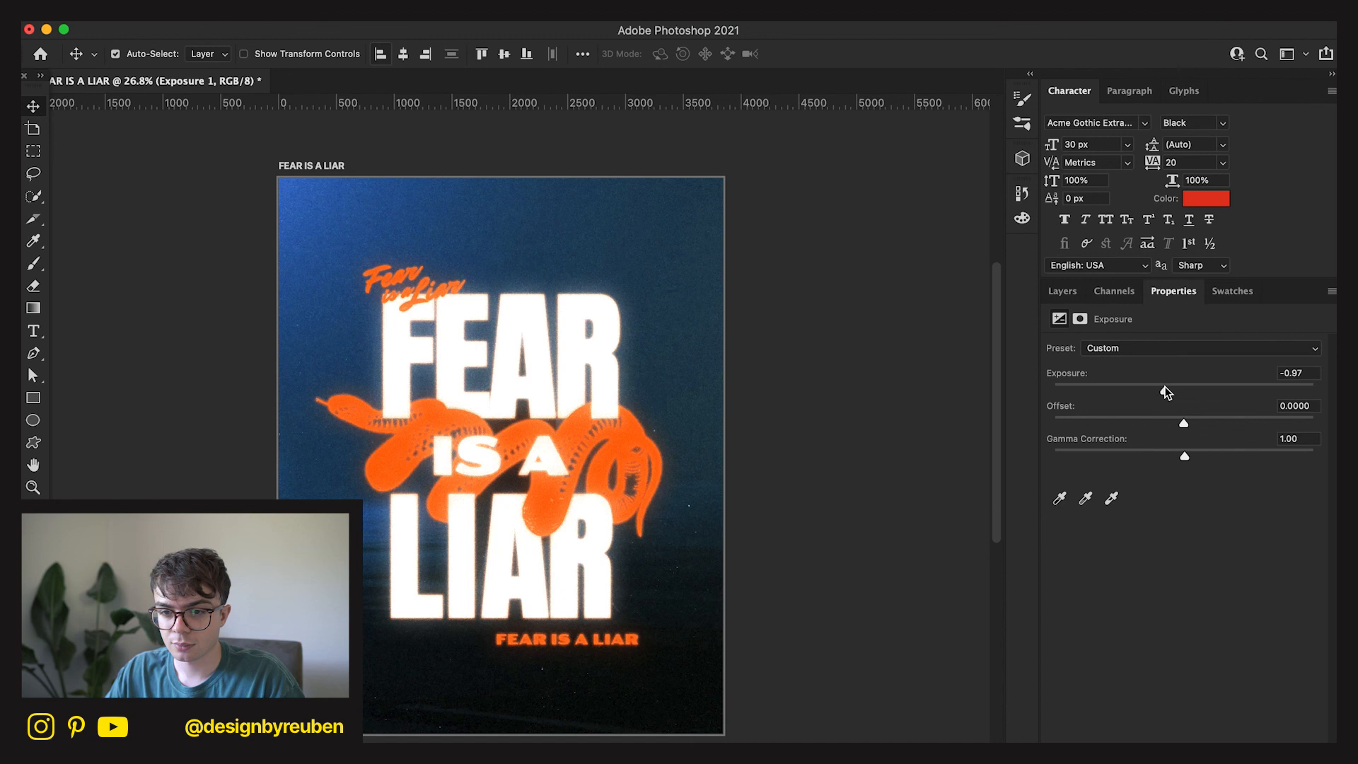
click(1064, 291)
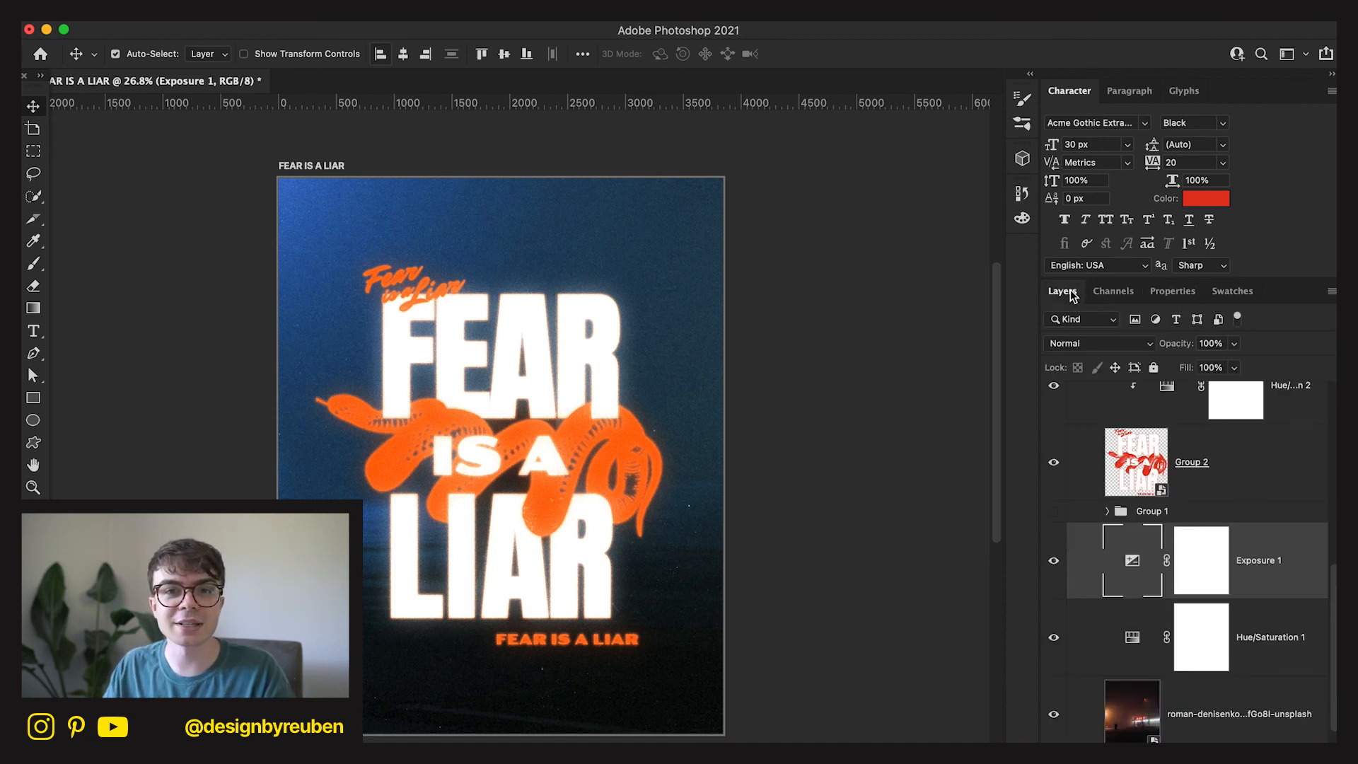